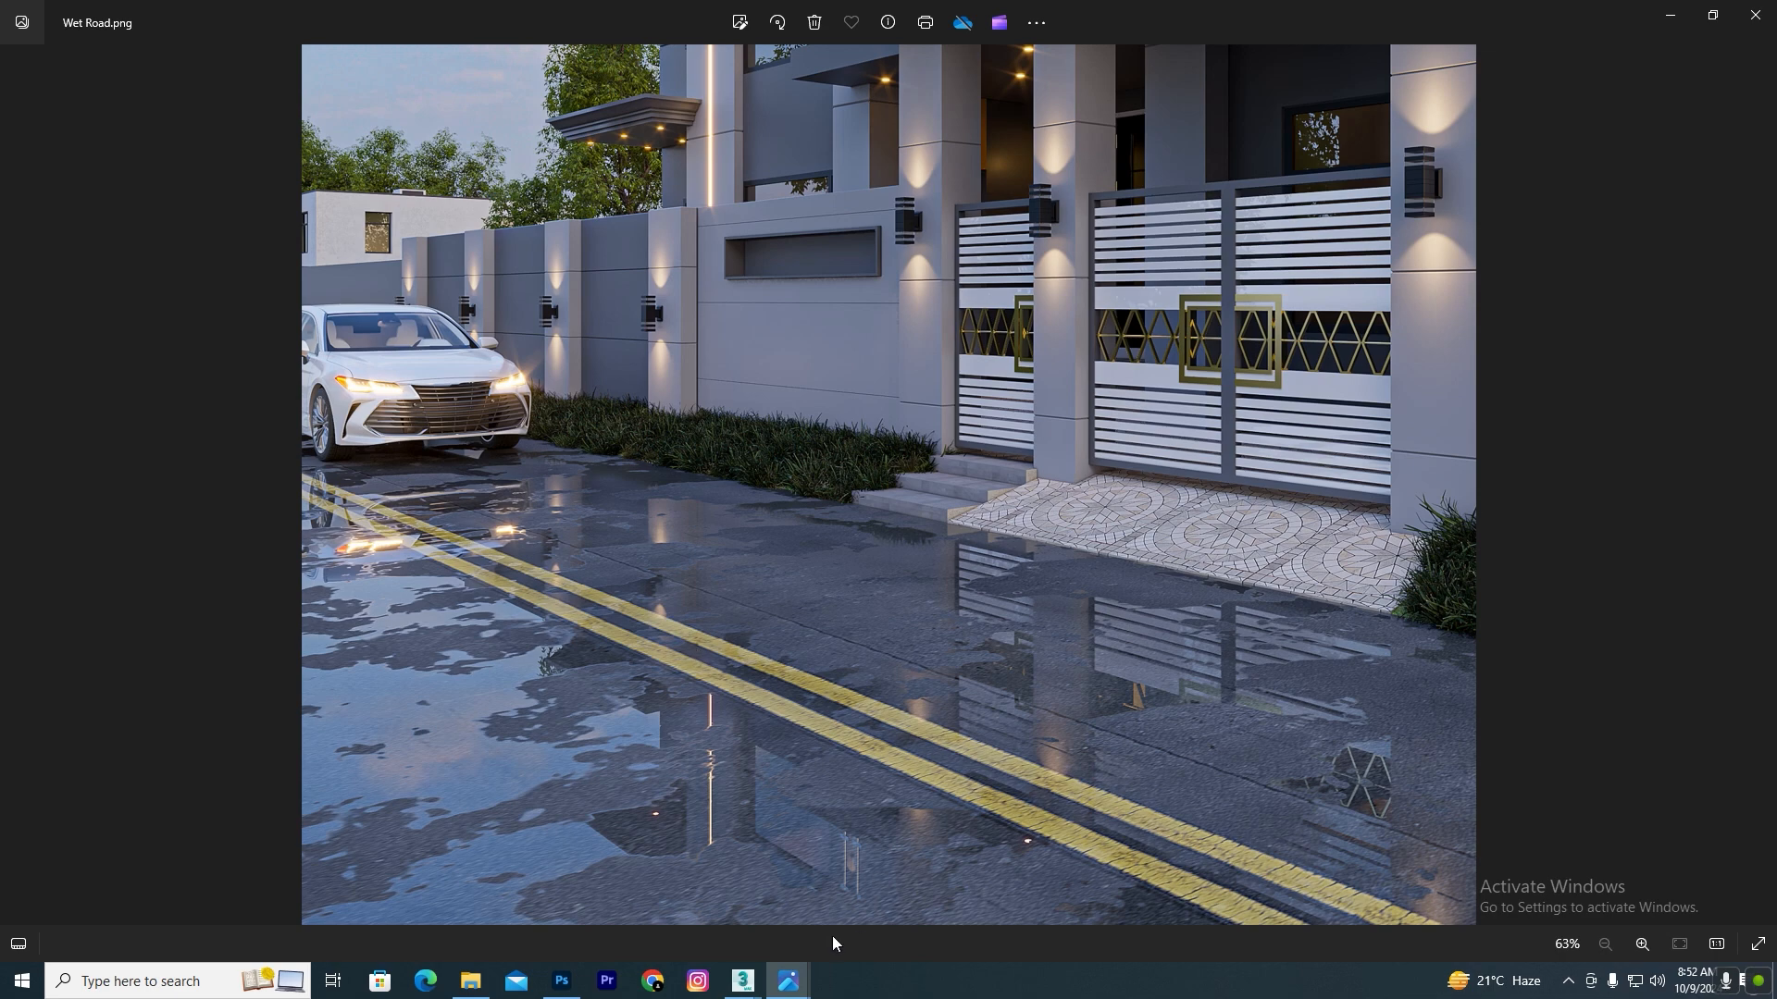
Step: Bring up the bedroom interior renders in the image viewer and examine them through 6.png
mouse_move(788, 981)
click(787, 896)
click(1437, 523)
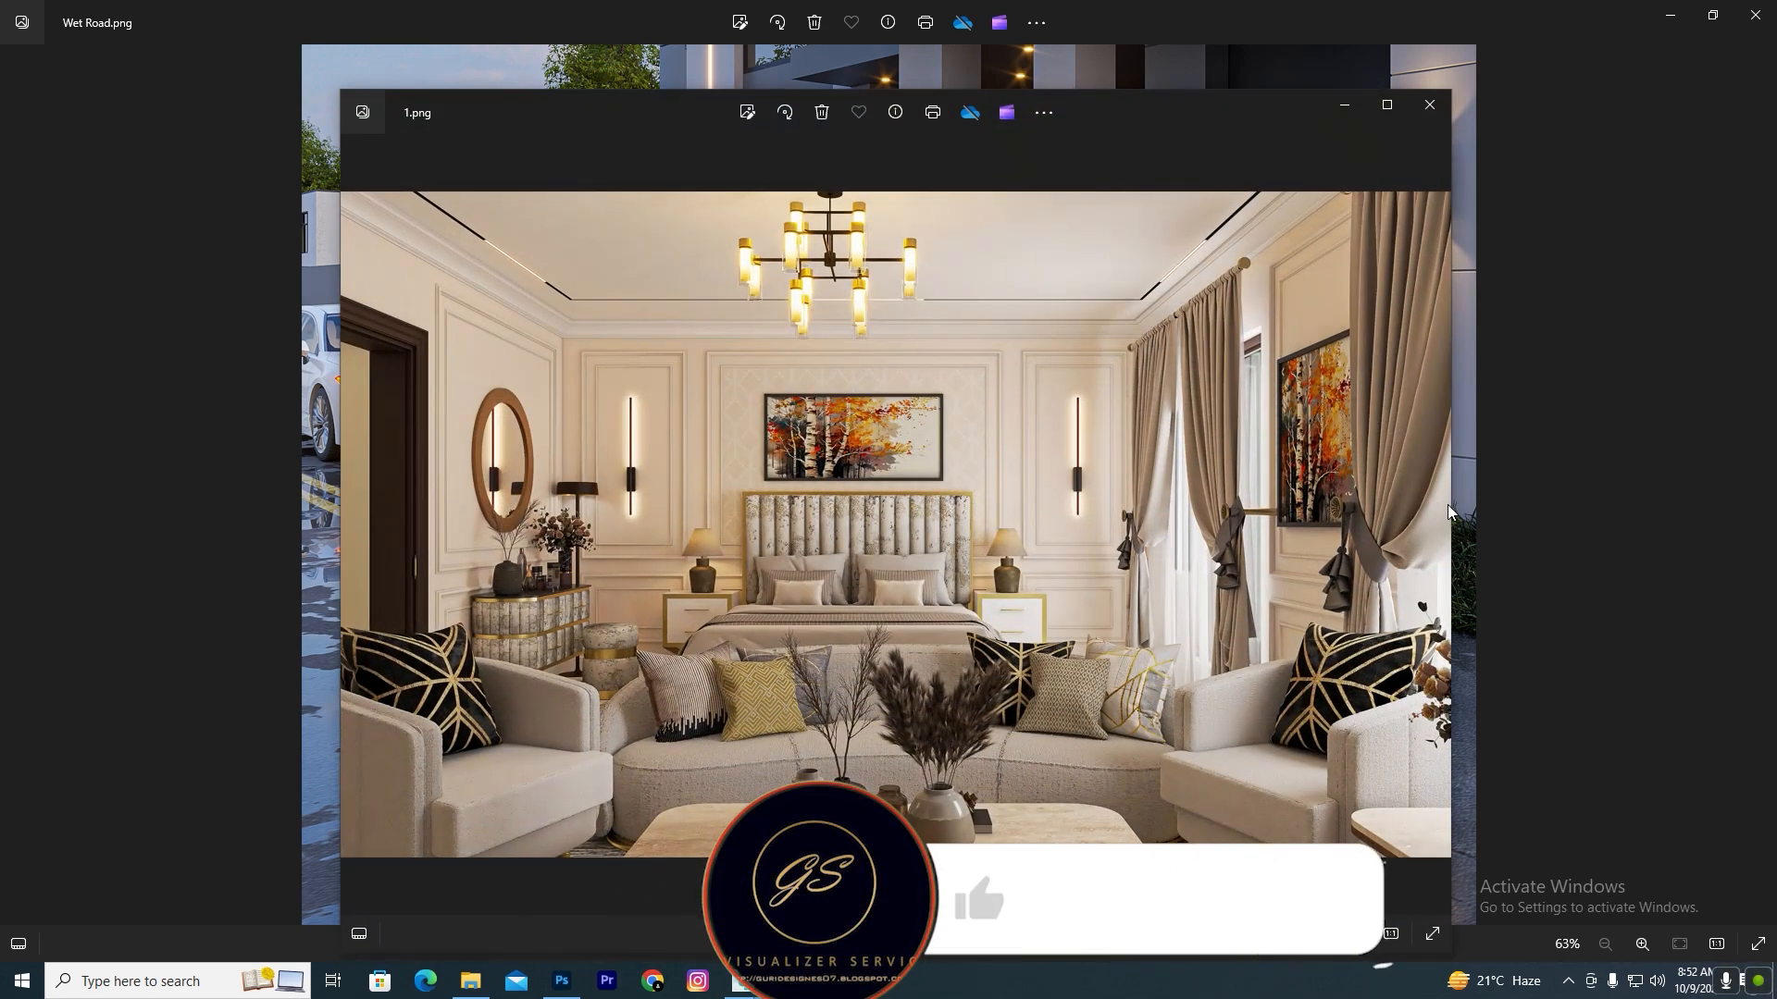
click(1437, 523)
click(1438, 523)
click(1438, 523)
click(1437, 523)
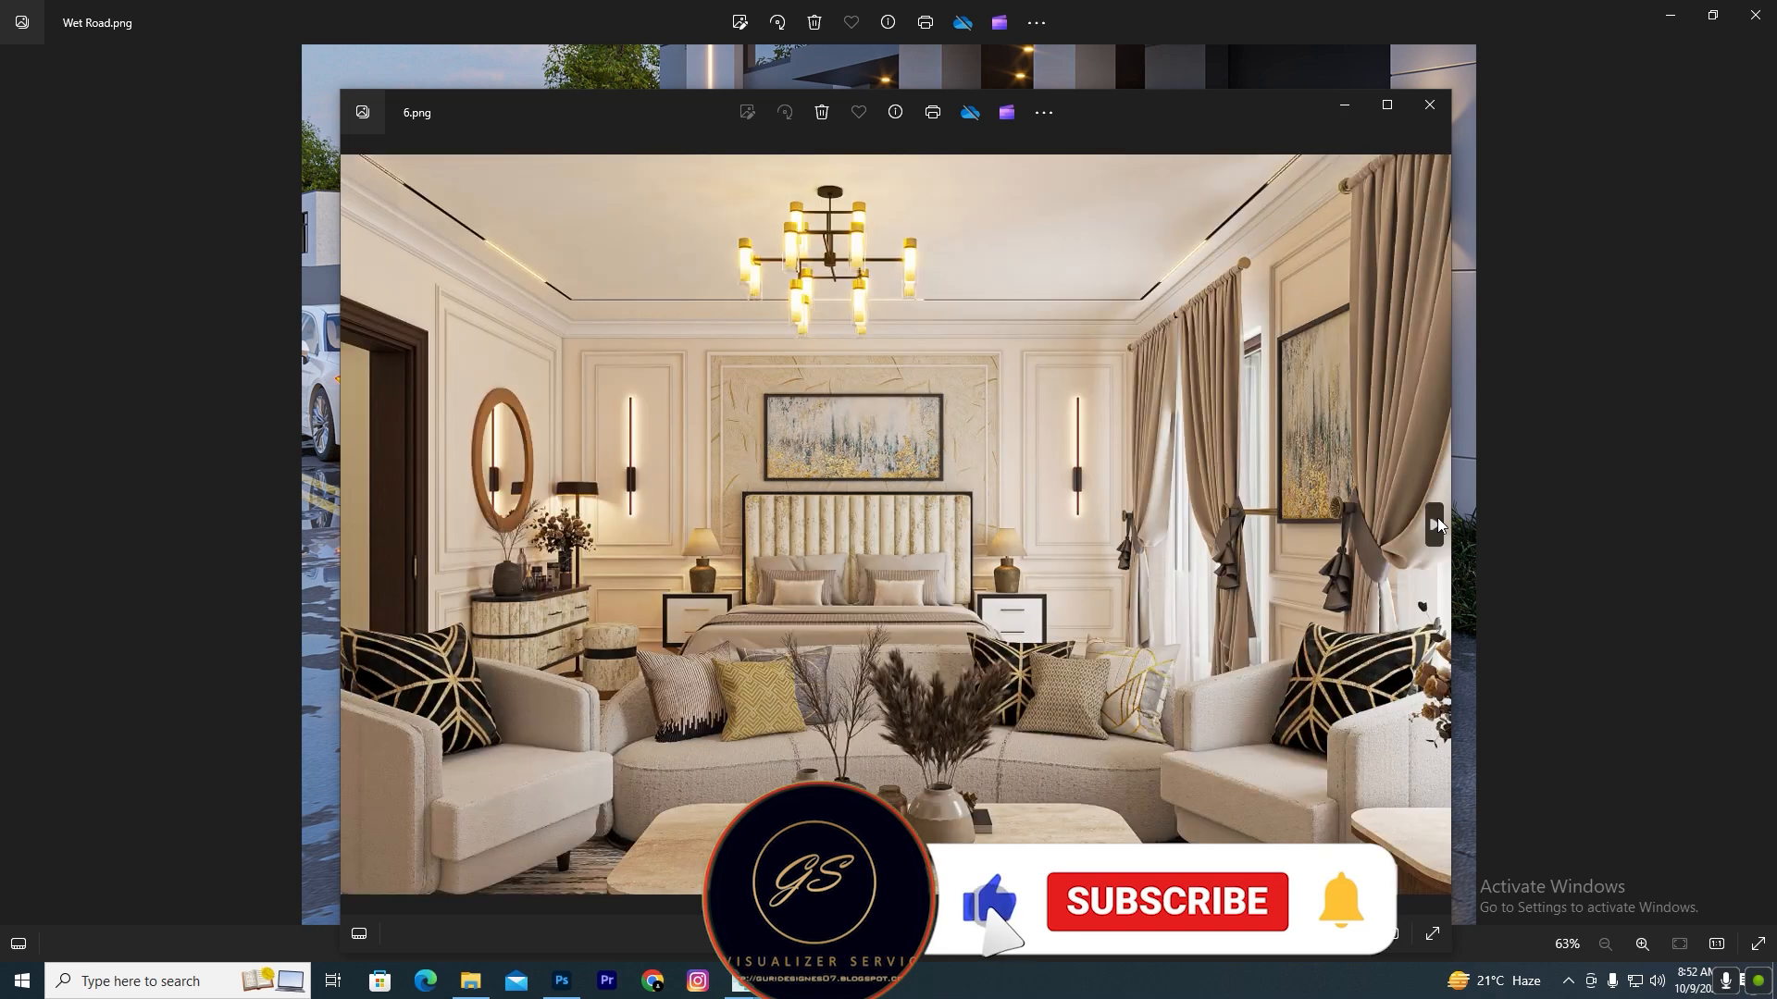
Step: Open the exterior render gallery, enlarge its window and look through the house and 360-degree view images up to arslan 3.png
mouse_move(788, 981)
click(958, 872)
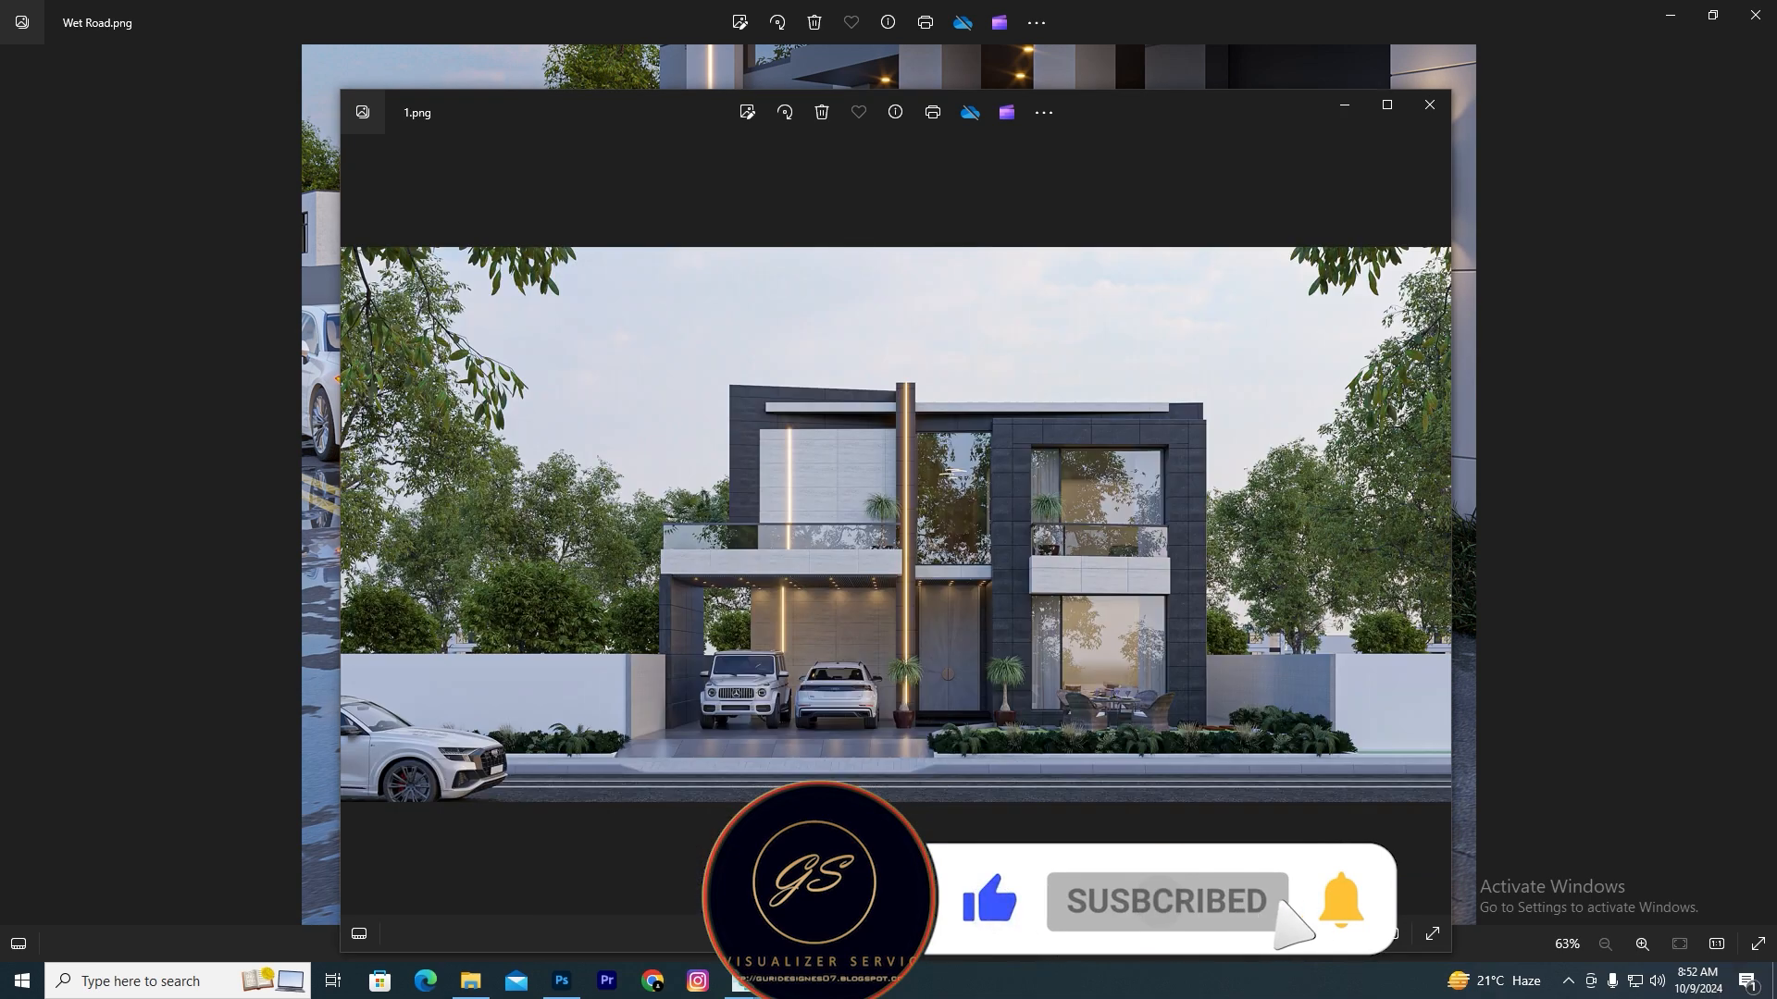
click(1435, 530)
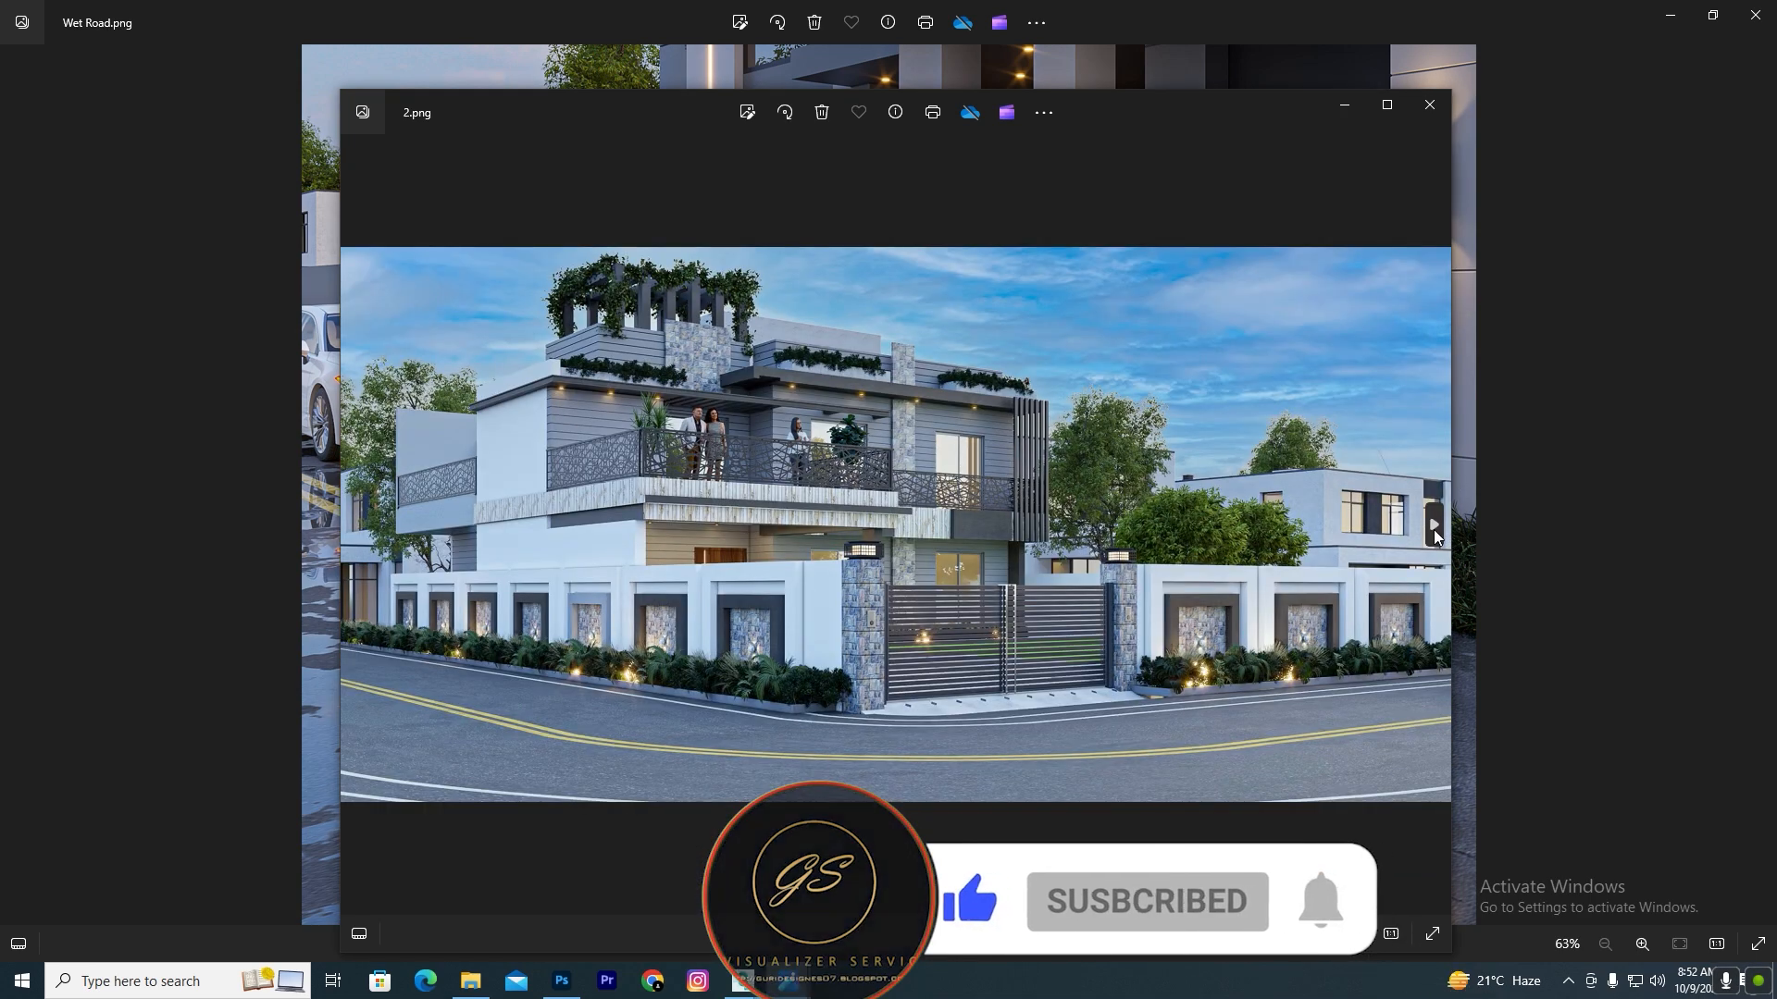
click(1434, 529)
drag(1224, 113, 1127, 58)
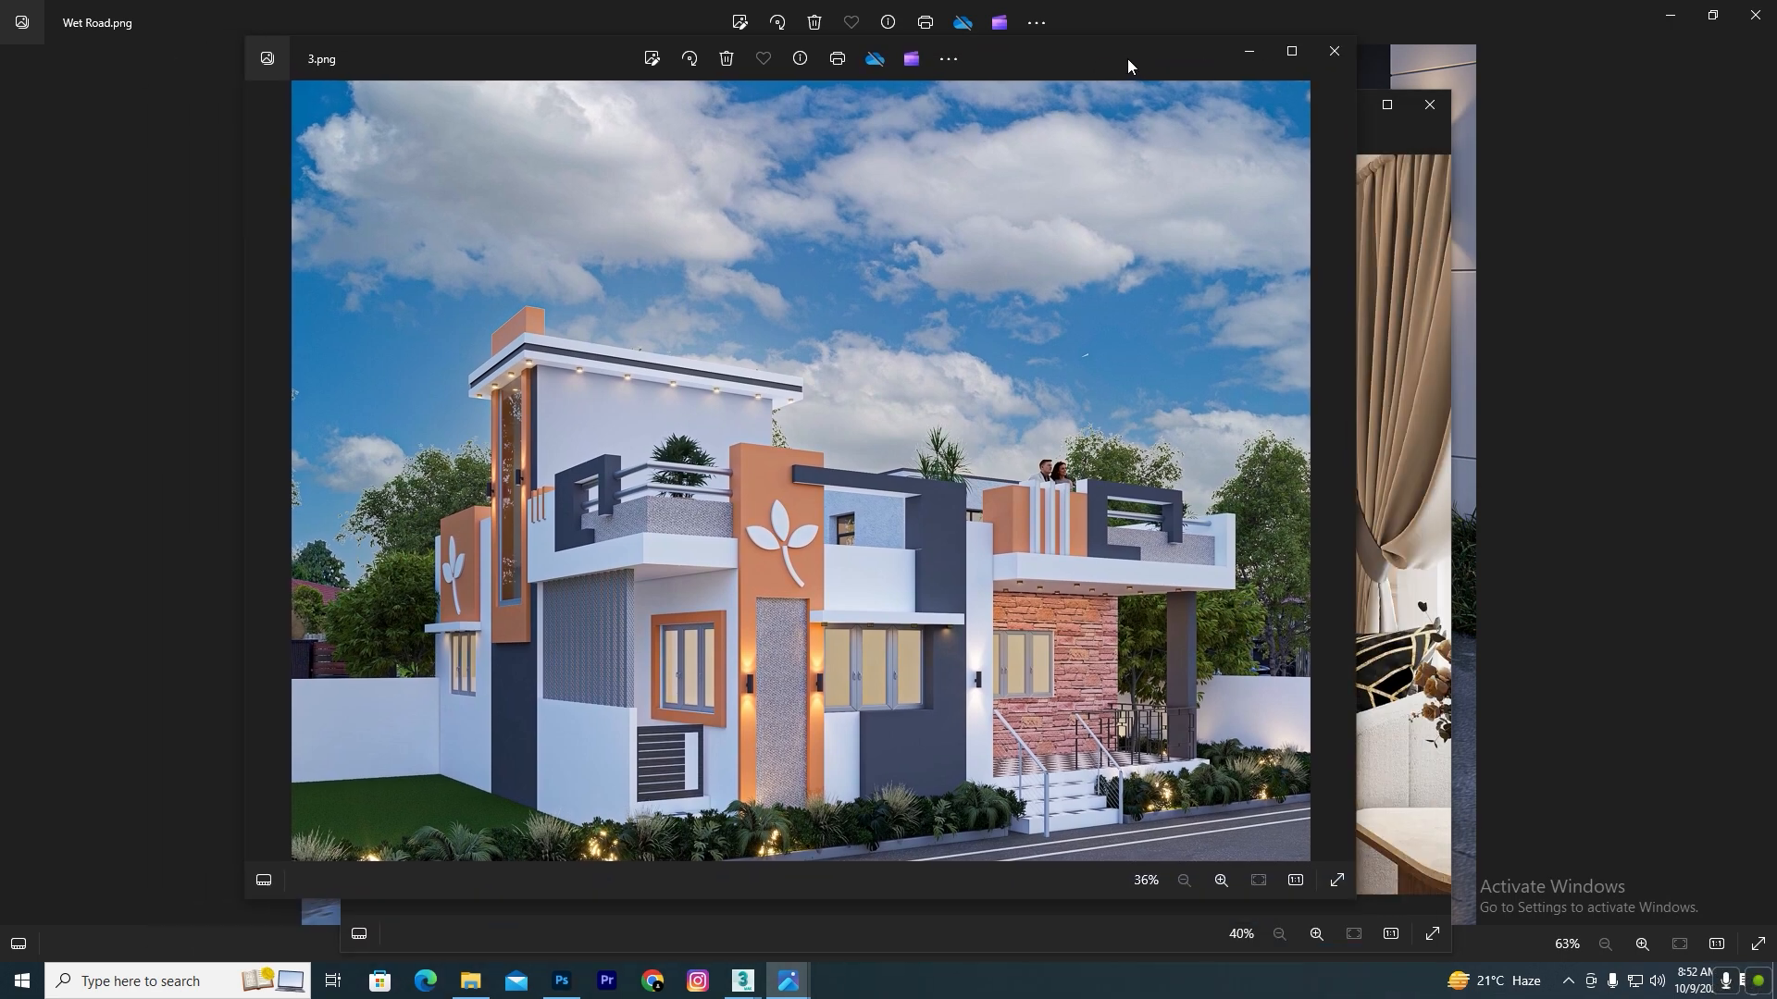
click(1295, 53)
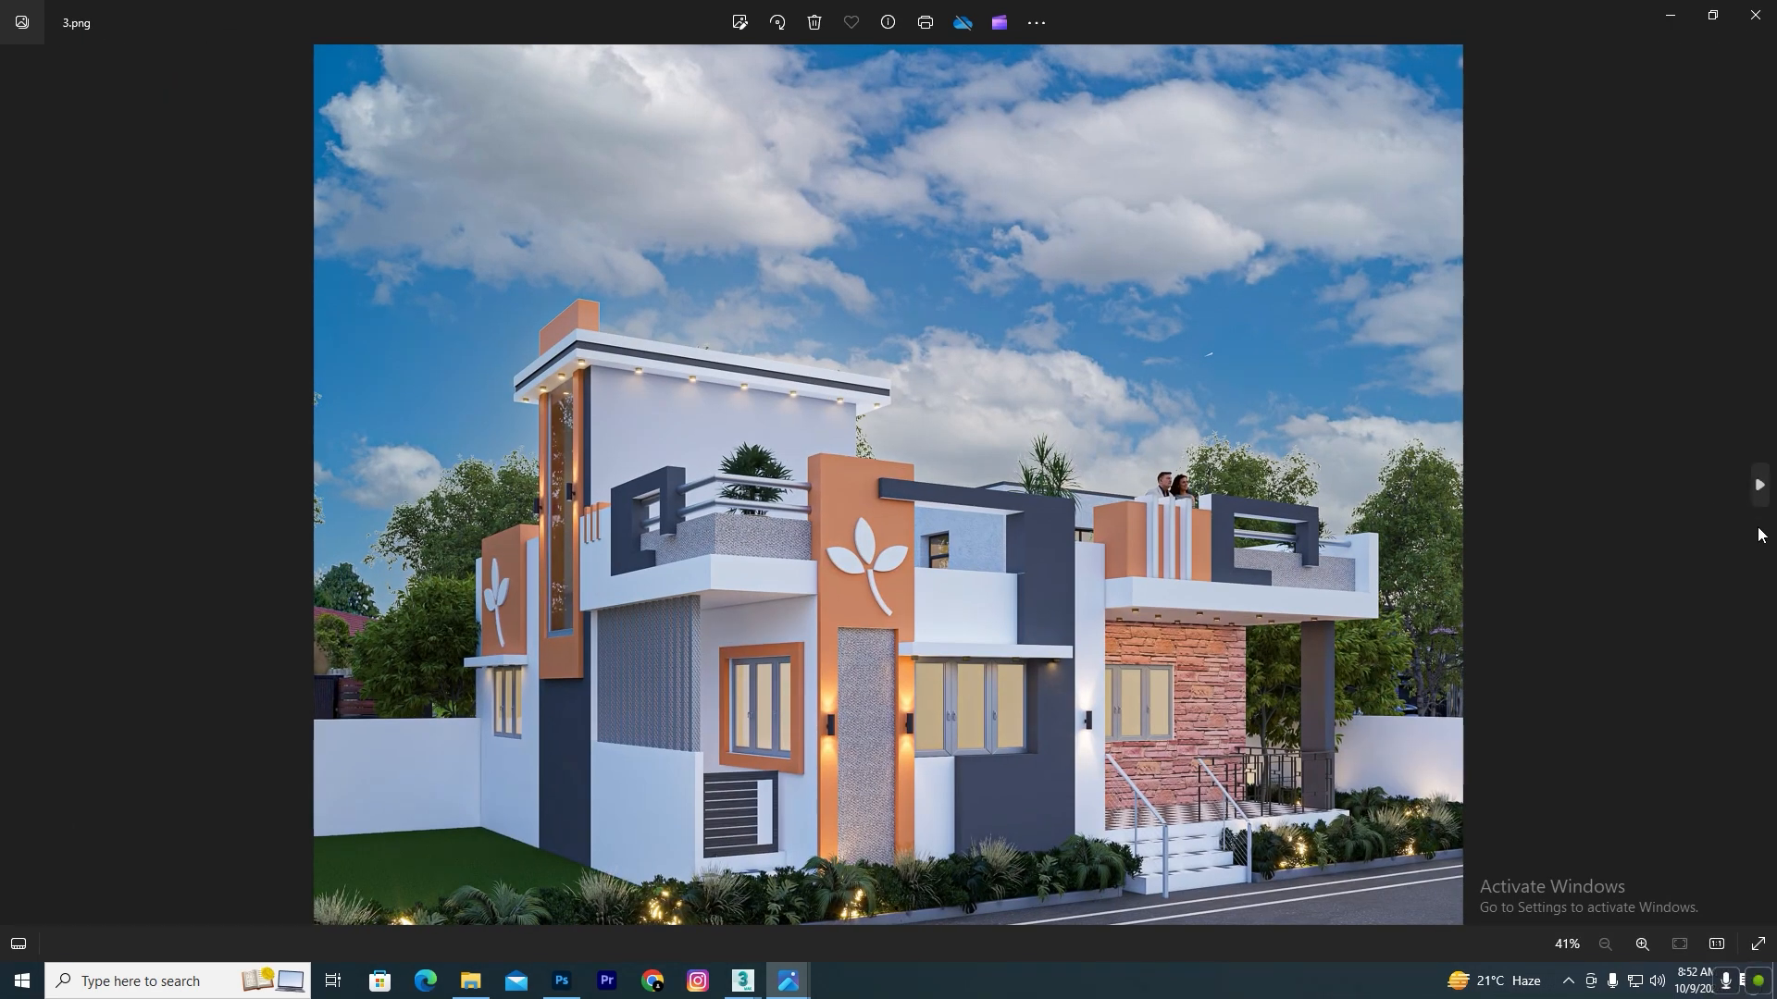
click(1761, 489)
click(1761, 489)
click(1761, 489)
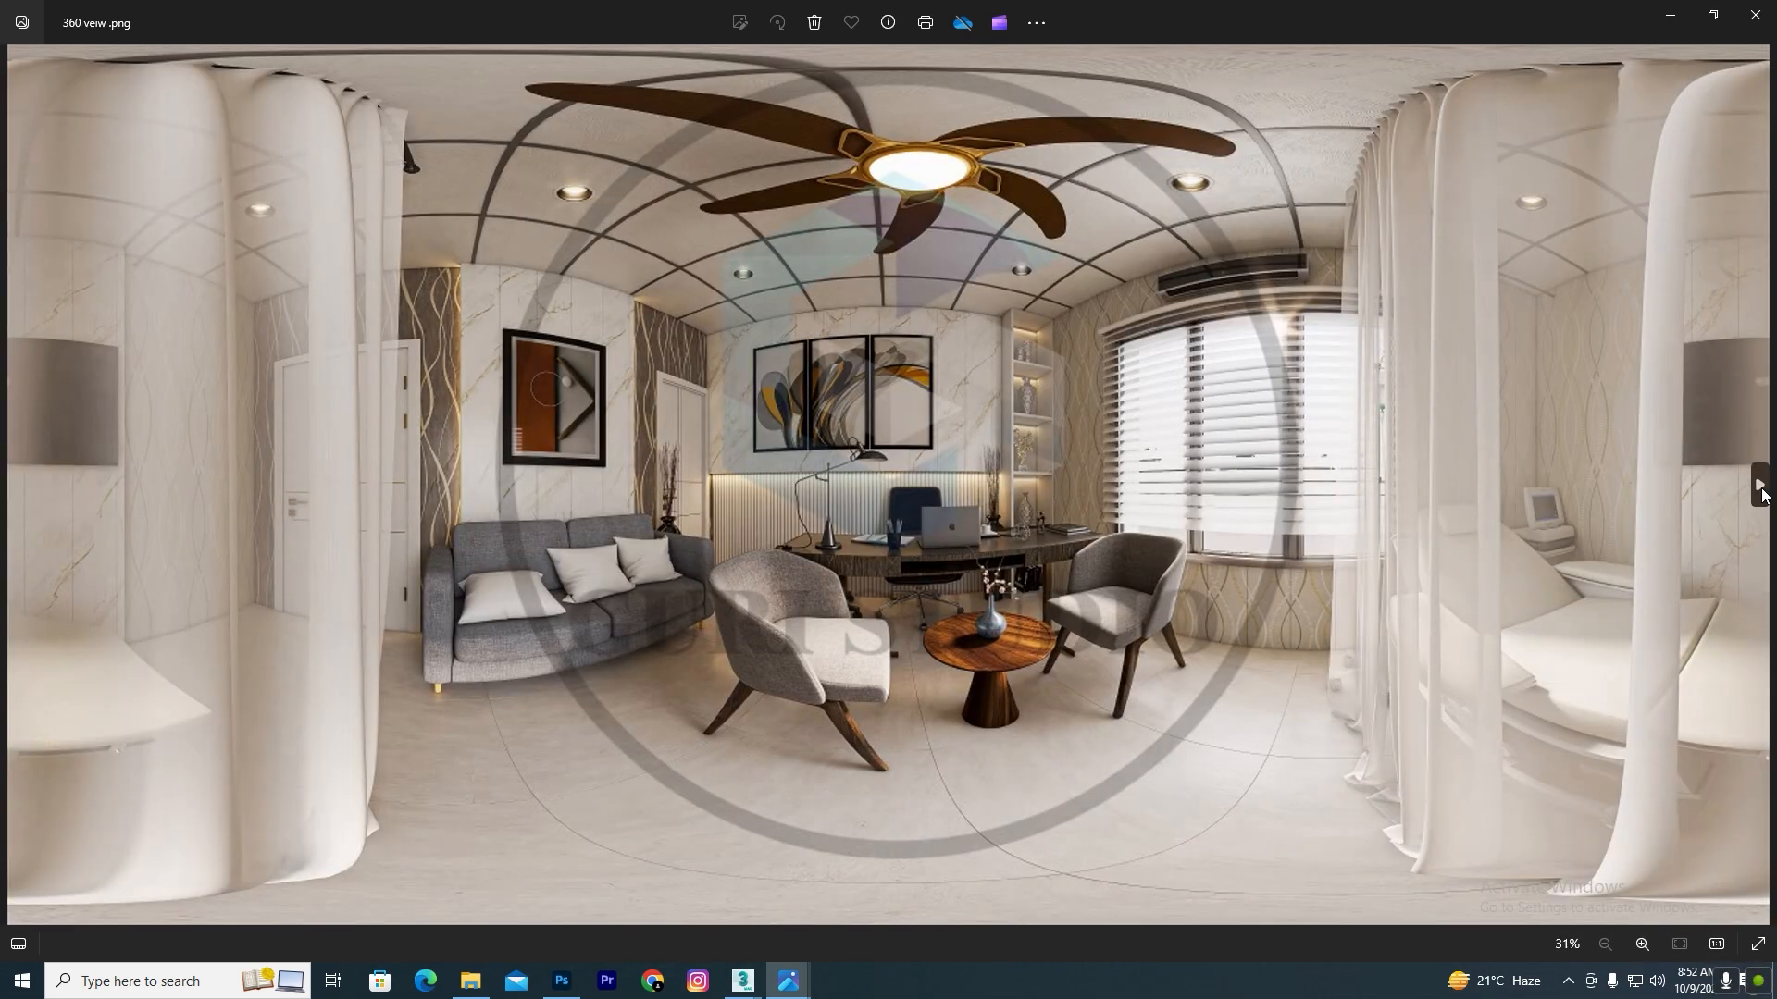
click(1761, 488)
click(1762, 489)
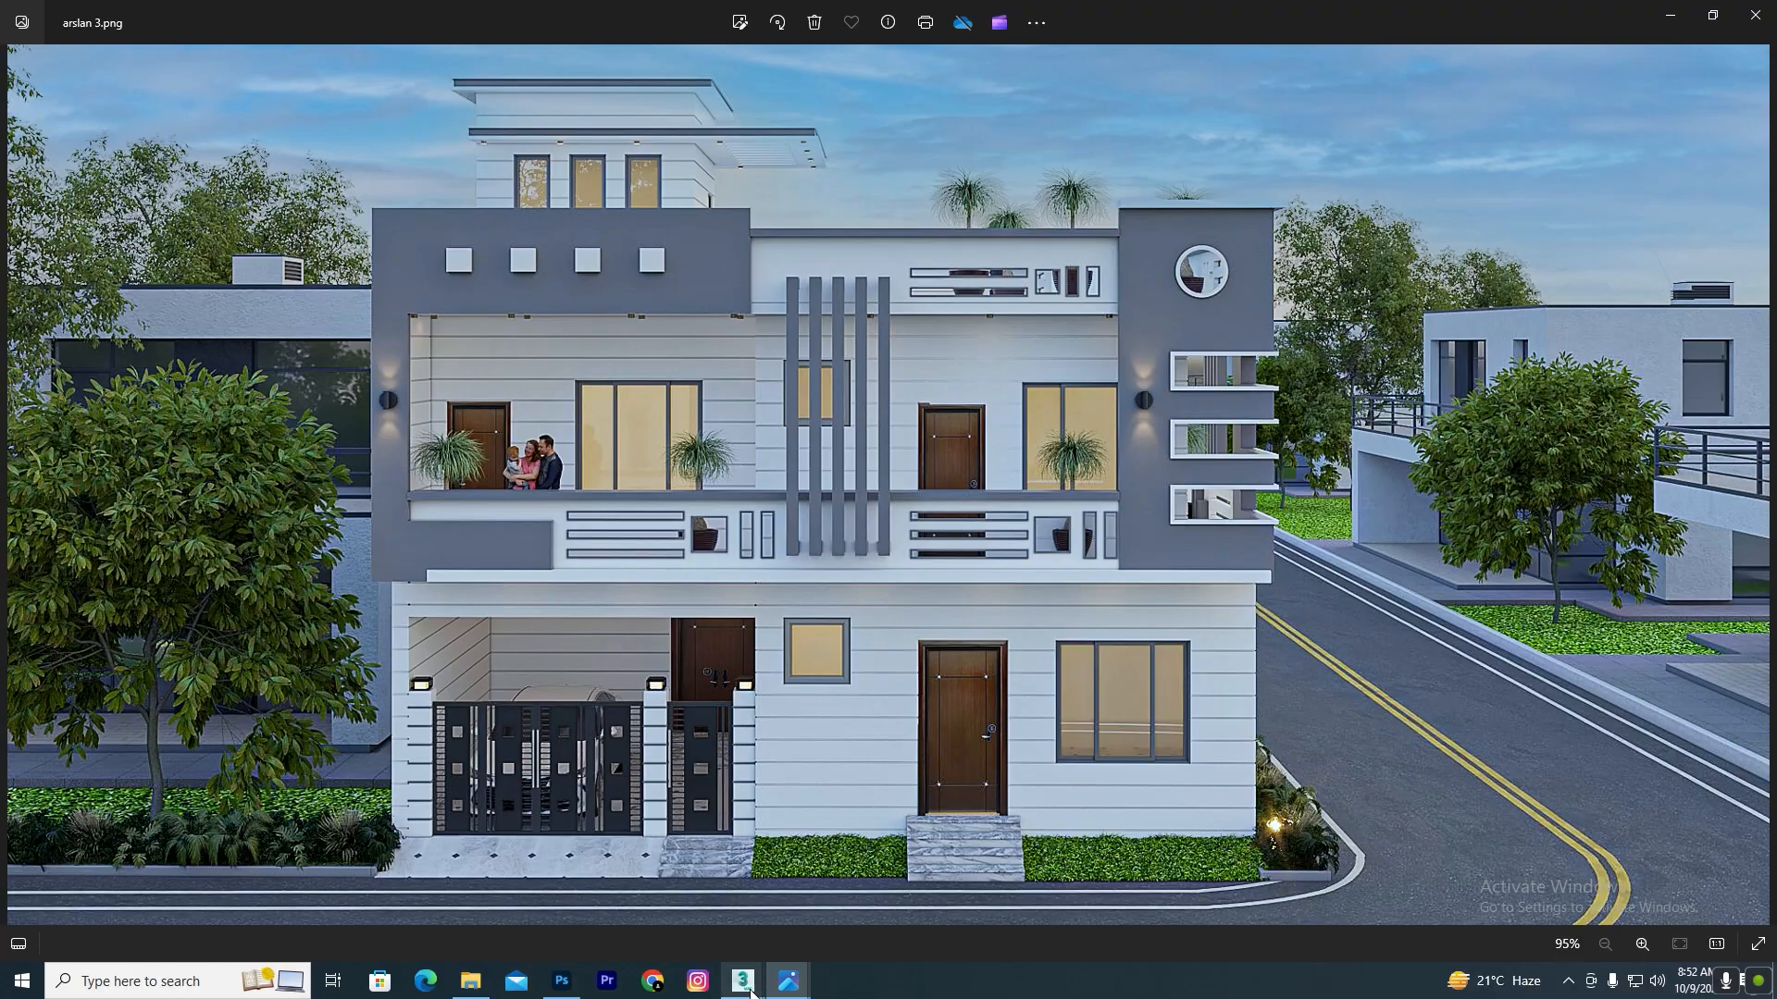
Step: Compare the finished 3d.max street scene in 3ds Max with its Wet Road.png render
mouse_move(743, 980)
click(686, 925)
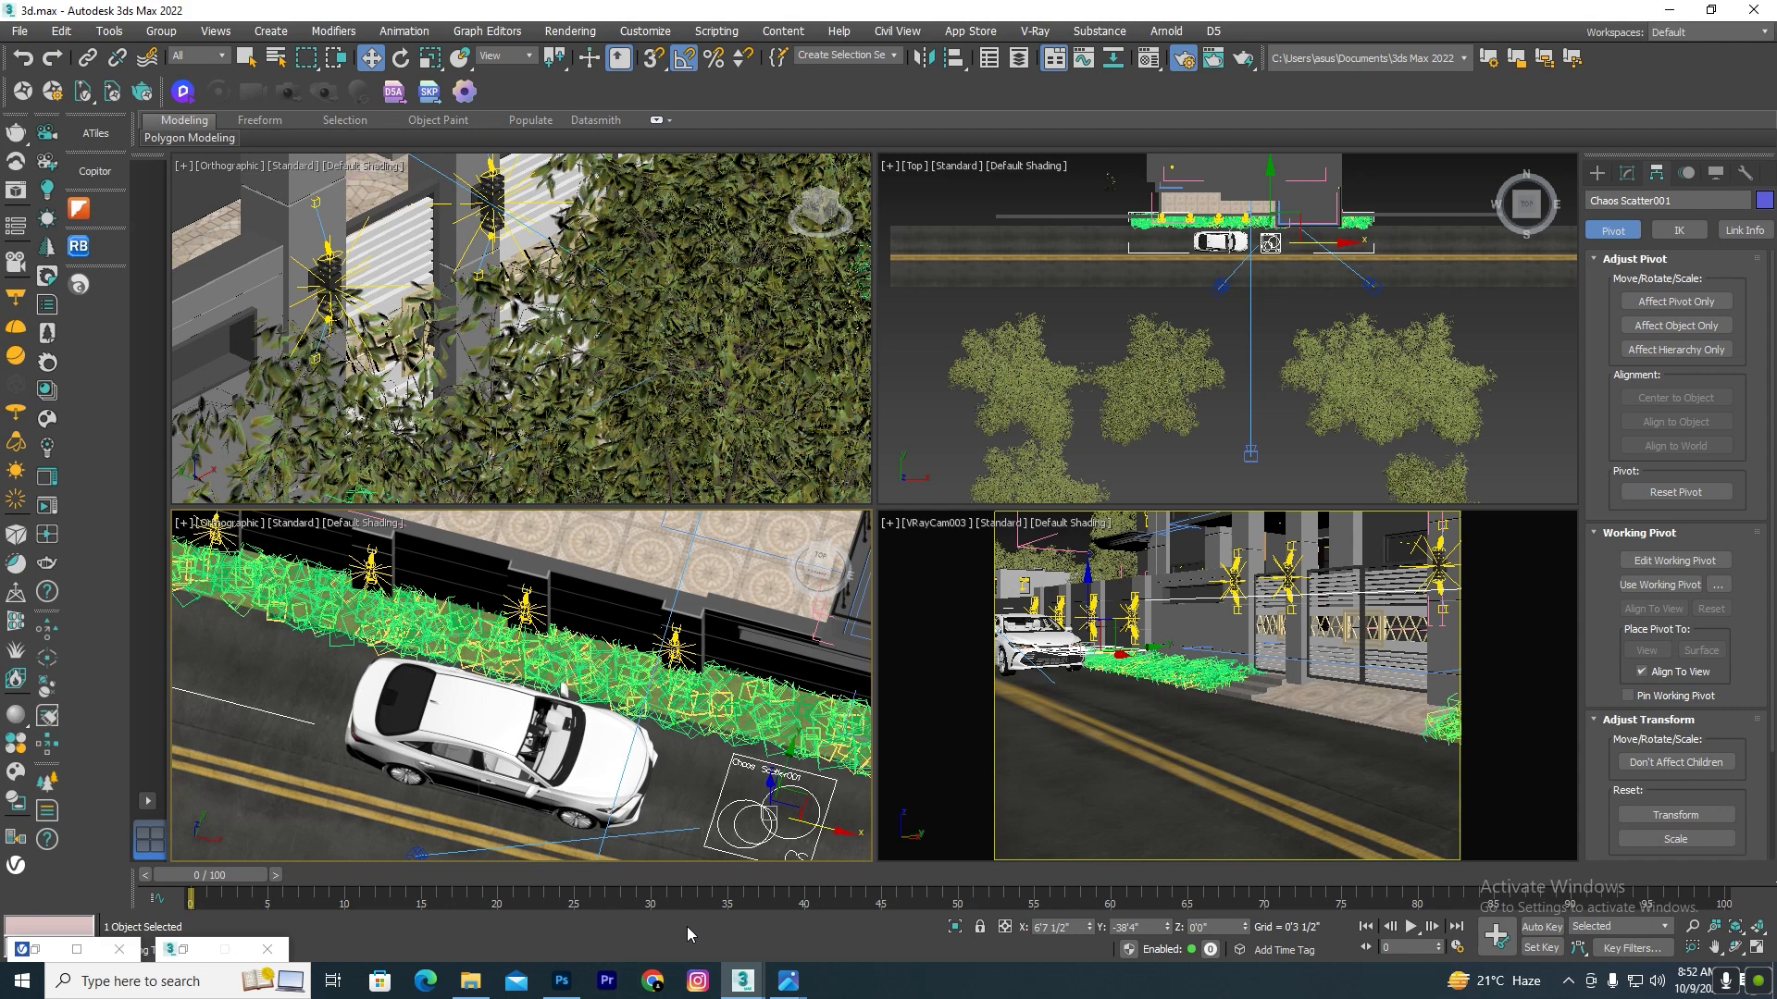
mouse_move(788, 980)
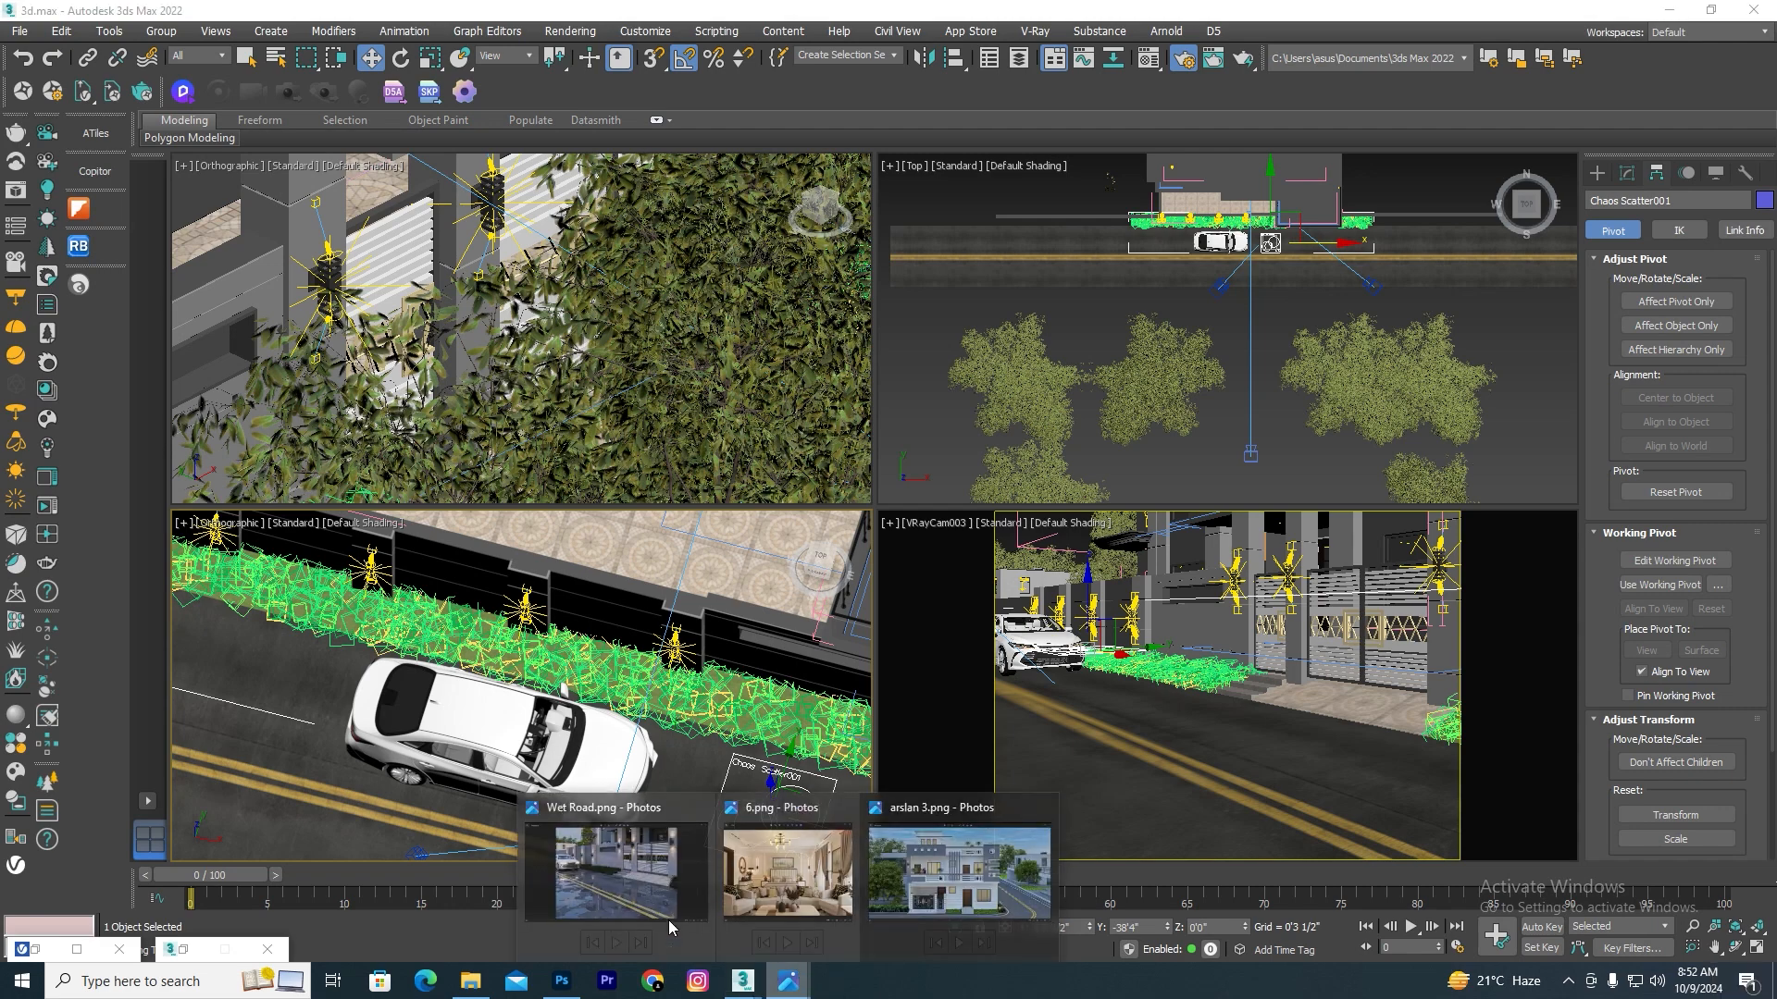
click(613, 881)
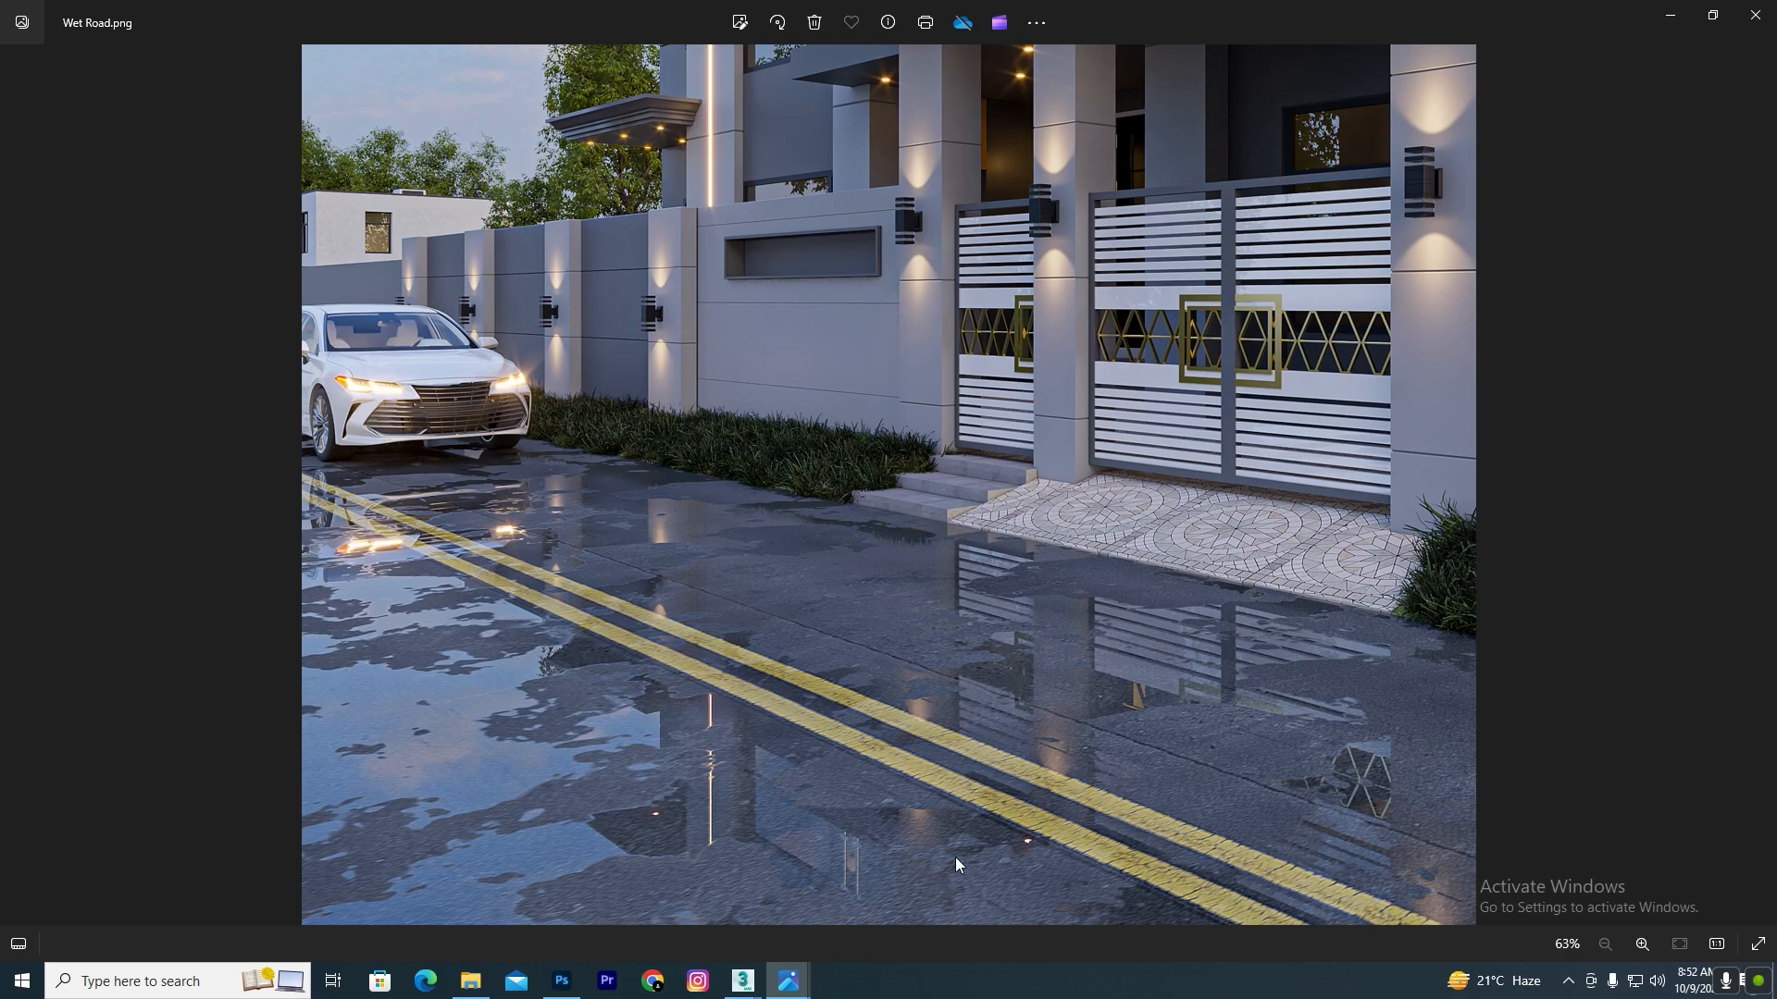
mouse_move(743, 981)
click(625, 914)
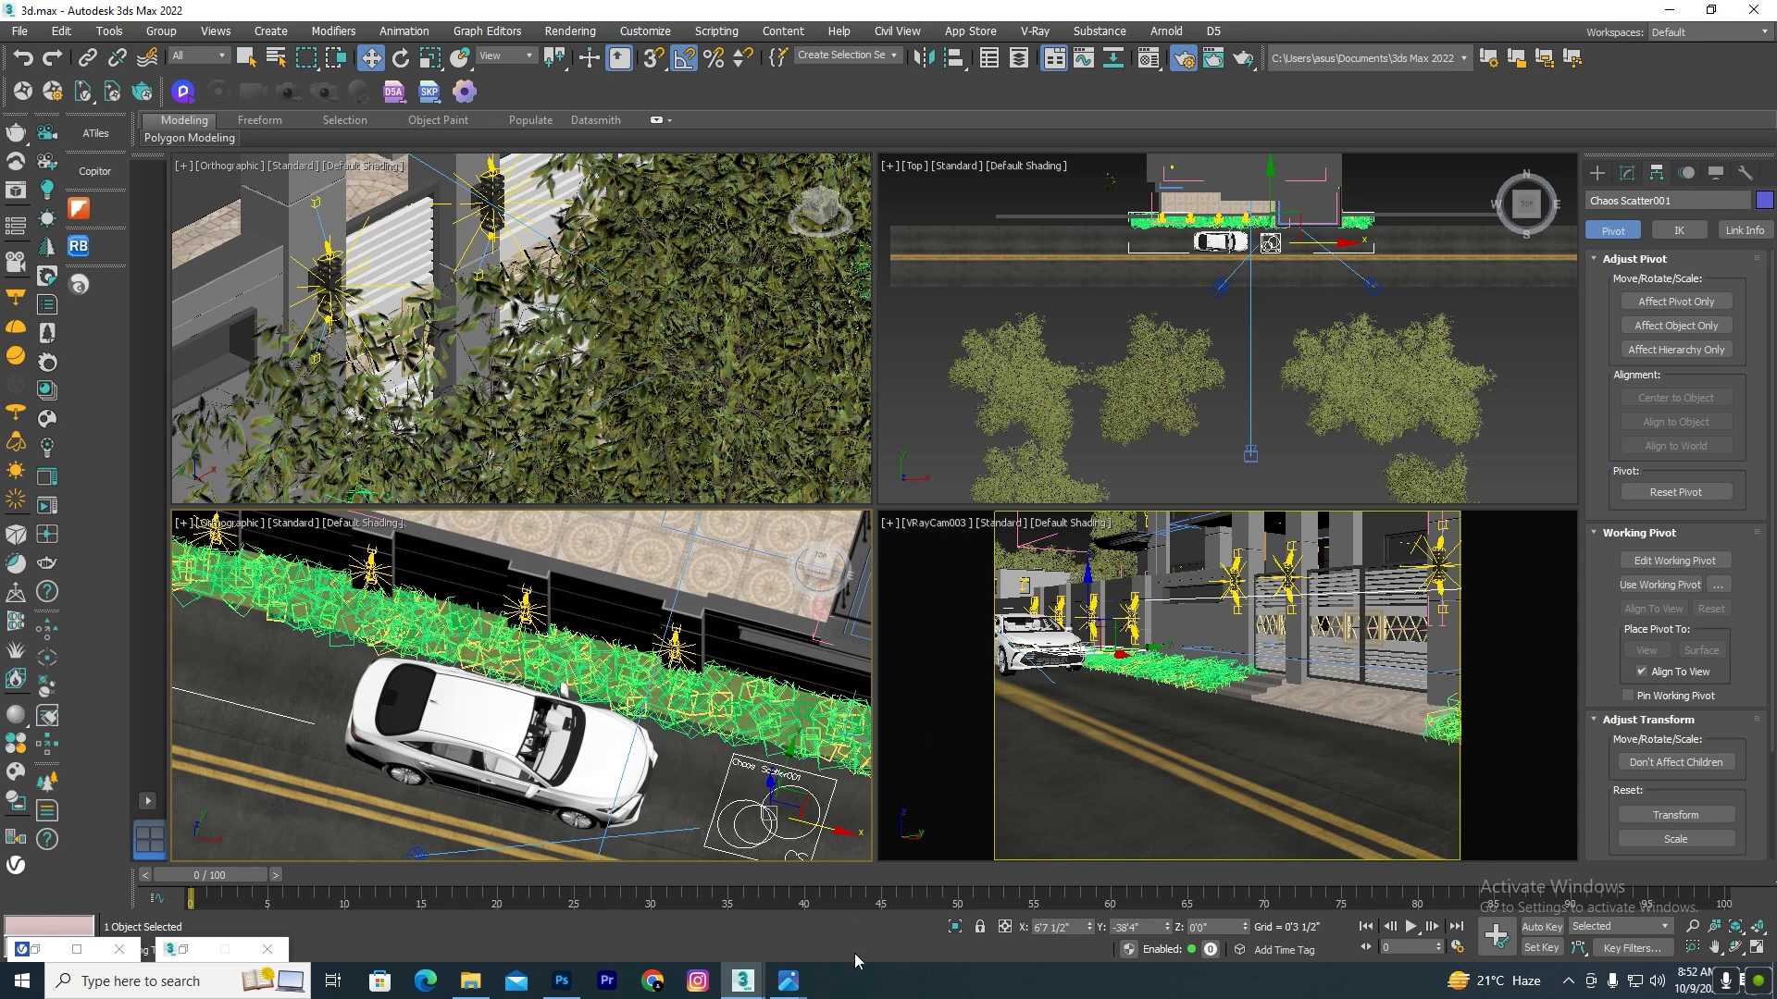
Step: Switch to the road.max scene and select the flat road box under the car
mouse_move(742, 980)
click(881, 927)
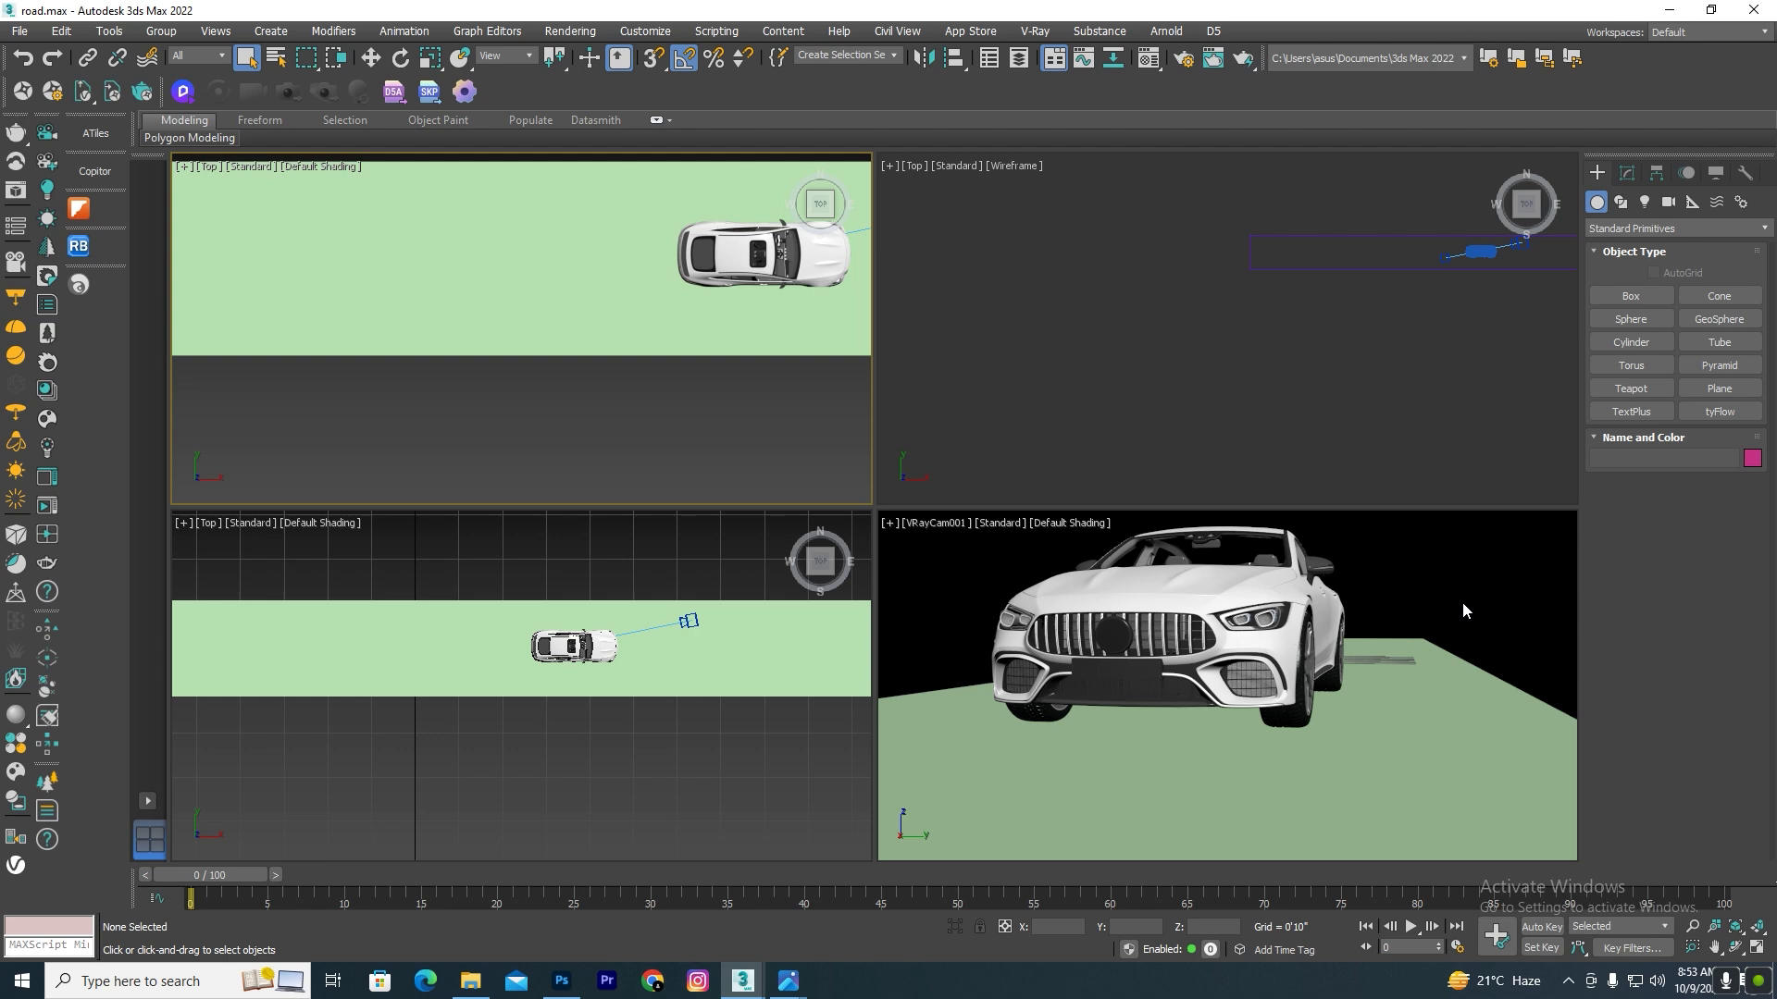
click(726, 682)
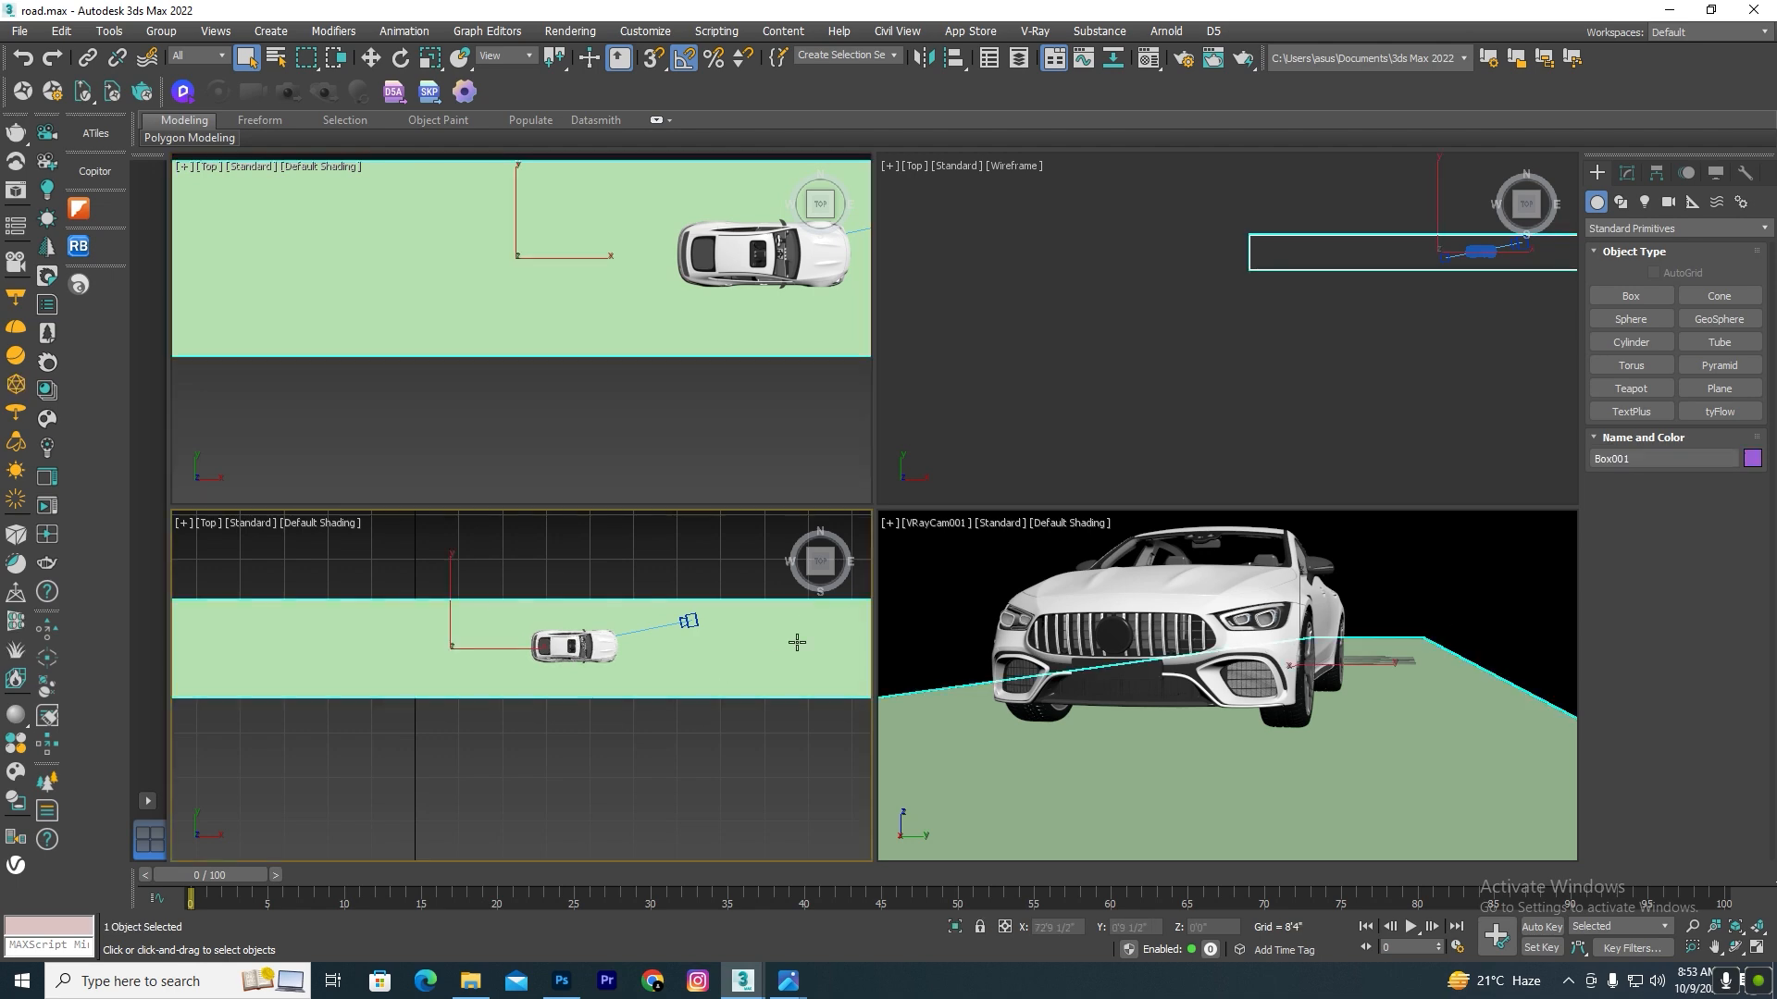
Step: Name the light green material "wet road" and switch the Material Editor to Slate mode
key(m)
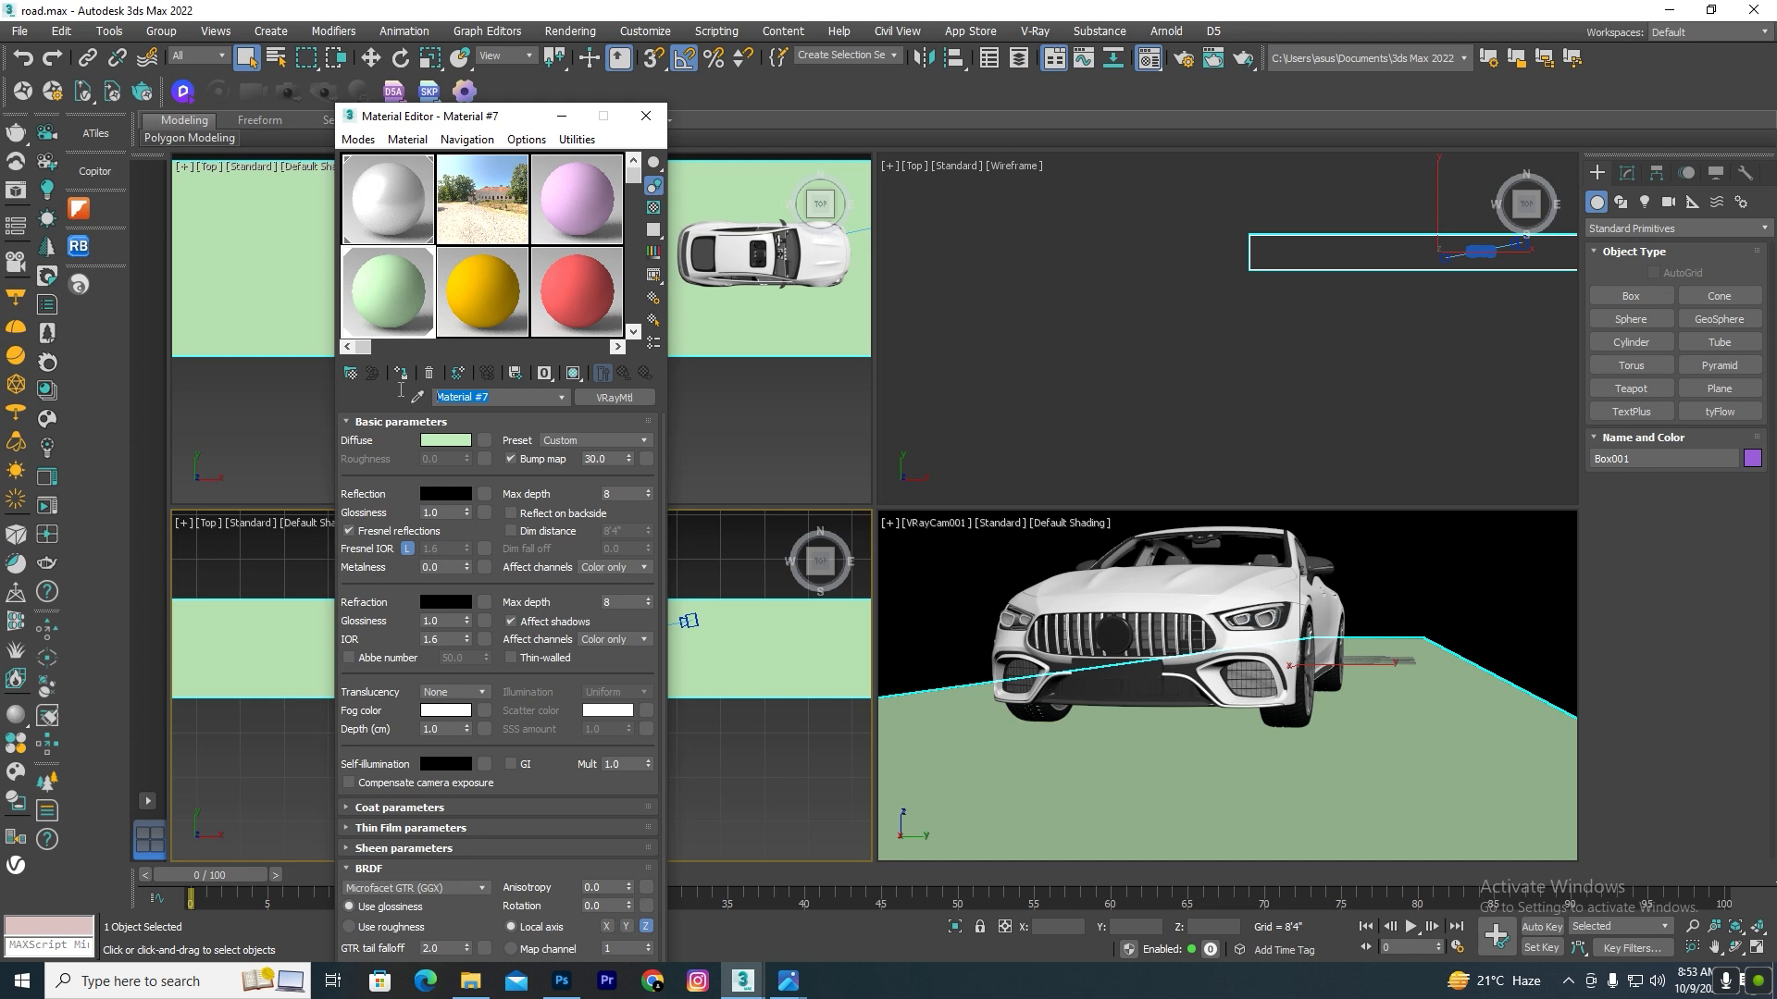
text(wet road)
click(357, 139)
click(384, 189)
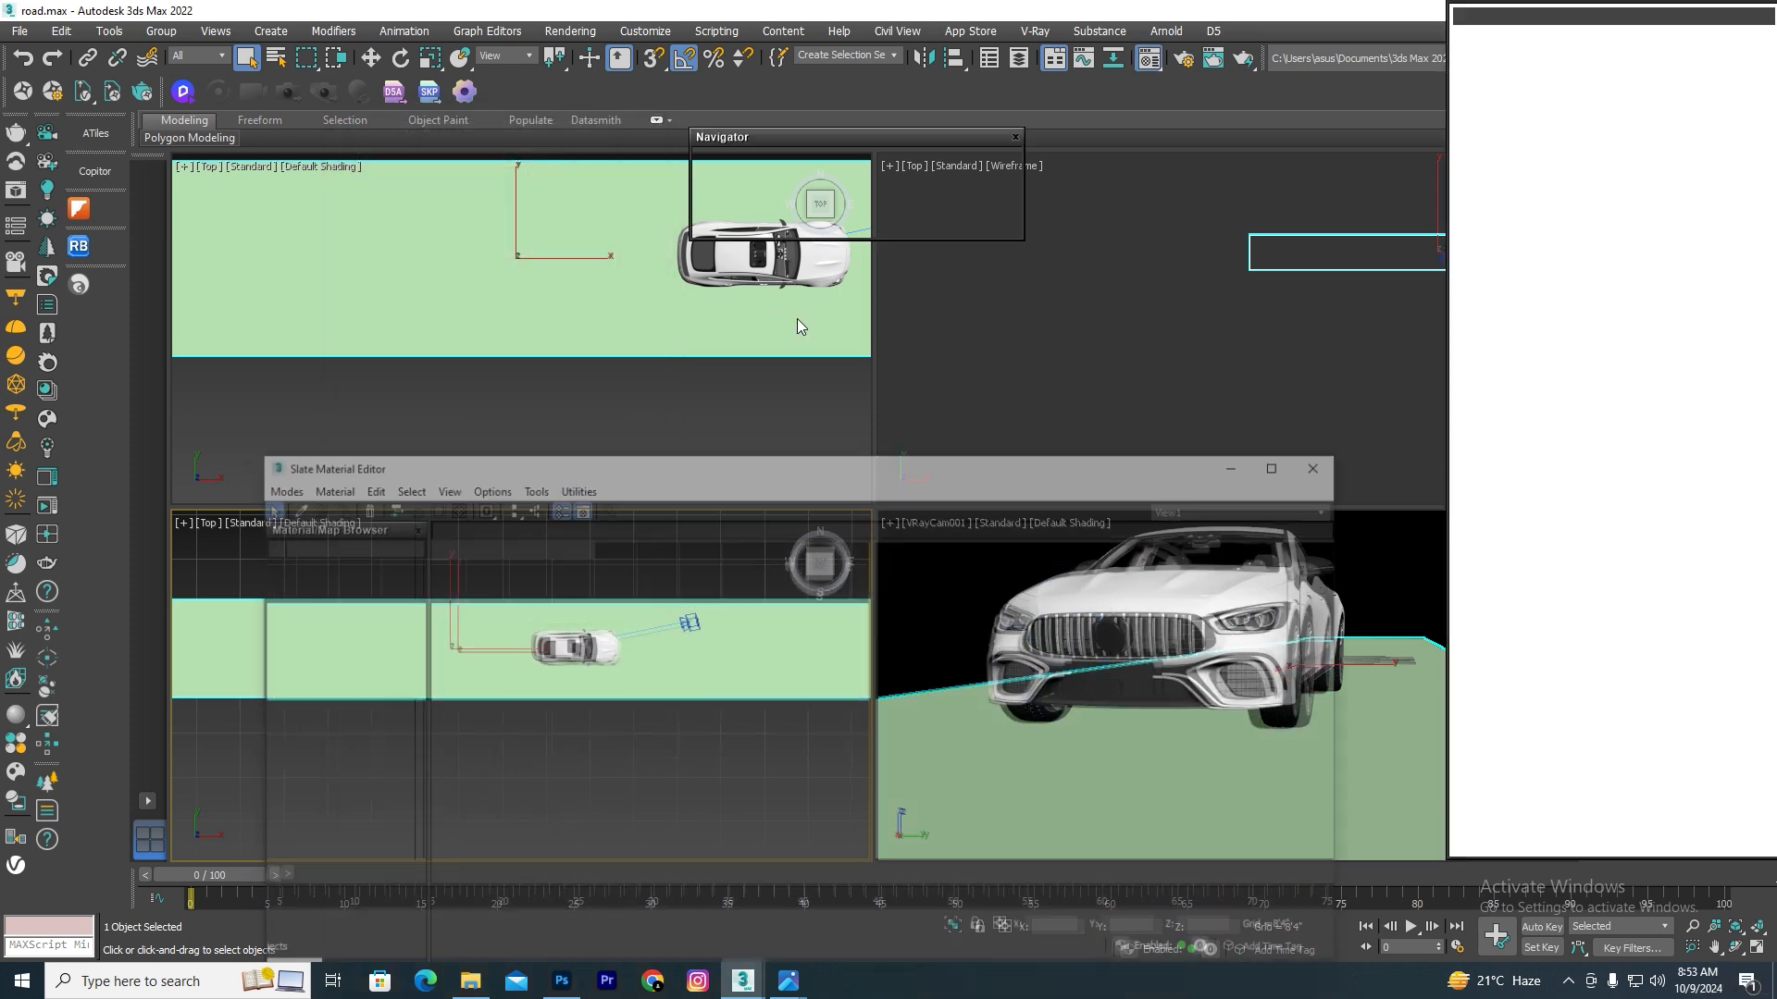
Step: Delete all existing nodes from the Slate material view and move the editor window up so it is fully on screen
scroll(780, 646, down, 5)
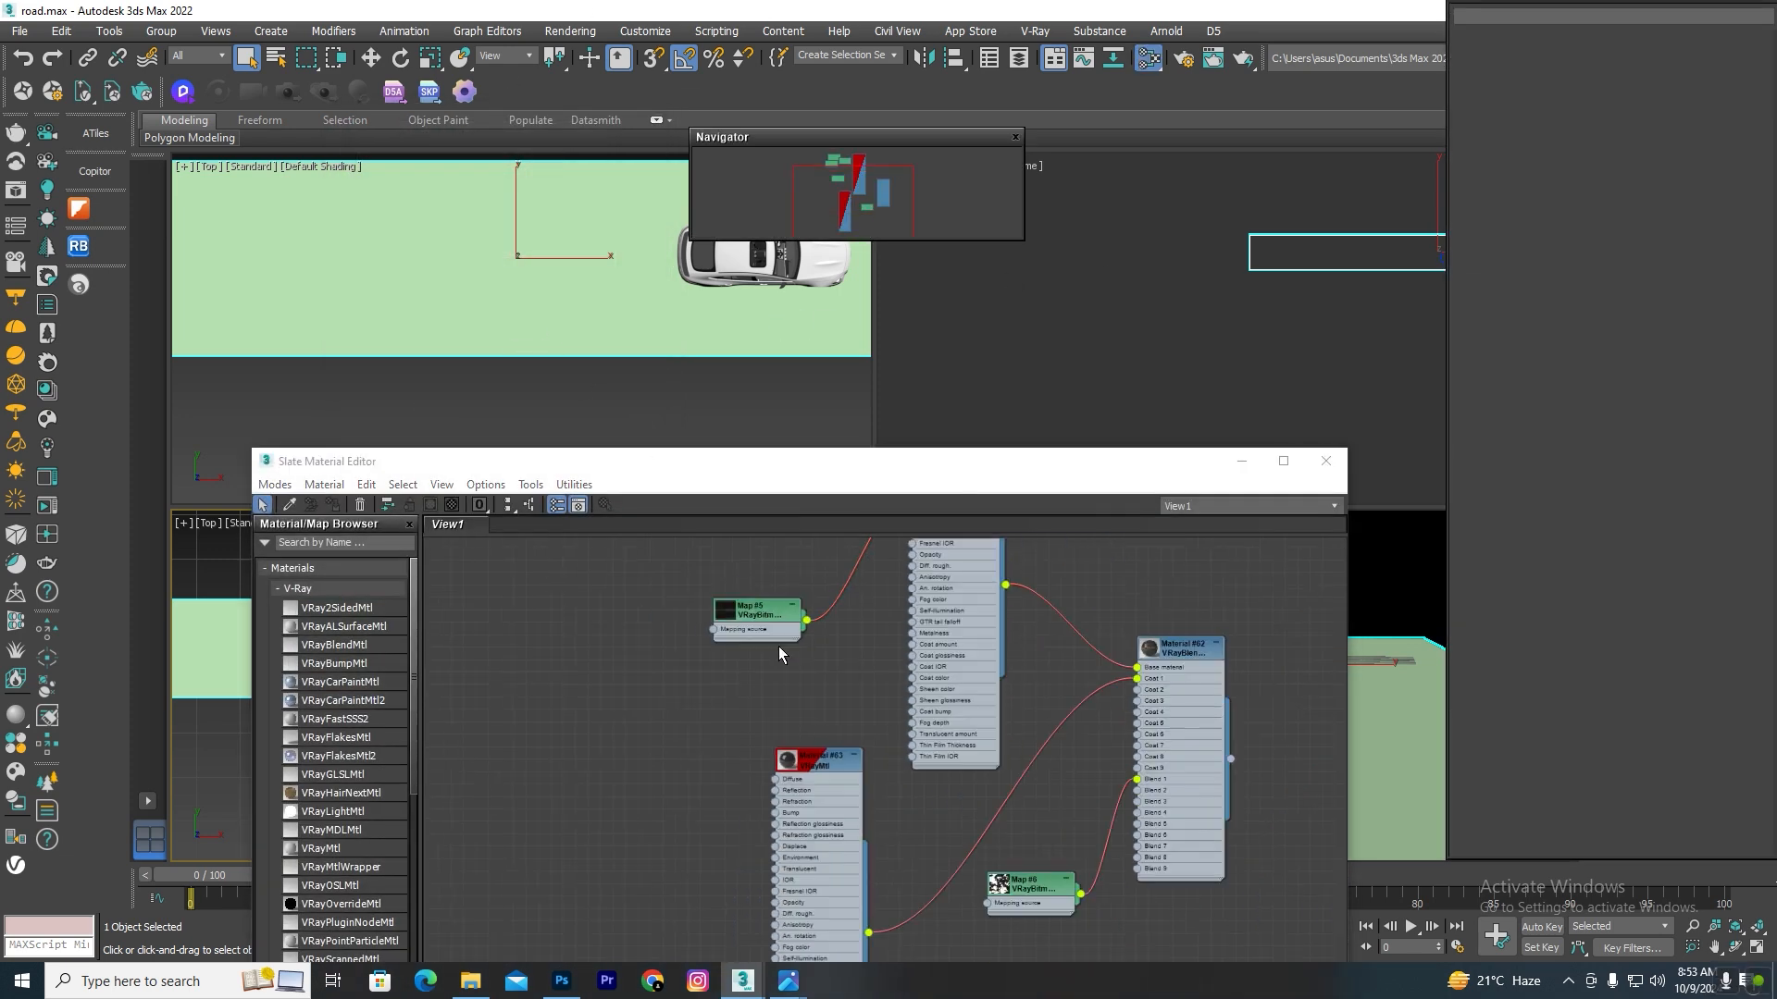
scroll(800, 670, down, 5)
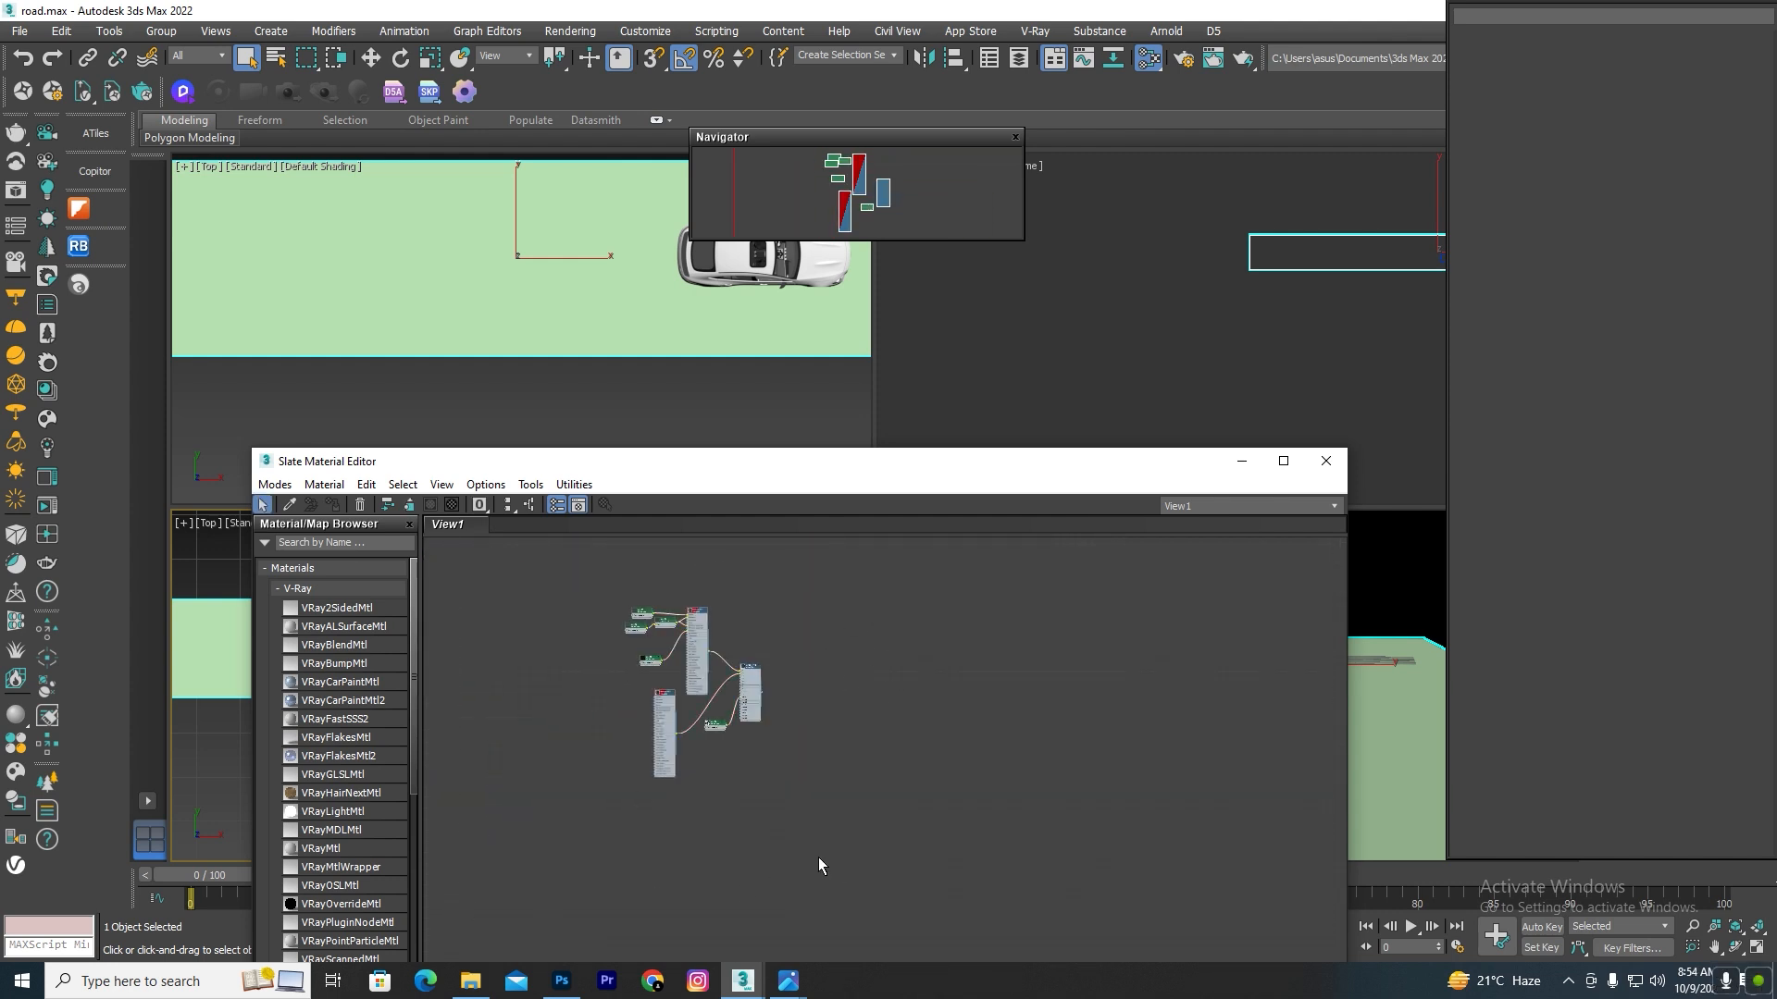
key(Delete)
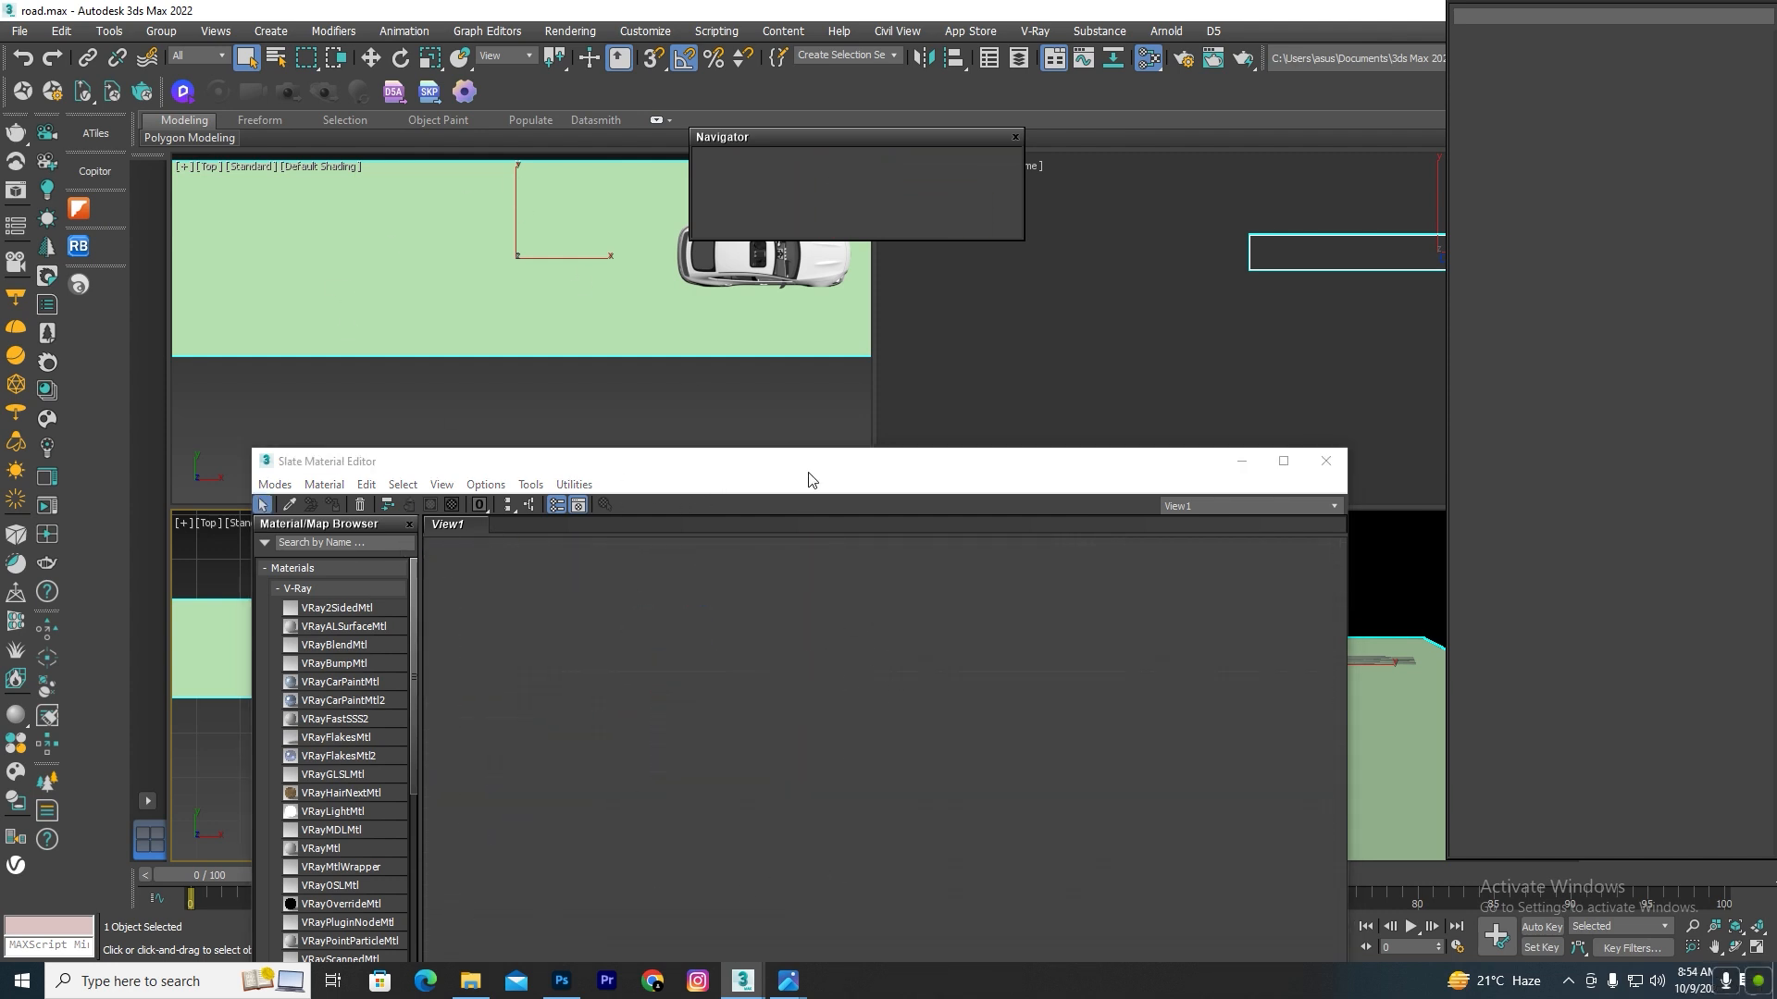
drag(828, 461, 809, 118)
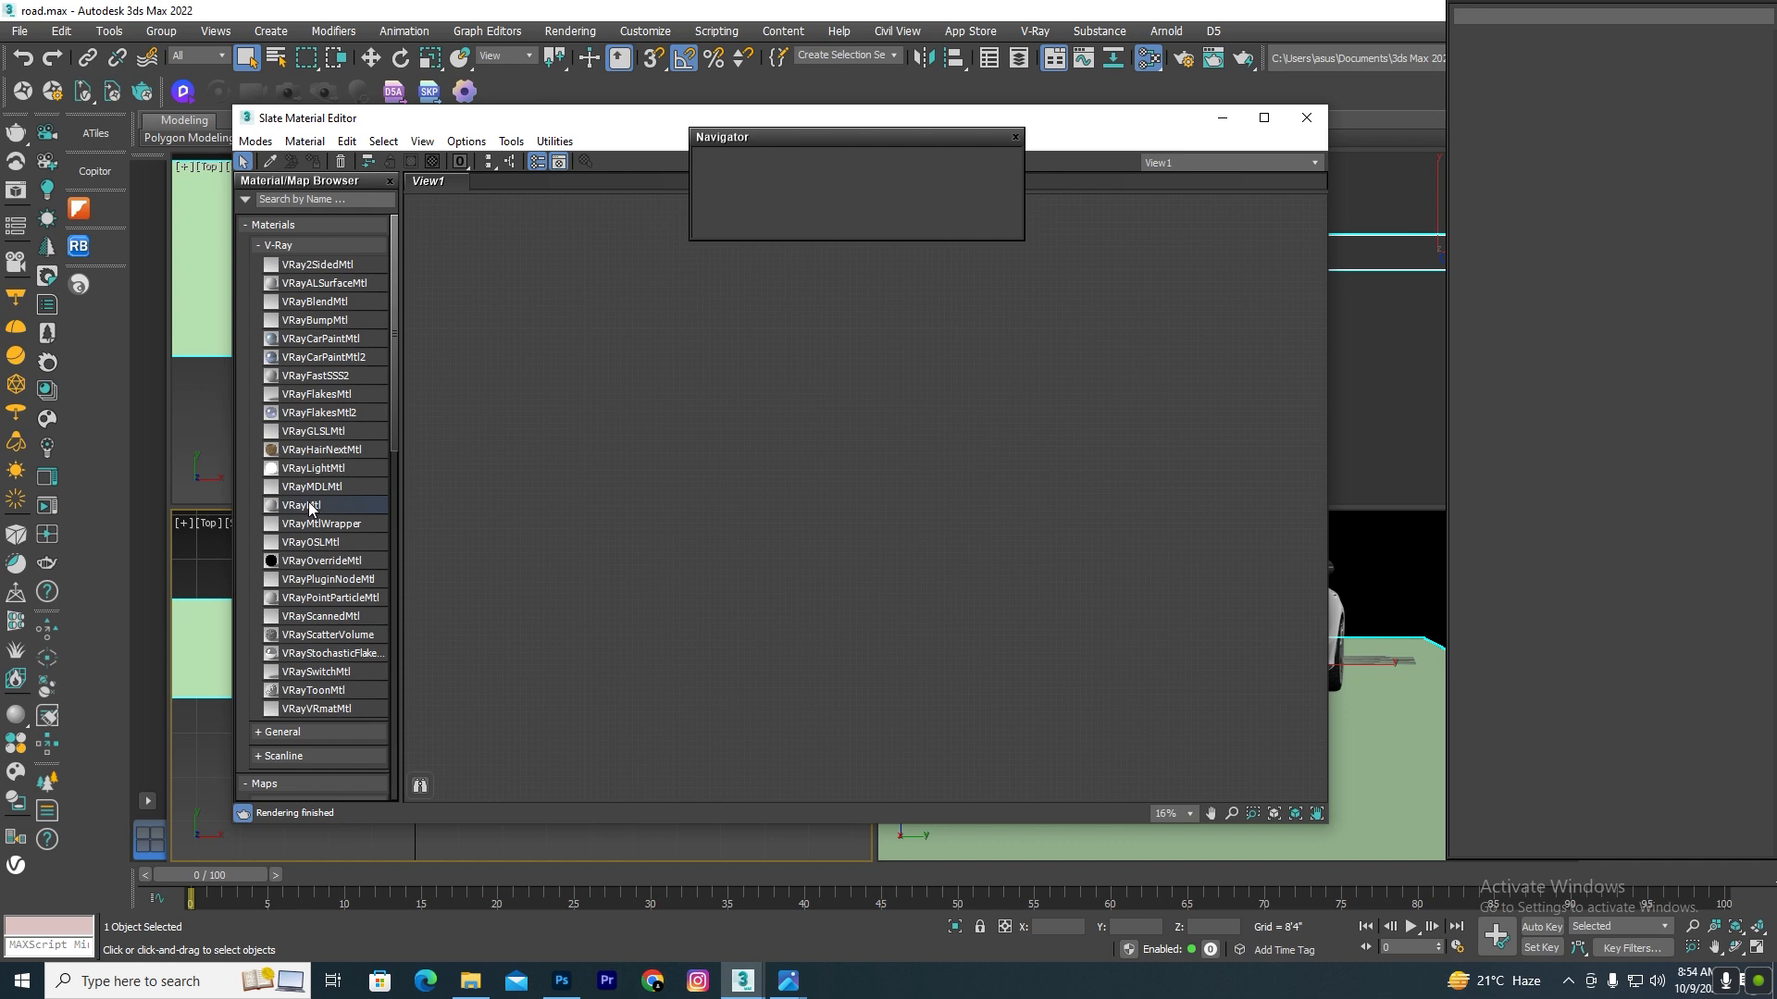
Step: Add a VRayMtl node to the empty material view and rename it "wet road"
drag(305, 505, 761, 389)
scroll(741, 440, up, 10)
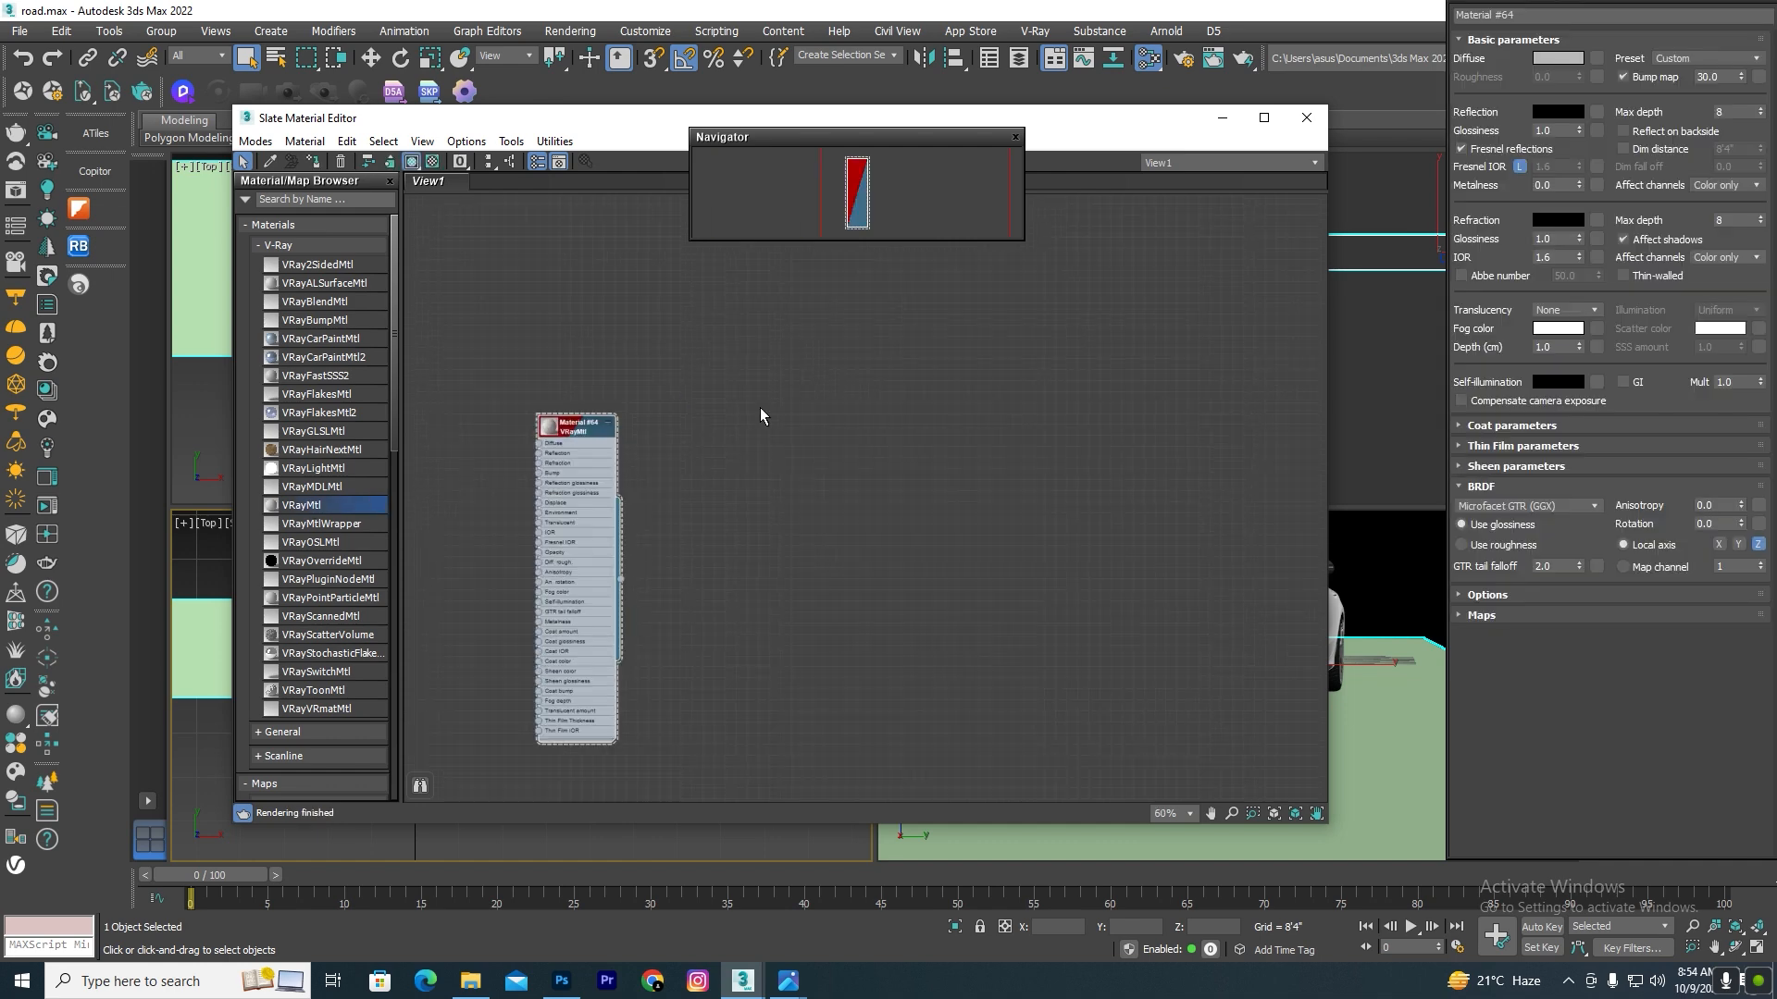
middle_drag(786, 465, 999, 486)
scroll(779, 398, up, 3)
right_click(796, 442)
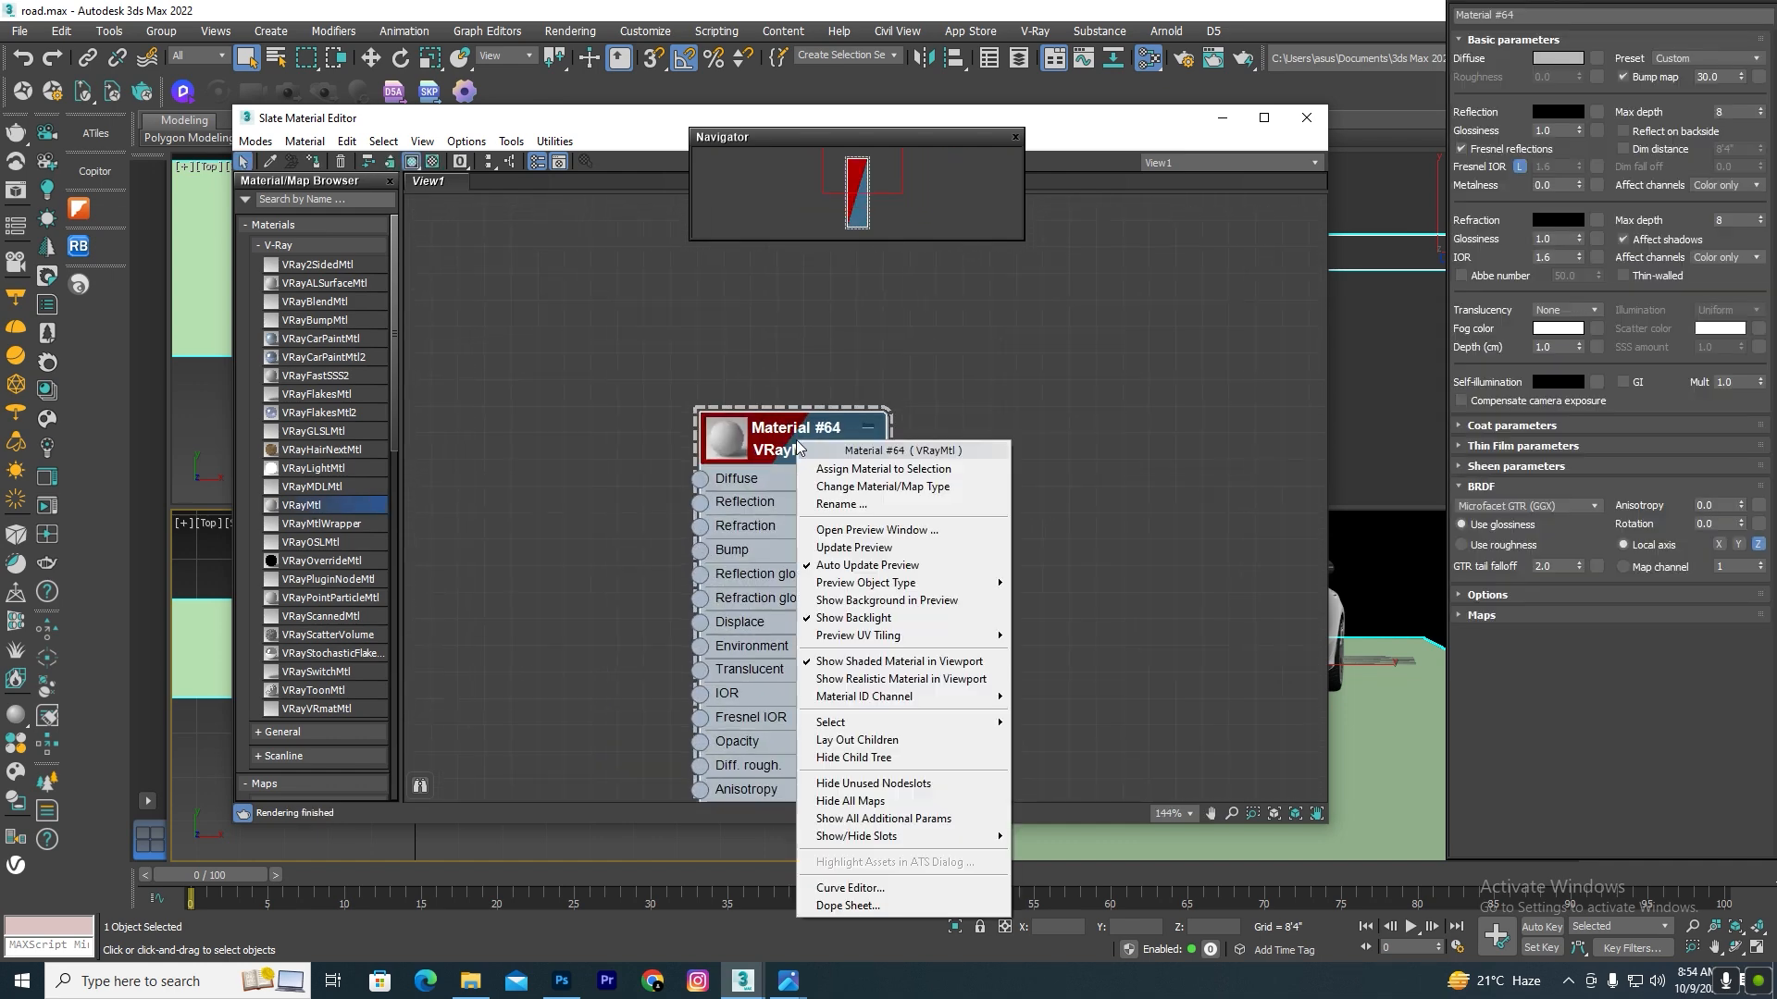
click(872, 507)
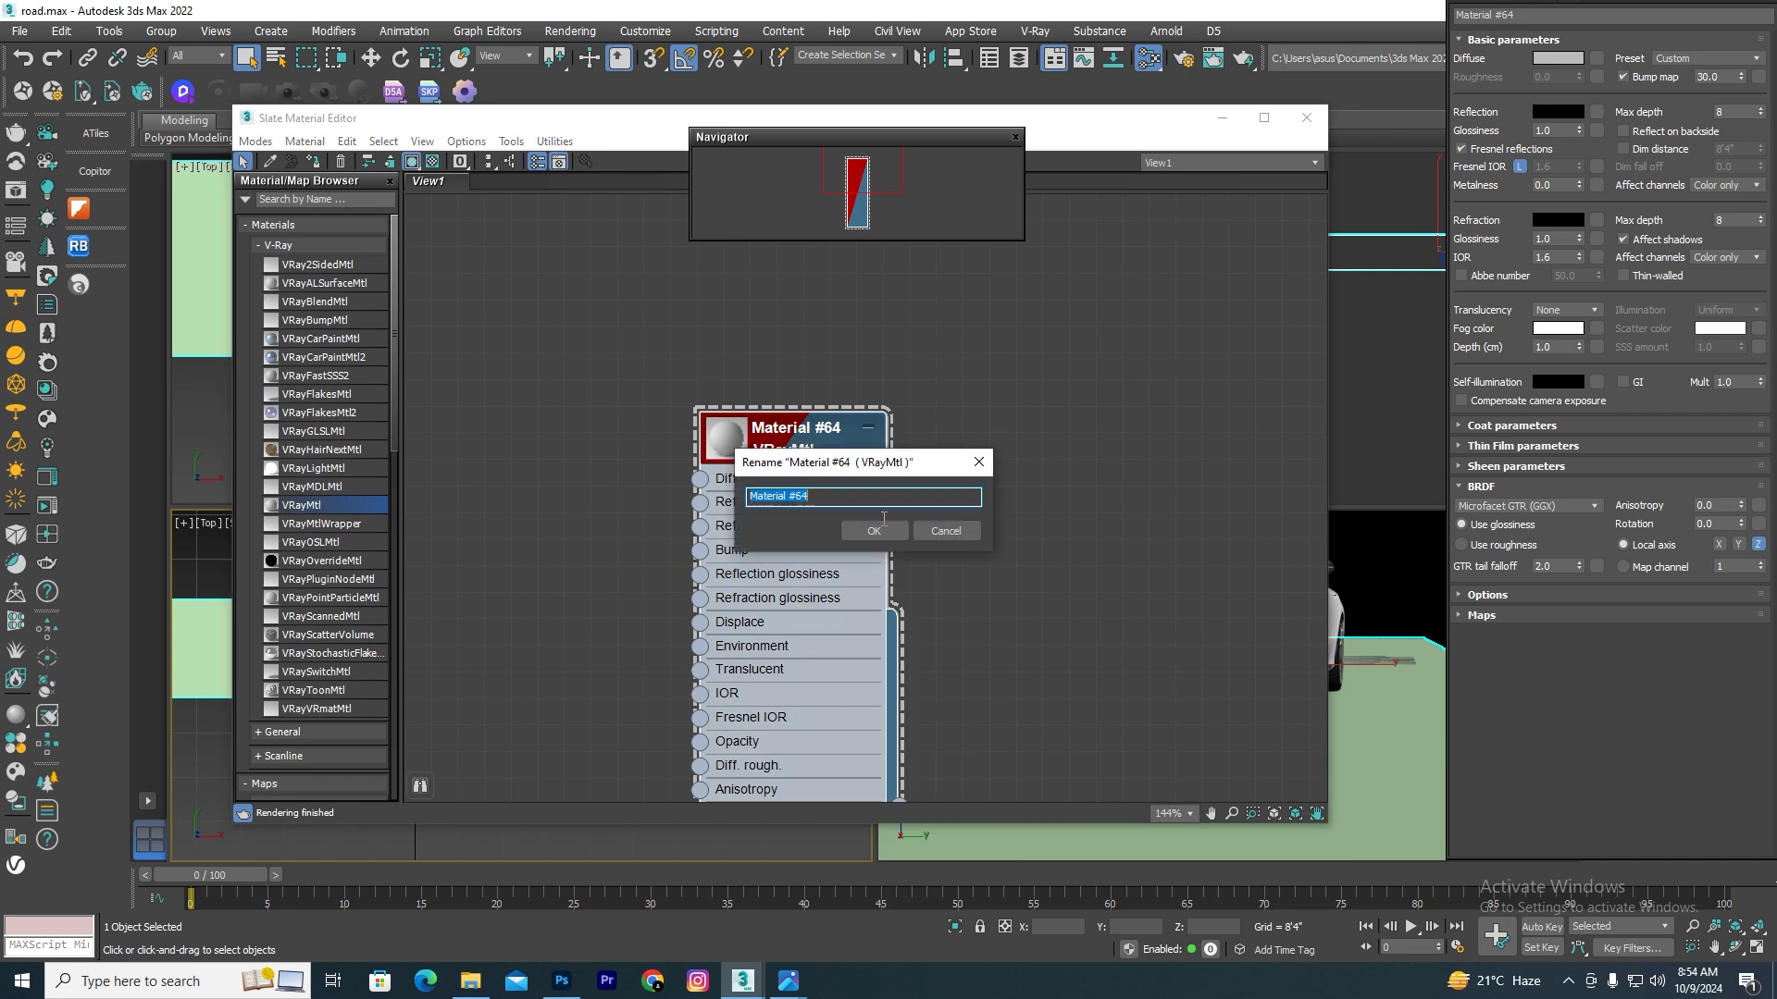
text(wa)
key(BackSpace)
key(BackSpace)
text(wet road)
click(887, 534)
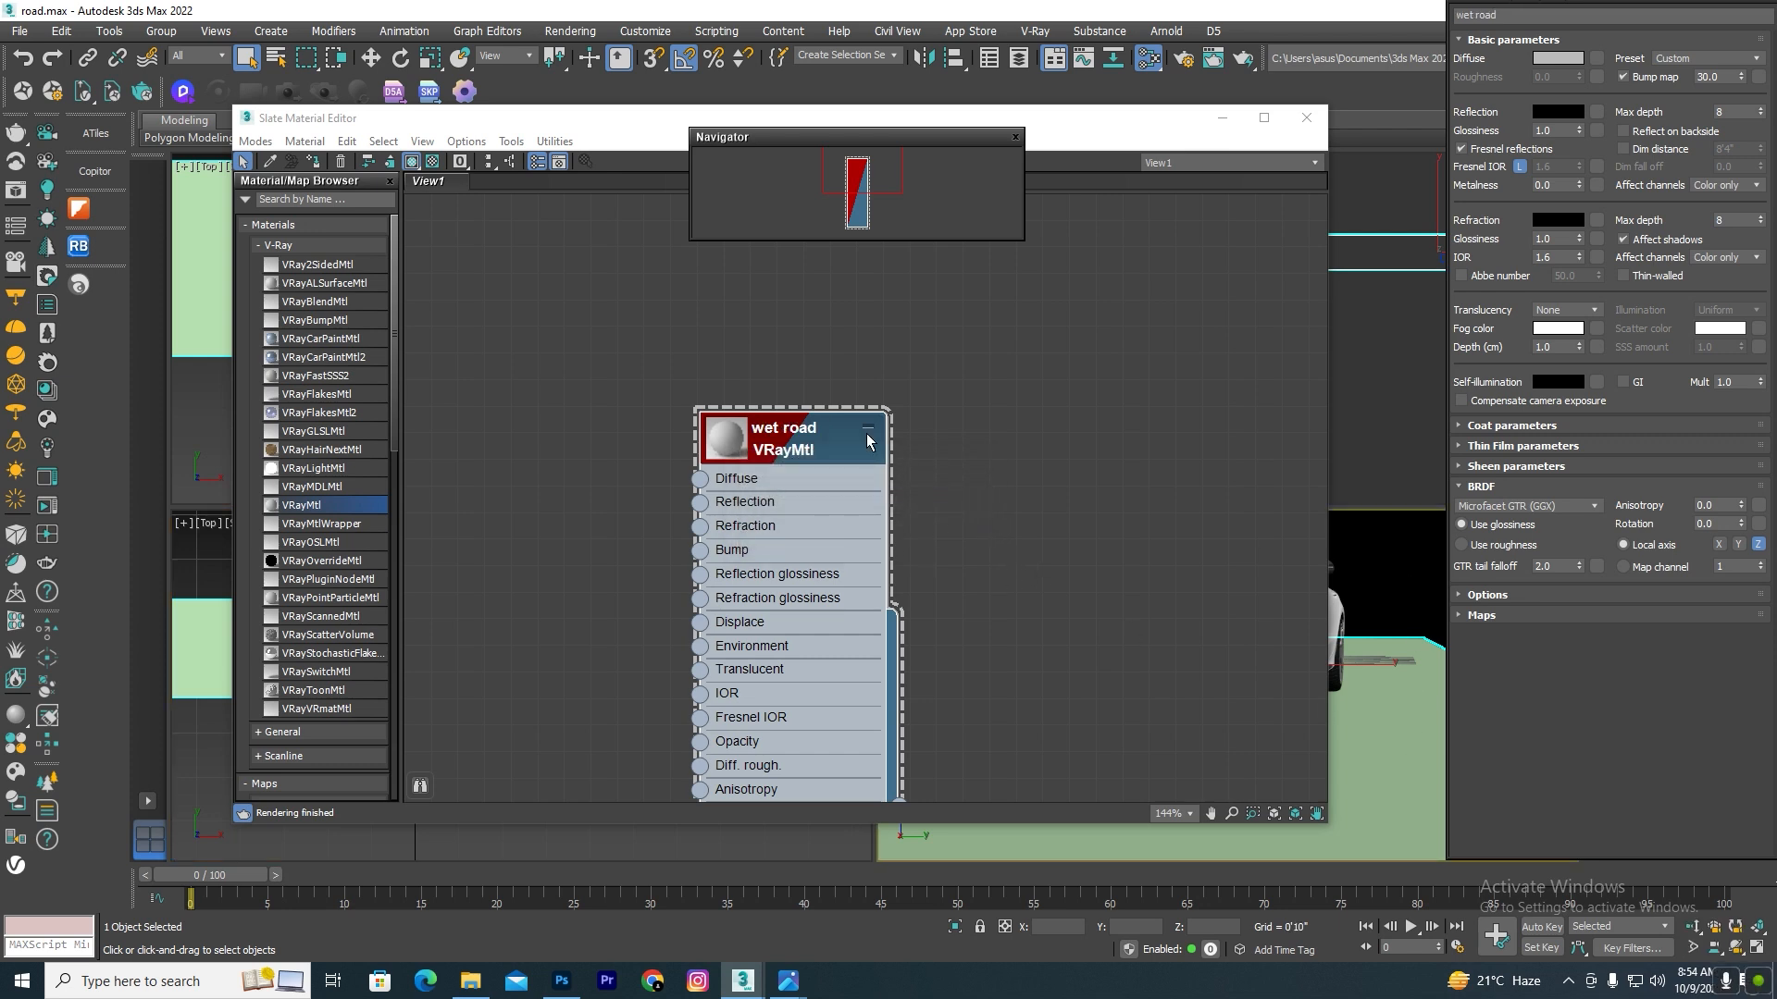
Step: Assign the wet road material to the selected road box and close the material editor
drag(868, 440, 630, 361)
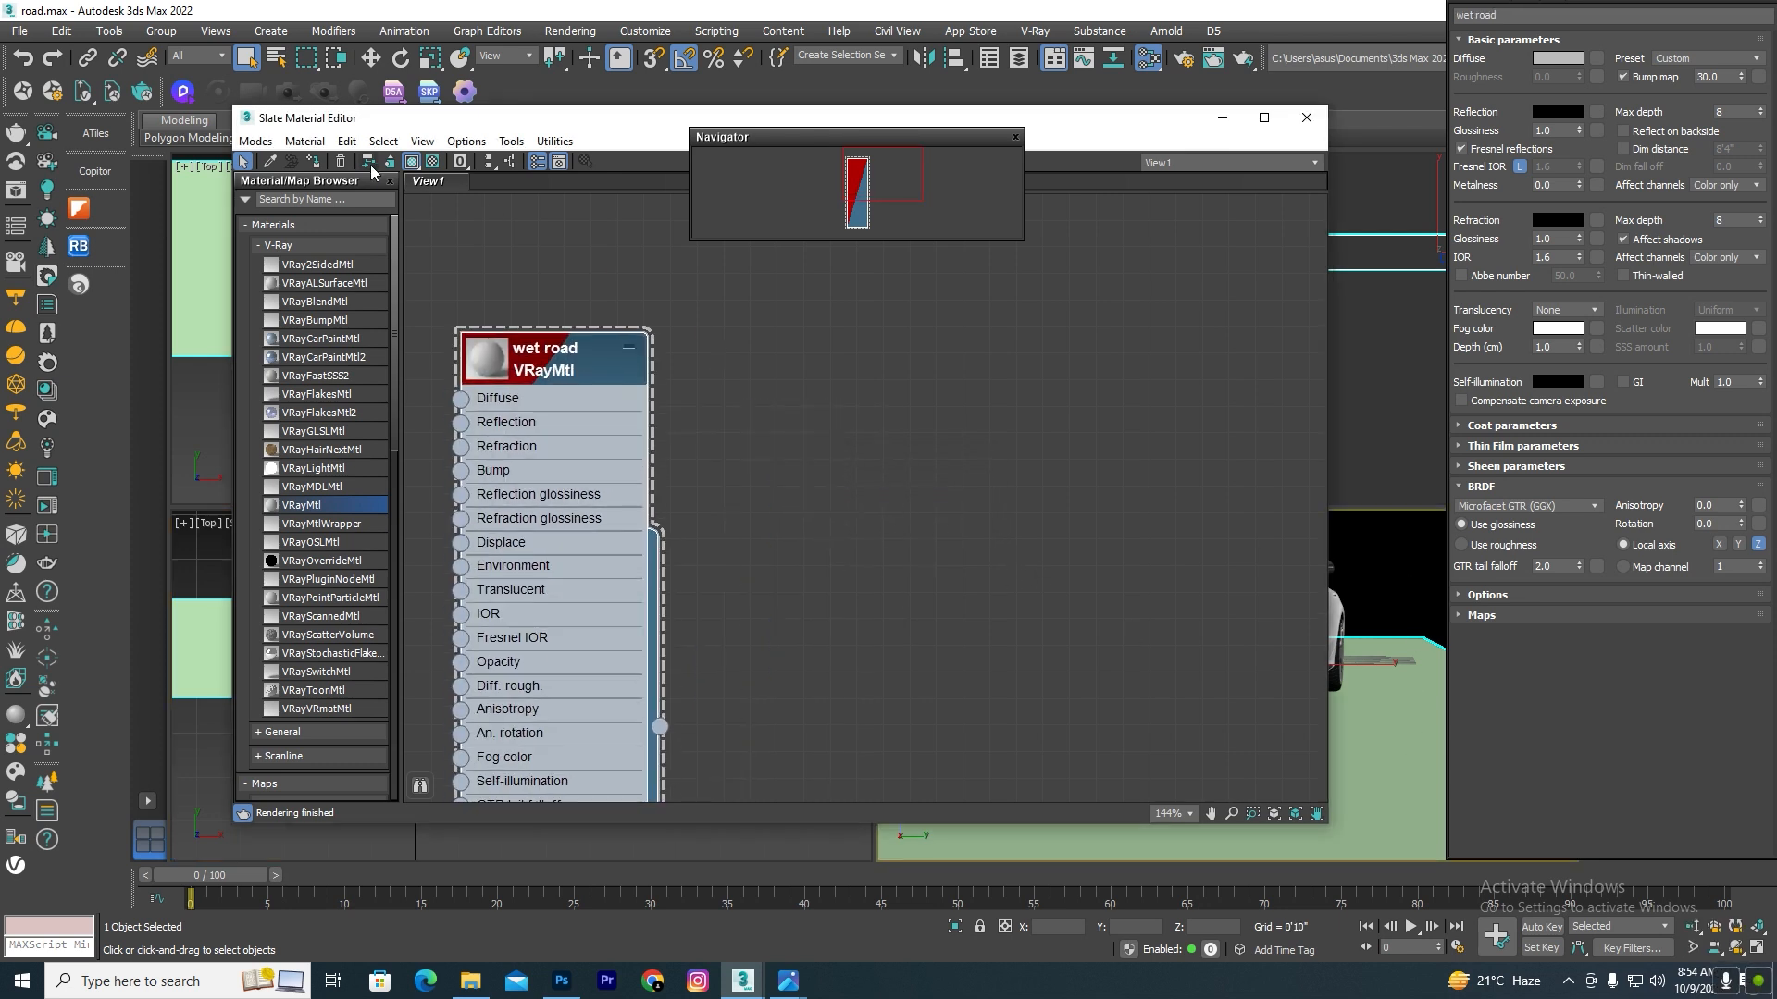
click(315, 165)
click(904, 559)
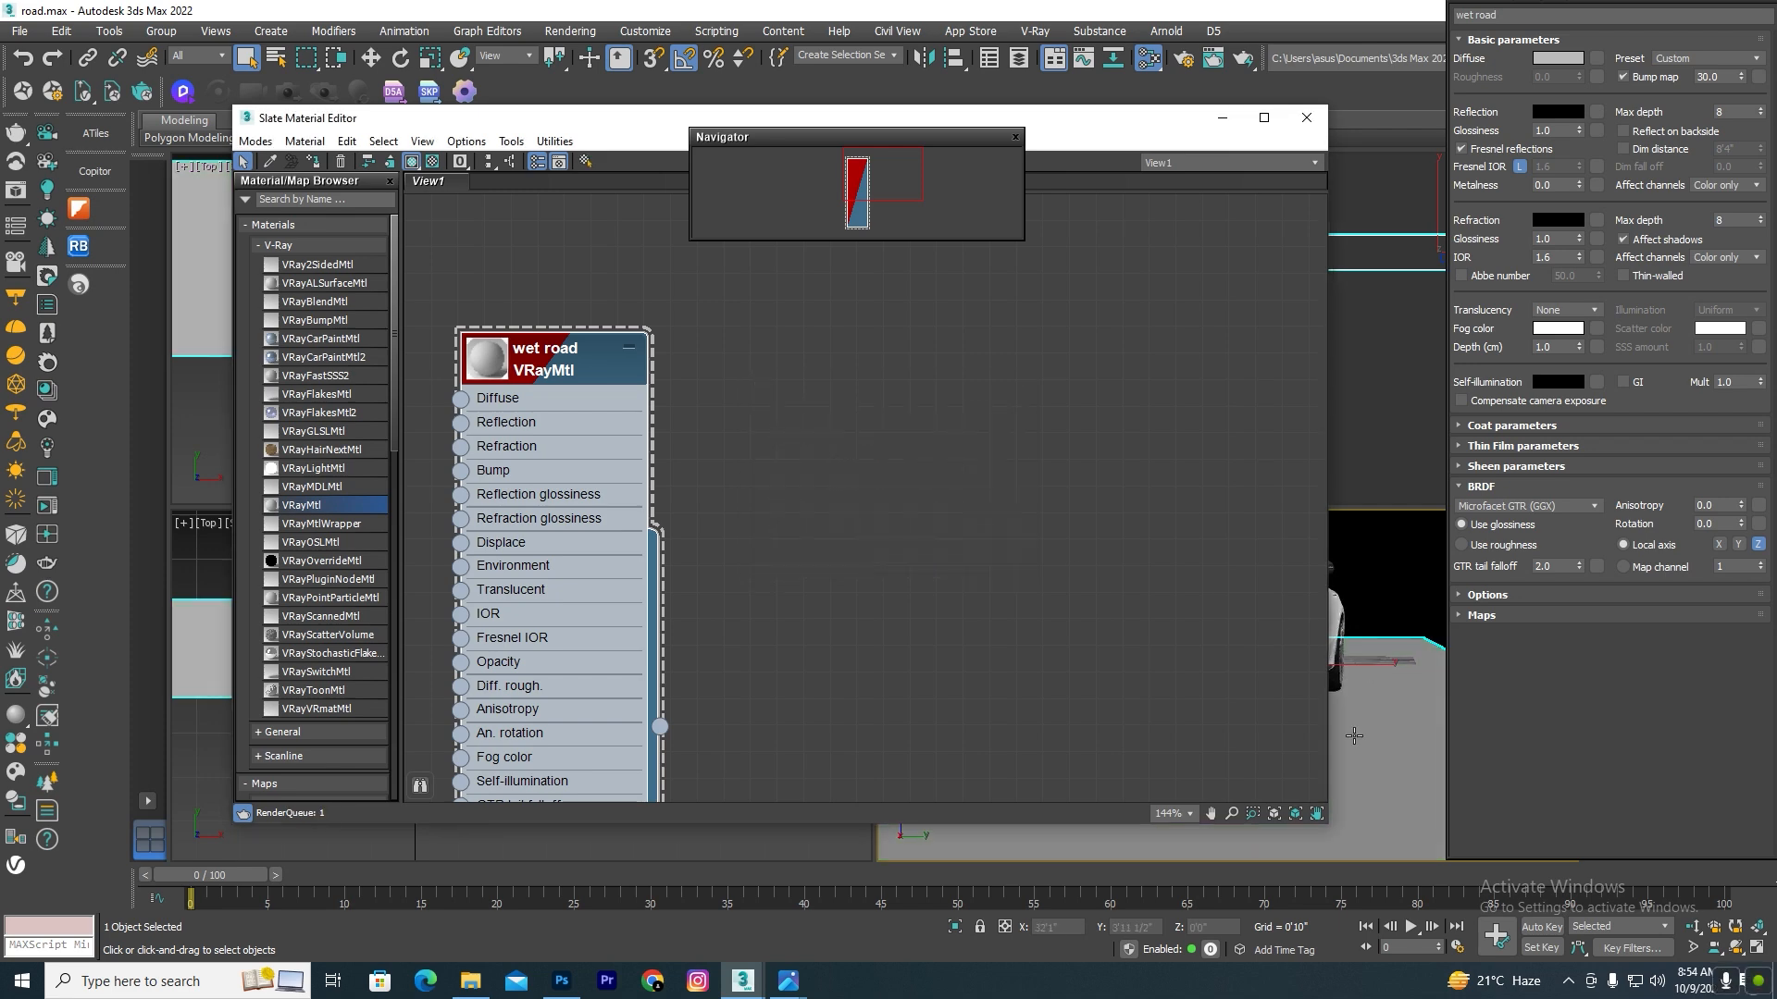
drag(1173, 125, 666, 310)
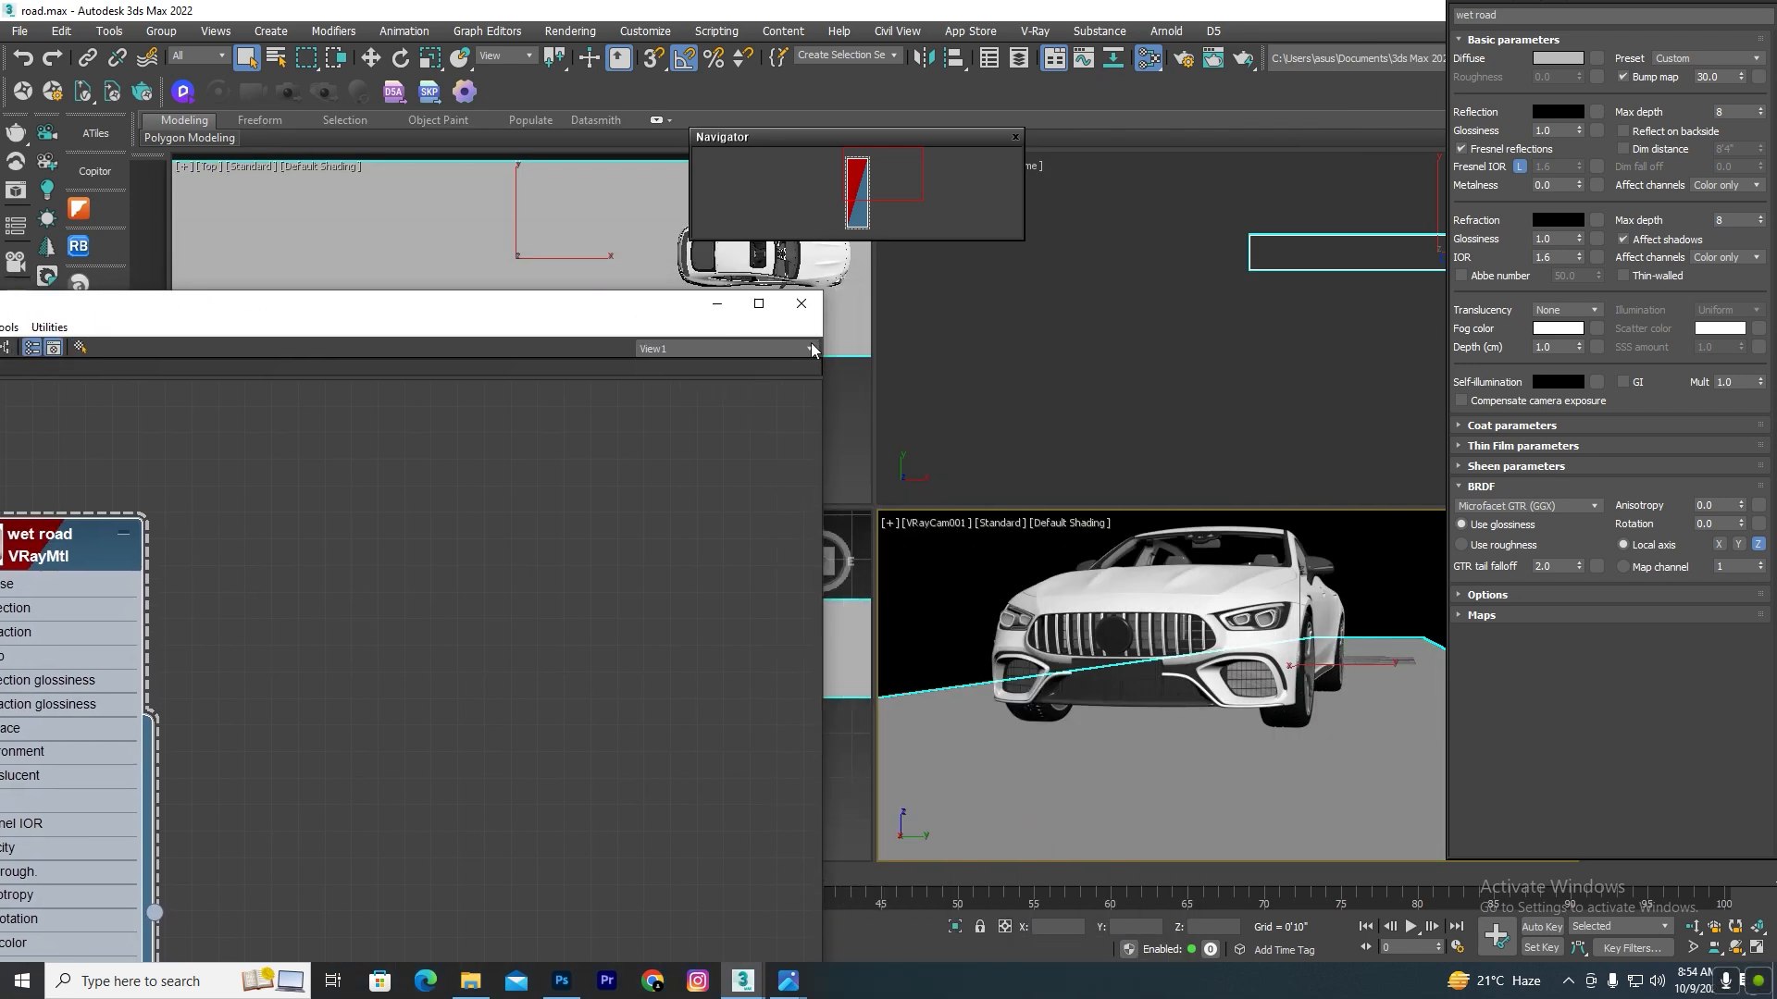
click(801, 304)
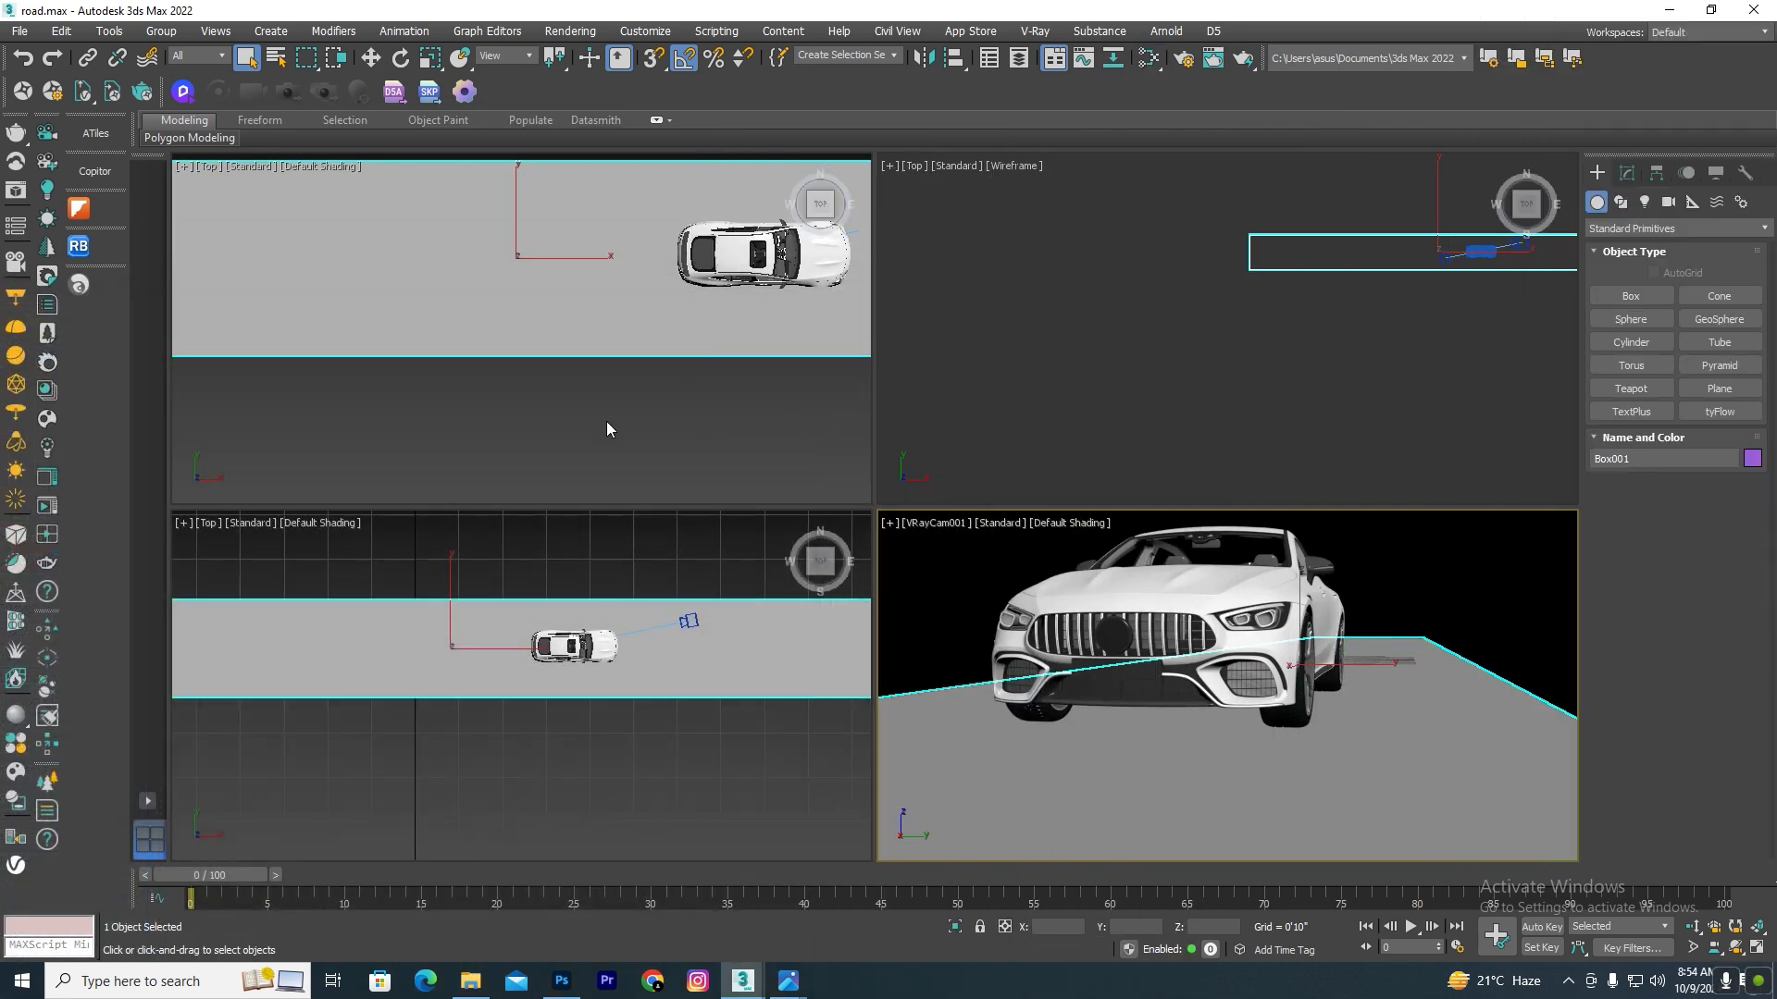
Step: Import HDR Map 721 from the Chaos Cosmos HDRIs into the scene and minimize the asset browser
click(16, 774)
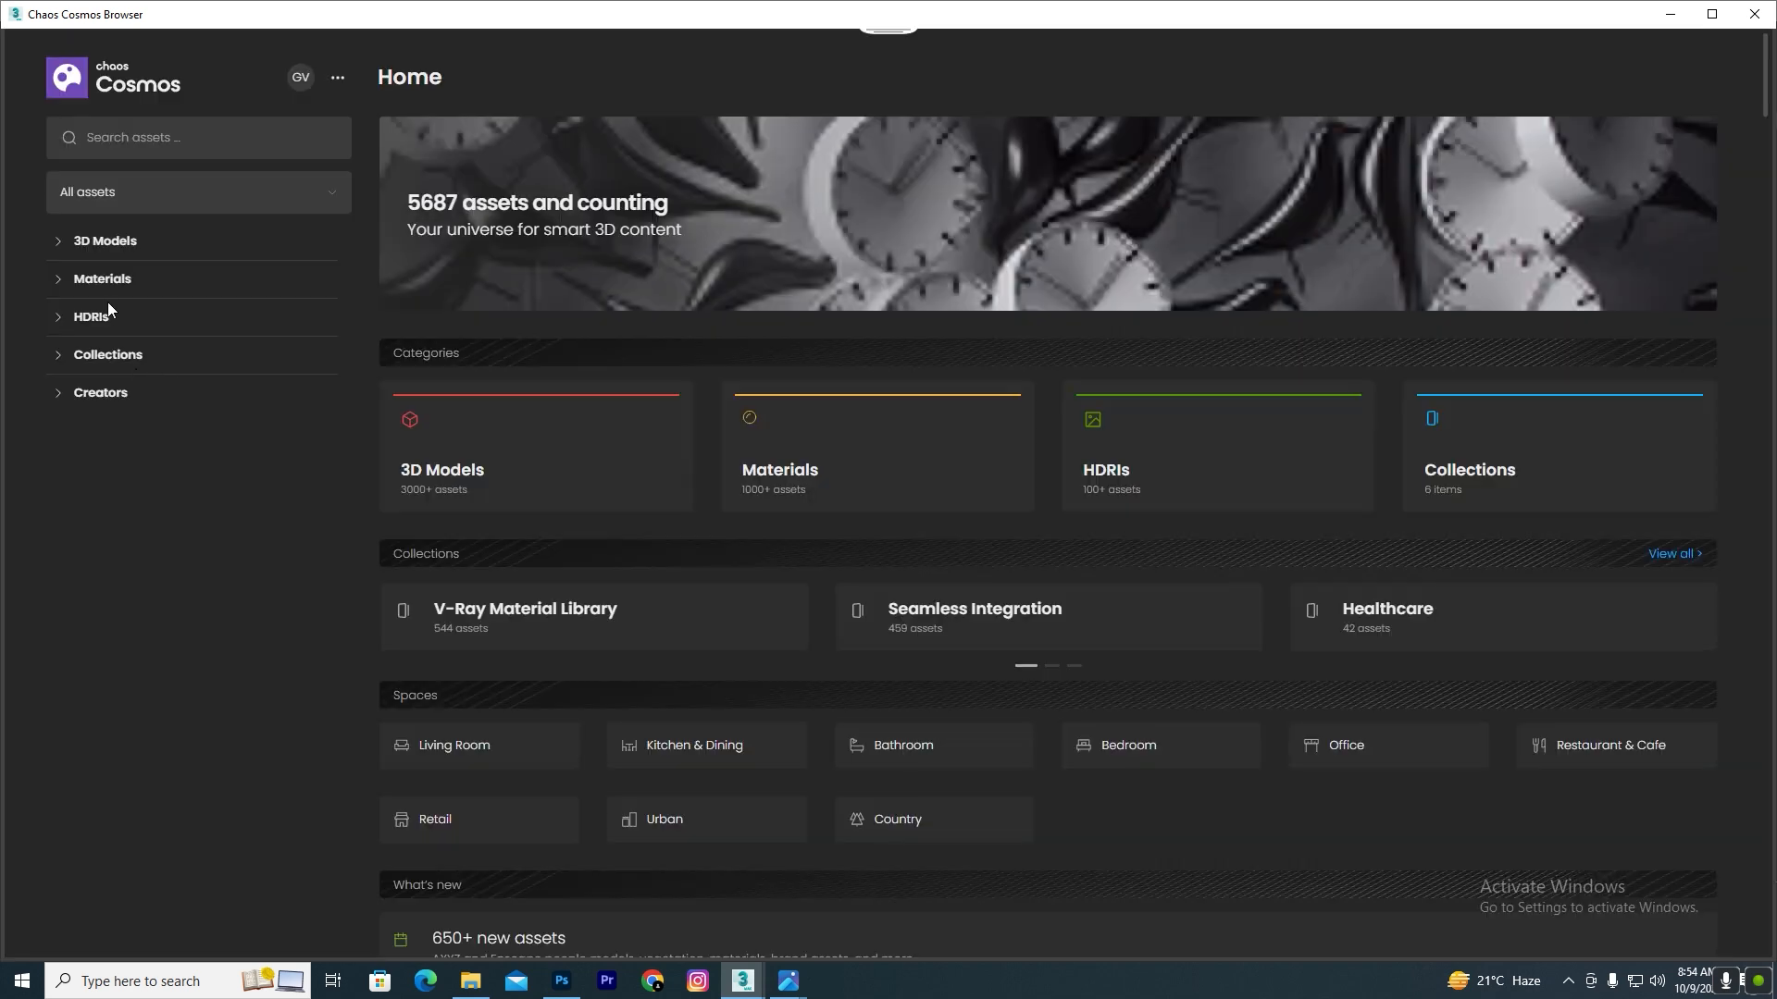
click(109, 320)
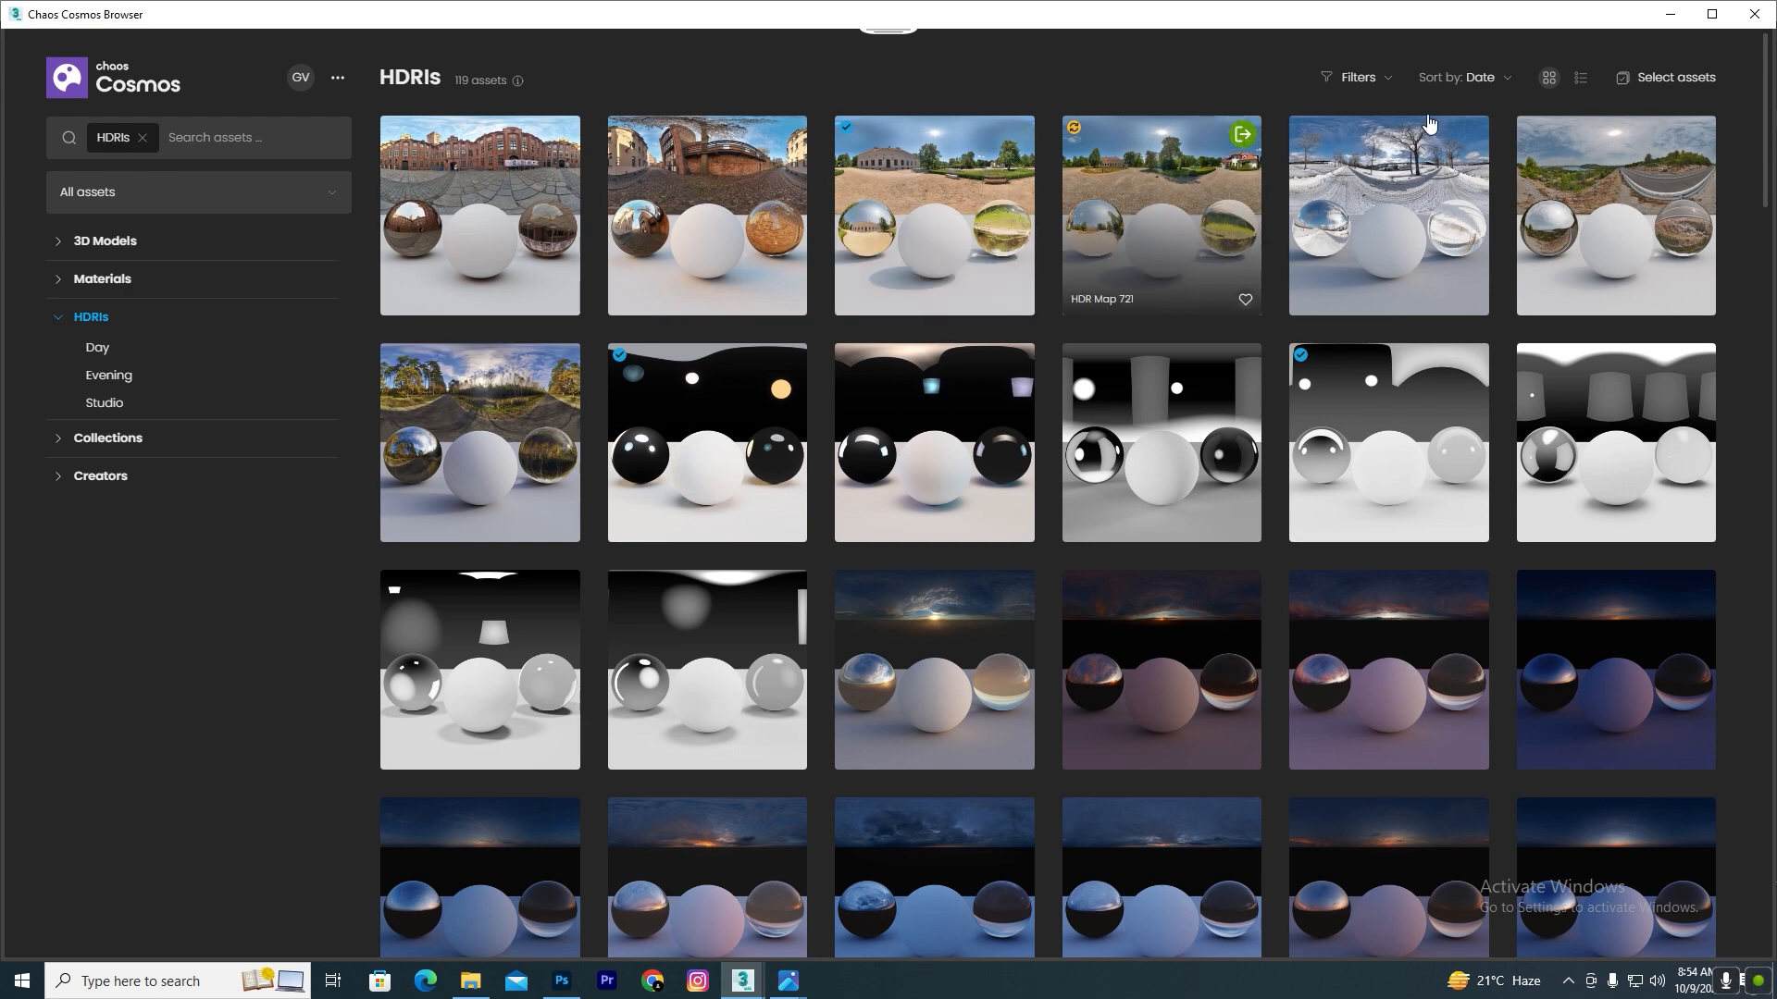
click(1243, 136)
click(1670, 14)
Step: Move the imported dome light off the road in the top view, to a Y position of about 31 feet
scroll(547, 387, down, 6)
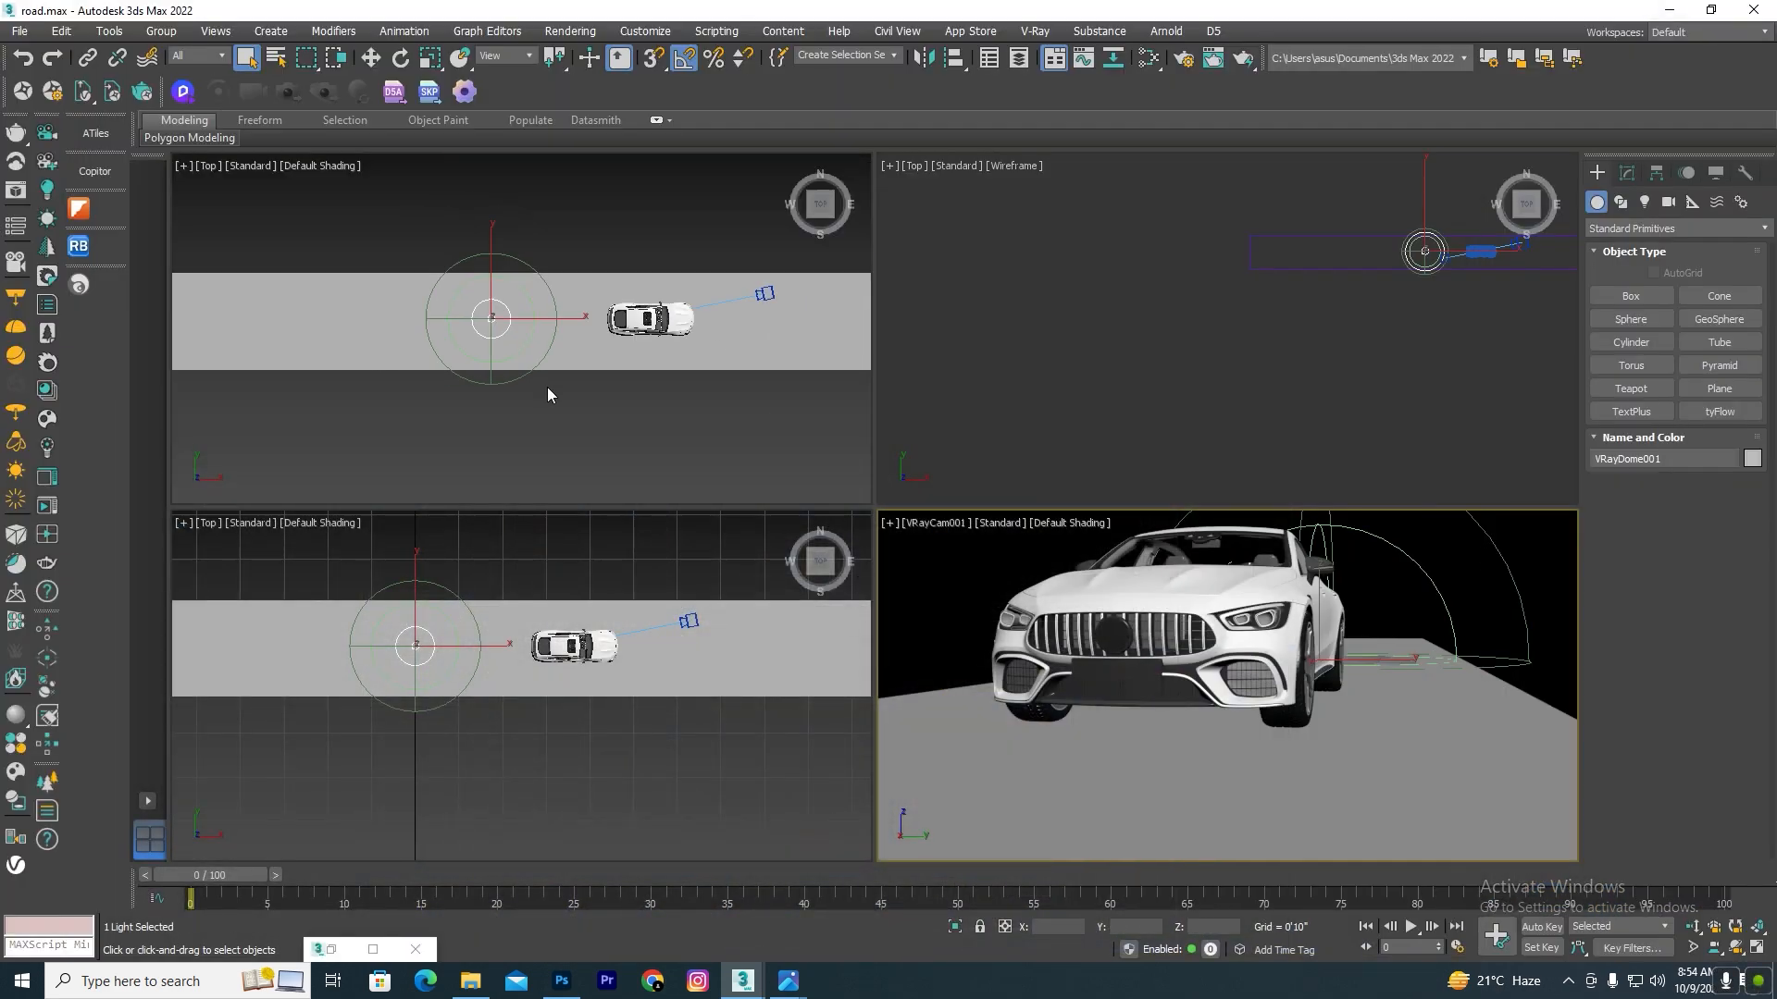
key(w)
drag(520, 281, 575, 170)
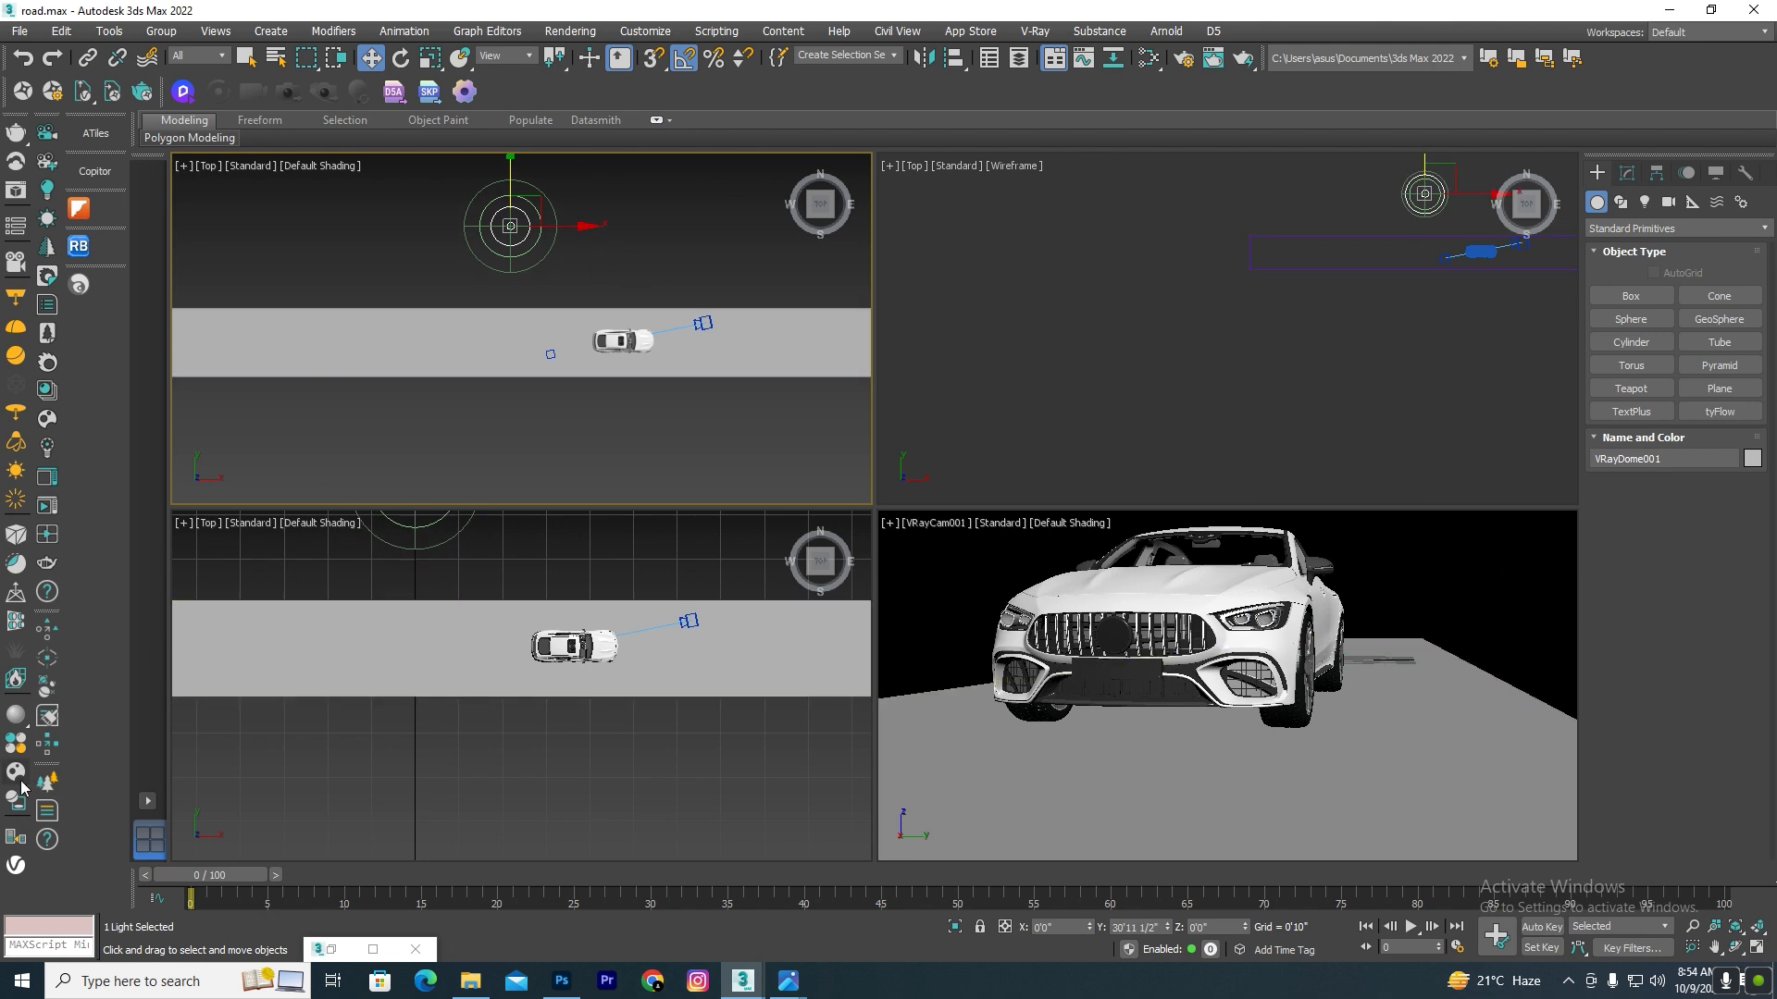
Step: Render the VRayCam001 camera view with V-Ray GPU after checking the V-Ray render settings
click(1437, 613)
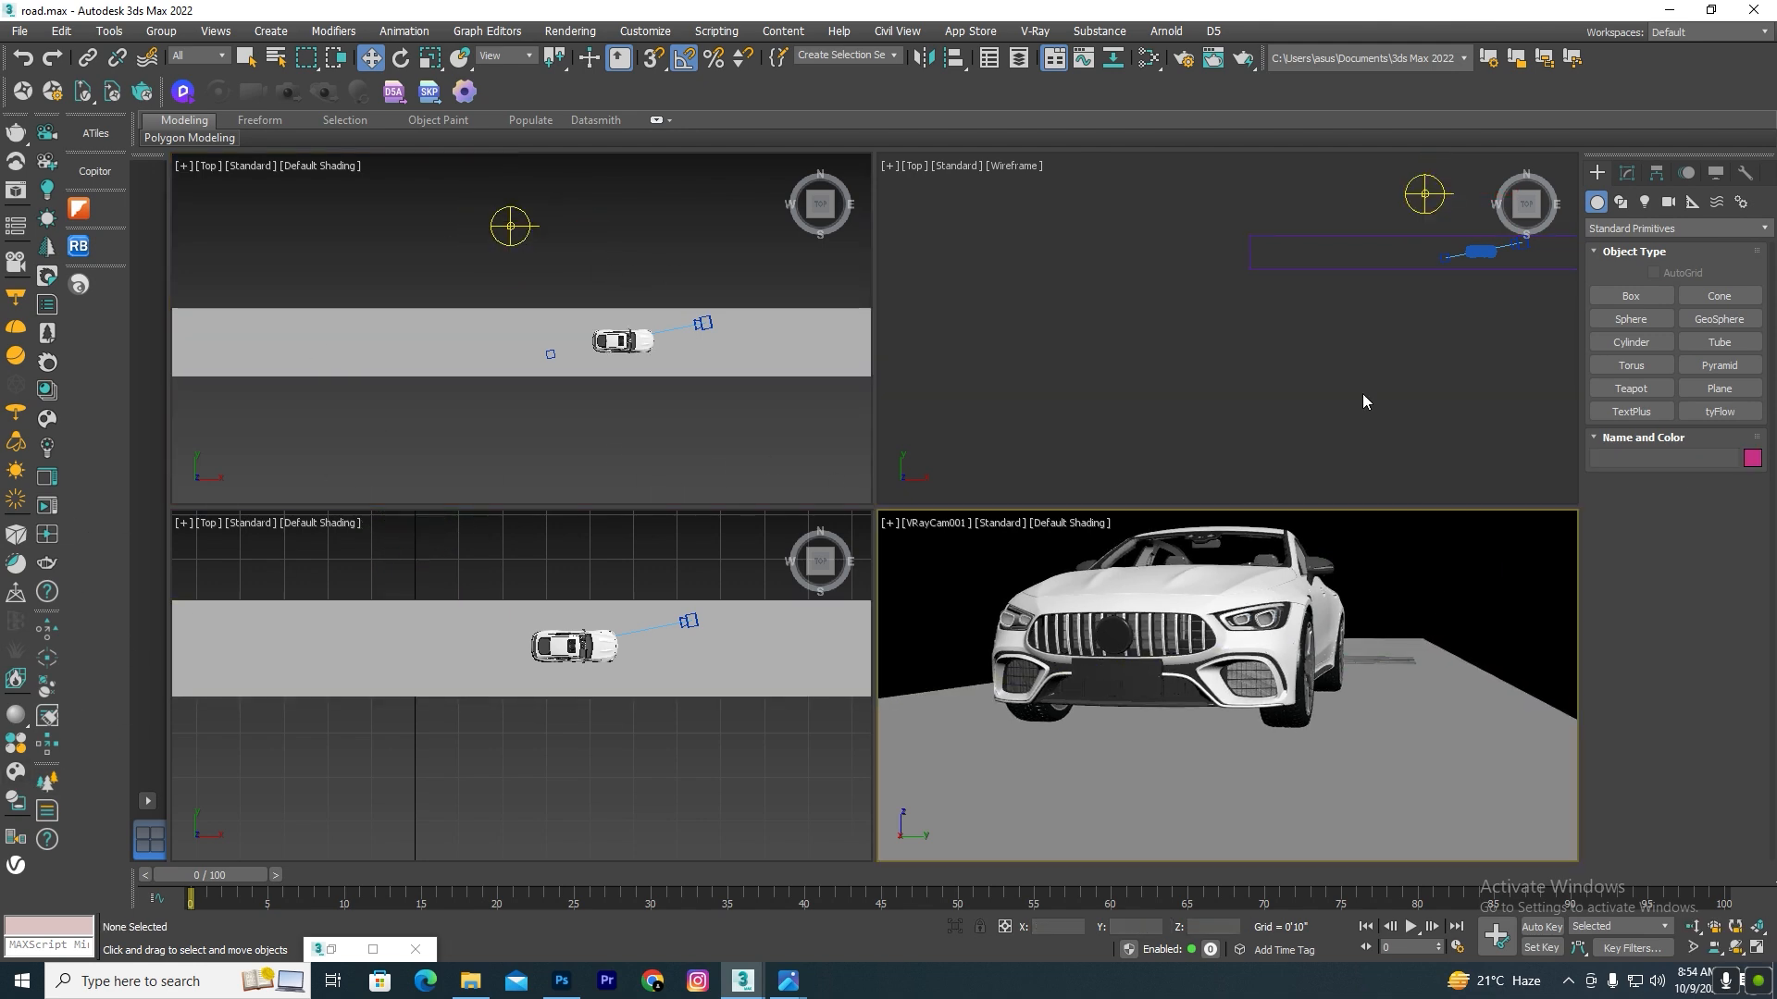
click(1182, 59)
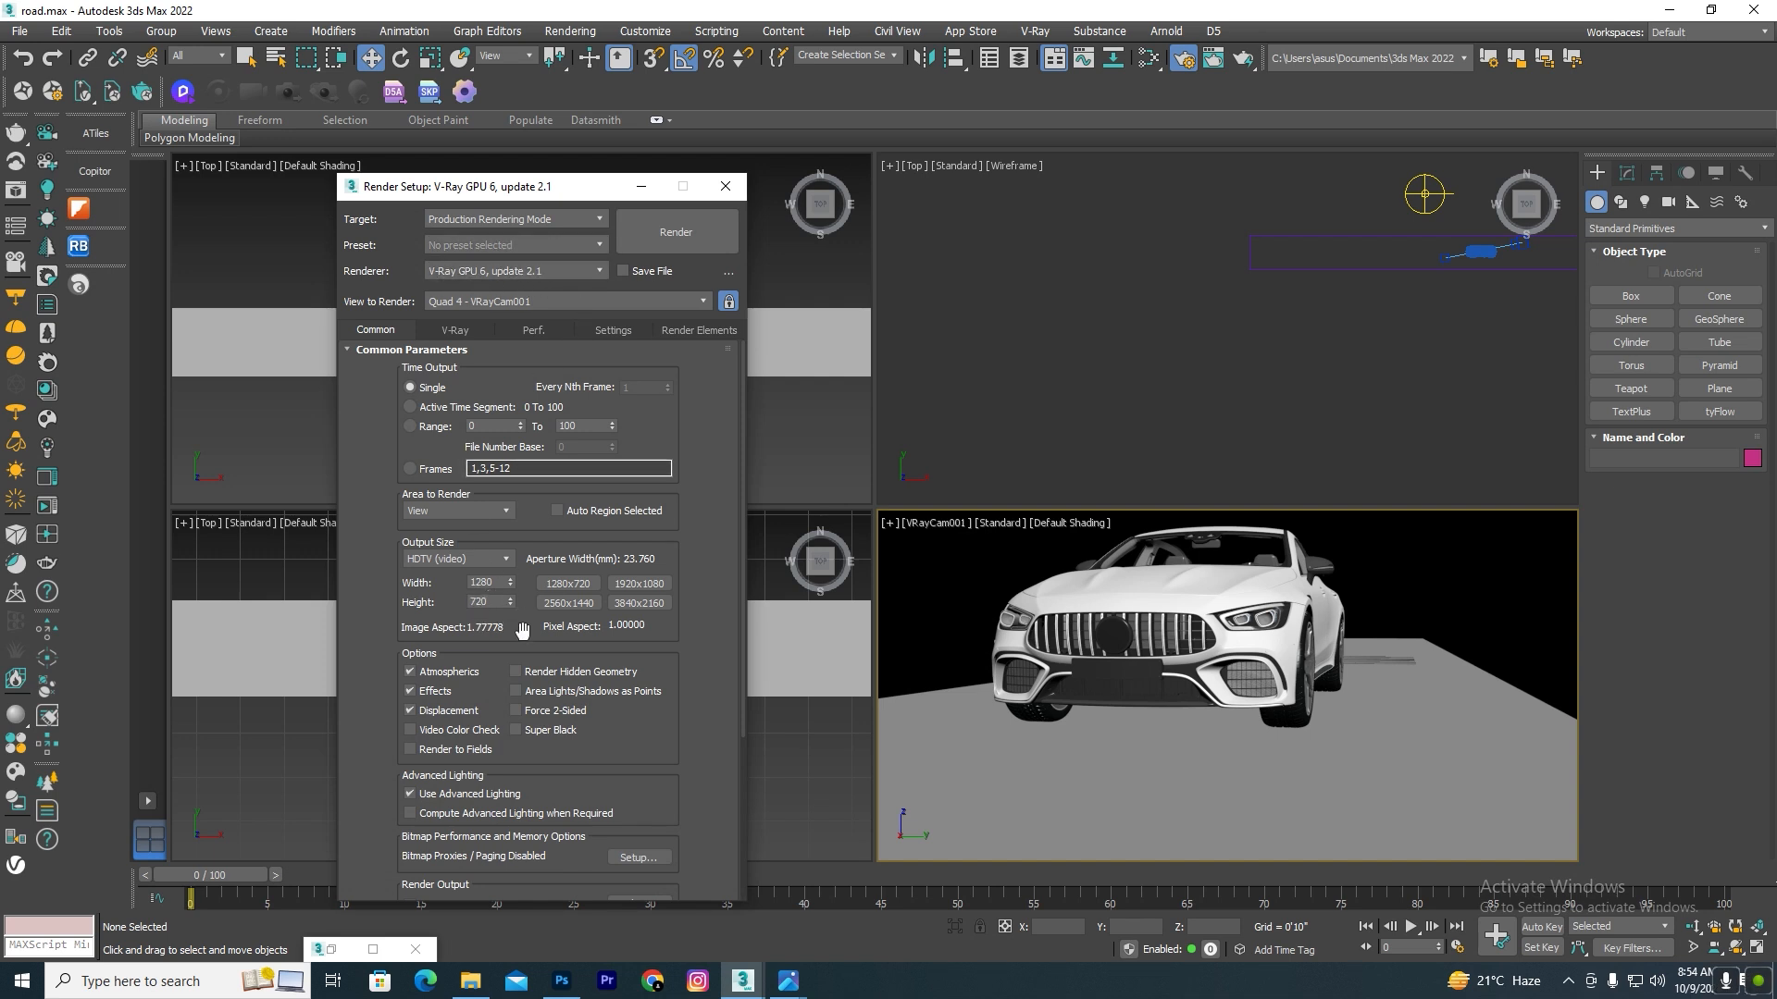
click(454, 330)
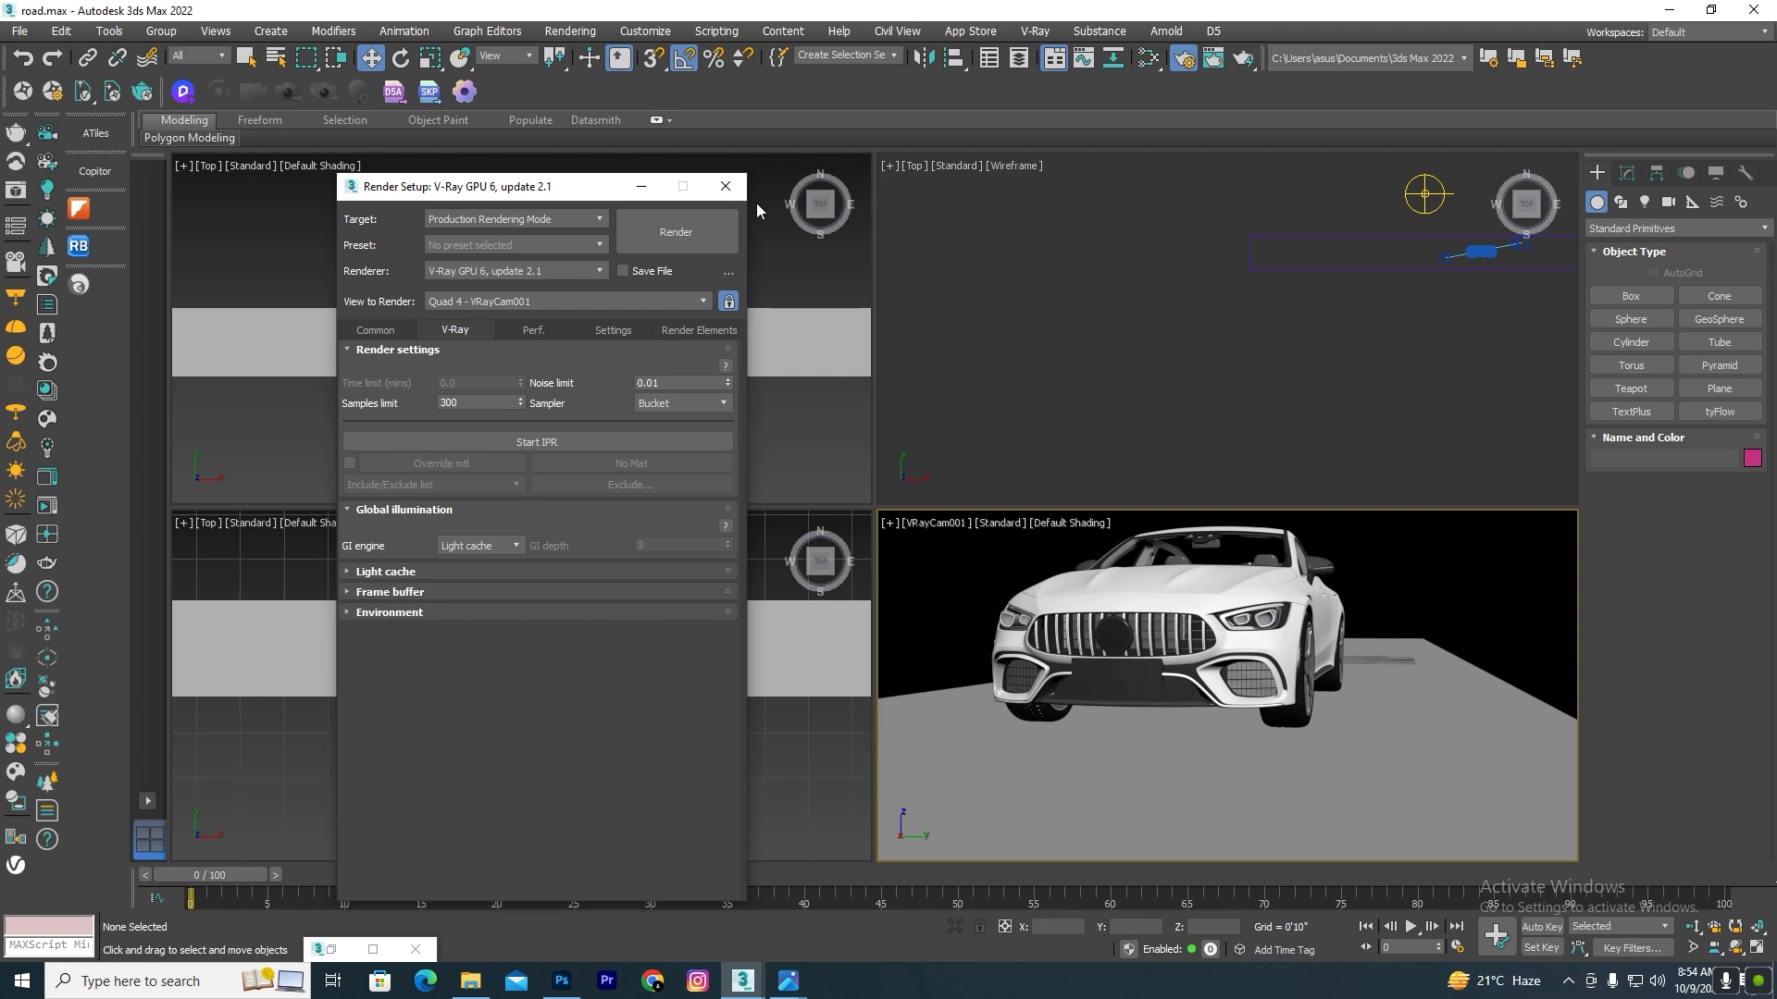
click(676, 233)
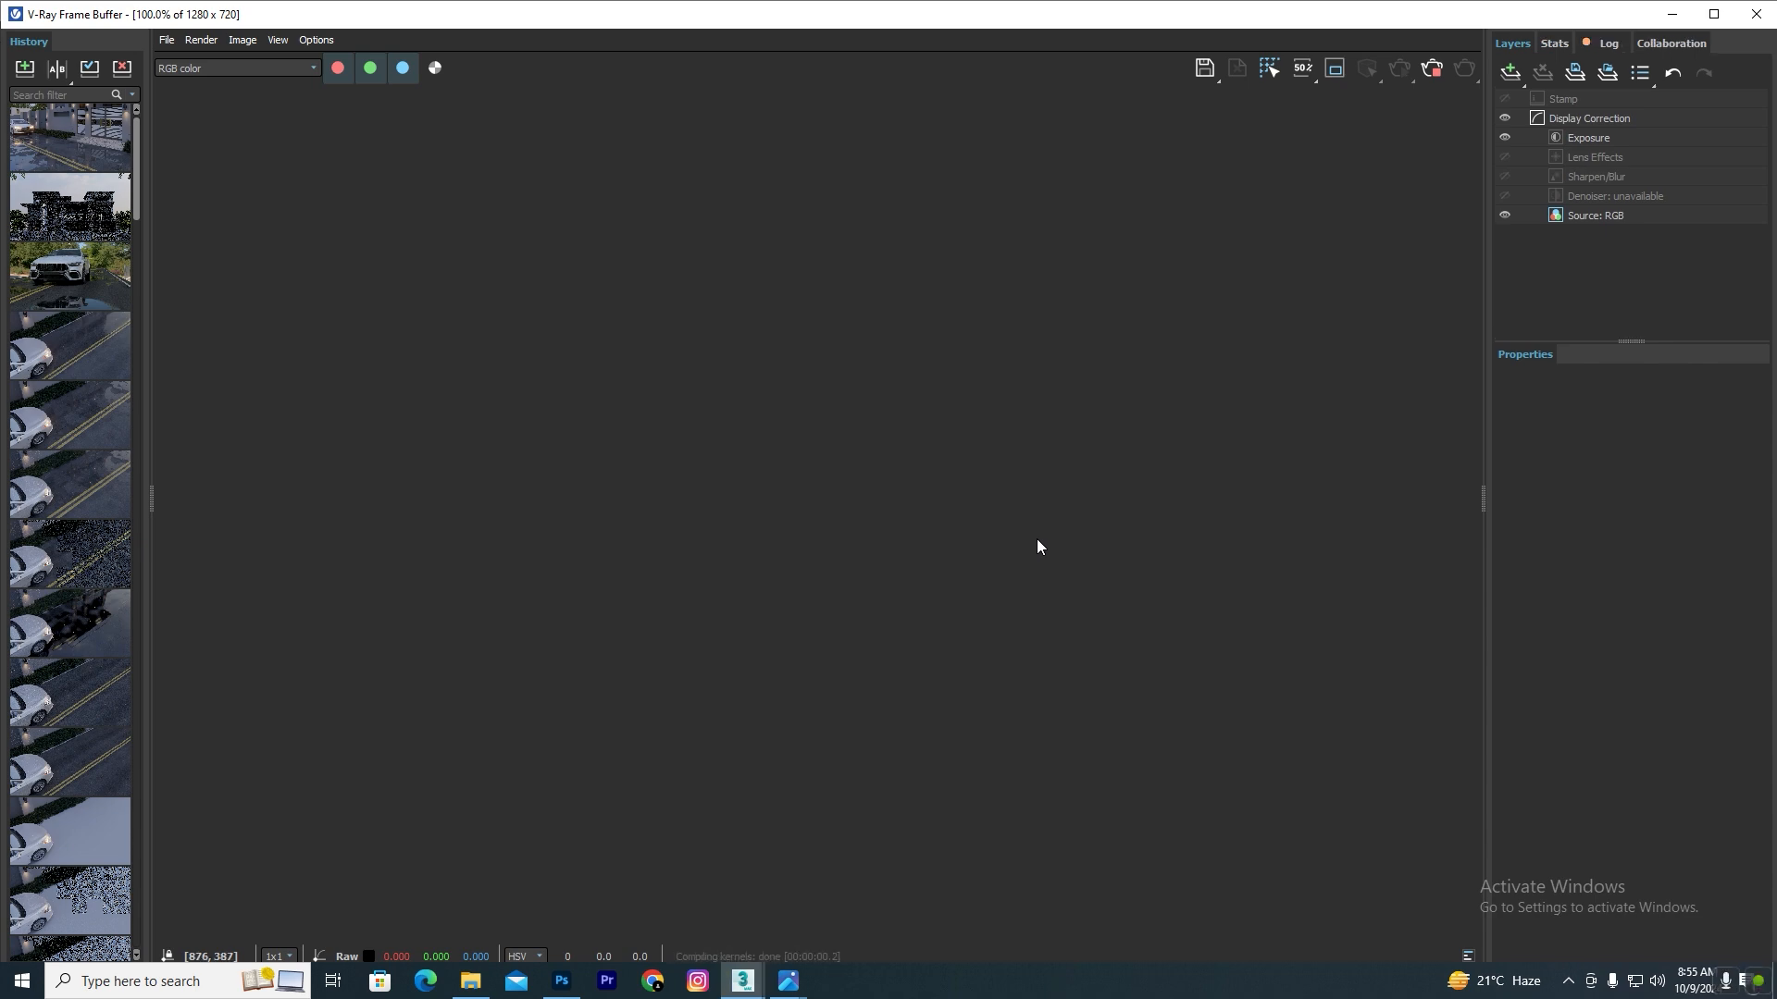
scroll(980, 533, down, 2)
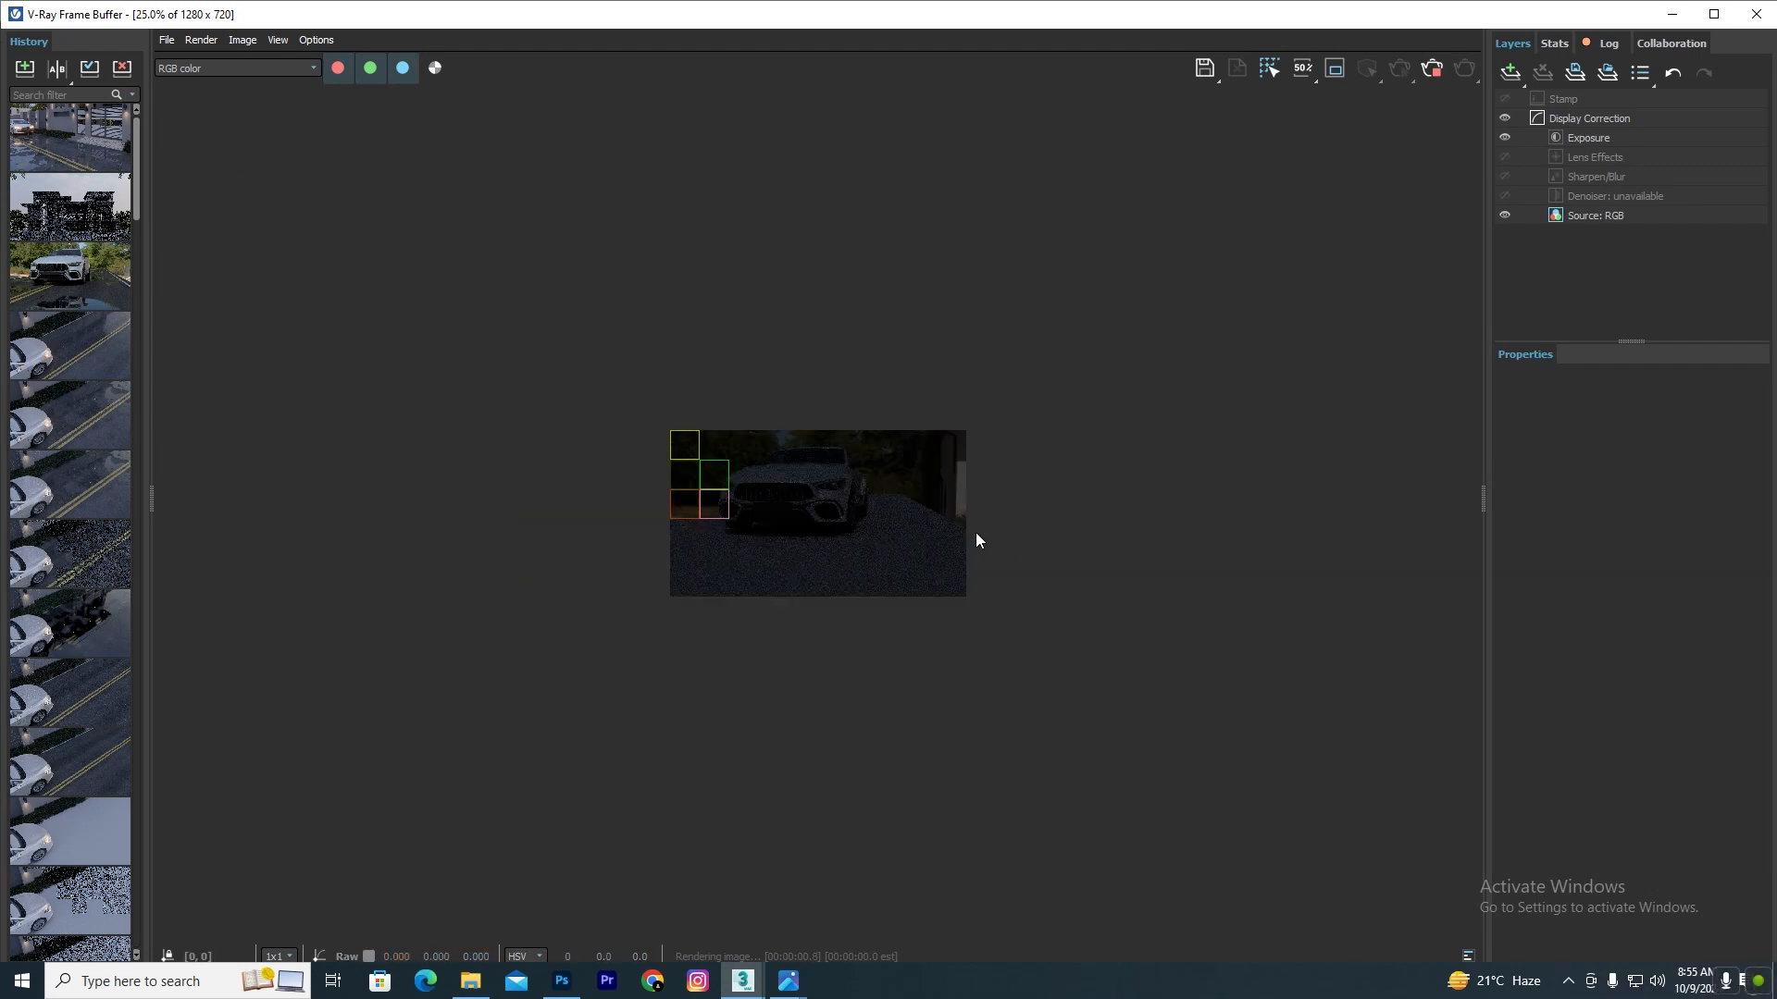
scroll(798, 484, up, 3)
Step: Raise the Exposure layer's exposure in the frame buffer to about 4.126
click(1617, 136)
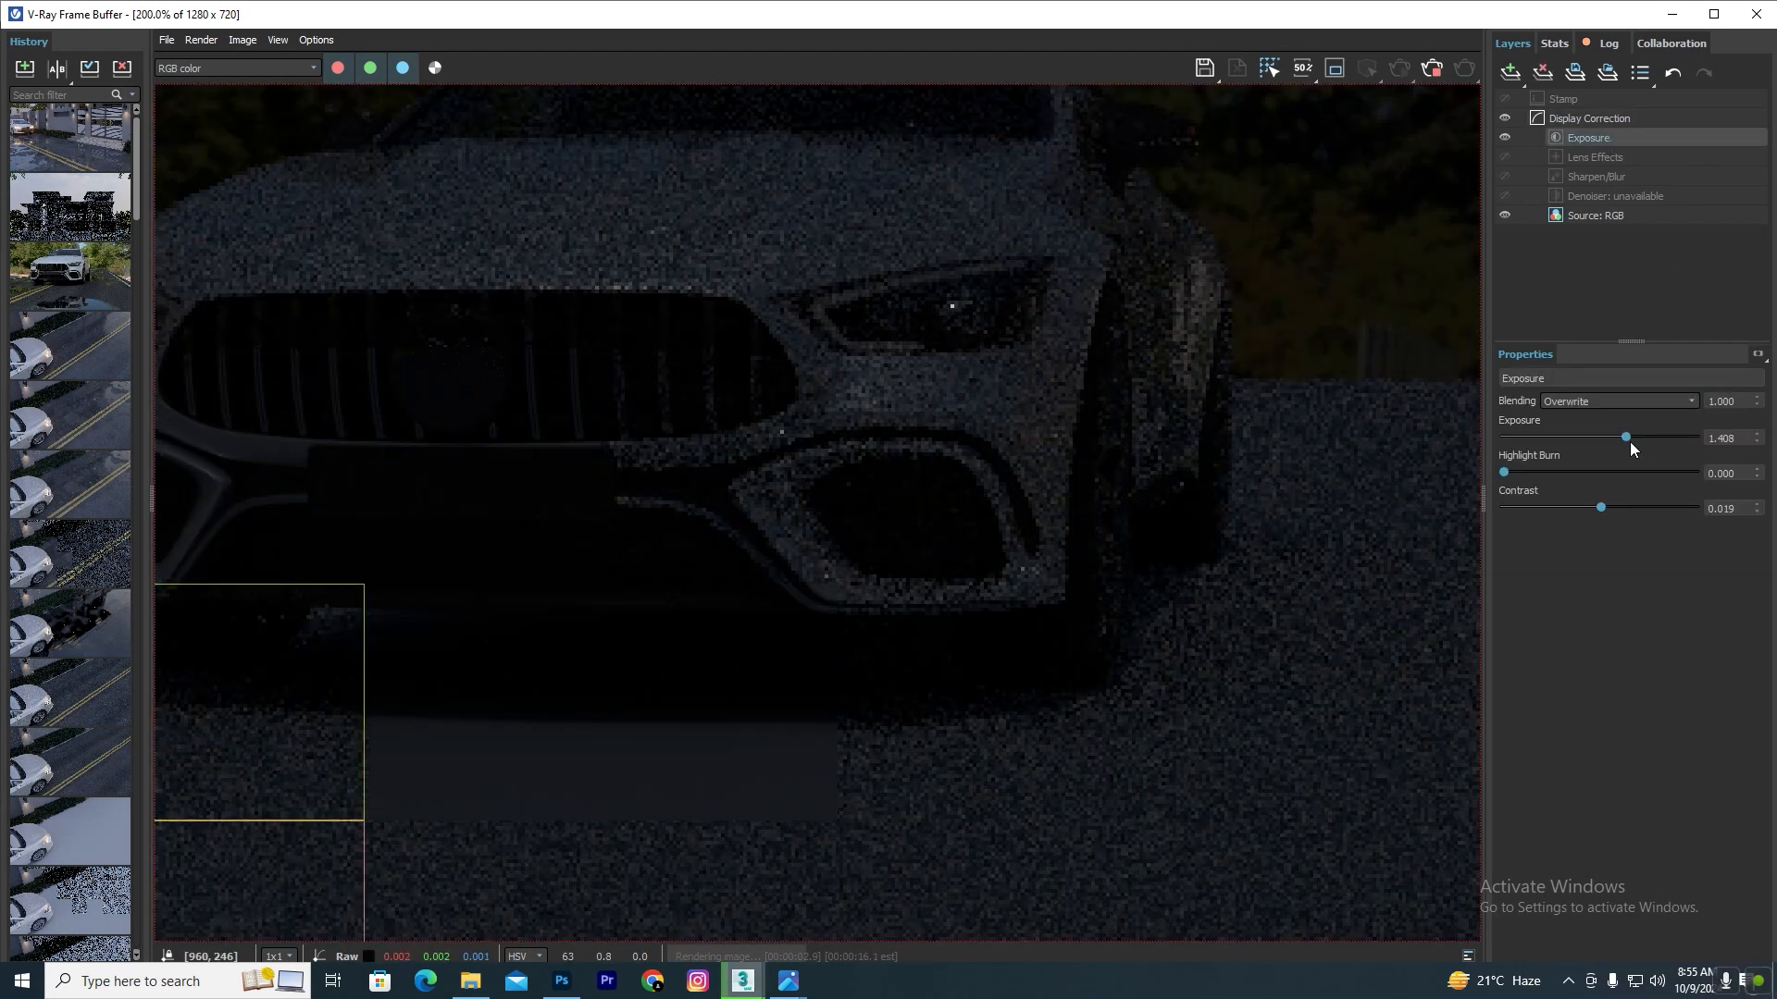
drag(1627, 437, 1679, 437)
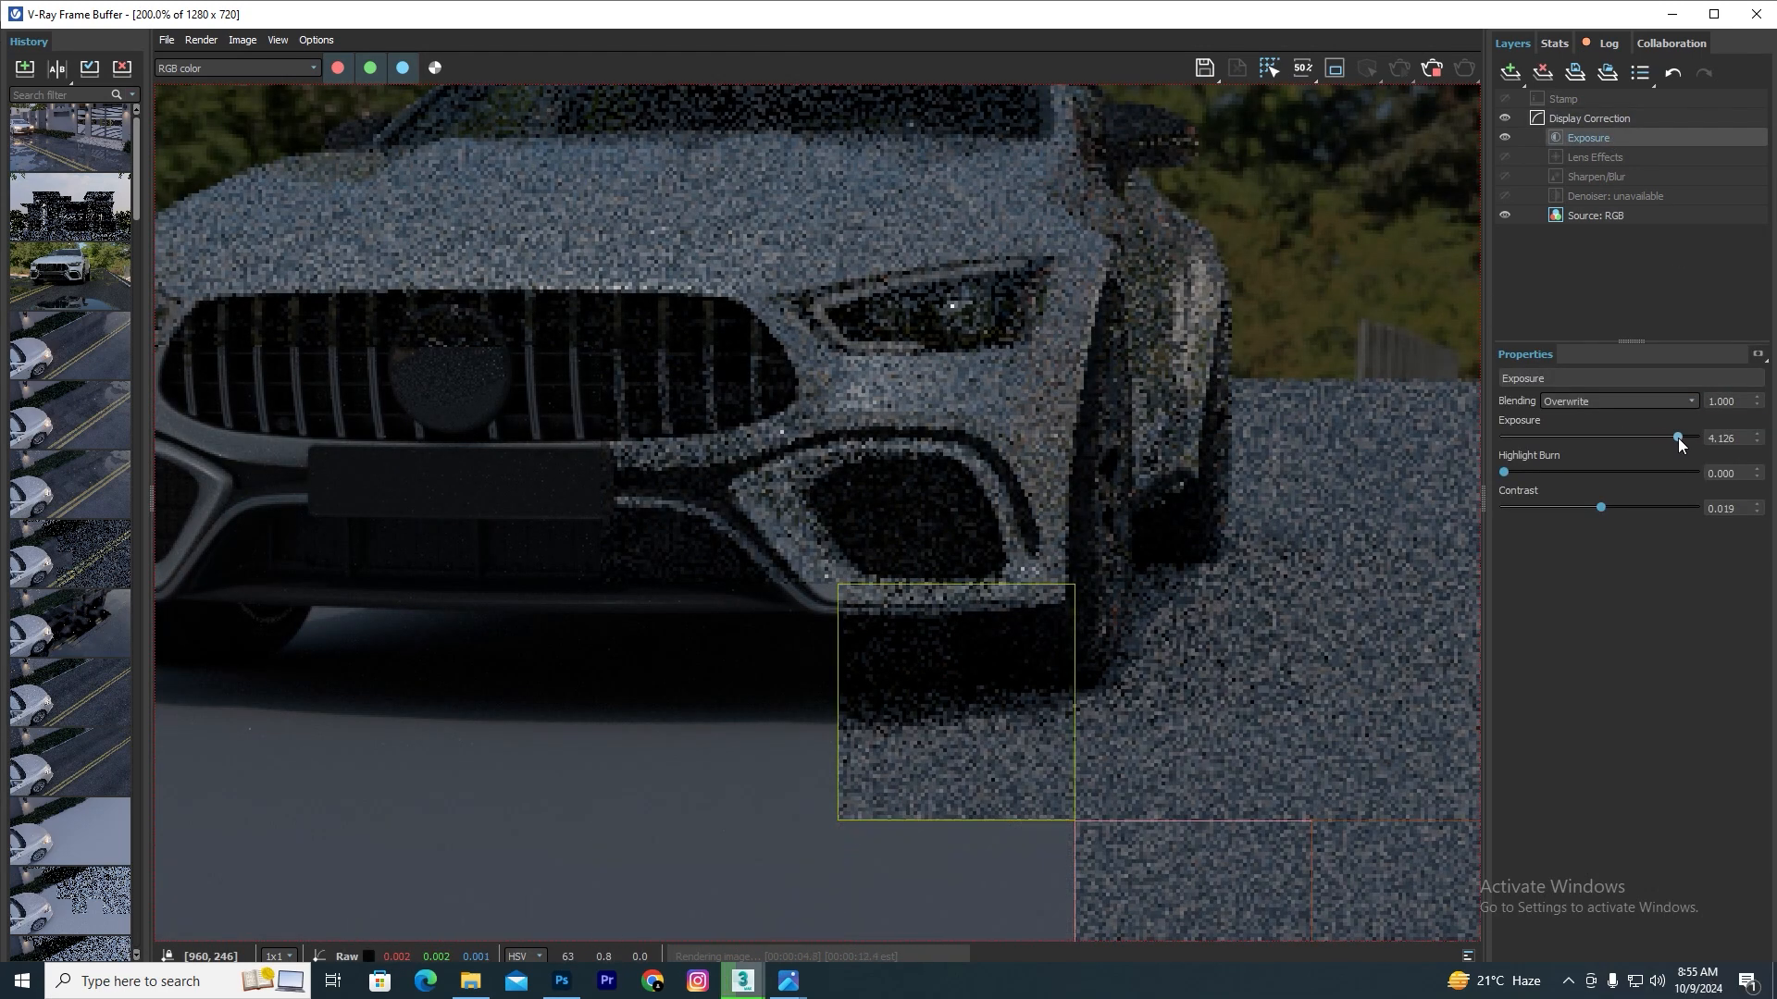
scroll(1093, 487, down, 3)
scroll(889, 488, up, 1)
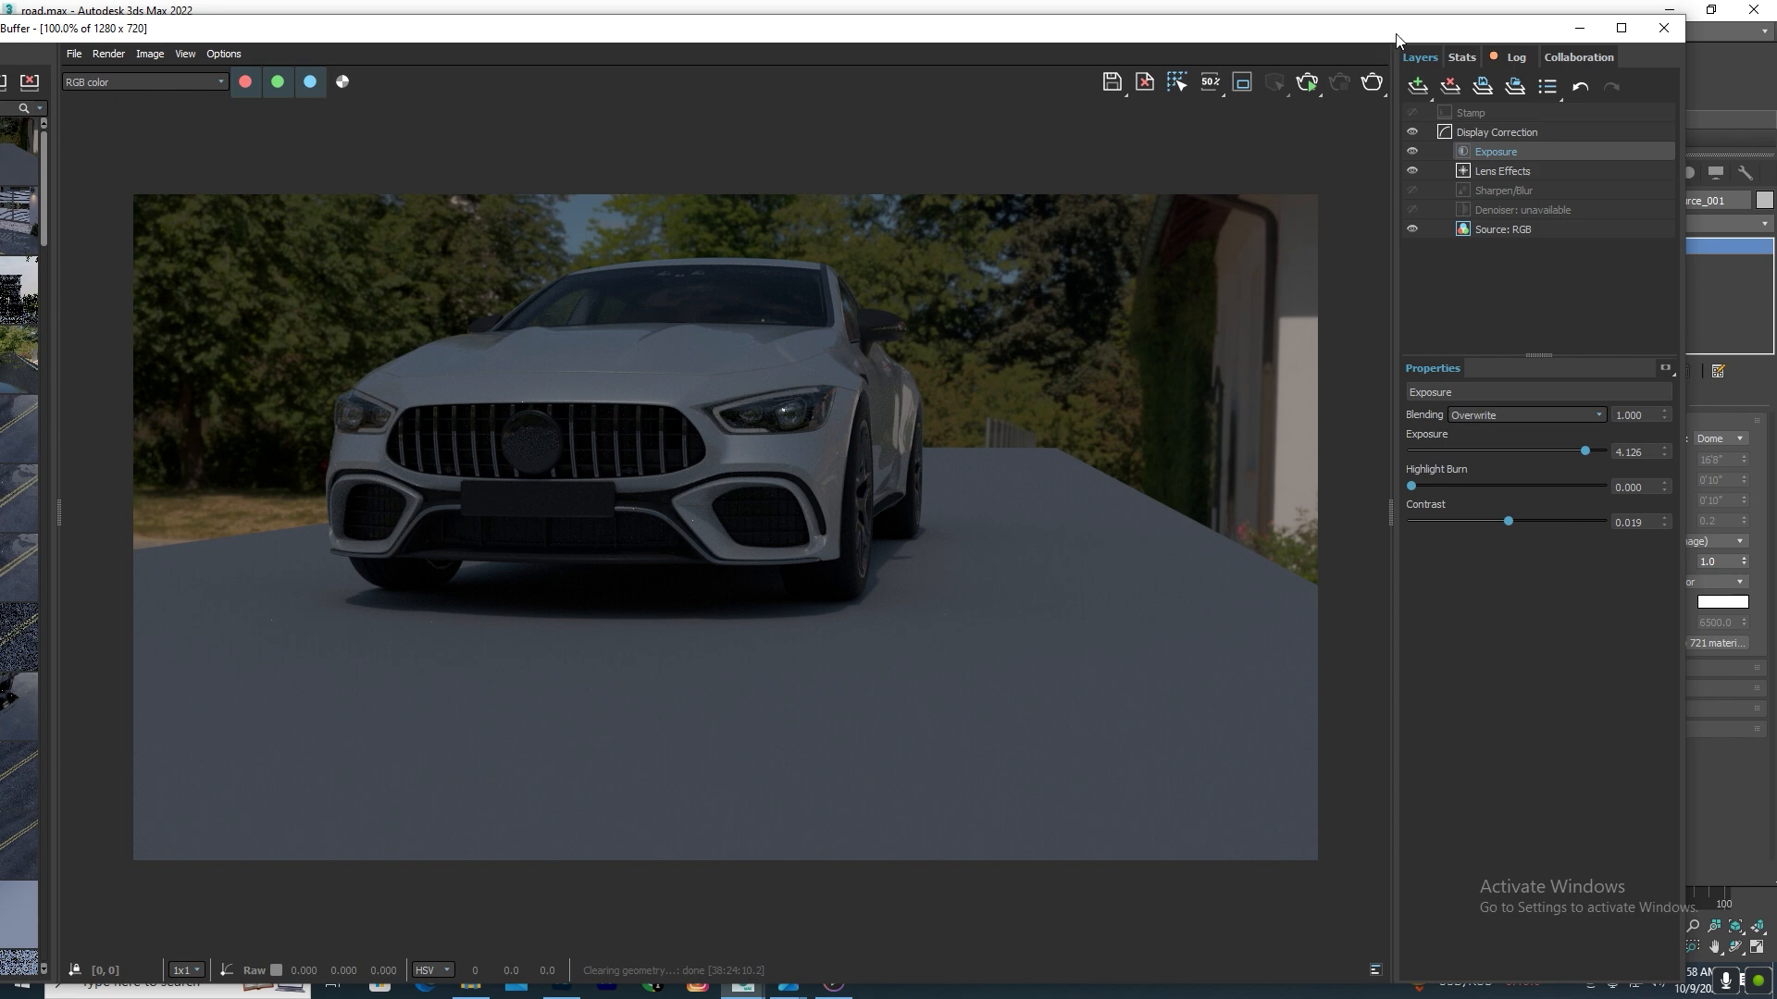
Step: Assign the dome light's HDR Map 721 texture as an instance to the scene's environment map
drag(1396, 40, 654, 248)
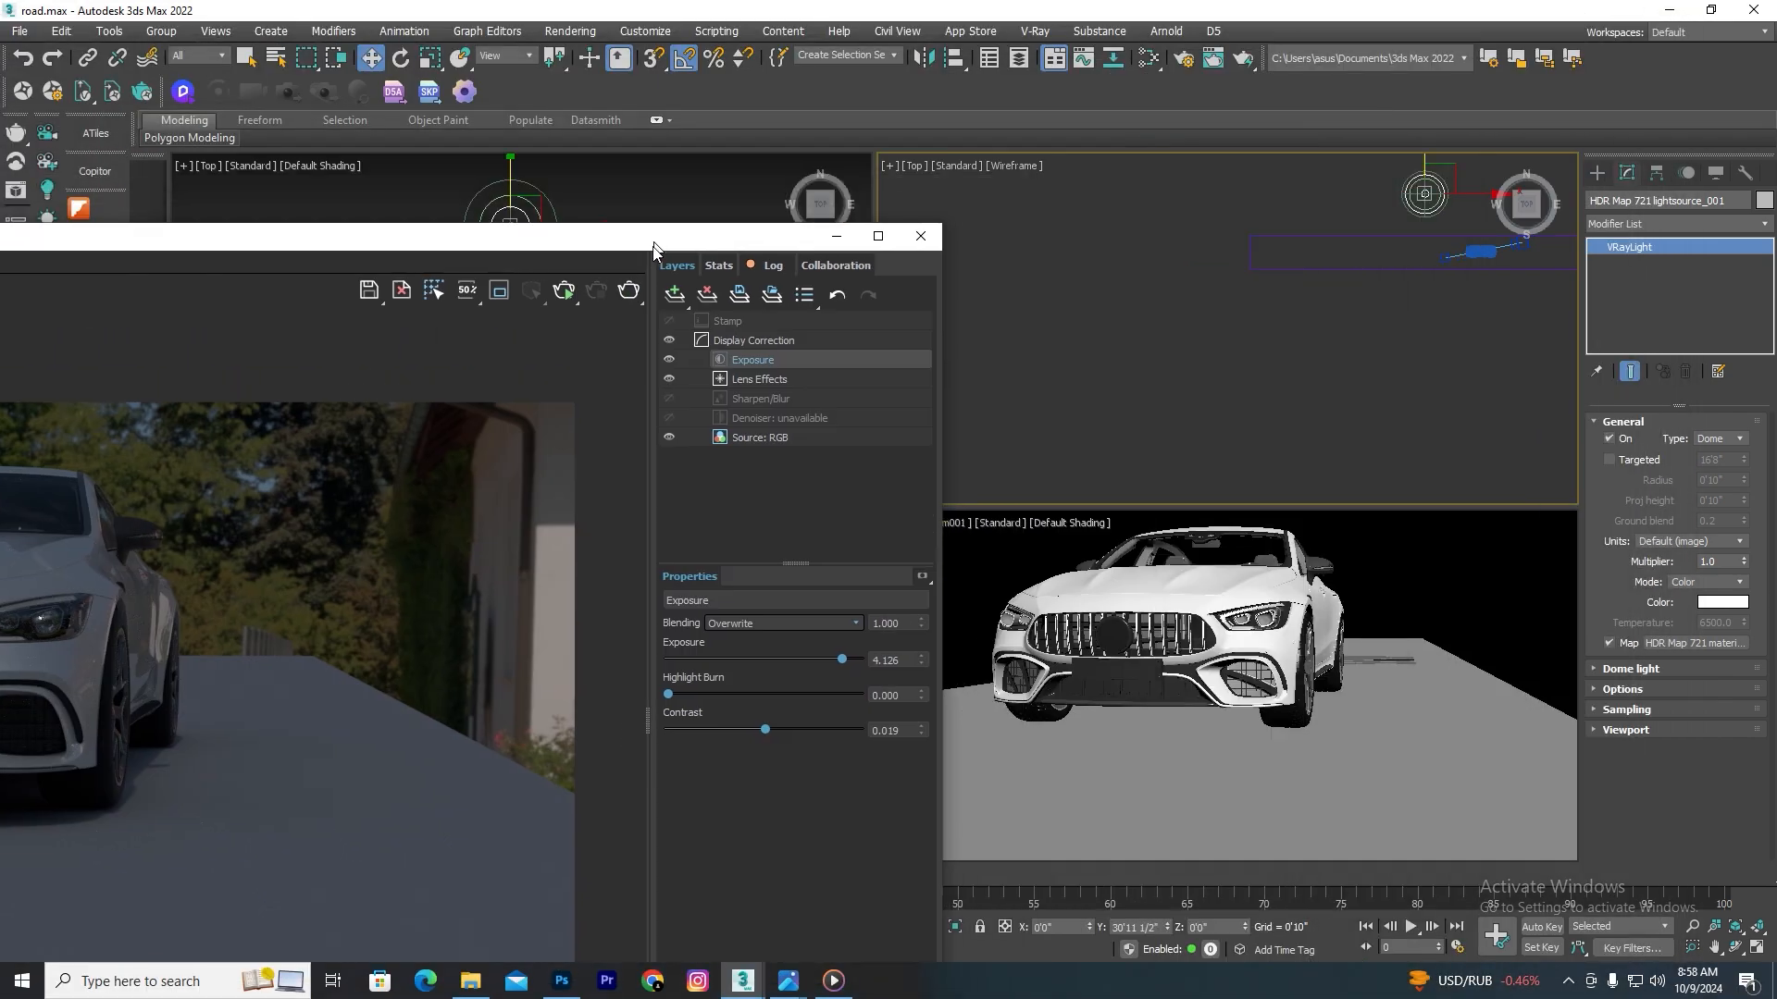
click(1231, 352)
key(8)
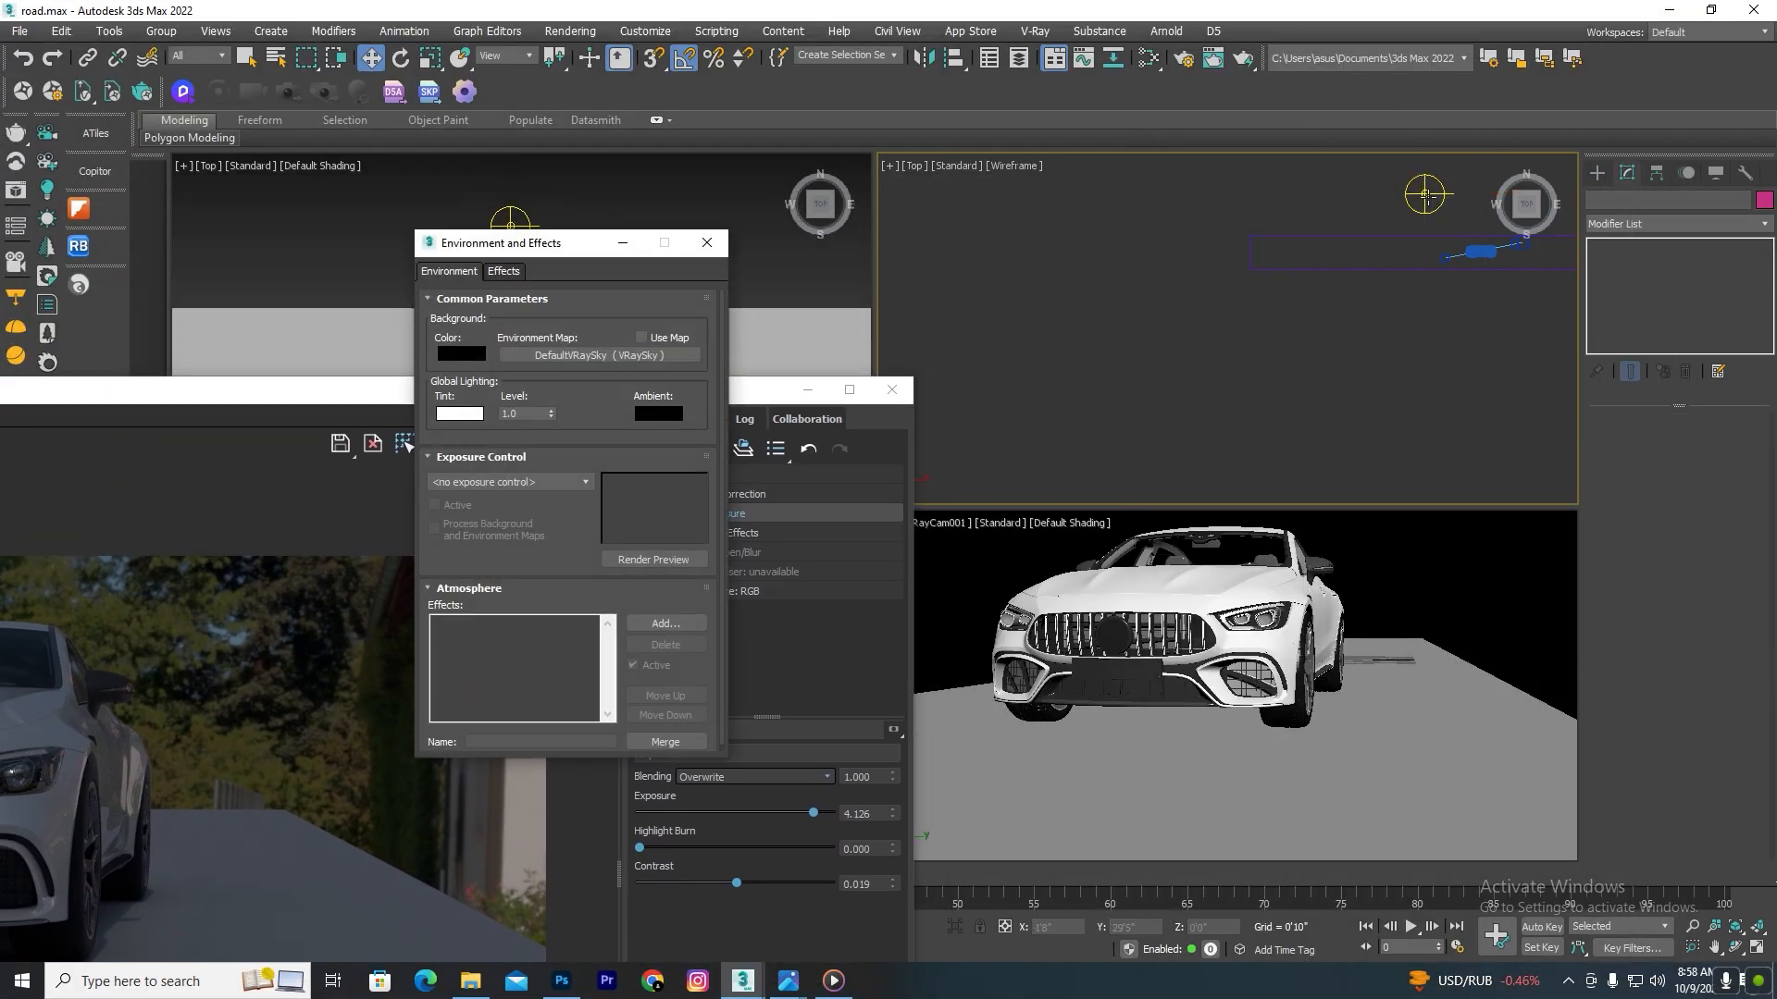
click(1425, 194)
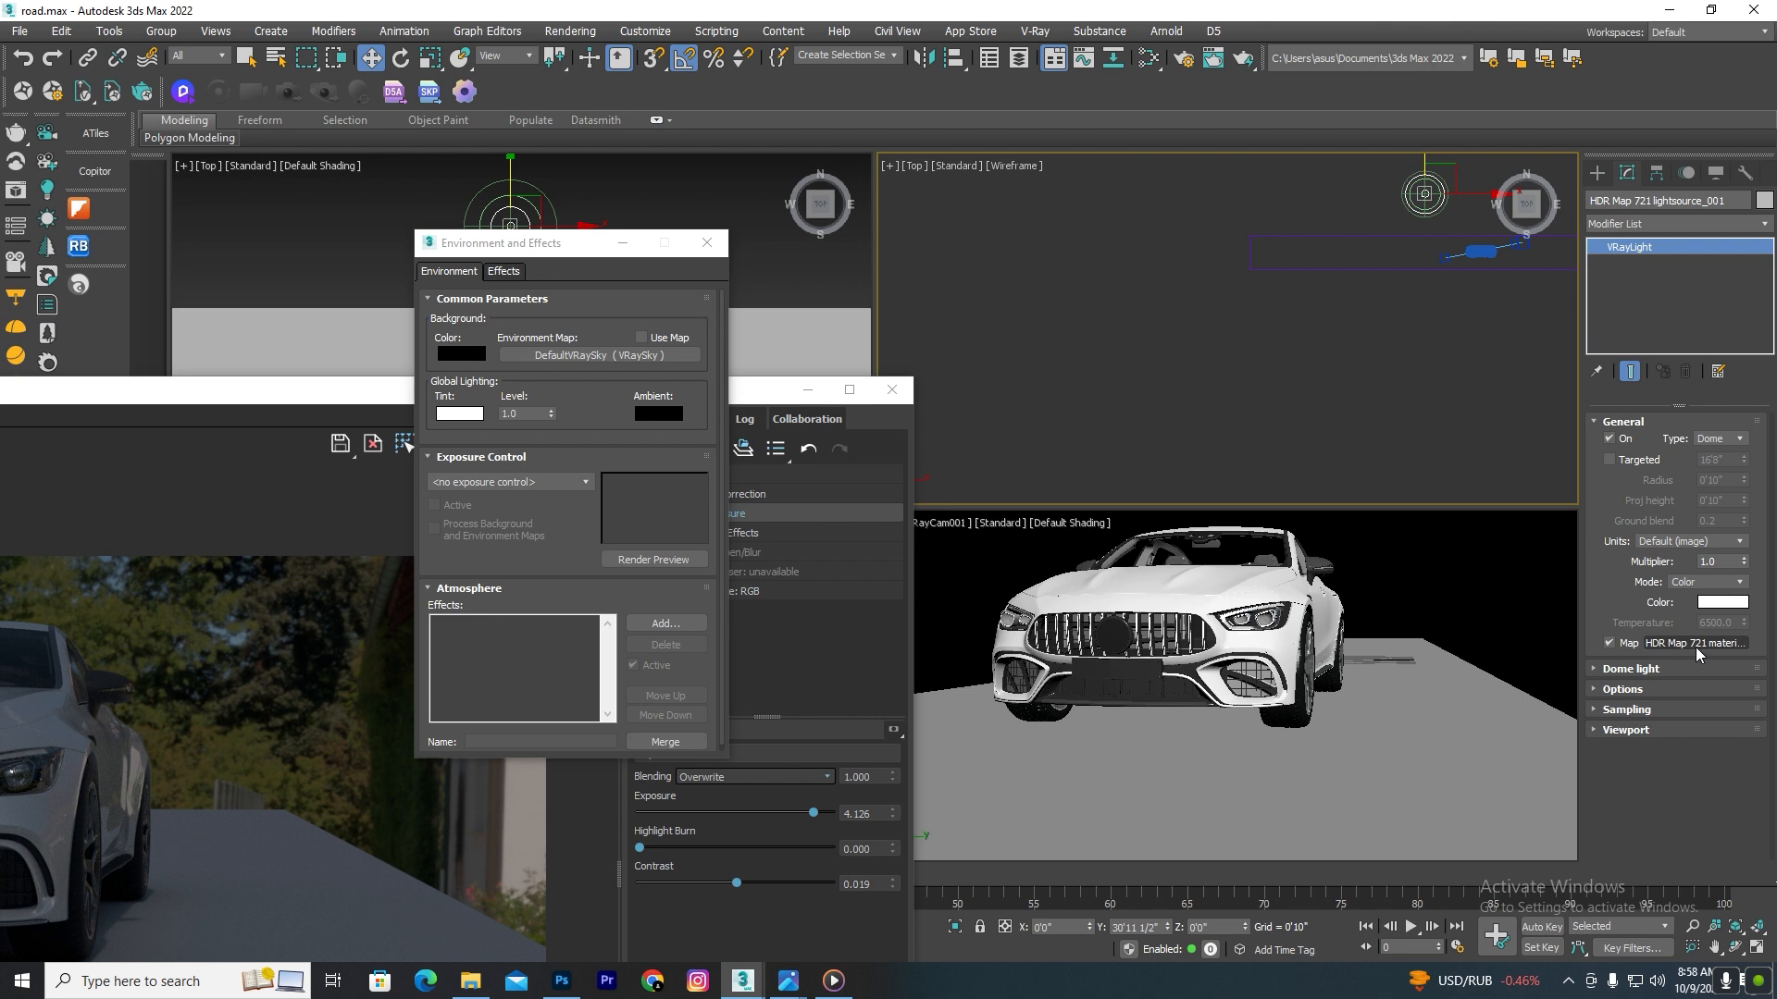
drag(1696, 647, 881, 475)
drag(575, 364, 576, 364)
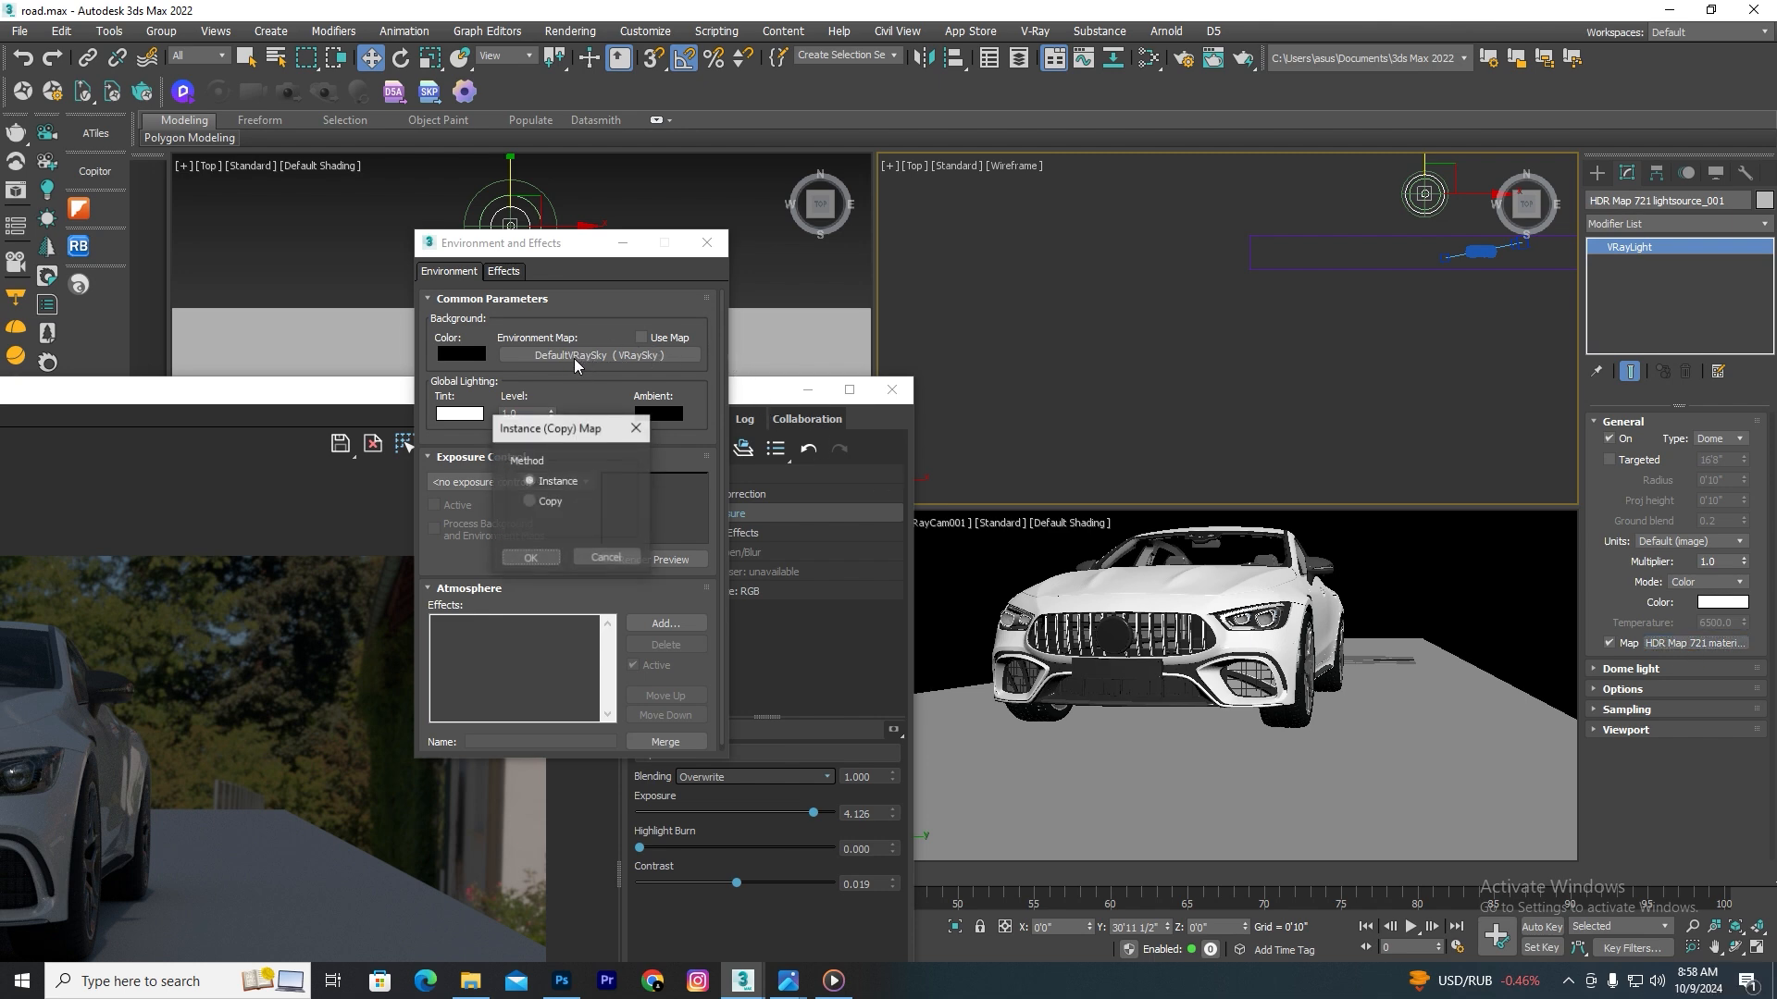
click(537, 563)
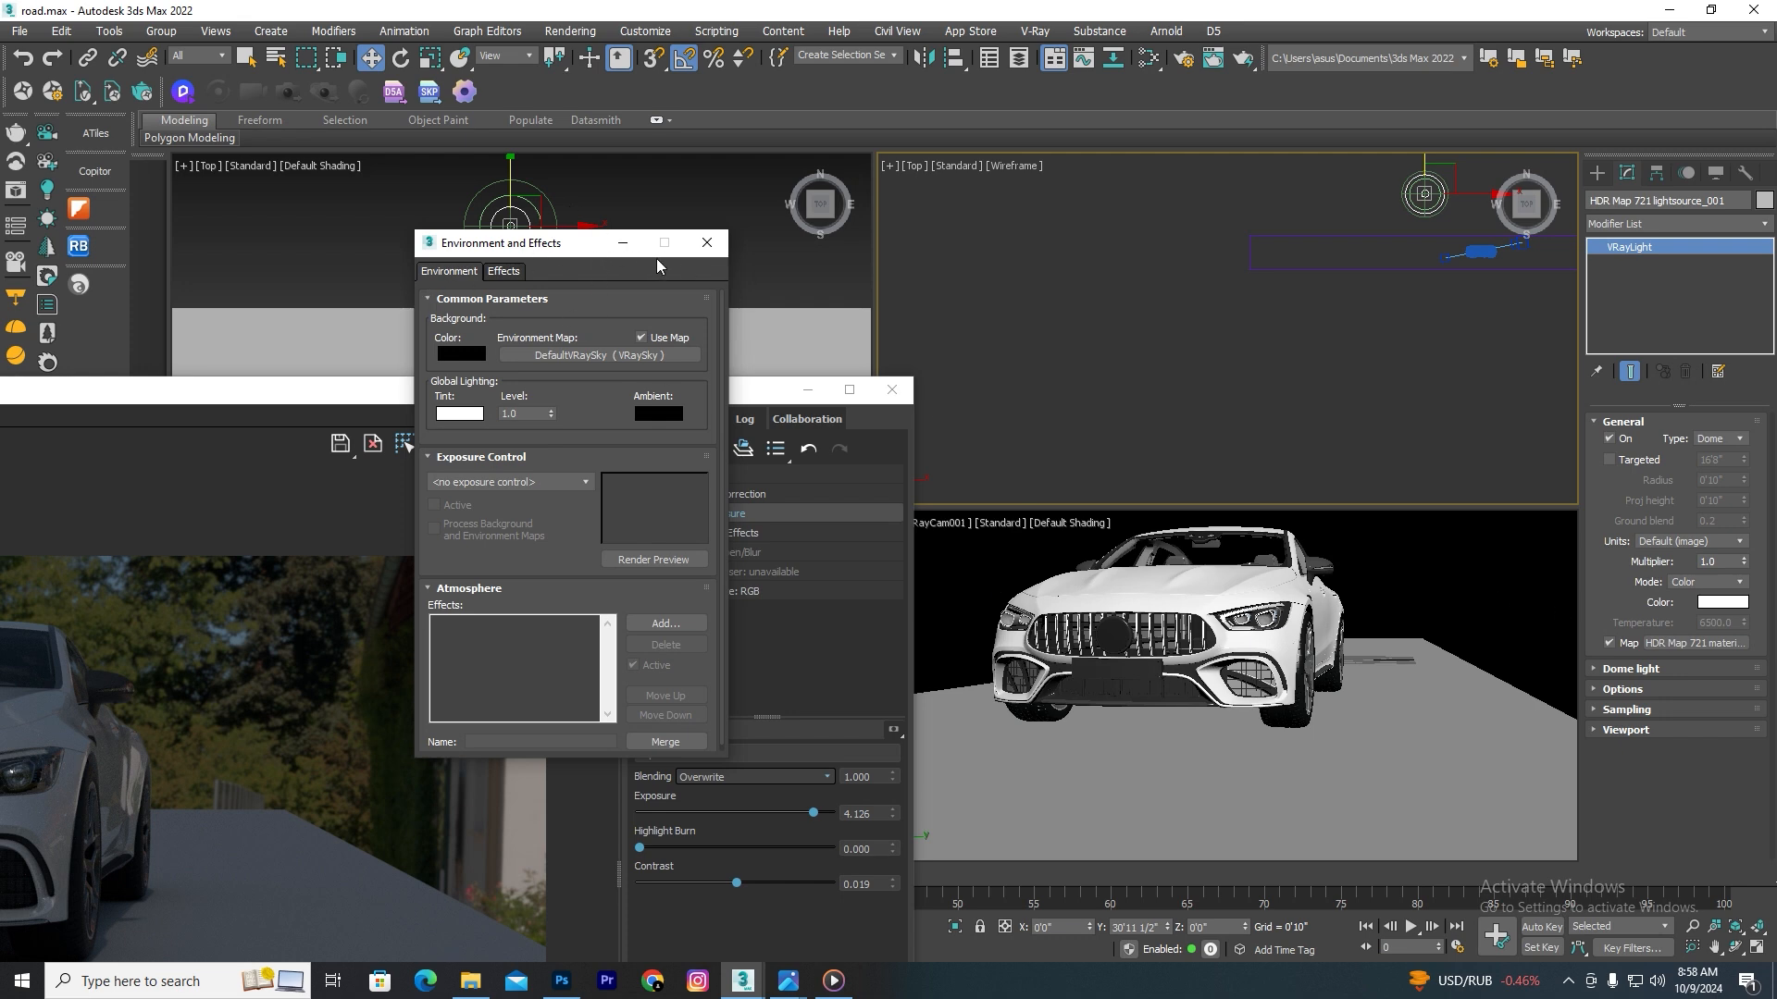
drag(652, 245, 541, 295)
click(1472, 617)
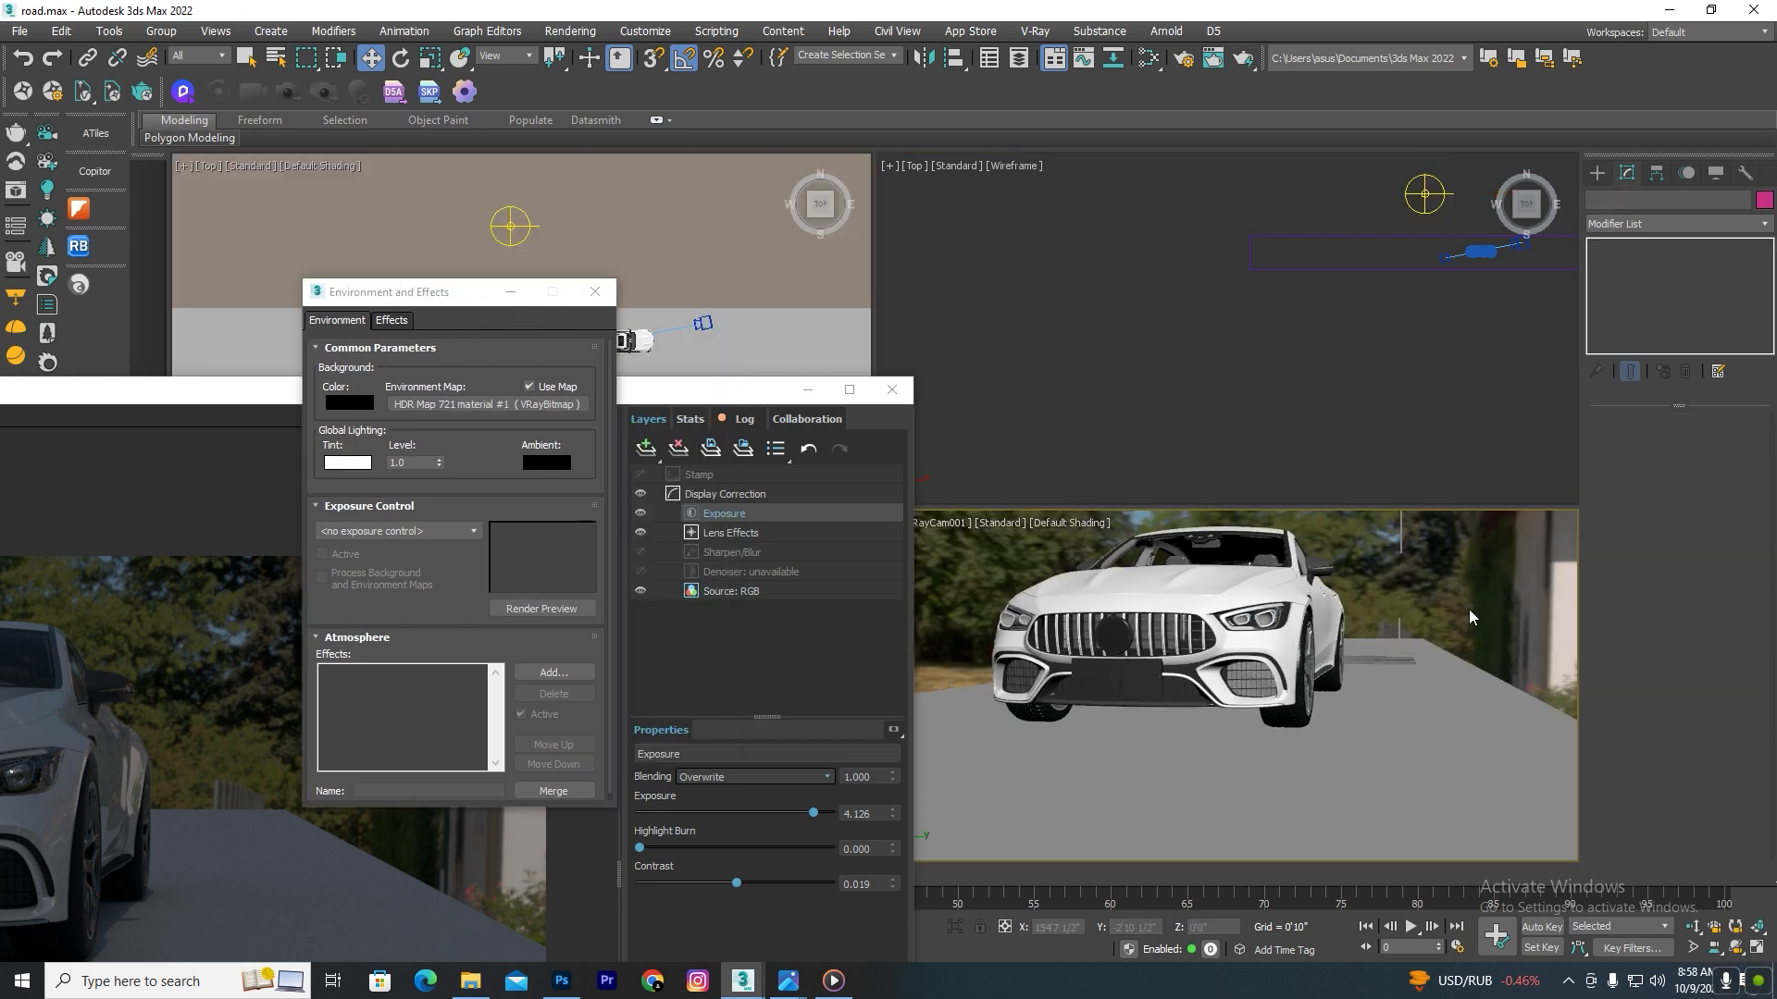
Step: Switch to the Compact Material Editor and place the dome light's HDR map in the second sample slot as an instance
click(792, 373)
key(m)
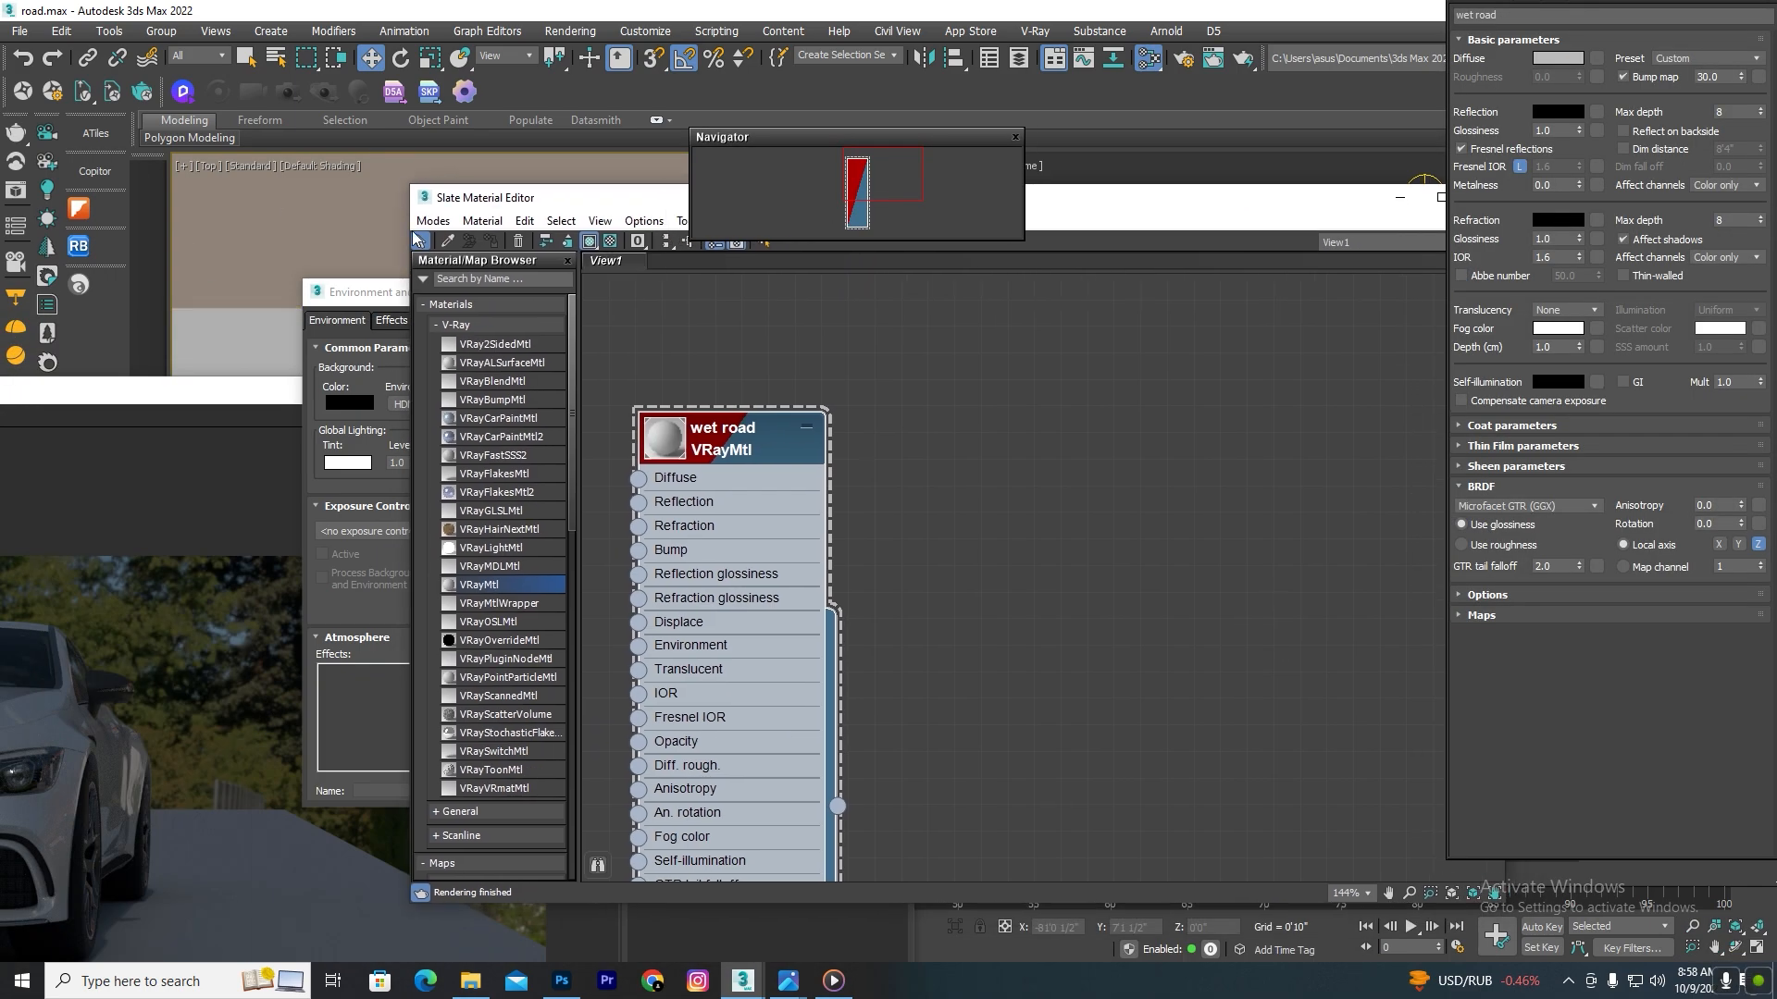
click(433, 220)
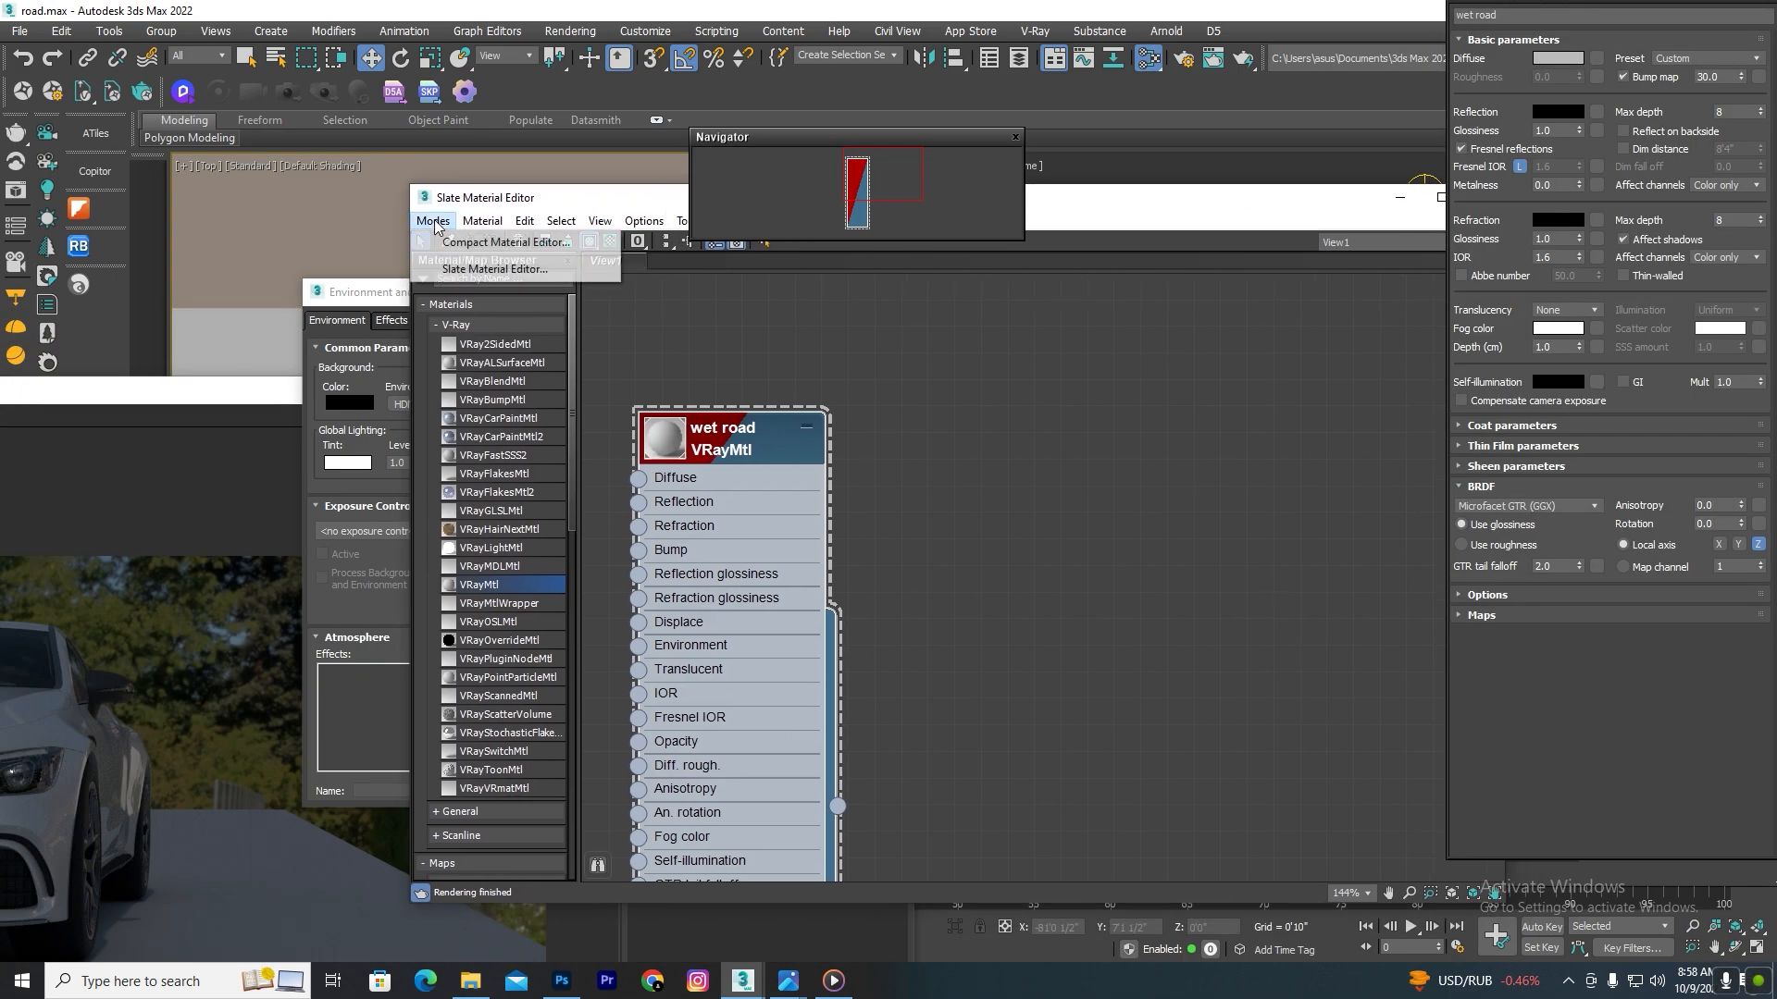
click(500, 242)
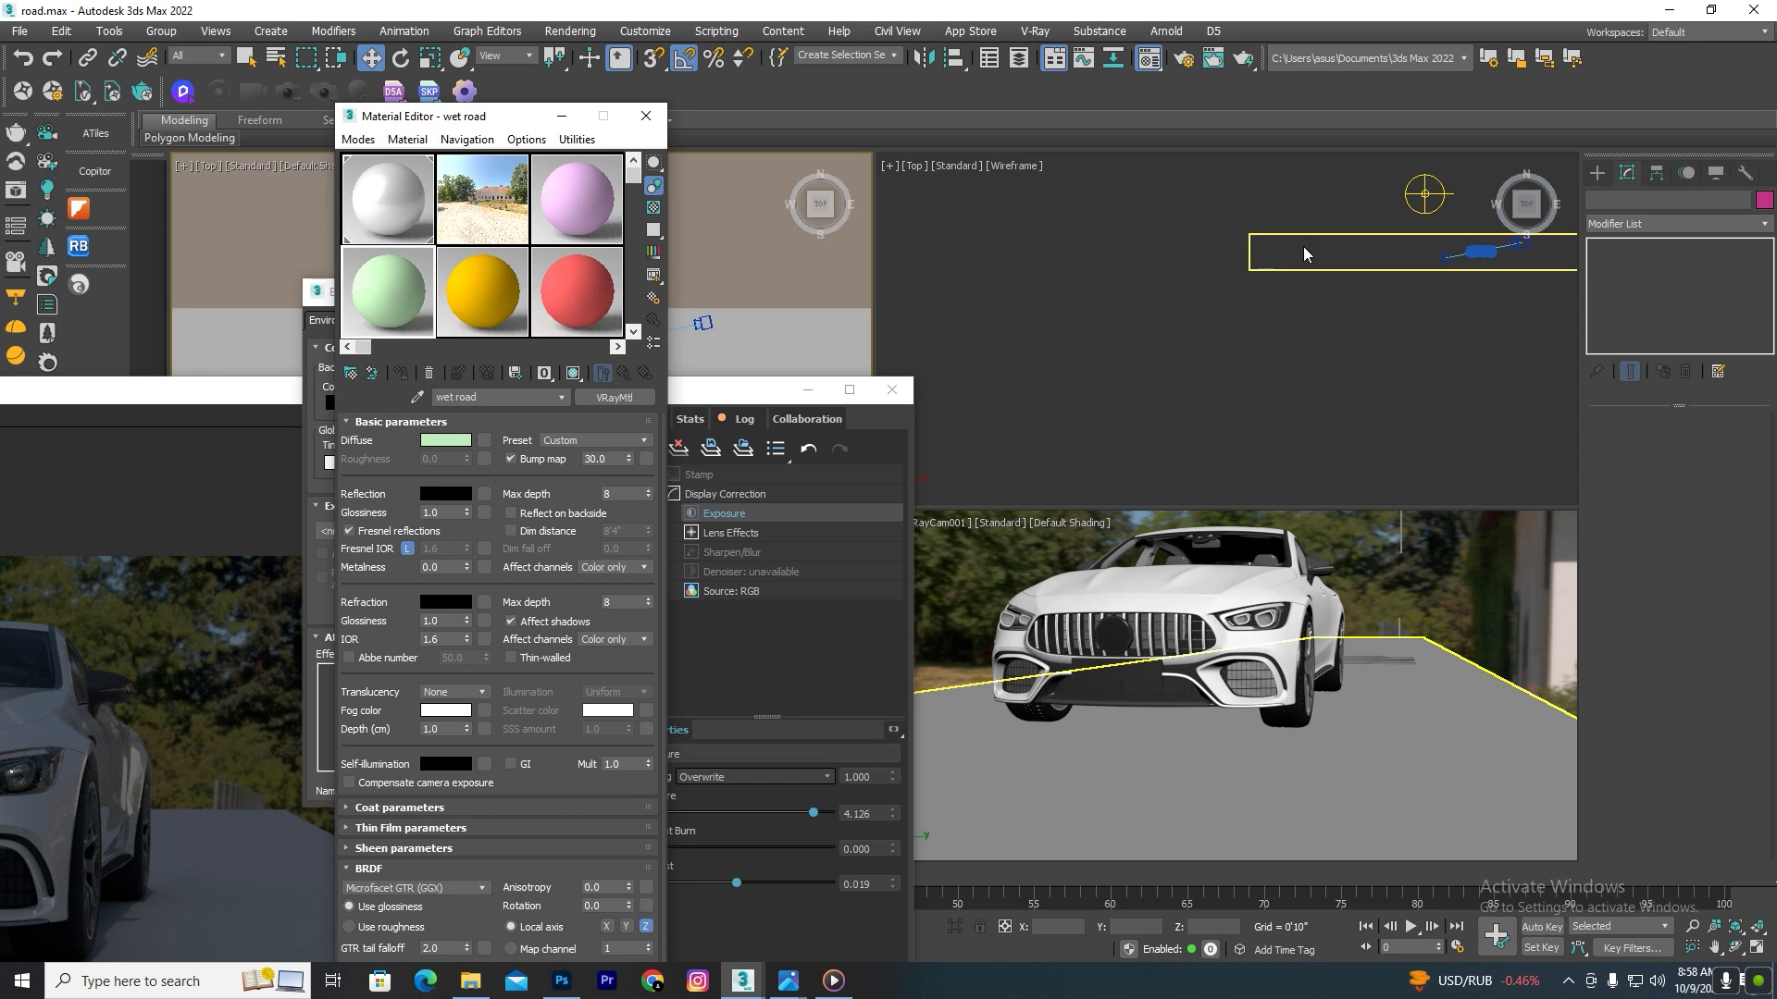
click(1411, 209)
click(1425, 194)
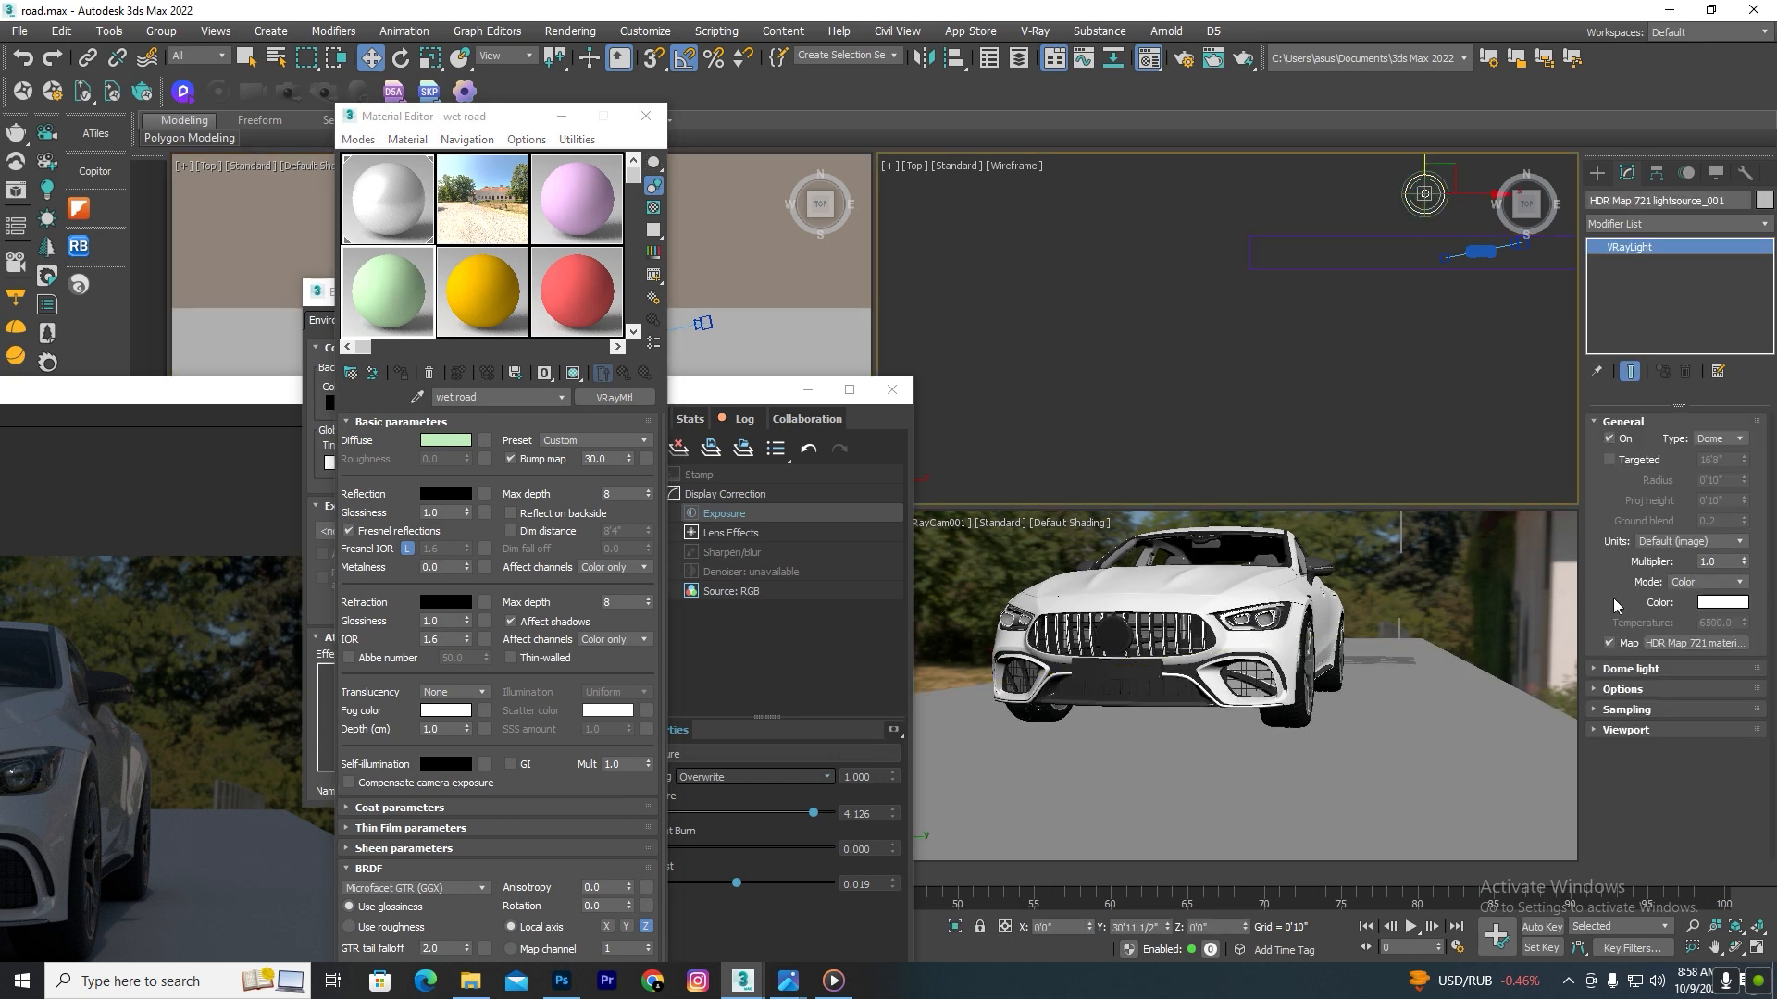
drag(1699, 643, 495, 206)
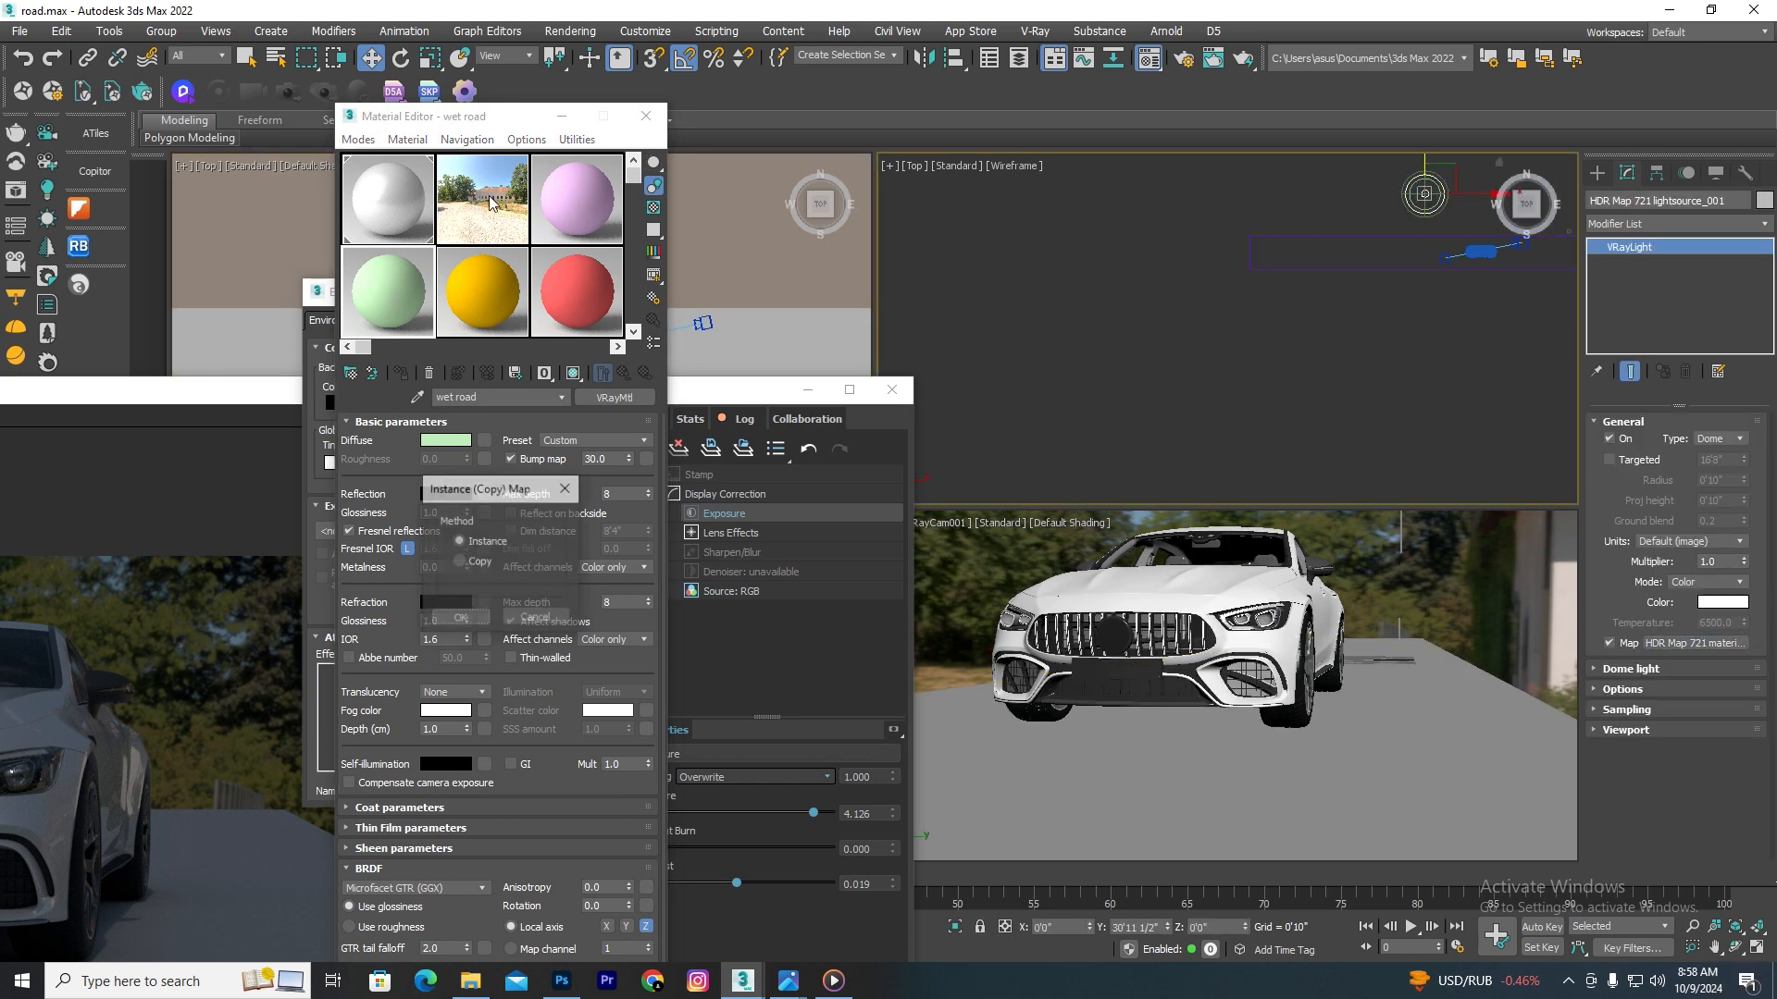
click(461, 623)
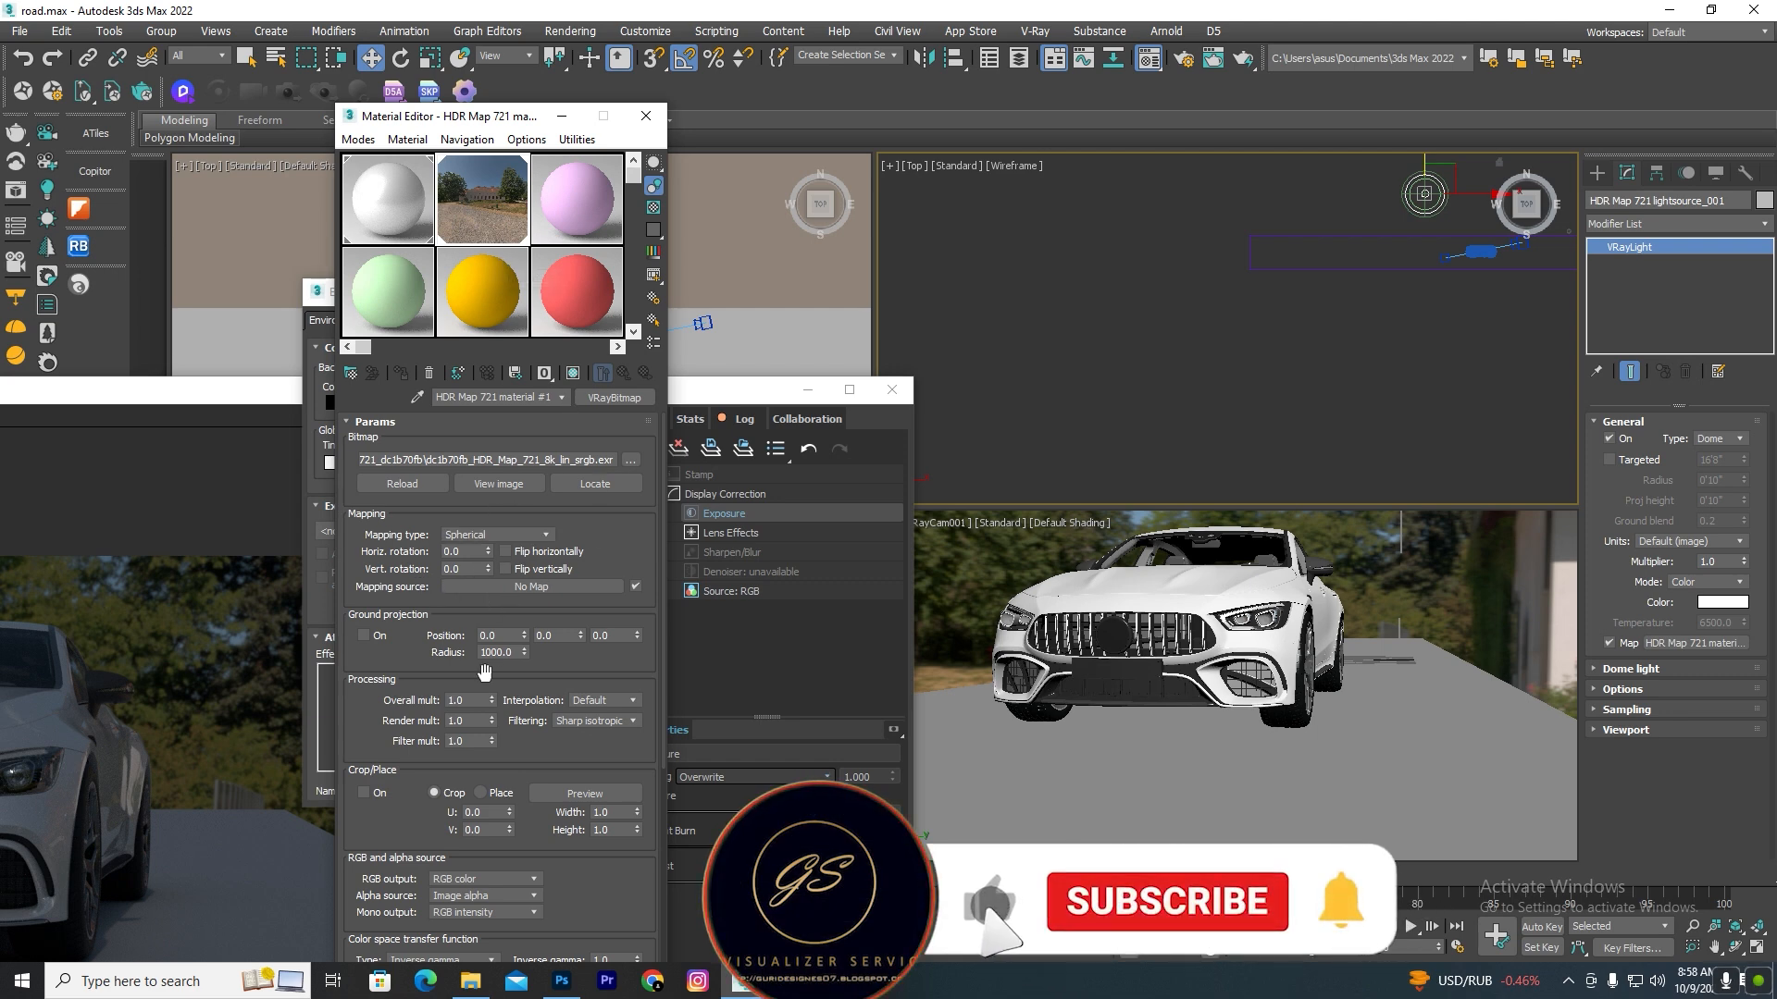
Step: Set the HDR map's overall multiplier to 4 and its render multiplier to 2
double_click(471, 700)
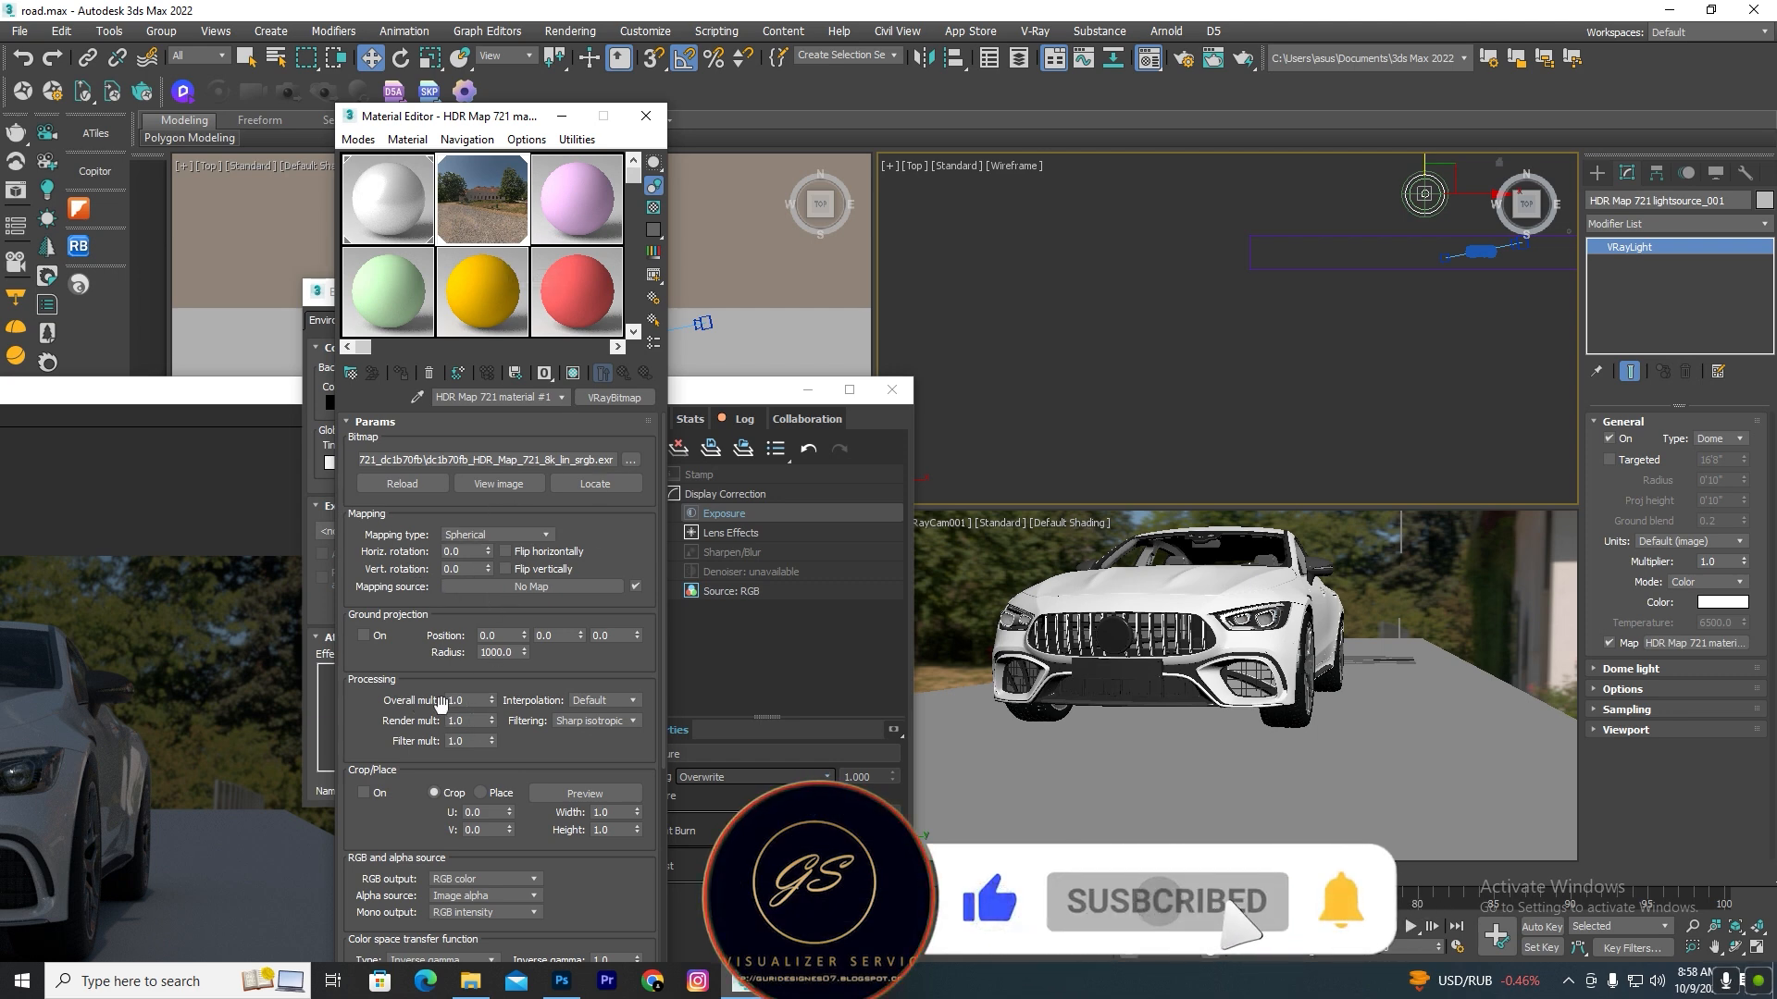
text(4)
key(Return)
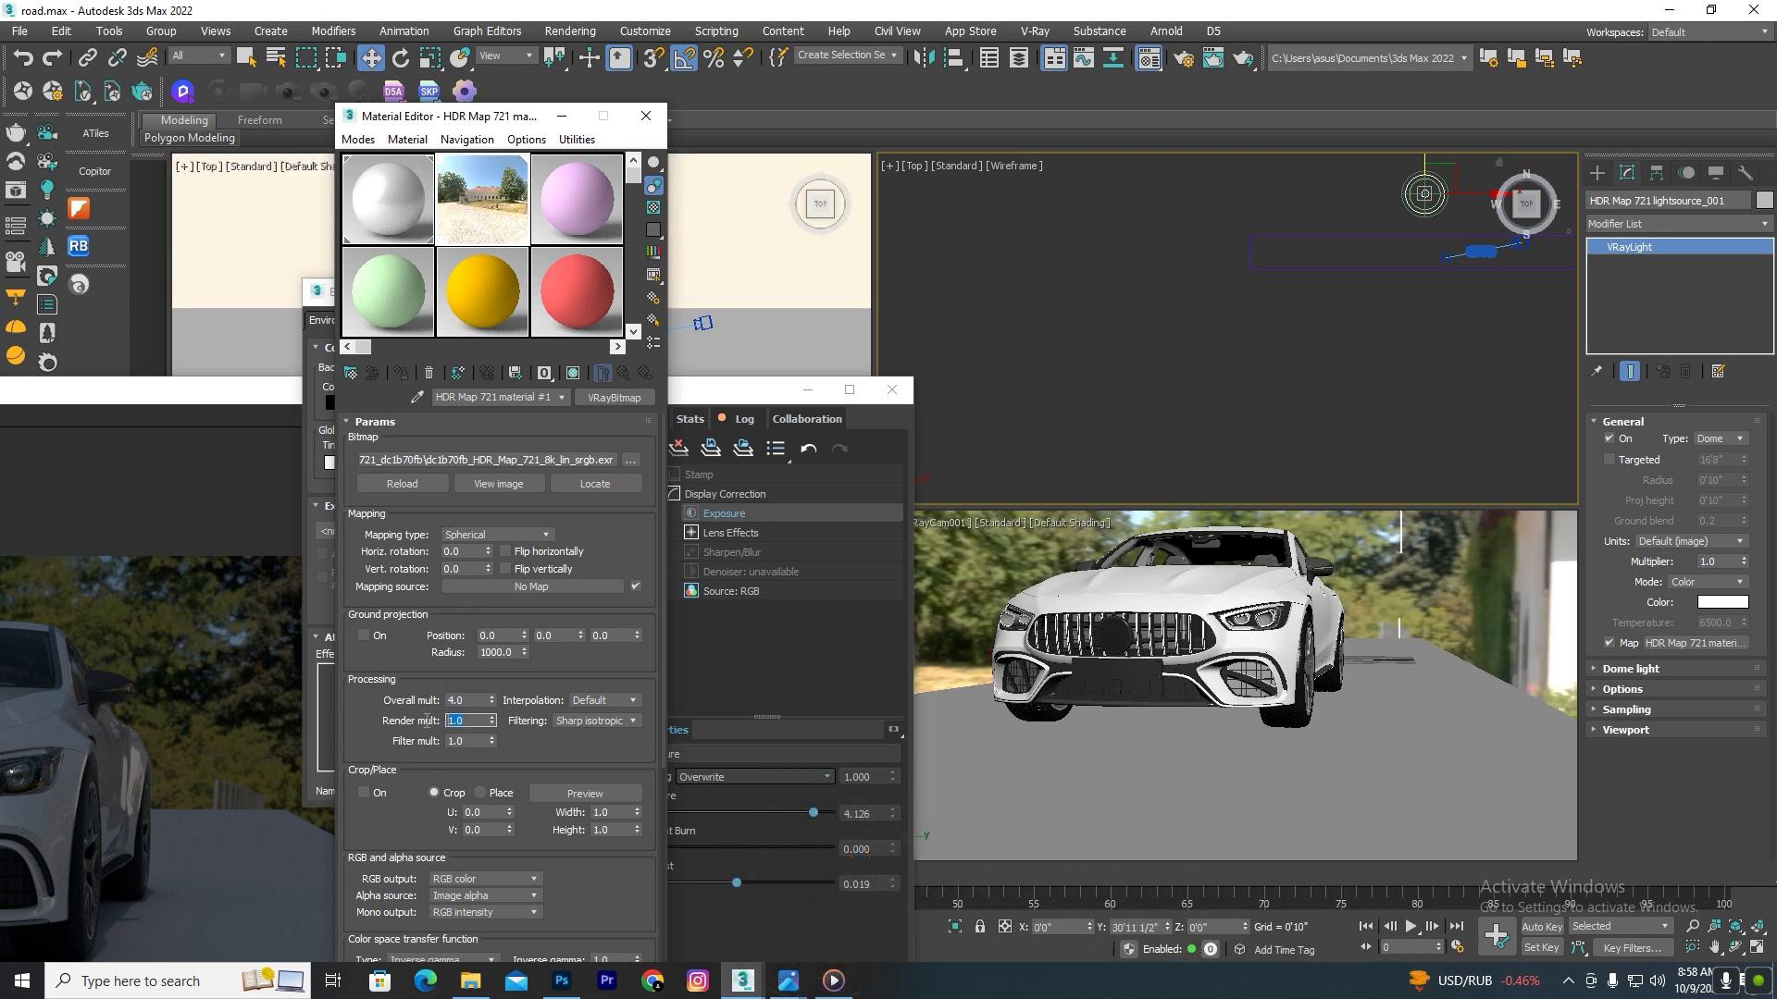
text(2)
key(Return)
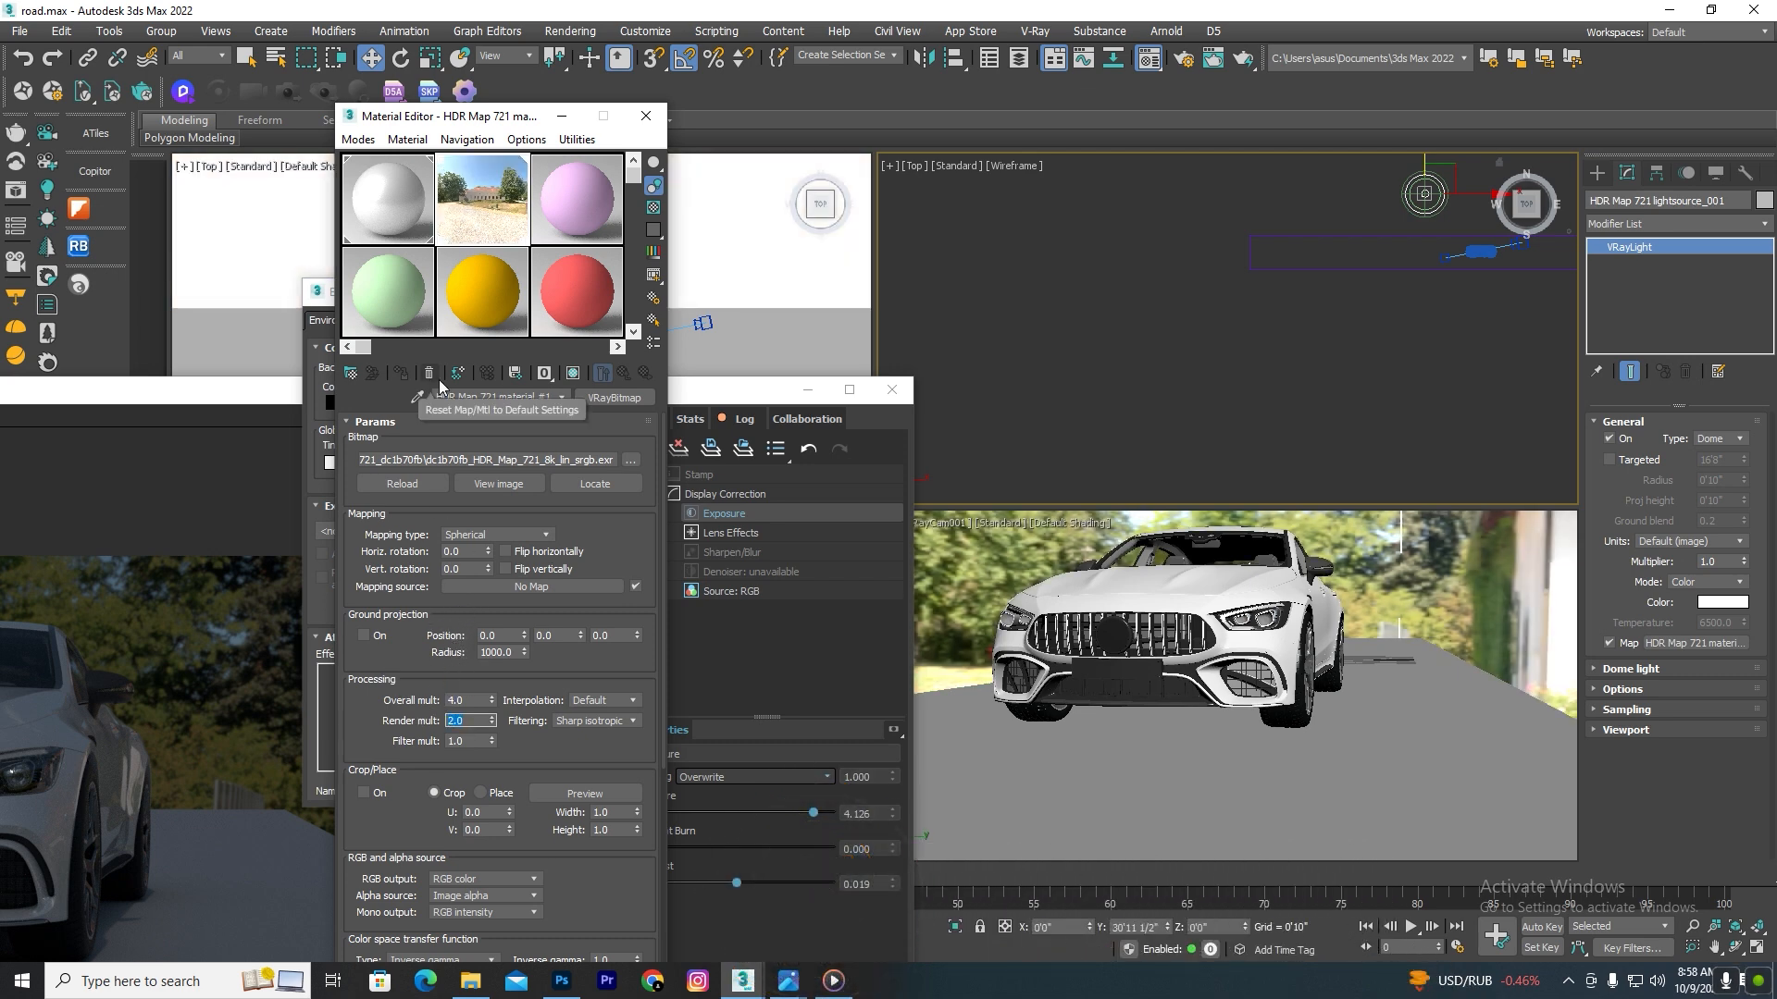
Step: Set the HDR map's horizontal rotation to 50 and keep its vertical rotation at 0
drag(490, 553, 482, 559)
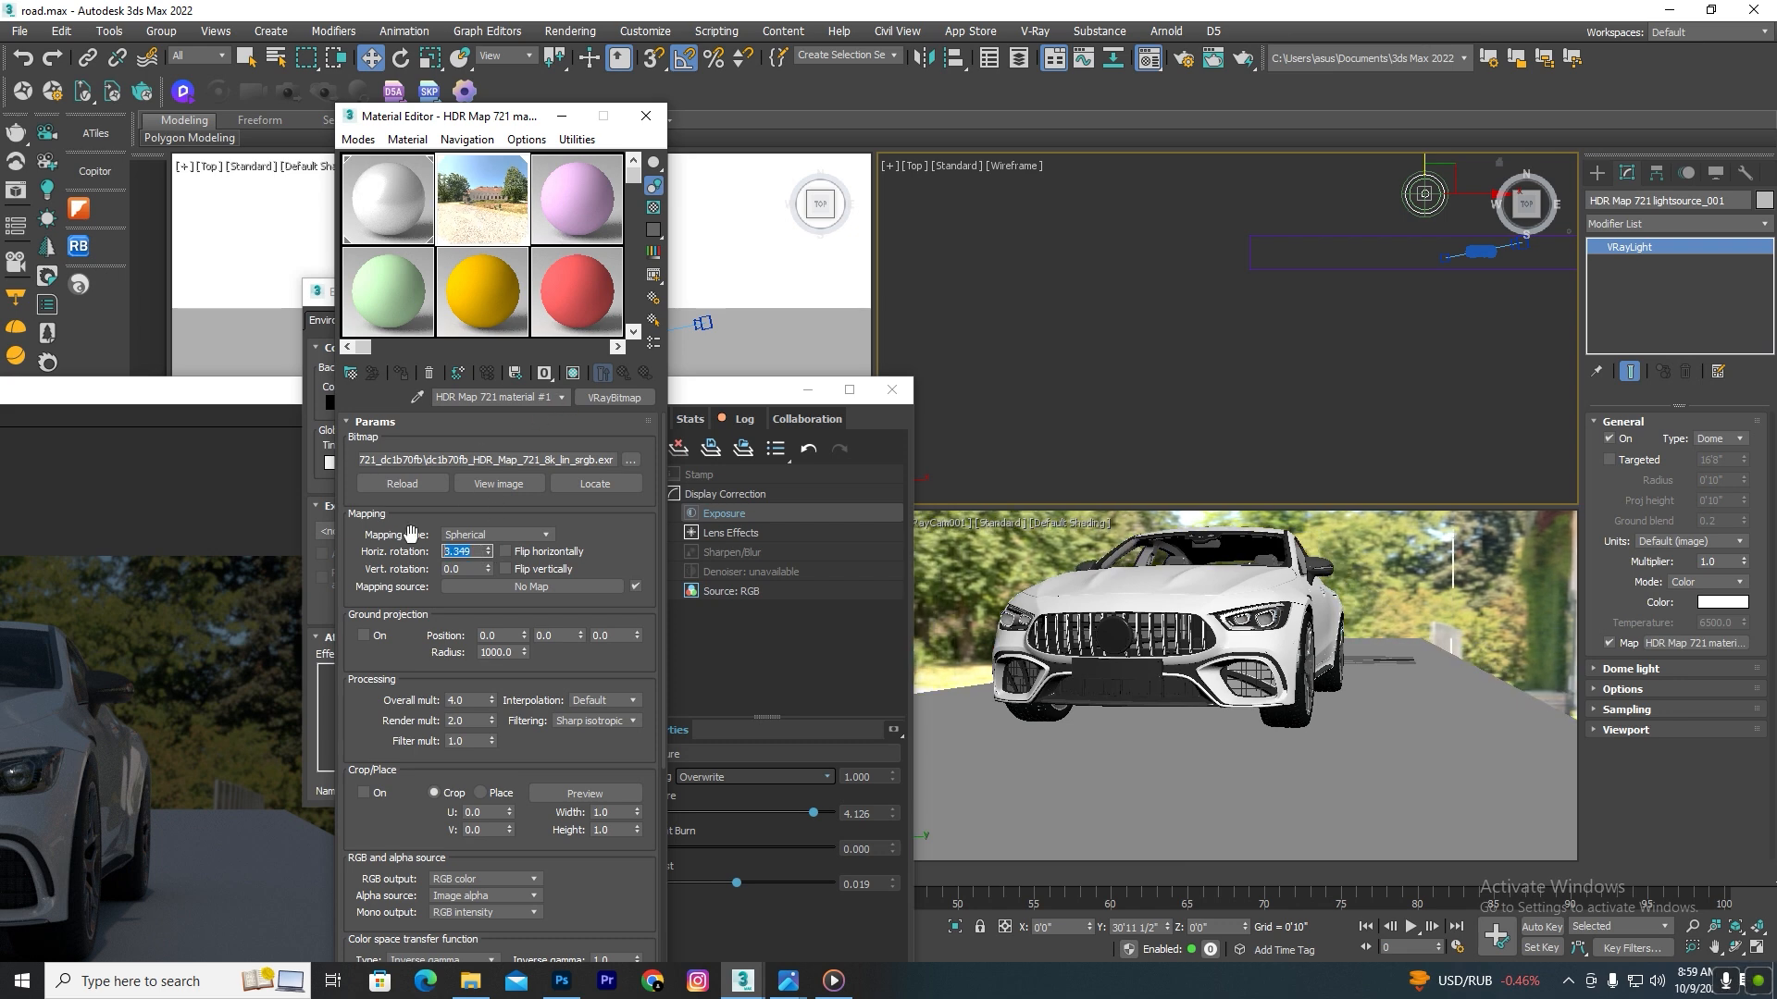
text(50)
key(Return)
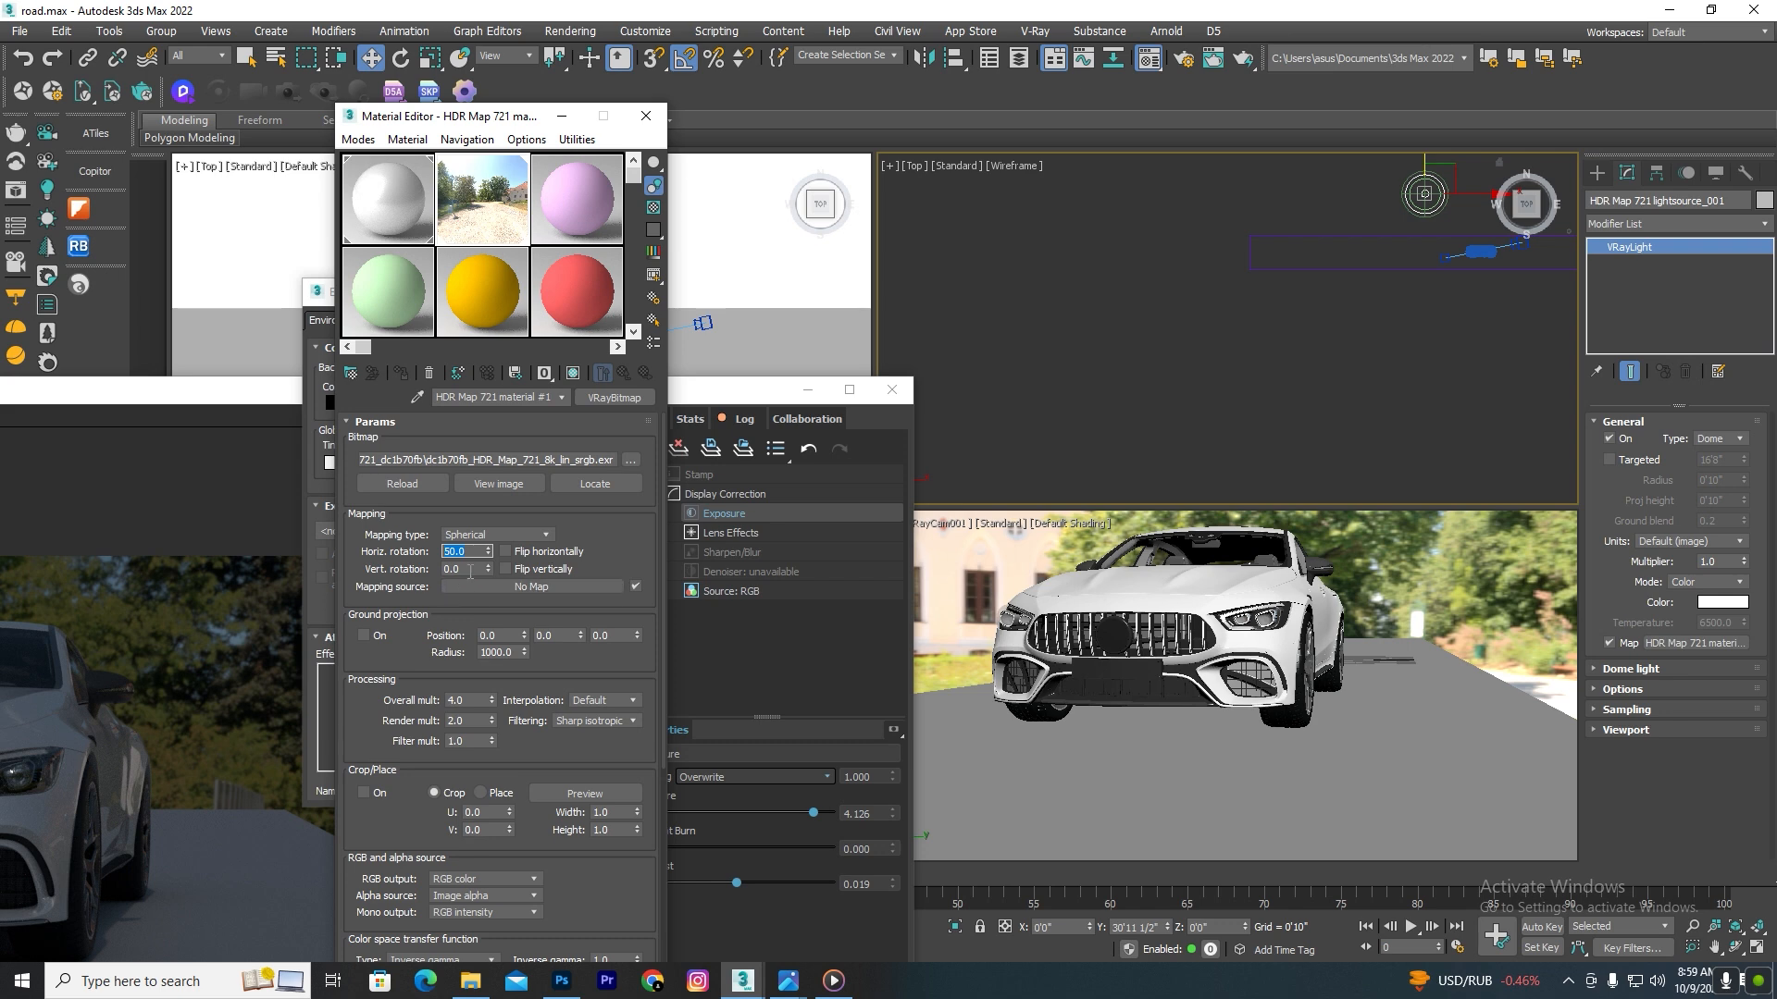
mouse_move(489, 568)
mouse_down()
mouse_move(495, 339)
mouse_move(479, 562)
mouse_up()
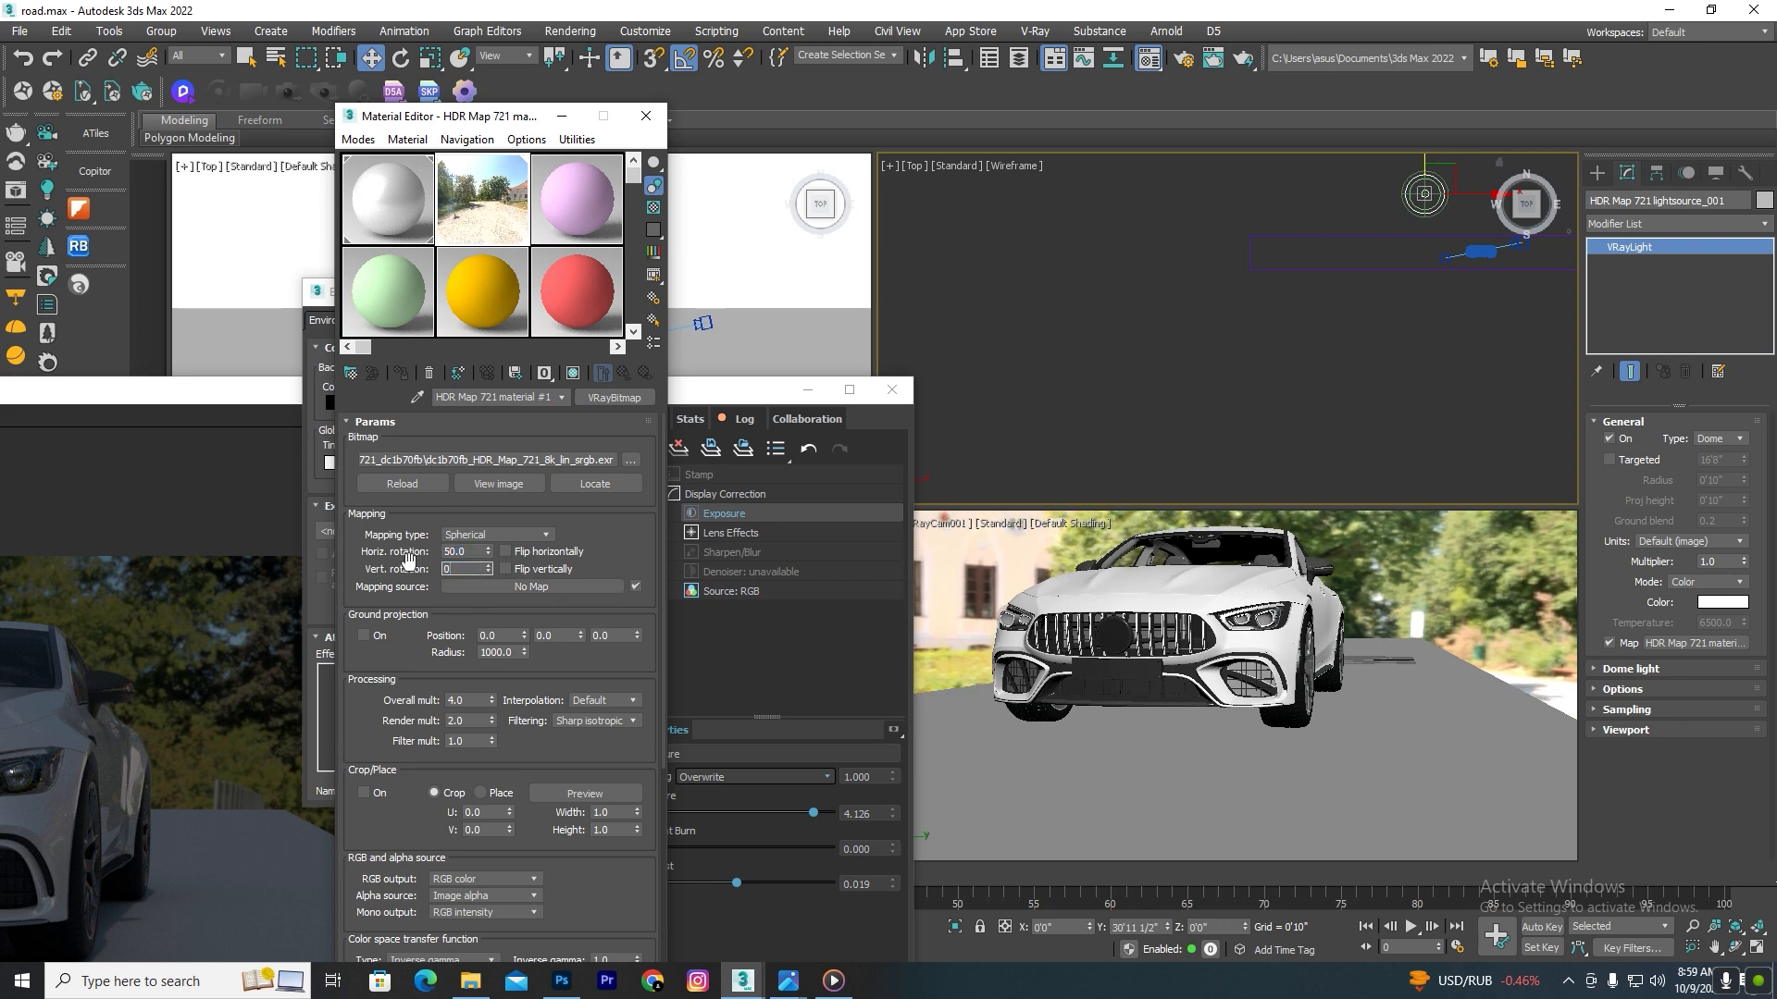
key(Return)
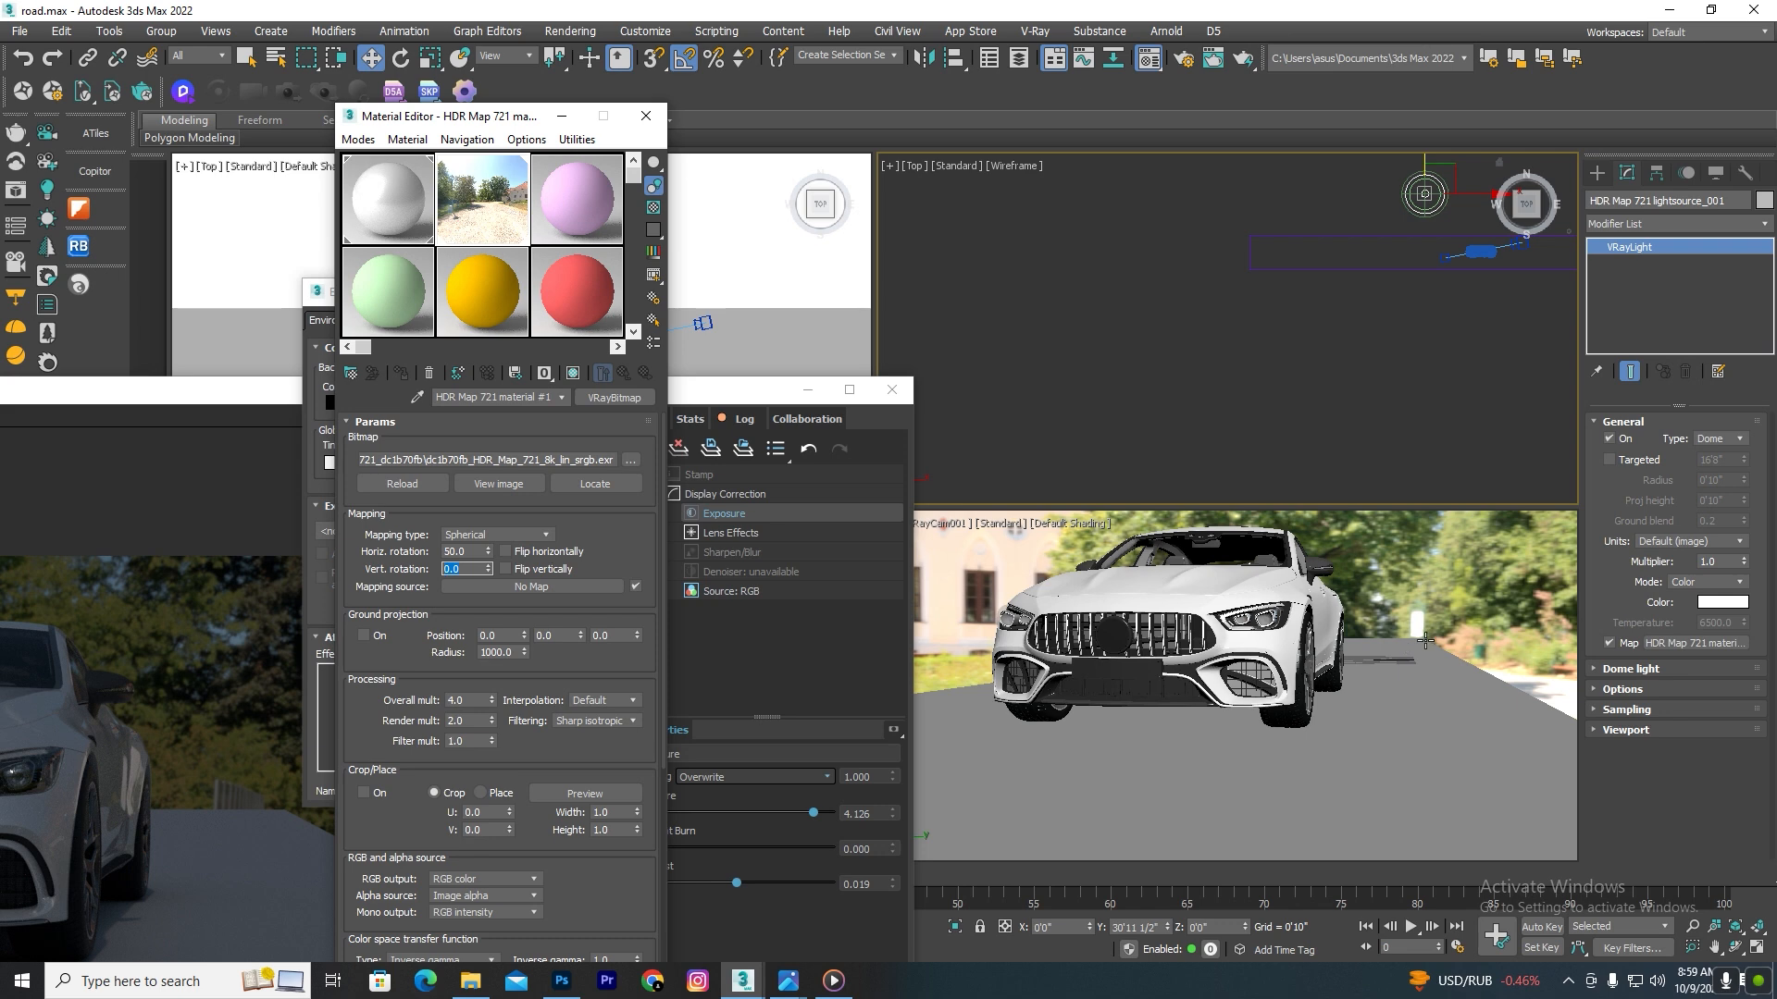
Step: Render the camera view again and adjust the frame buffer exposure to about 3.738
drag(765, 389, 1287, 53)
click(1123, 108)
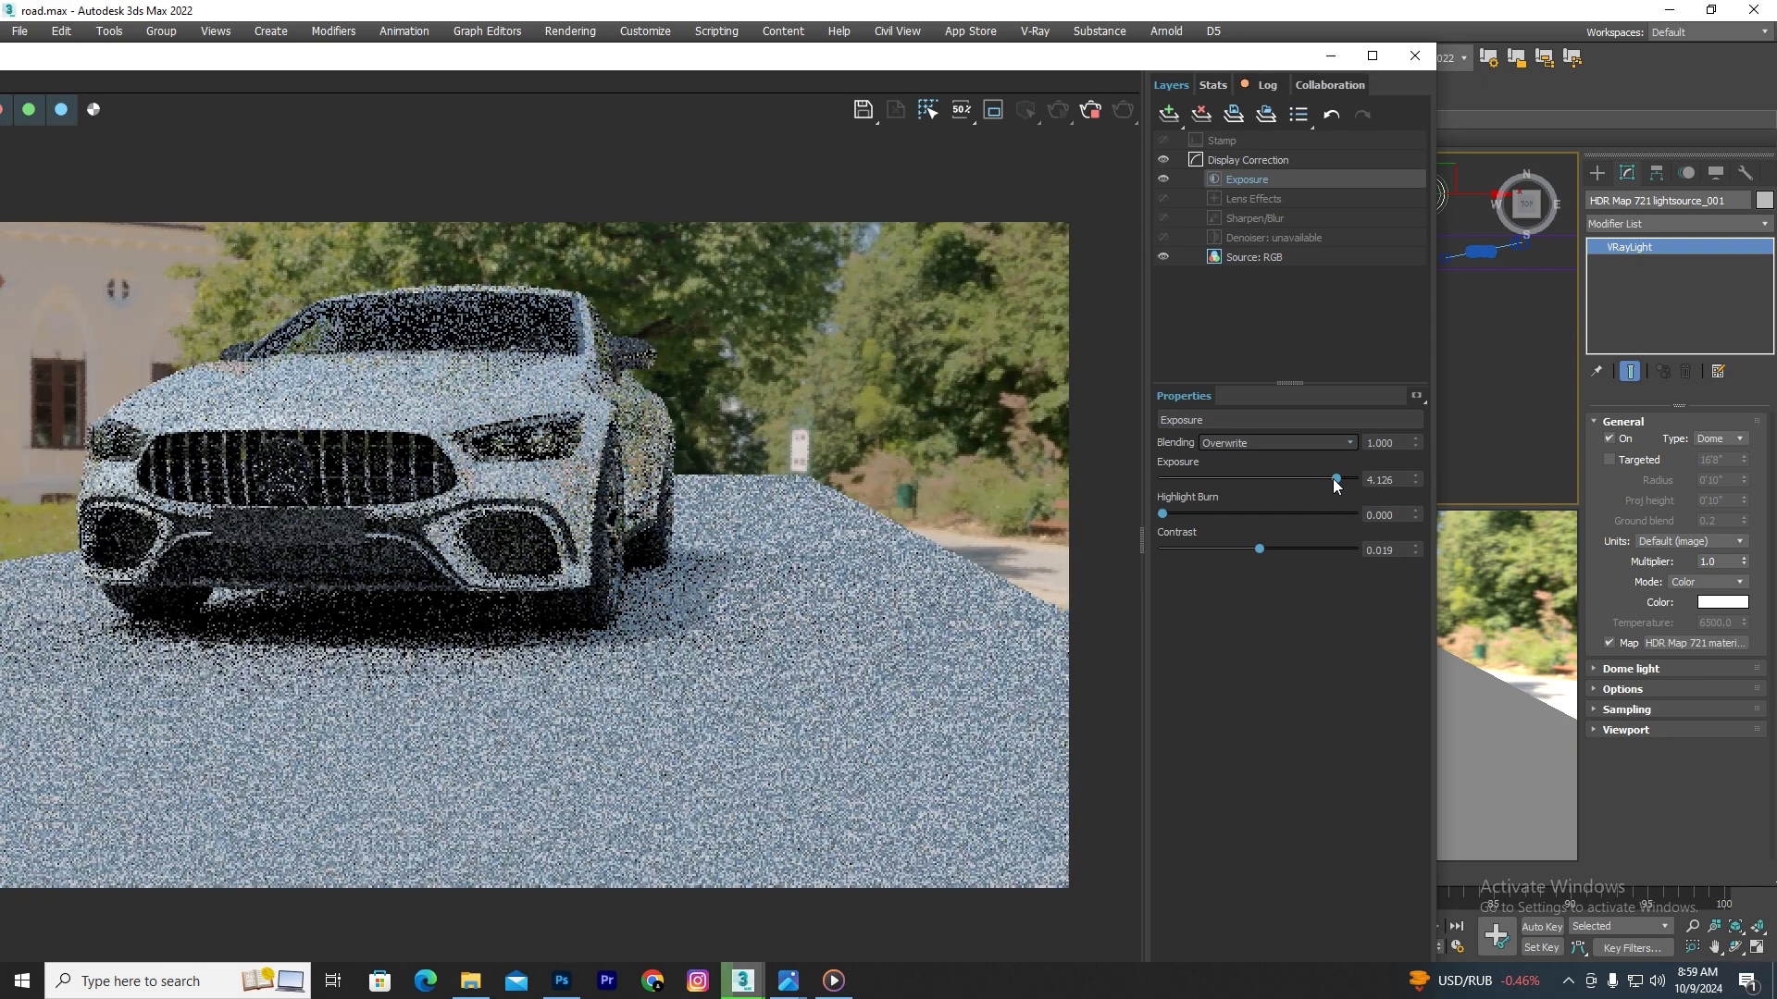
drag(1333, 479, 1291, 478)
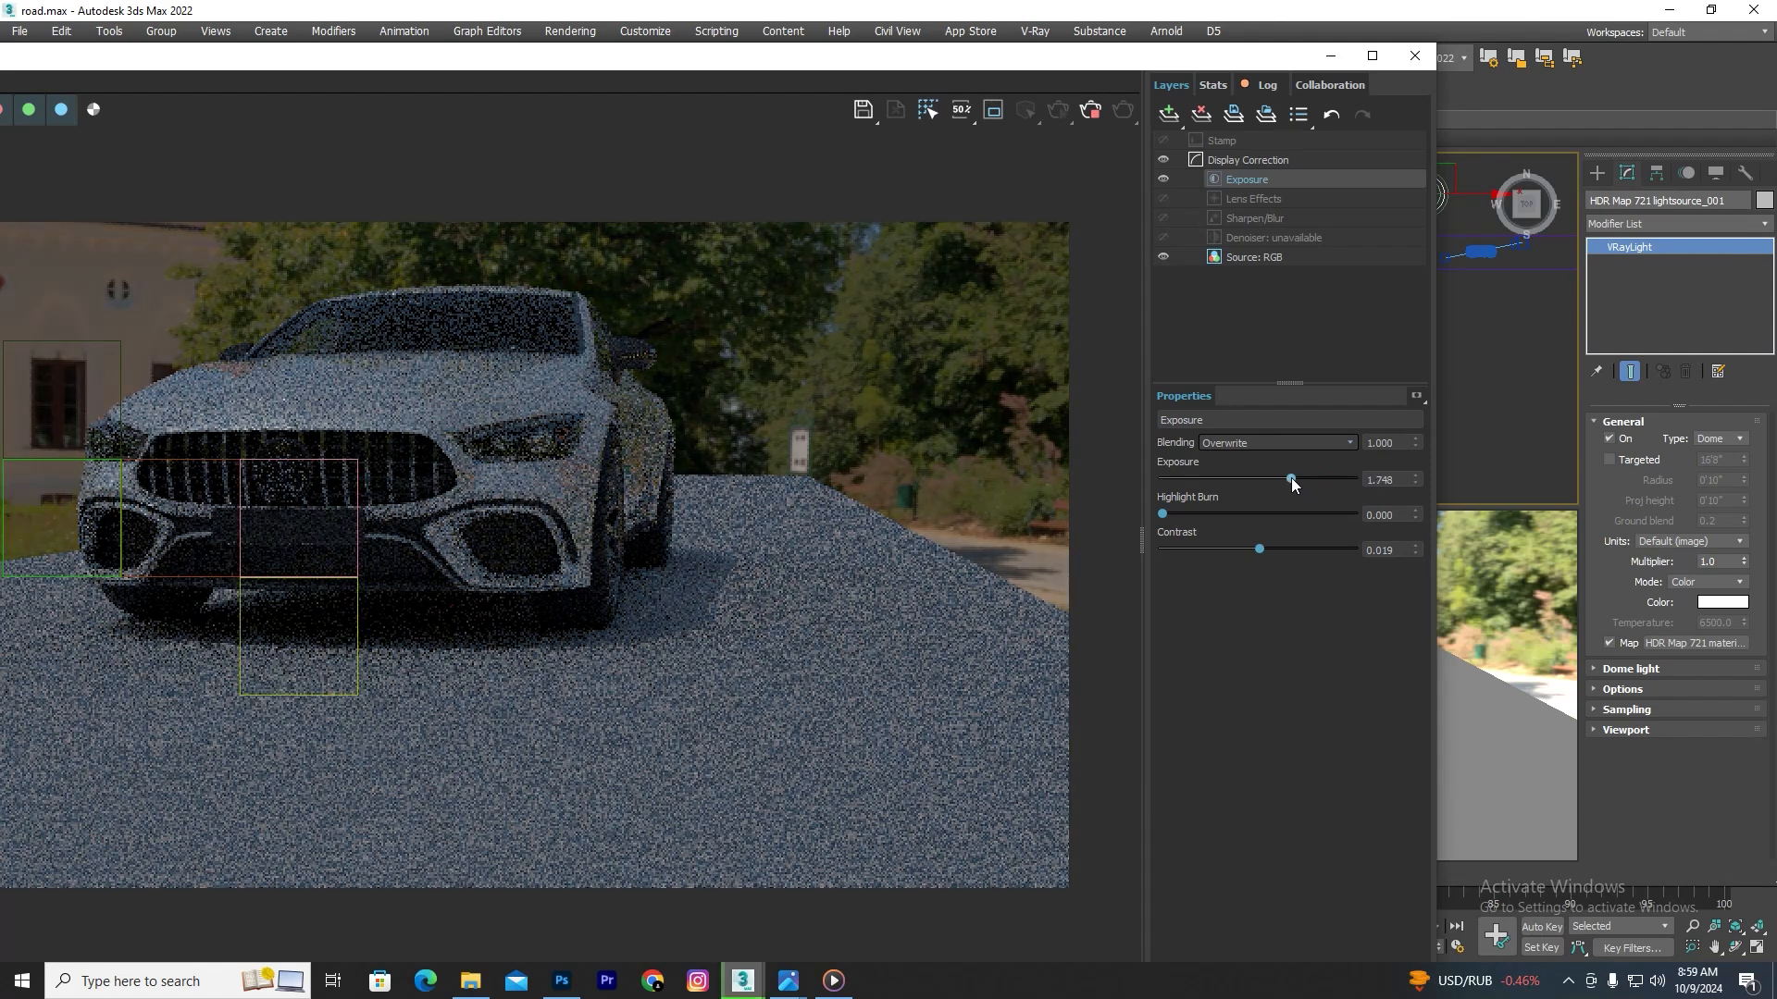
drag(987, 58, 1051, 90)
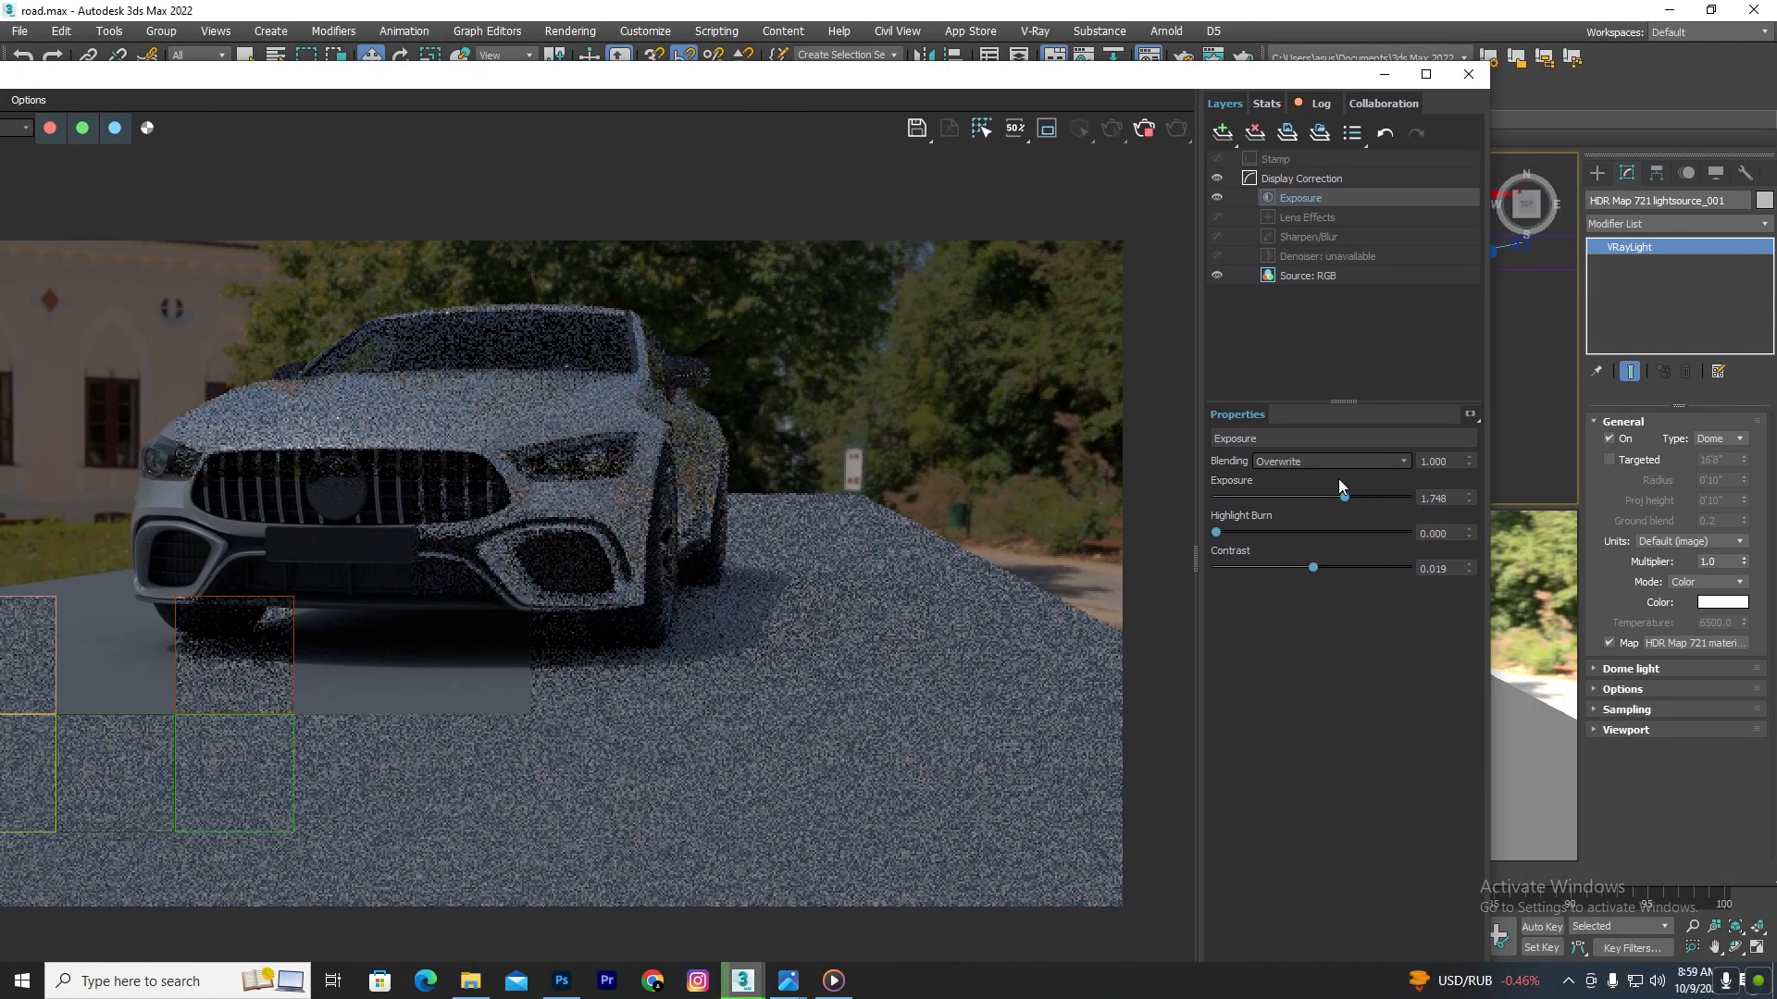
drag(1349, 497, 1386, 502)
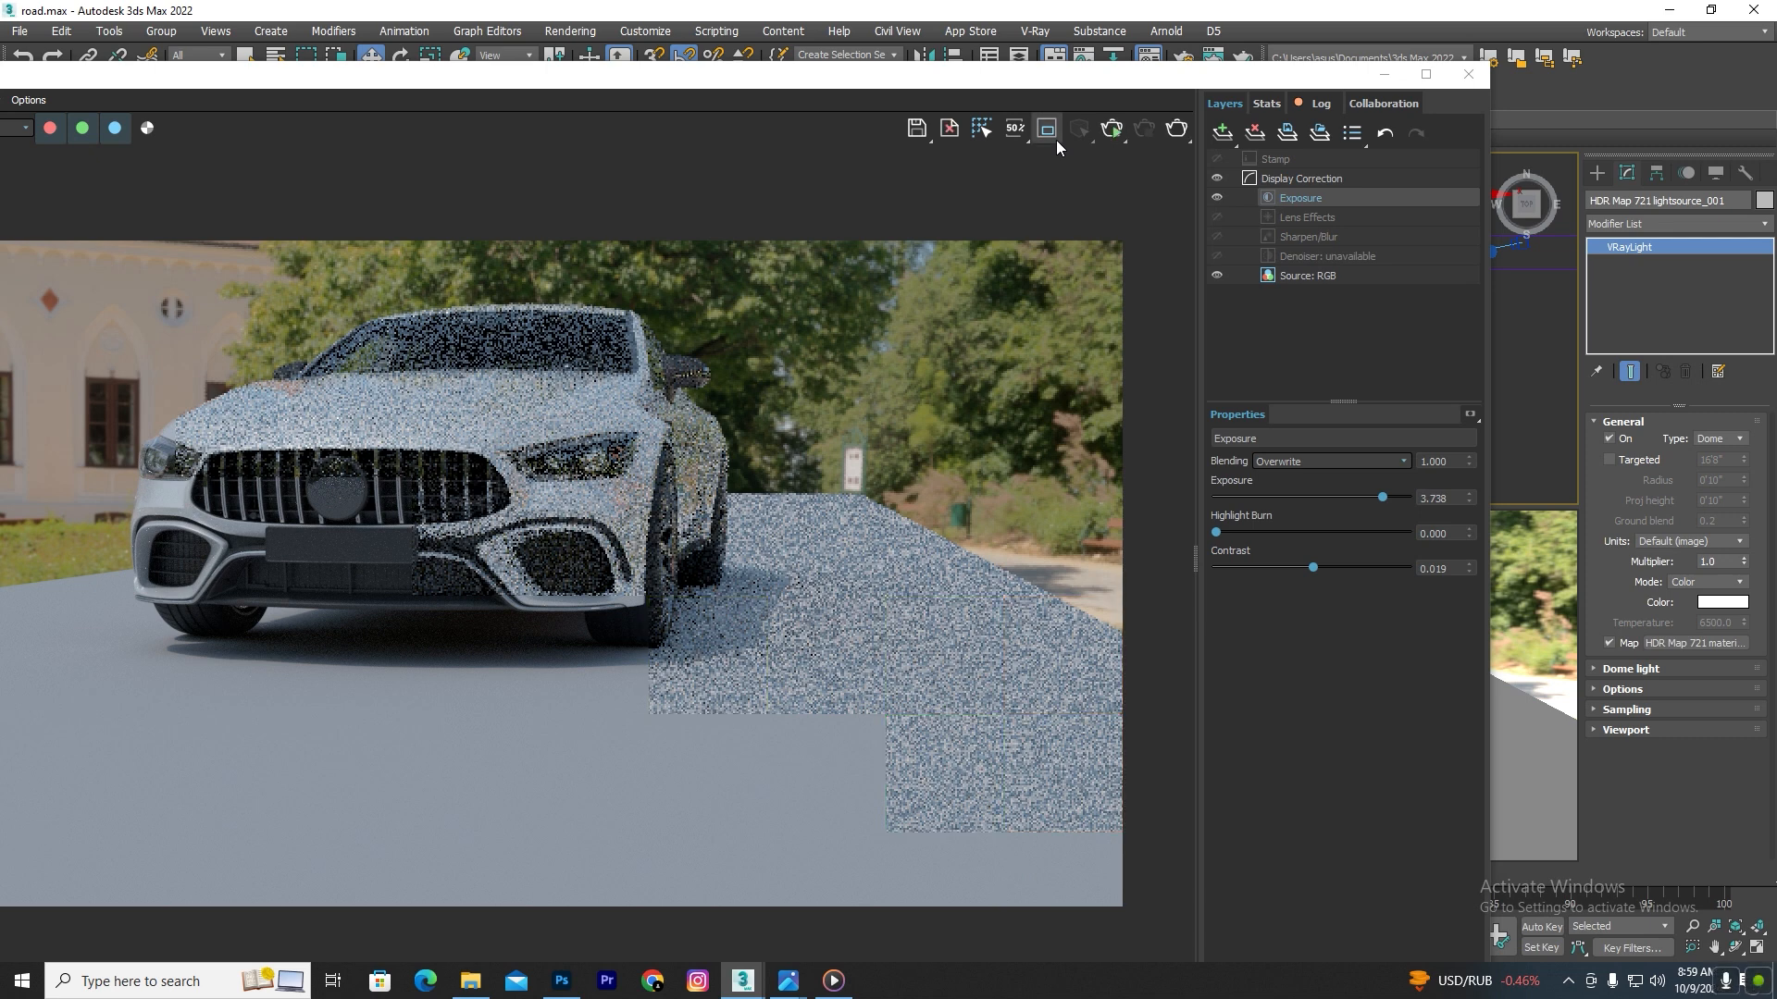
Step: Start interactive rendering, then move and narrow the frame buffer window to uncover the camera viewport
click(1116, 132)
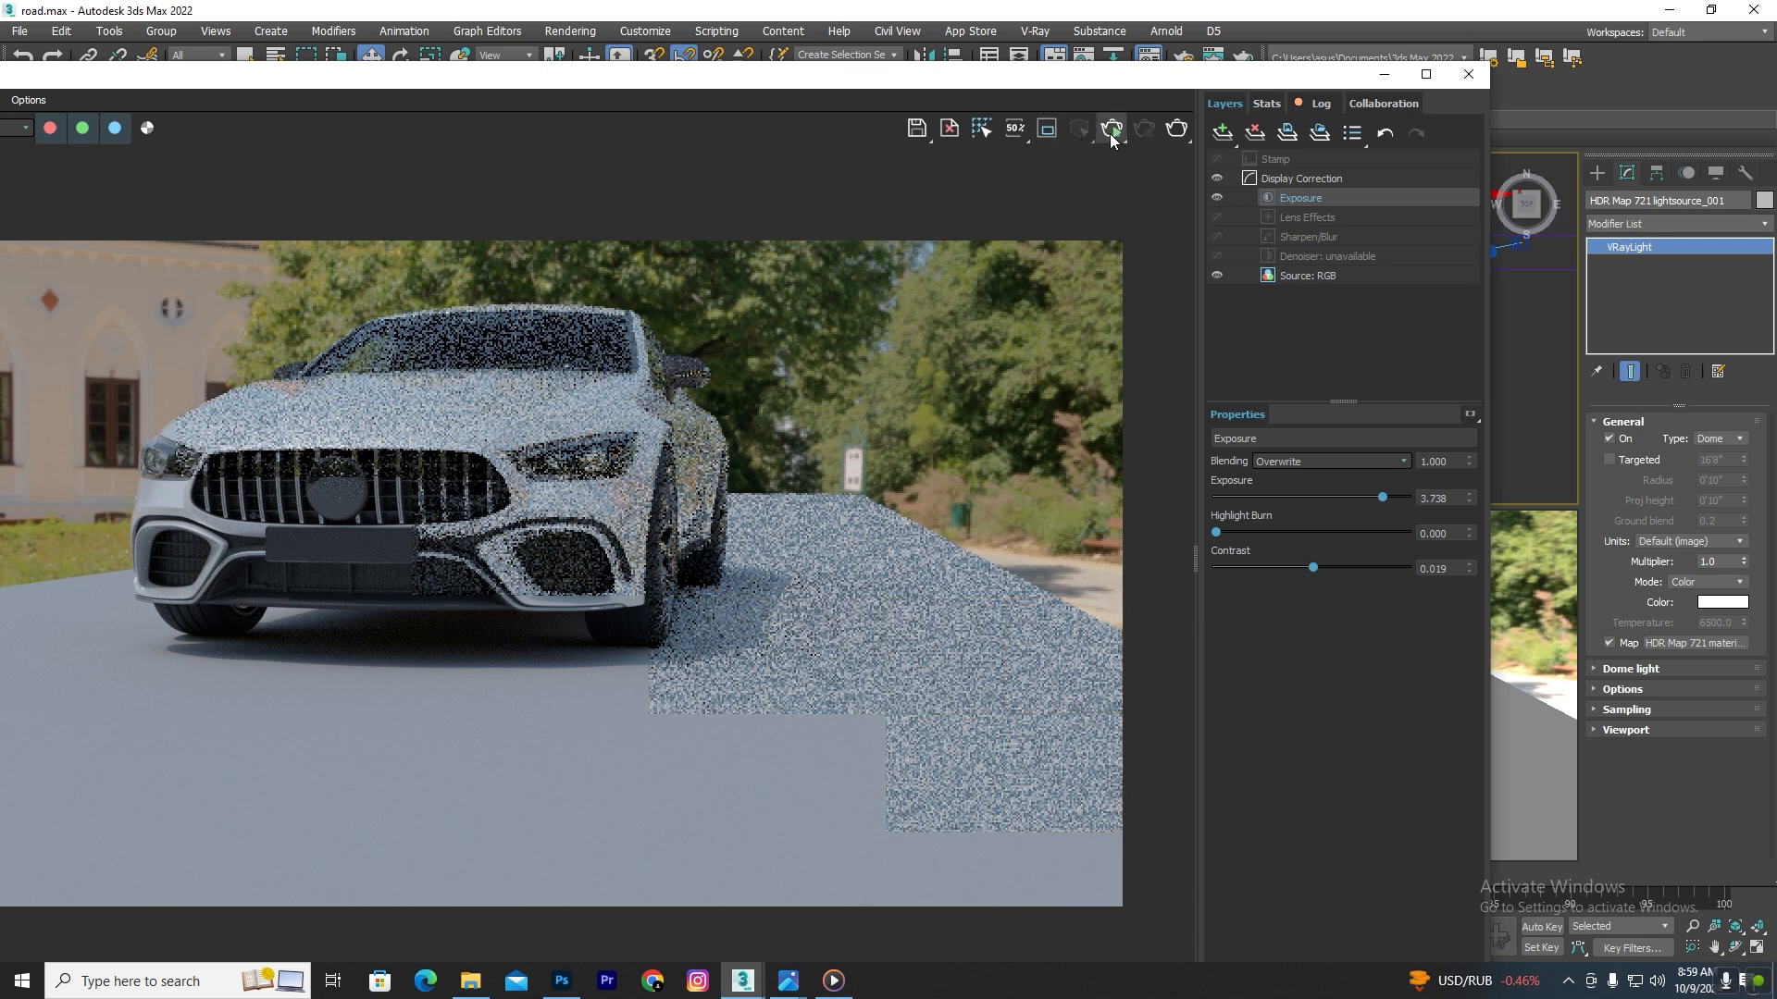
drag(1142, 83, 1455, 97)
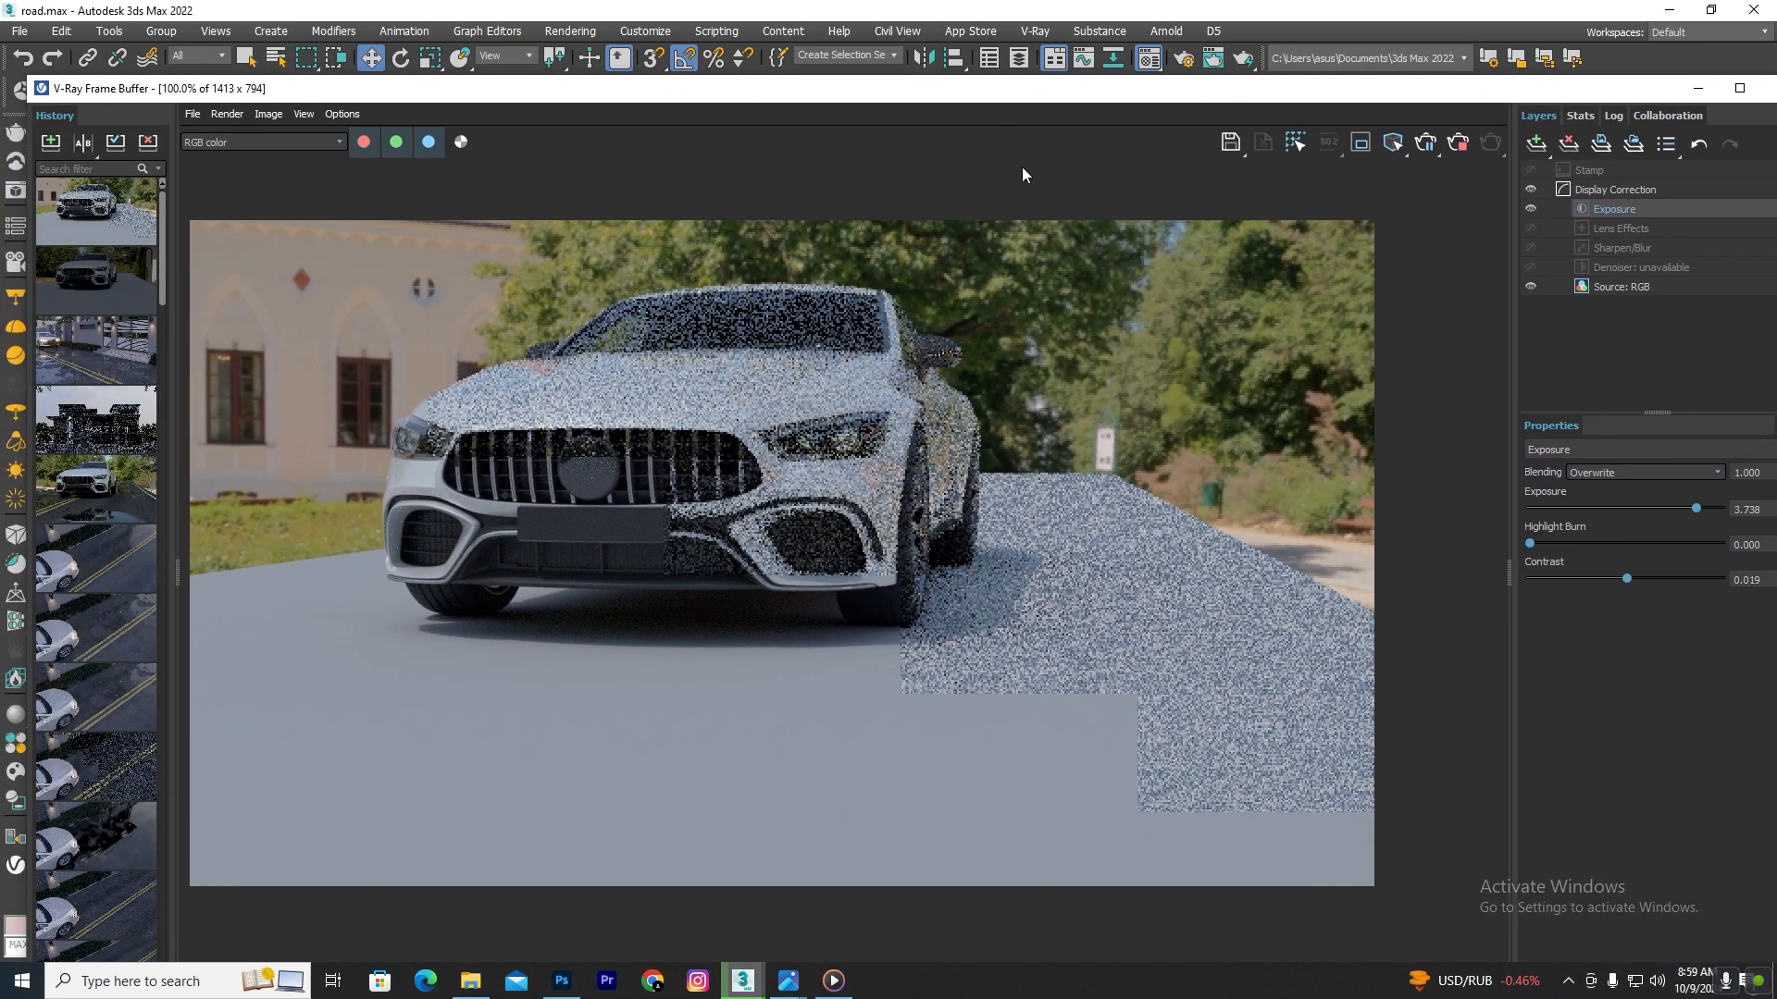
drag(1575, 92, 1191, 106)
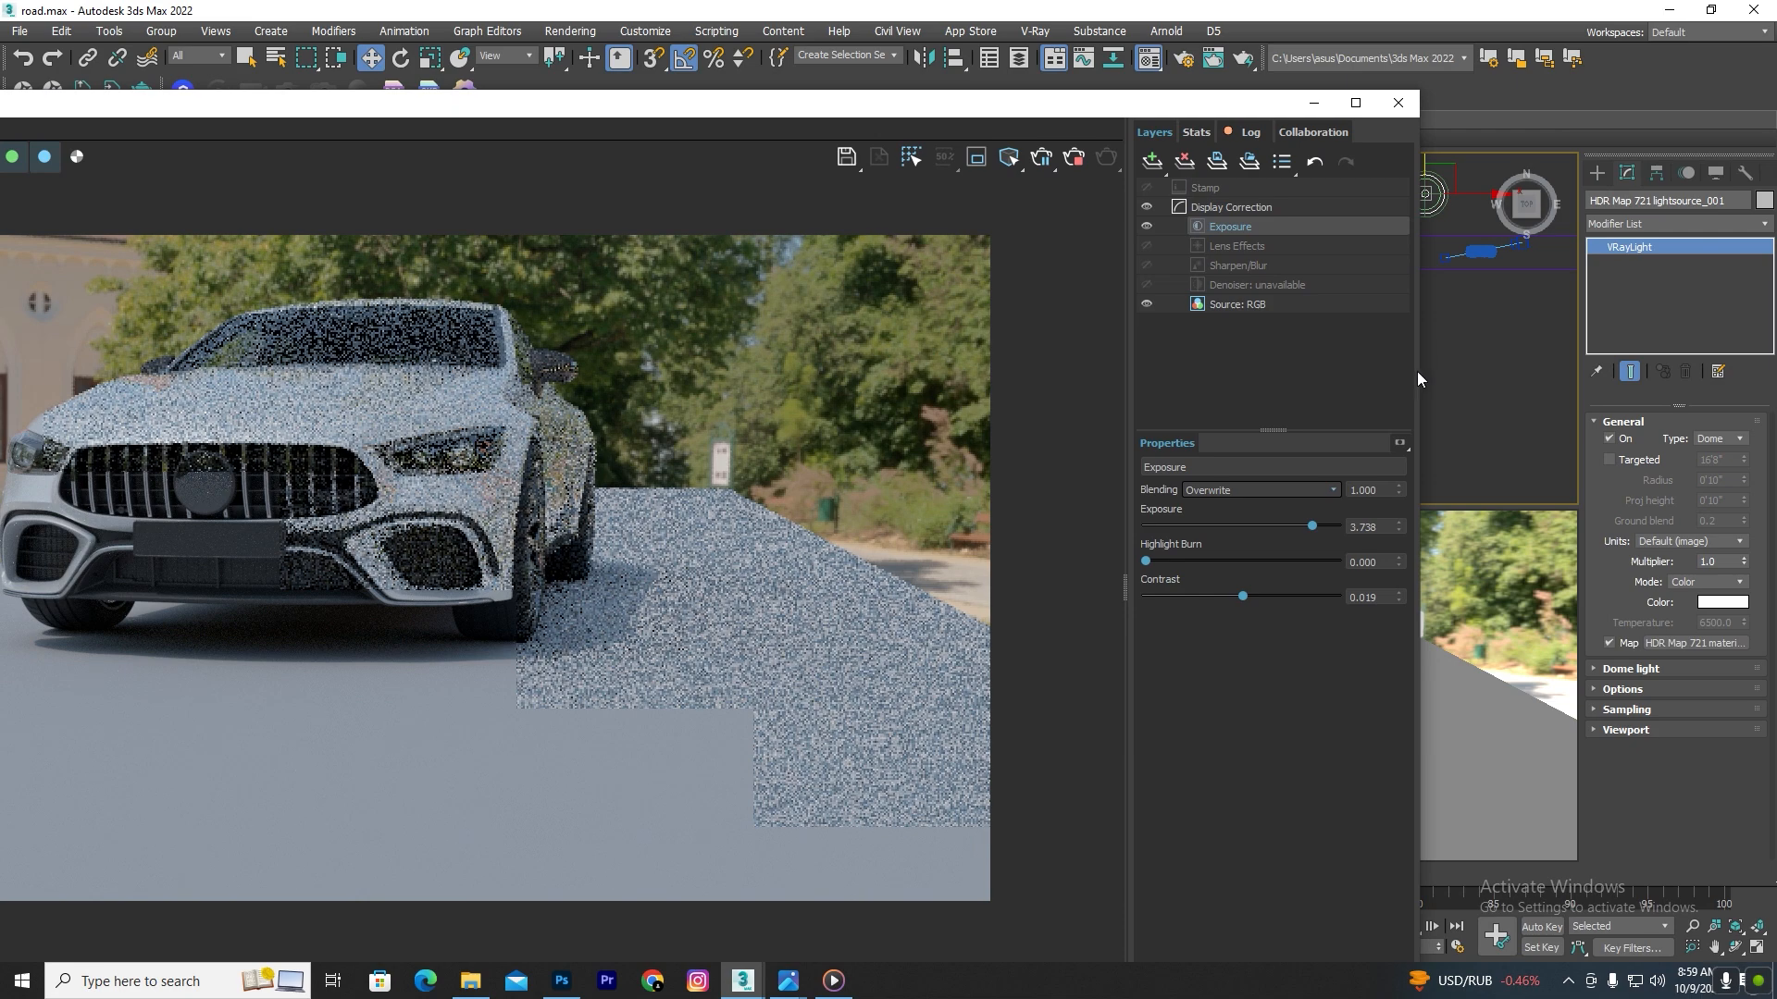
drag(1418, 371, 626, 368)
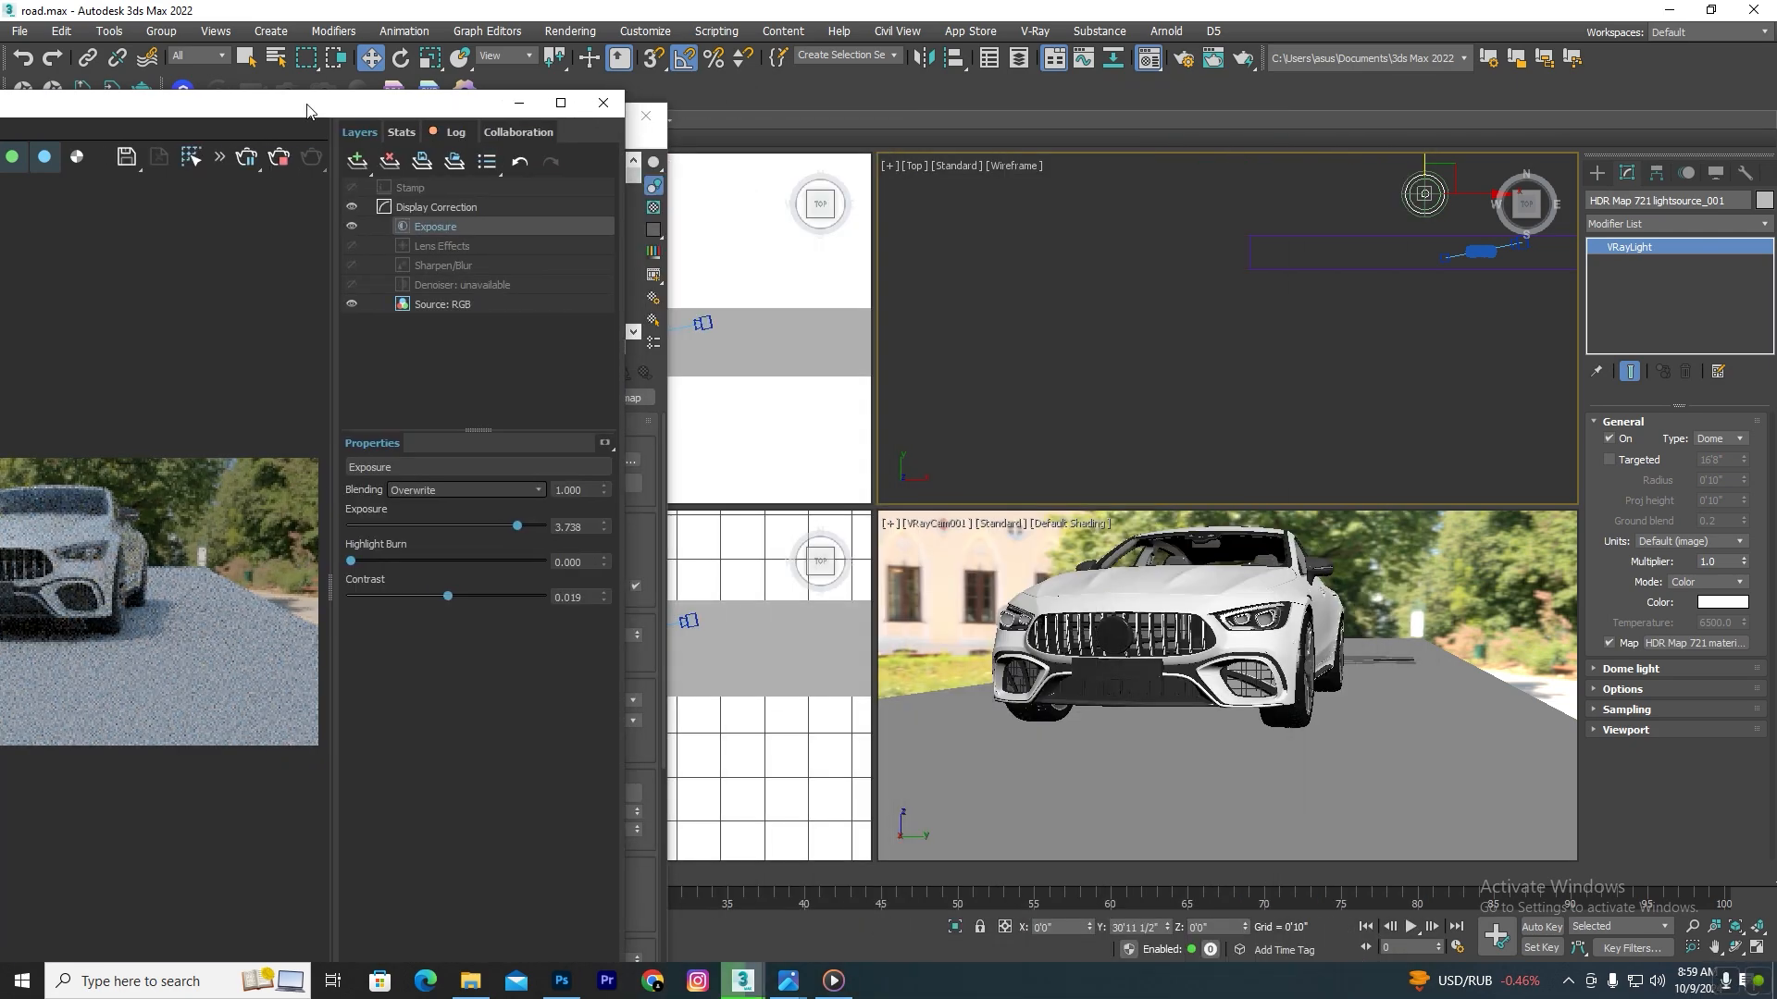
Step: Arrange the frame buffer and material editor windows side by side, and switch the material editor to Slate mode
drag(310, 110, 1349, 105)
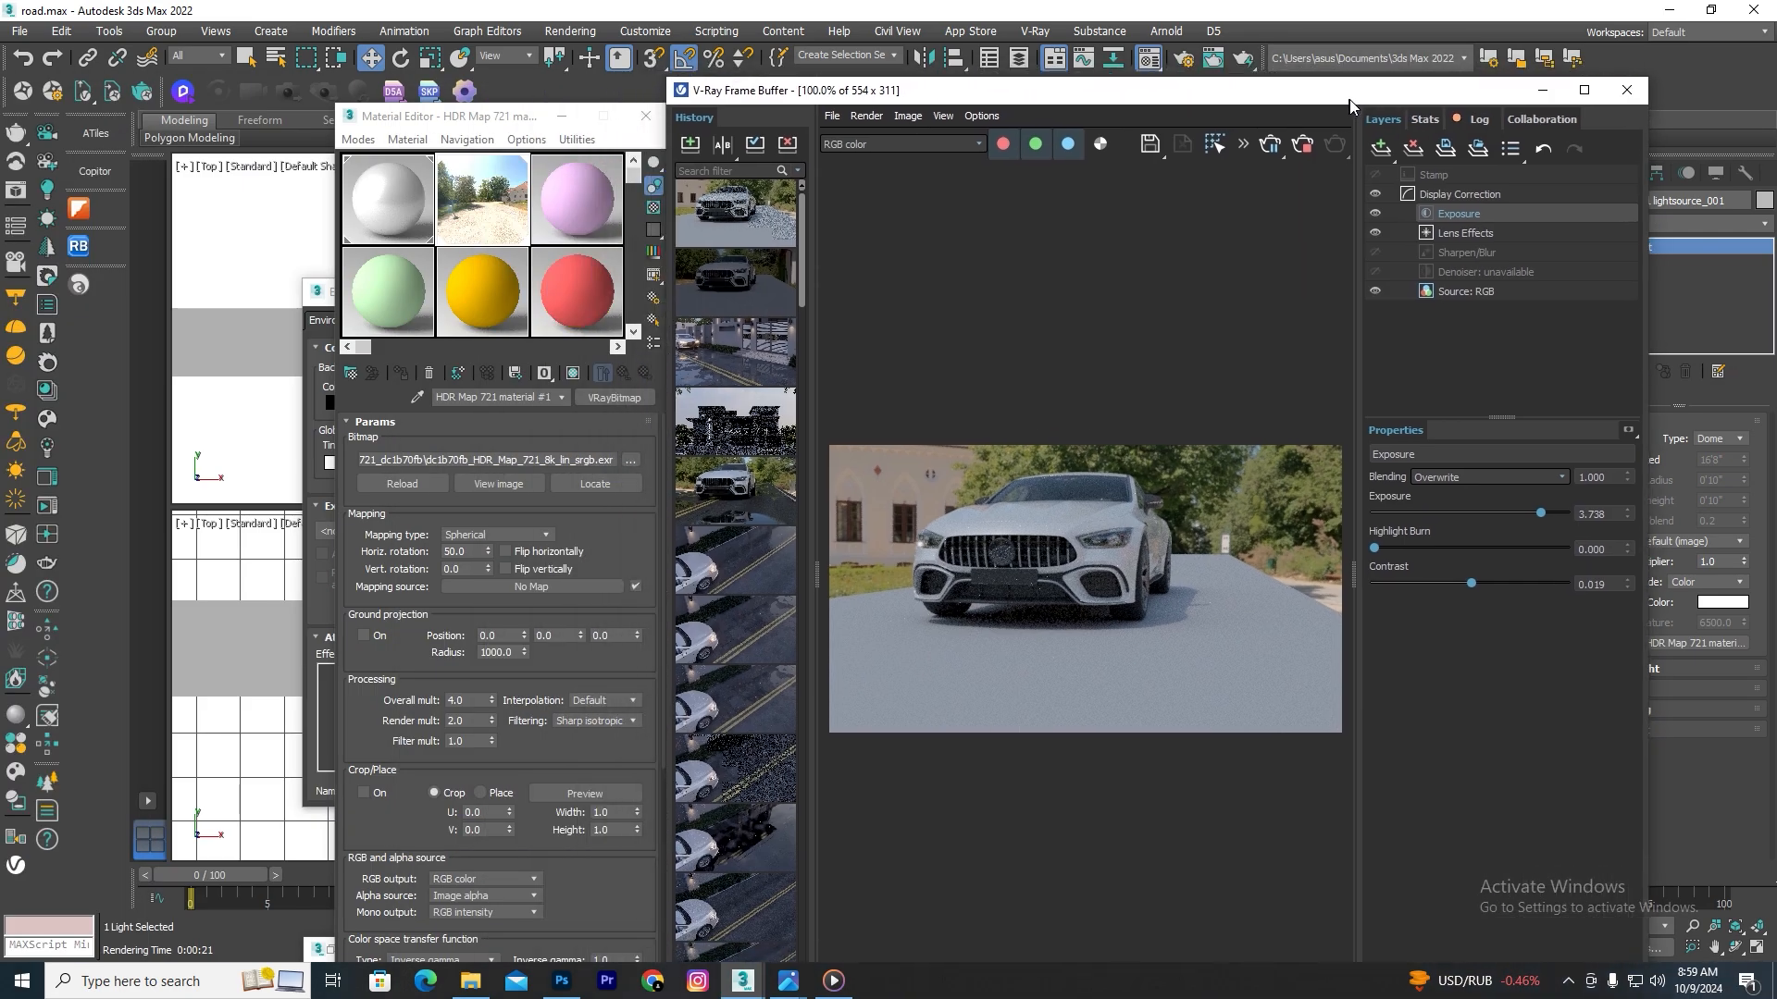
drag(546, 116, 390, 69)
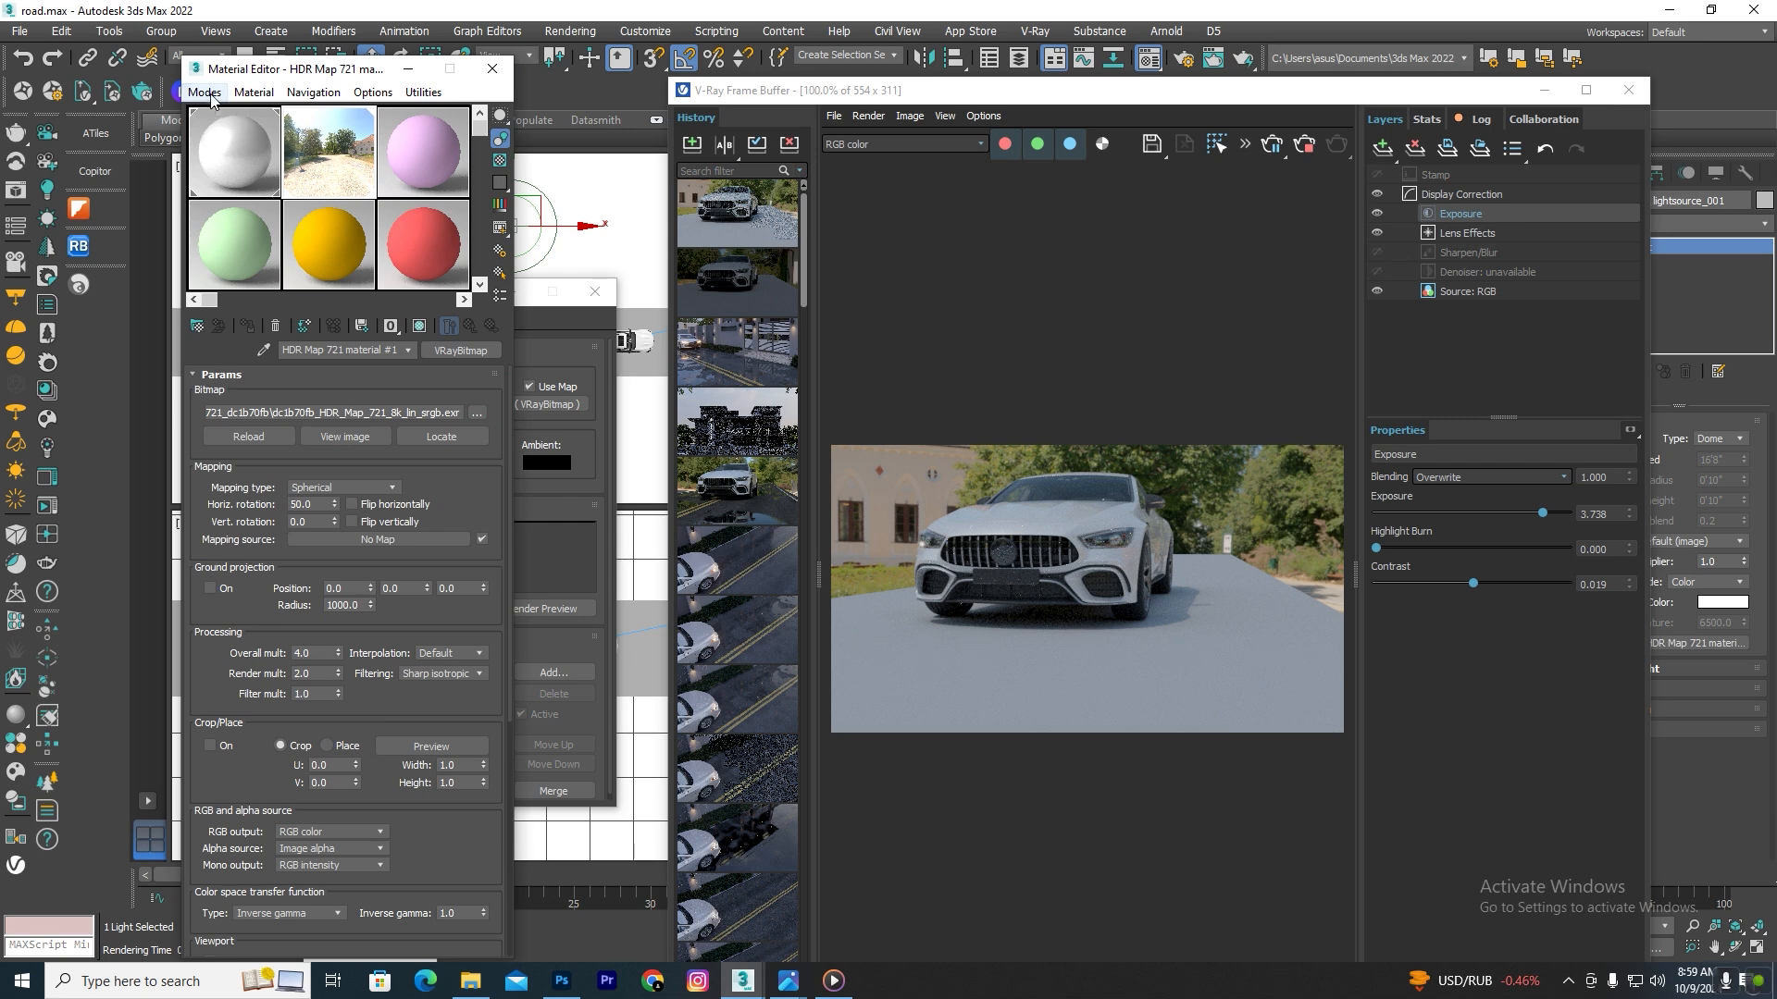
click(211, 99)
click(245, 138)
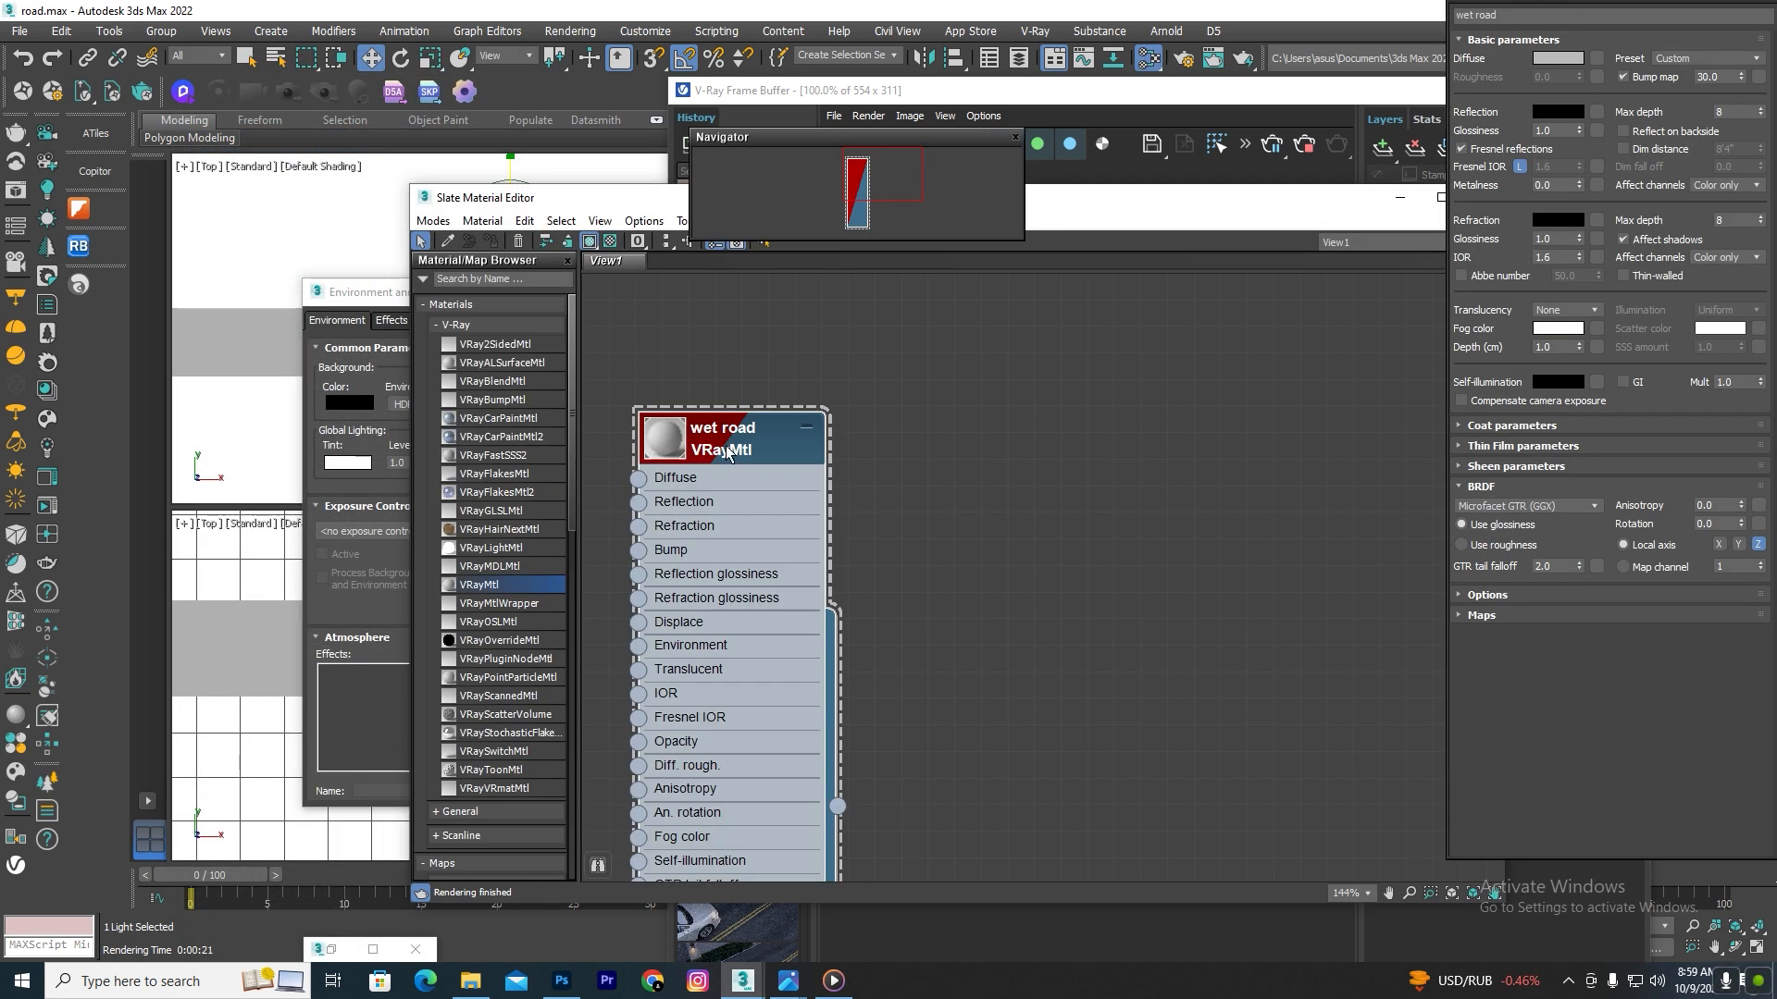
Step: Add a VRayBitmap map to the Diffuse input of the wet road material
middle_drag(848, 463, 1371, 334)
scroll(1170, 352, up, 3)
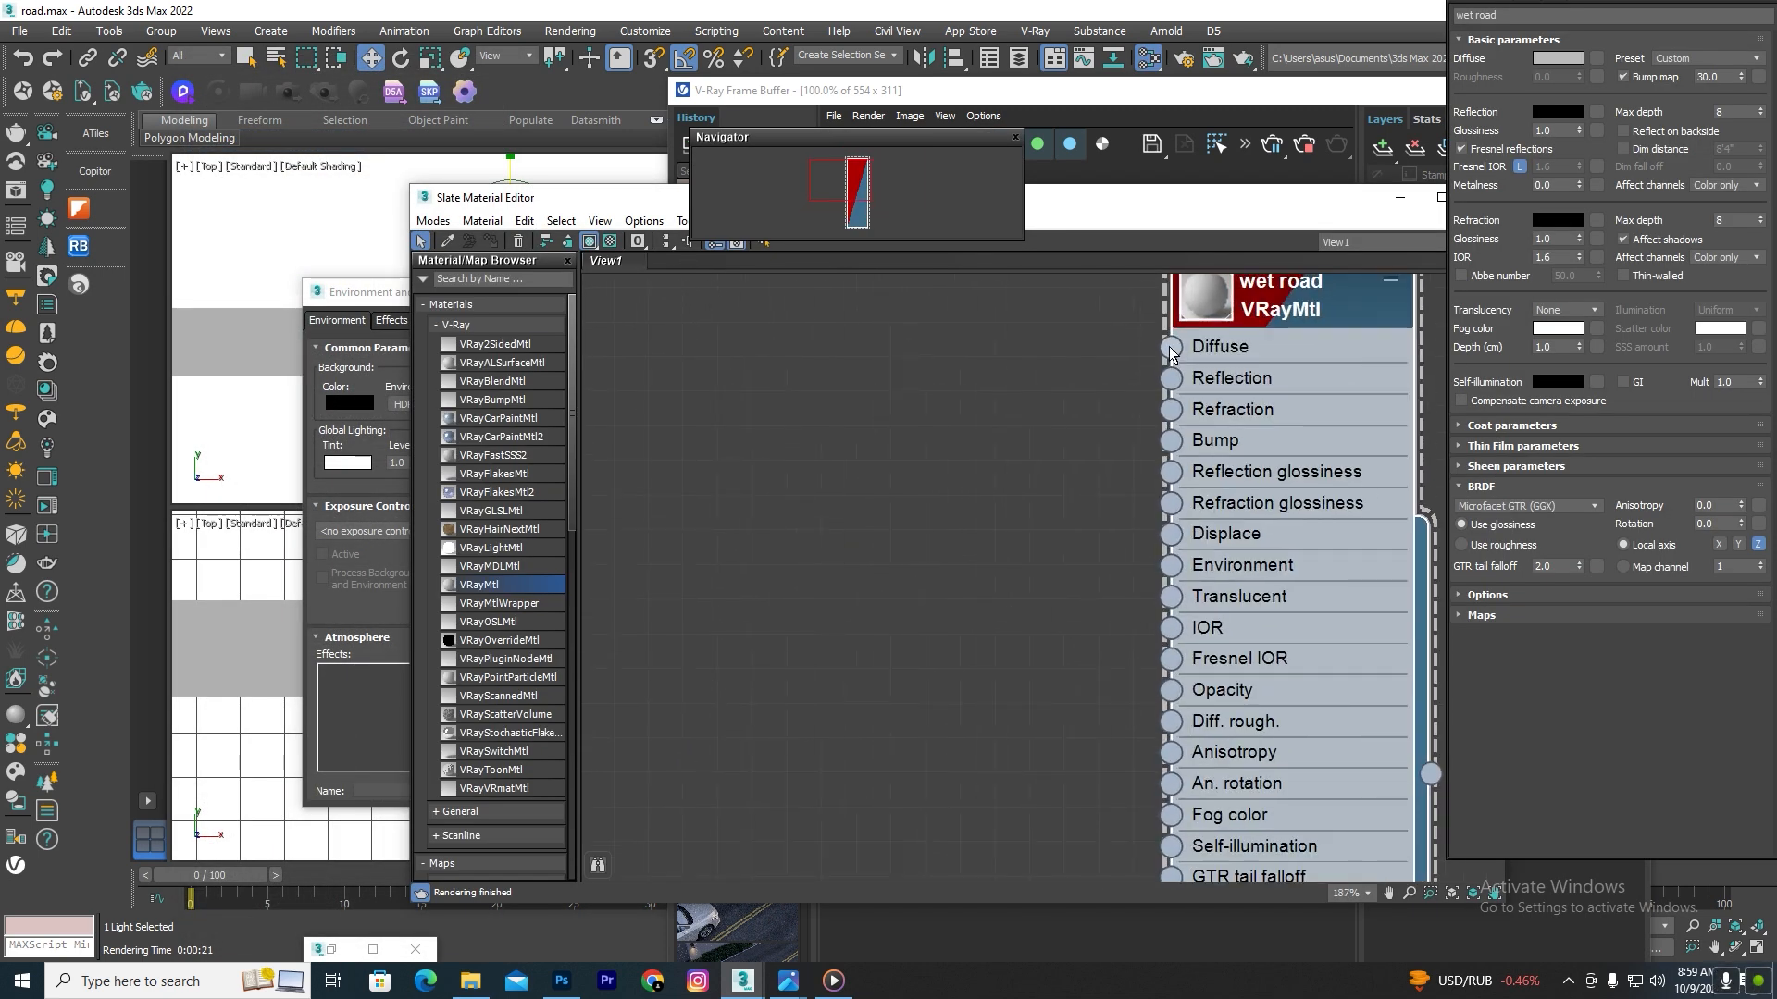
drag(1171, 352, 843, 510)
mouse_move(907, 523)
mouse_move(1024, 528)
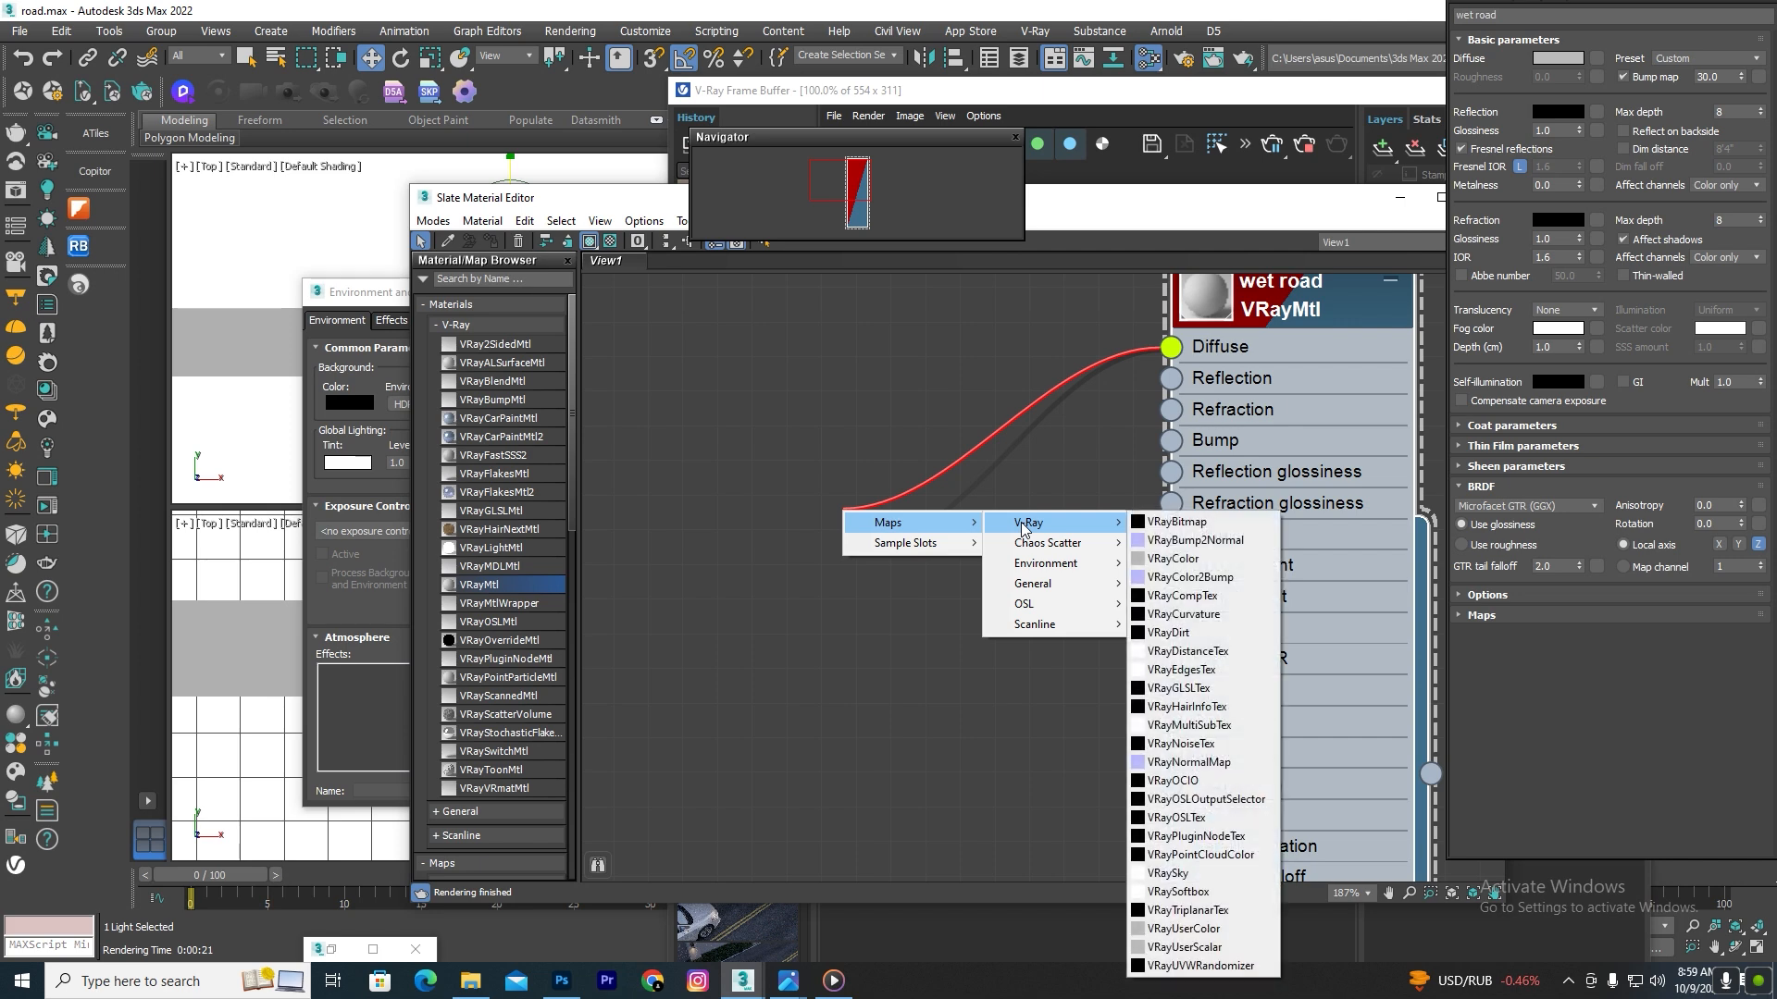
click(1177, 522)
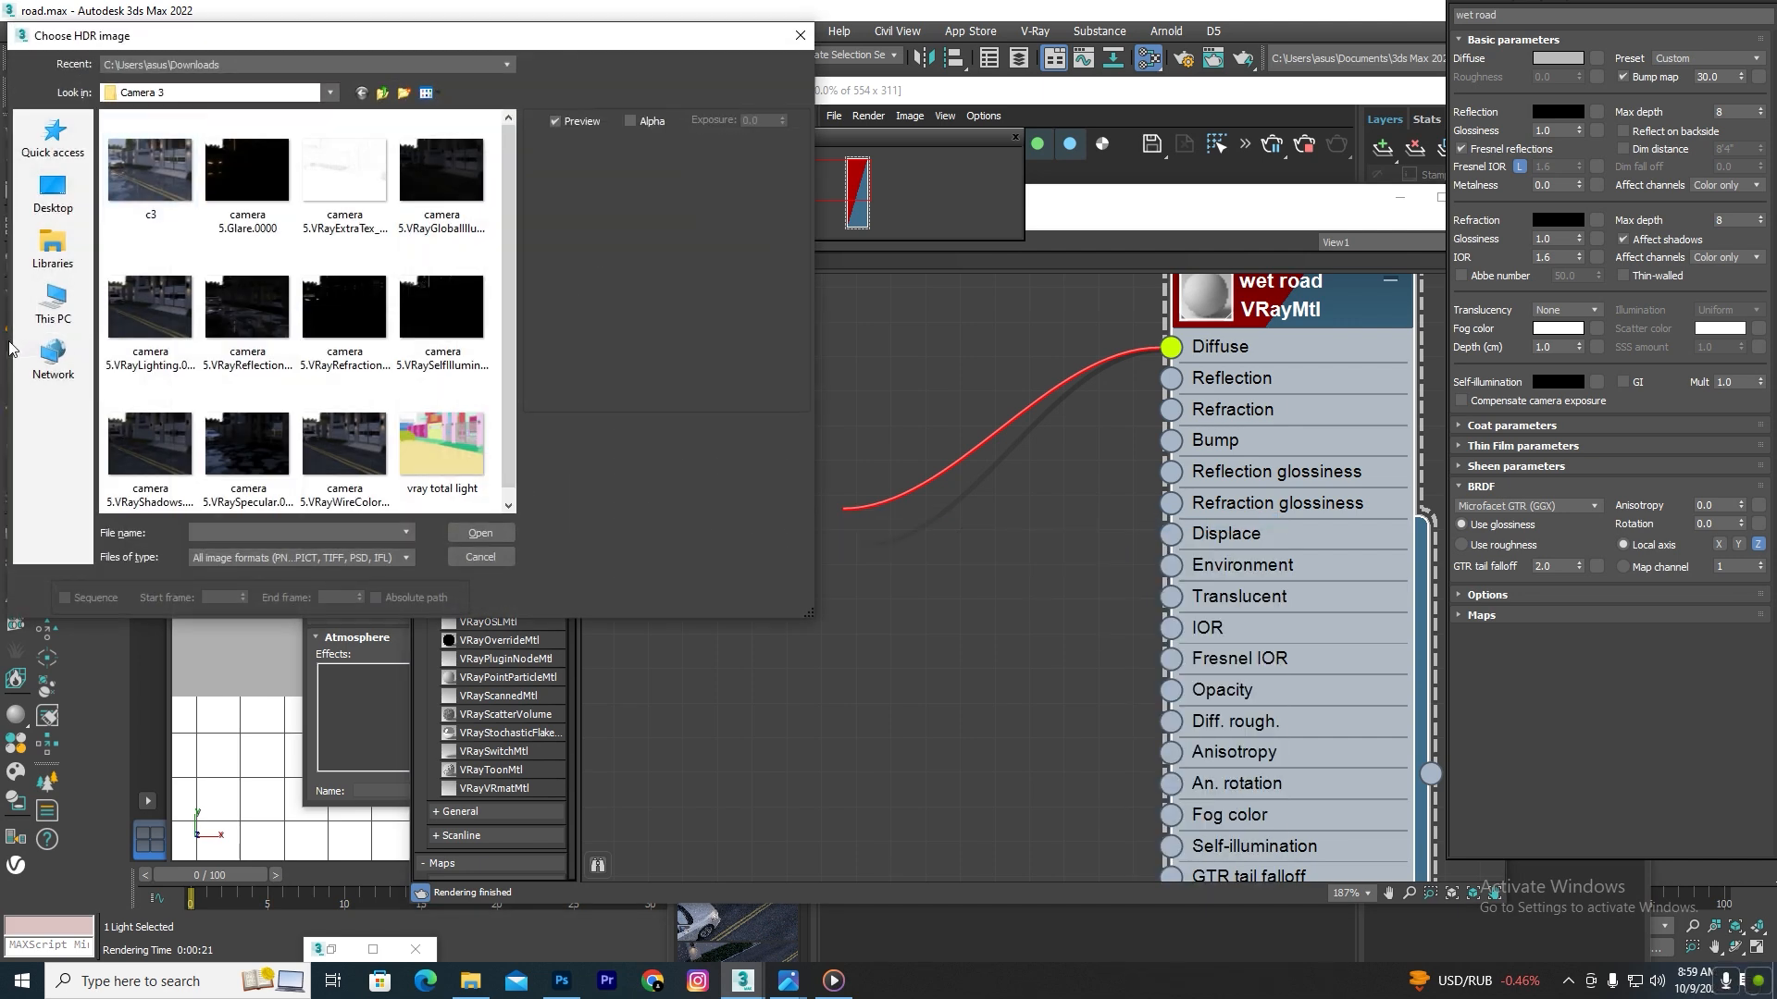
Step: Load the image 175_Highway road PBR texture-seamless from the Road Pbr texturs folder on drive D into the diffuse bitmap
click(52, 301)
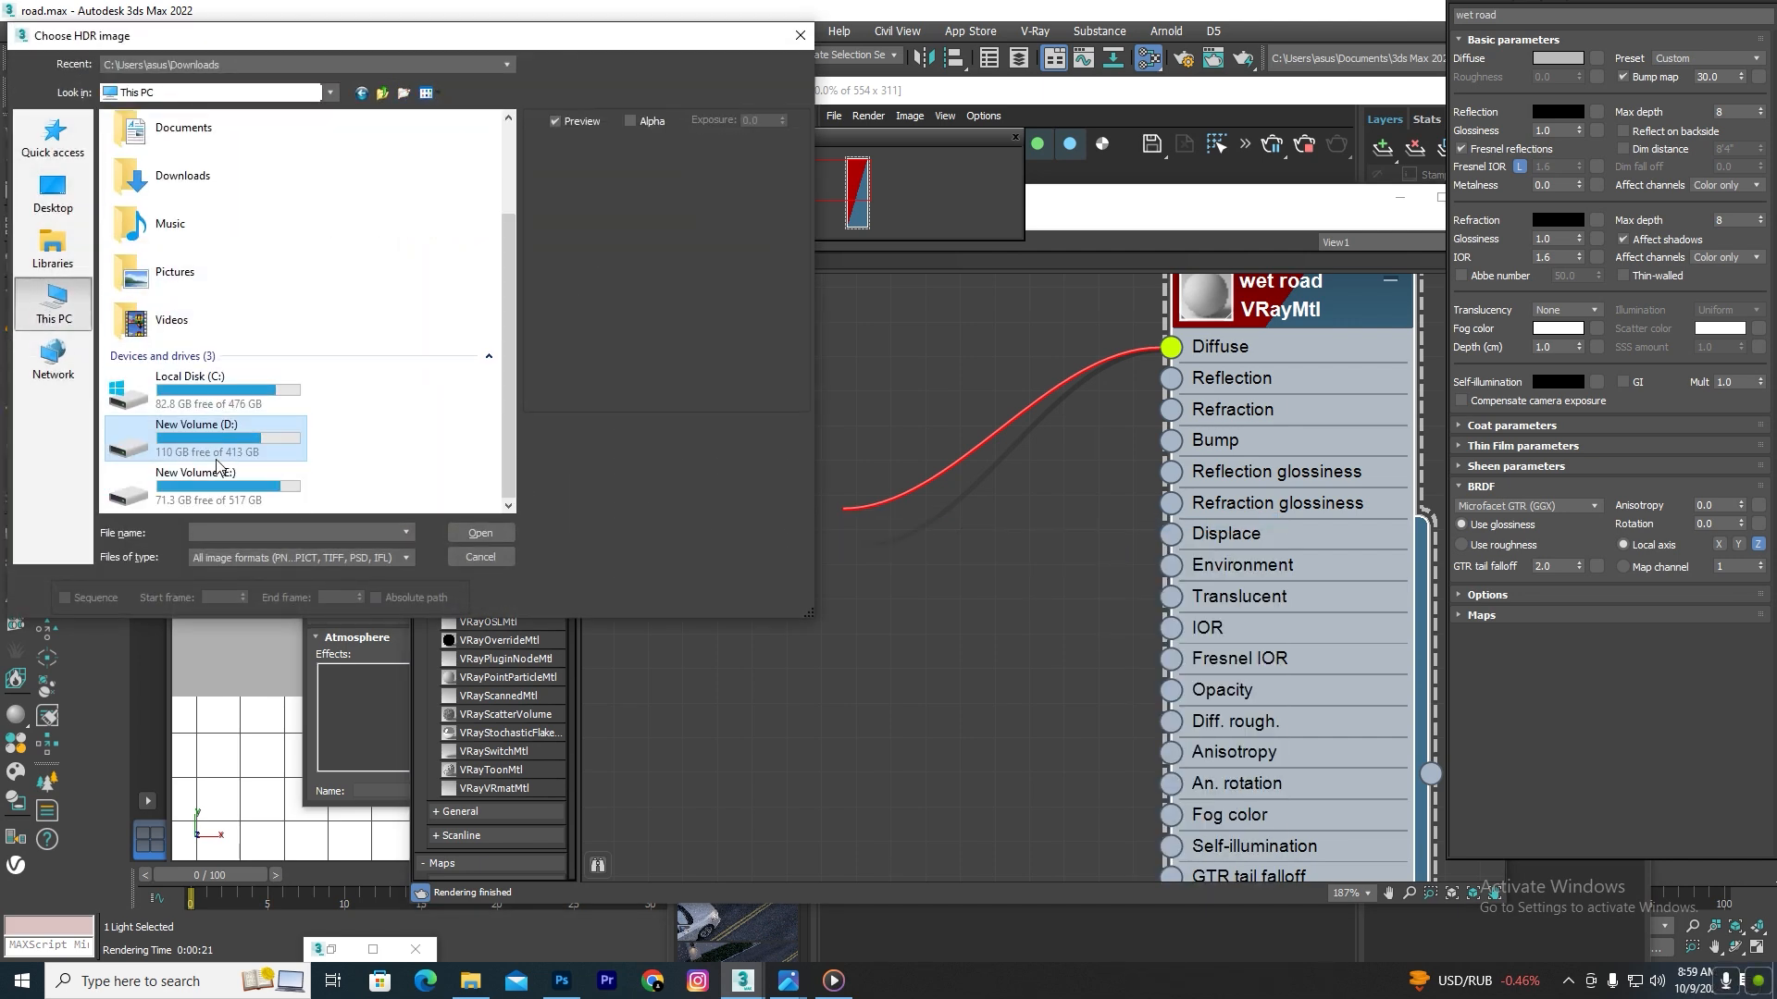
double_click(216, 462)
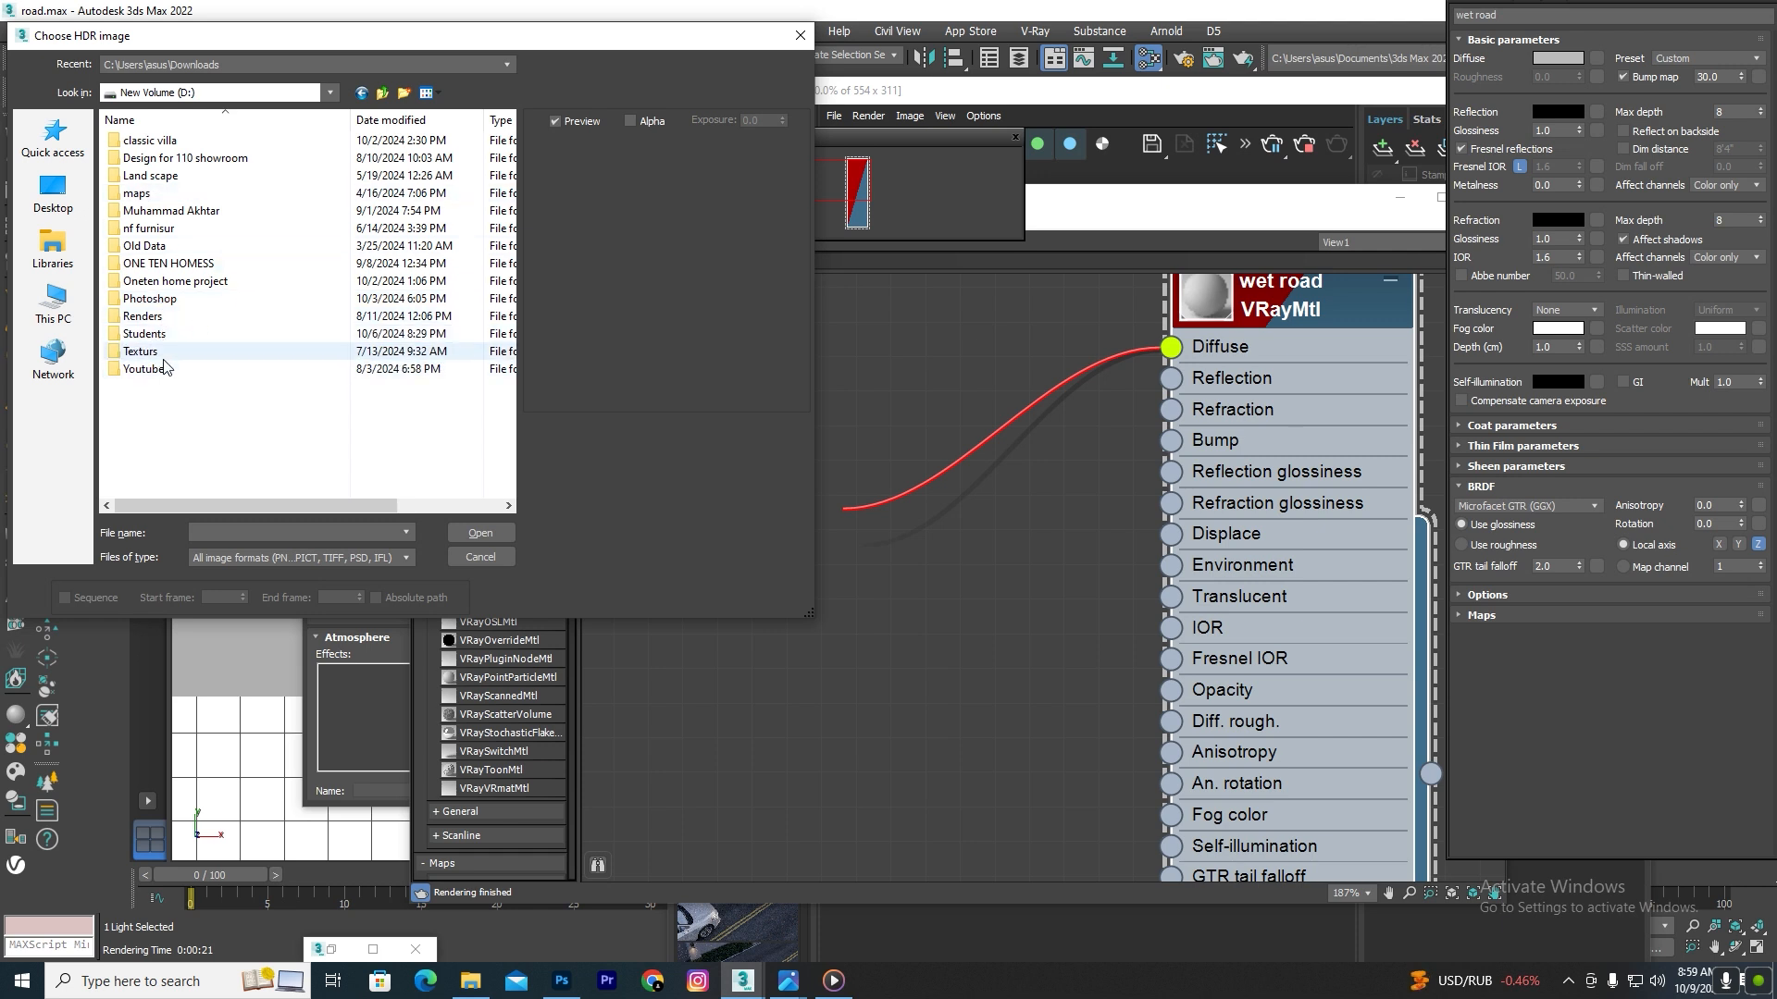
double_click(148, 352)
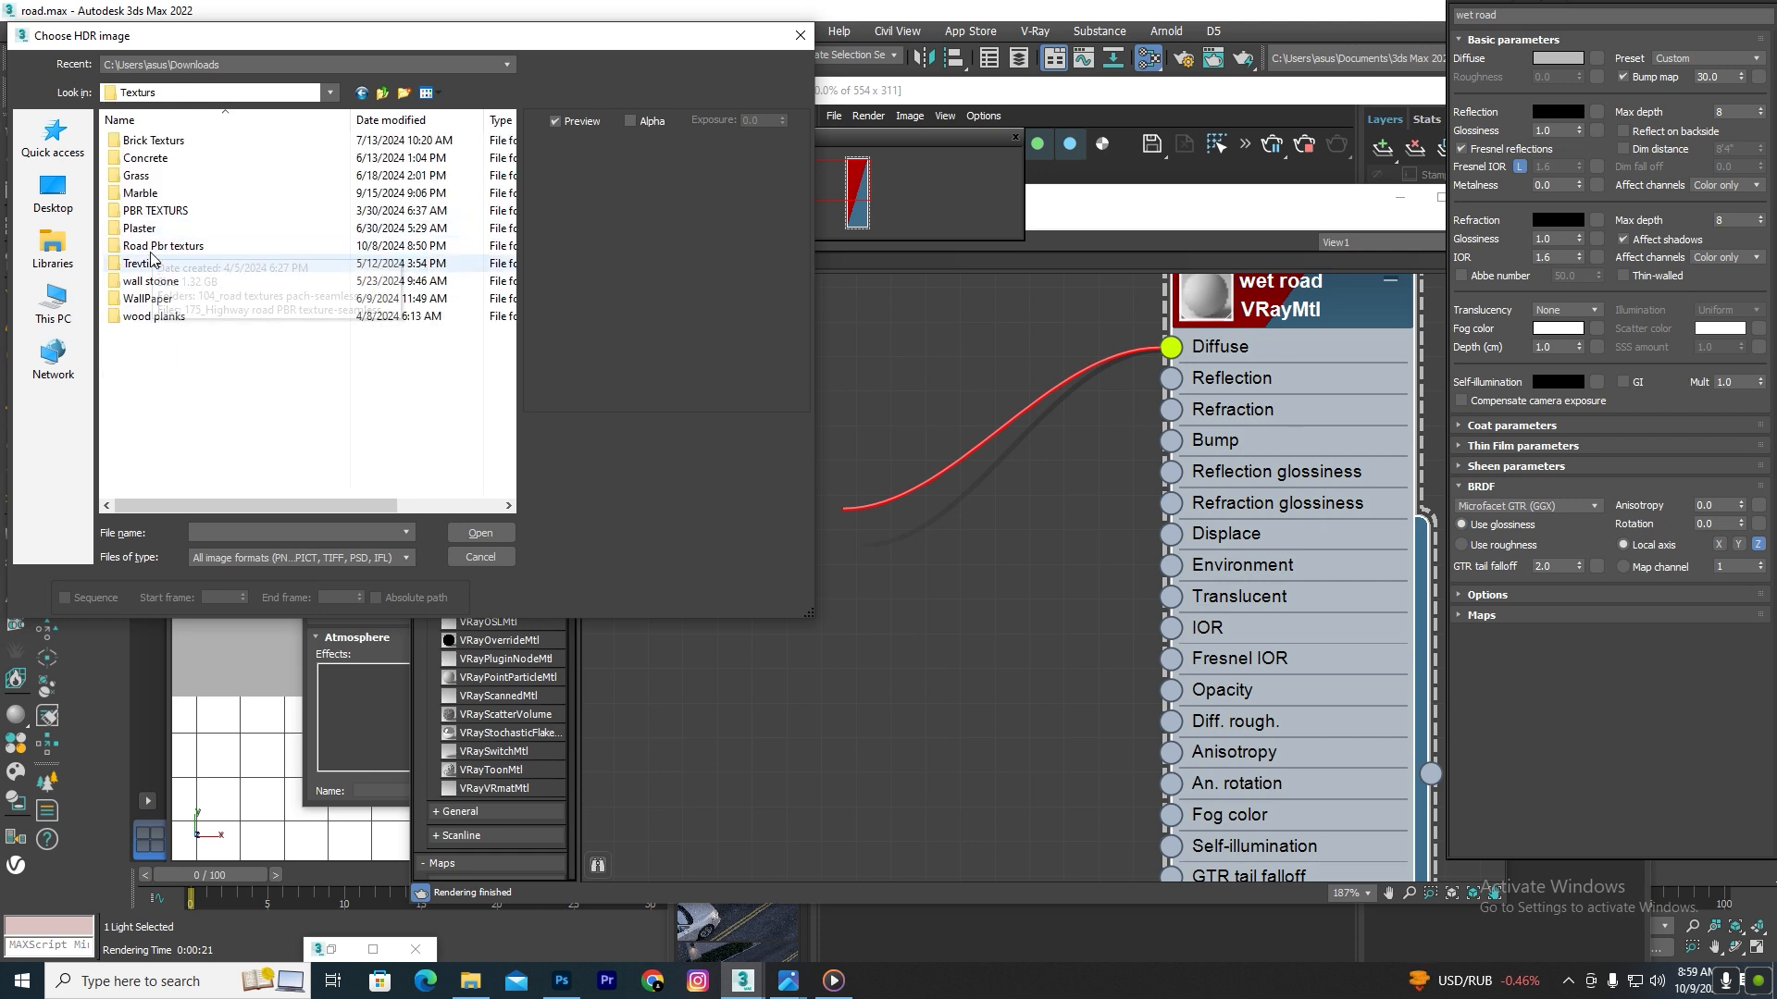
double_click(153, 248)
click(260, 189)
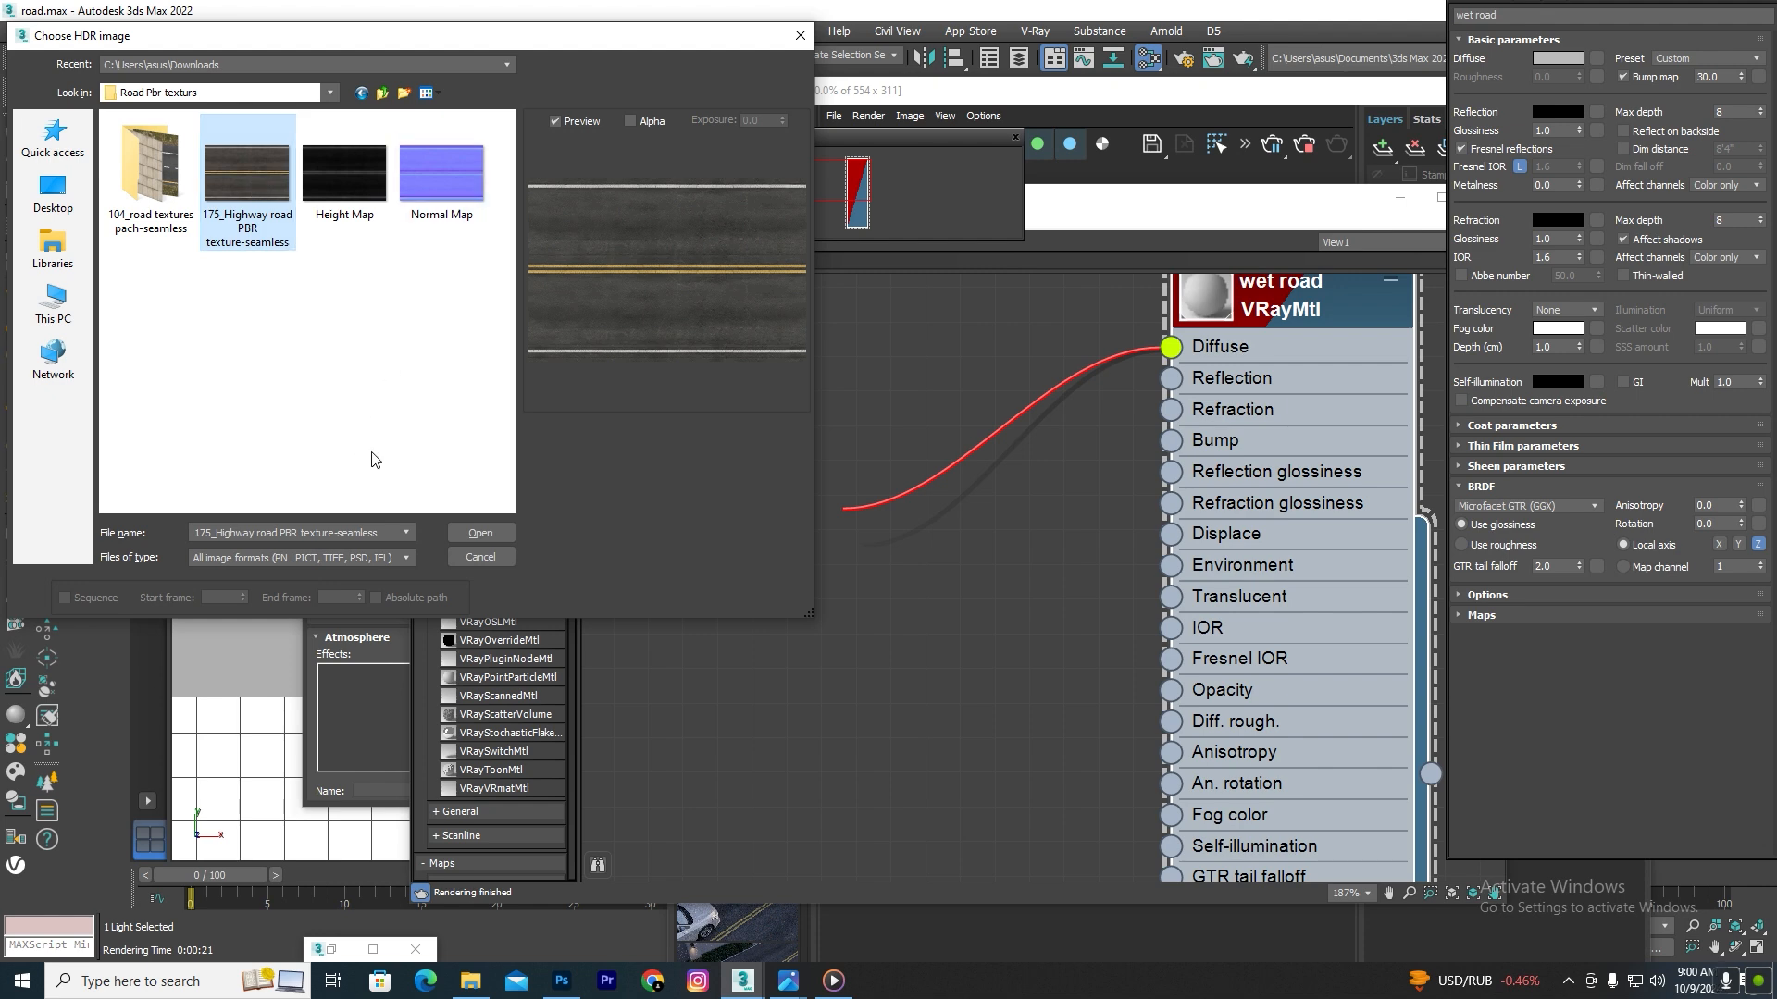
click(478, 533)
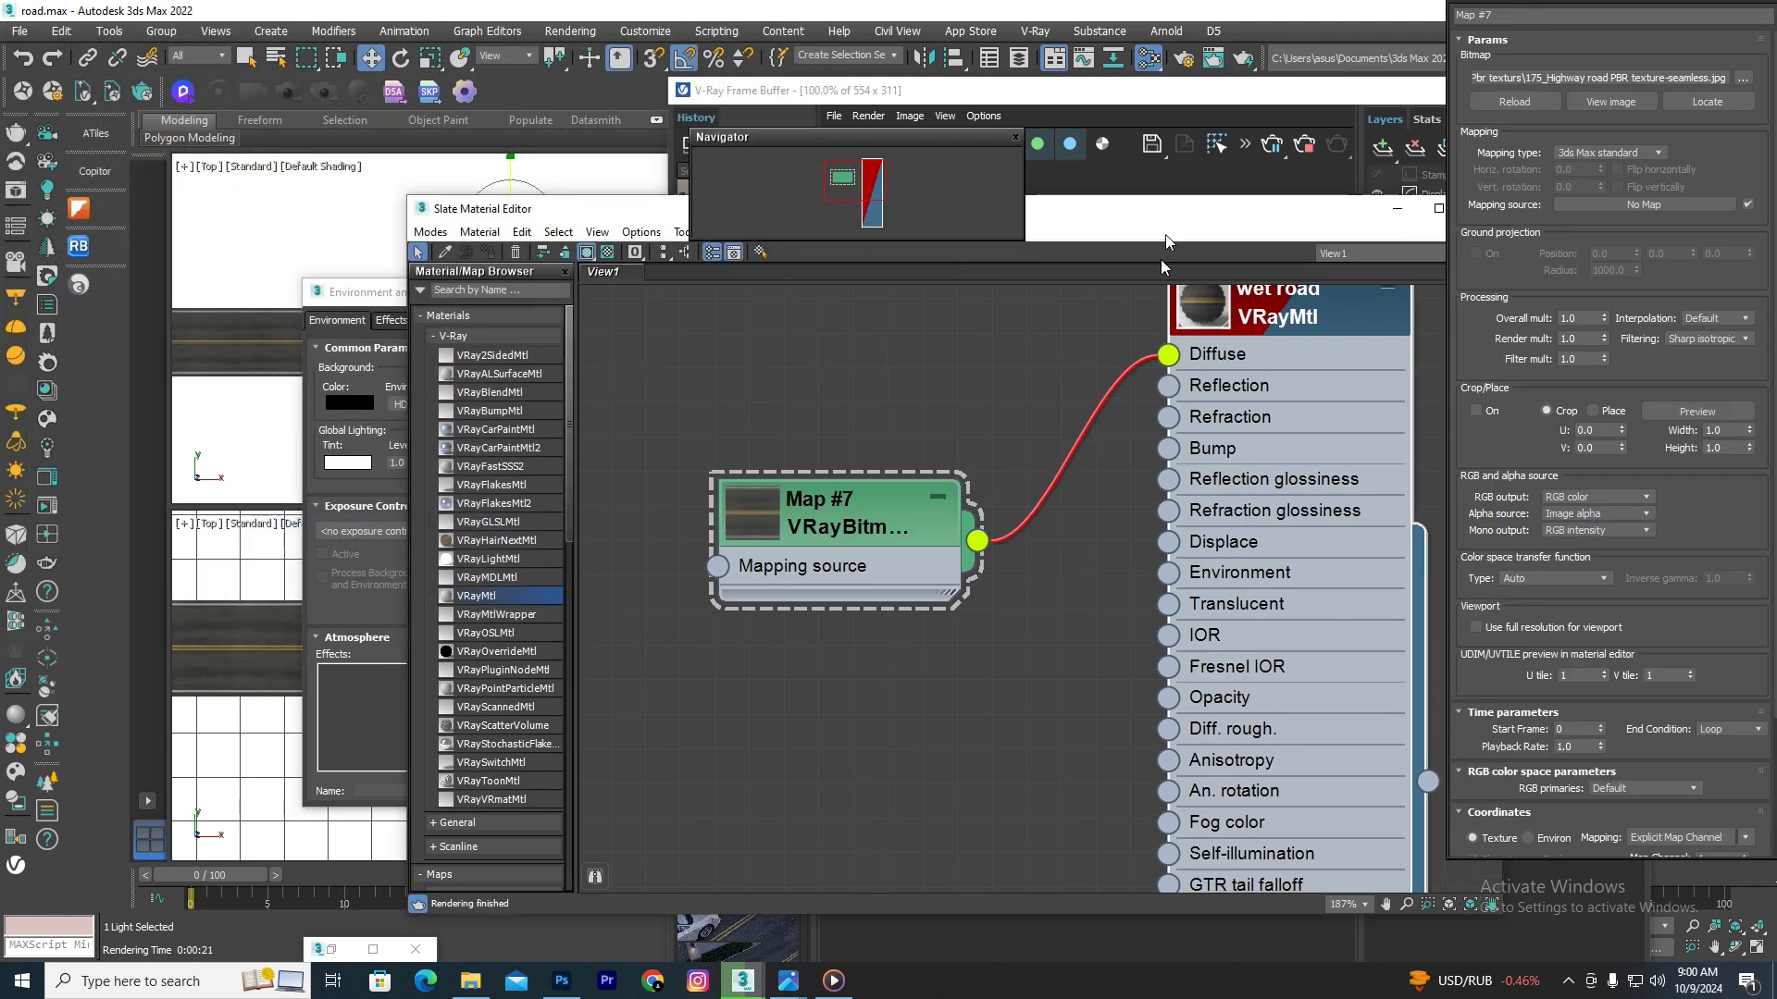
Step: Move the Slate Material Editor aside and inspect the road texture in the interactive render
drag(1164, 243, 502, 266)
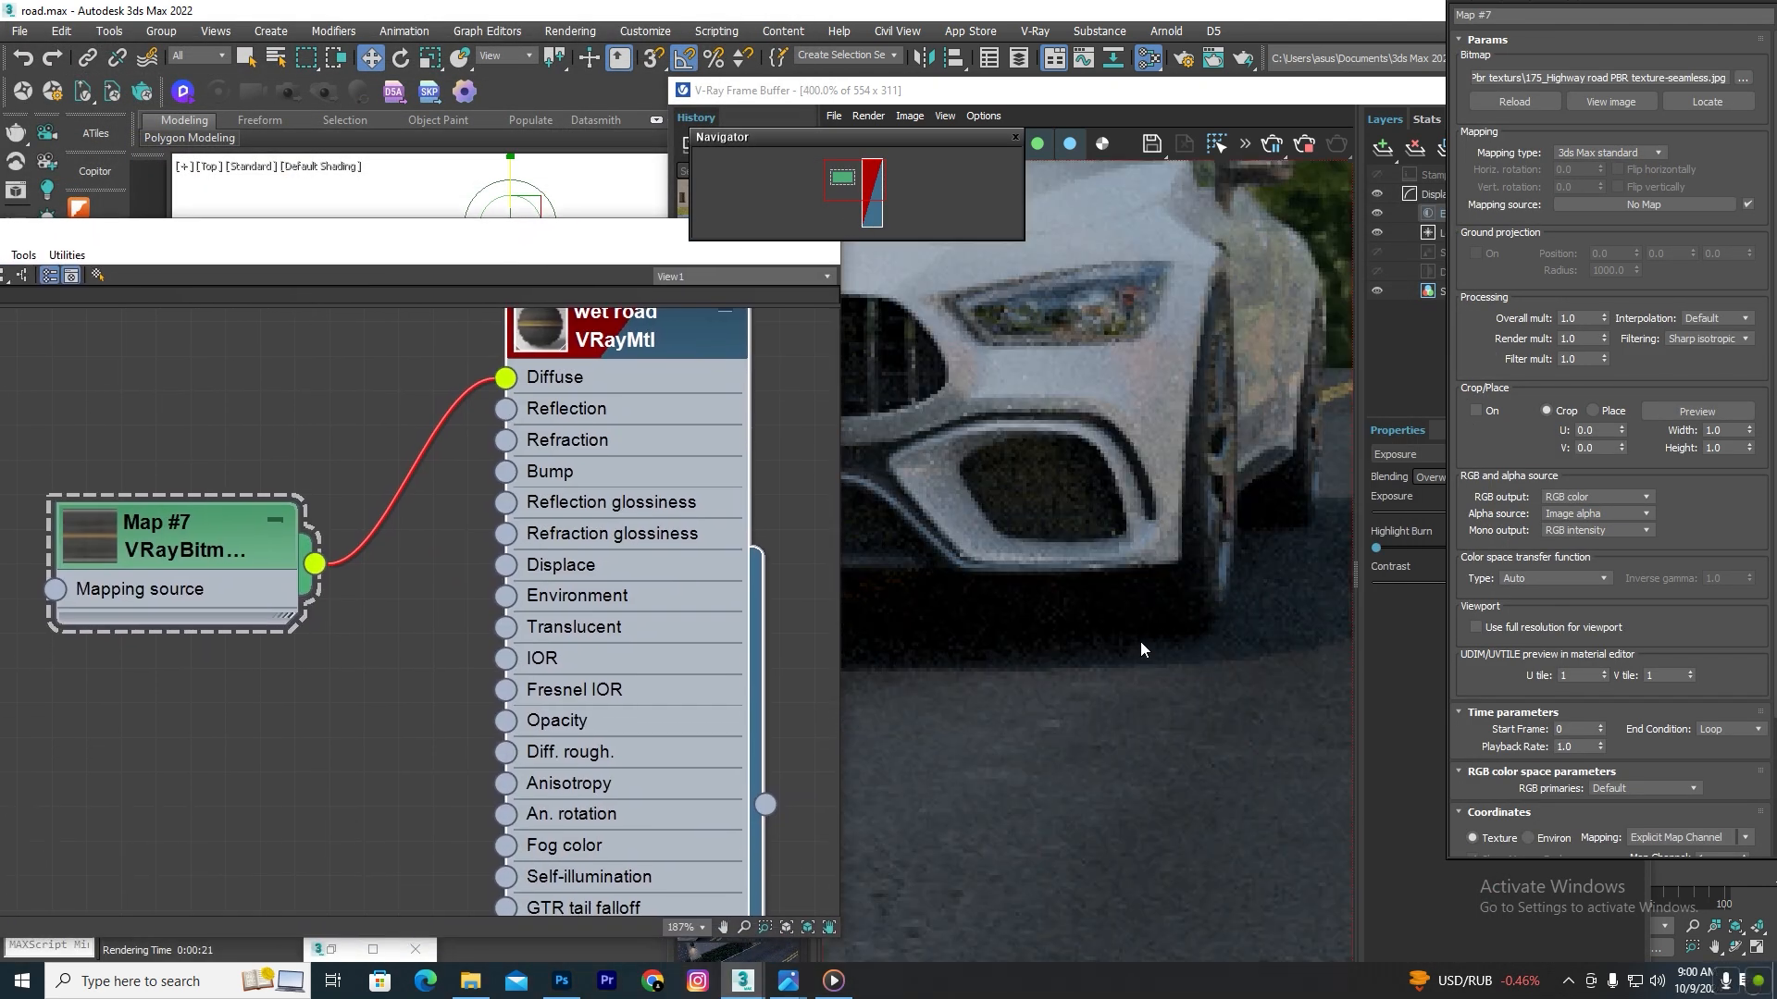
scroll(1141, 642, down, 1)
scroll(1145, 666, down, 1)
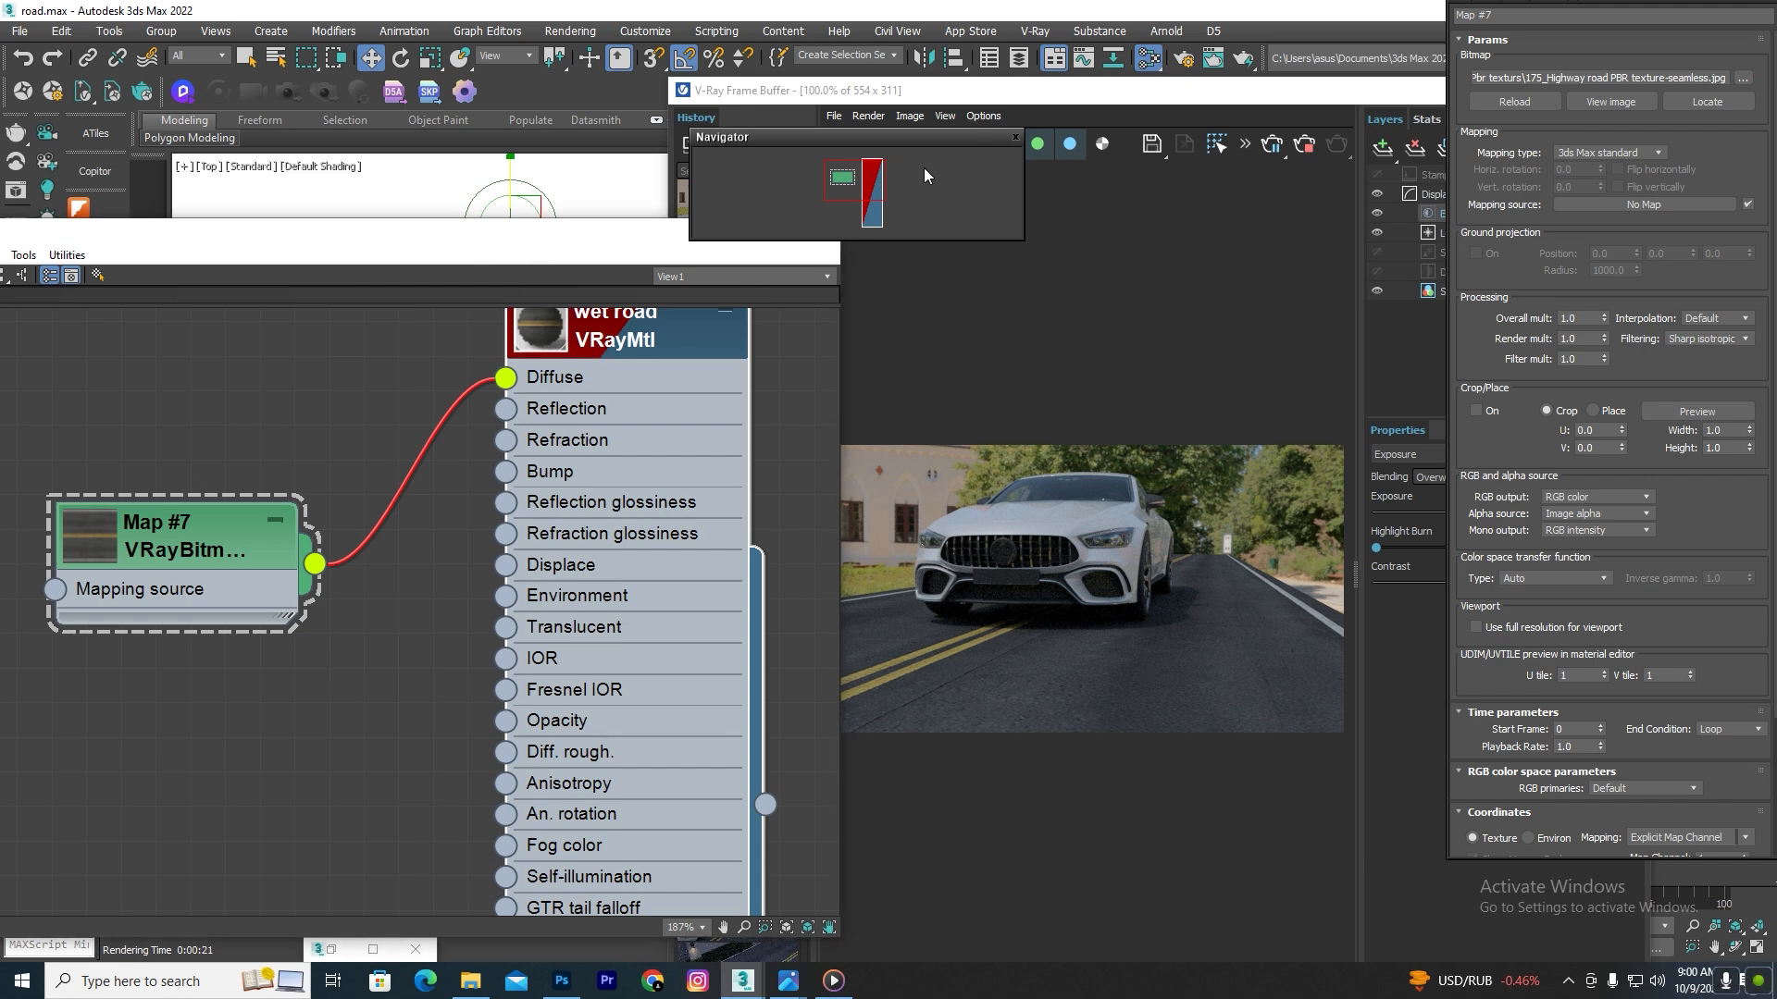
Step: Bring the whole Slate Material Editor back into view and duplicate the diffuse bitmap node below the original
drag(567, 242, 829, 194)
click(458, 484)
mouse_move(457, 483)
mouse_down()
mouse_move(454, 309)
mouse_move(419, 521)
mouse_up()
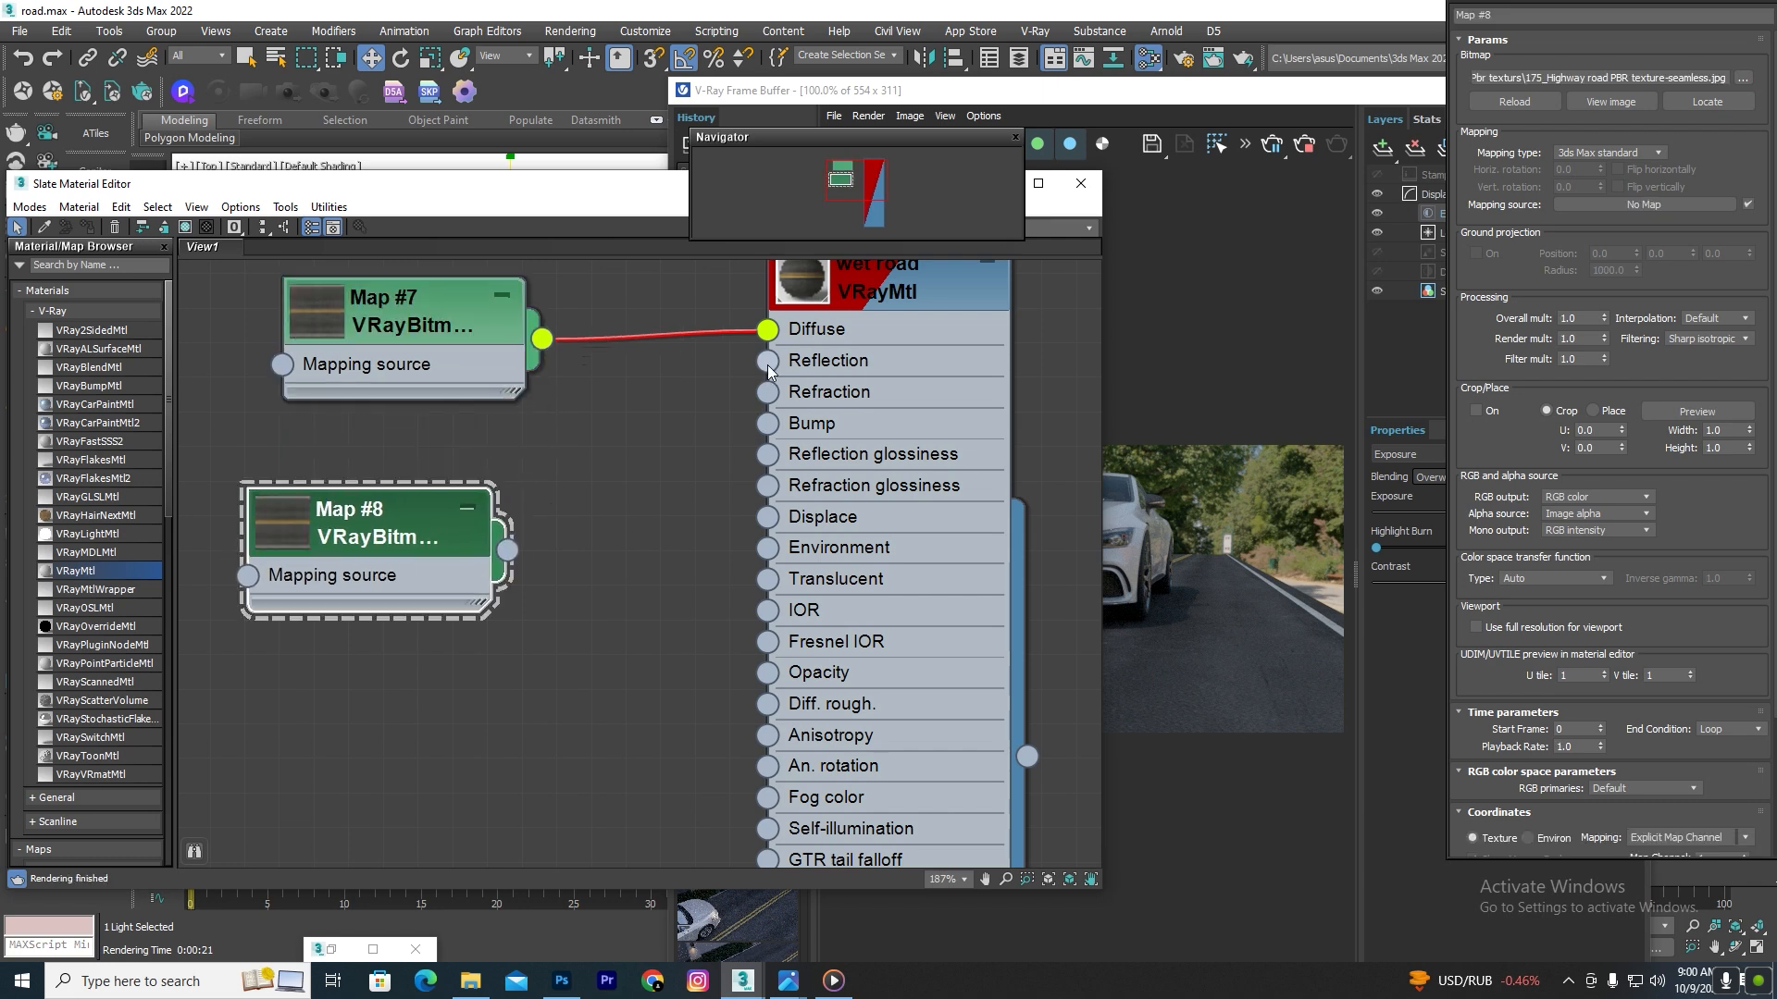
Step: Add a Color Correction map to the Reflection input of the wet road material
drag(768, 363, 685, 436)
mouse_move(741, 447)
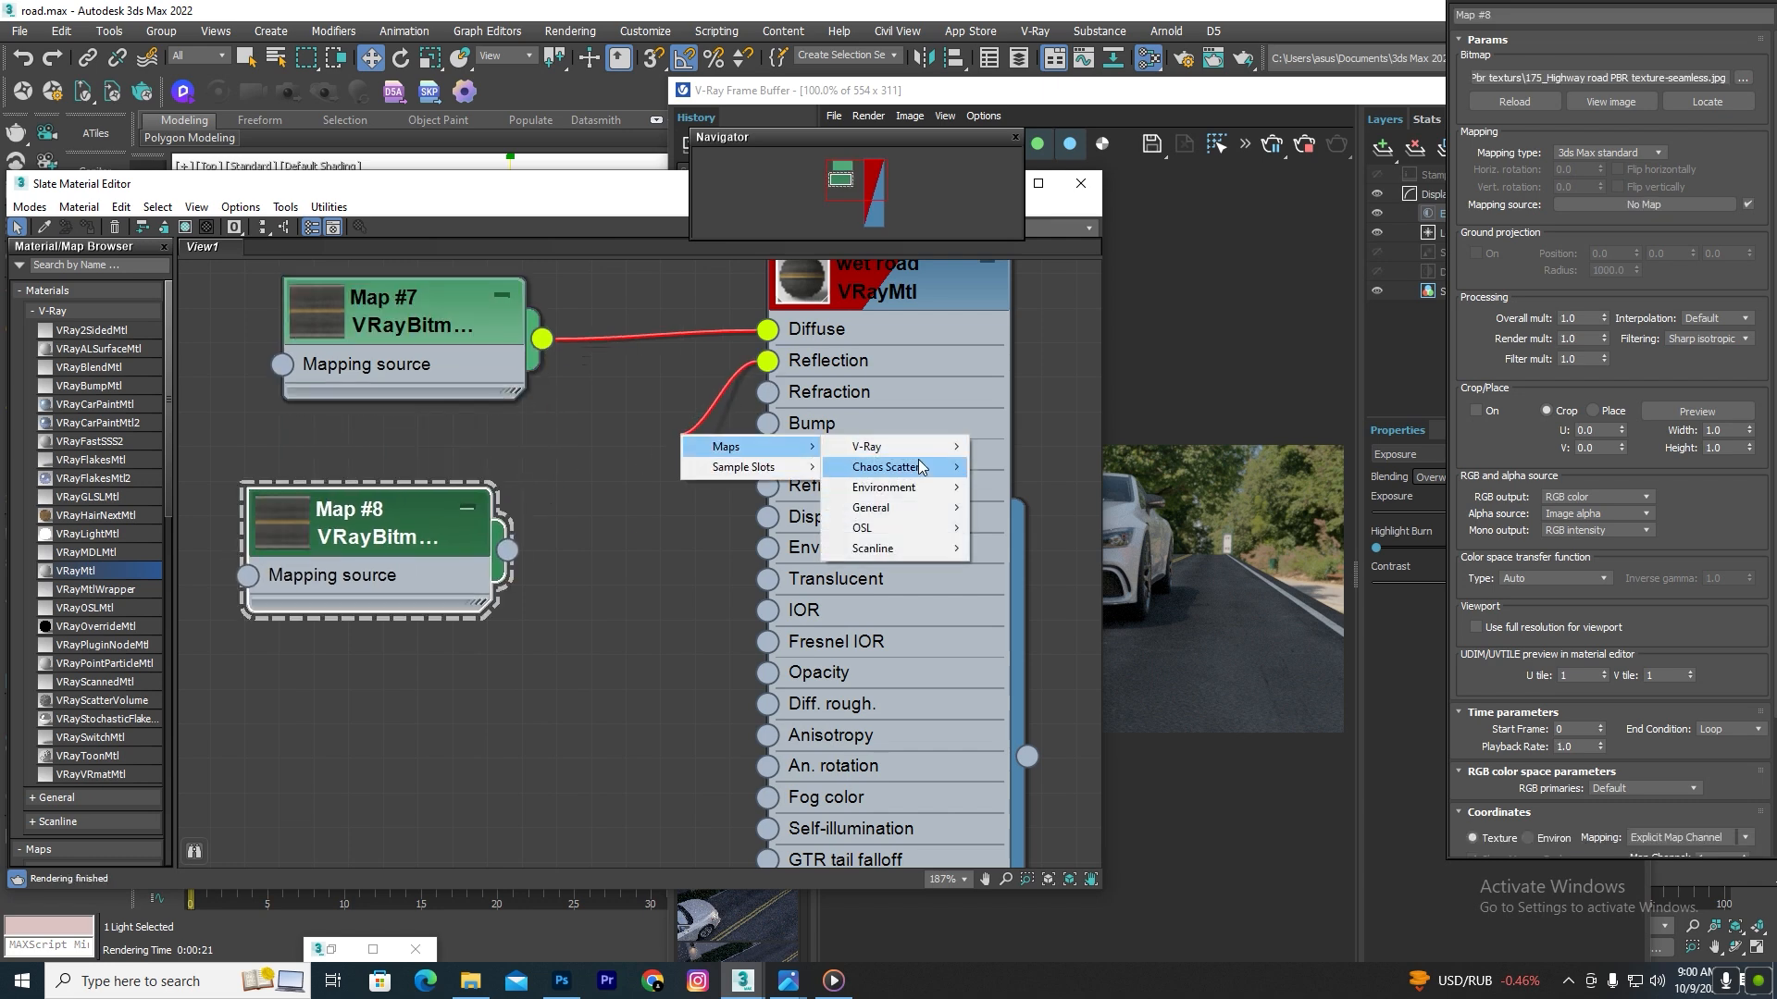
mouse_move(885, 512)
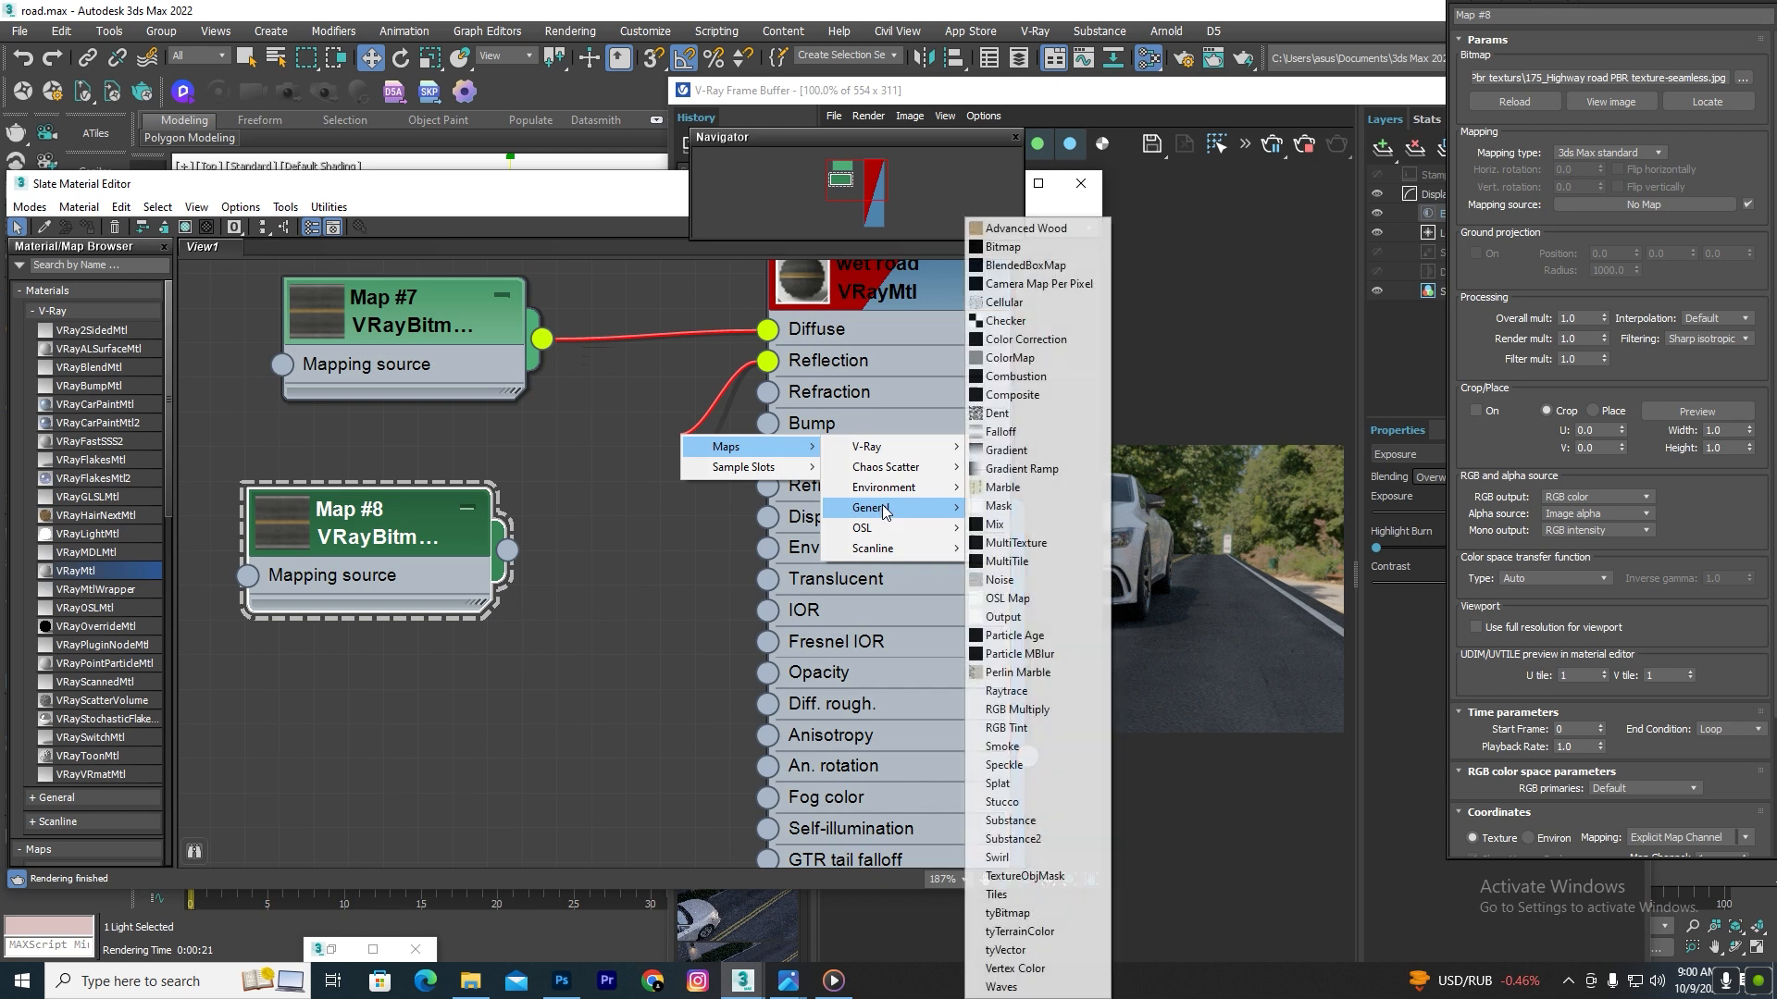
click(1017, 339)
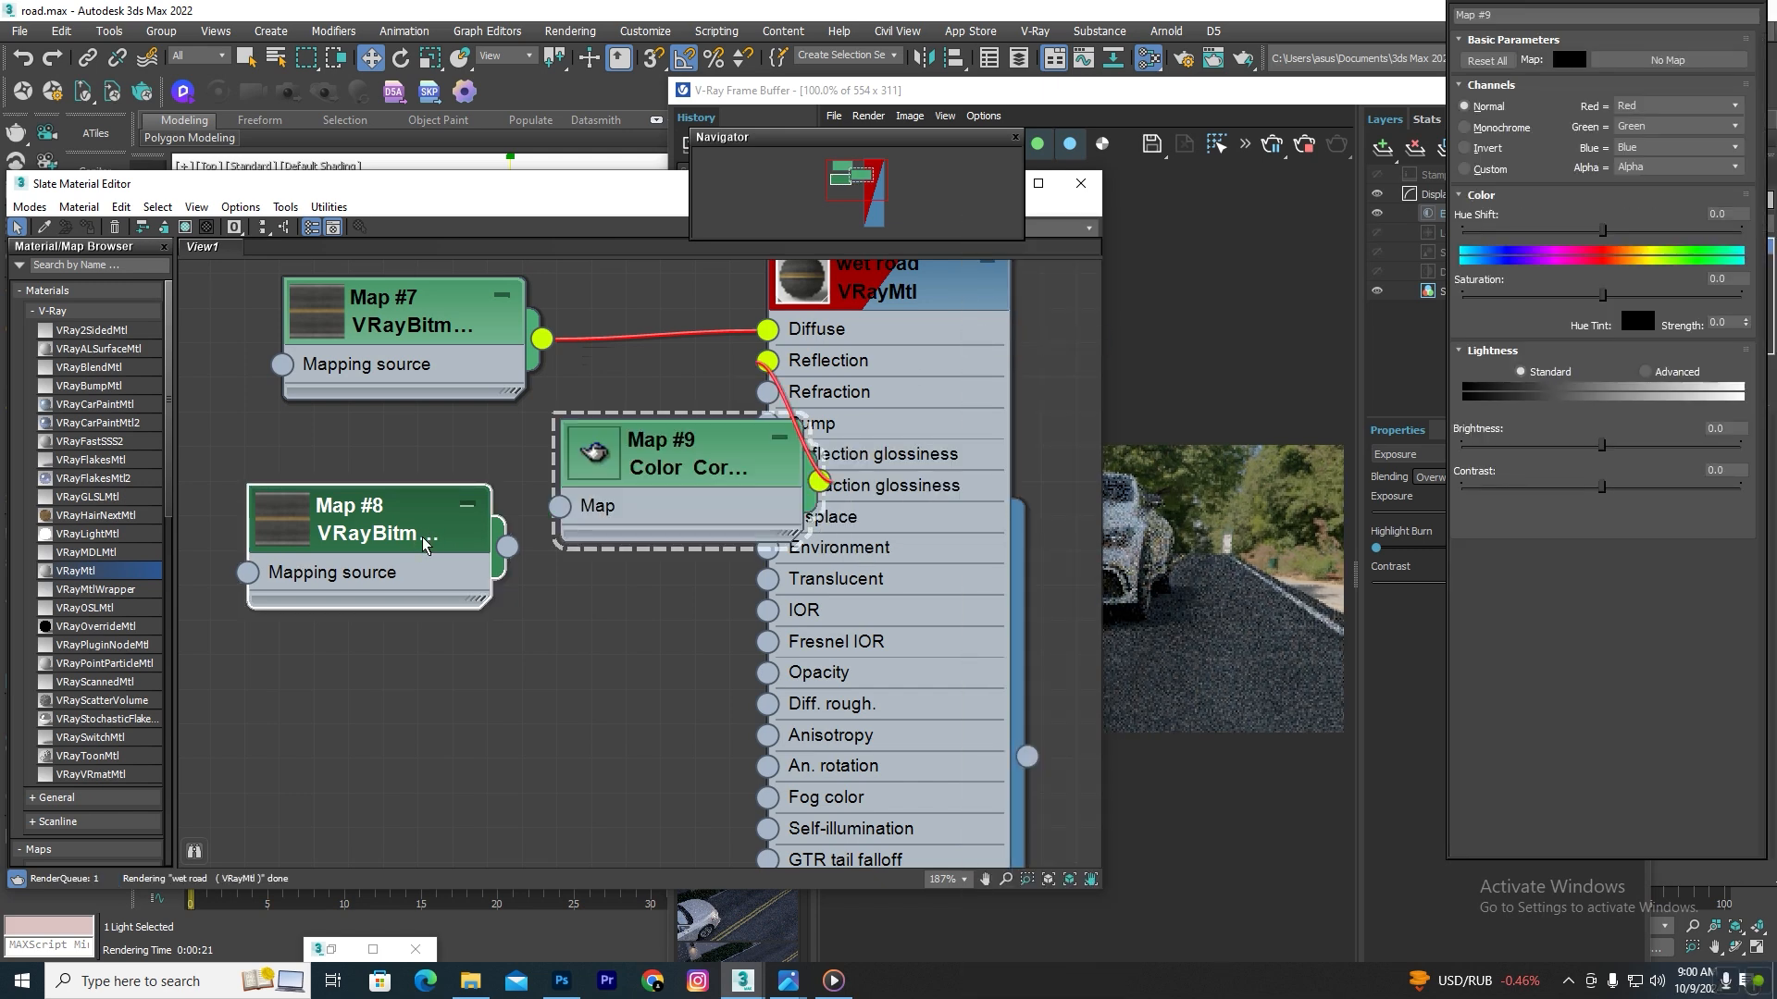
Step: Connect the duplicated road bitmap to the Color Correction map and space the two nodes apart
drag(422, 544, 319, 545)
drag(602, 467, 463, 467)
drag(403, 546, 421, 505)
drag(556, 467, 590, 502)
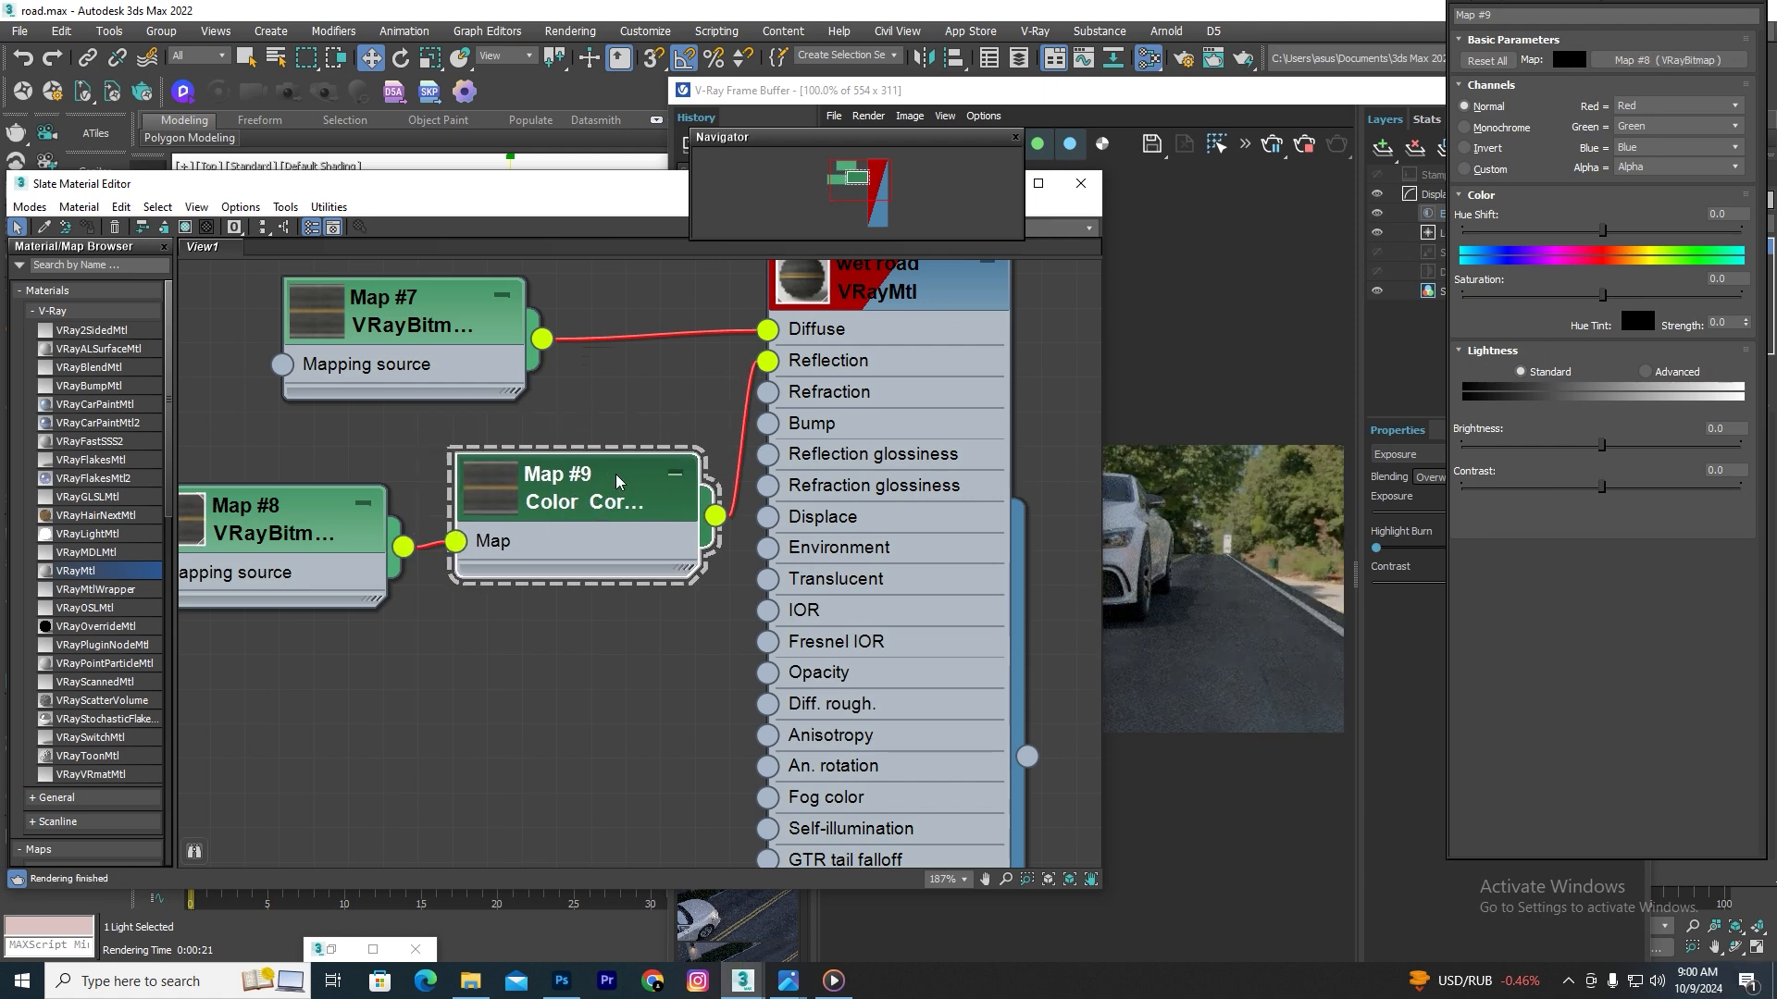
Step: Set the Color Correction channels to Monochrome, enlarge its node preview, and move the floating parameter window clear of the nodes
click(1563, 10)
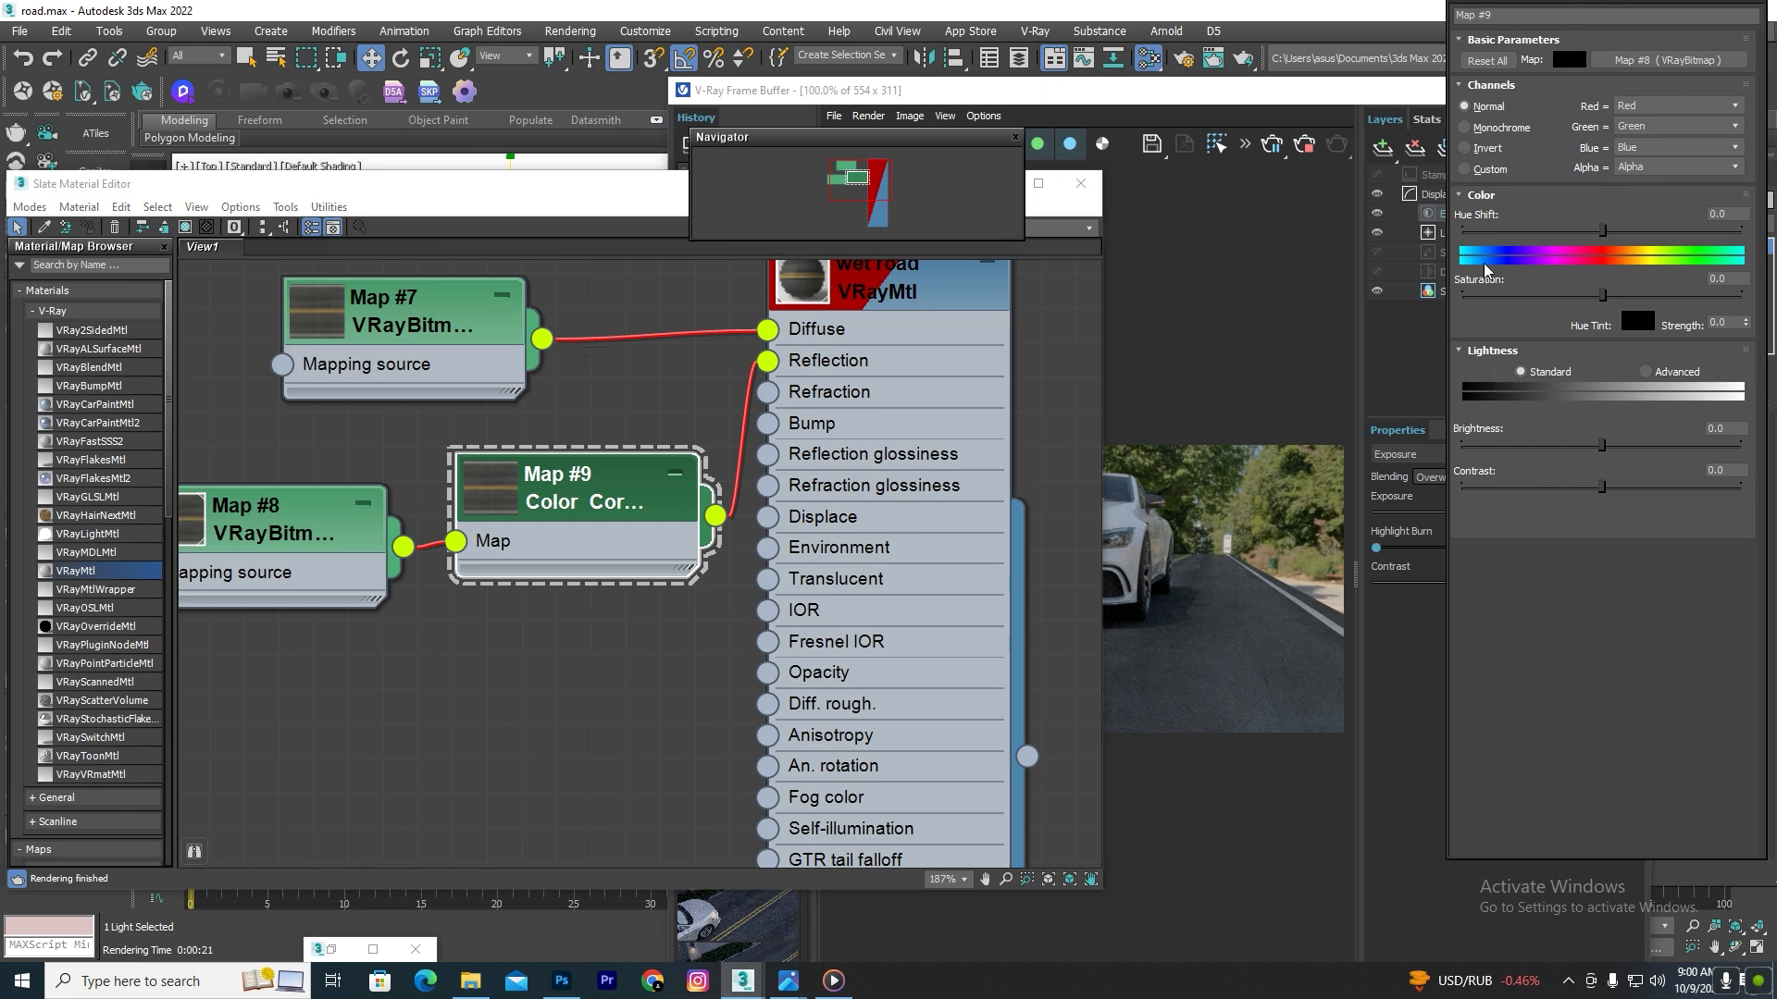
click(1466, 129)
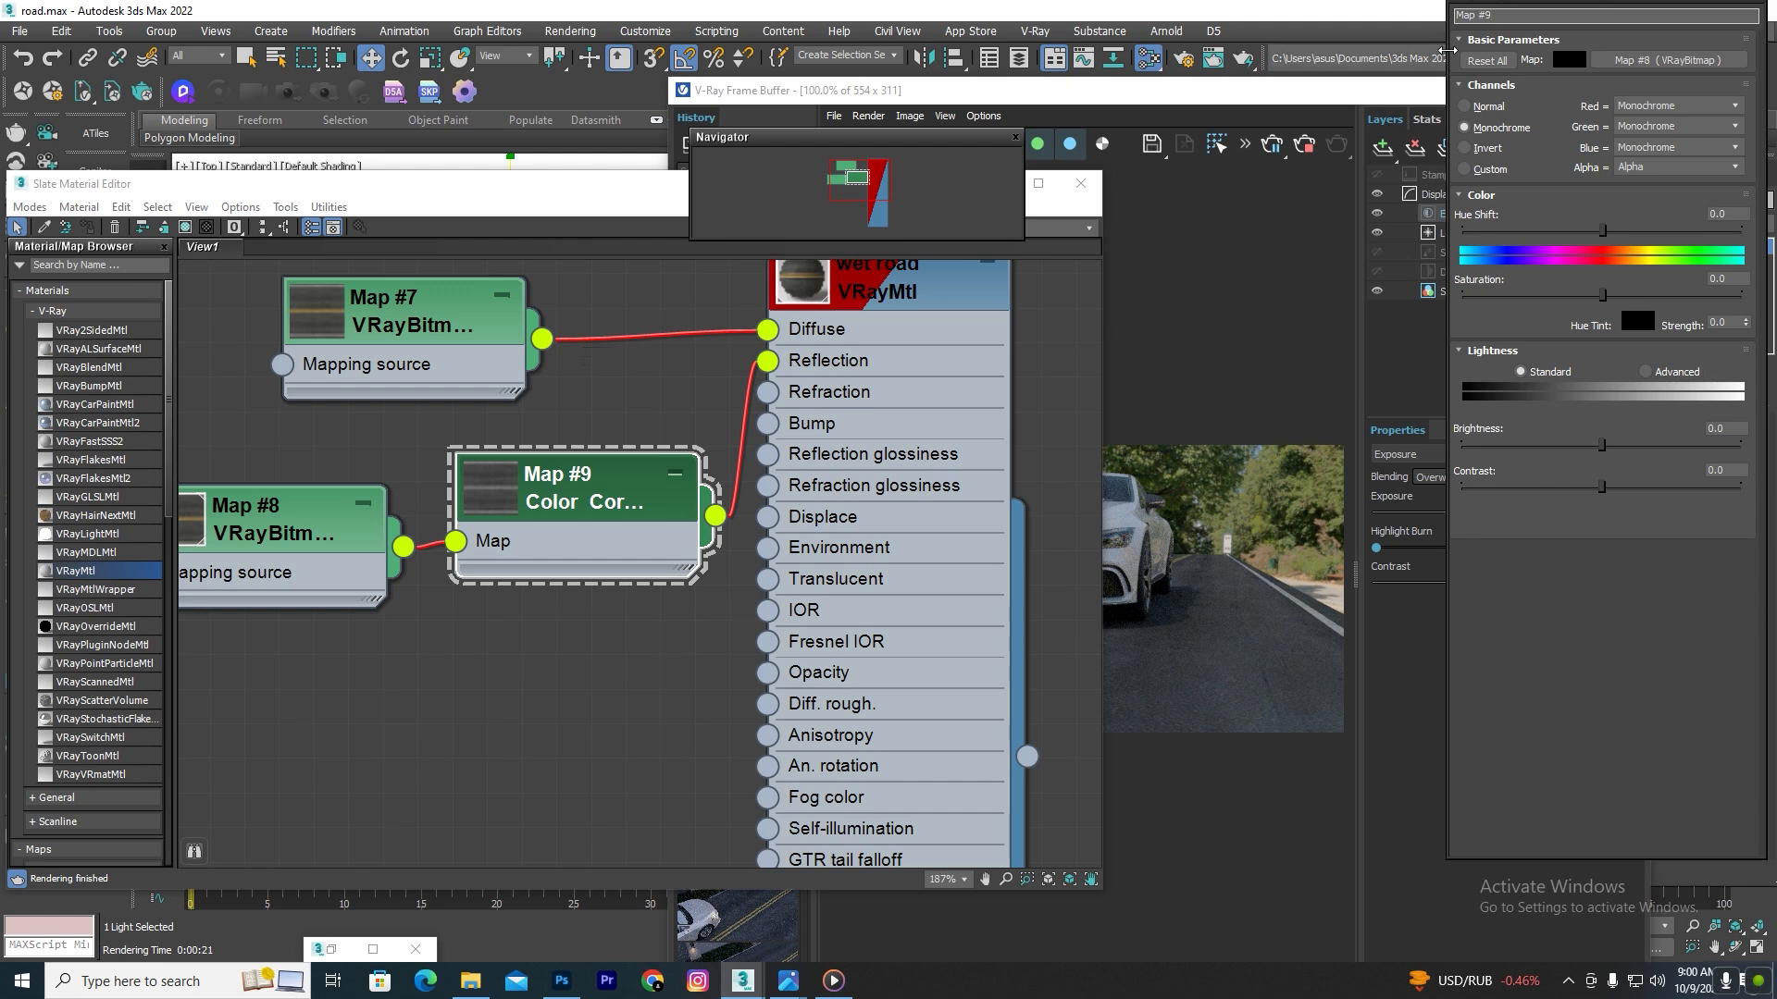
click(1729, 2)
drag(1701, 21, 979, 170)
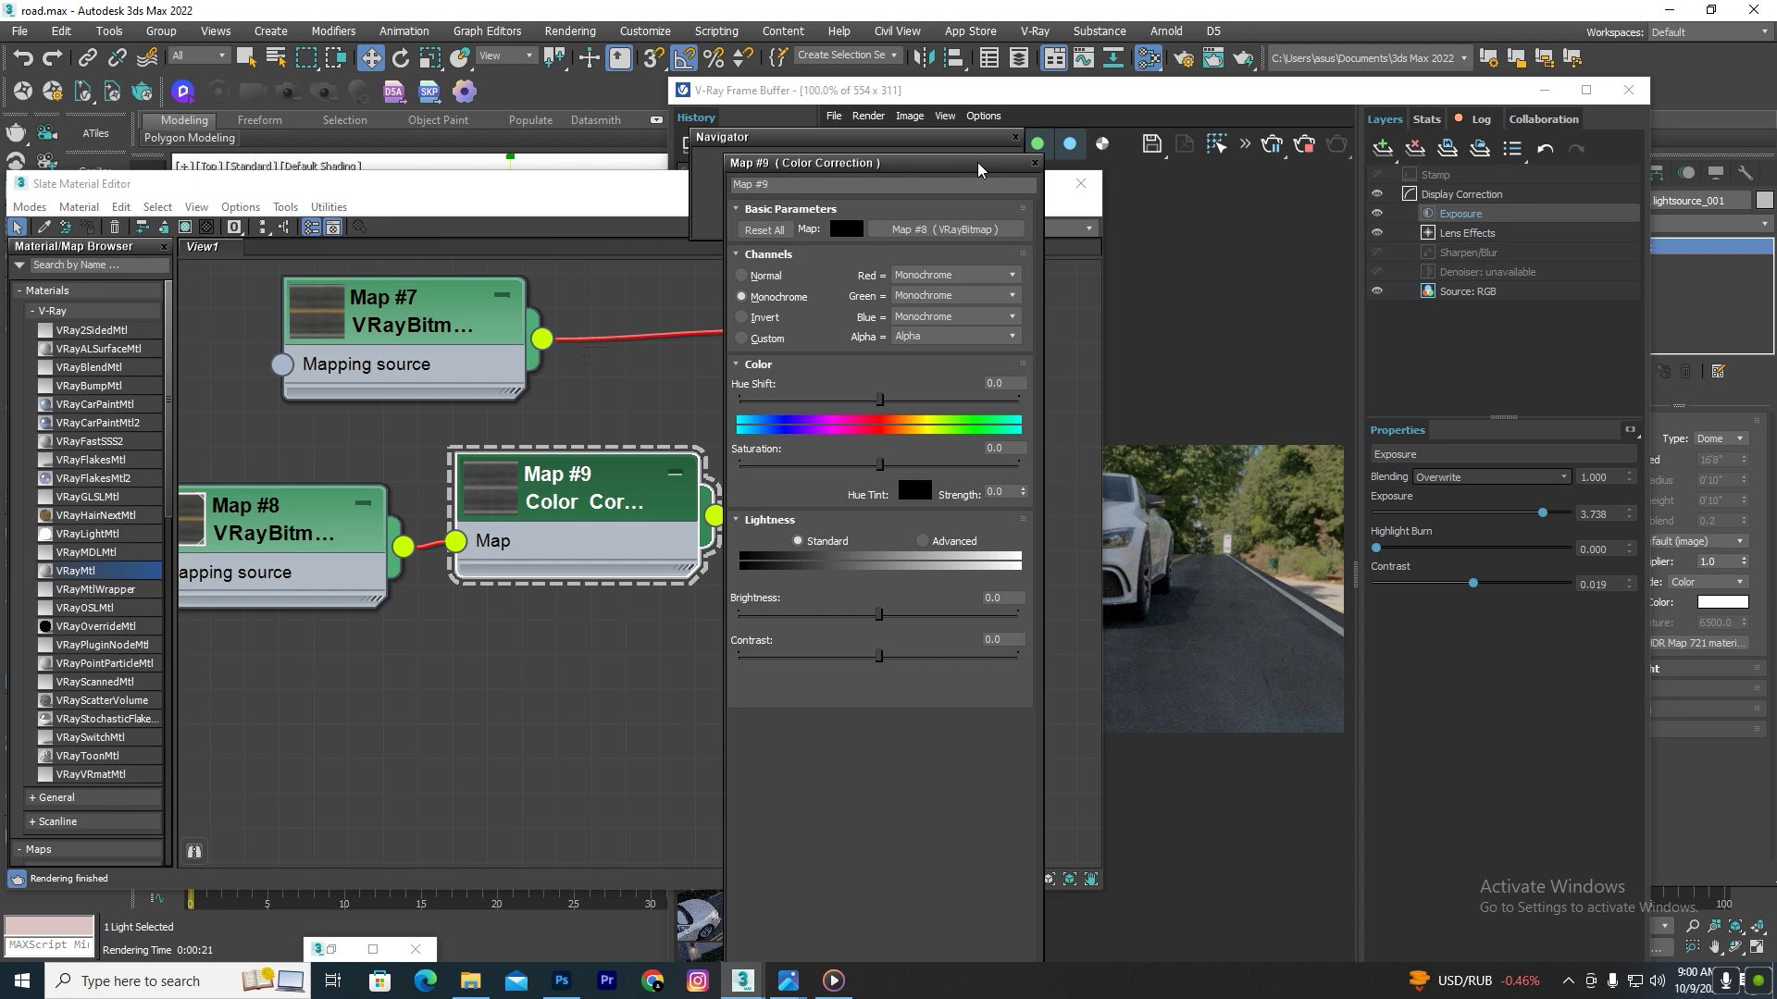
drag(977, 163, 1453, 147)
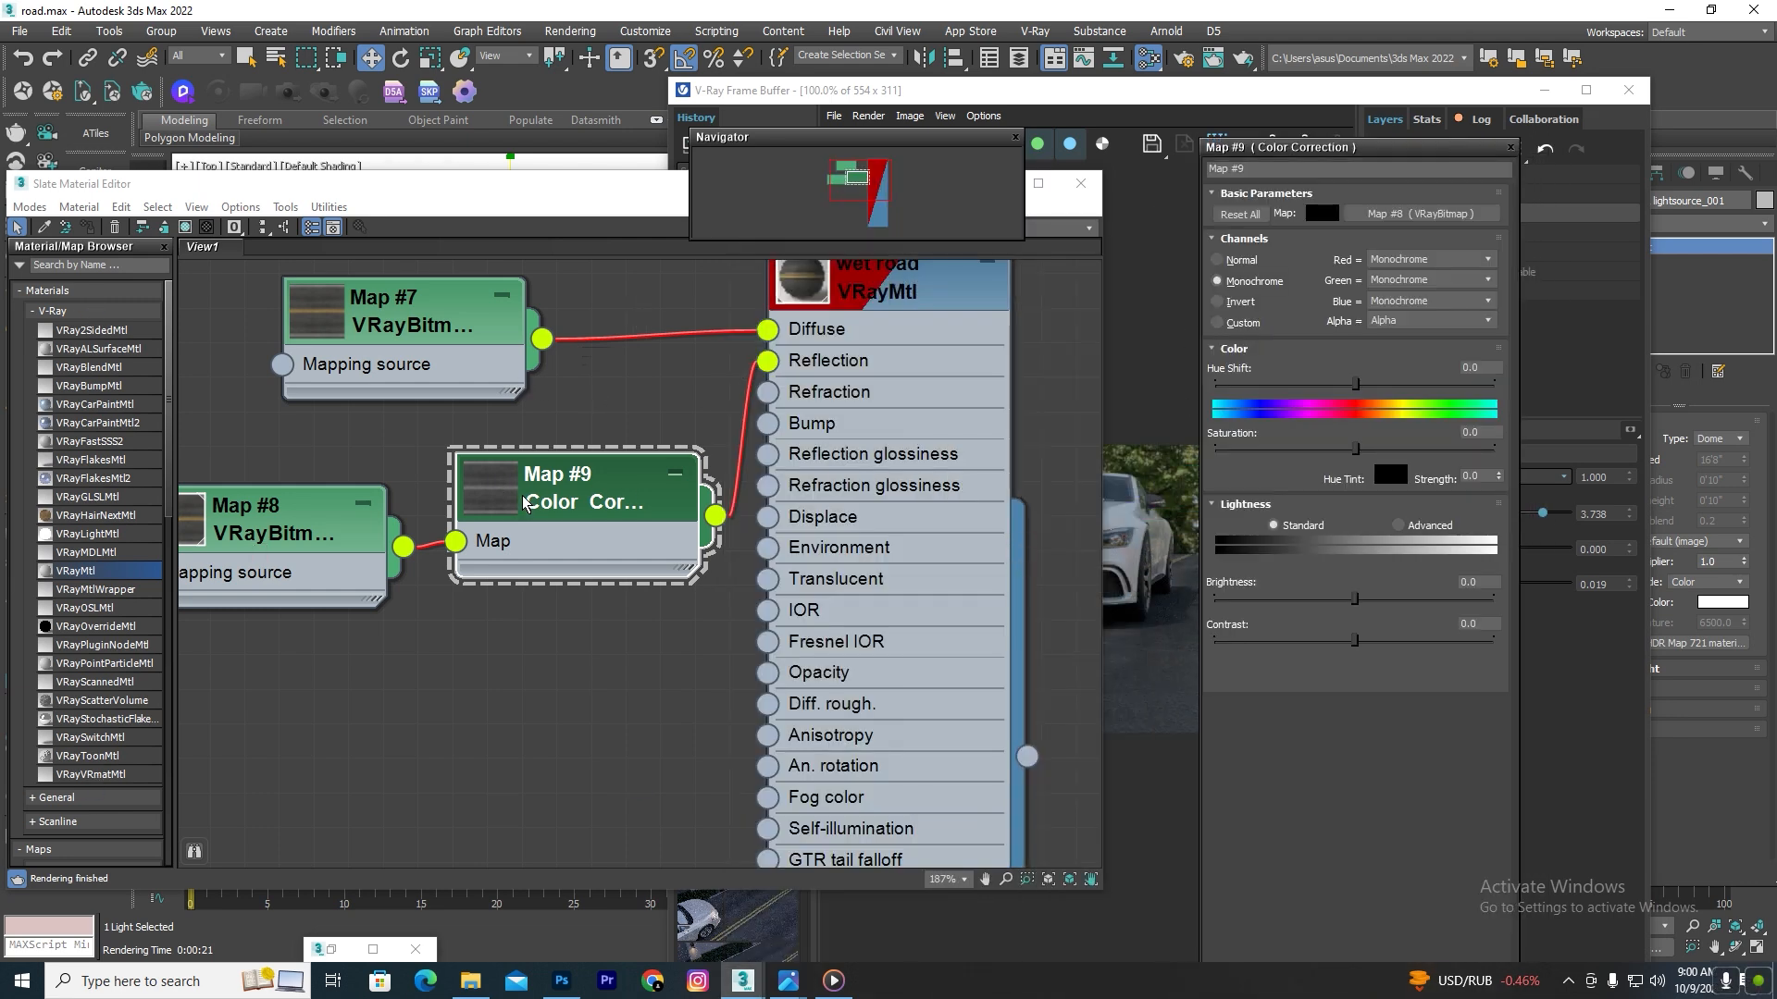
double_click(488, 506)
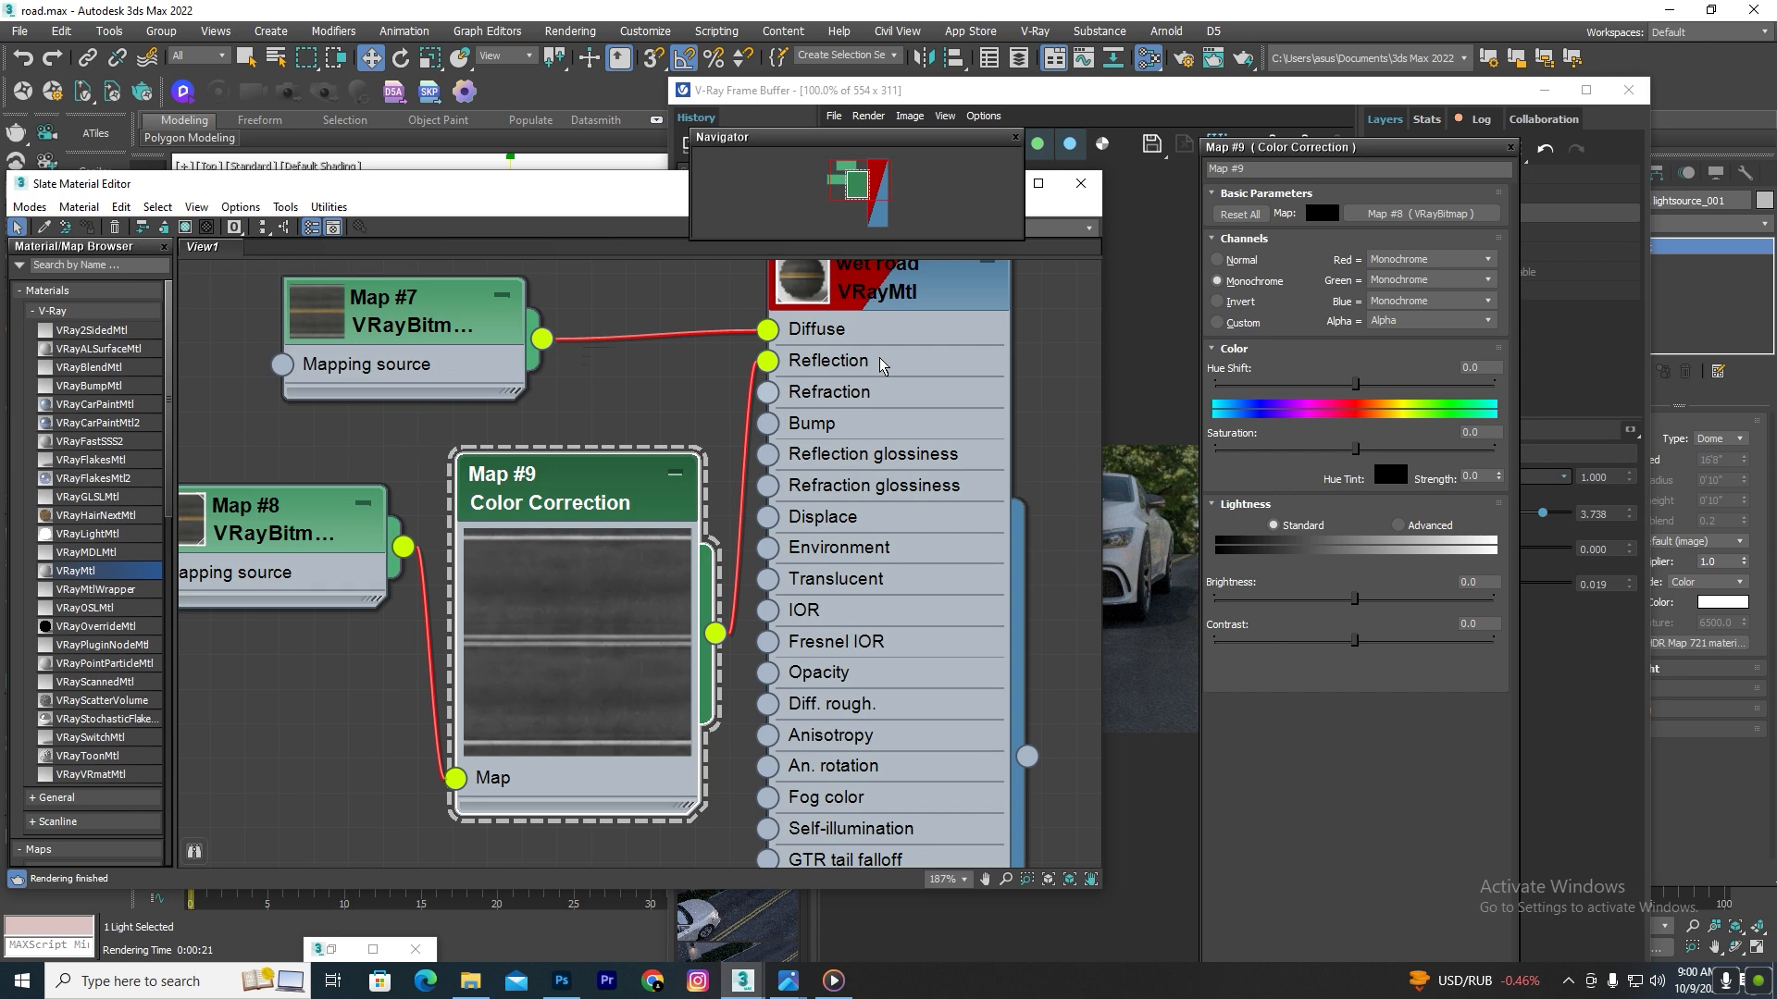
drag(1474, 157, 1708, 275)
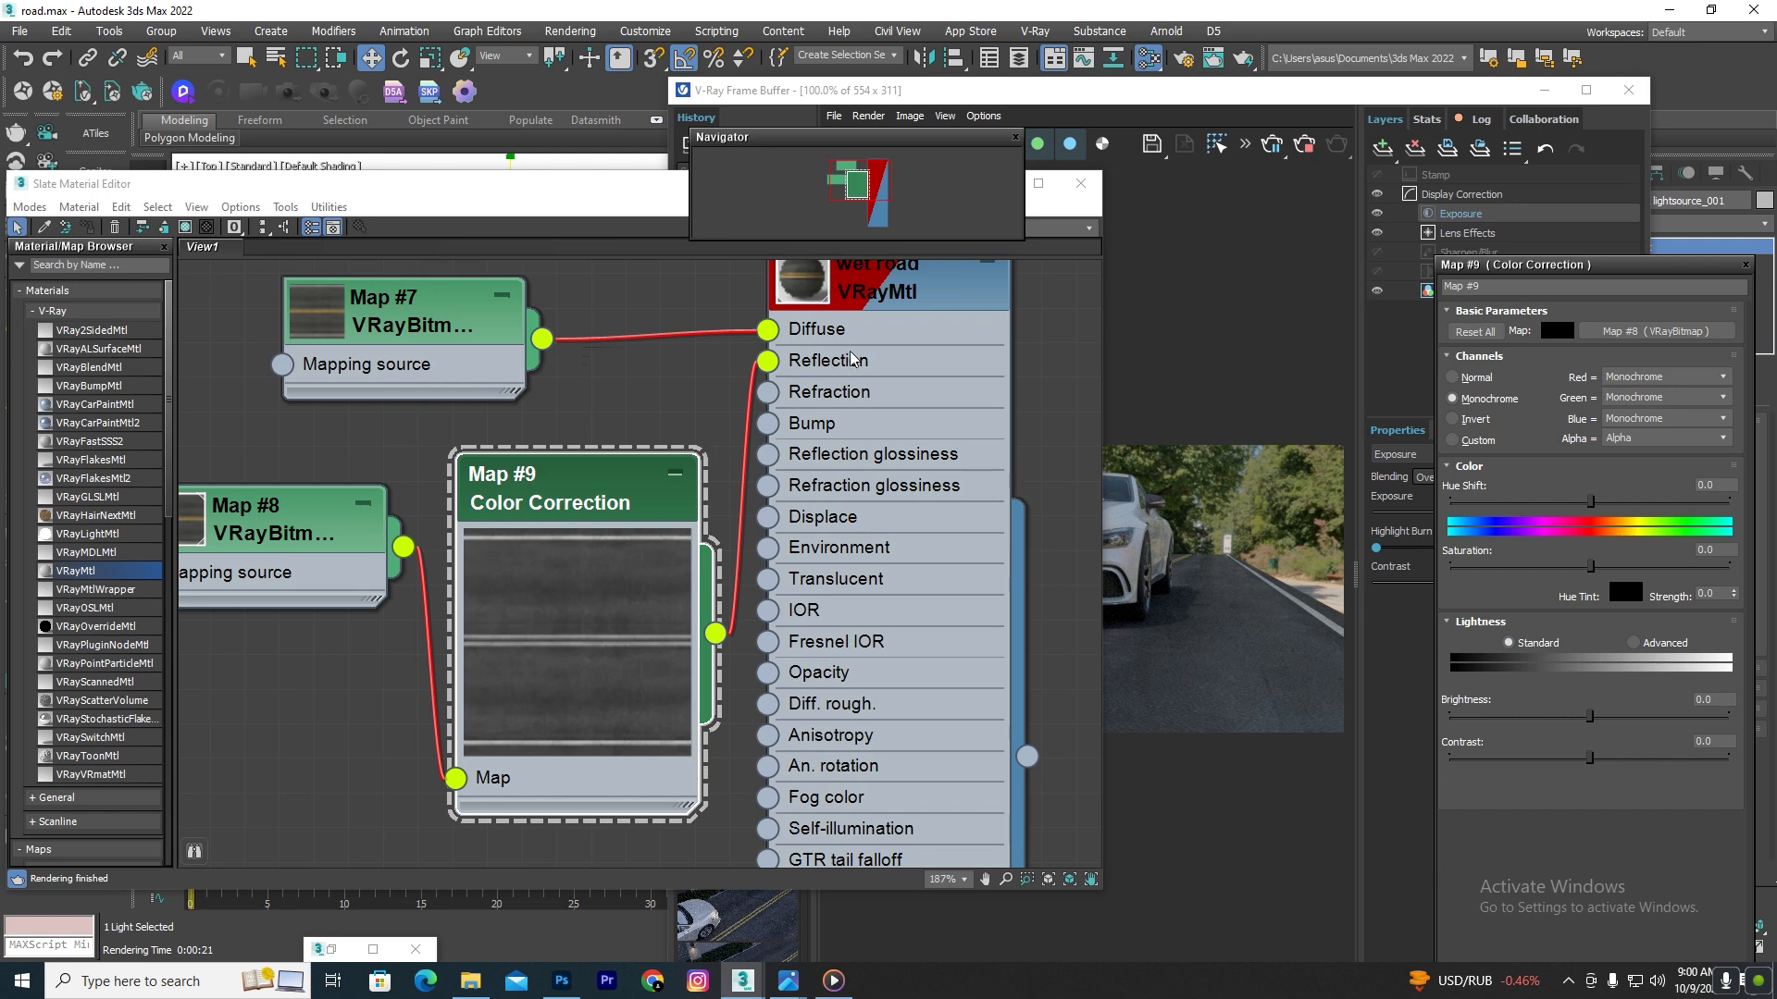
Step: Shift the Color Correction and its bitmap away from the material and also connect the correction to Reflection glossiness
drag(583, 496, 552, 496)
drag(281, 542, 142, 578)
drag(583, 502, 474, 507)
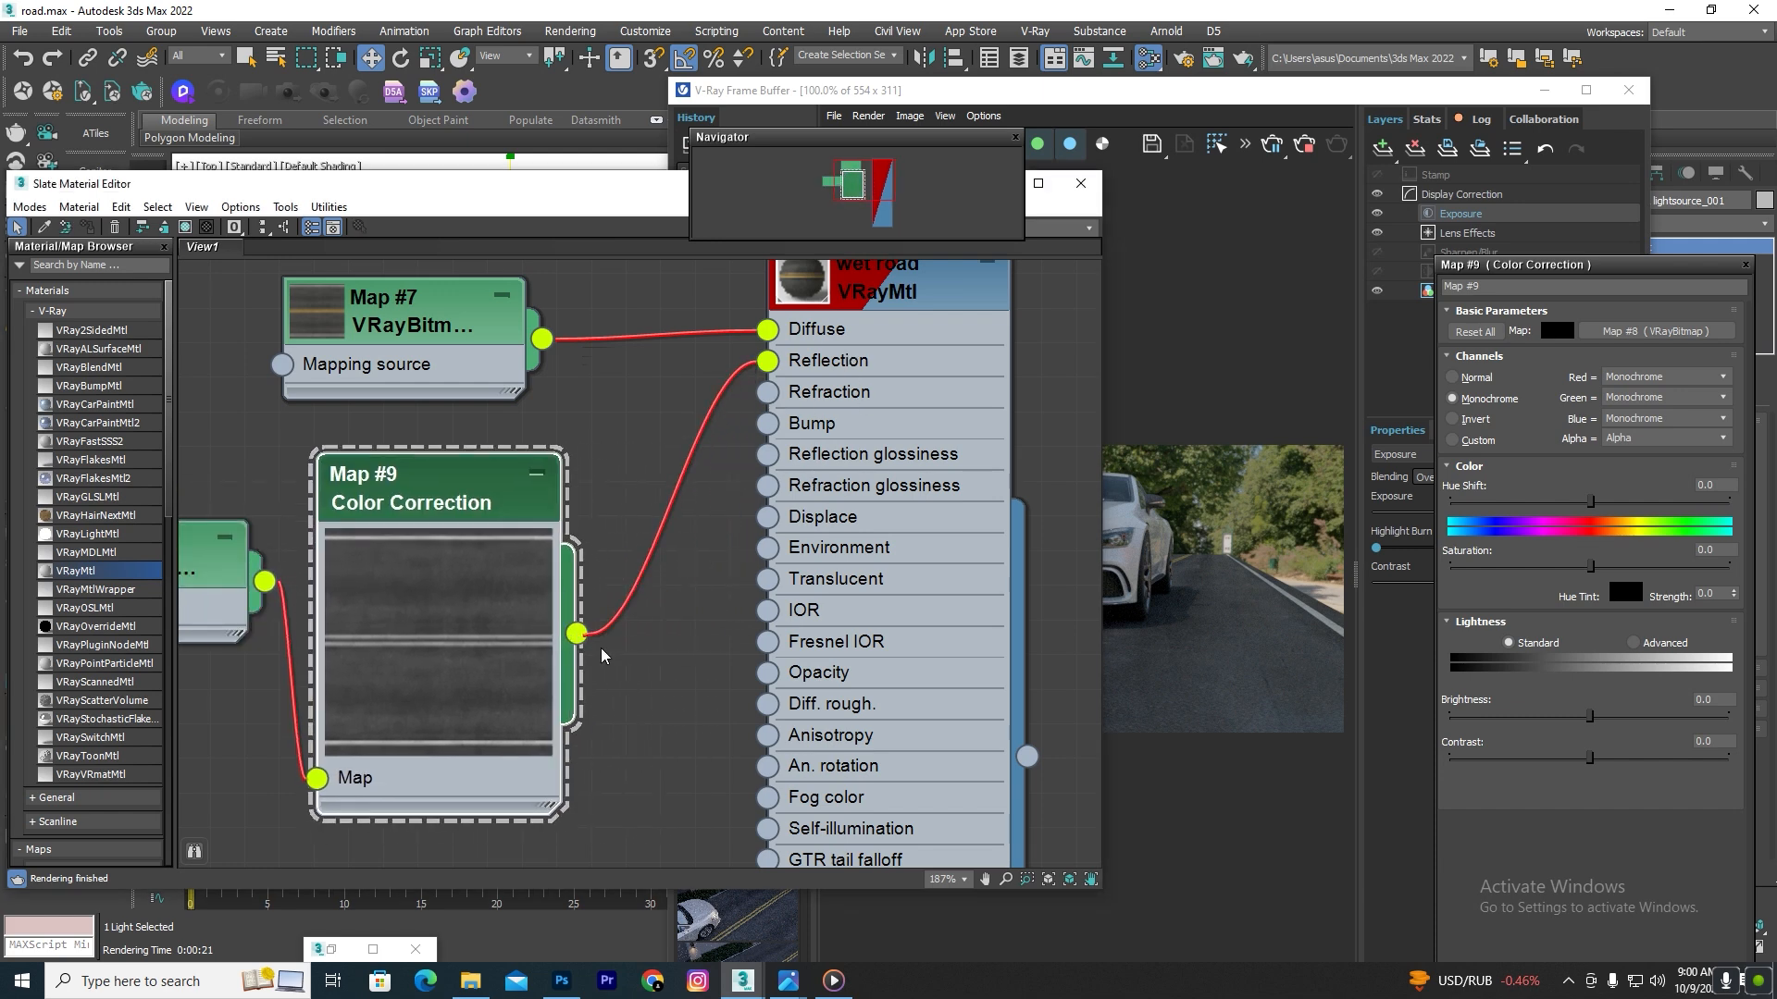
drag(575, 634, 767, 454)
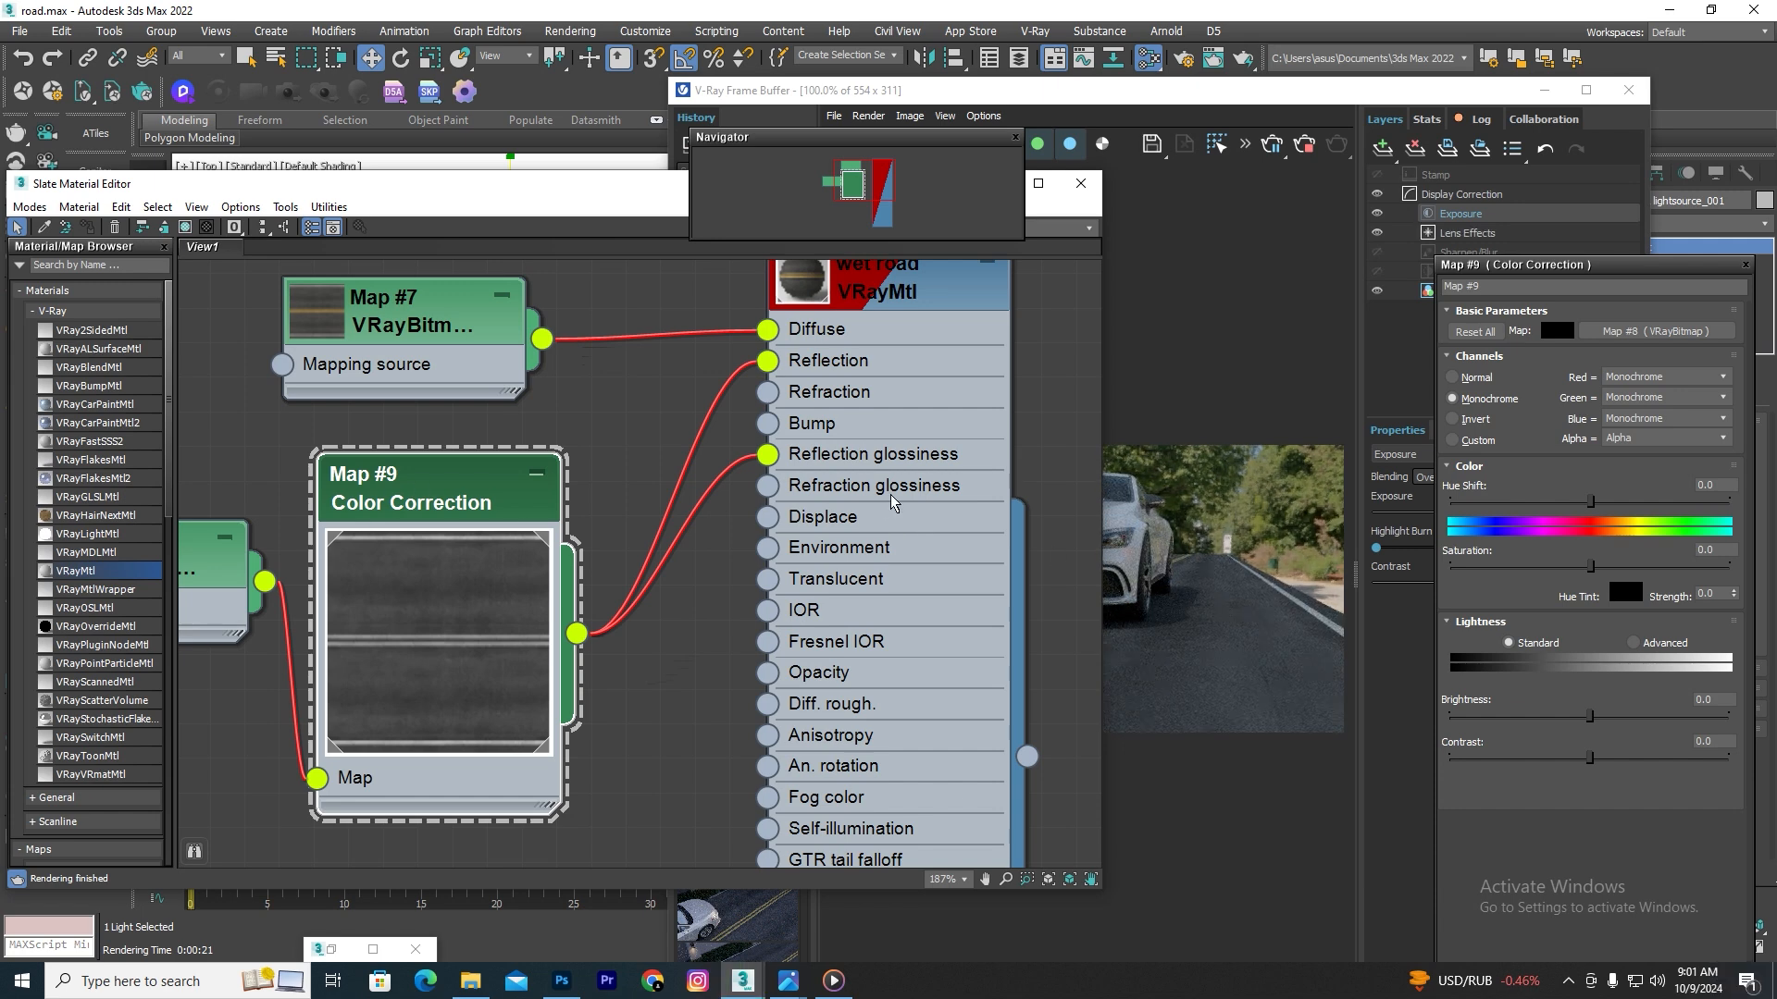
Step: Spread out the bitmap, Color Correction and wet road material nodes to make room for more maps
scroll(698, 514, down, 3)
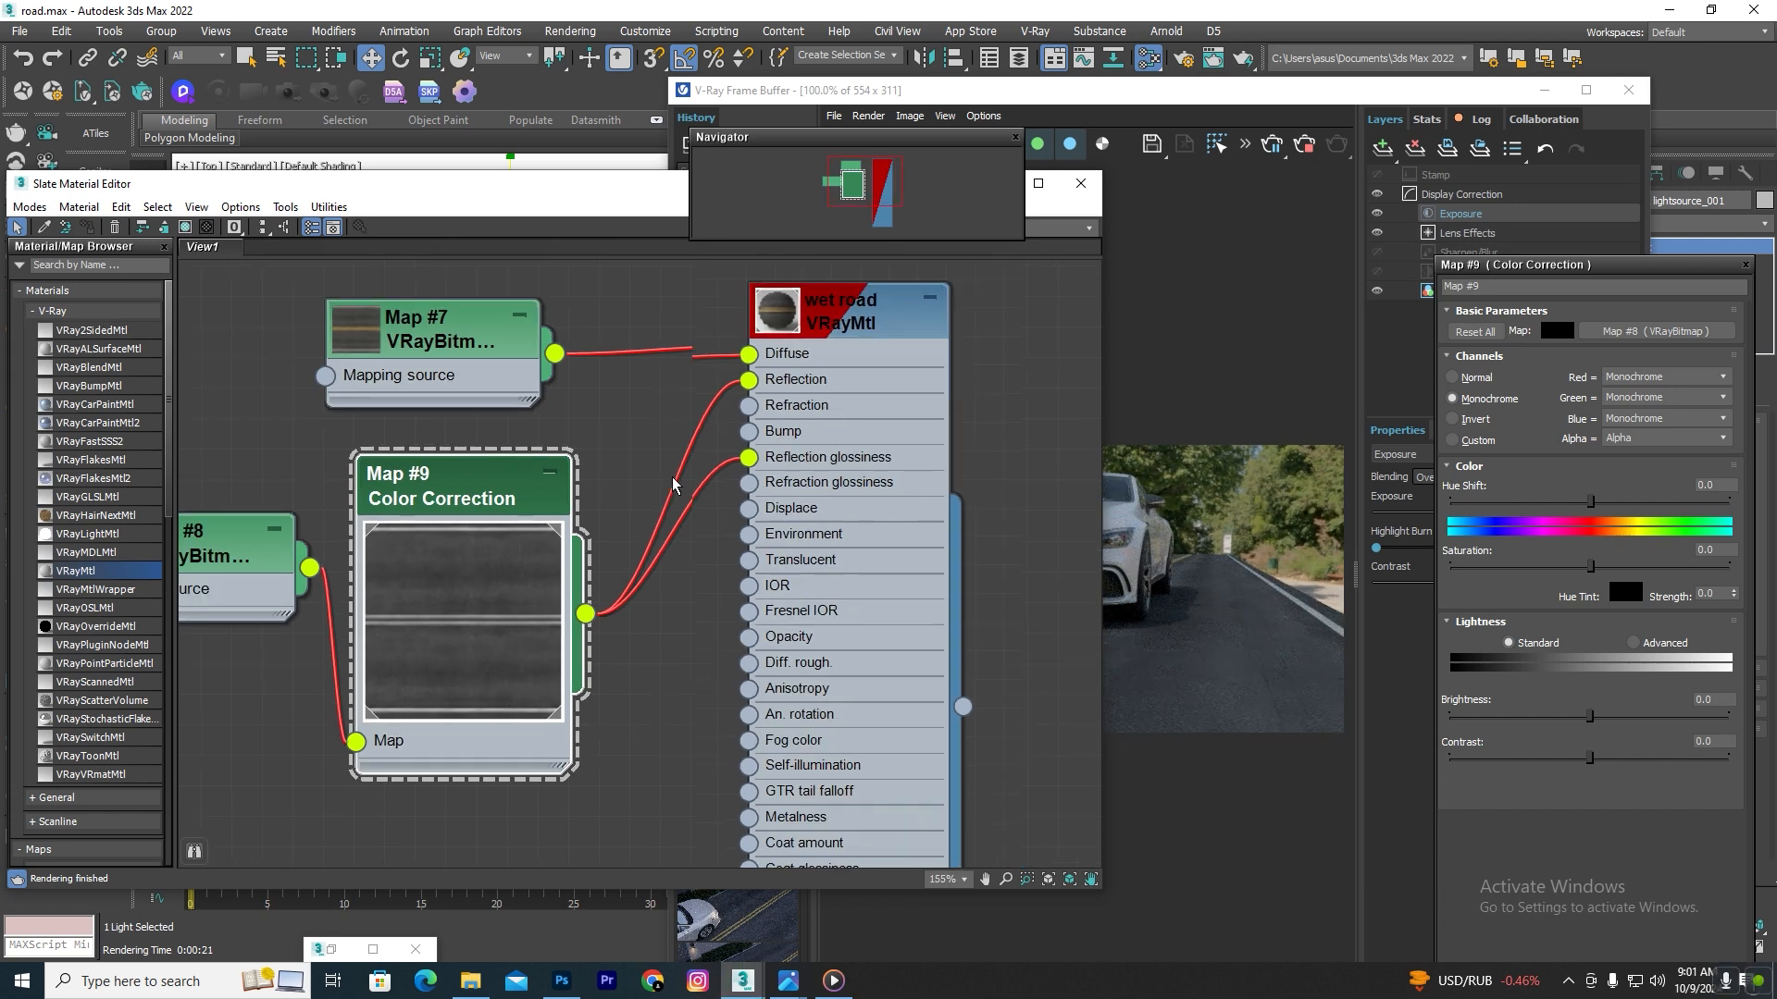
drag(430, 333, 301, 282)
drag(527, 512, 515, 495)
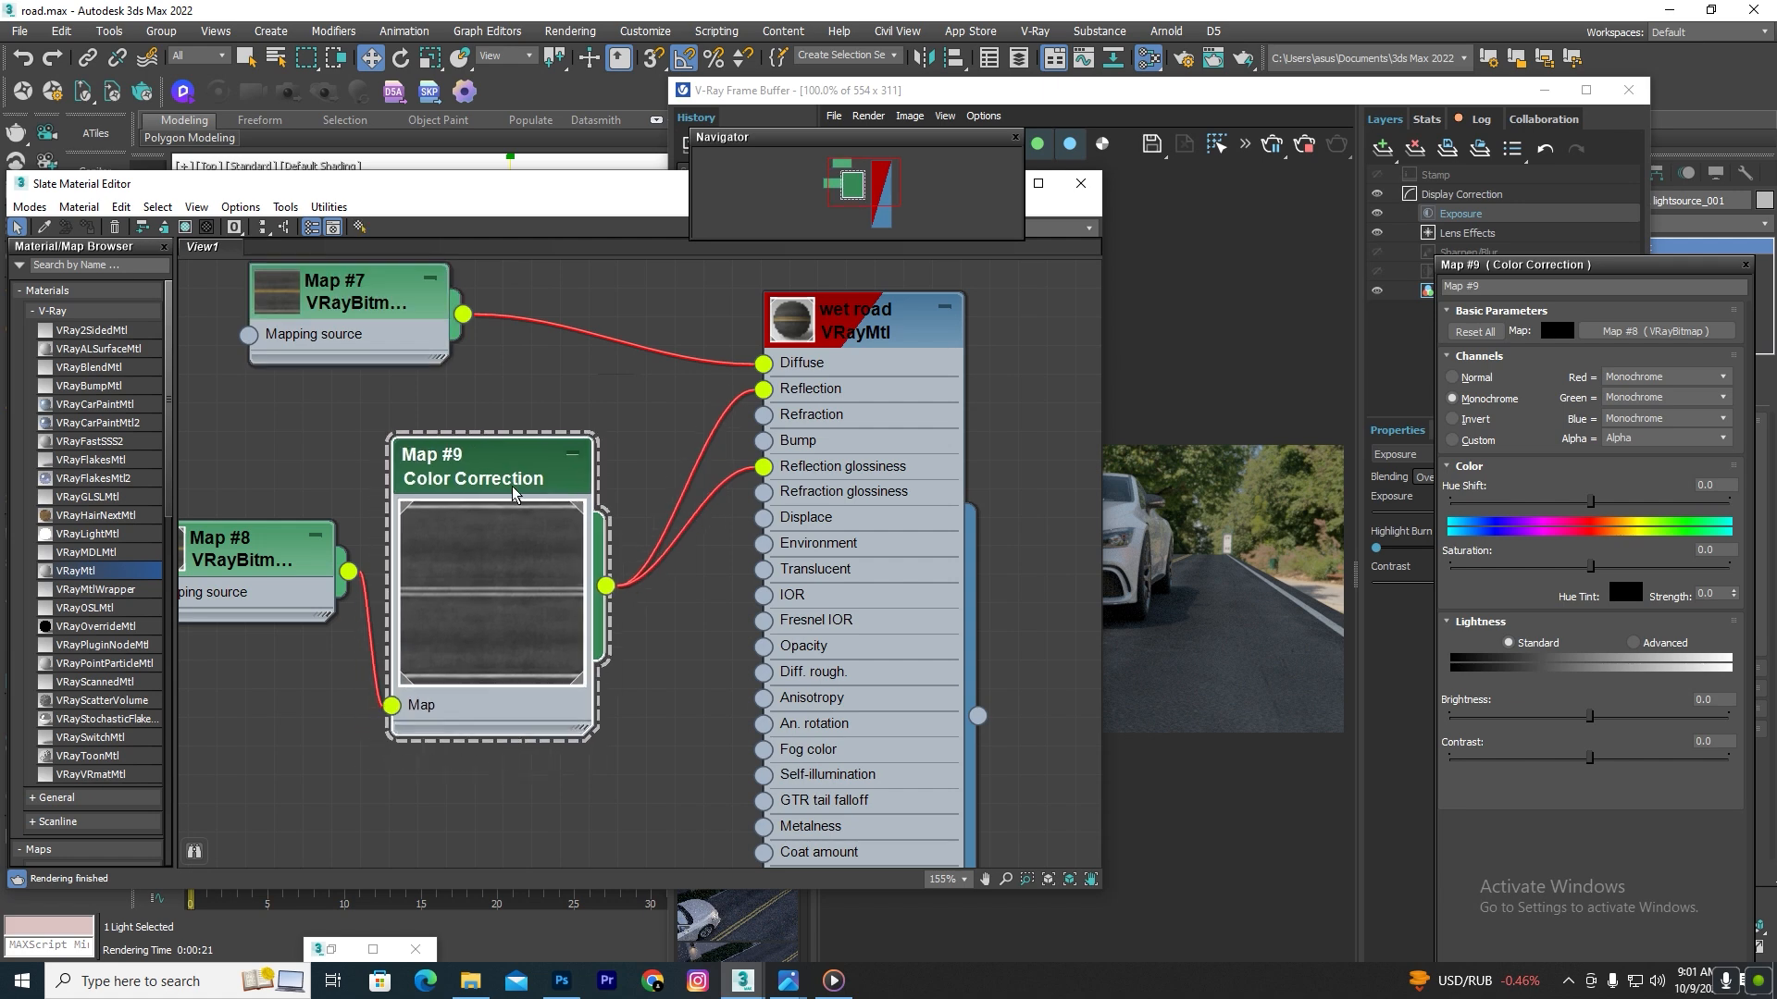
drag(263, 566, 176, 594)
drag(440, 481, 357, 454)
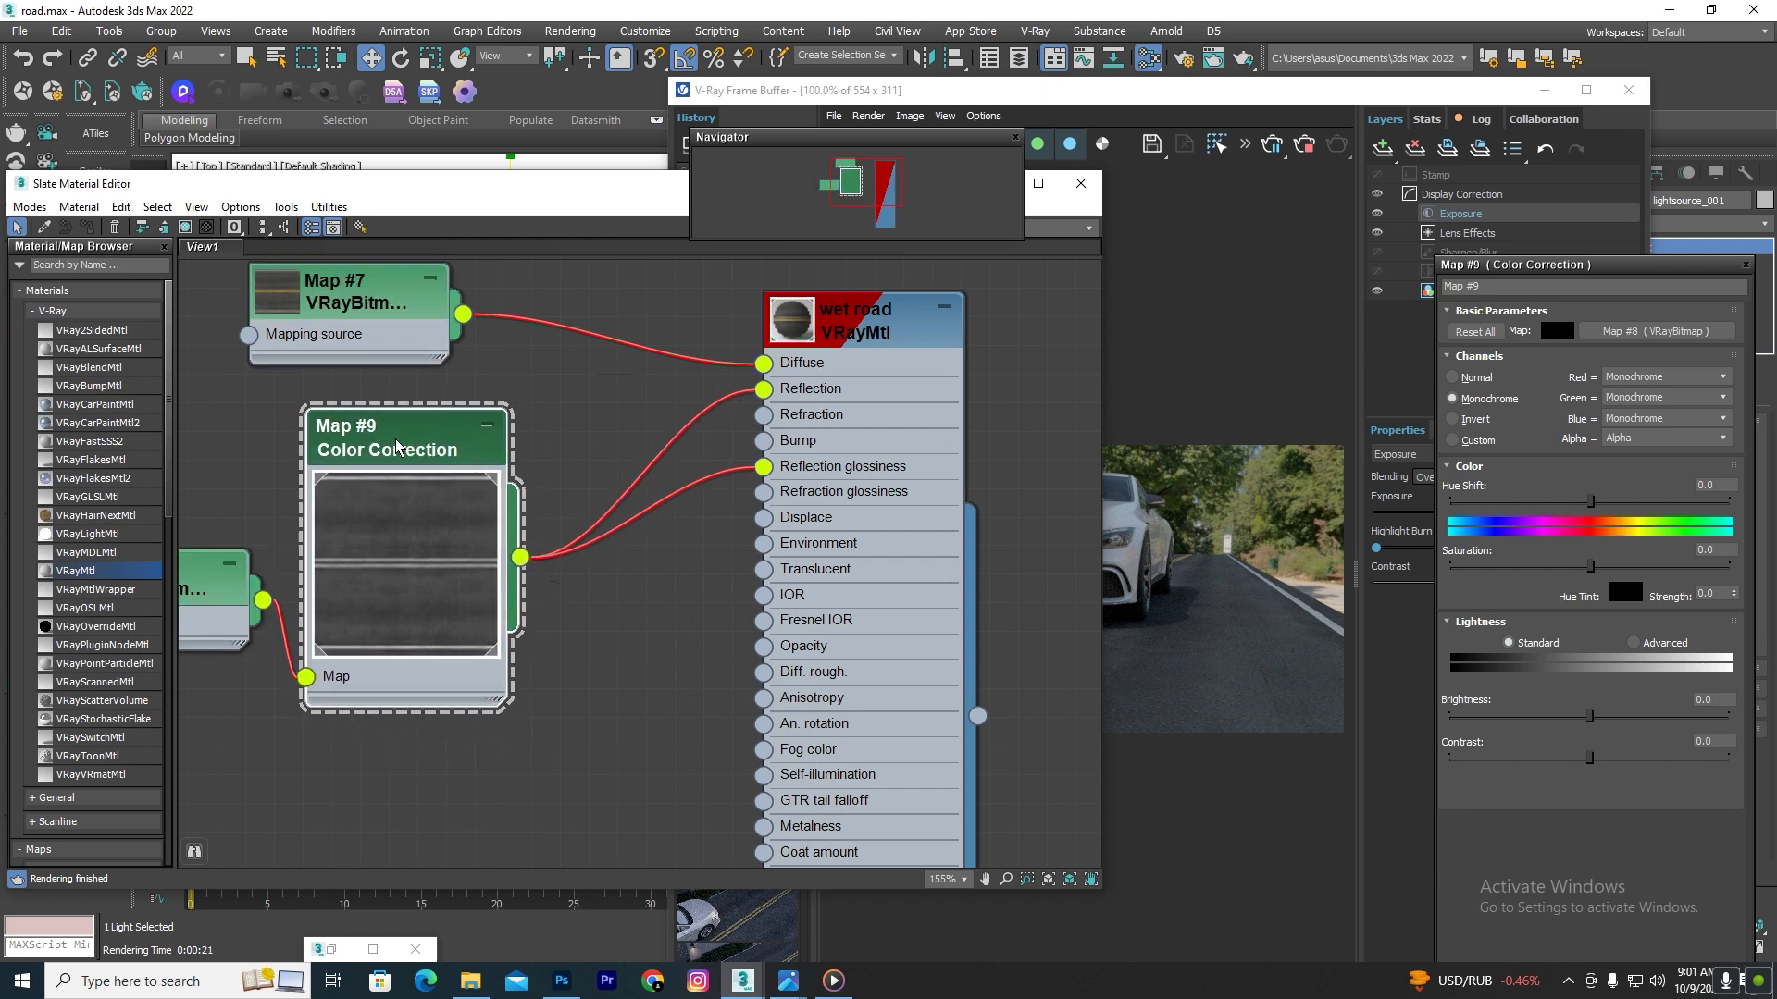
drag(880, 314, 993, 314)
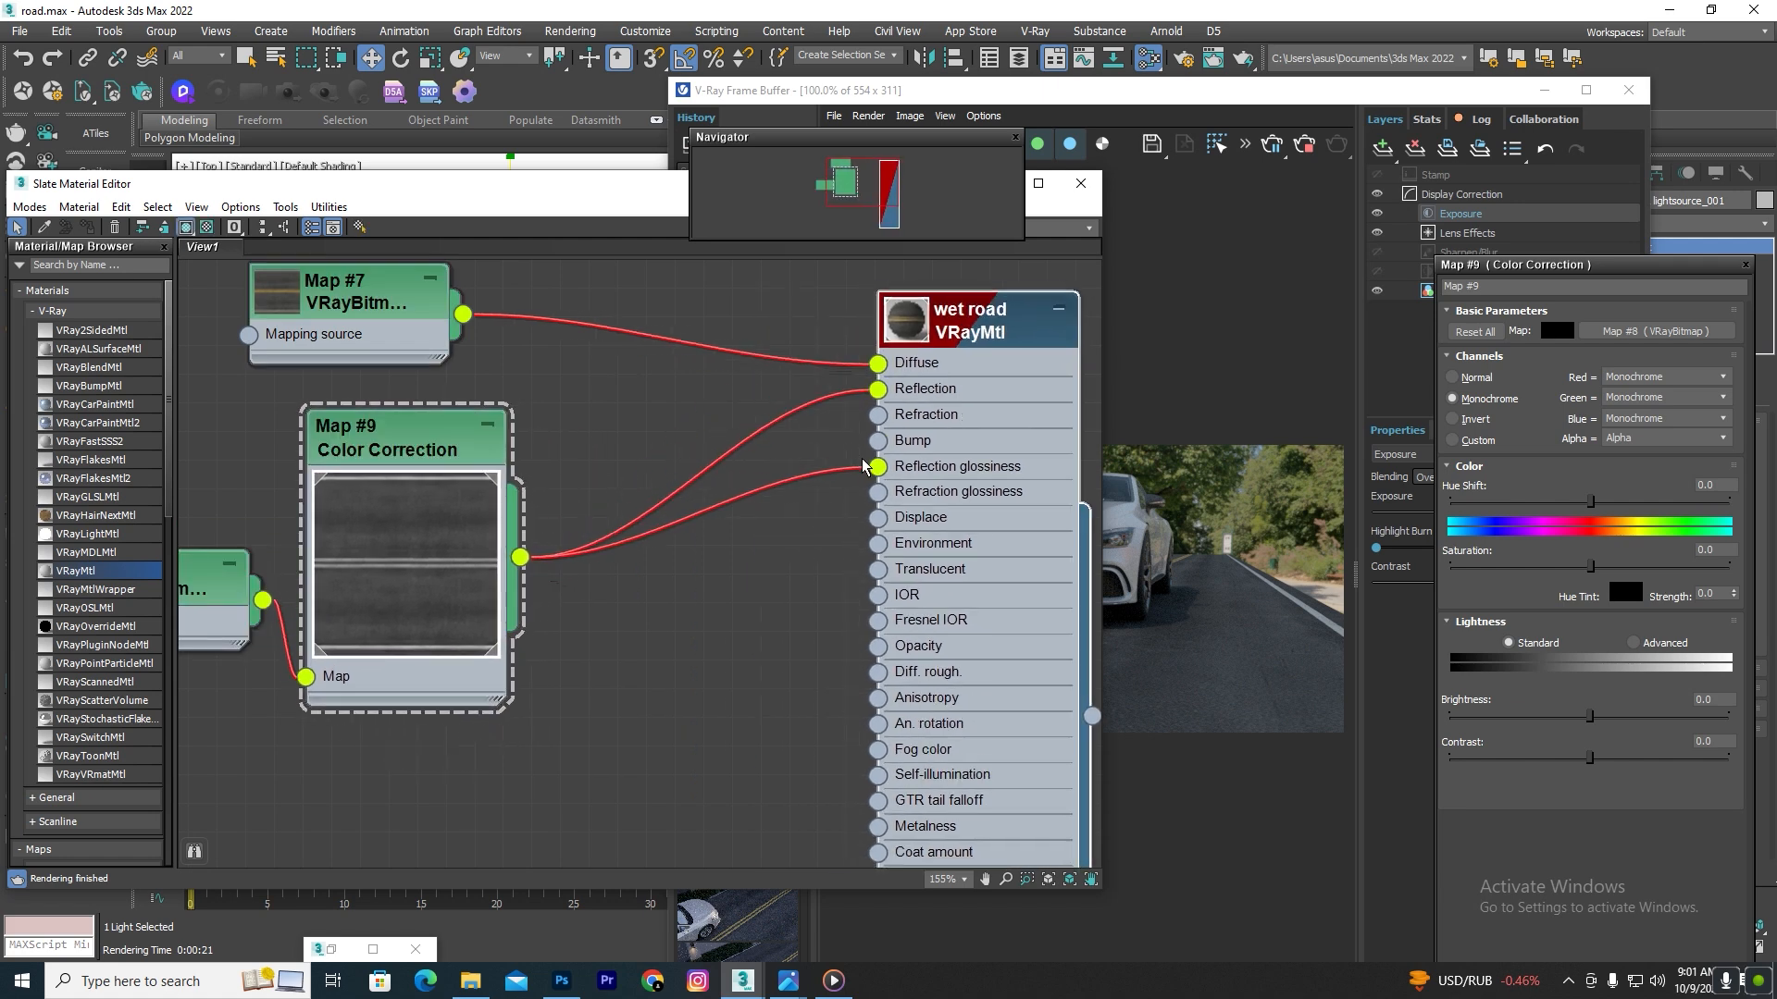
Step: Add a VRayNormalMap to the Bump input of the wet road material
drag(880, 448, 589, 731)
mouse_move(653, 741)
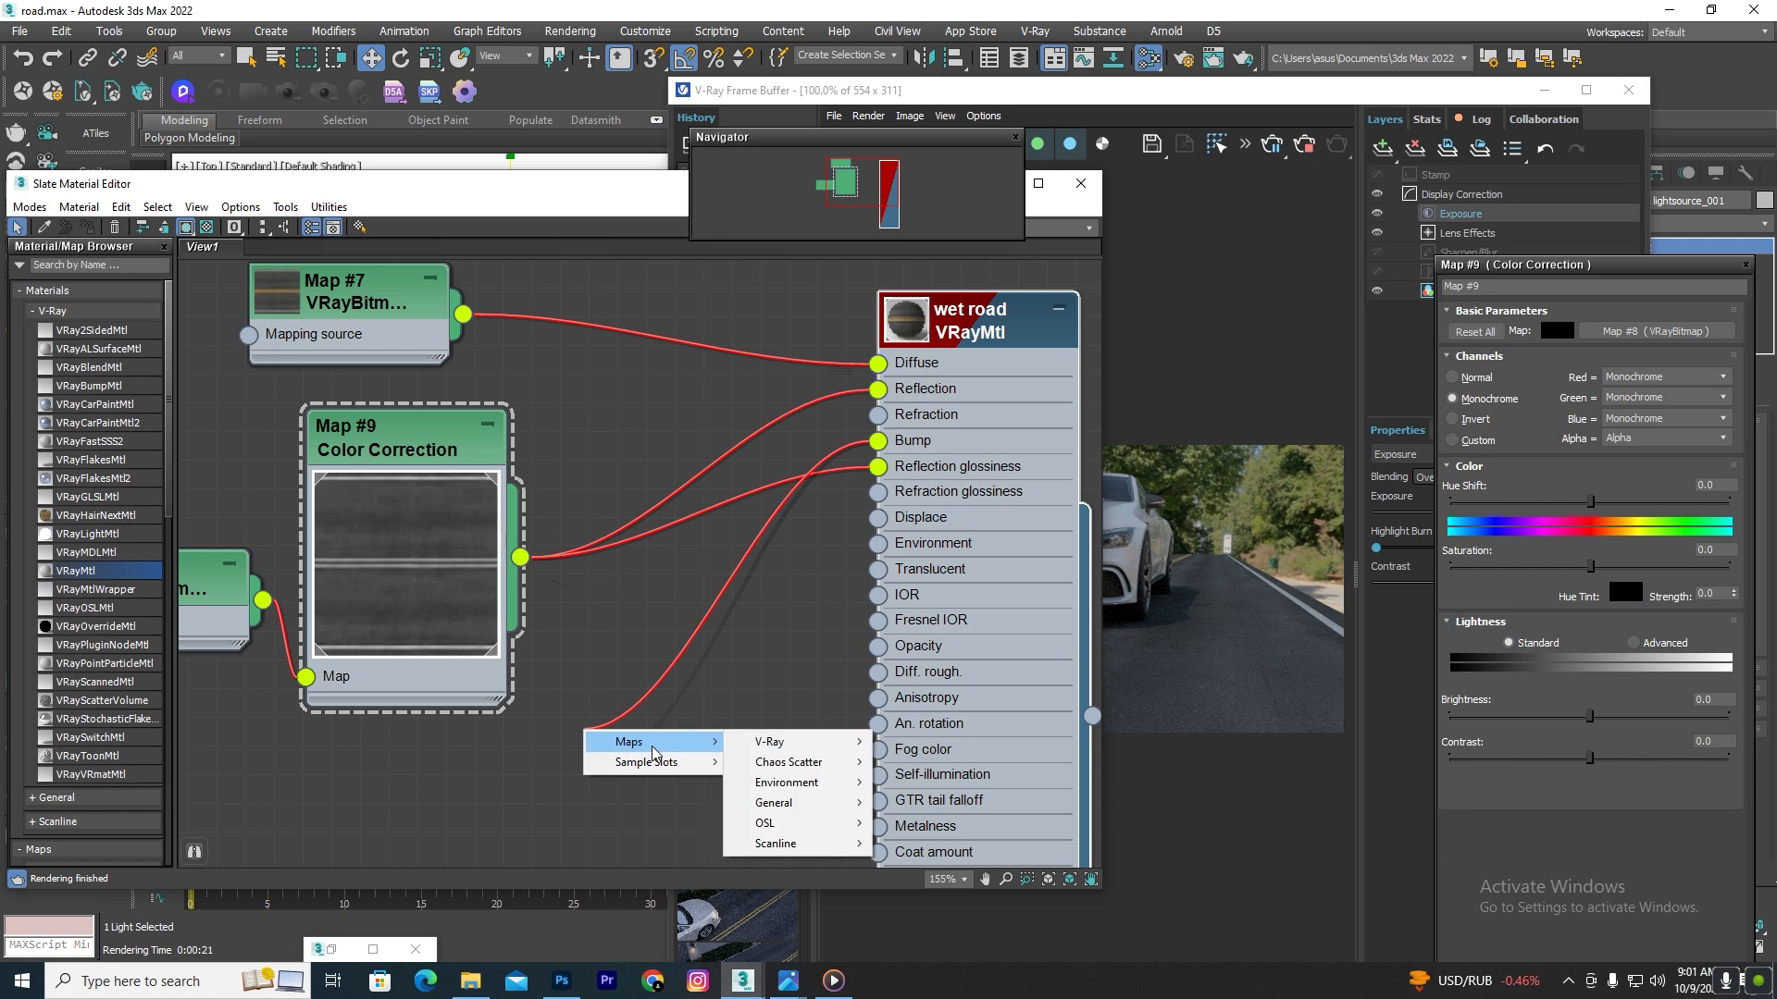
mouse_move(810, 743)
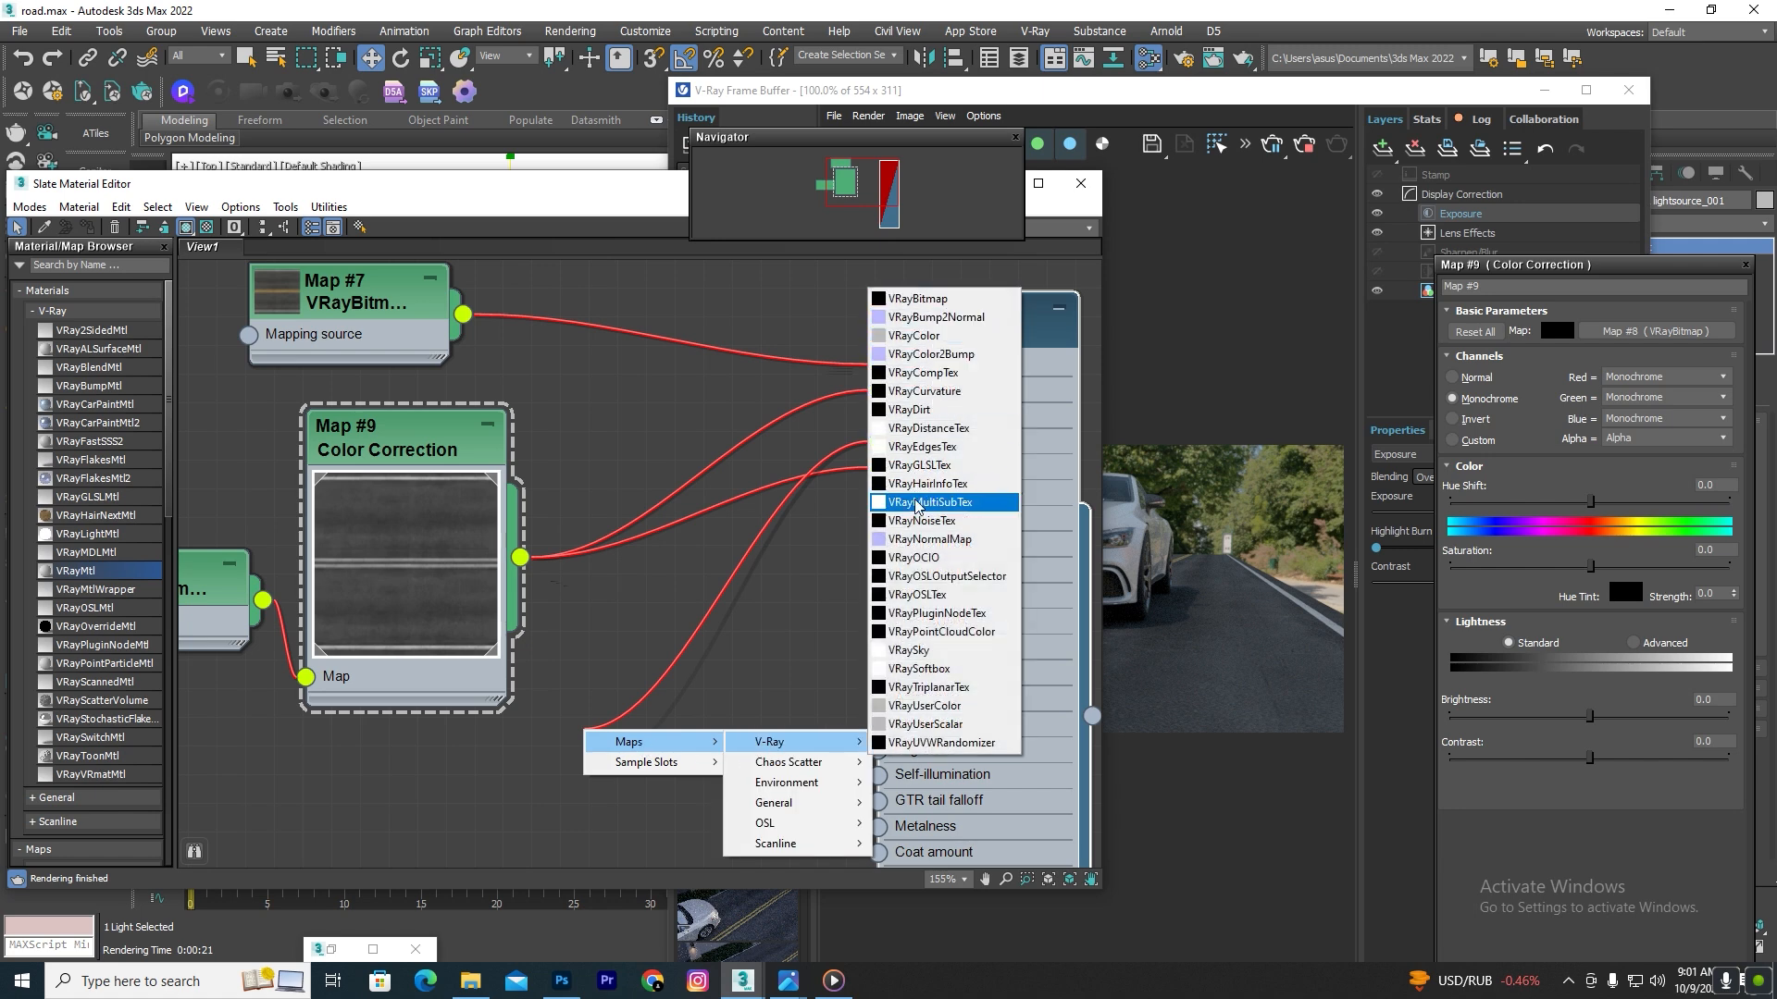
click(929, 539)
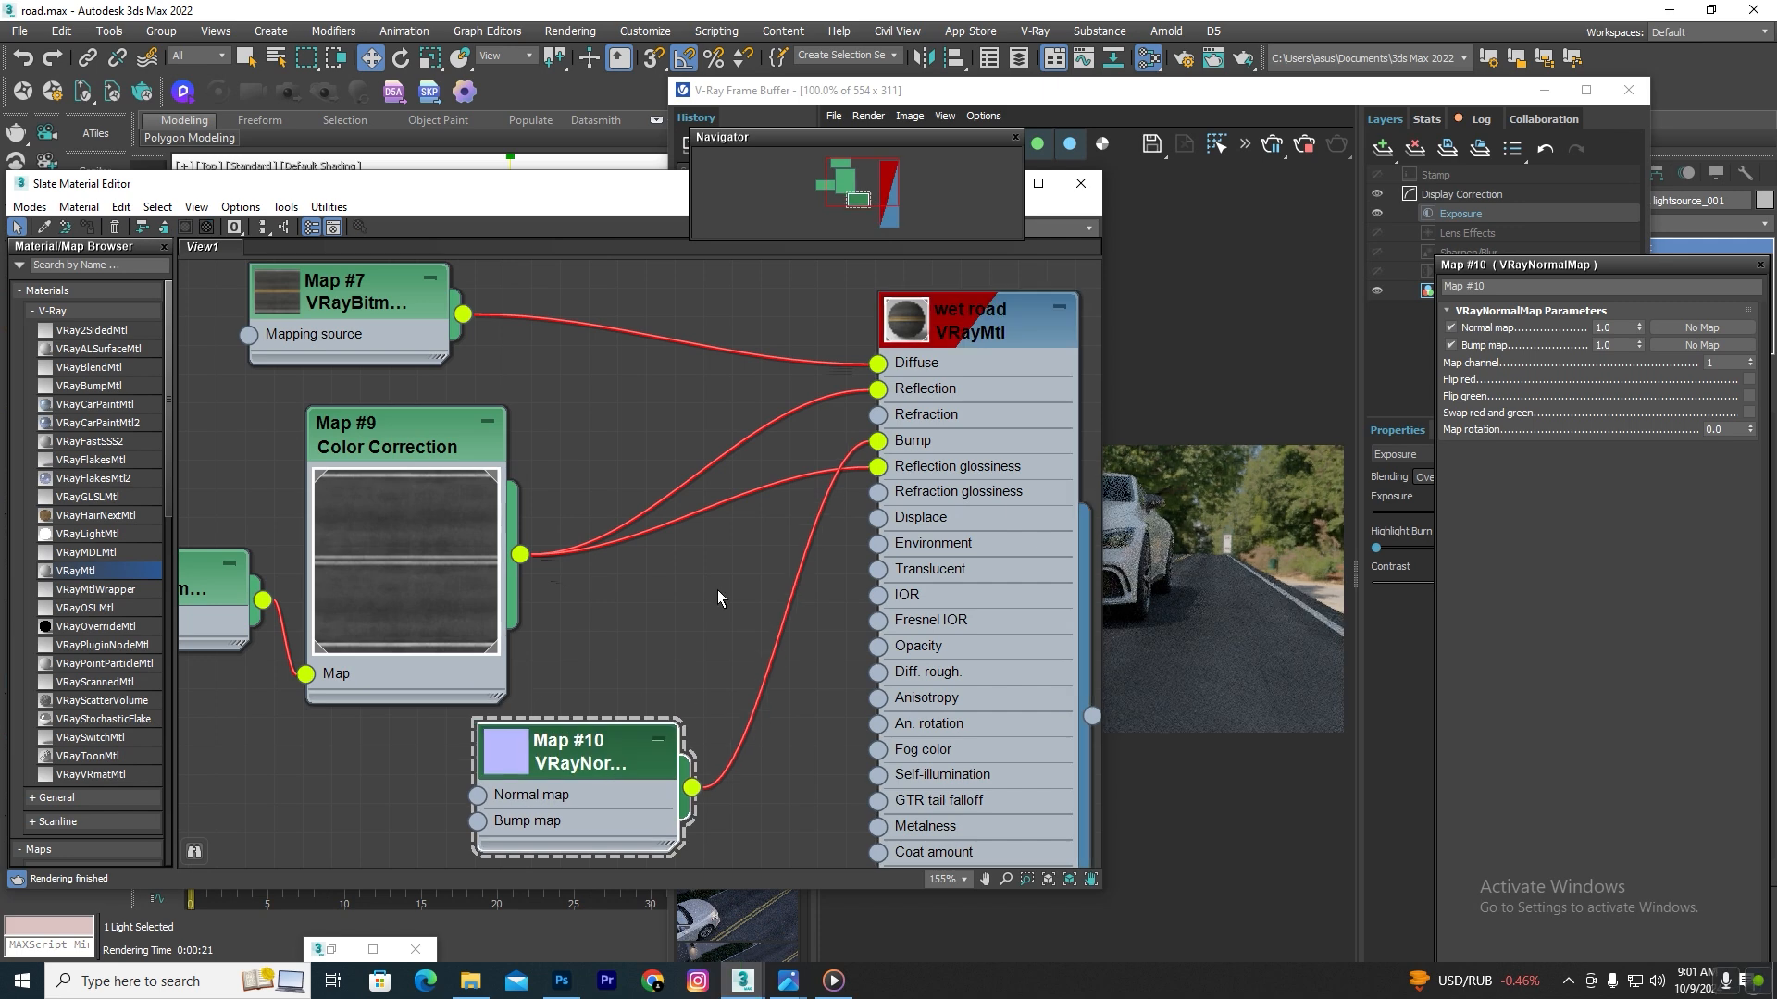
Step: Add a VRayBitmap loaded with Normal Map.jpg to the Normal map input of the VRayNormalMap node
scroll(719, 593, down, 3)
scroll(542, 732, up, 2)
drag(496, 733, 344, 760)
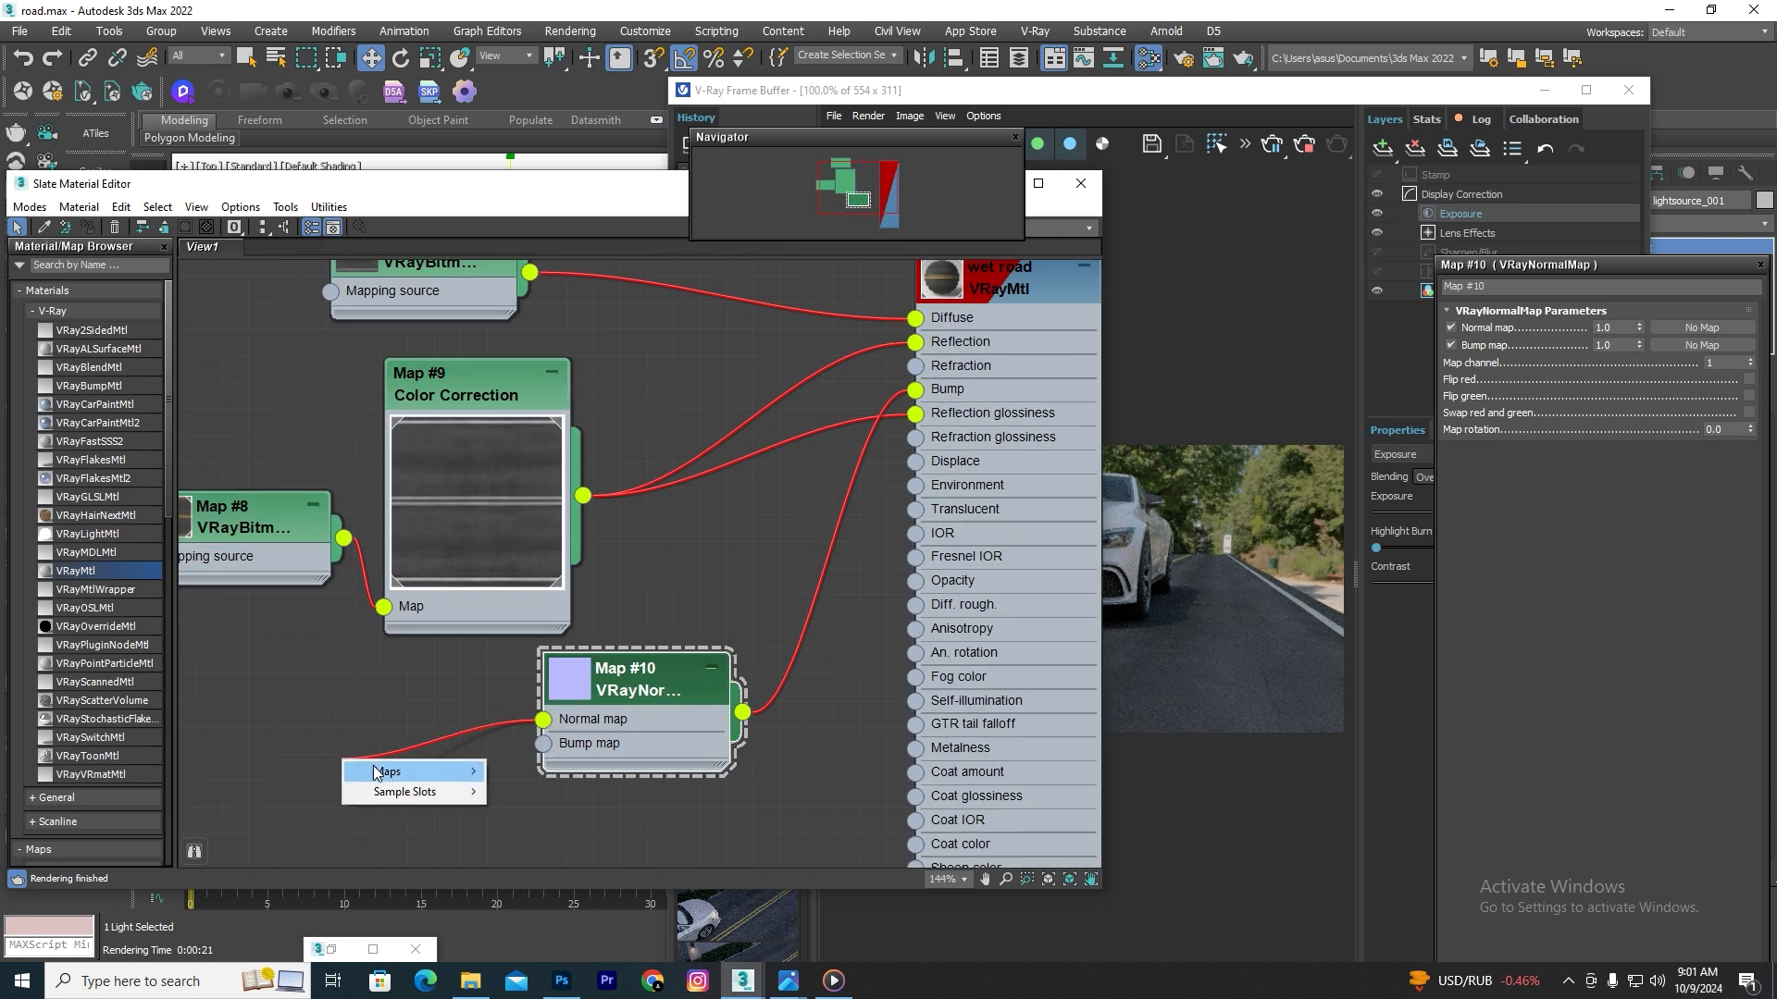
mouse_move(388, 772)
mouse_move(595, 769)
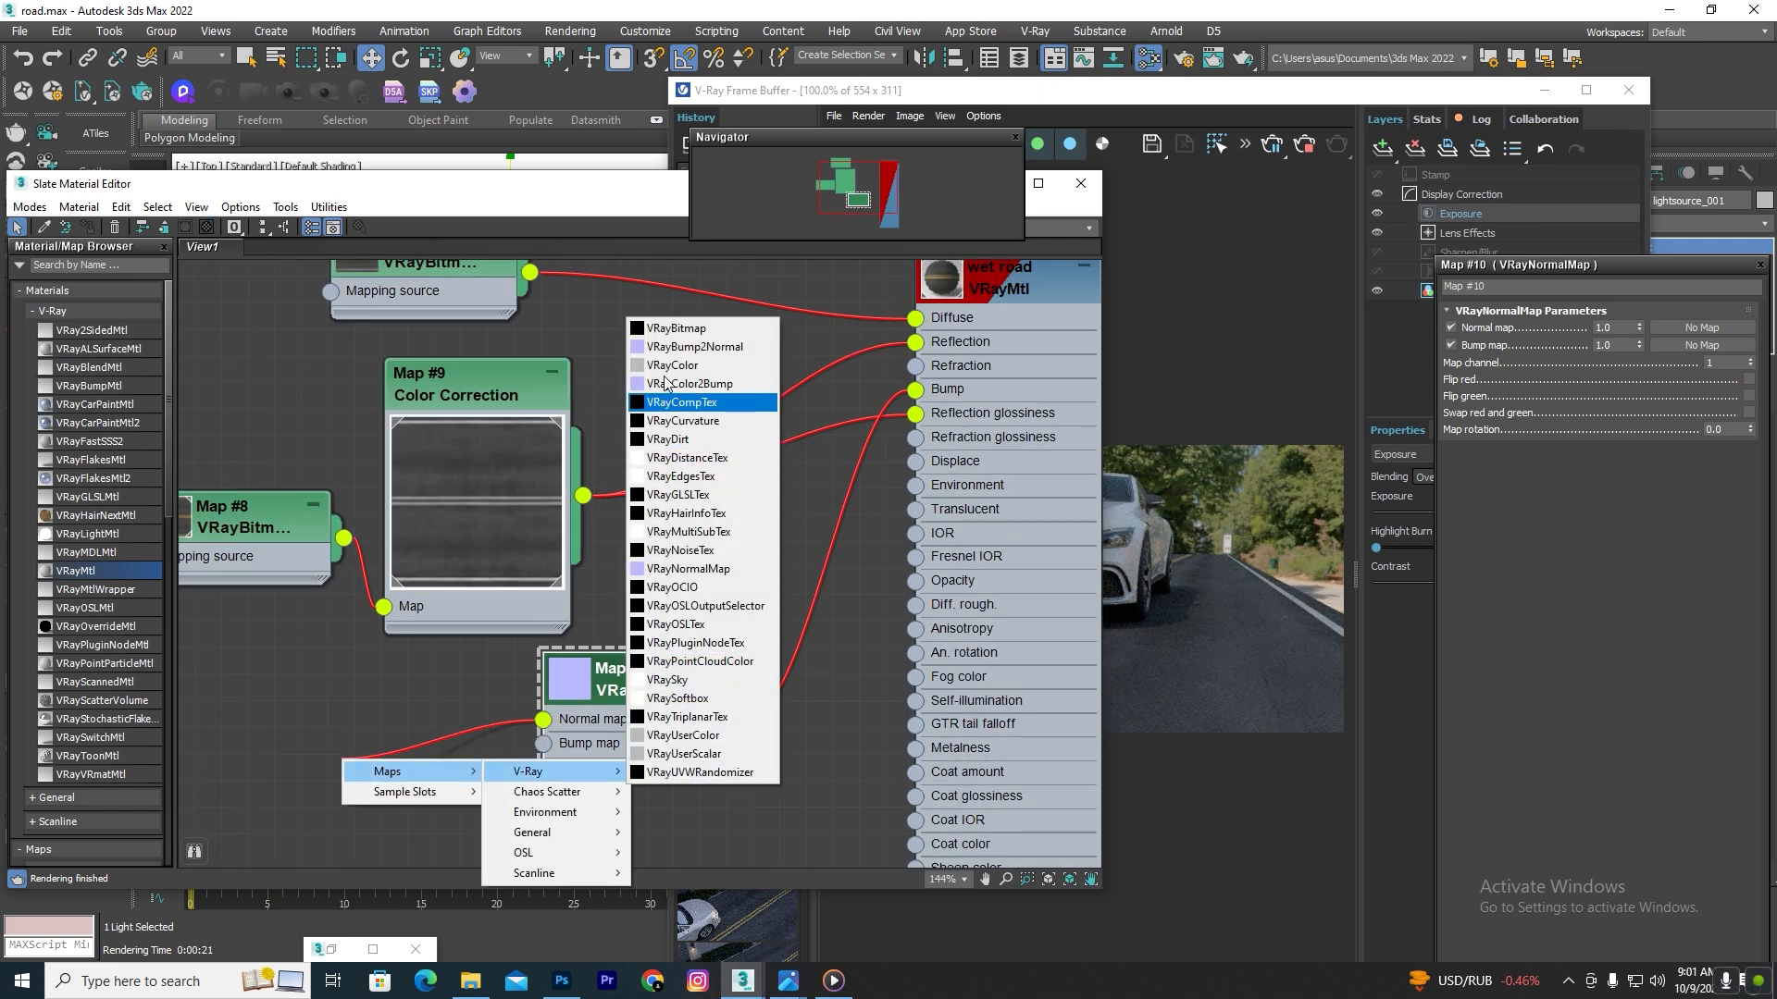
click(670, 328)
click(461, 175)
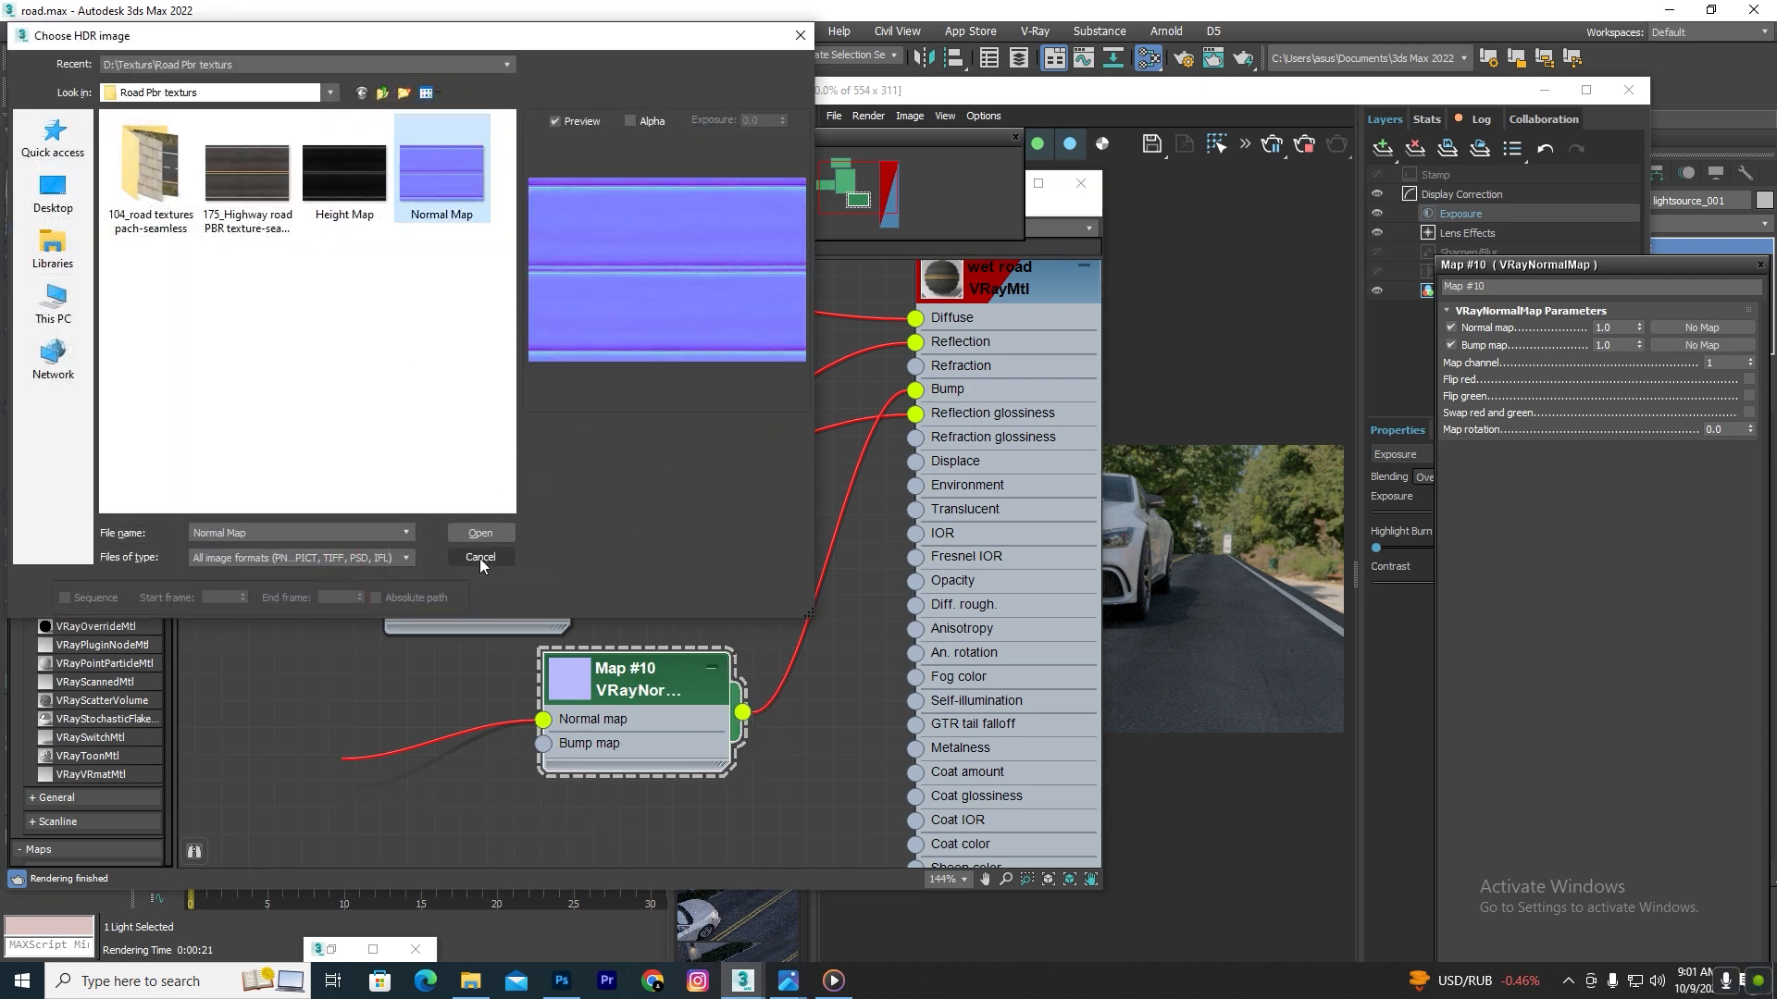
click(480, 534)
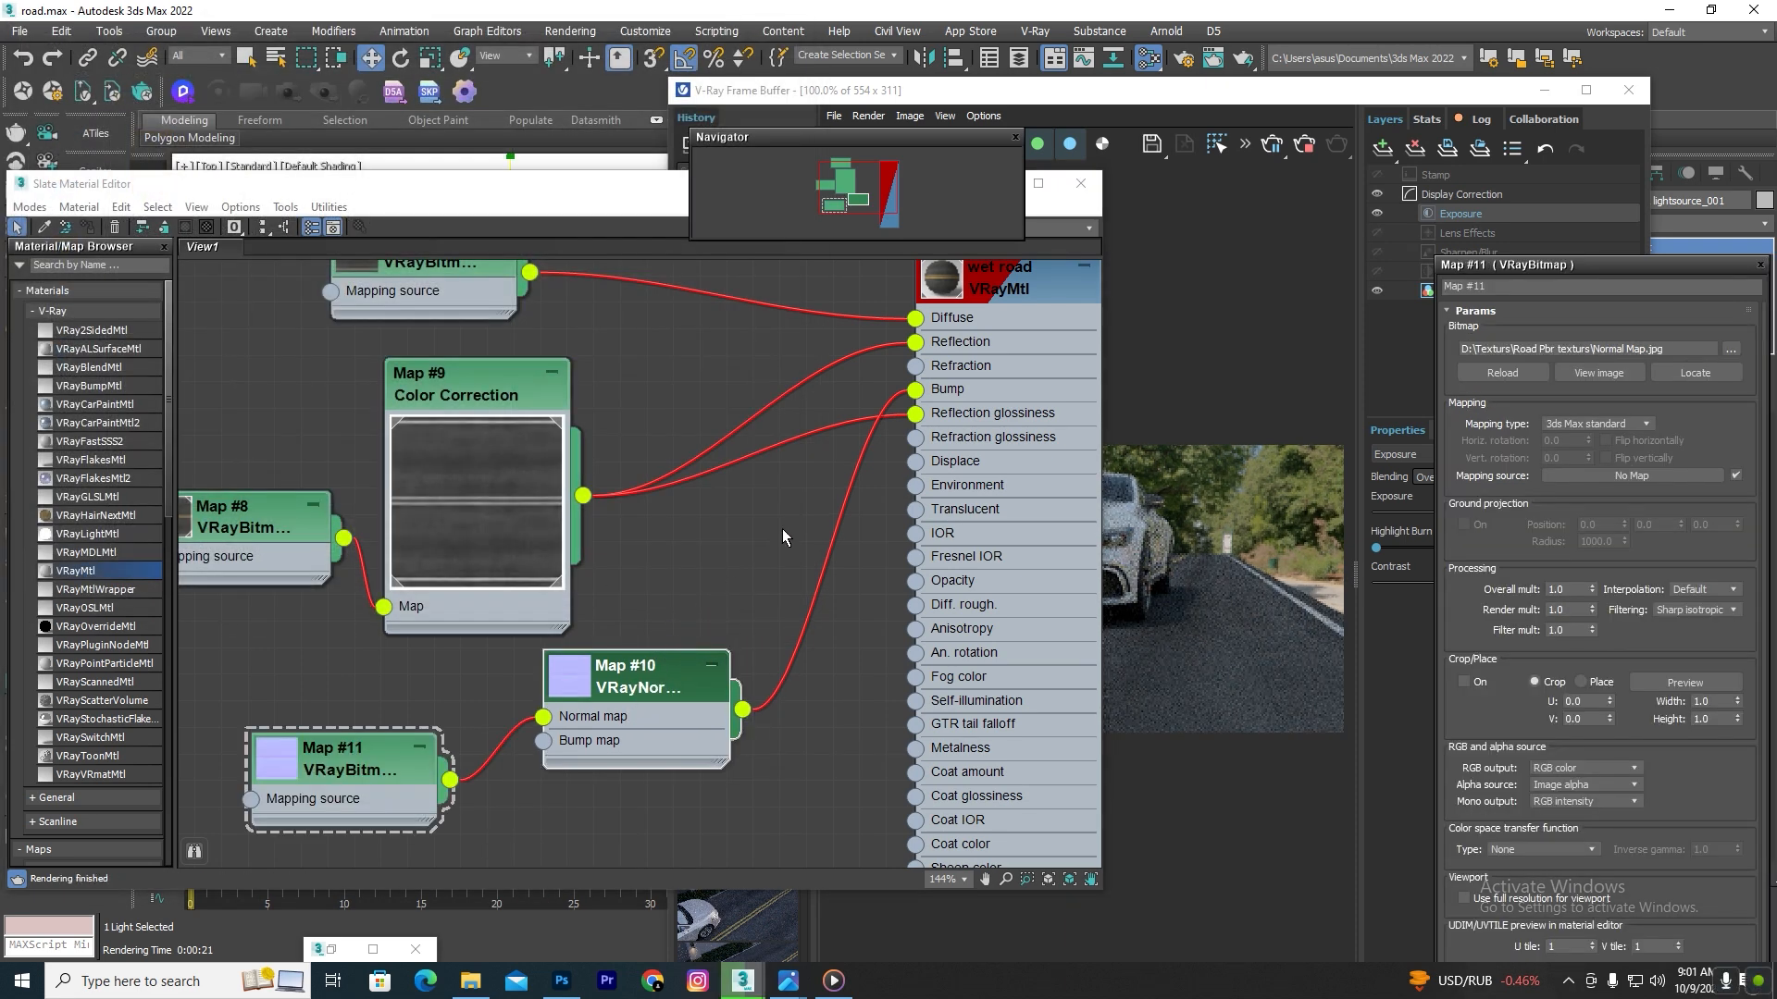
scroll(814, 530, down, 2)
scroll(815, 531, down, 1)
middle_drag(693, 394, 611, 439)
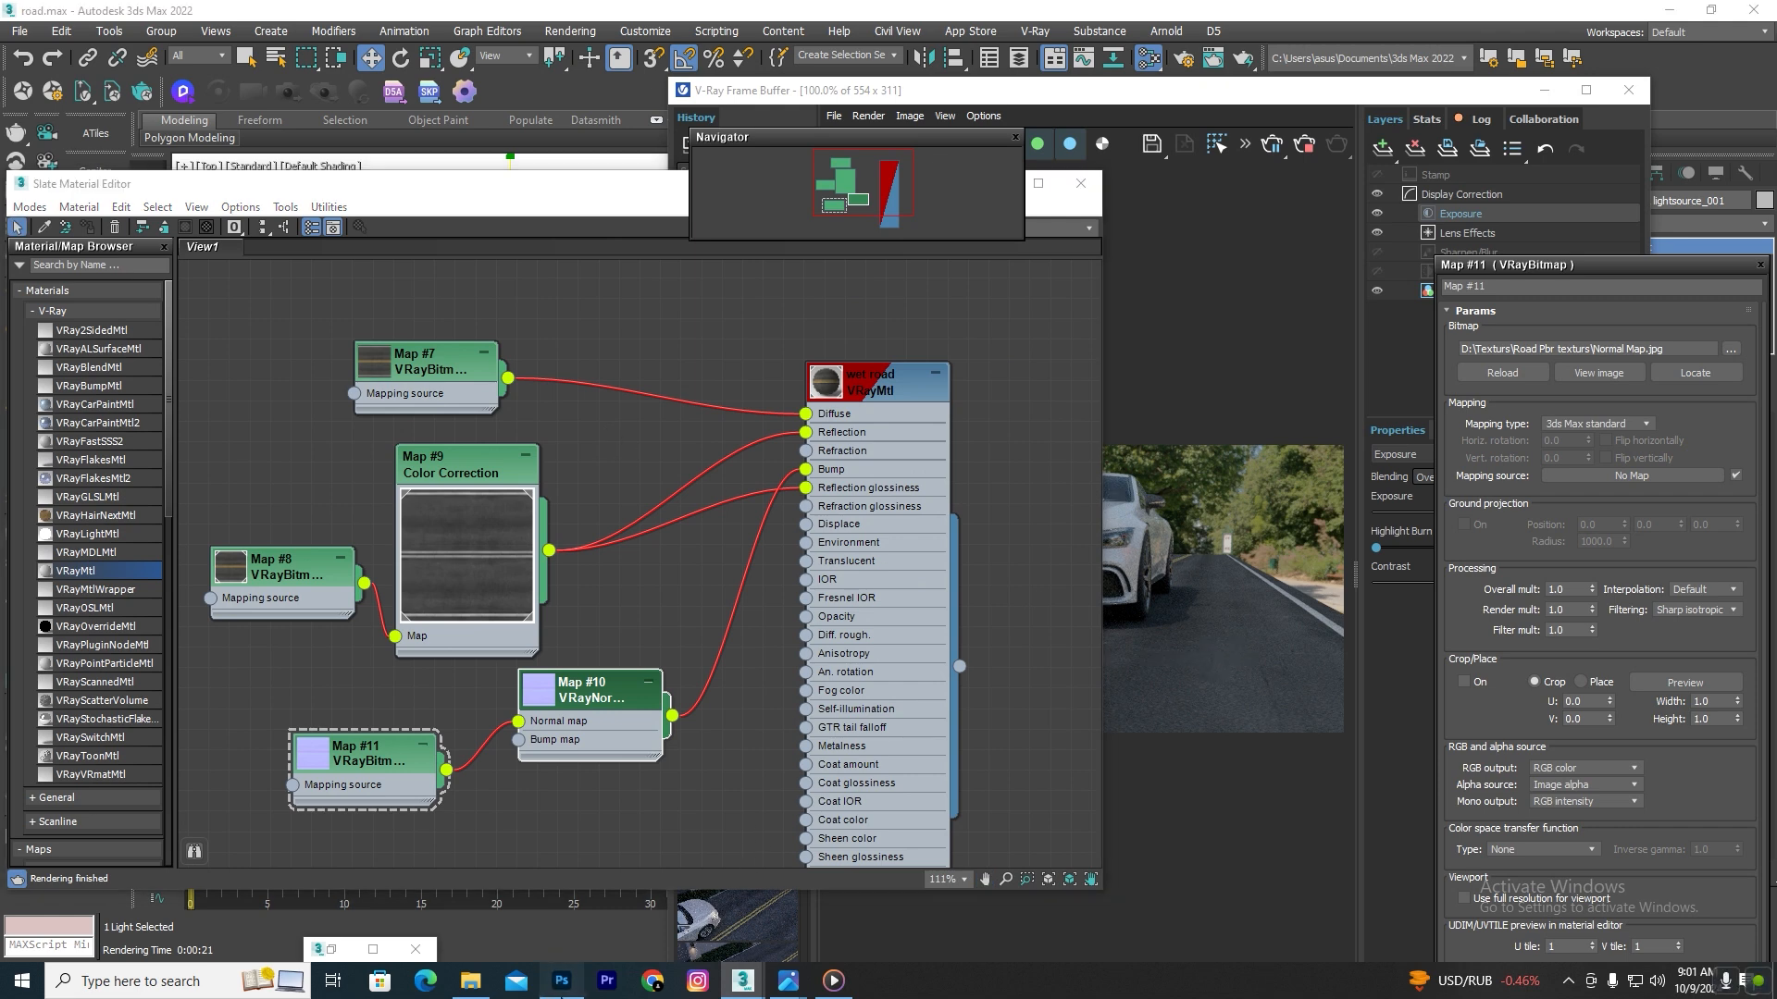
Step: Switch to Photoshop, unlock the highway road texture's background layer and generate a normal map from it
click(561, 981)
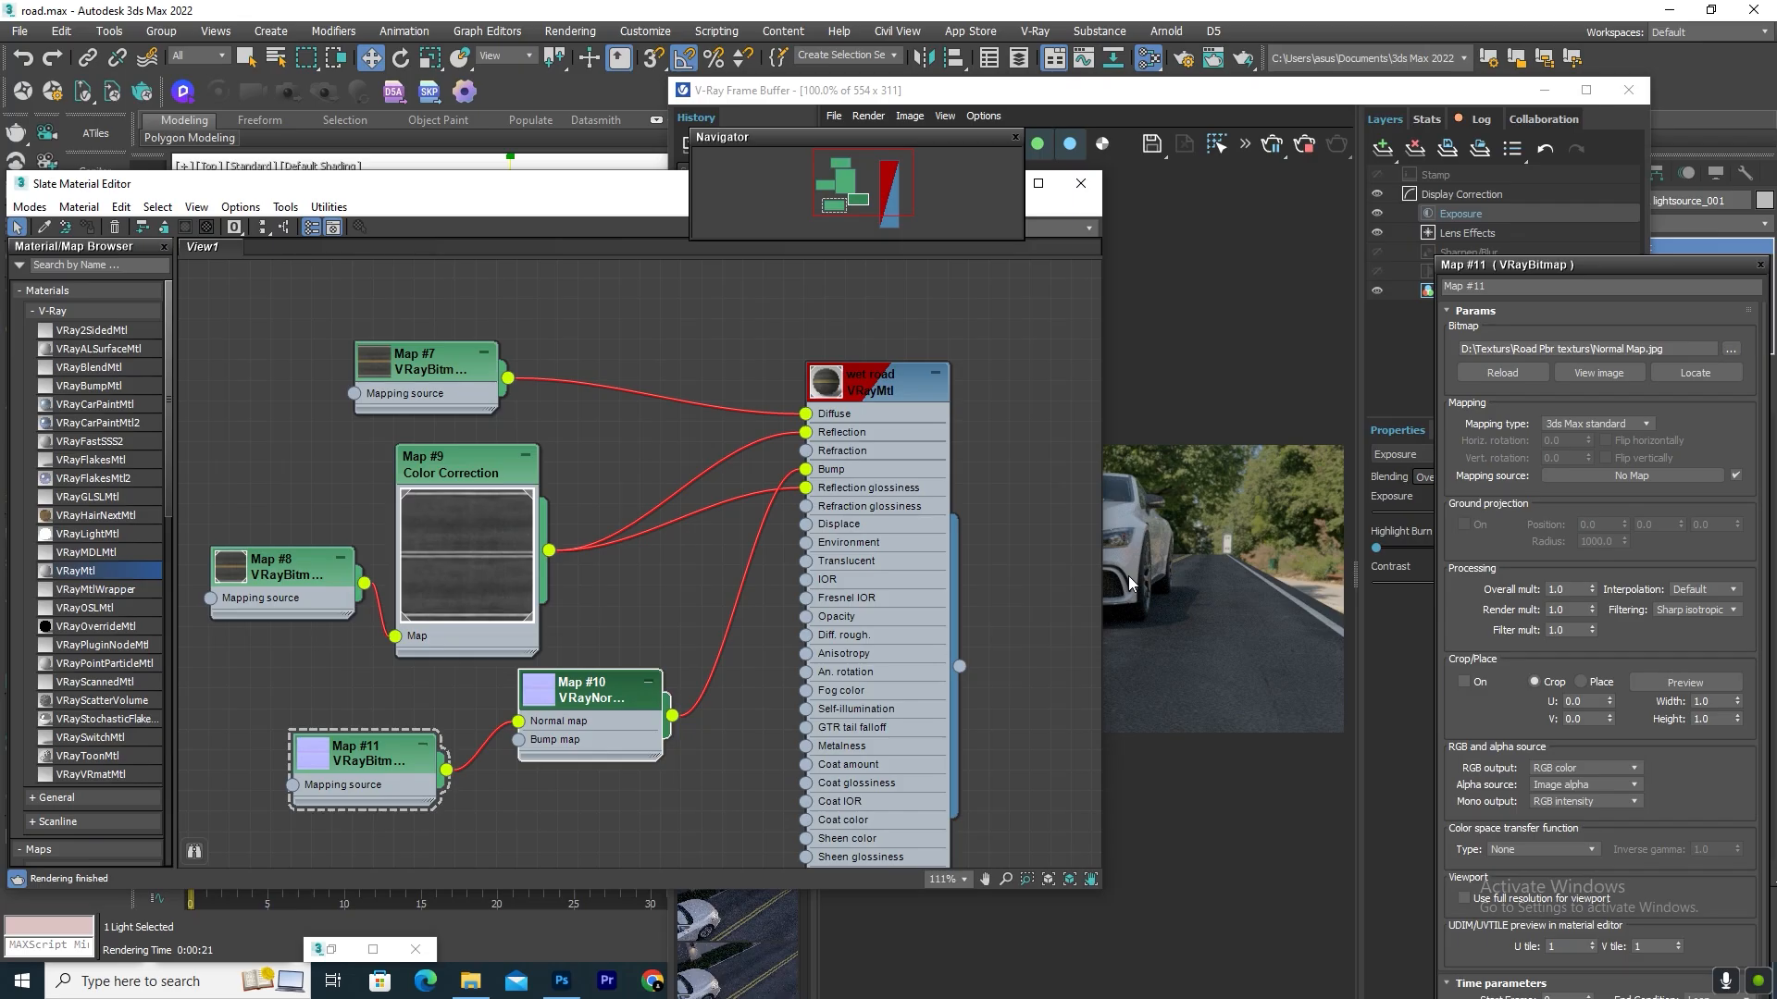
click(561, 981)
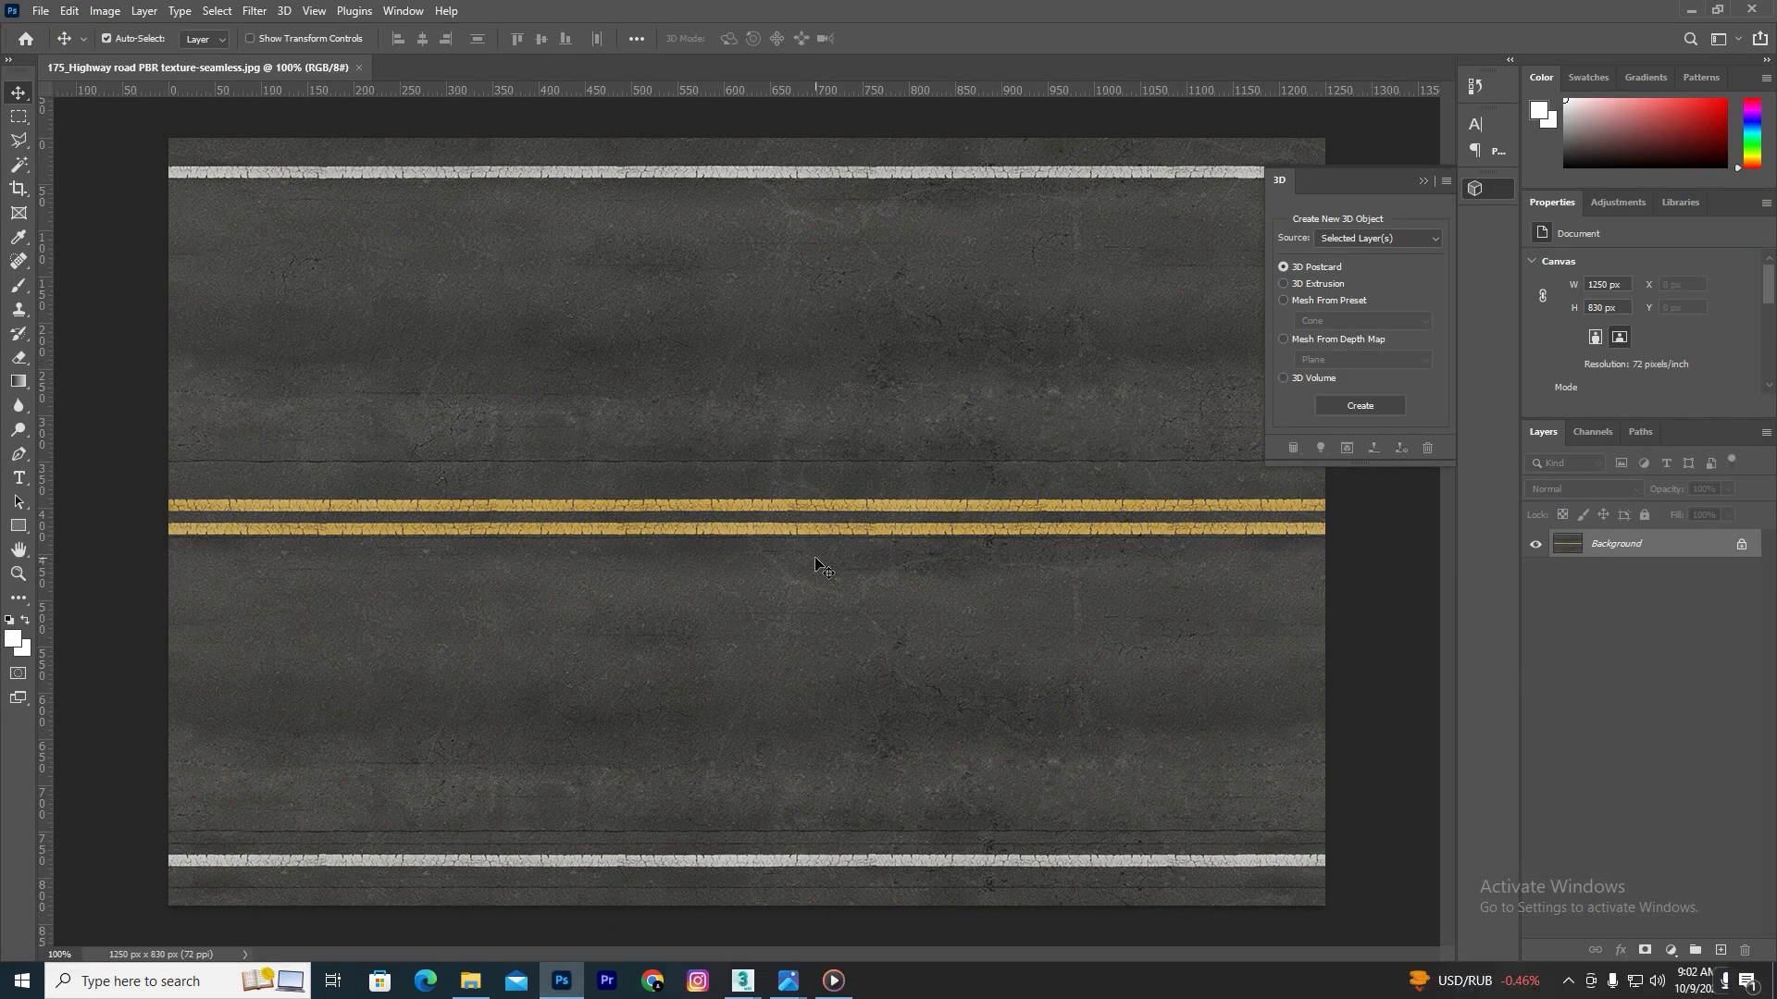
click(1739, 546)
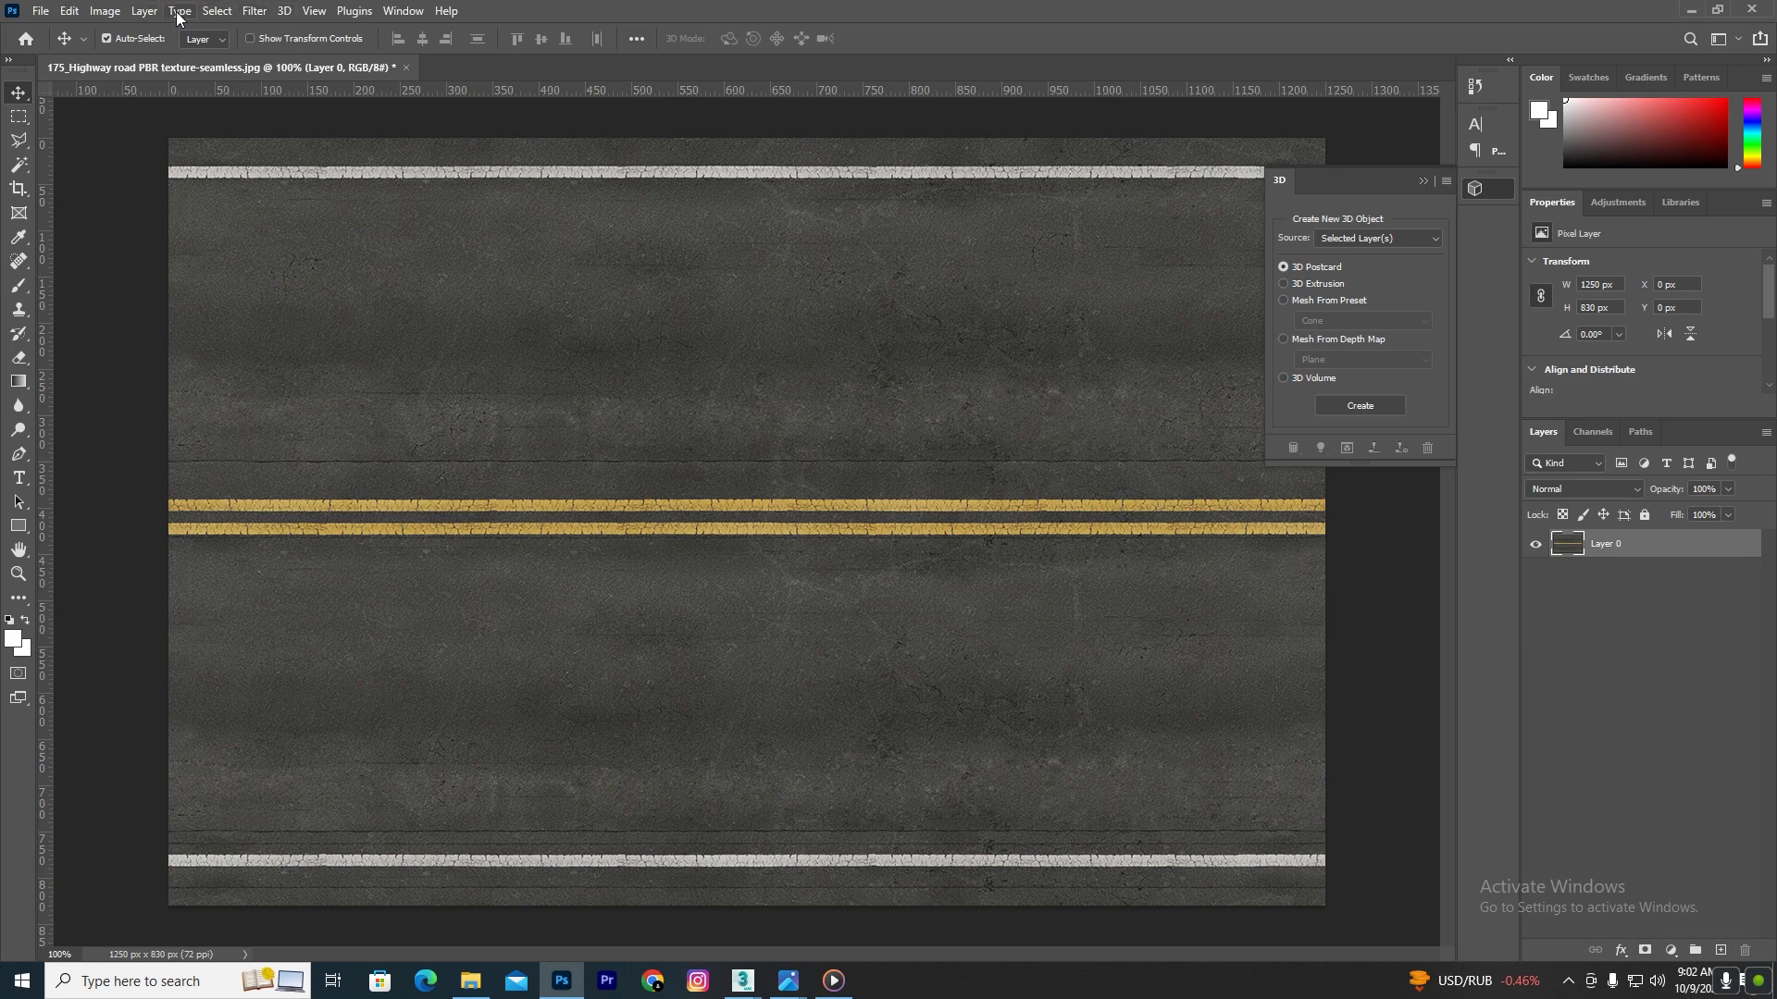
click(254, 11)
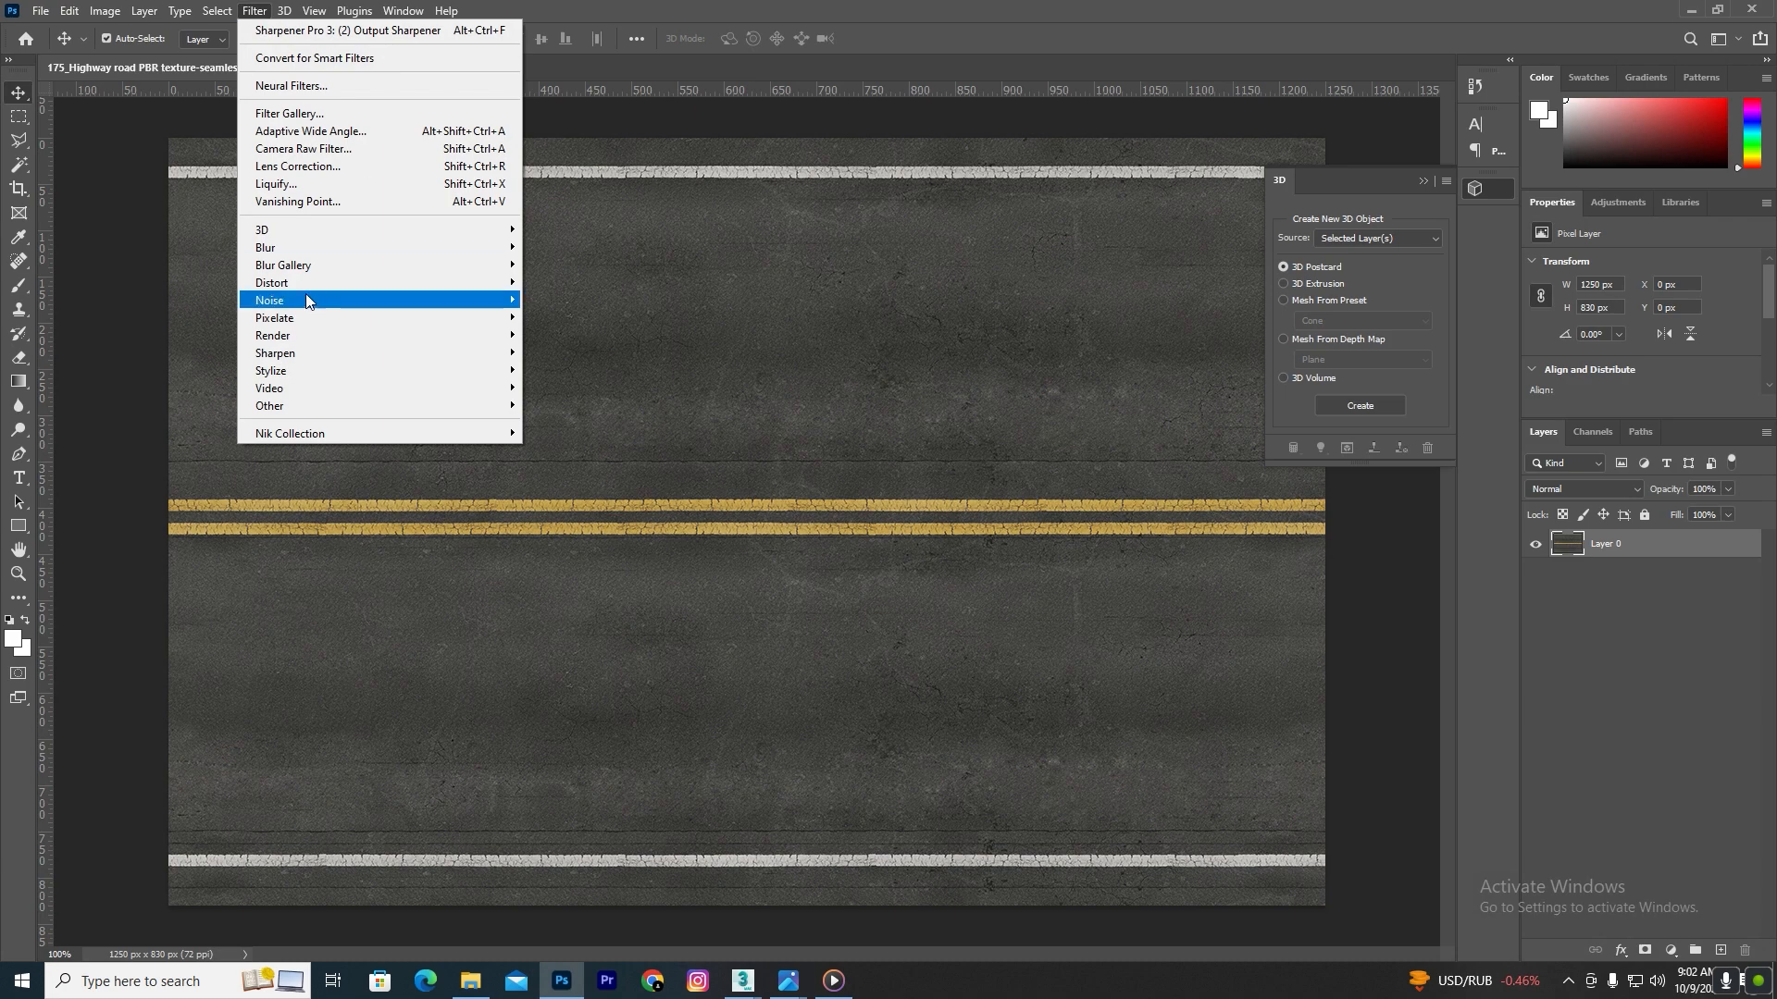
mouse_move(294, 231)
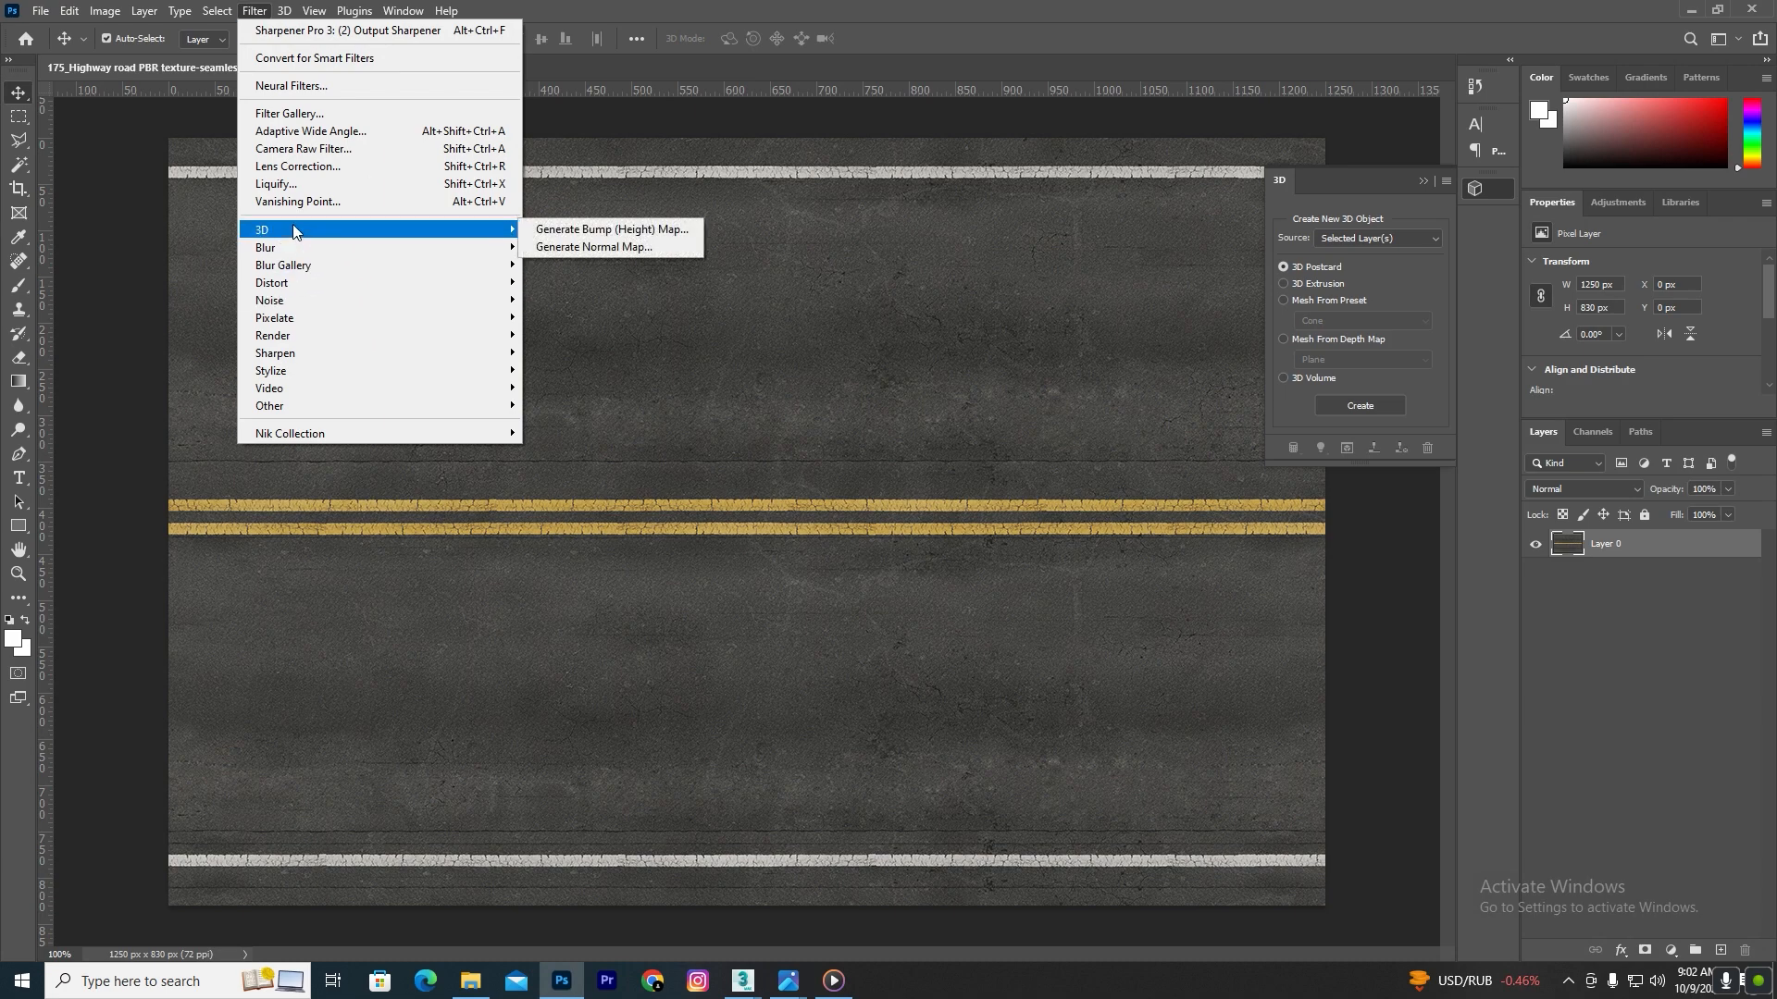
click(577, 247)
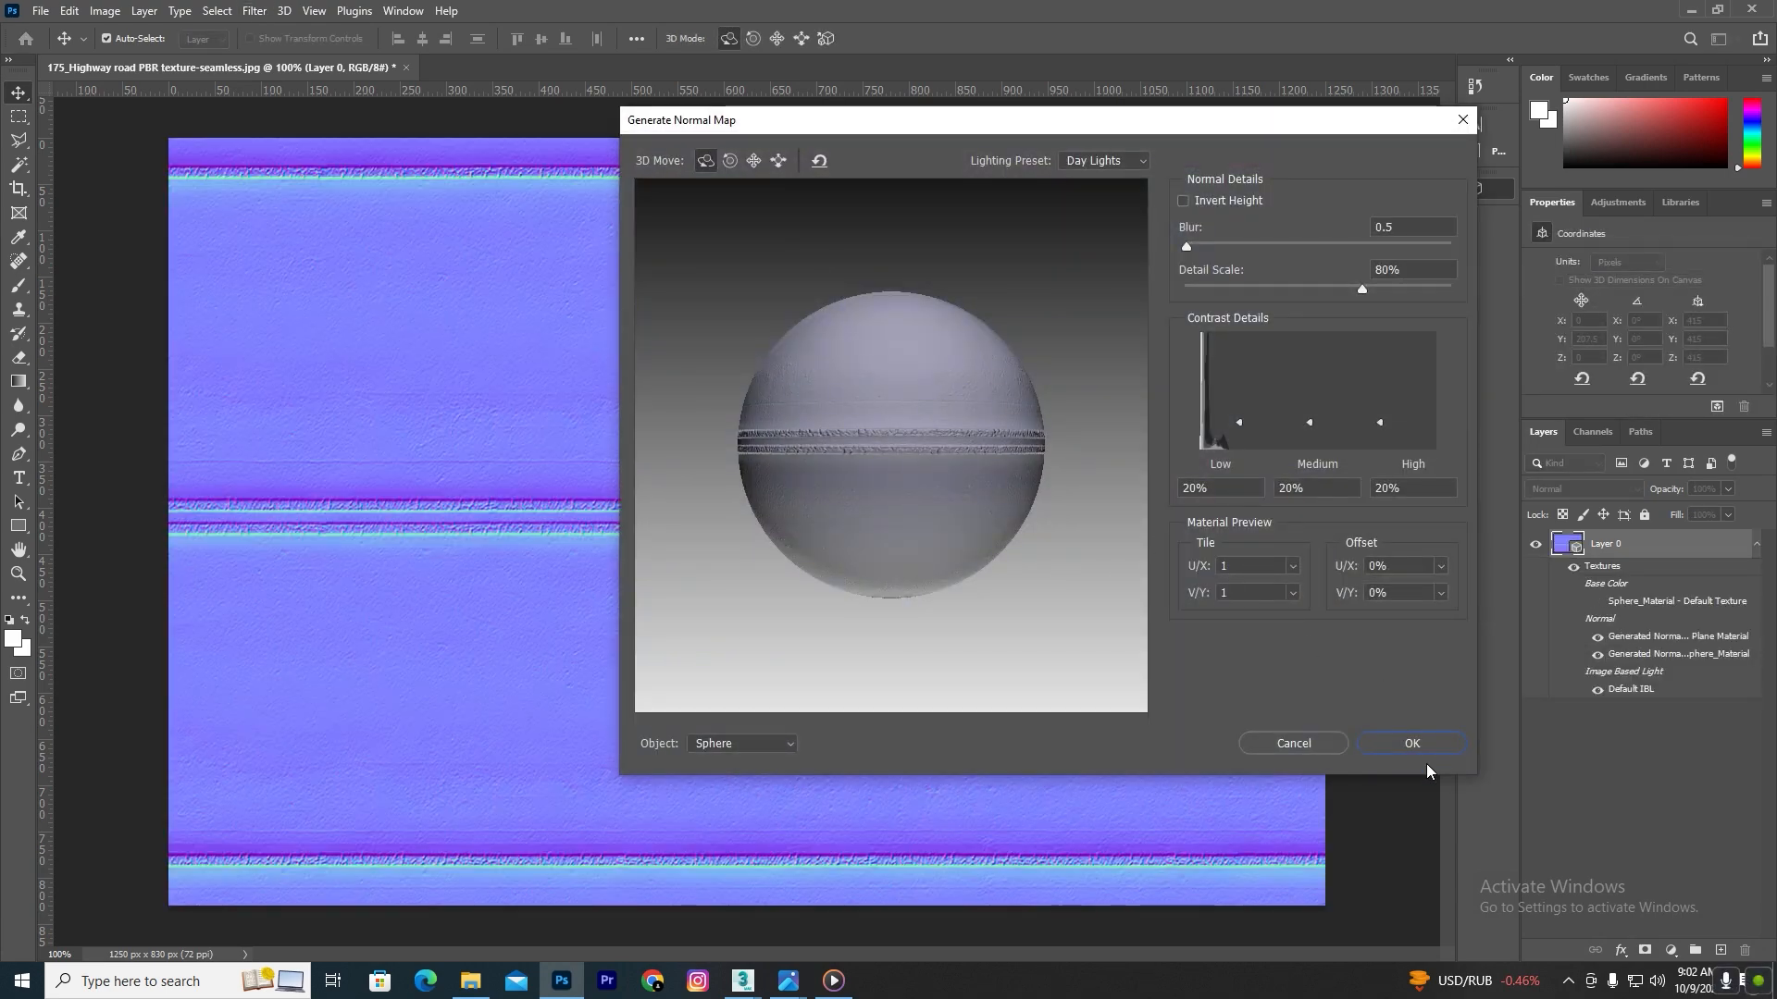
click(1428, 742)
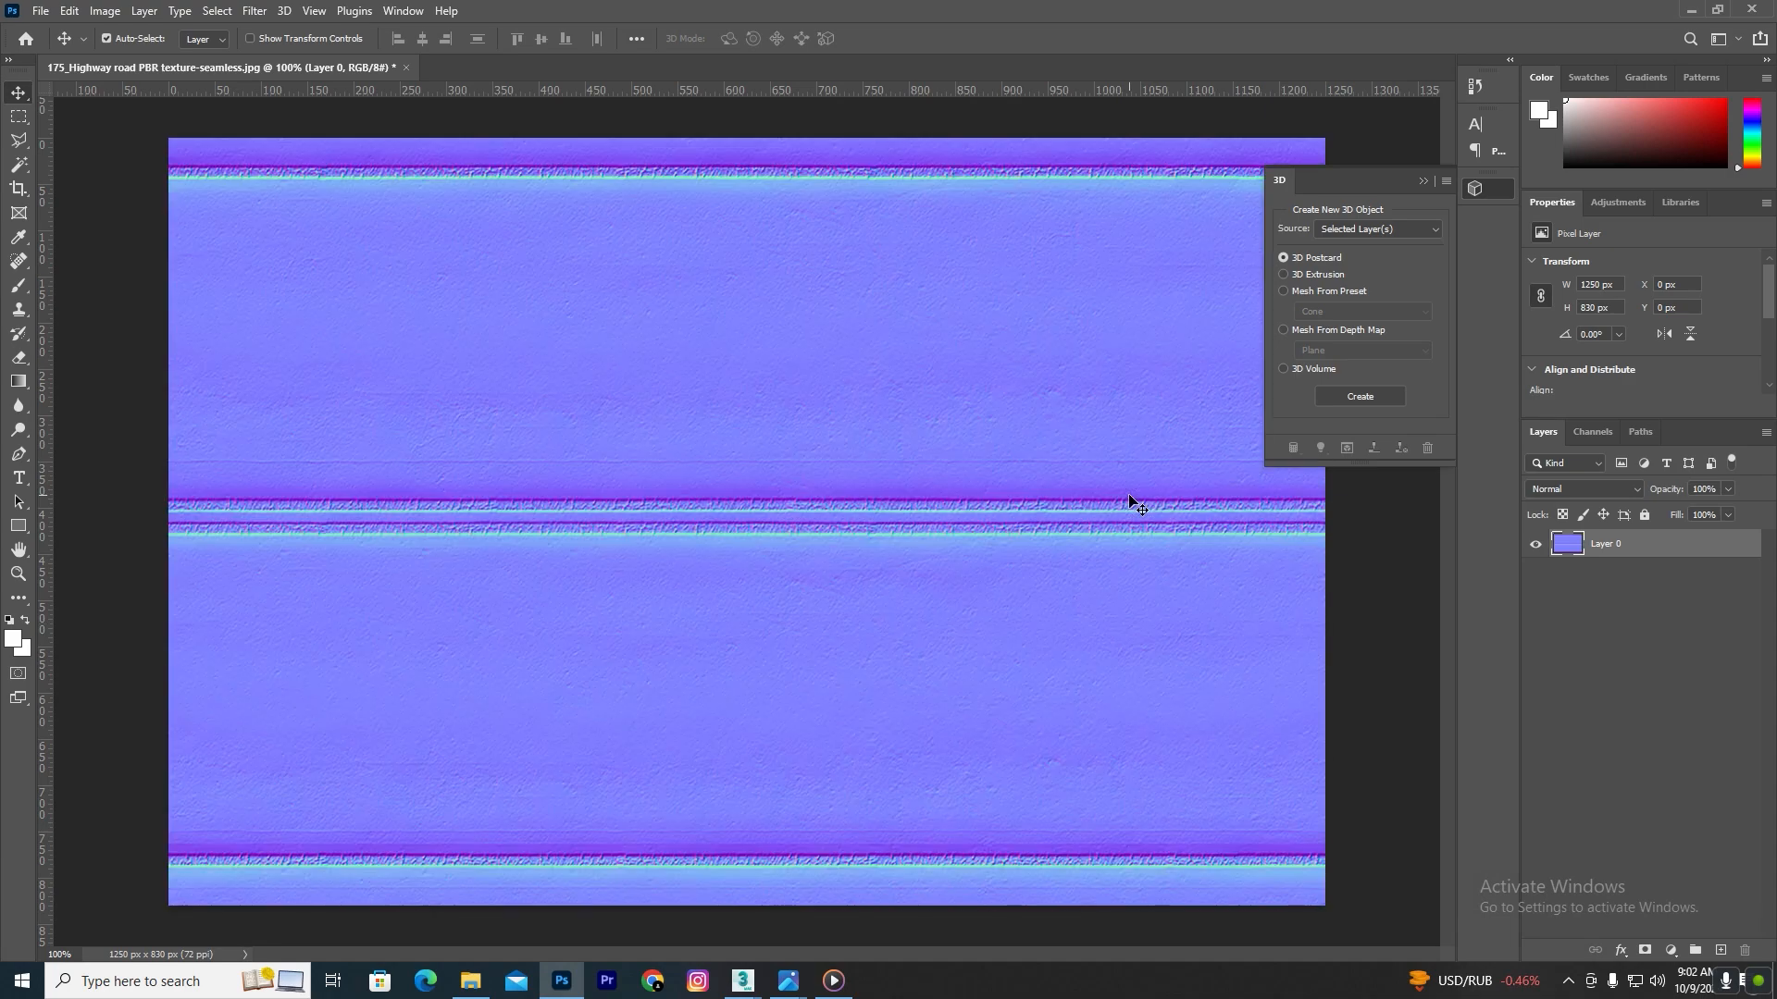
Step: Switch back to 3ds Max and set the wet road material's Reflection color to a near-white with value 248
click(742, 980)
click(859, 903)
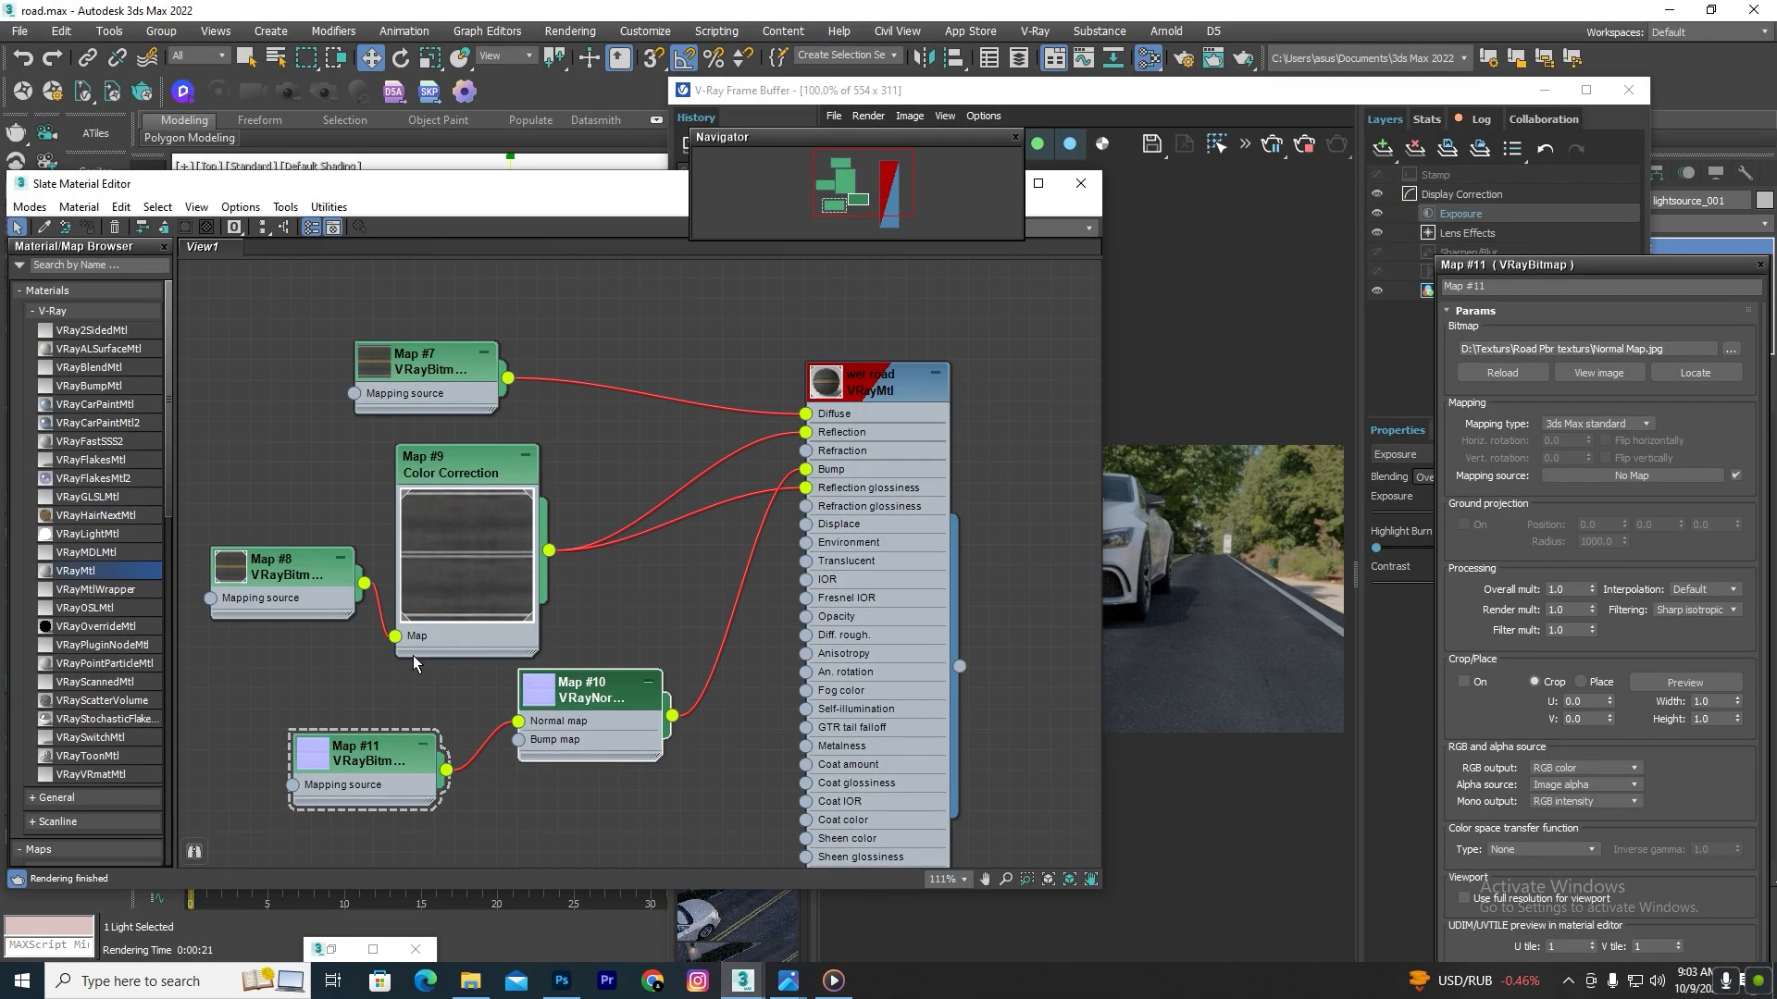
right_click(868, 387)
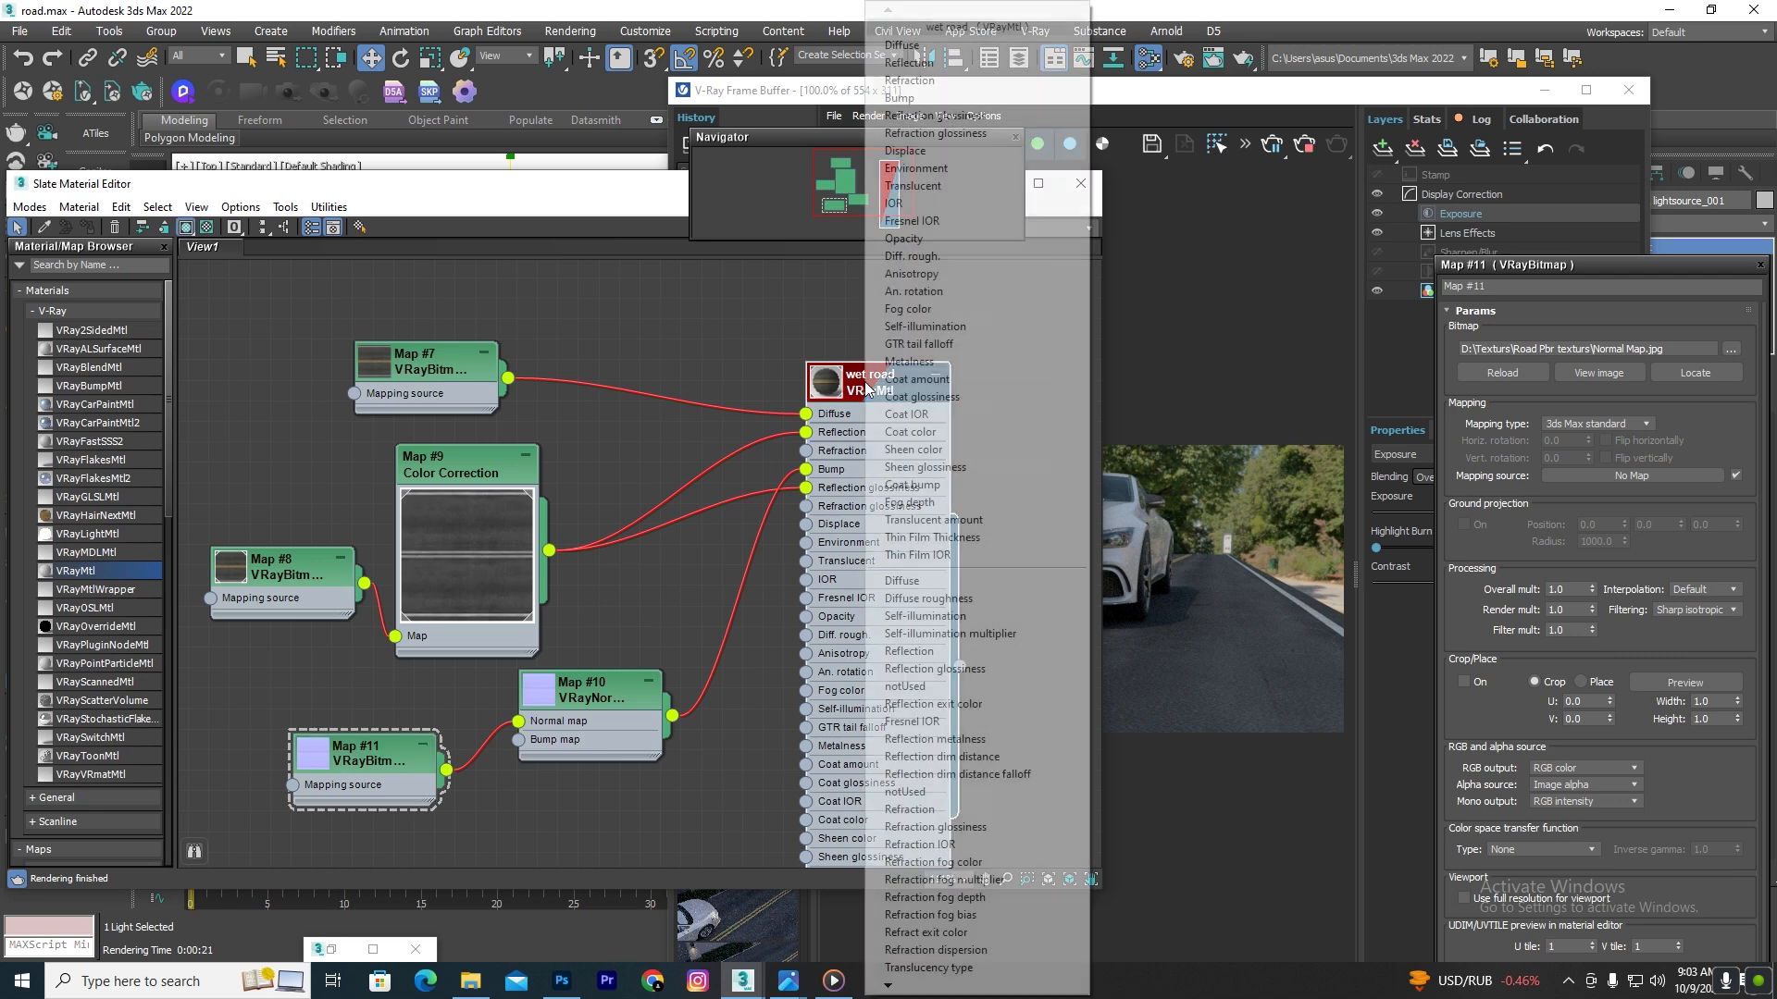
double_click(864, 386)
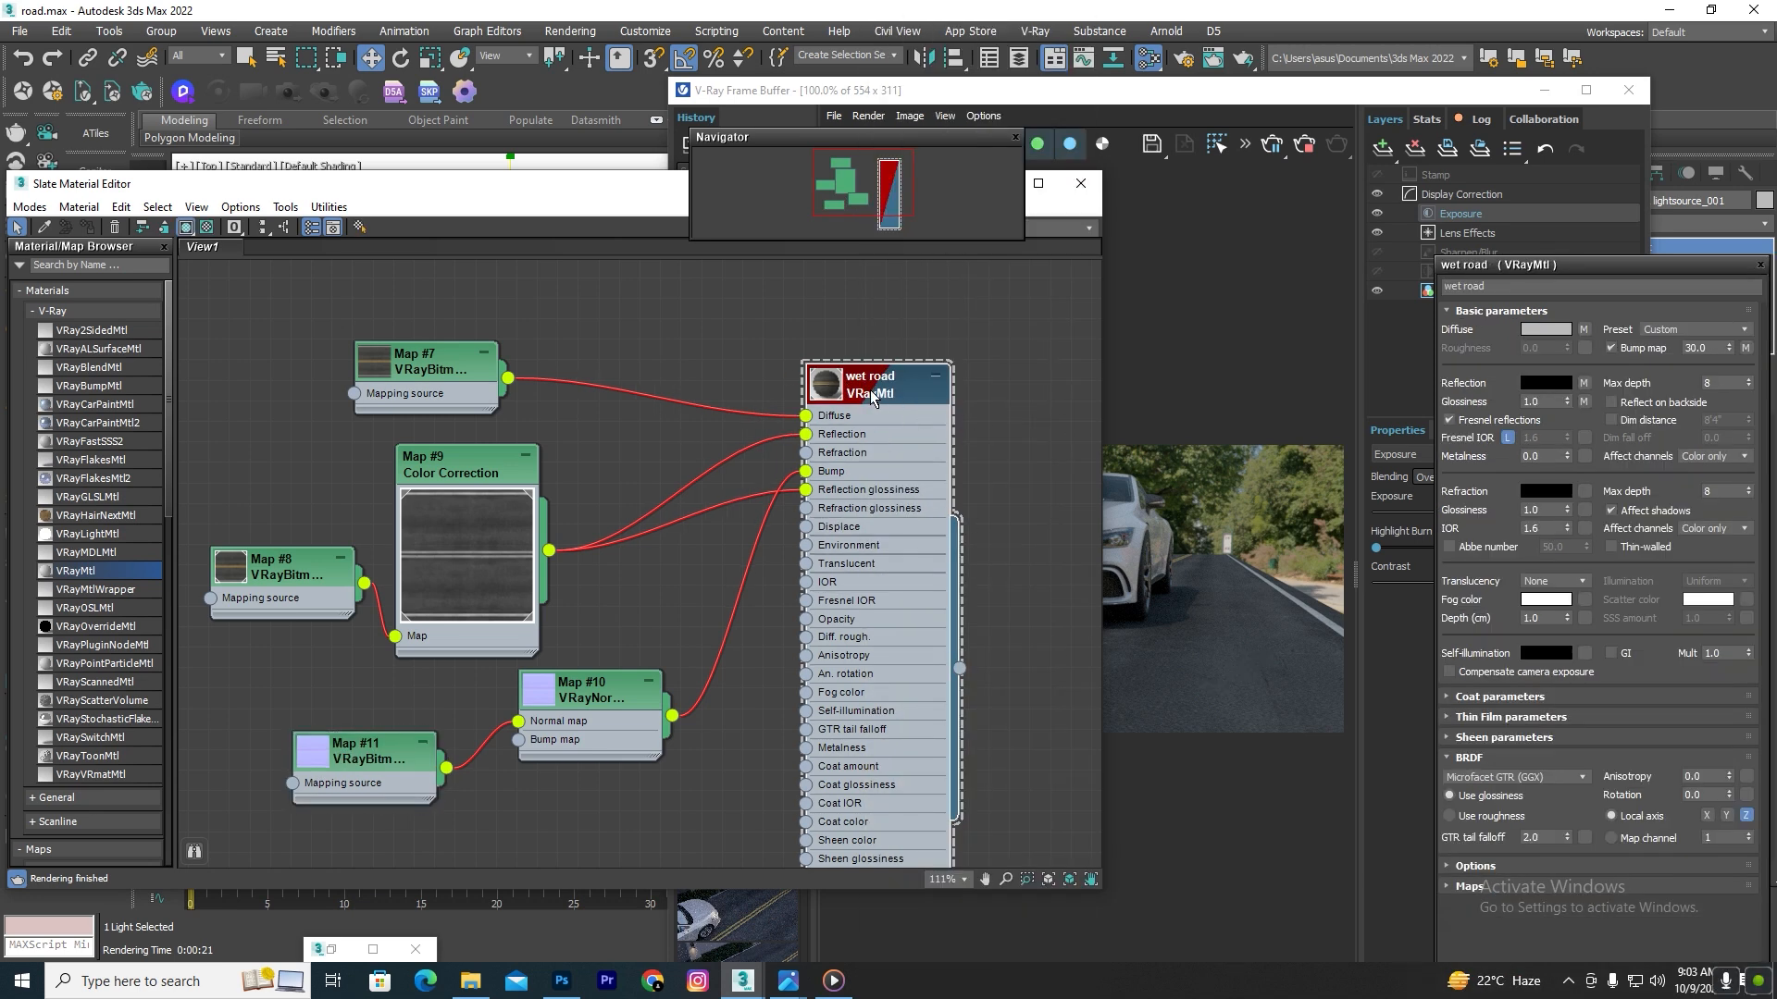
click(1546, 382)
drag(546, 186, 546, 265)
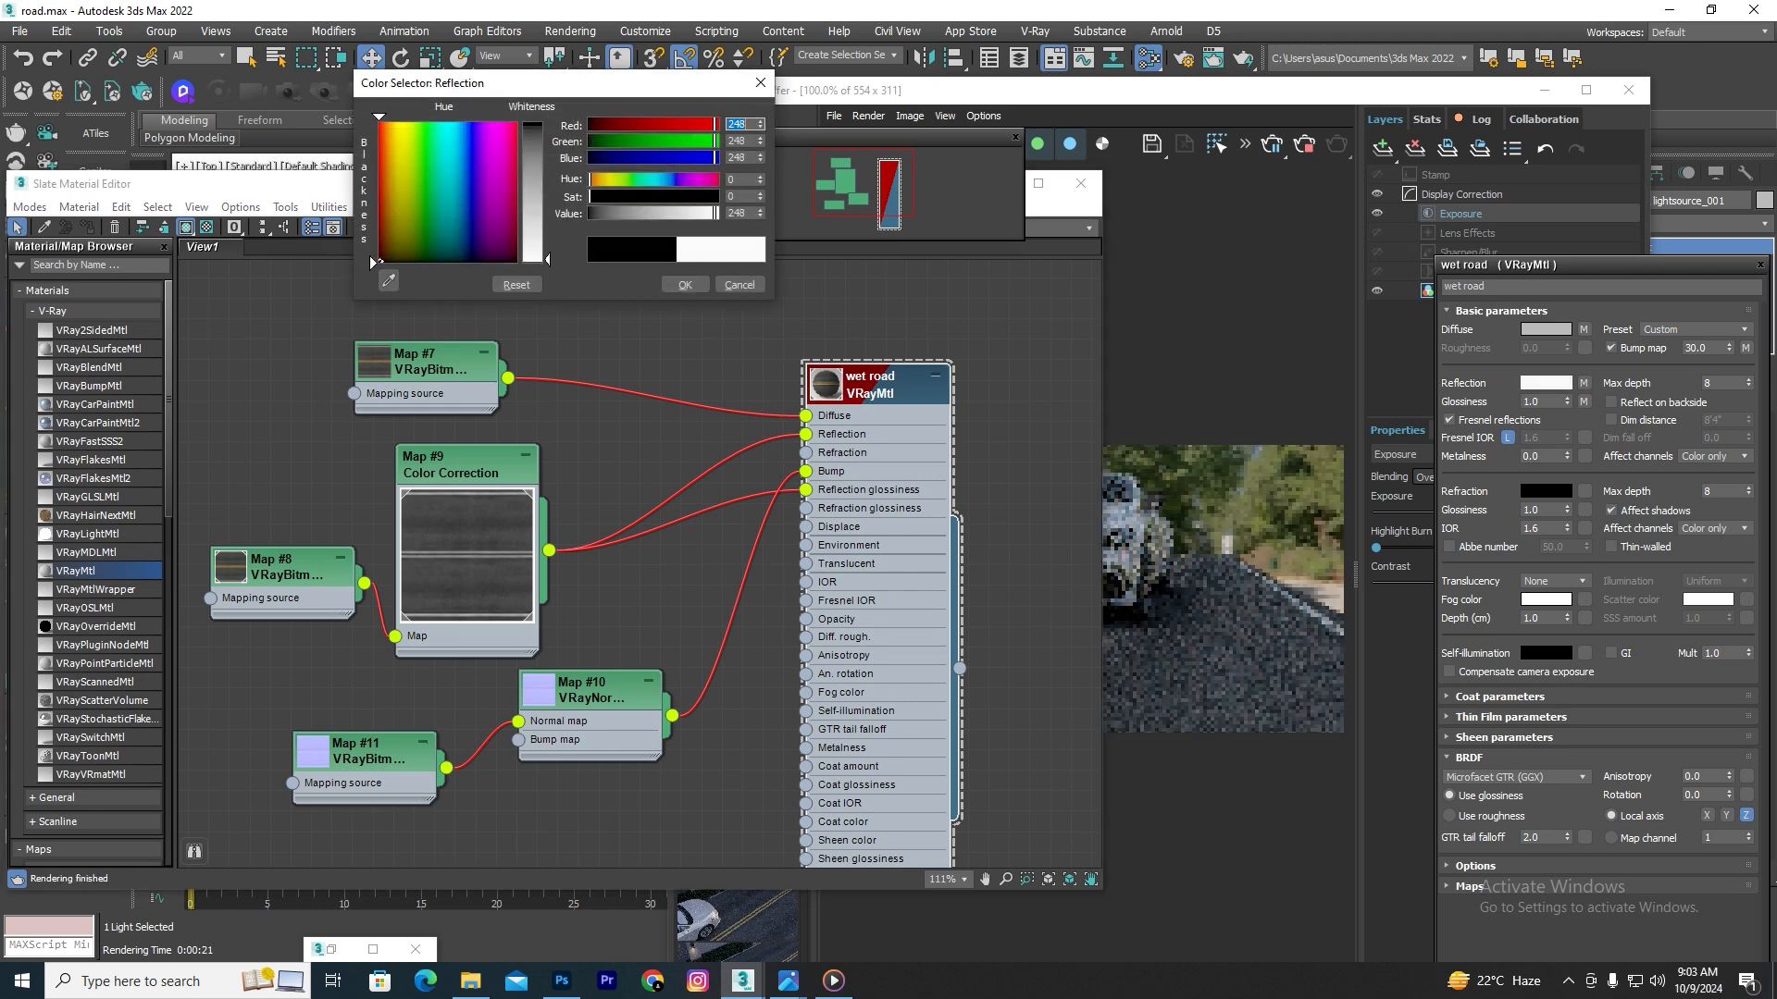
click(685, 285)
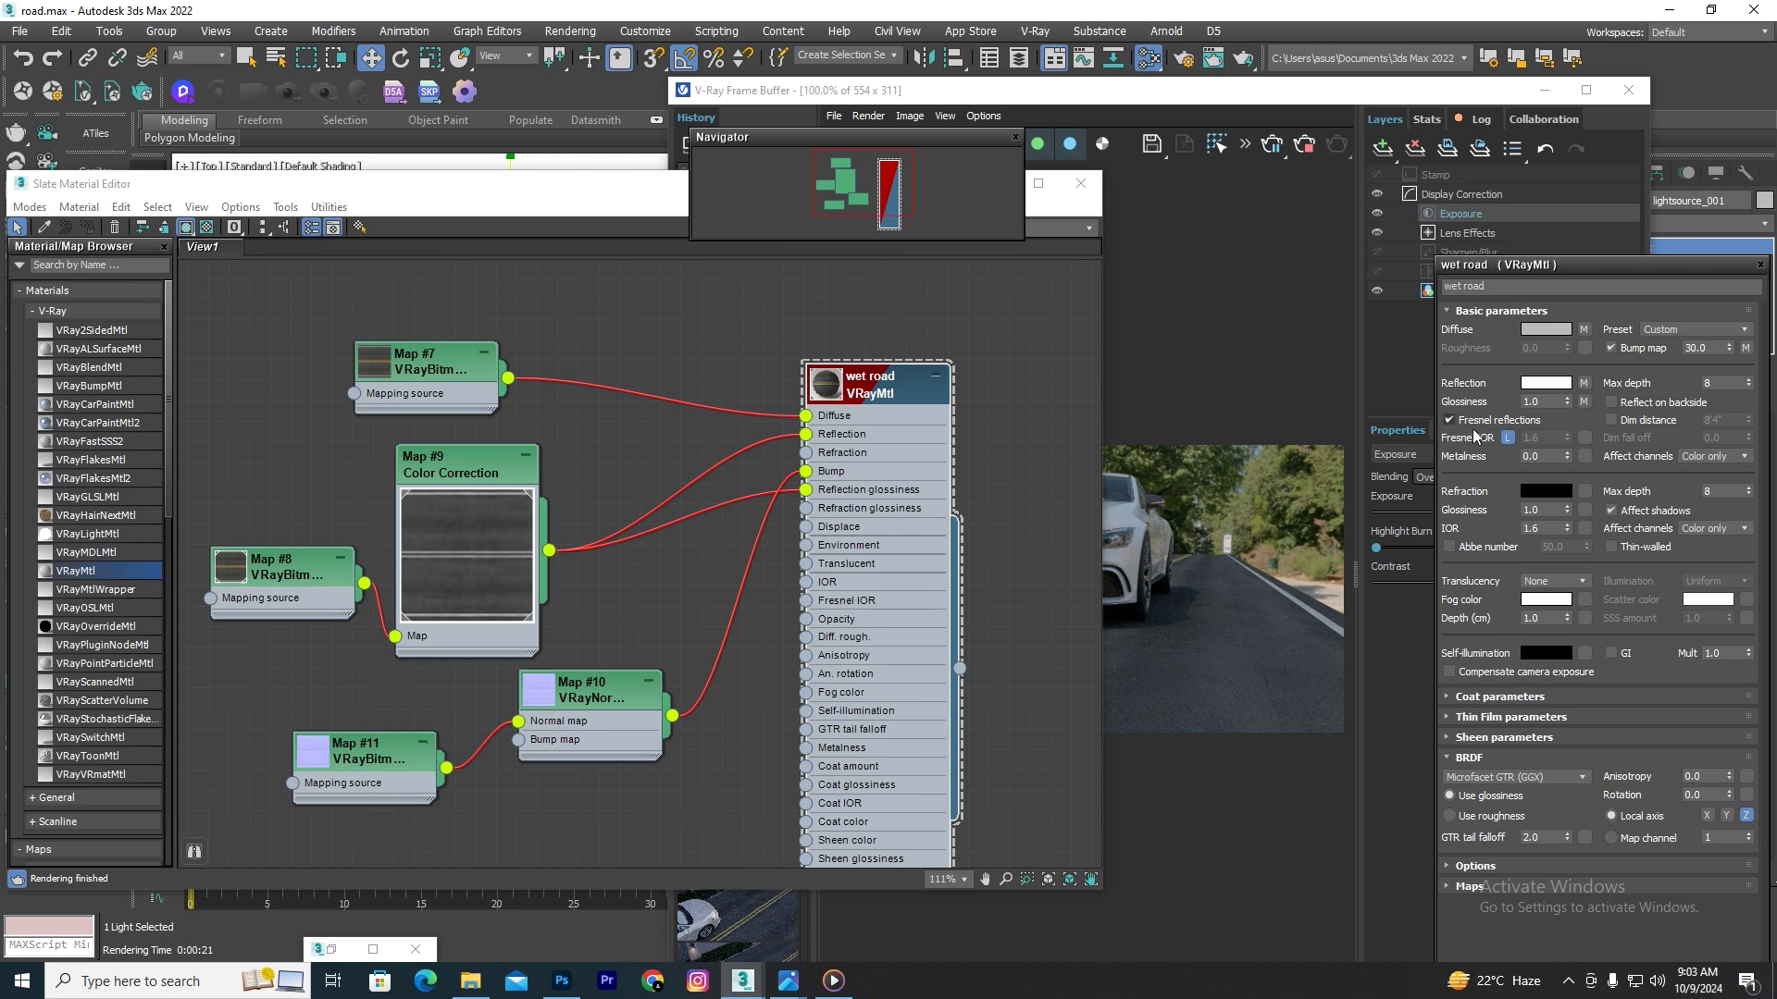
Step: Unlock the wet road material's Fresnel IOR and set it to 1.33
click(1507, 436)
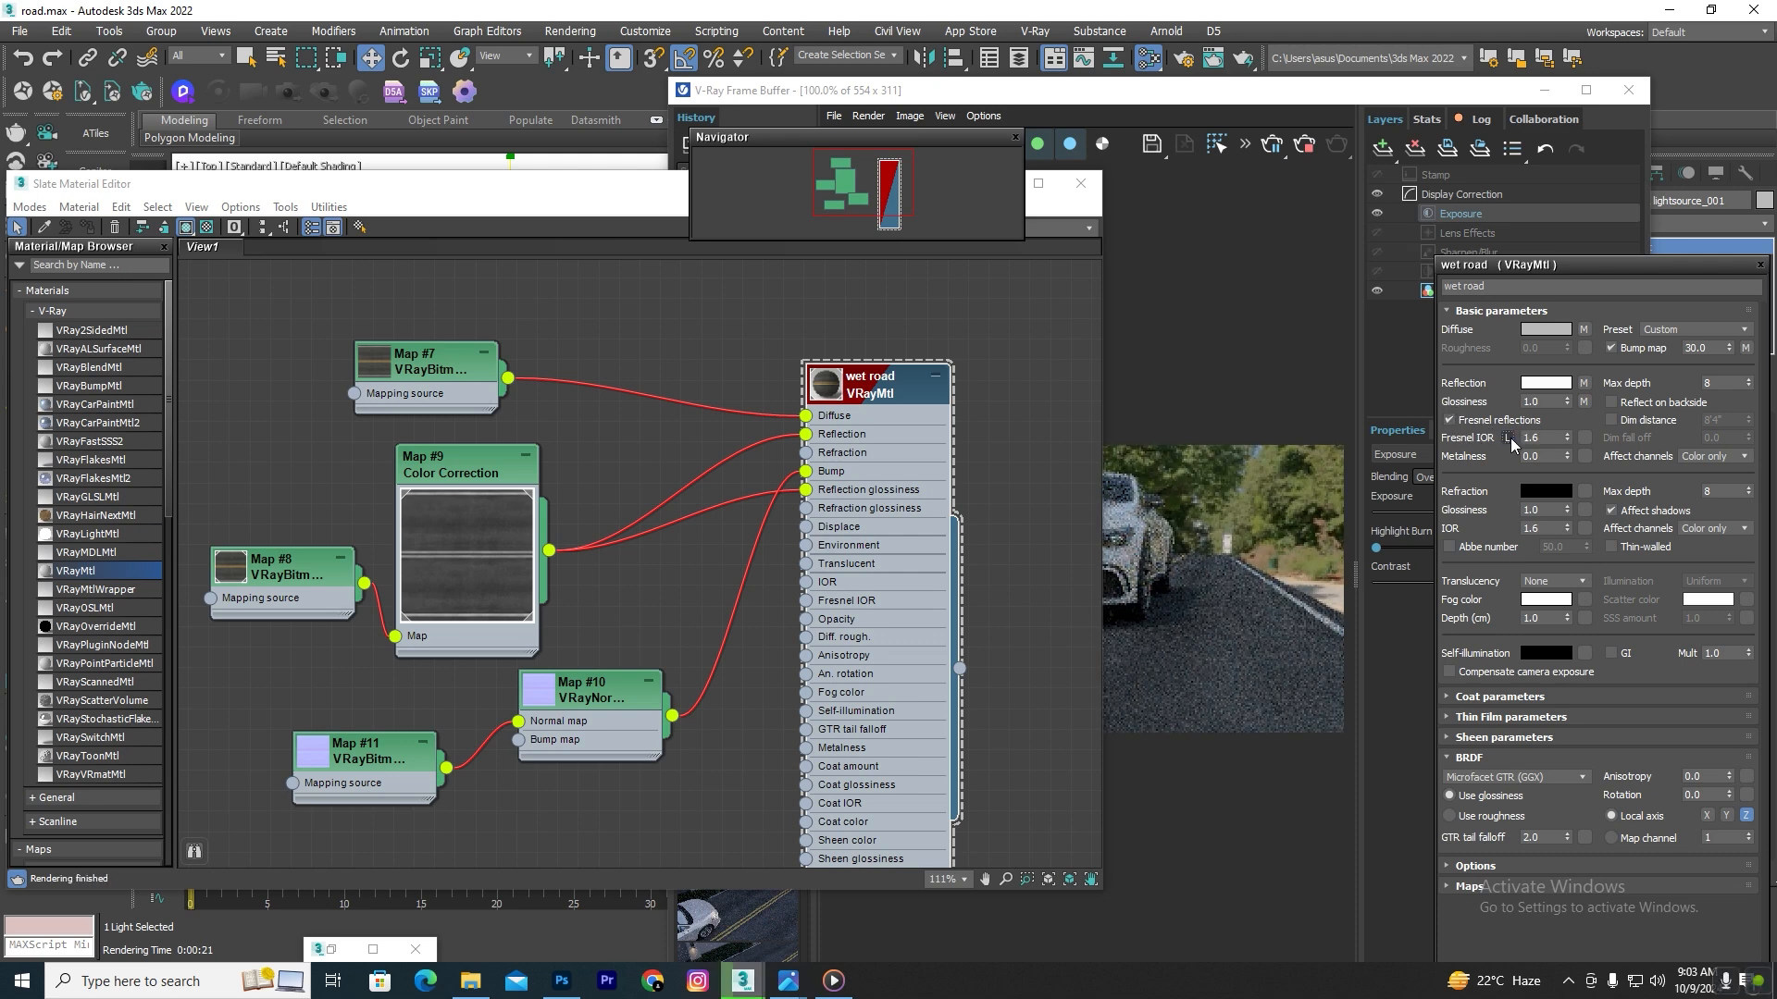
drag(1545, 442, 1477, 435)
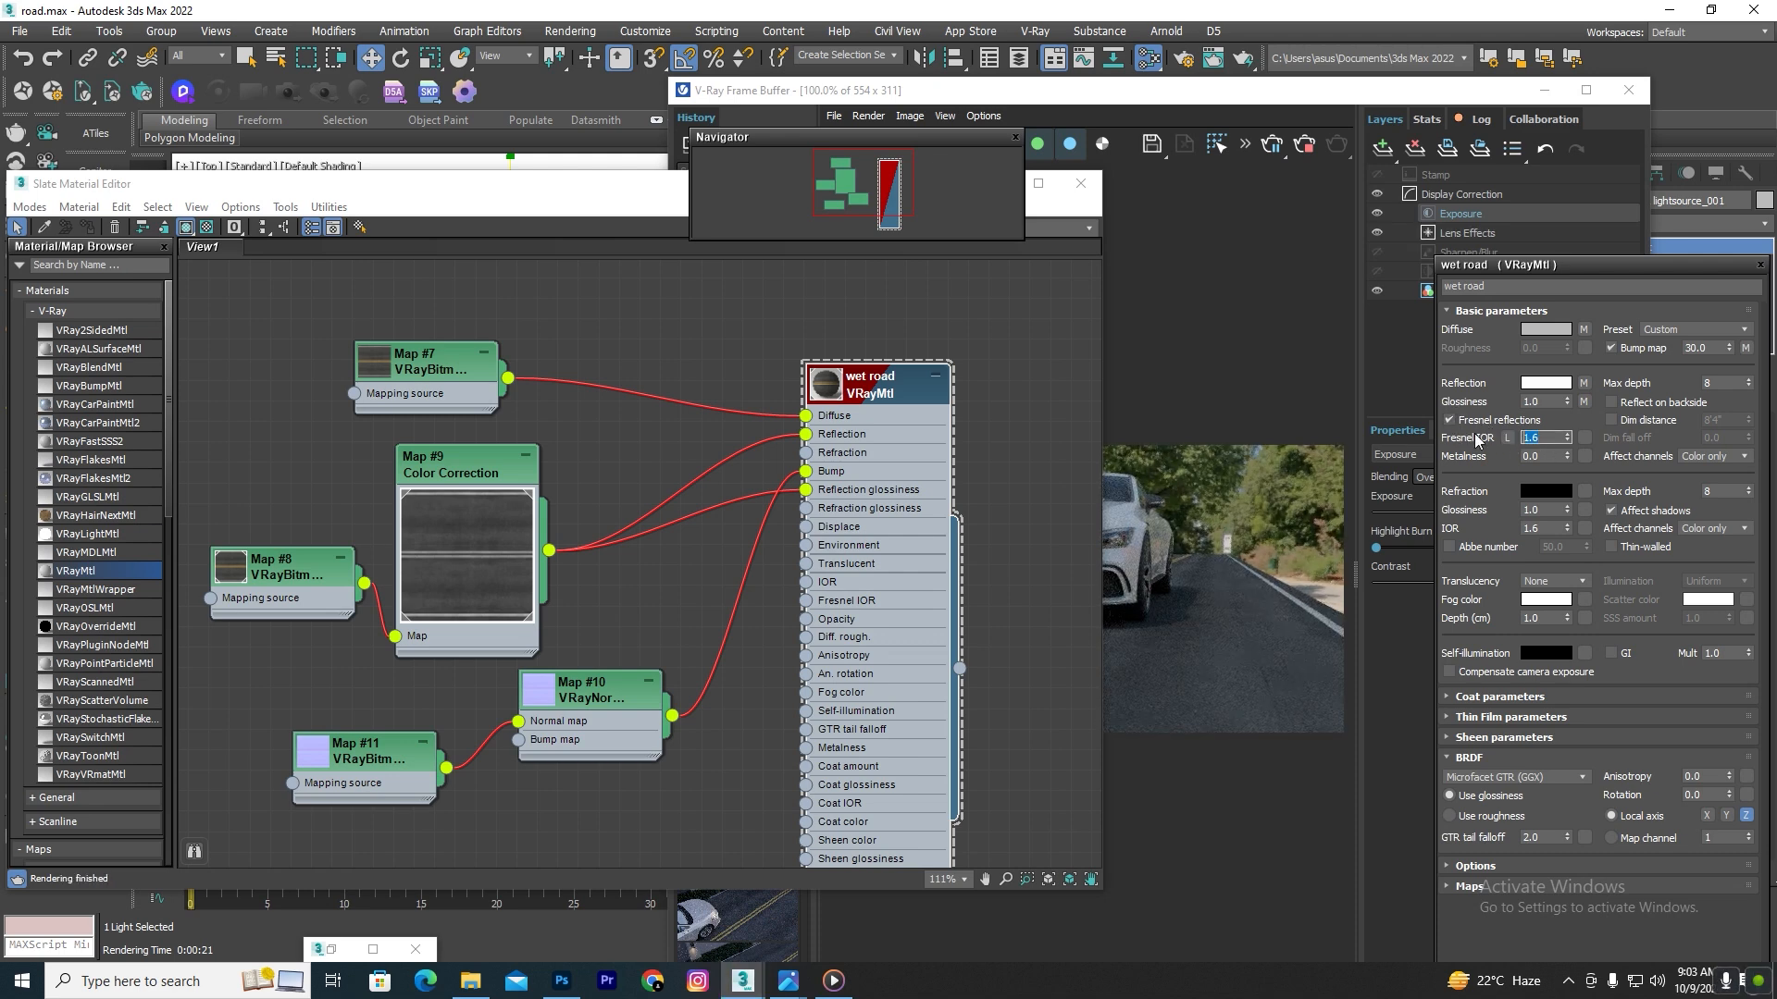
text(1.33)
key(Return)
Step: Uncover the V-Ray frame buffer and examine the road surface around the car closely in the render
scroll(1234, 661, up, 1)
drag(555, 193, 92, 243)
scroll(1134, 680, up, 1)
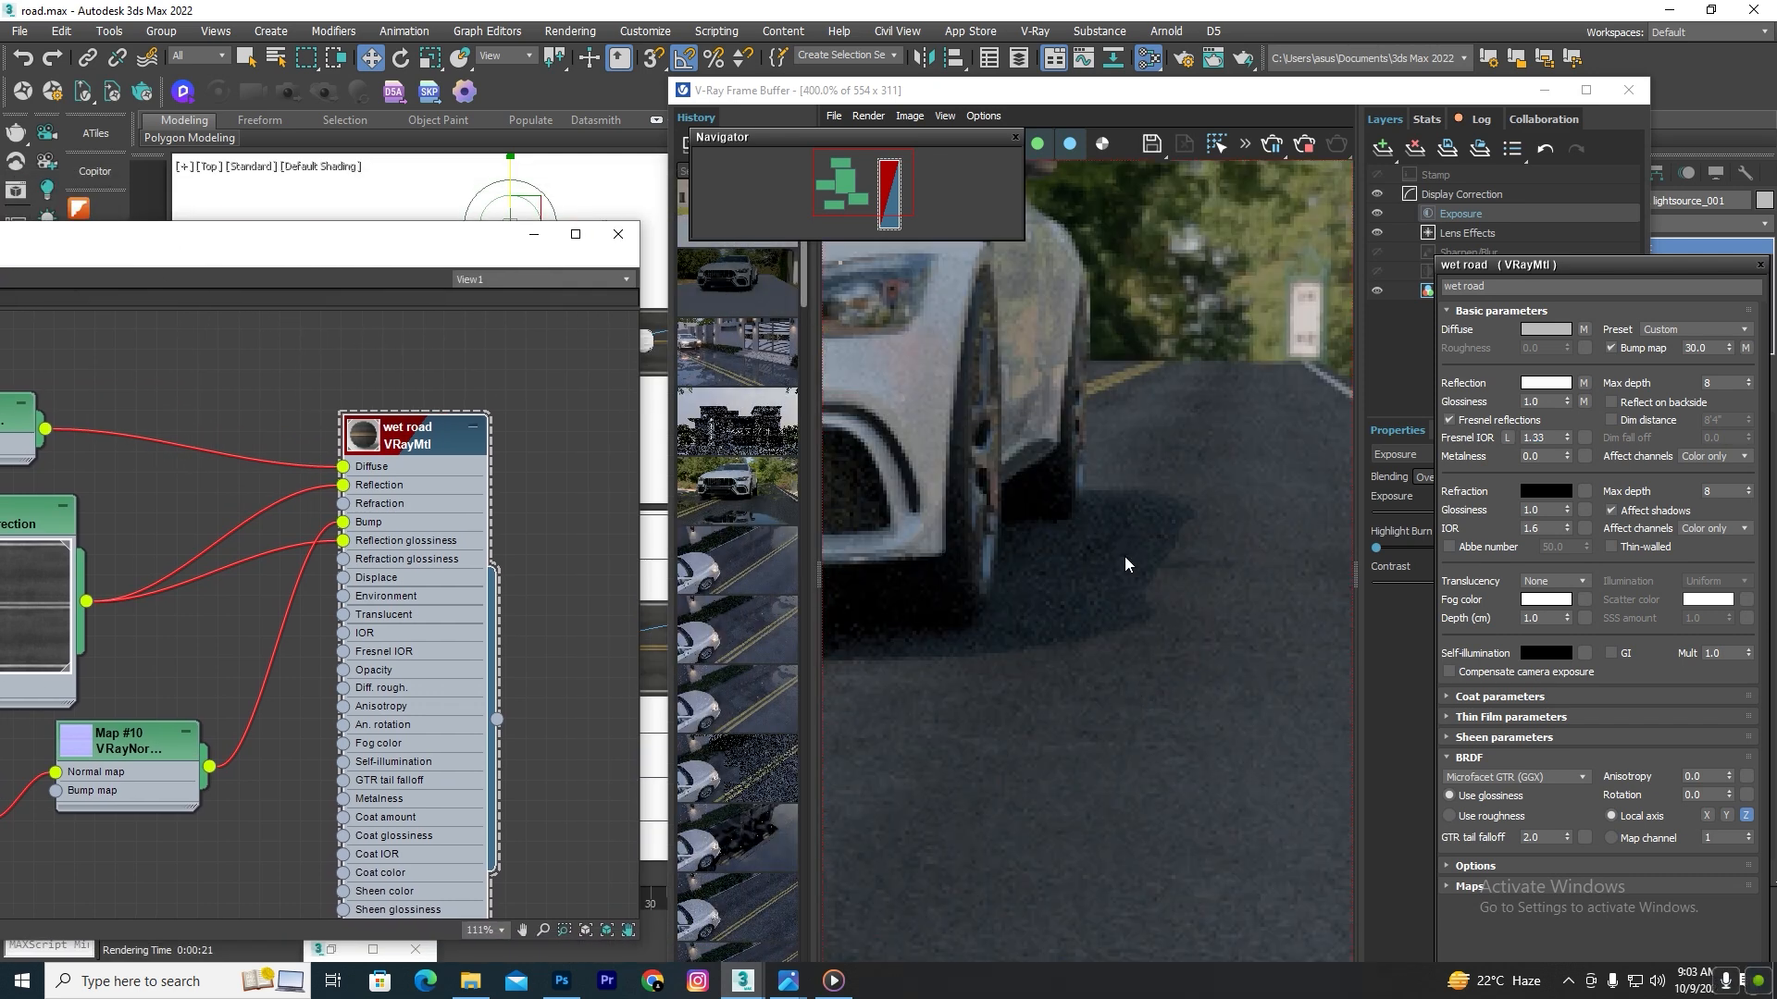
scroll(1126, 558, down, 1)
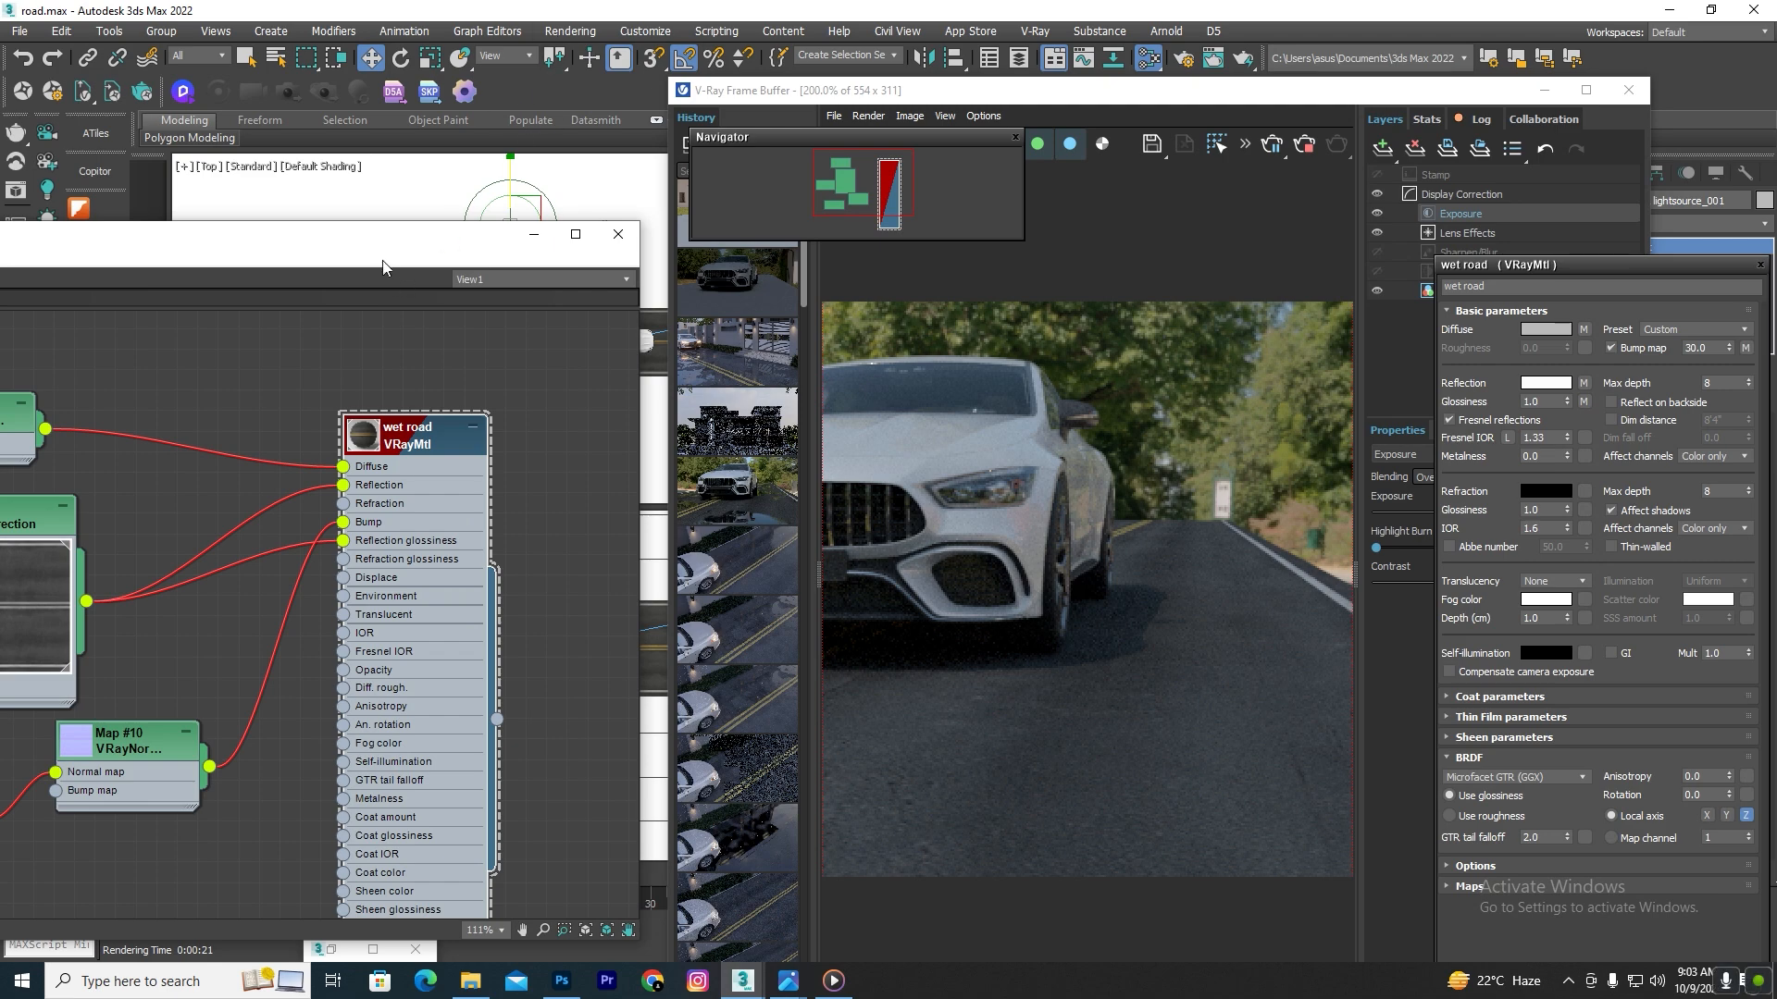
Step: Add a VRayBlendMtl beside the wet road material and rename it "road texturs"
drag(352, 225, 1136, 121)
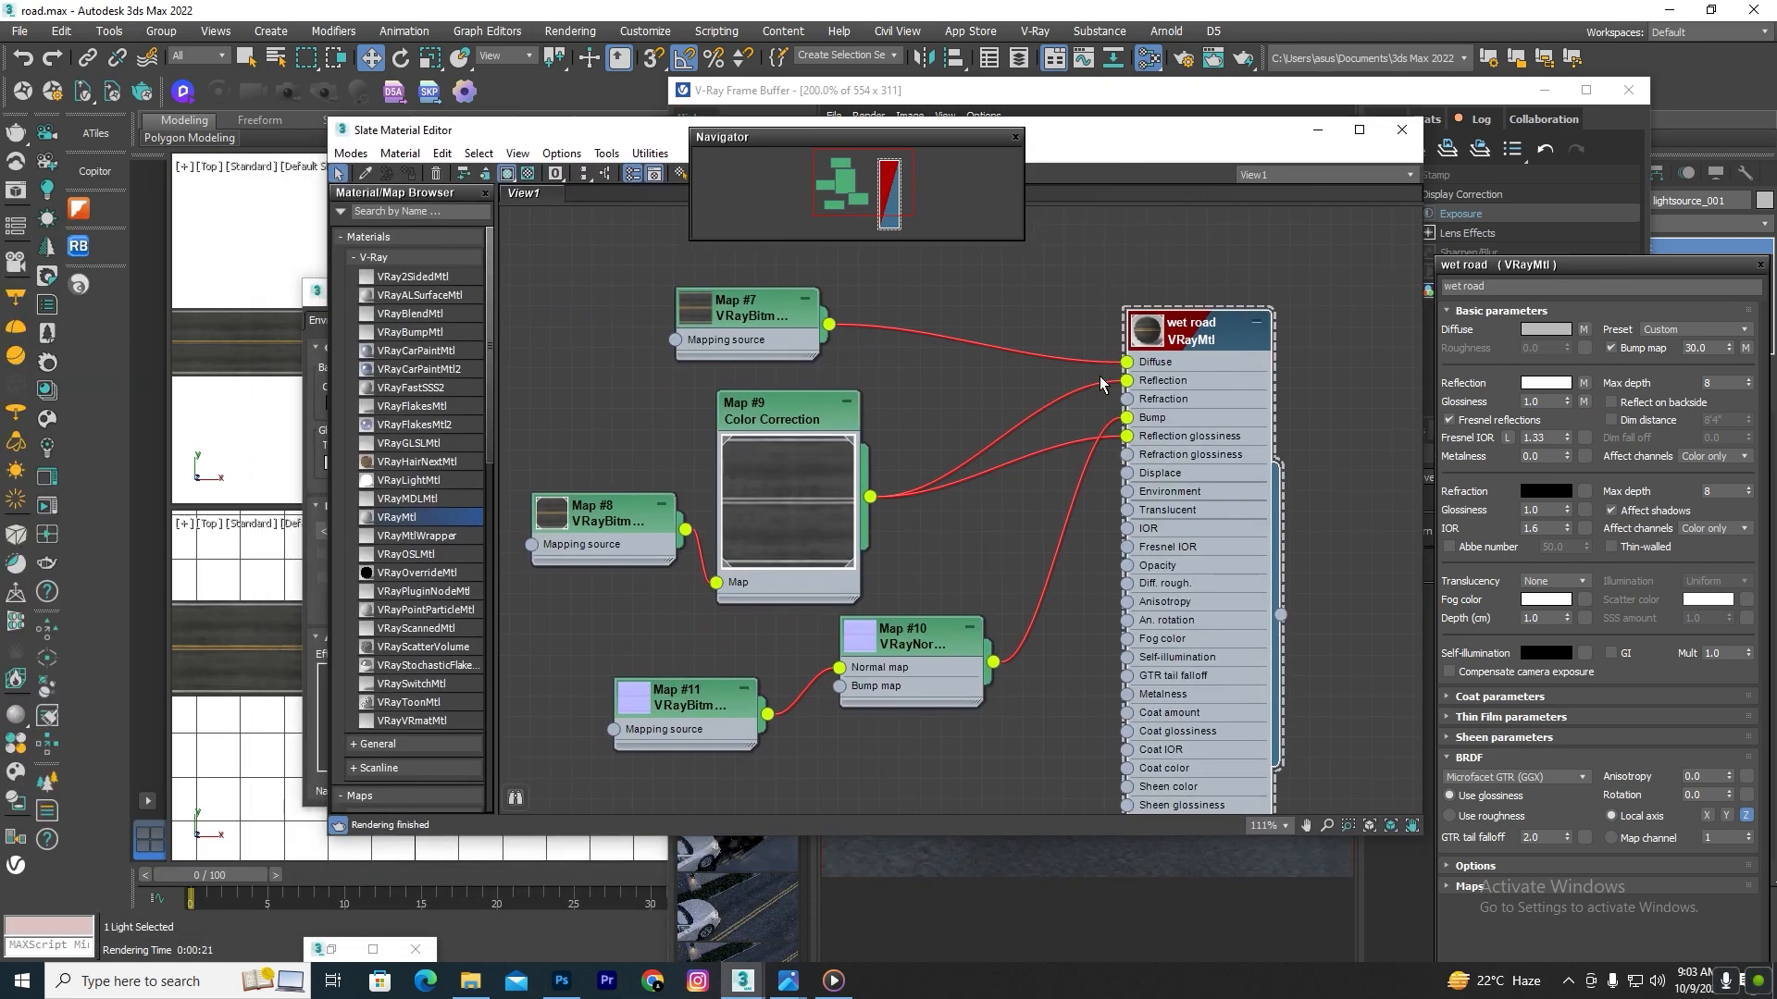
middle_drag(1025, 313, 702, 317)
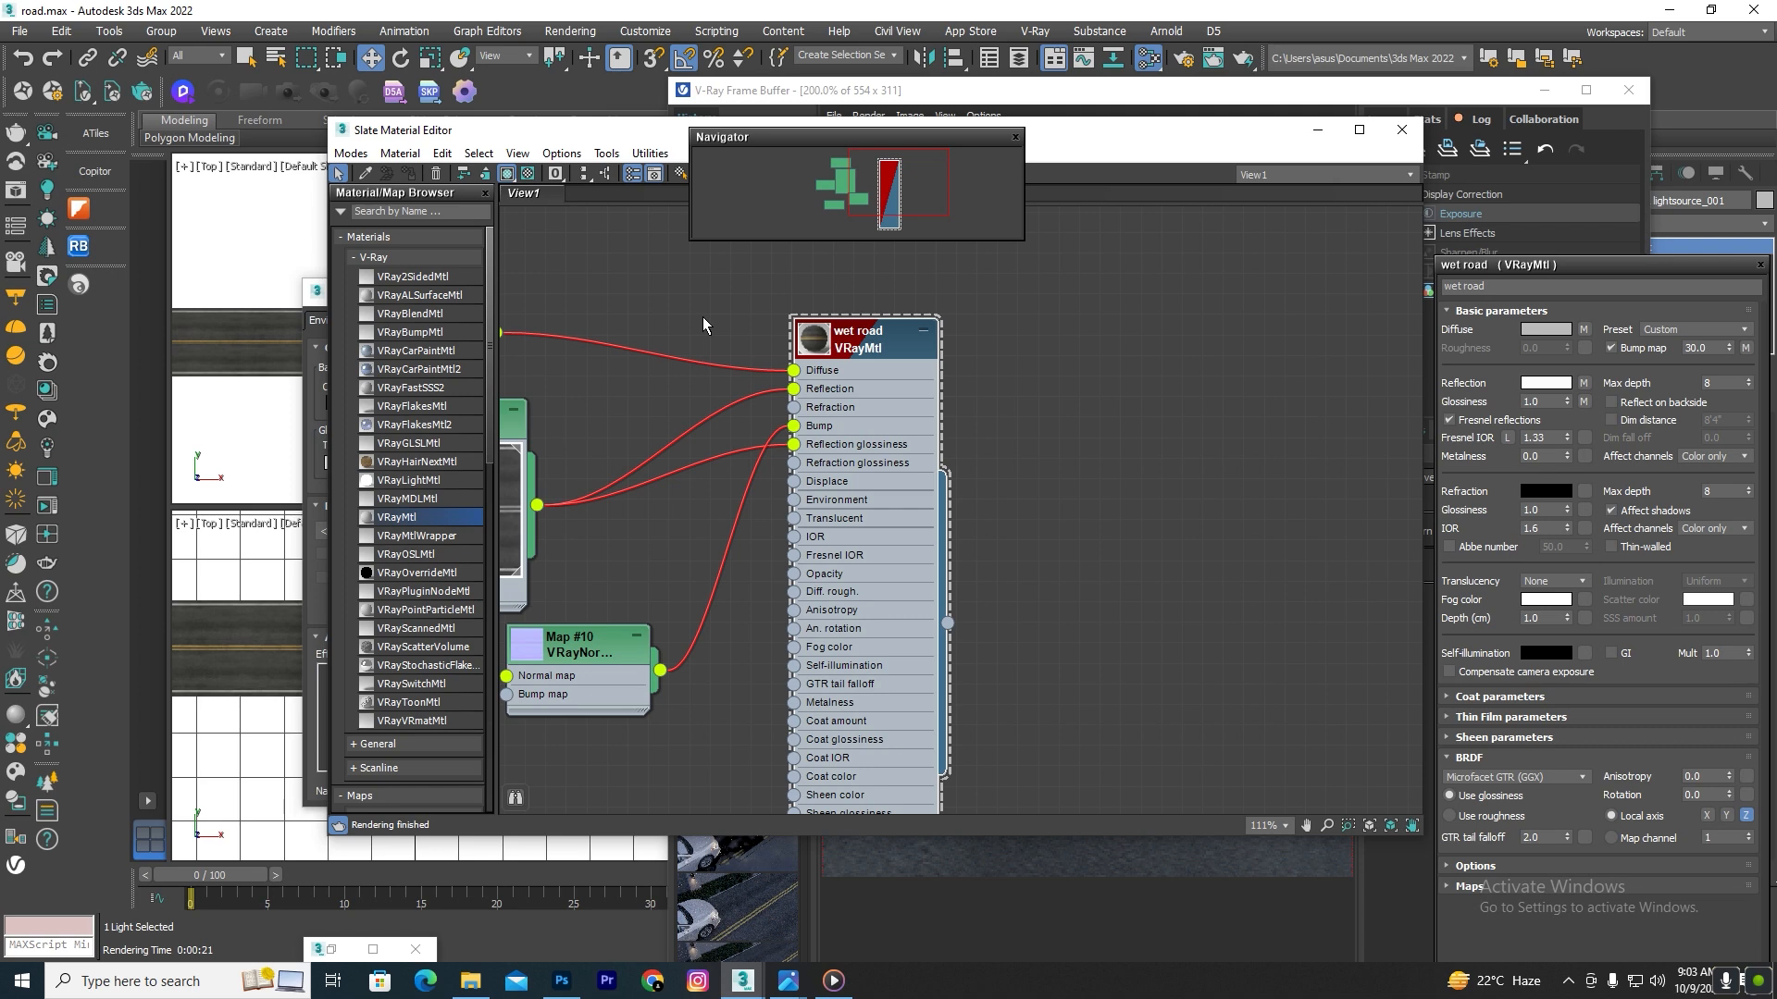
drag(428, 315, 1216, 323)
right_click(1216, 323)
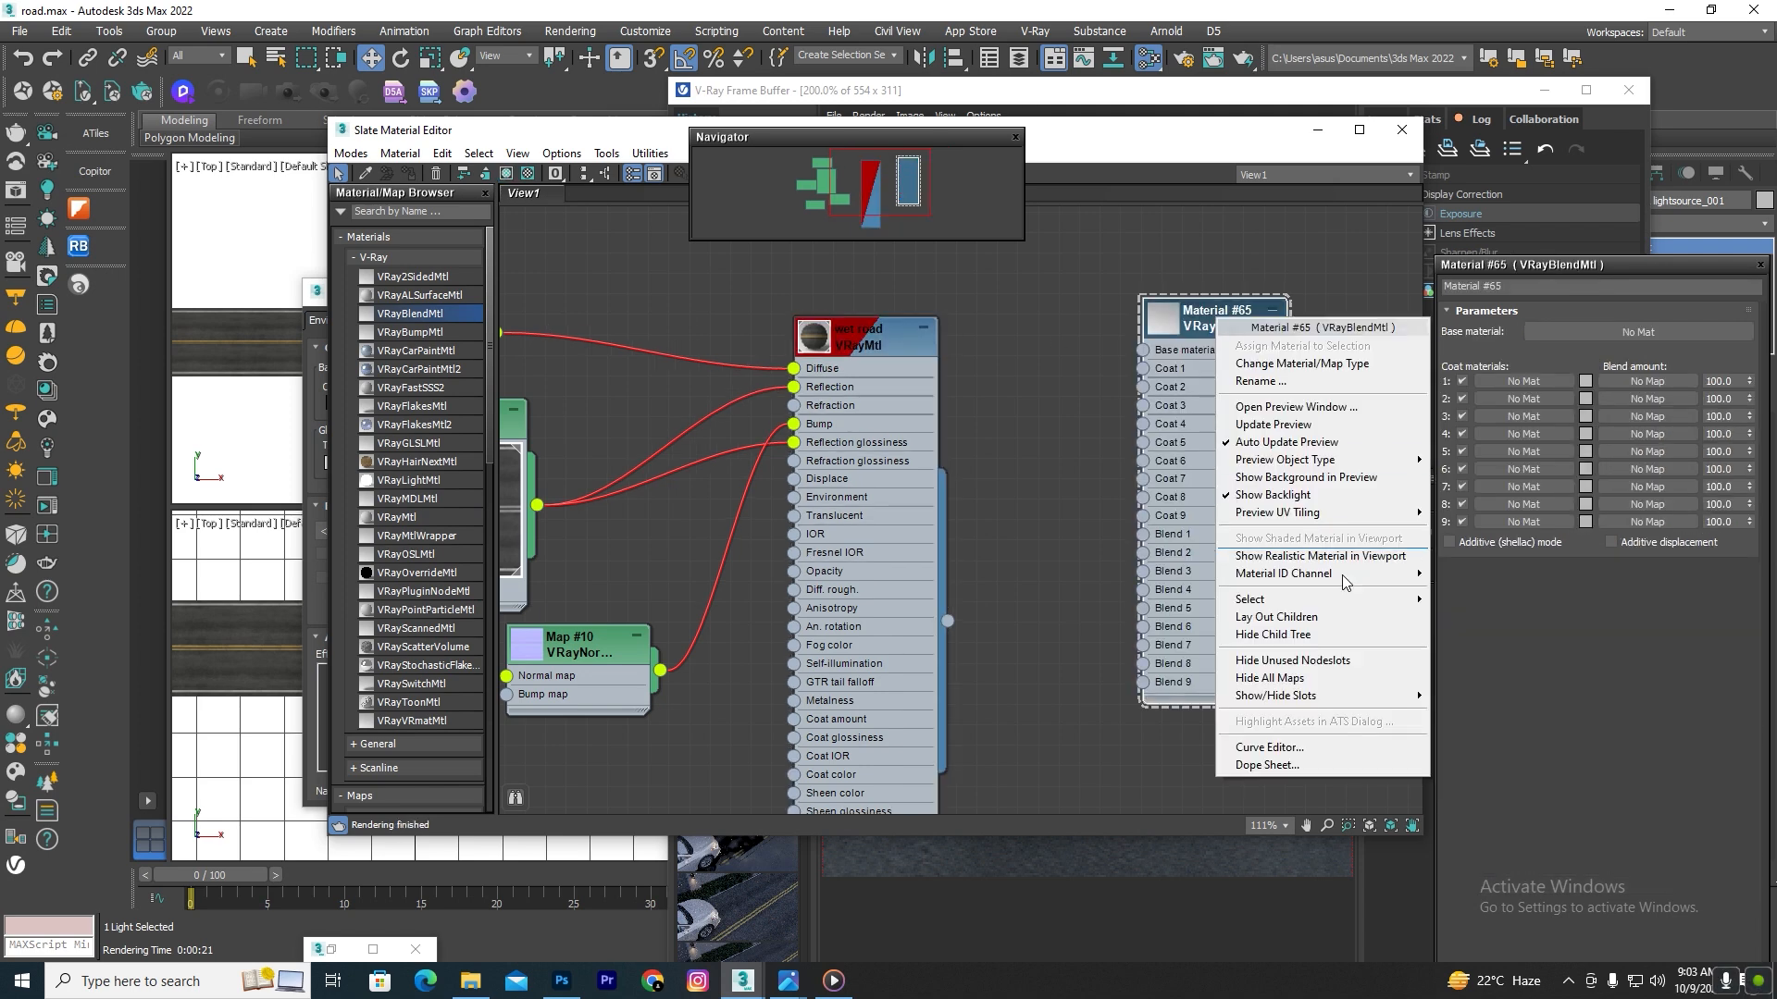
click(1250, 380)
text(road texturs)
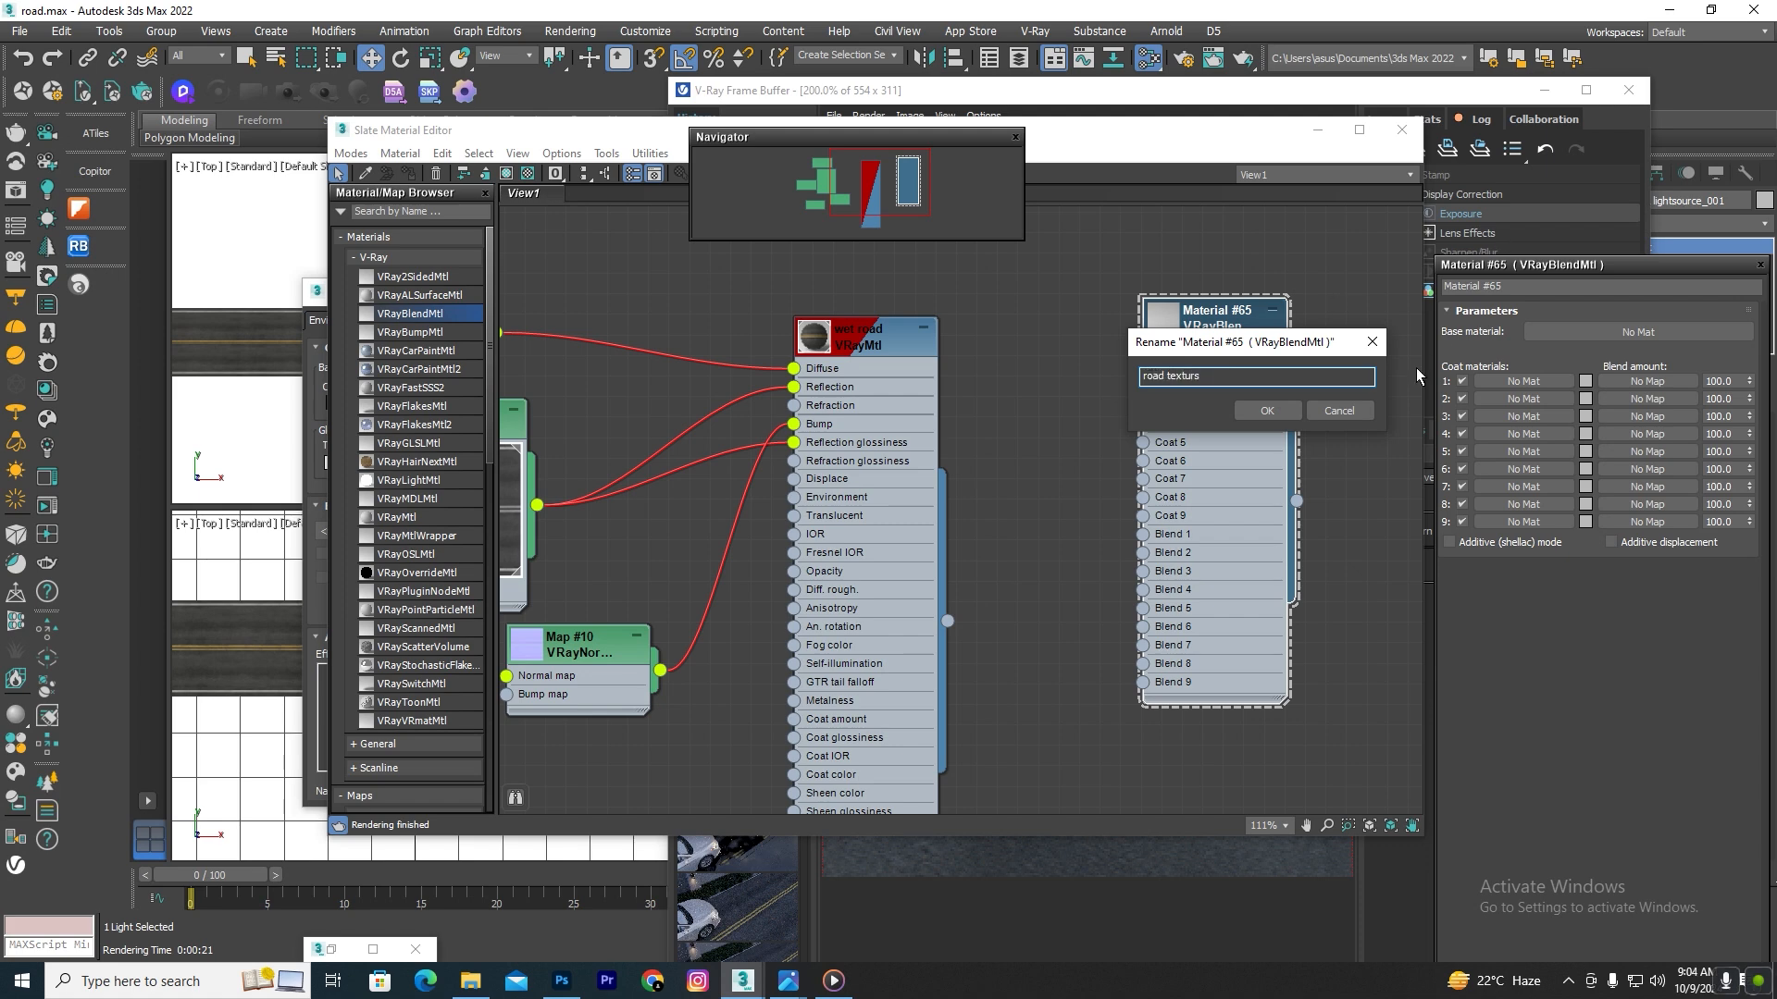
click(1267, 410)
Step: Connect the wet road material's output to the Base material input of the road texturs blend material
scroll(1169, 361, up, 5)
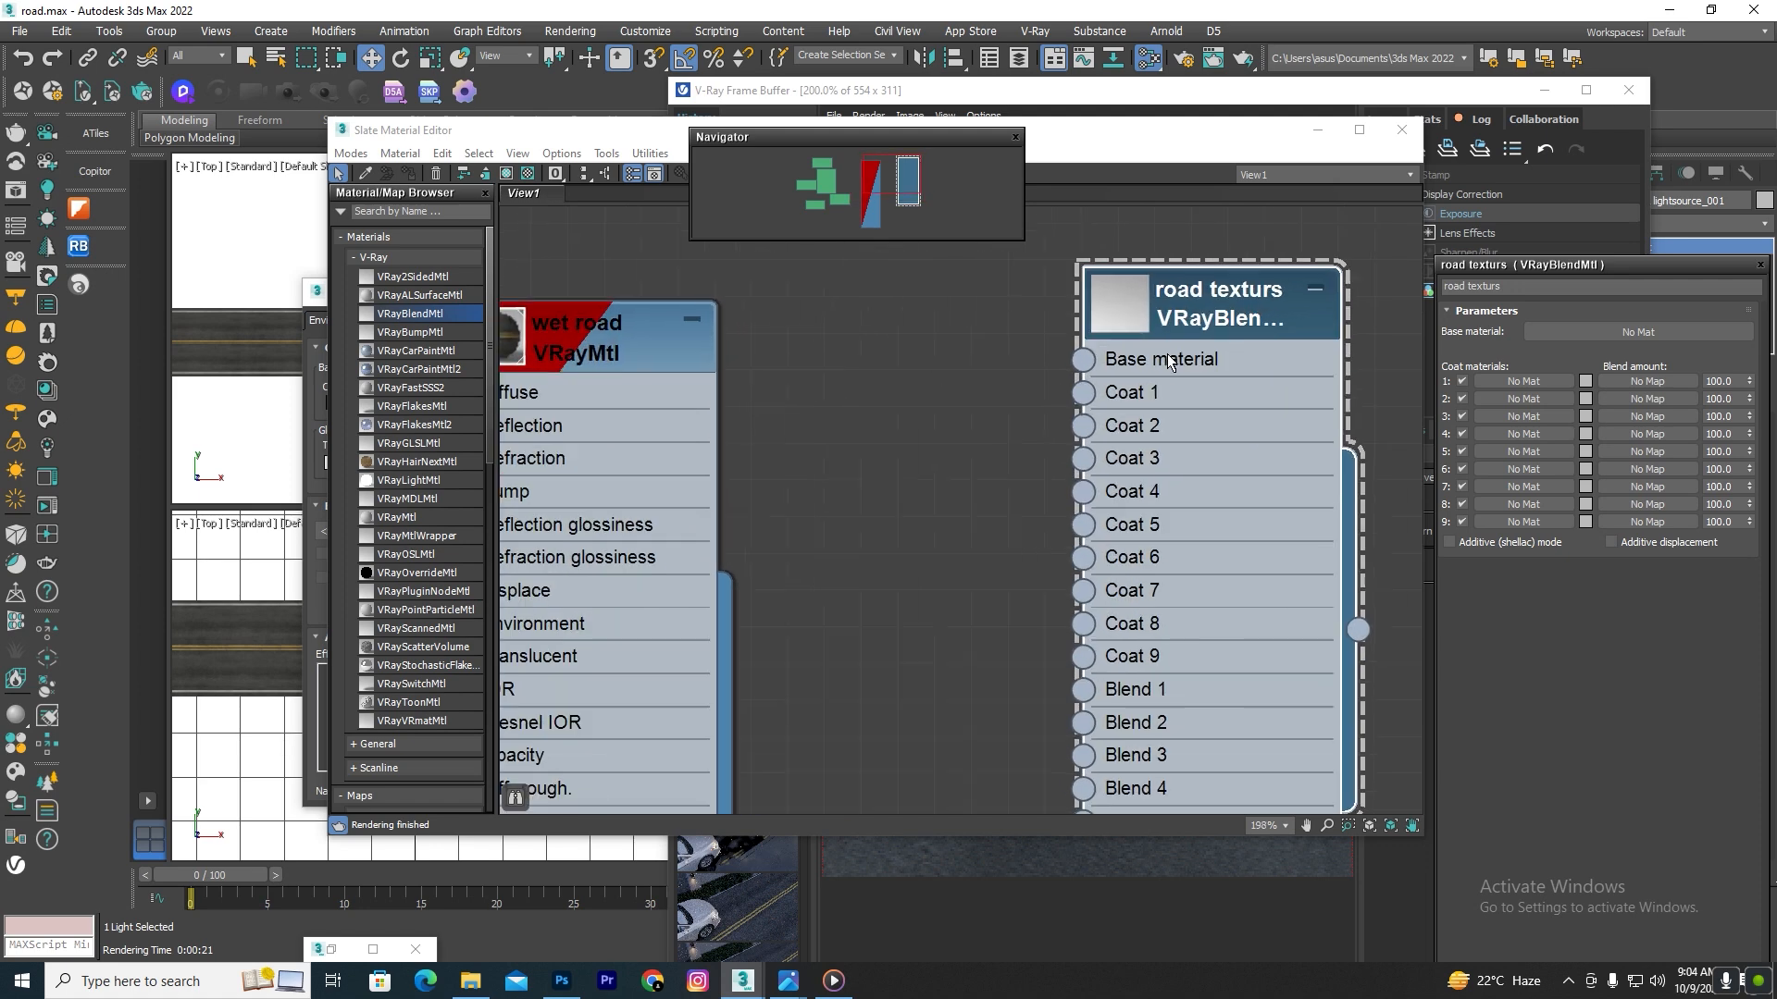
scroll(949, 442, down, 3)
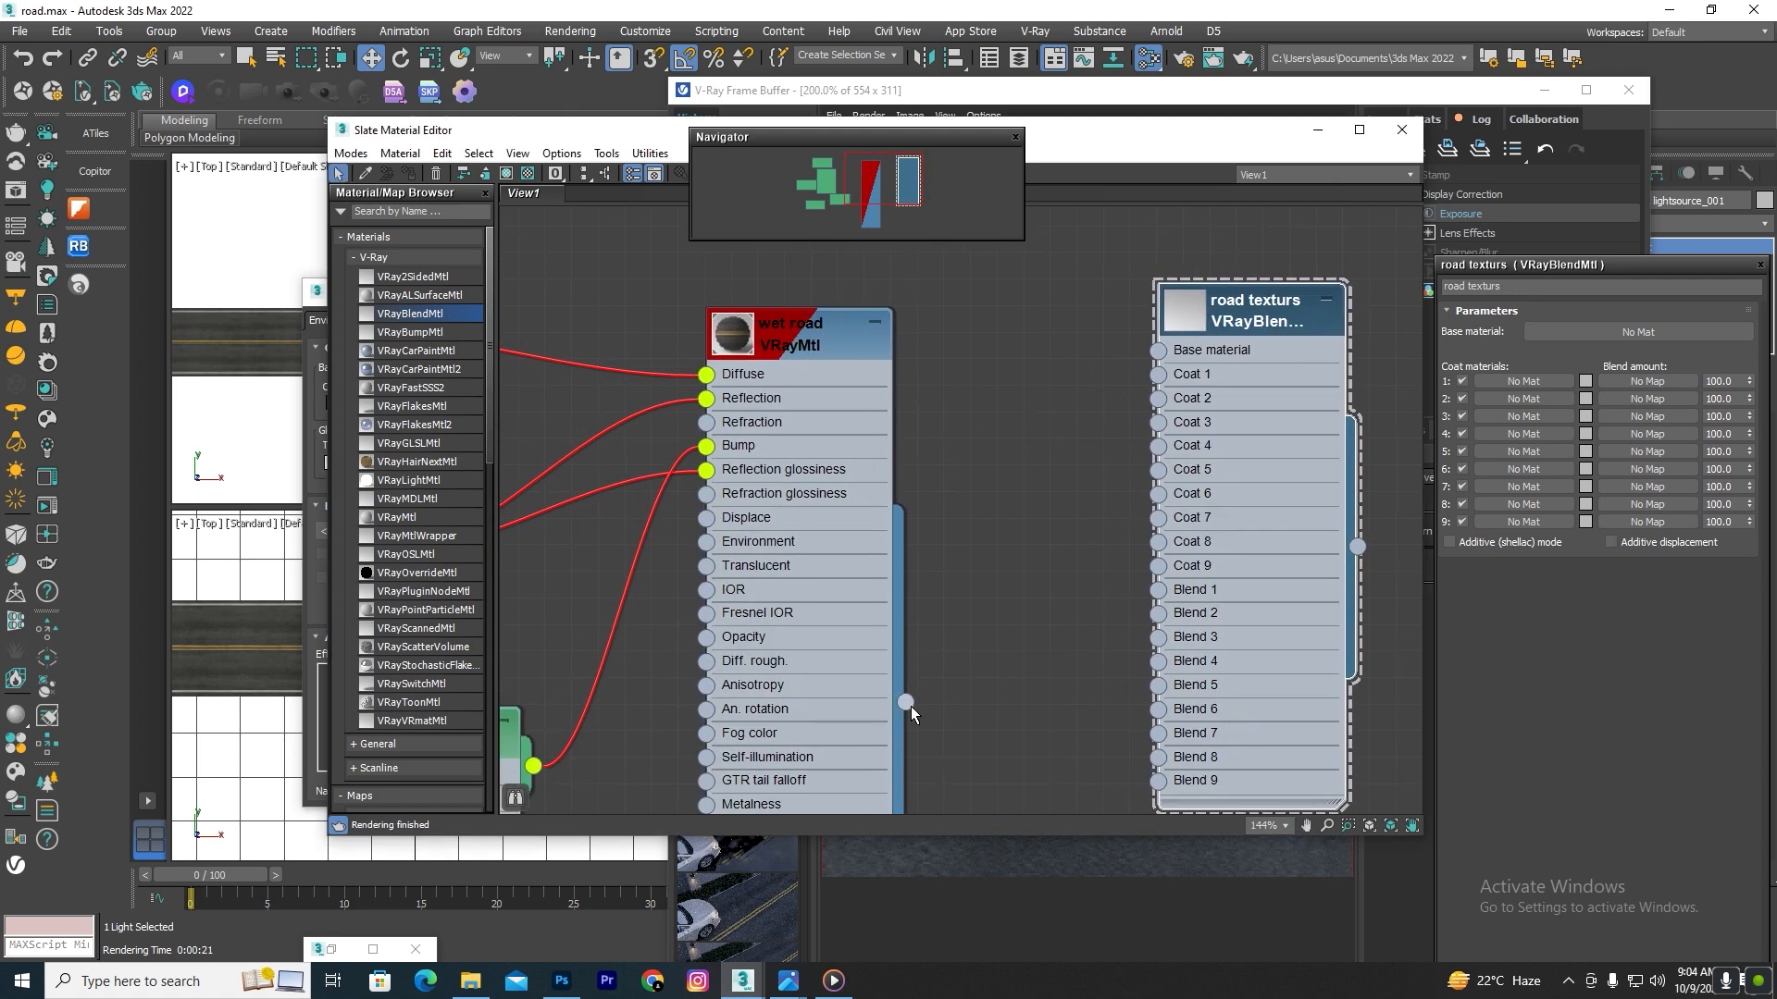
drag(907, 703, 1159, 350)
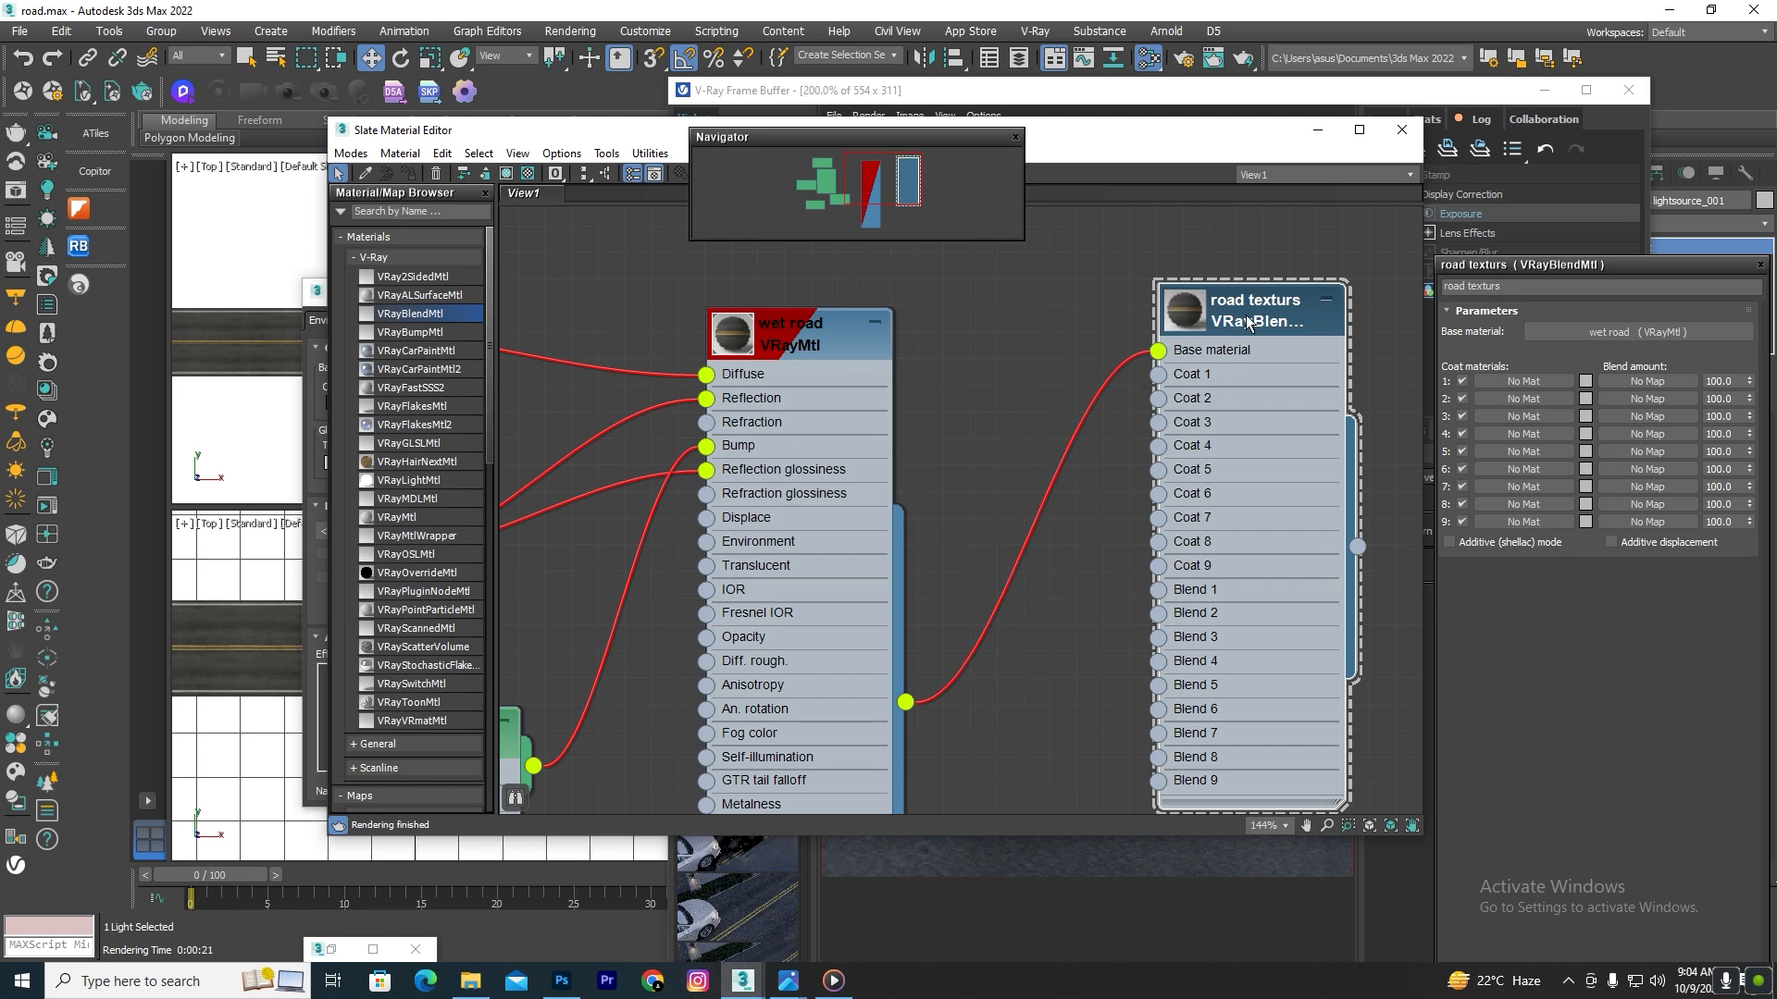
Step: Uncover the viewport, select the road box and apply the road texturs blend material to it
drag(1208, 140, 786, 202)
drag(1346, 92, 1496, 547)
scroll(1229, 314, up, 8)
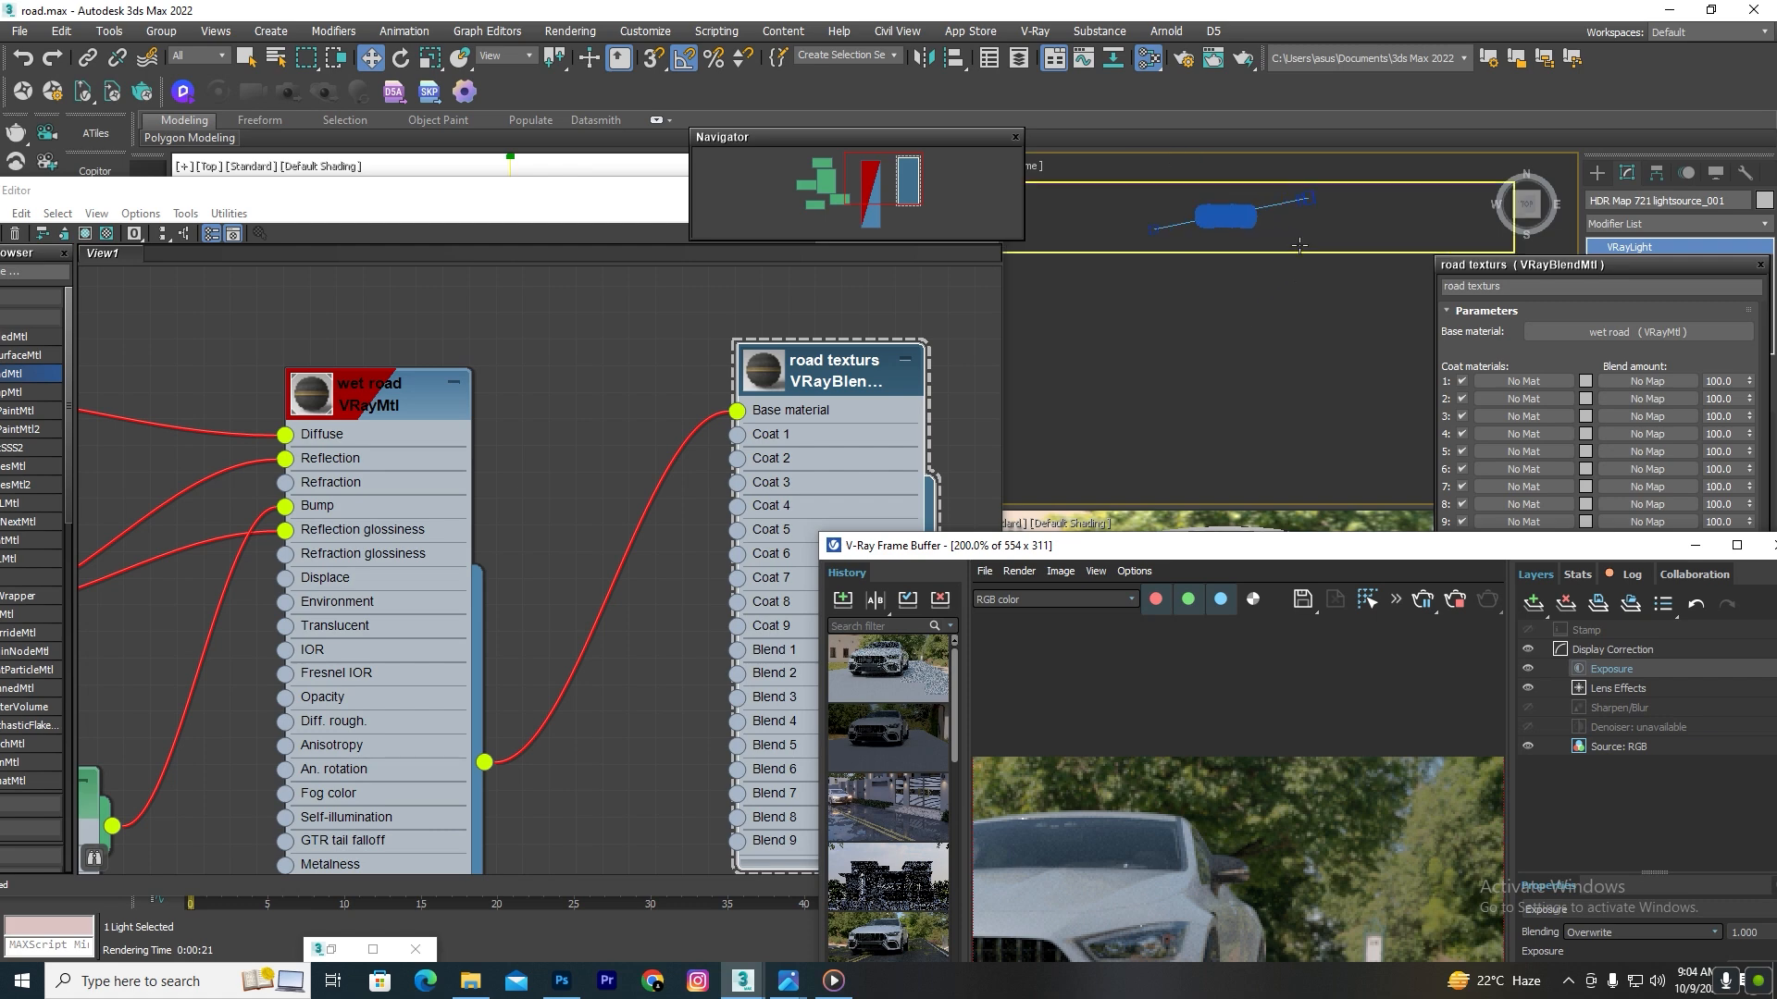
click(1297, 251)
click(840, 359)
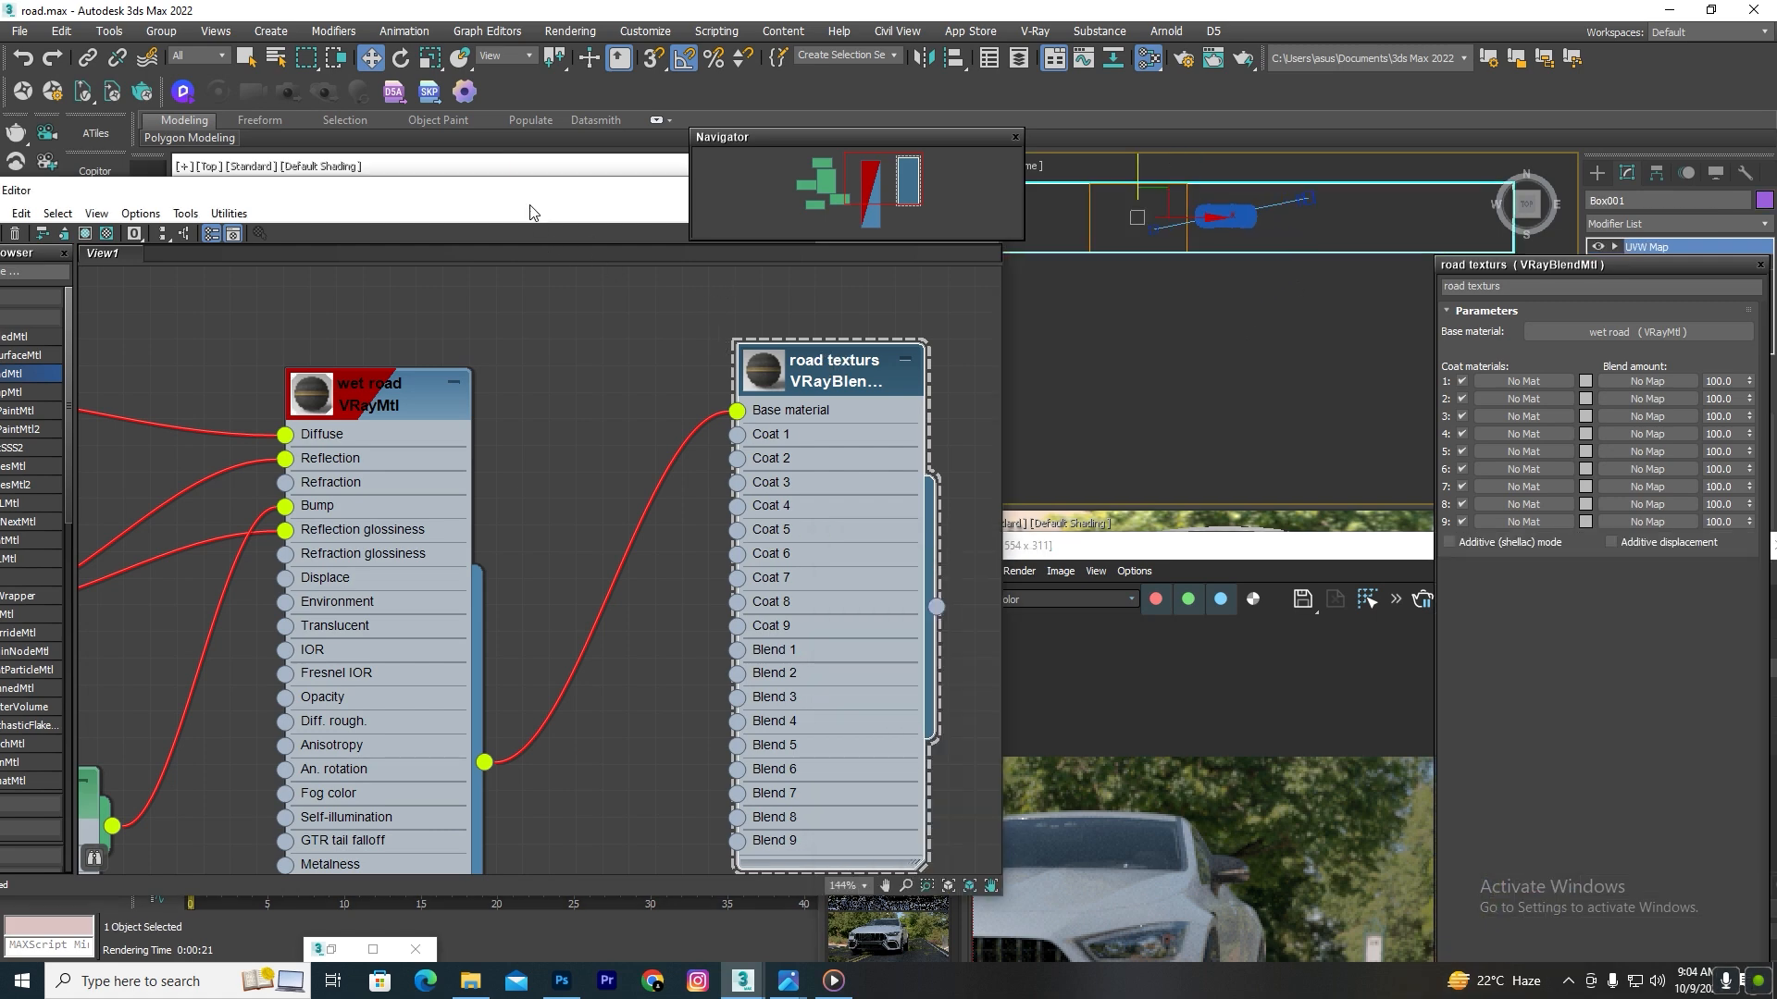
Step: Arrange the material editor and frame buffer side by side, check the road render, and display the road texturs parameters
drag(532, 212, 774, 259)
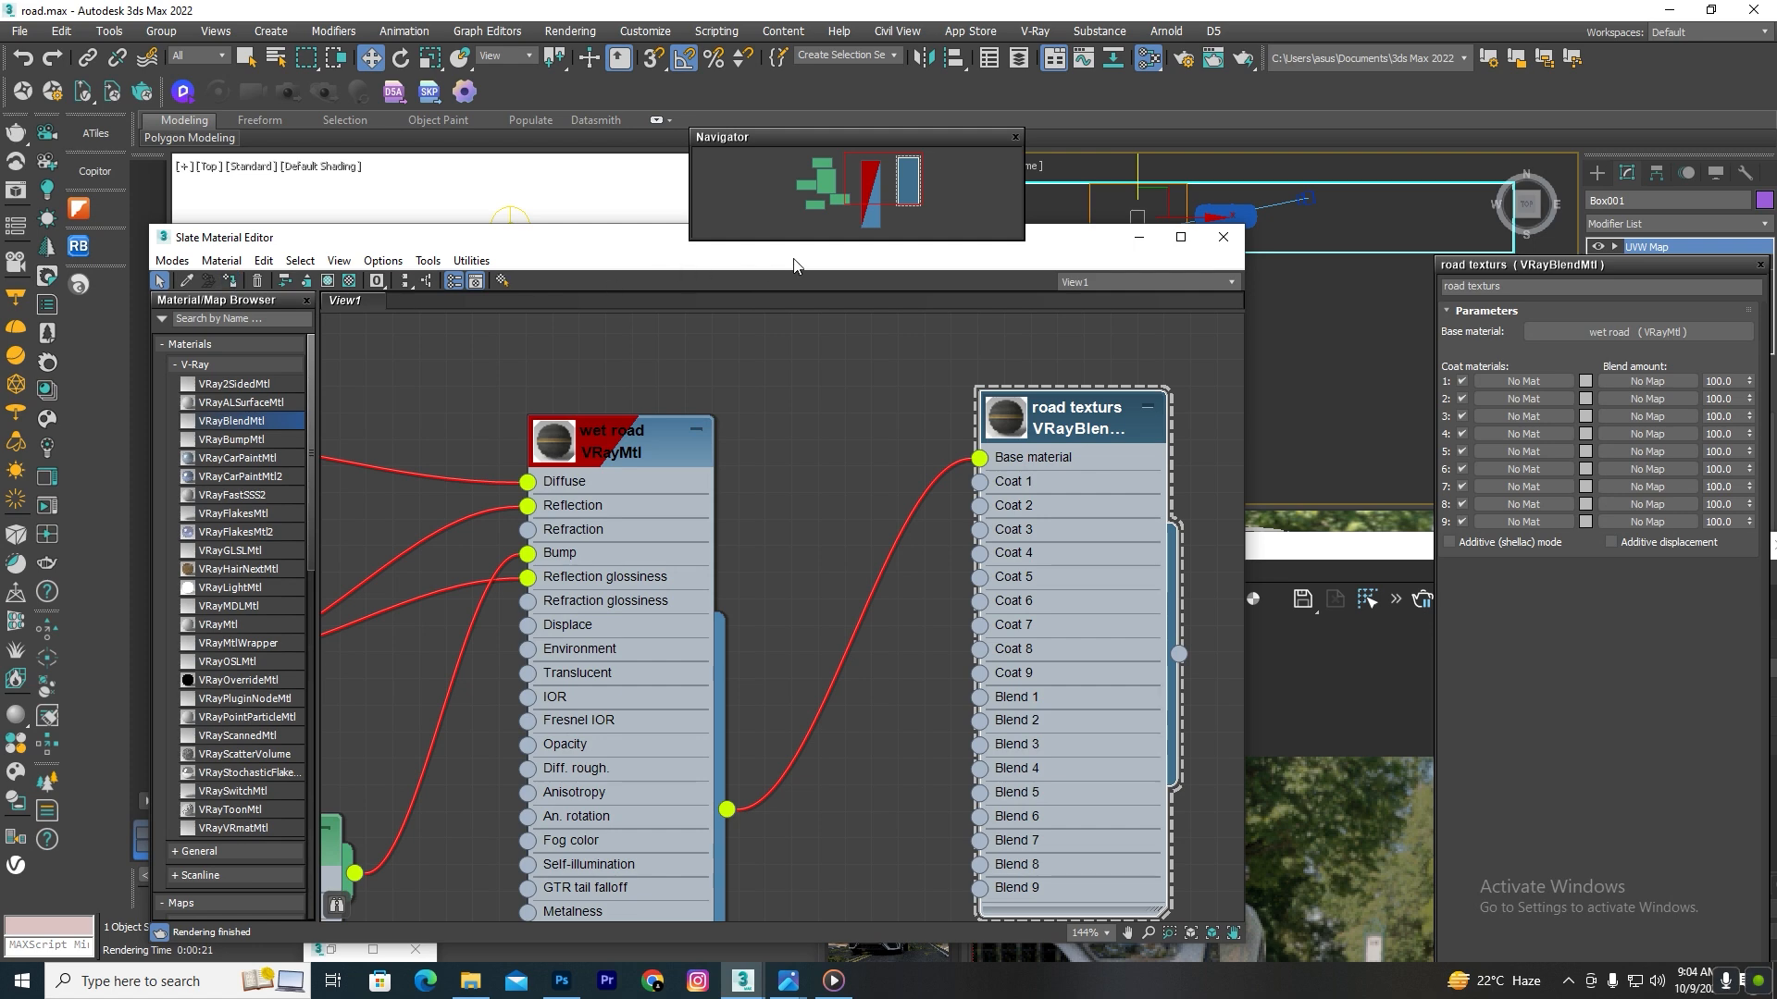
drag(1076, 244, 557, 312)
drag(1159, 548, 1088, 243)
scroll(1305, 640, down, 1)
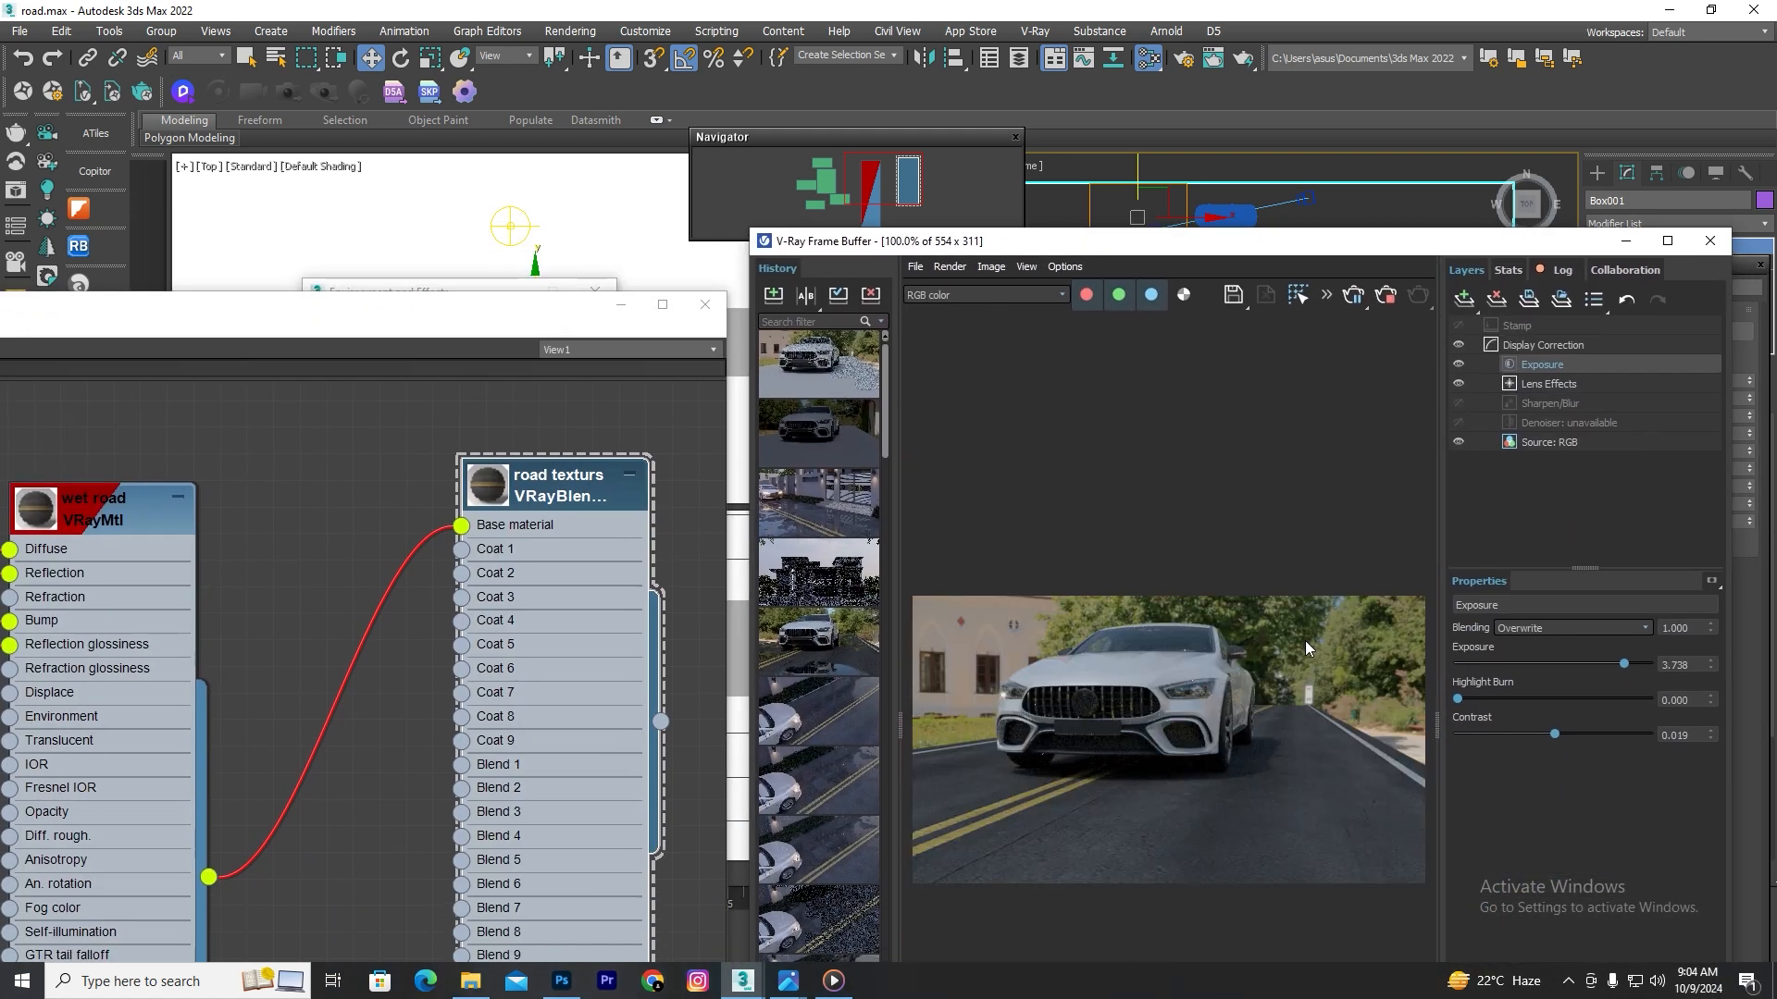
scroll(1235, 733, up, 1)
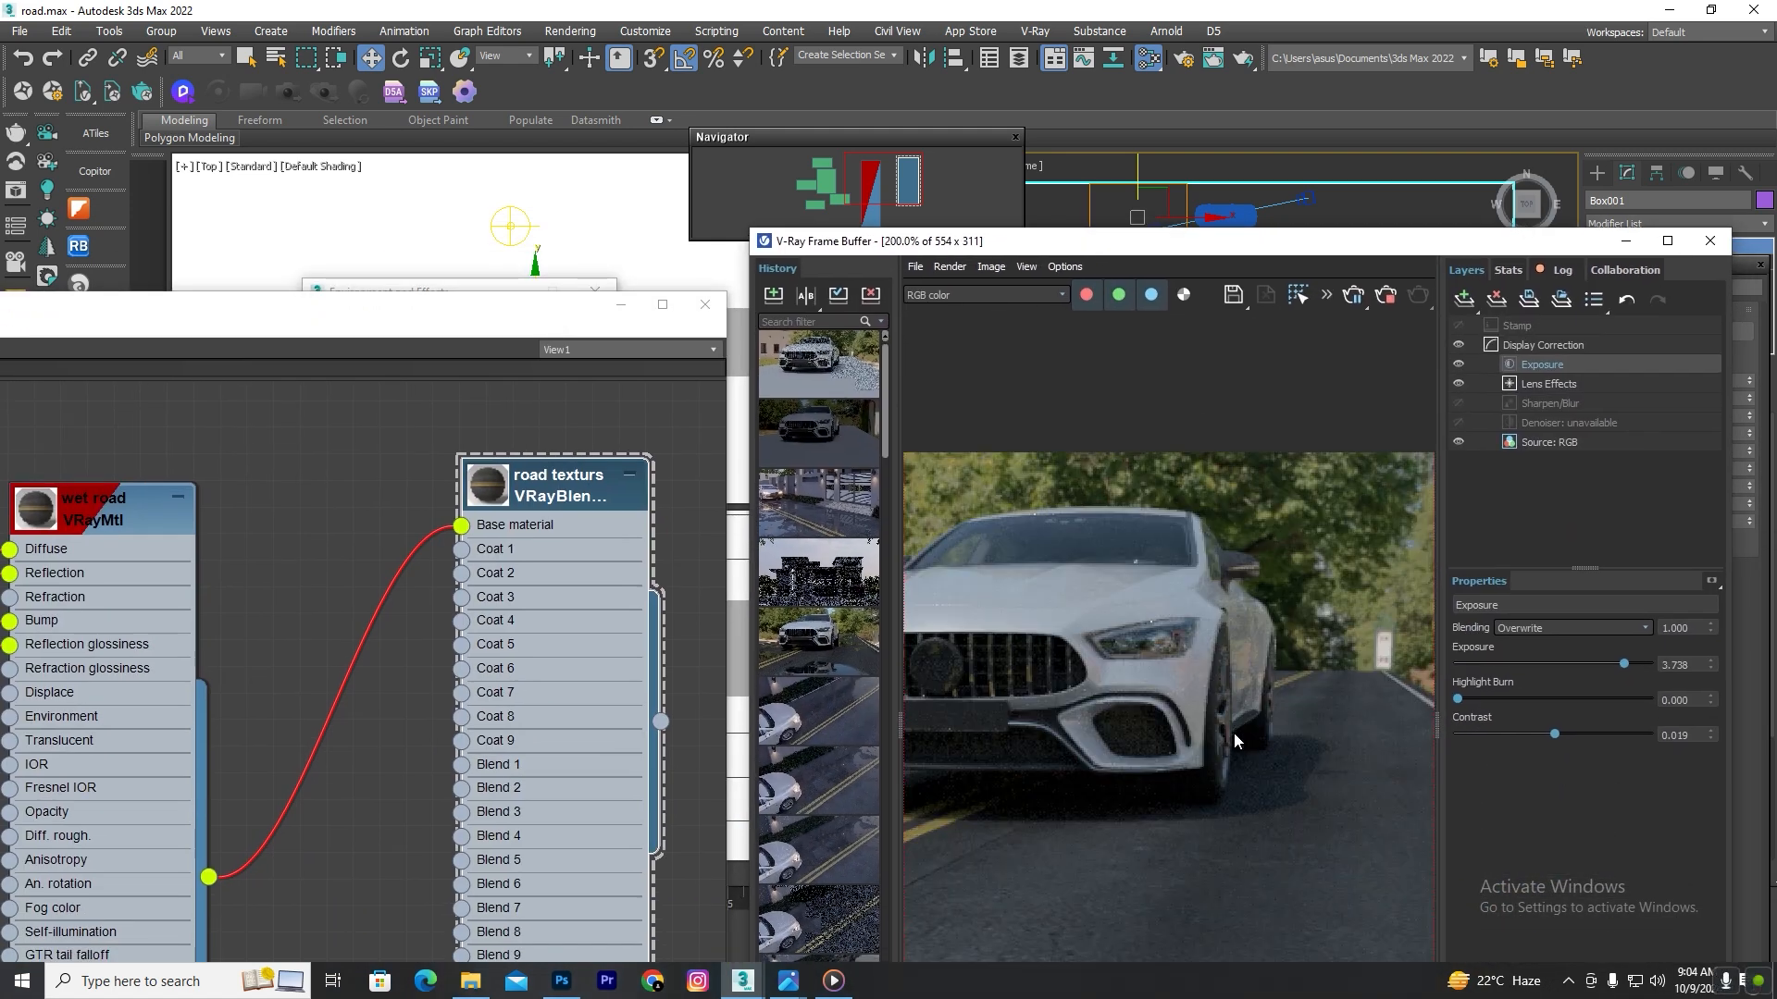
double_click(555, 481)
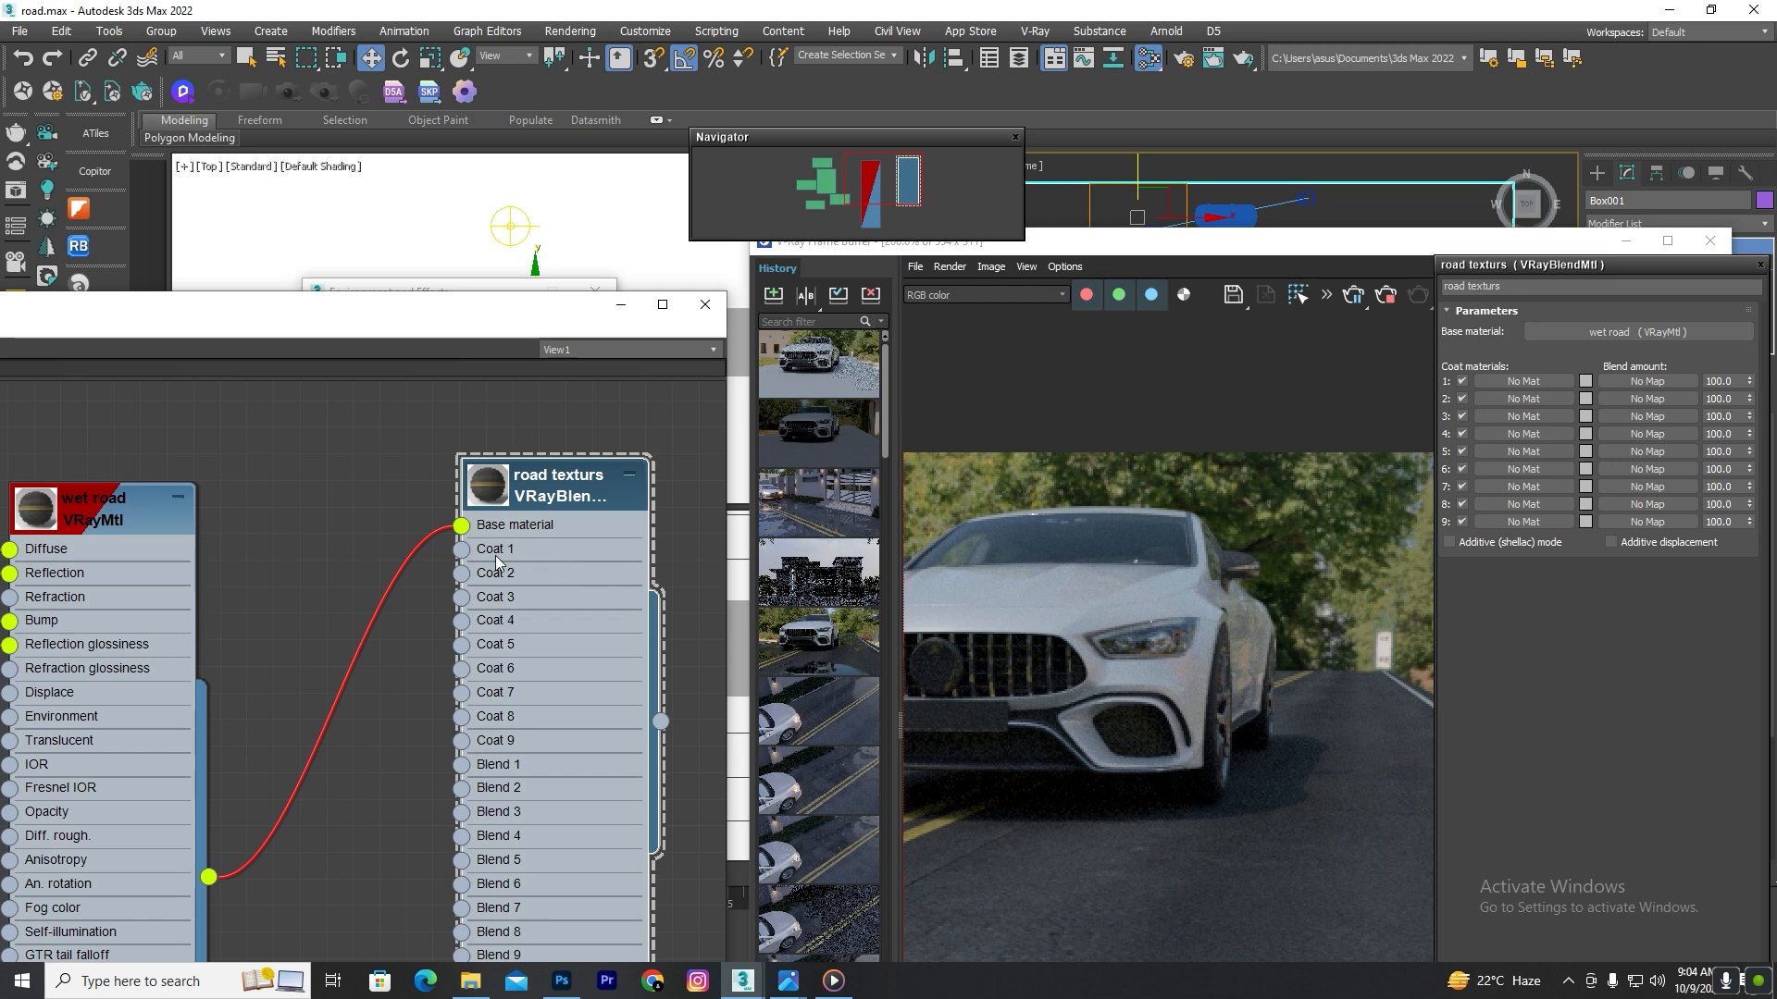
scroll(372, 511, down, 7)
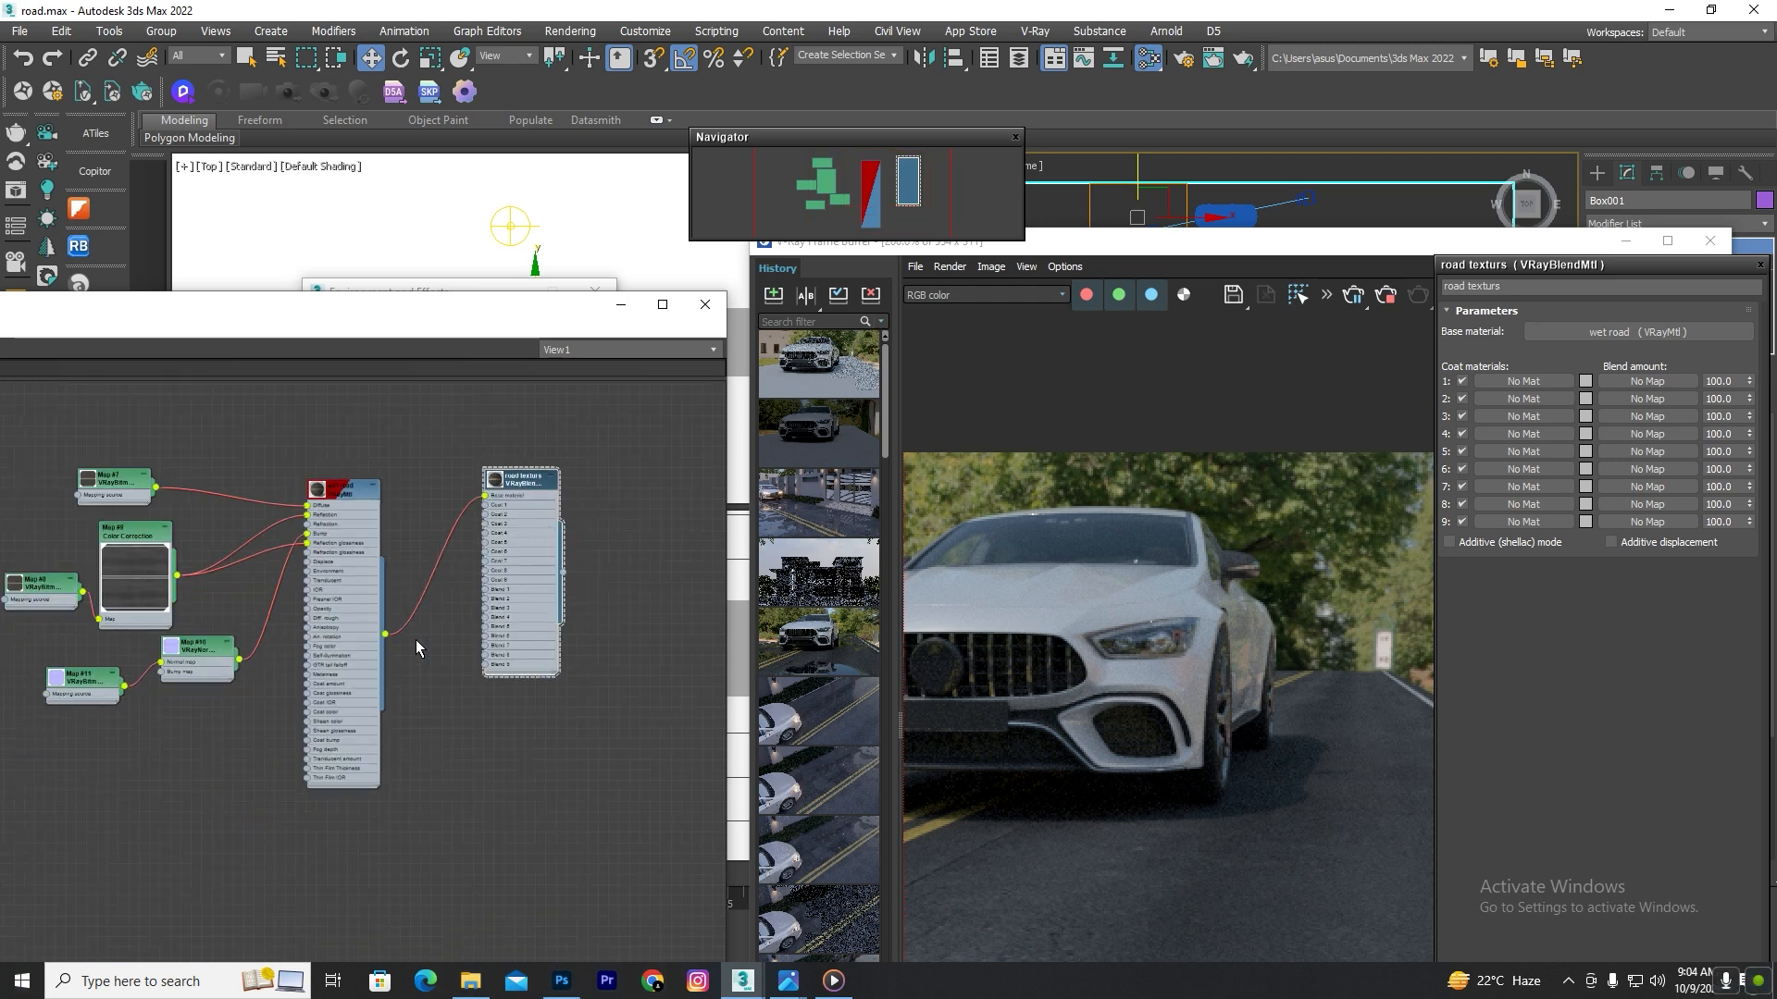
Step: Spread out the bitmap and Color Correction nodes feeding the wet road material
drag(185, 508, 164, 434)
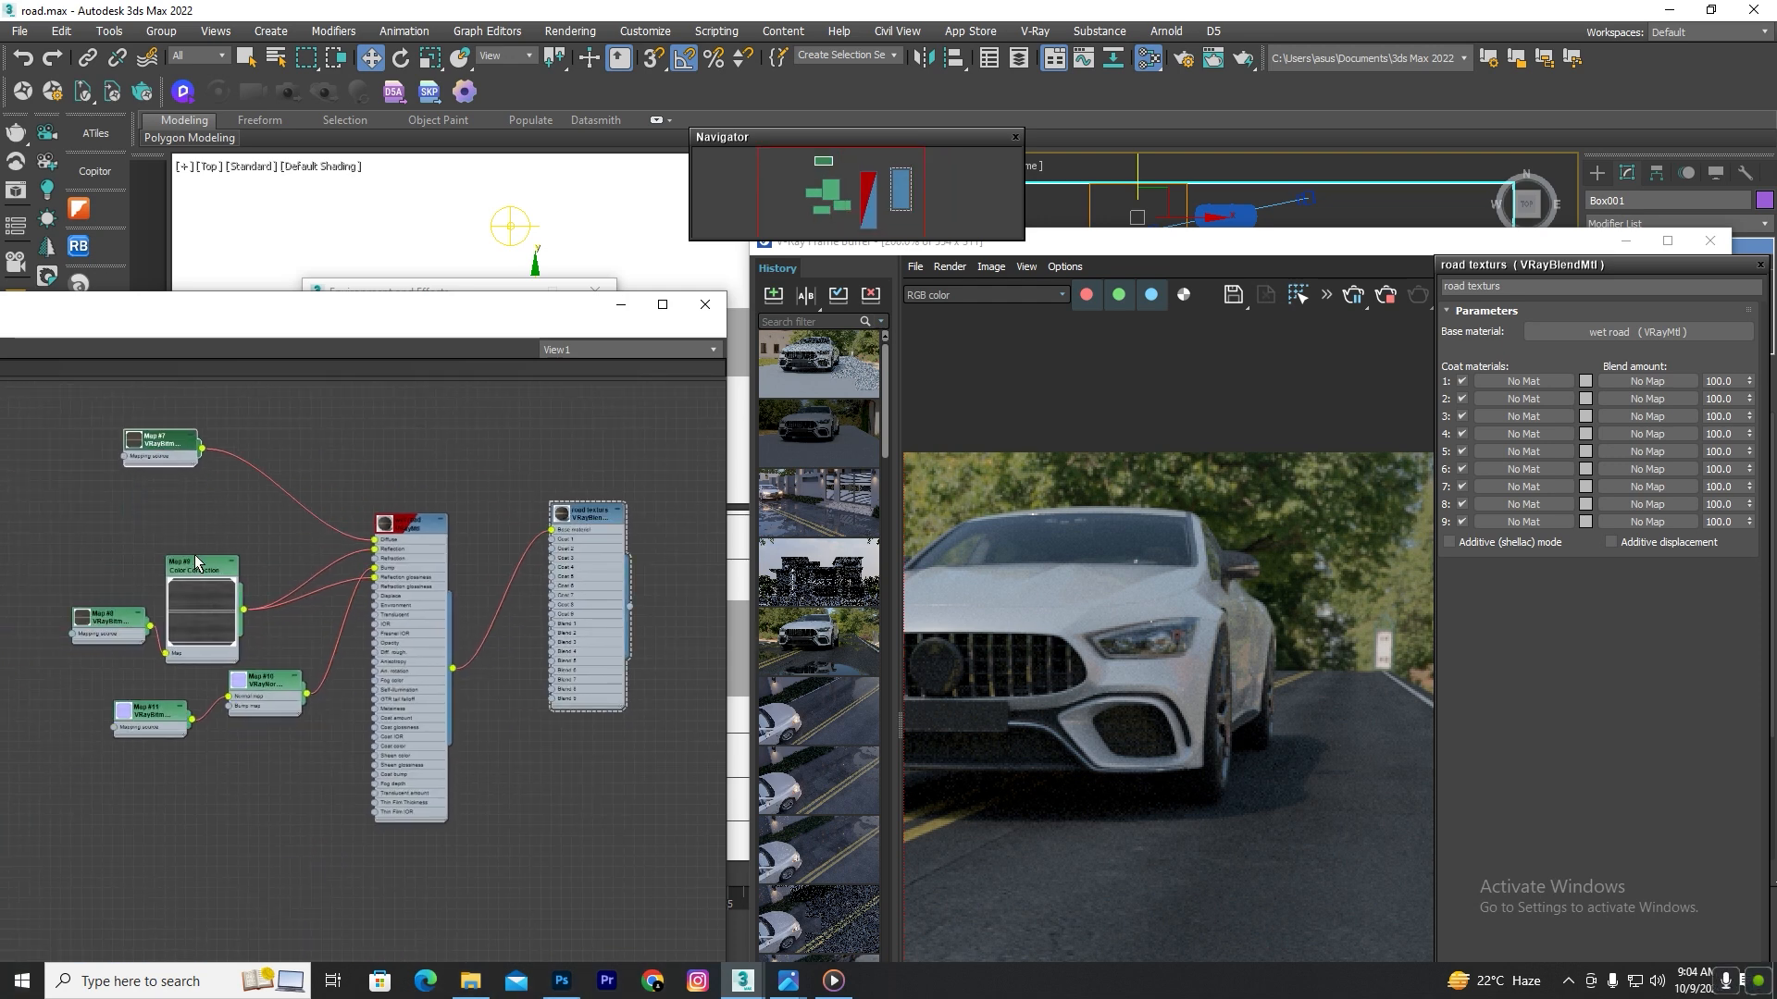
drag(201, 565, 190, 523)
drag(86, 623, 33, 530)
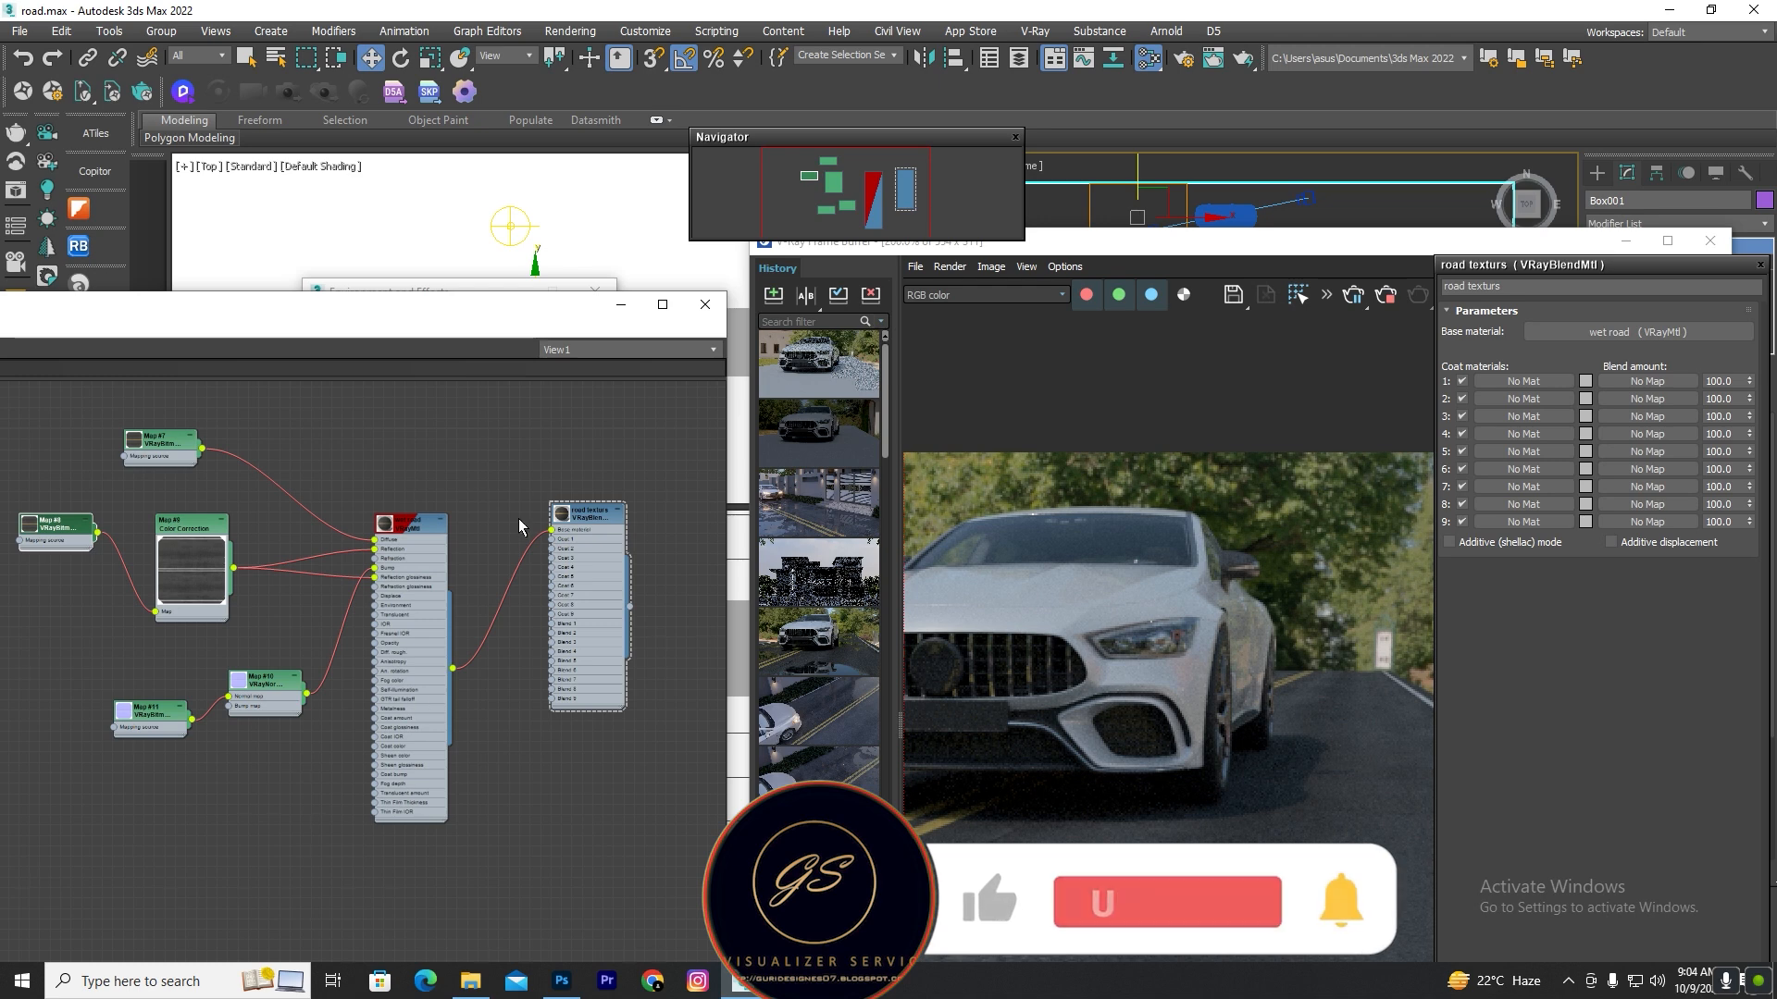
Step: Create a VRayMtl on the Coat 1 input of the road texturs blend material and place its node below the graph
drag(592, 521, 538, 844)
mouse_move(705, 853)
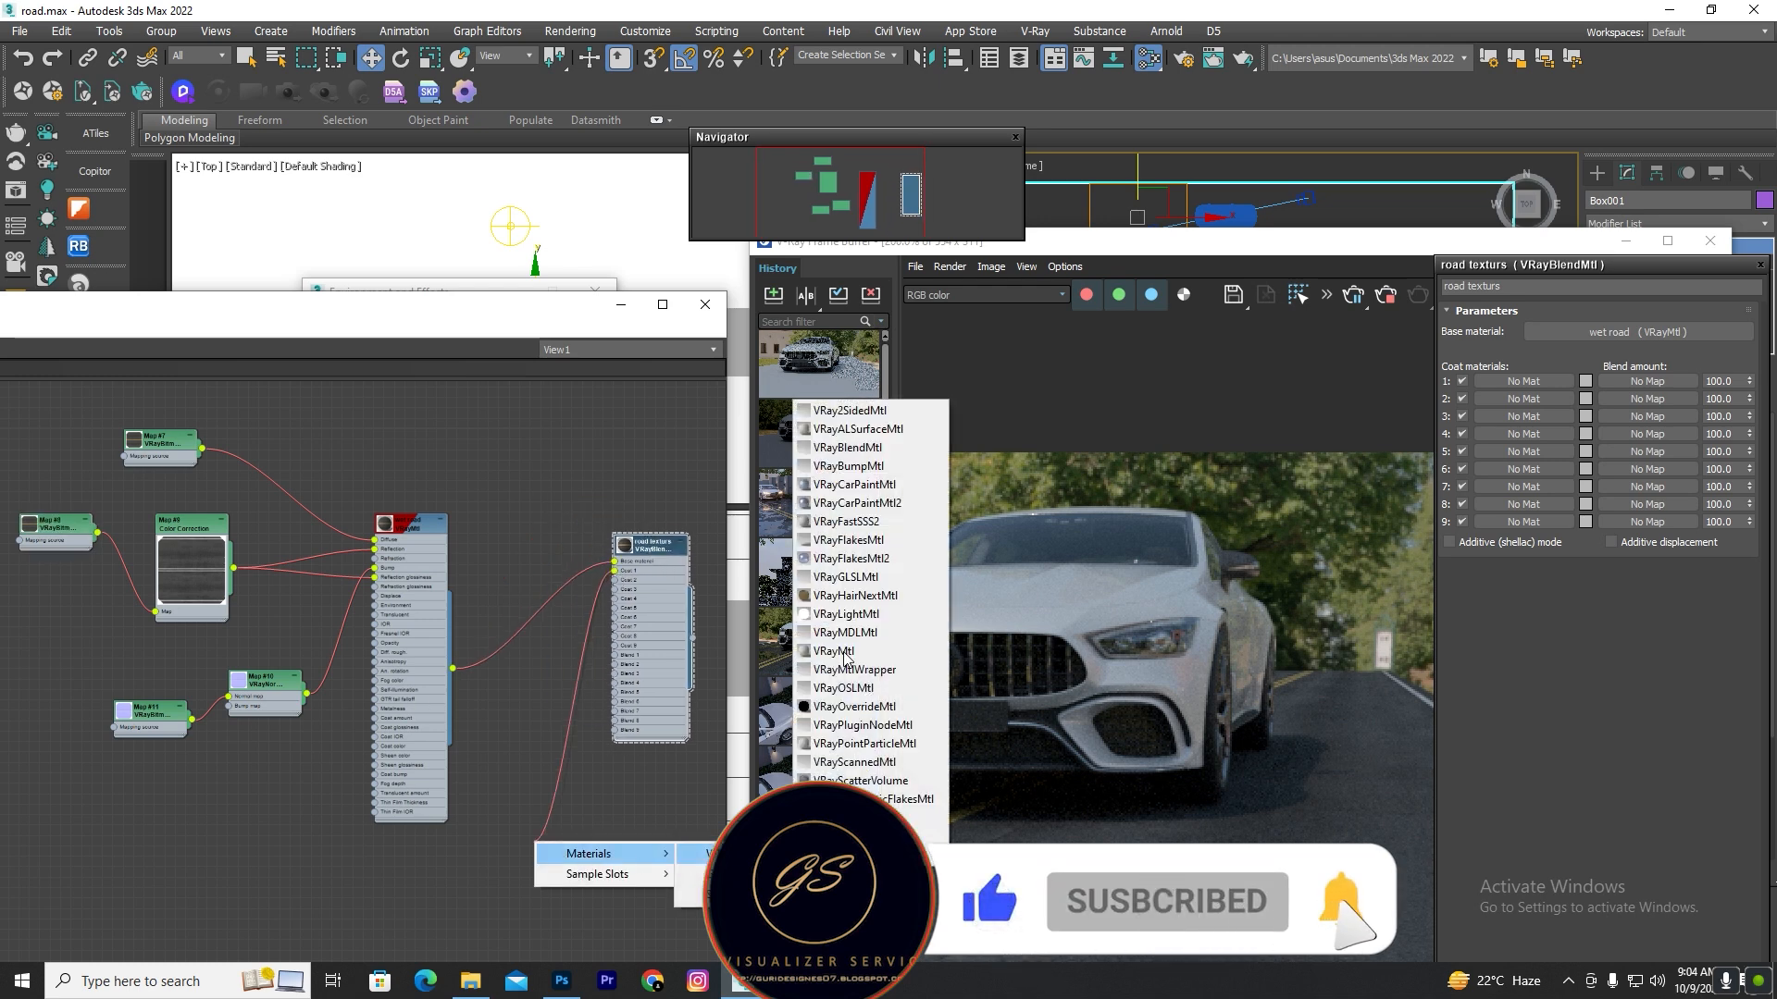
click(847, 651)
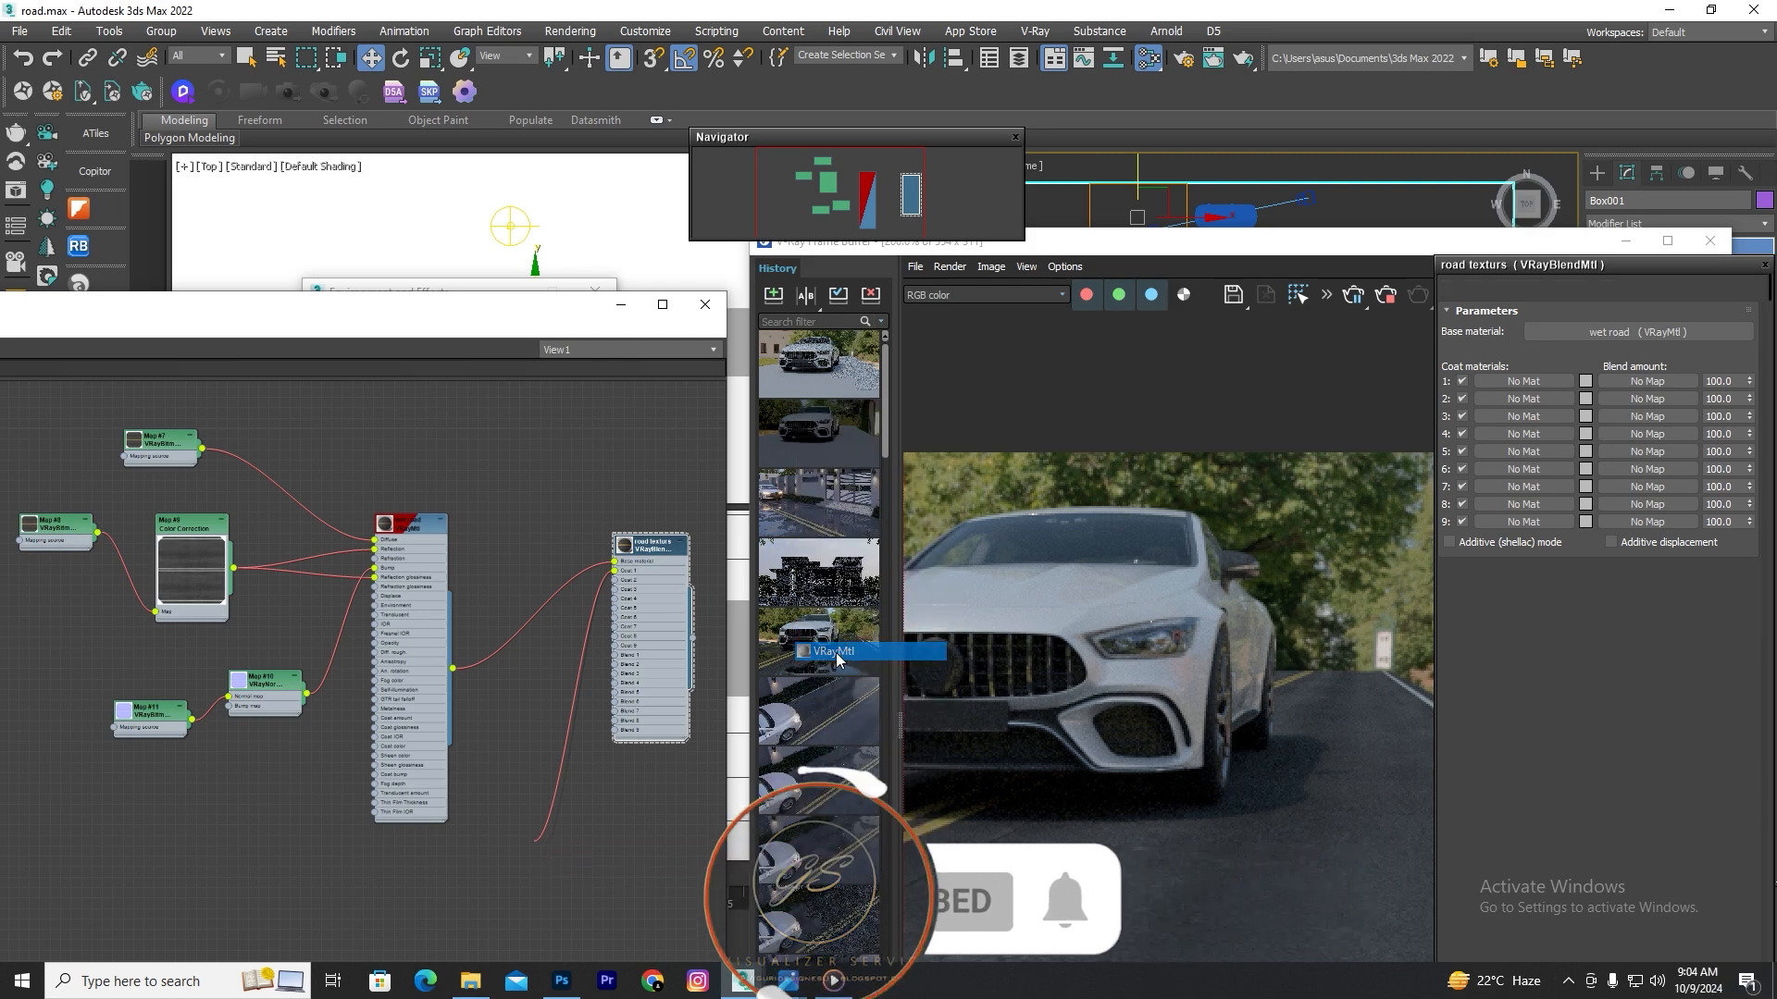
drag(523, 842, 514, 809)
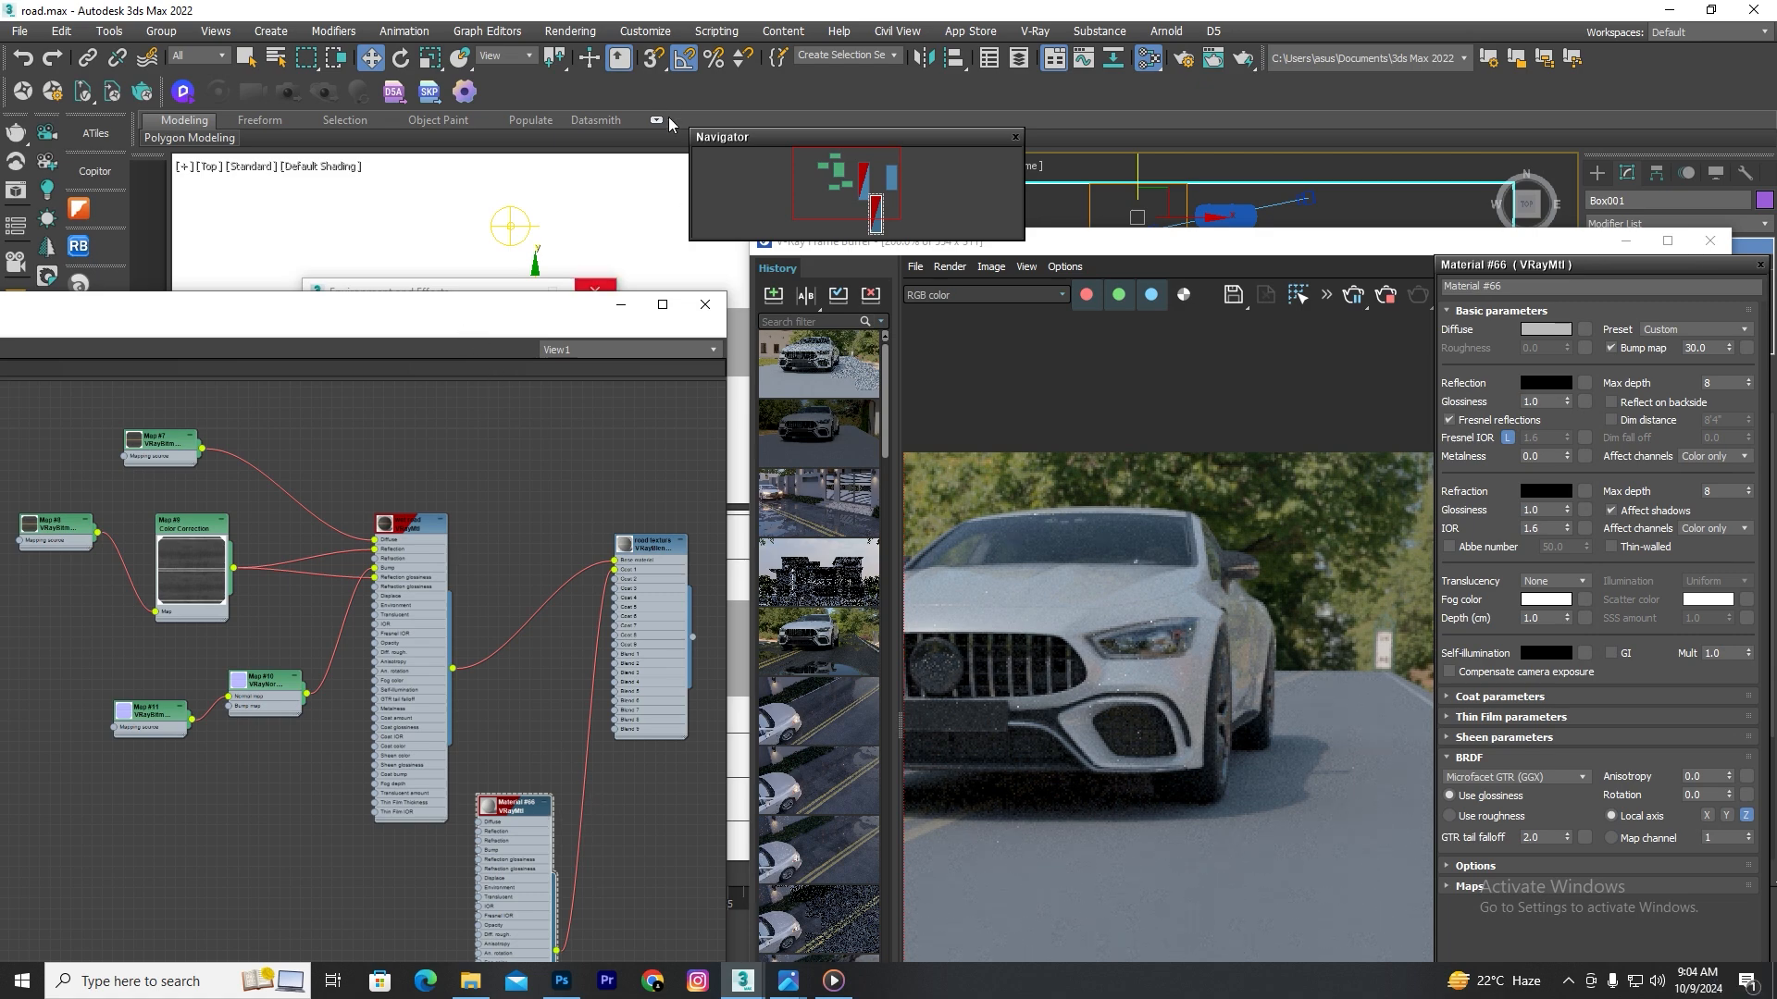
Step: Widen the material editor and move the new coat VRayMtl node between the wet road and road texturs nodes
drag(500, 318, 711, 61)
scroll(732, 559, up, 5)
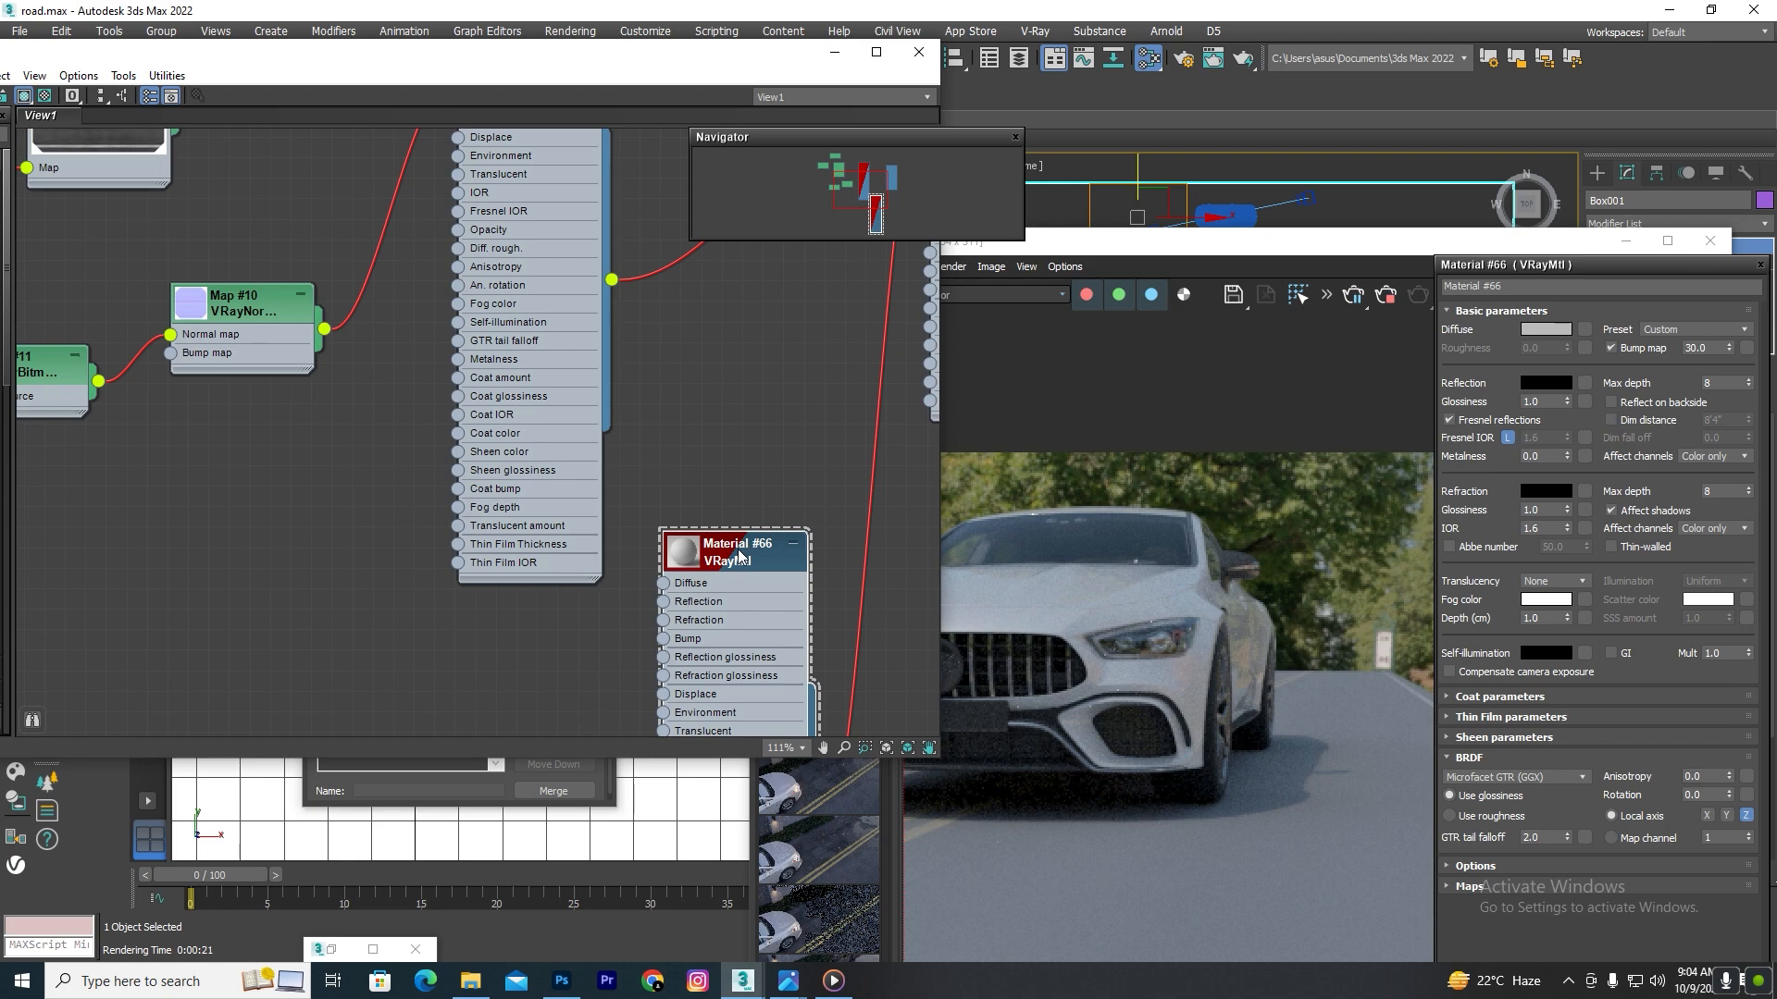
drag(662, 72, 652, 134)
click(635, 296)
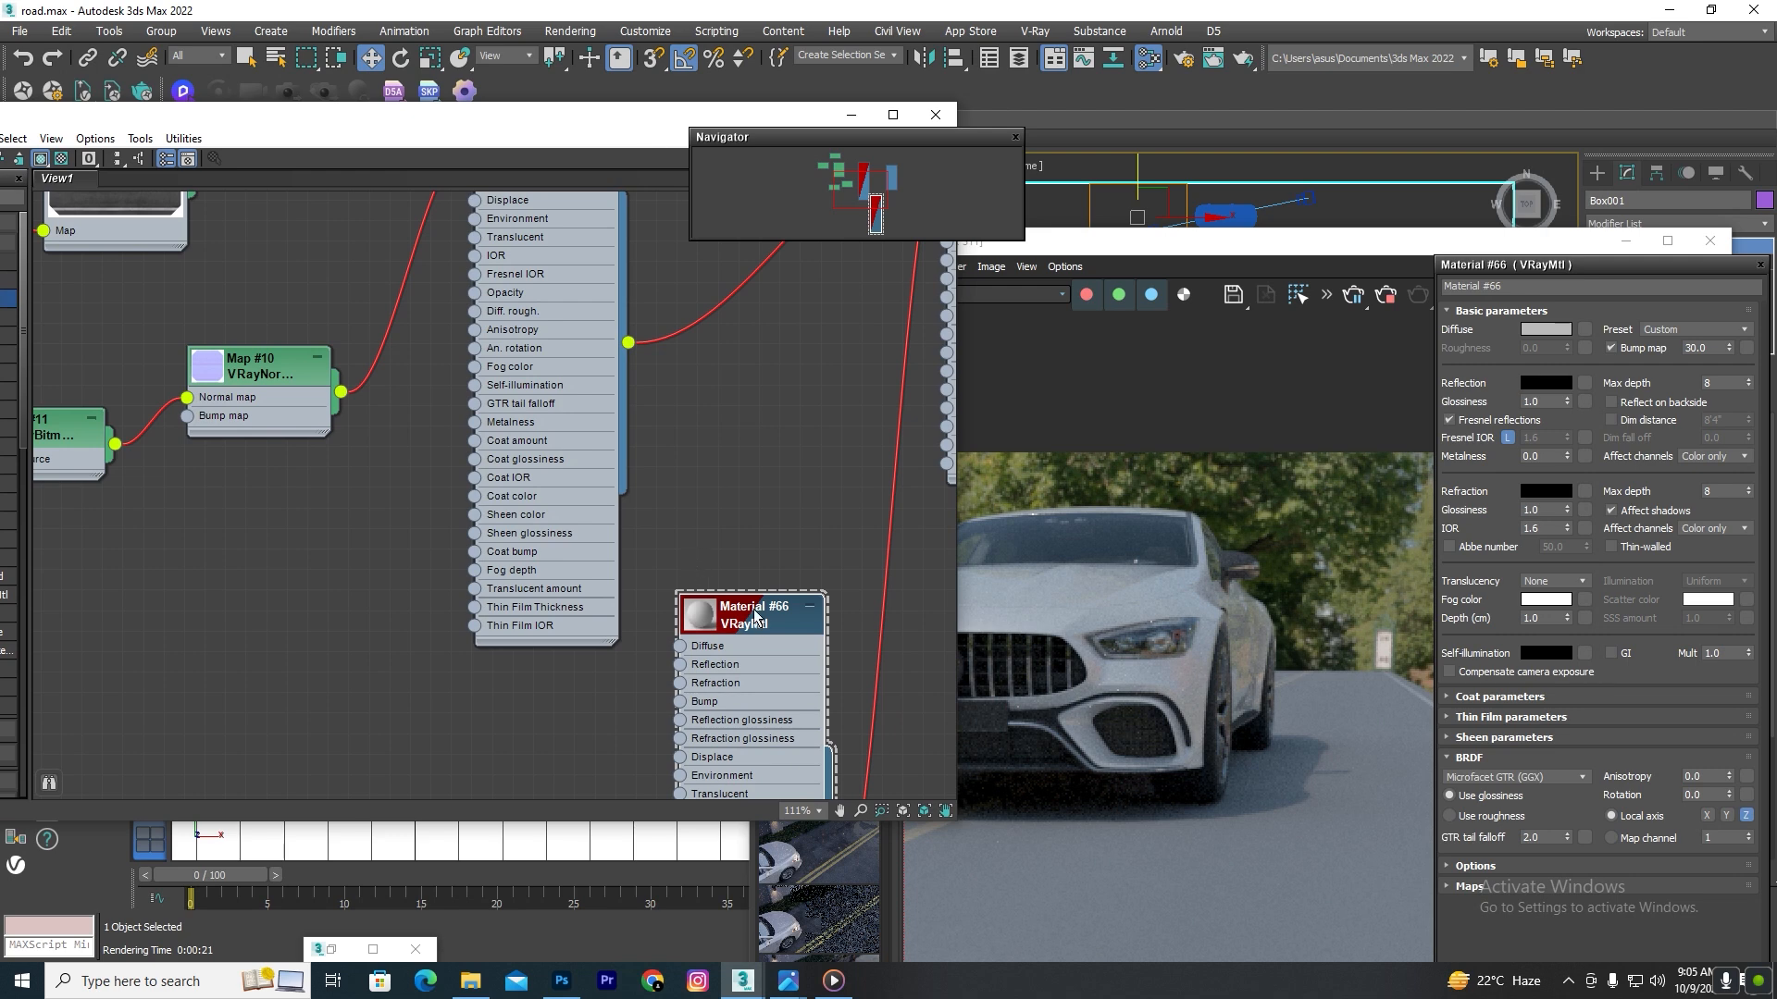
drag(759, 611, 554, 306)
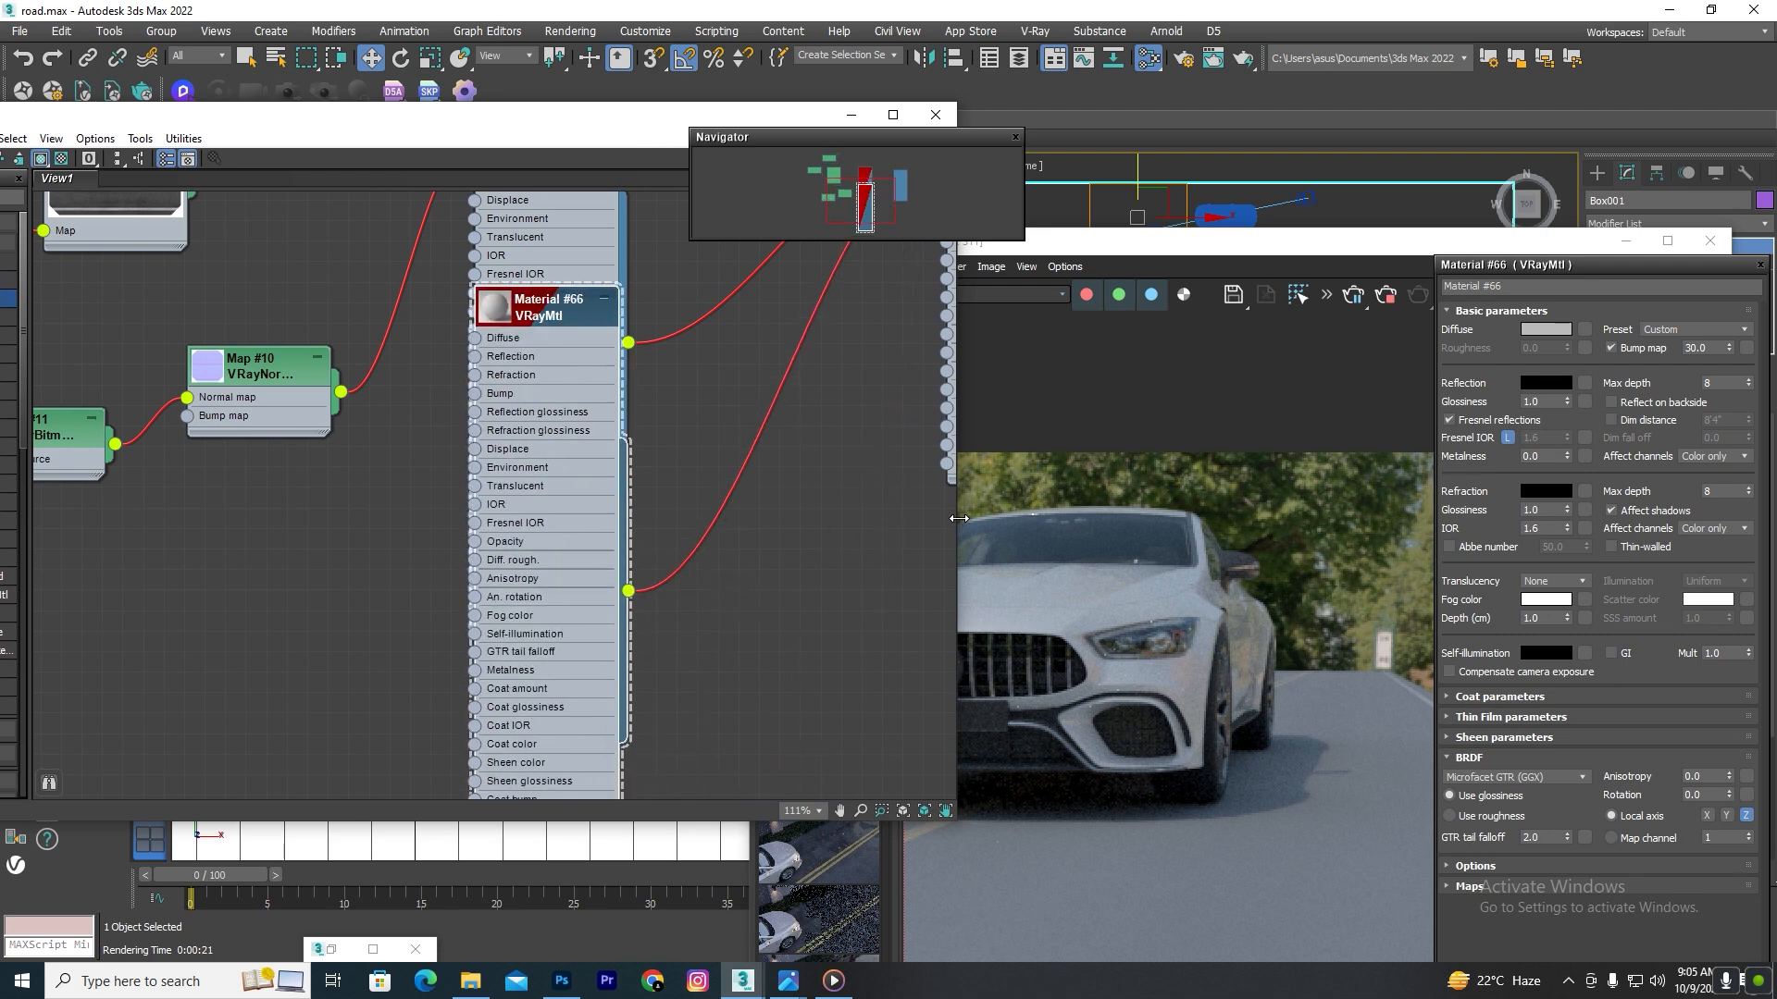
drag(959, 519, 1231, 494)
drag(1059, 134, 1020, 360)
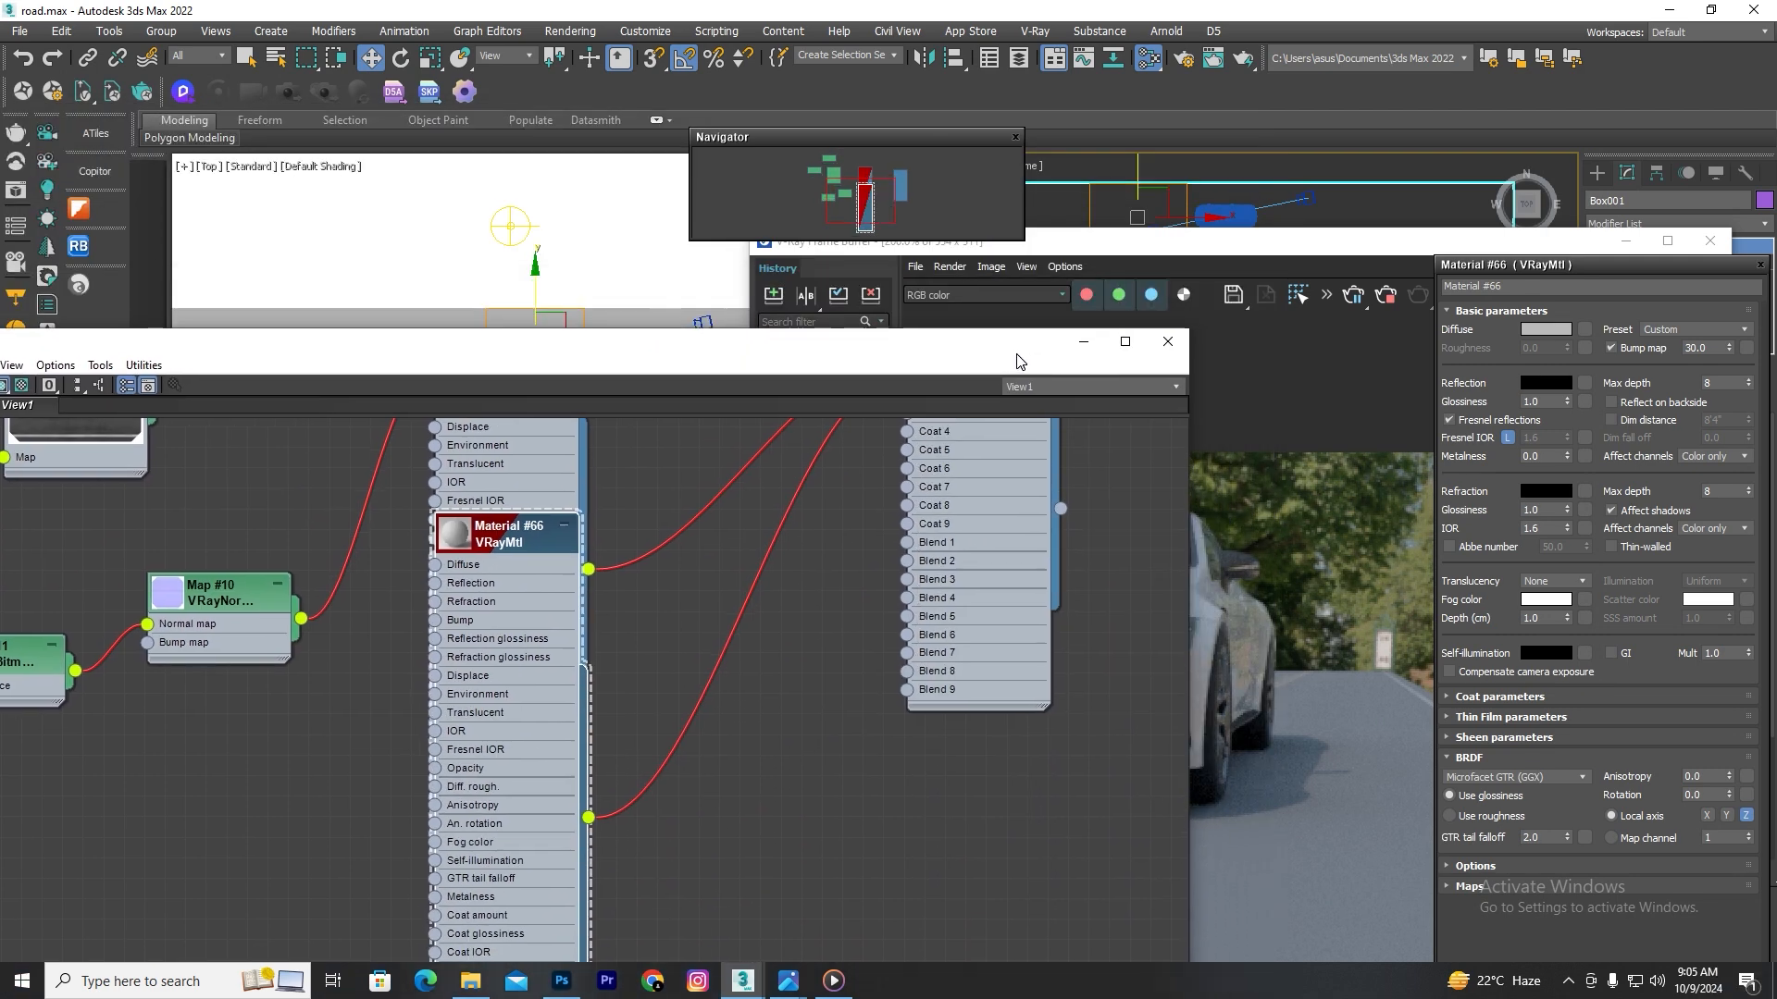
scroll(975, 511, down, 5)
scroll(624, 540, up, 3)
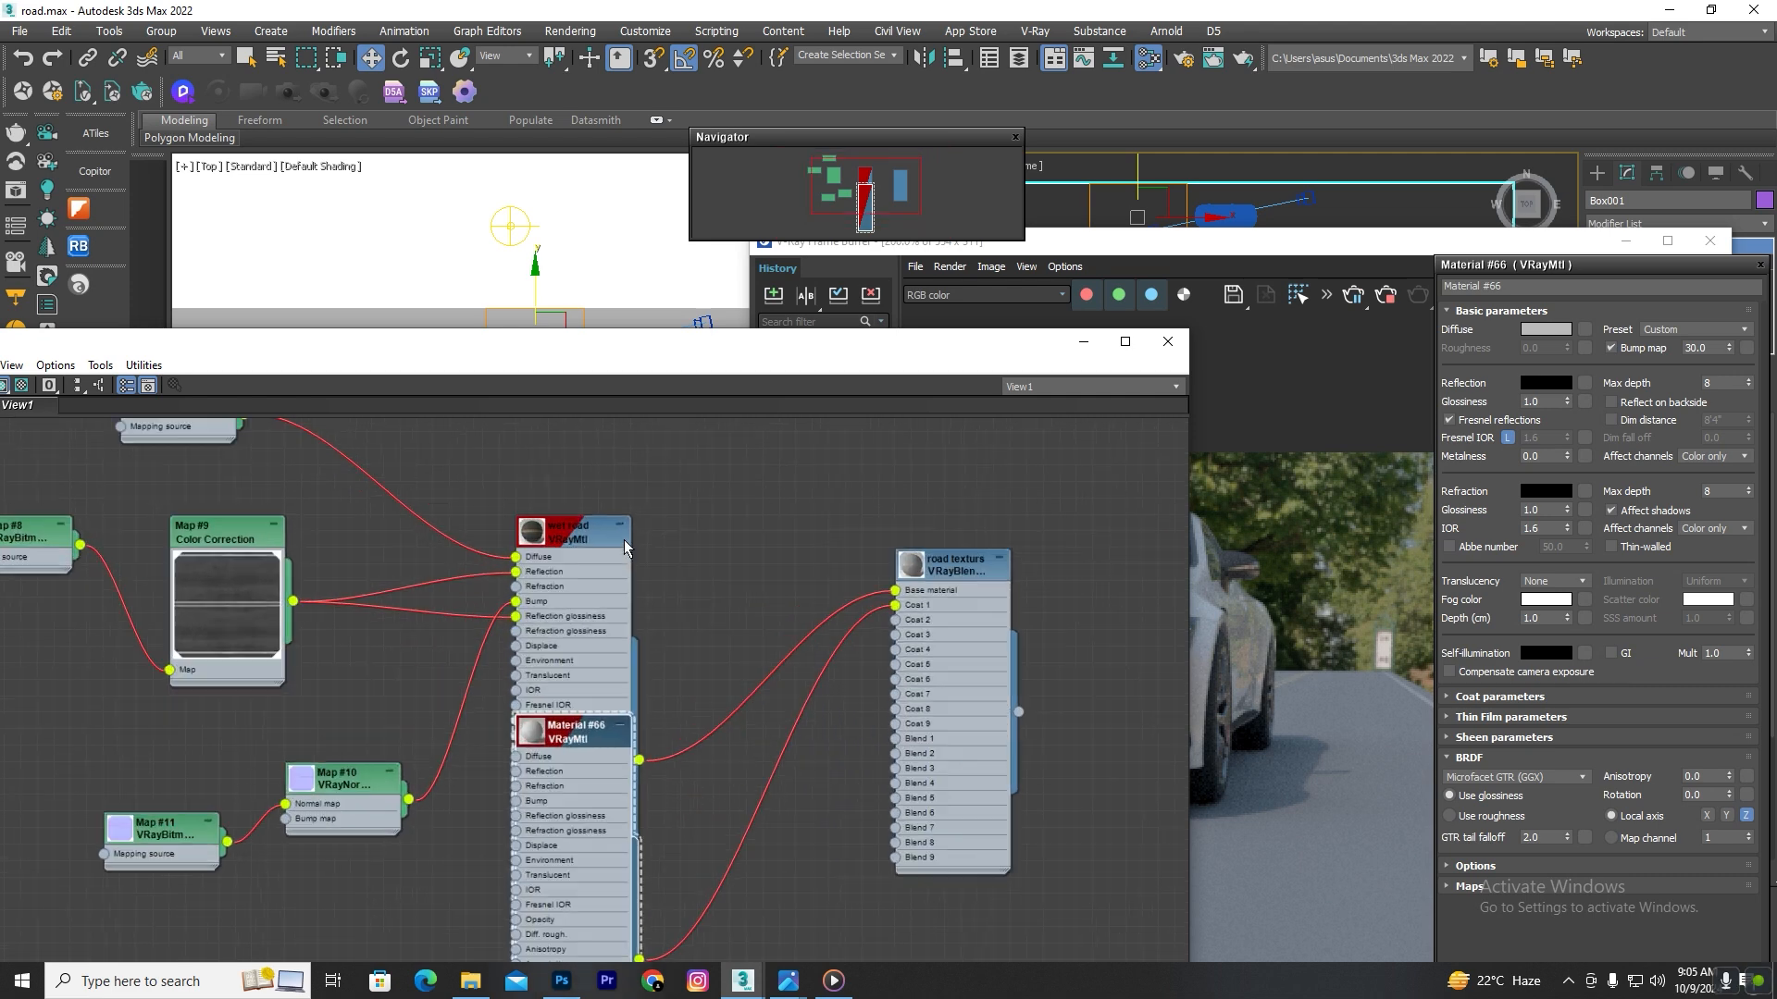
drag(586, 742, 787, 734)
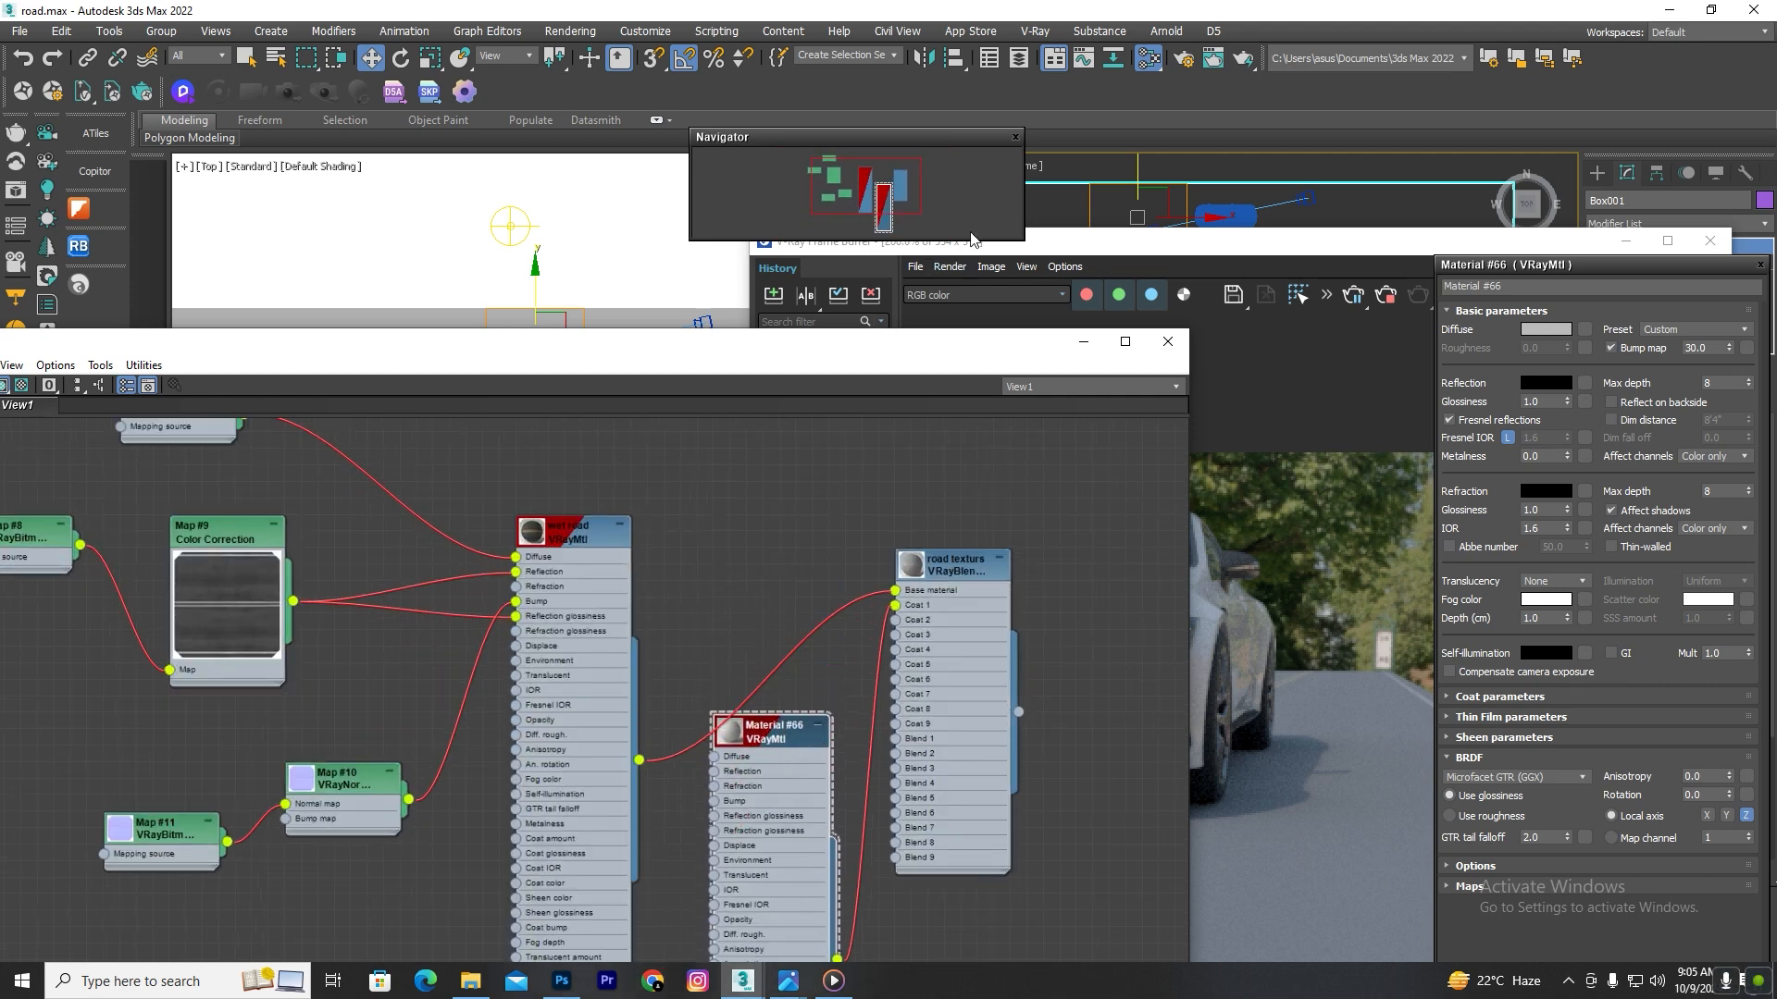
Step: Clear space around the coat material's parameters and set its Diffuse color to near black with a value of 2
drag(1144, 249, 1121, 216)
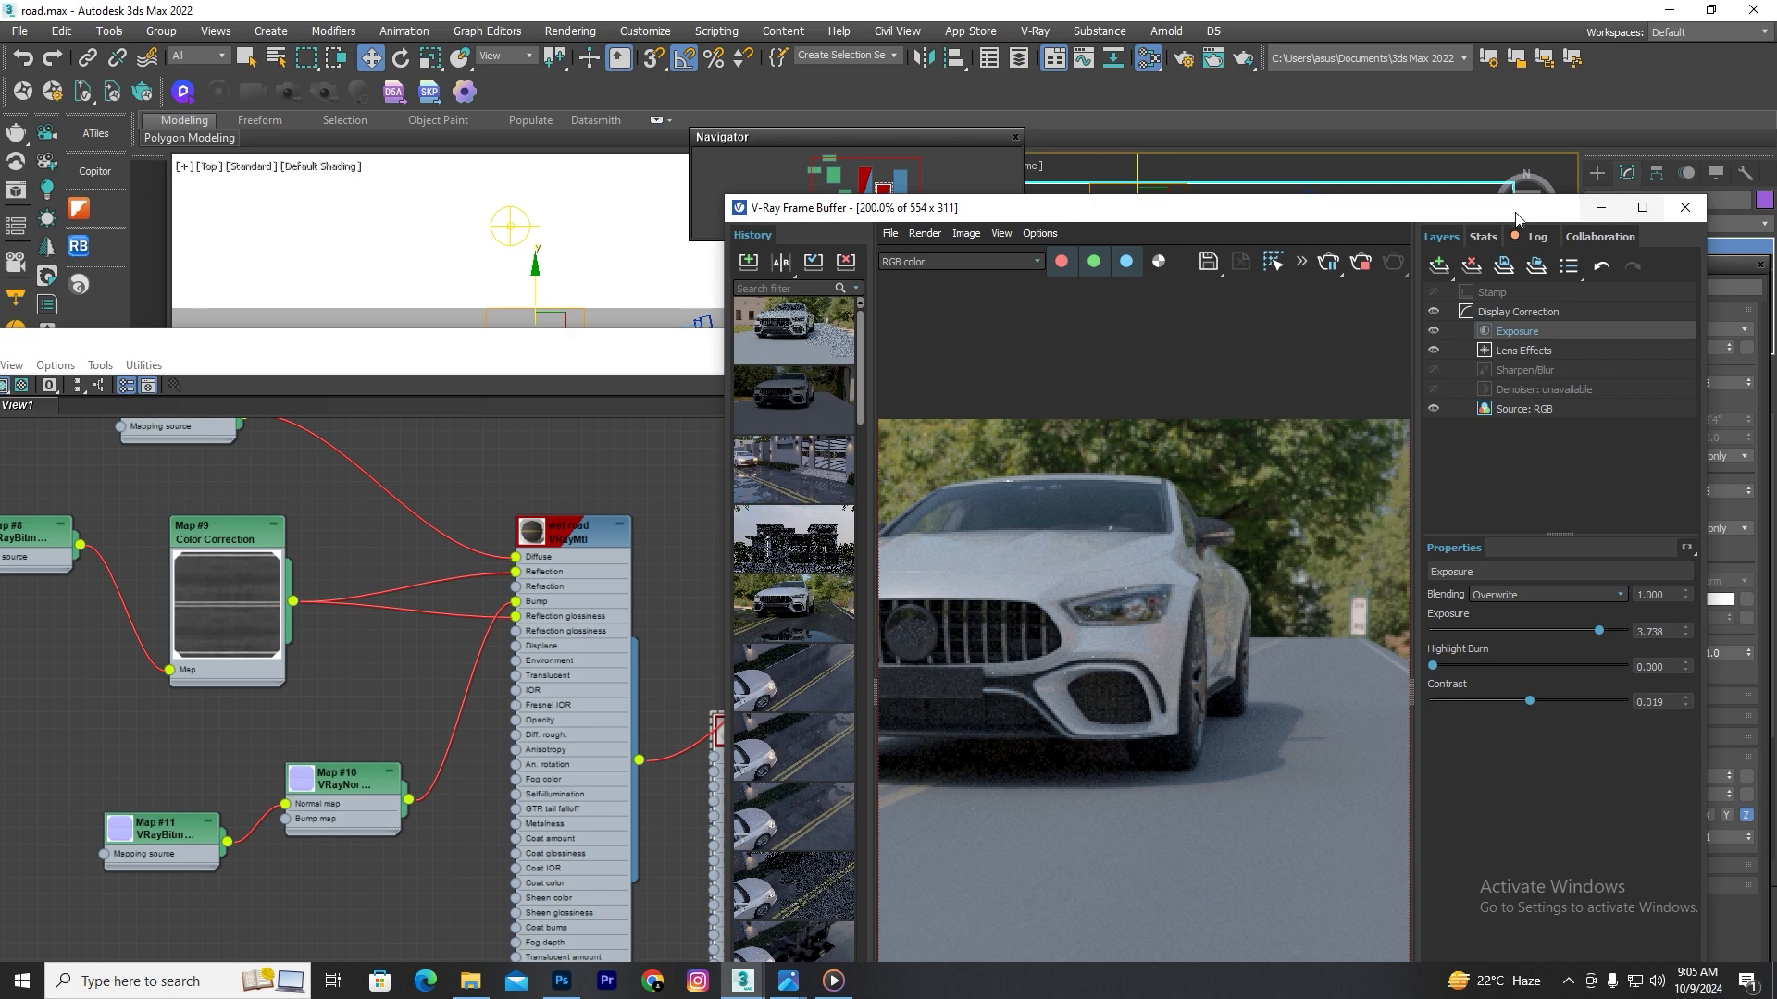
drag(1520, 213, 1346, 691)
drag(1558, 266, 980, 413)
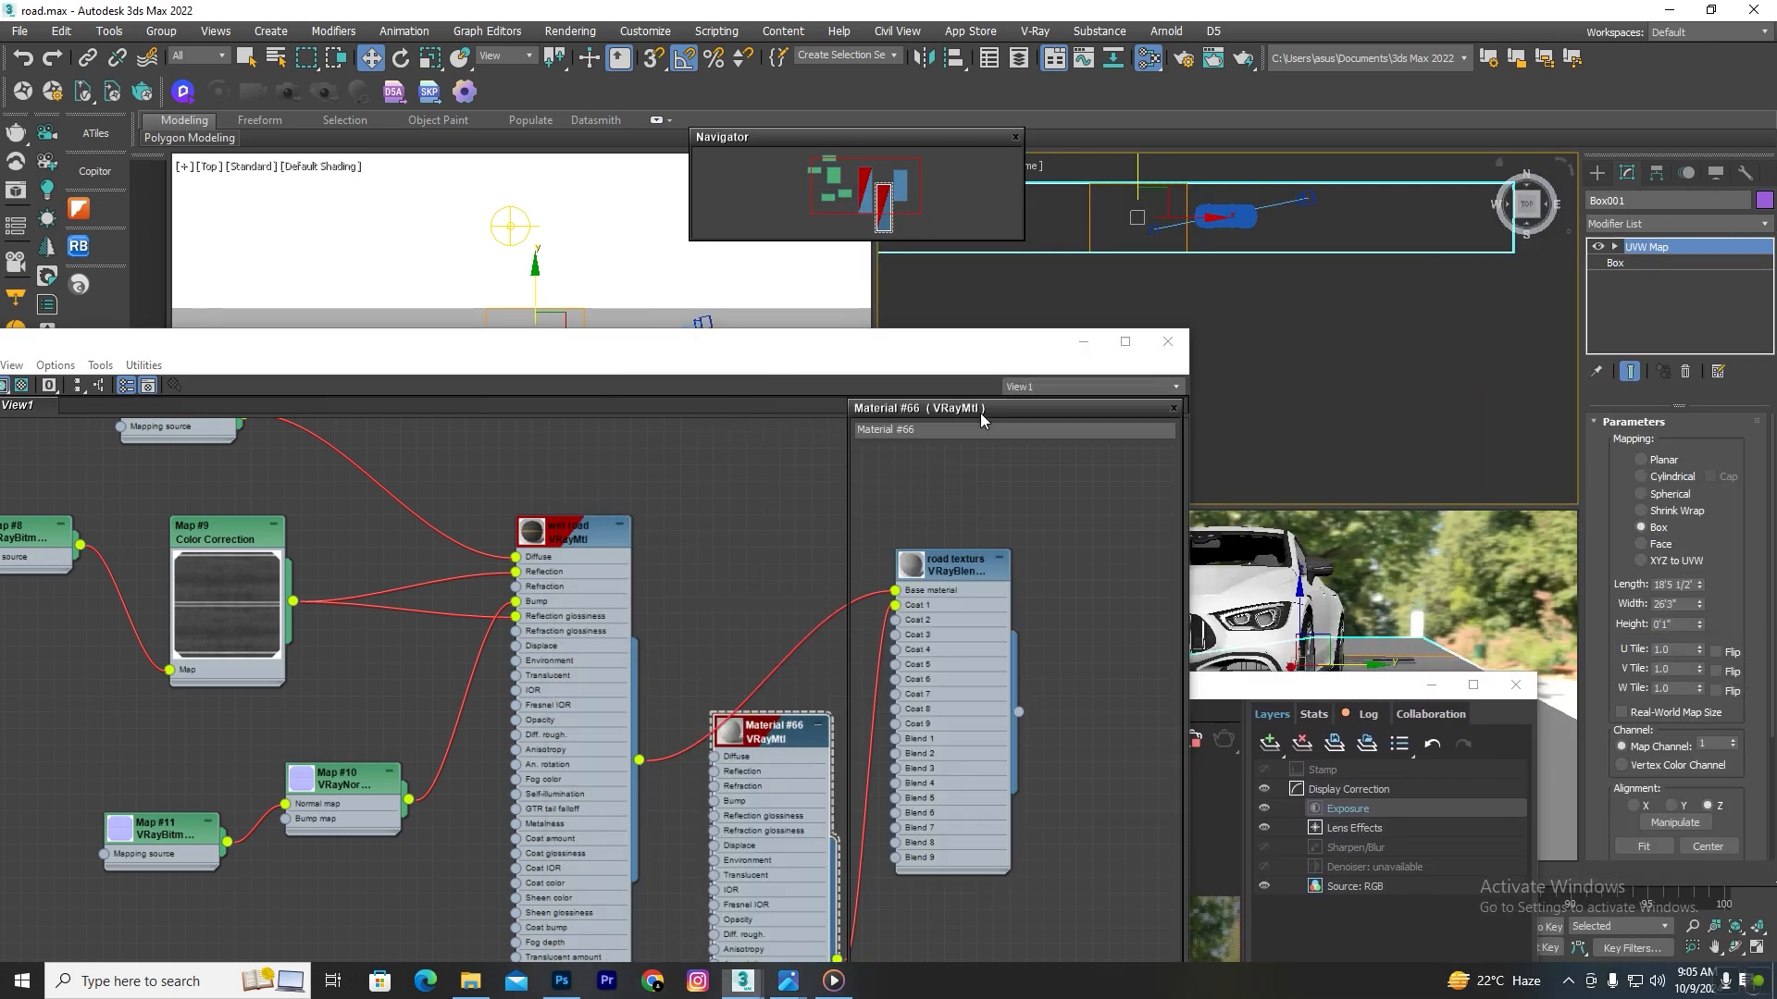
drag(853, 374, 827, 225)
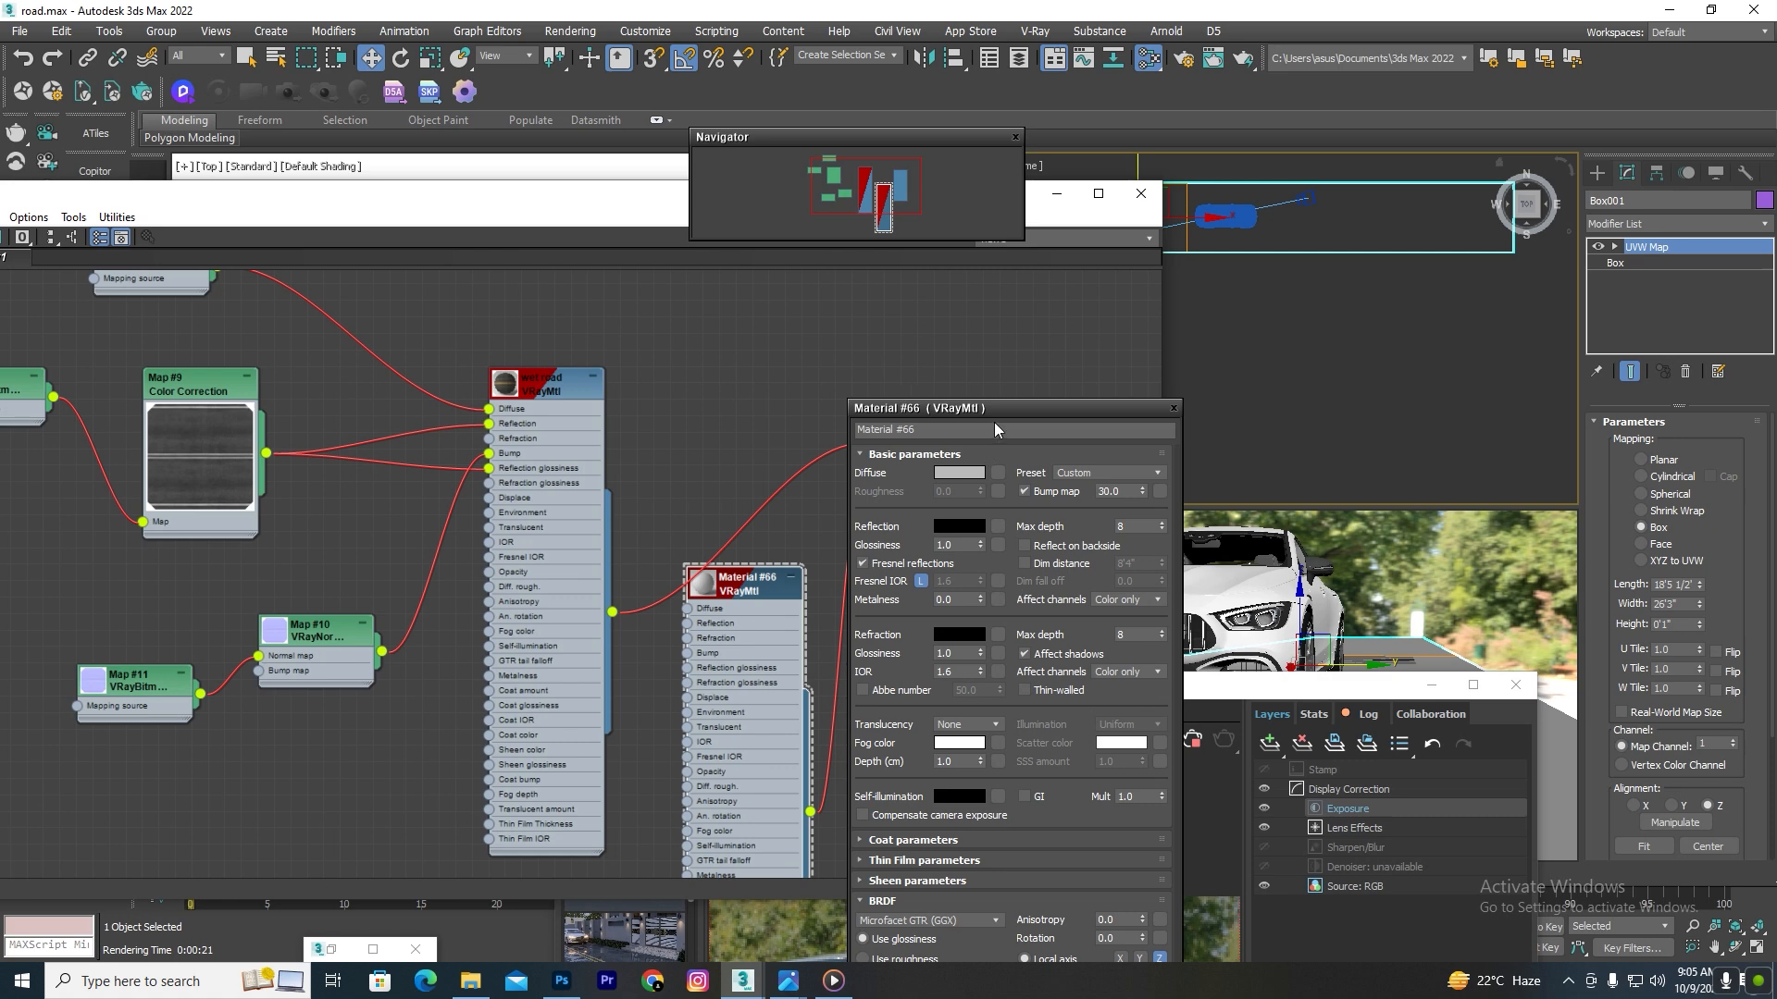
drag(994, 422, 1138, 239)
click(1102, 290)
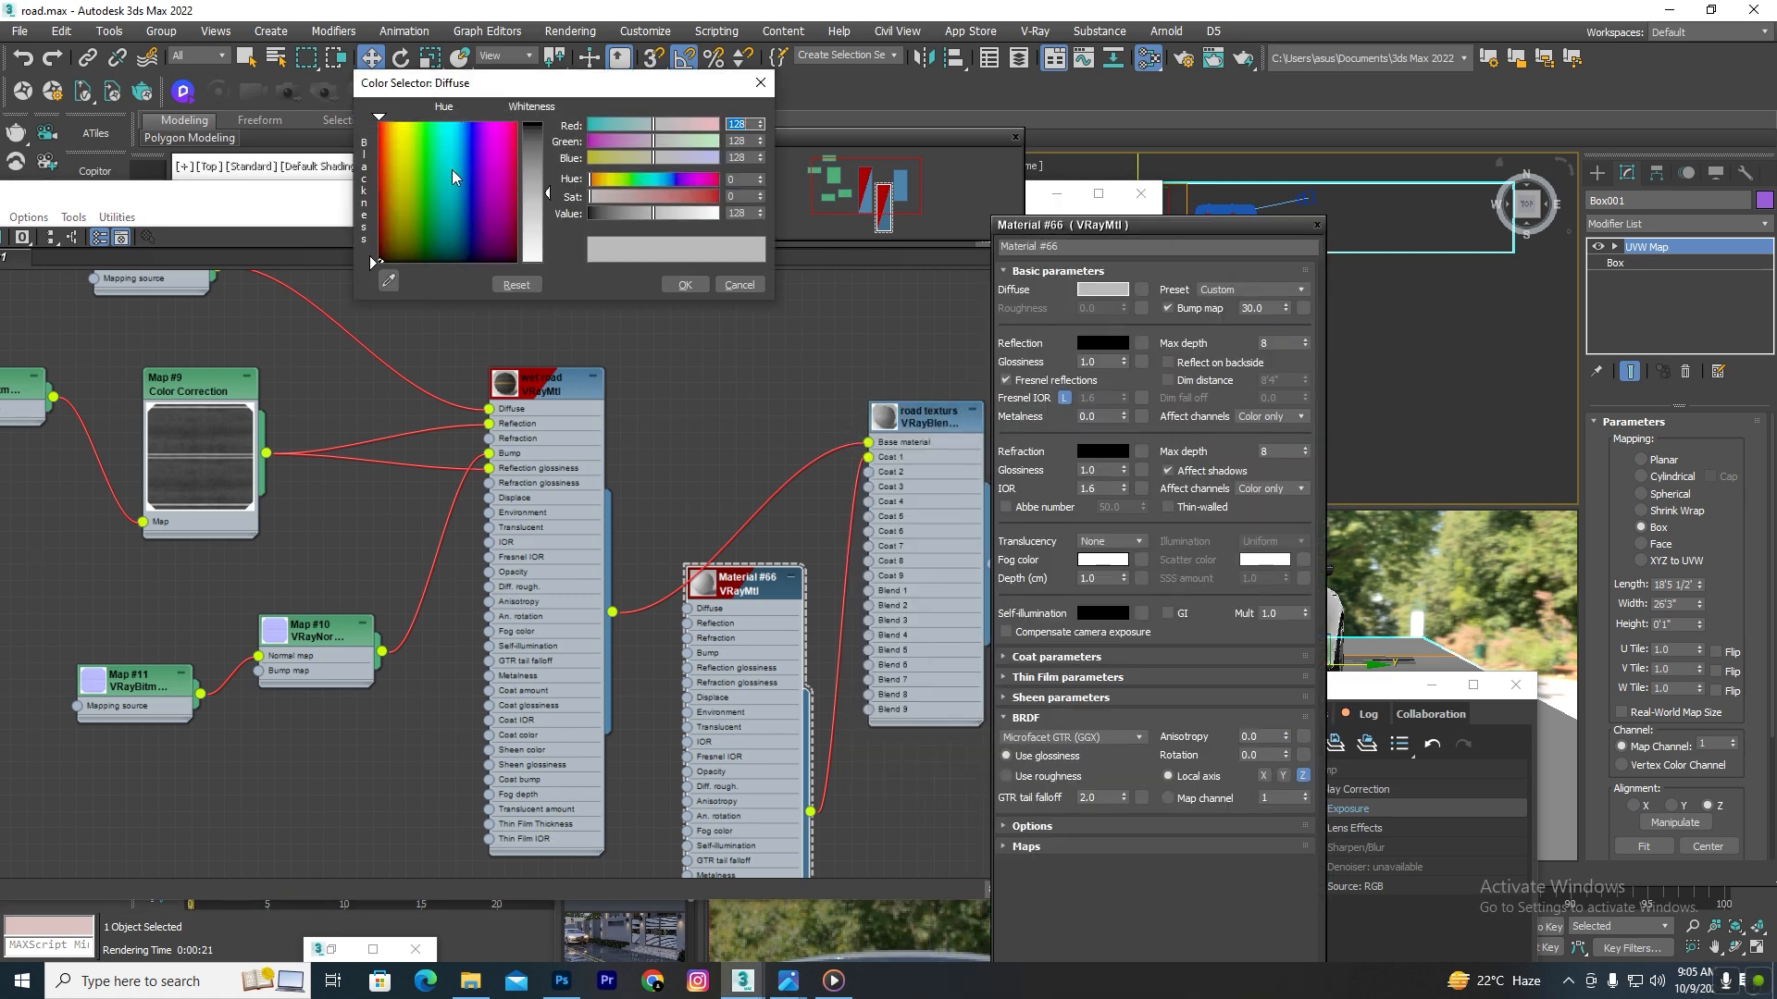
drag(541, 196, 543, 125)
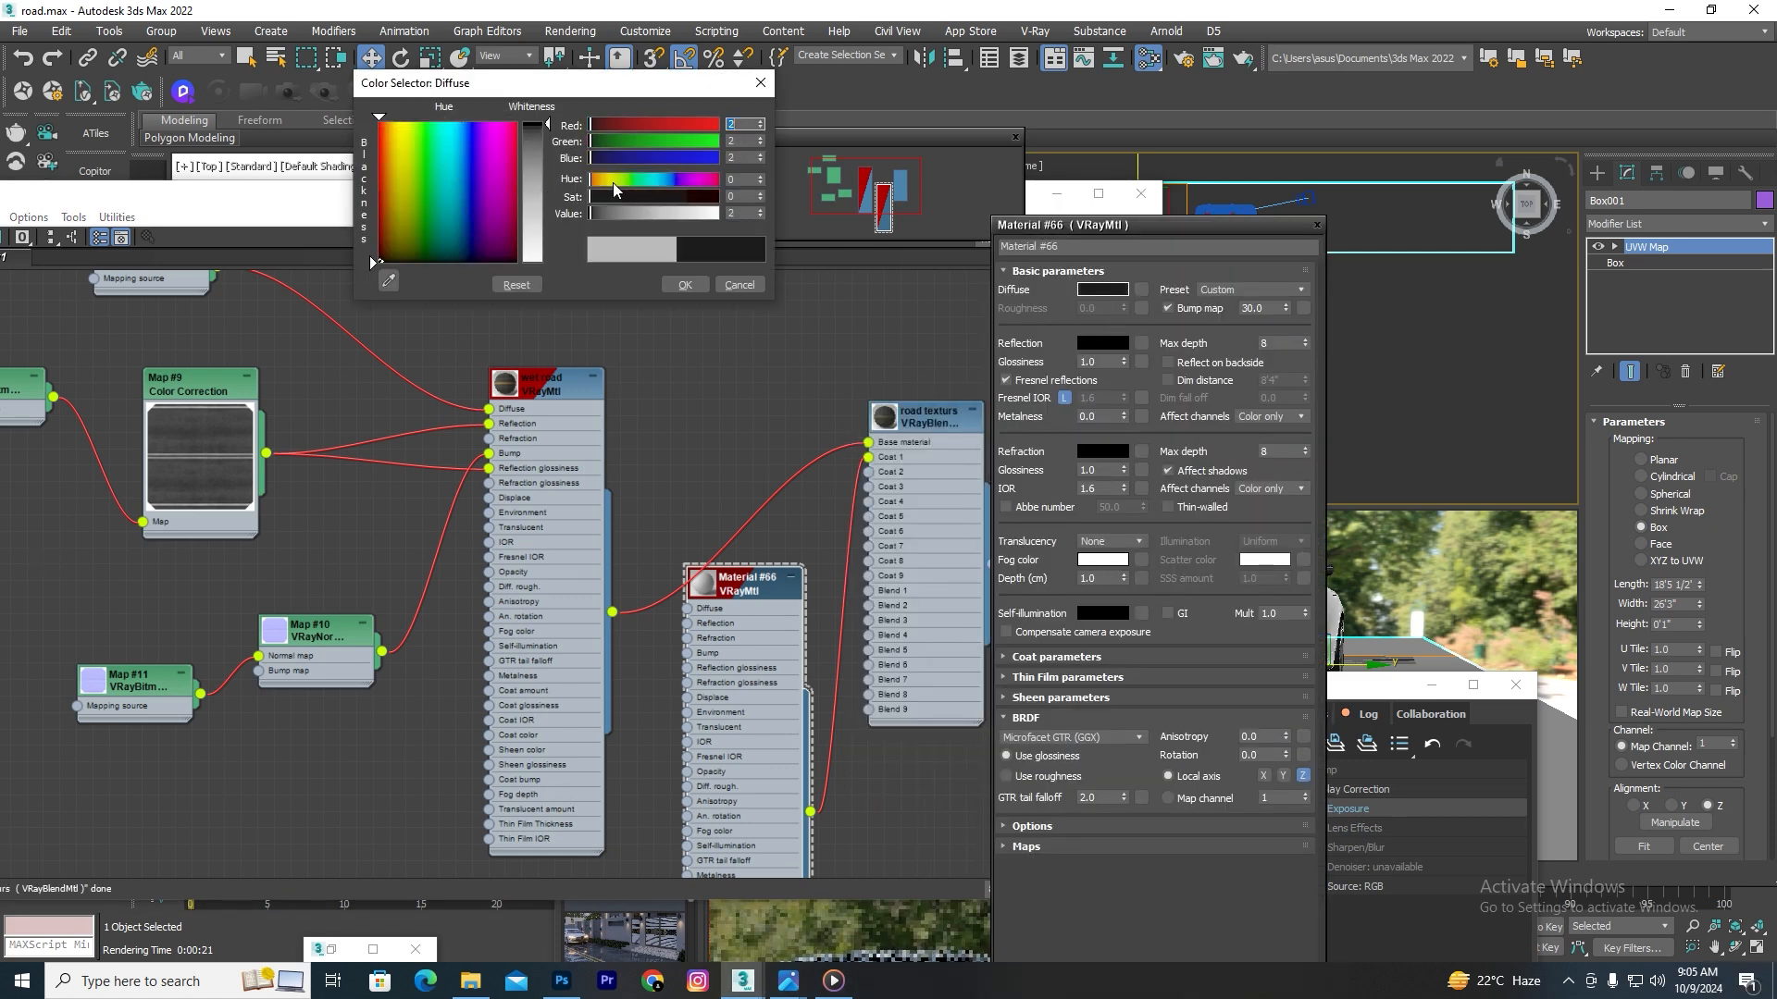
click(685, 285)
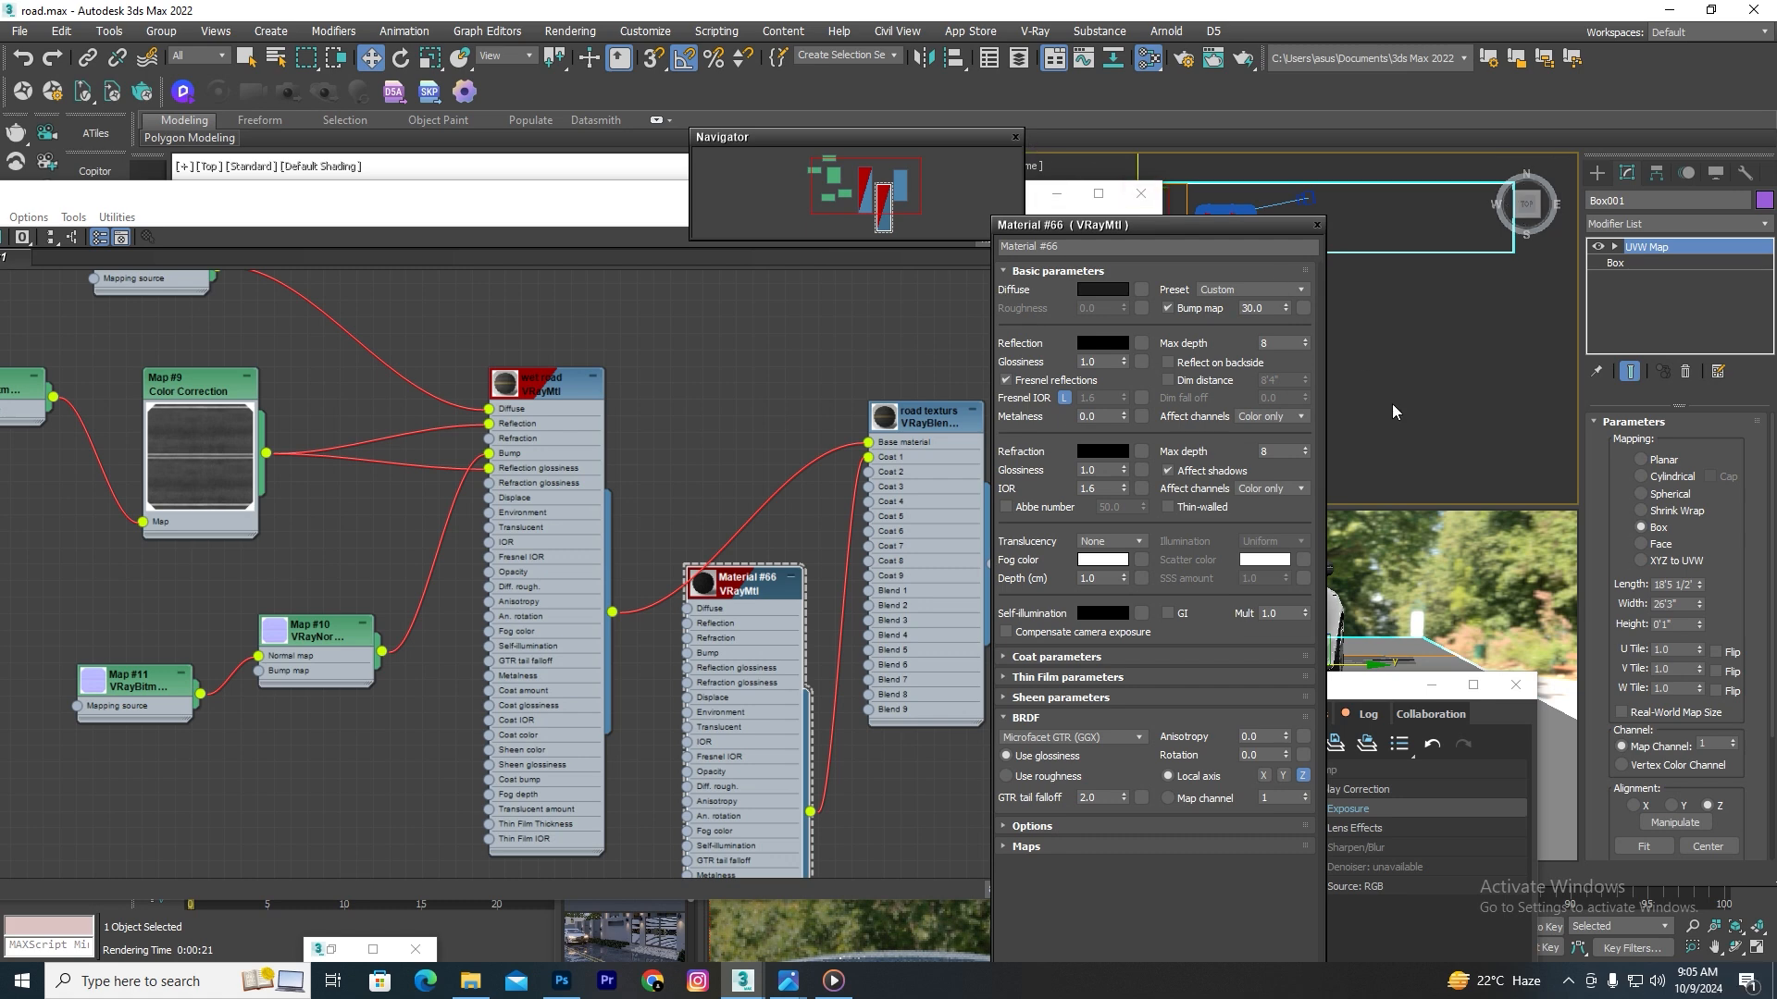
Step: Move the coat material node slightly down and set its Reflection color to white
drag(1378, 690, 1633, 158)
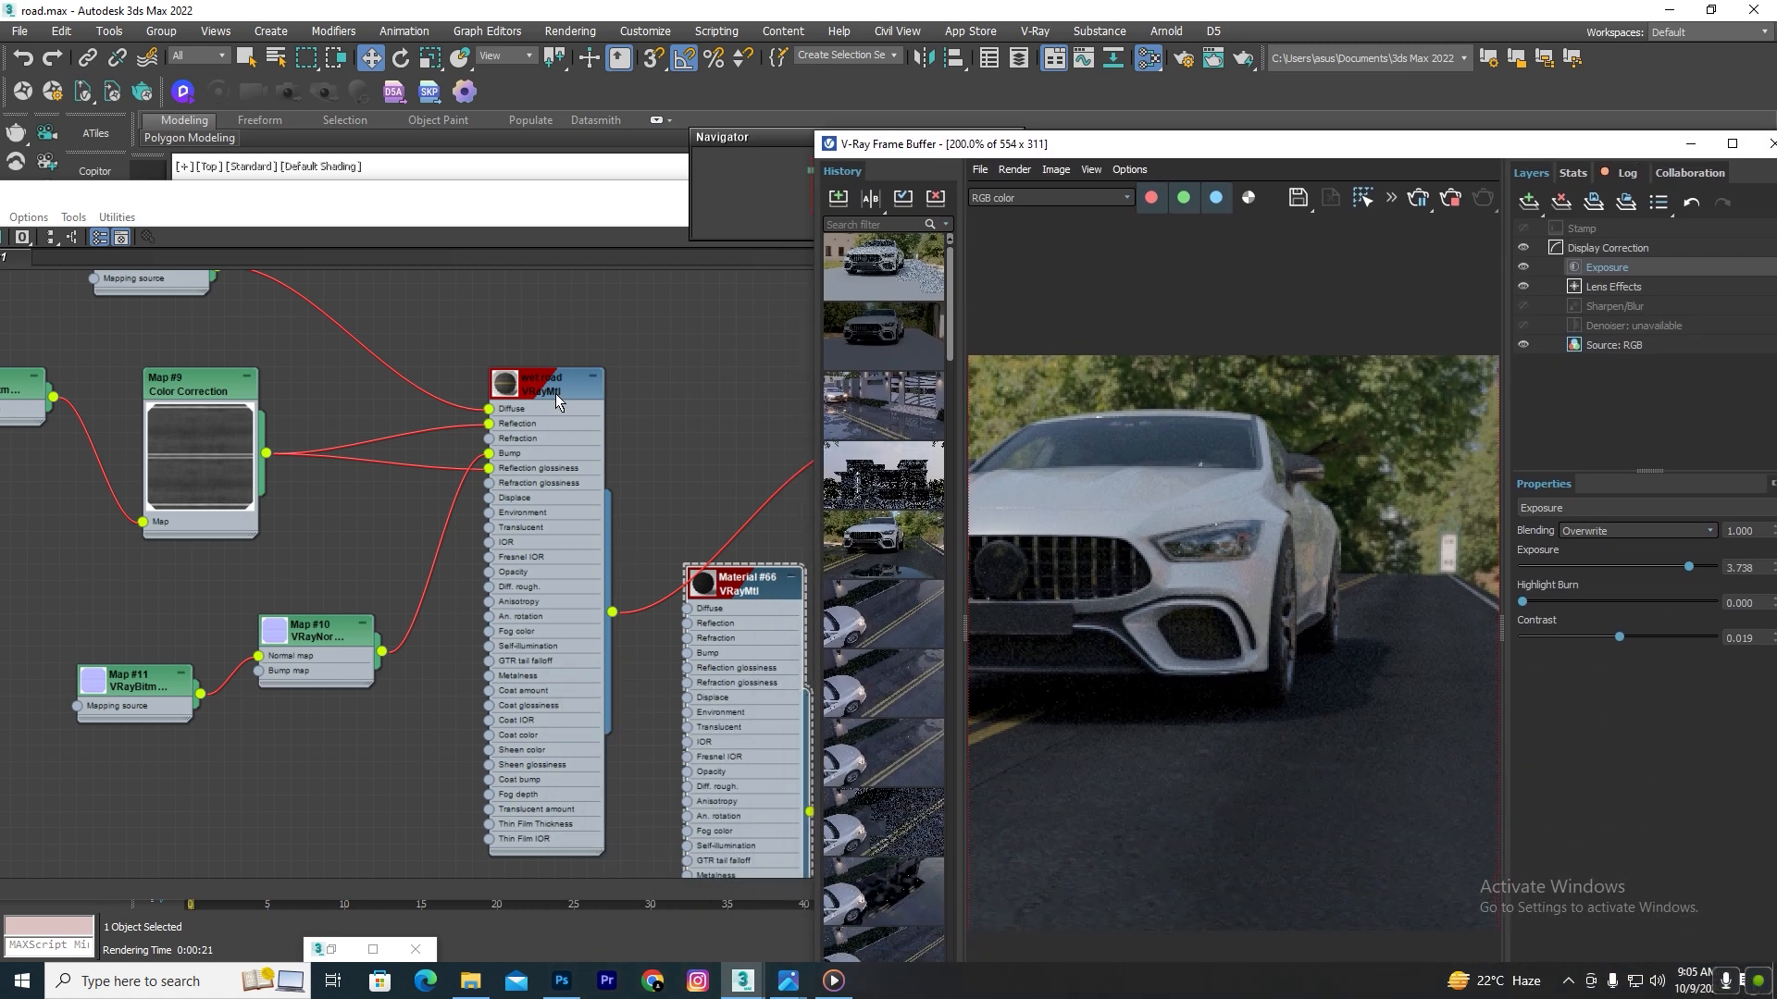
drag(734, 581, 734, 646)
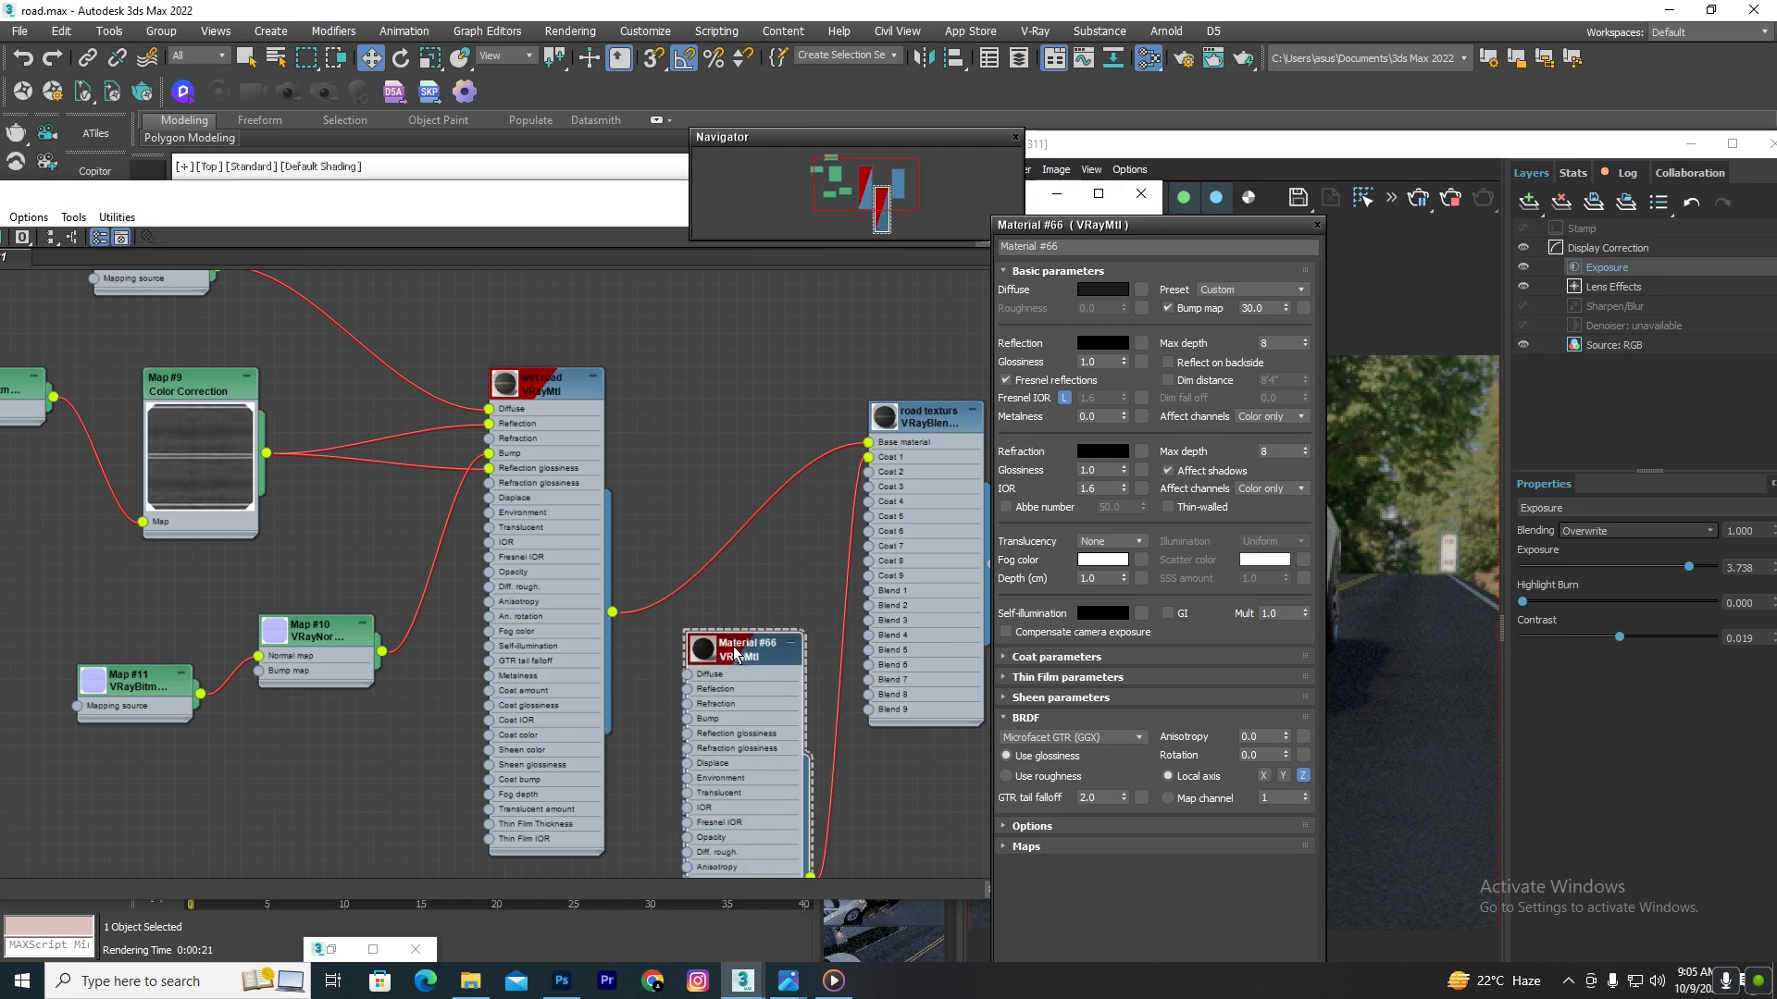
click(1117, 343)
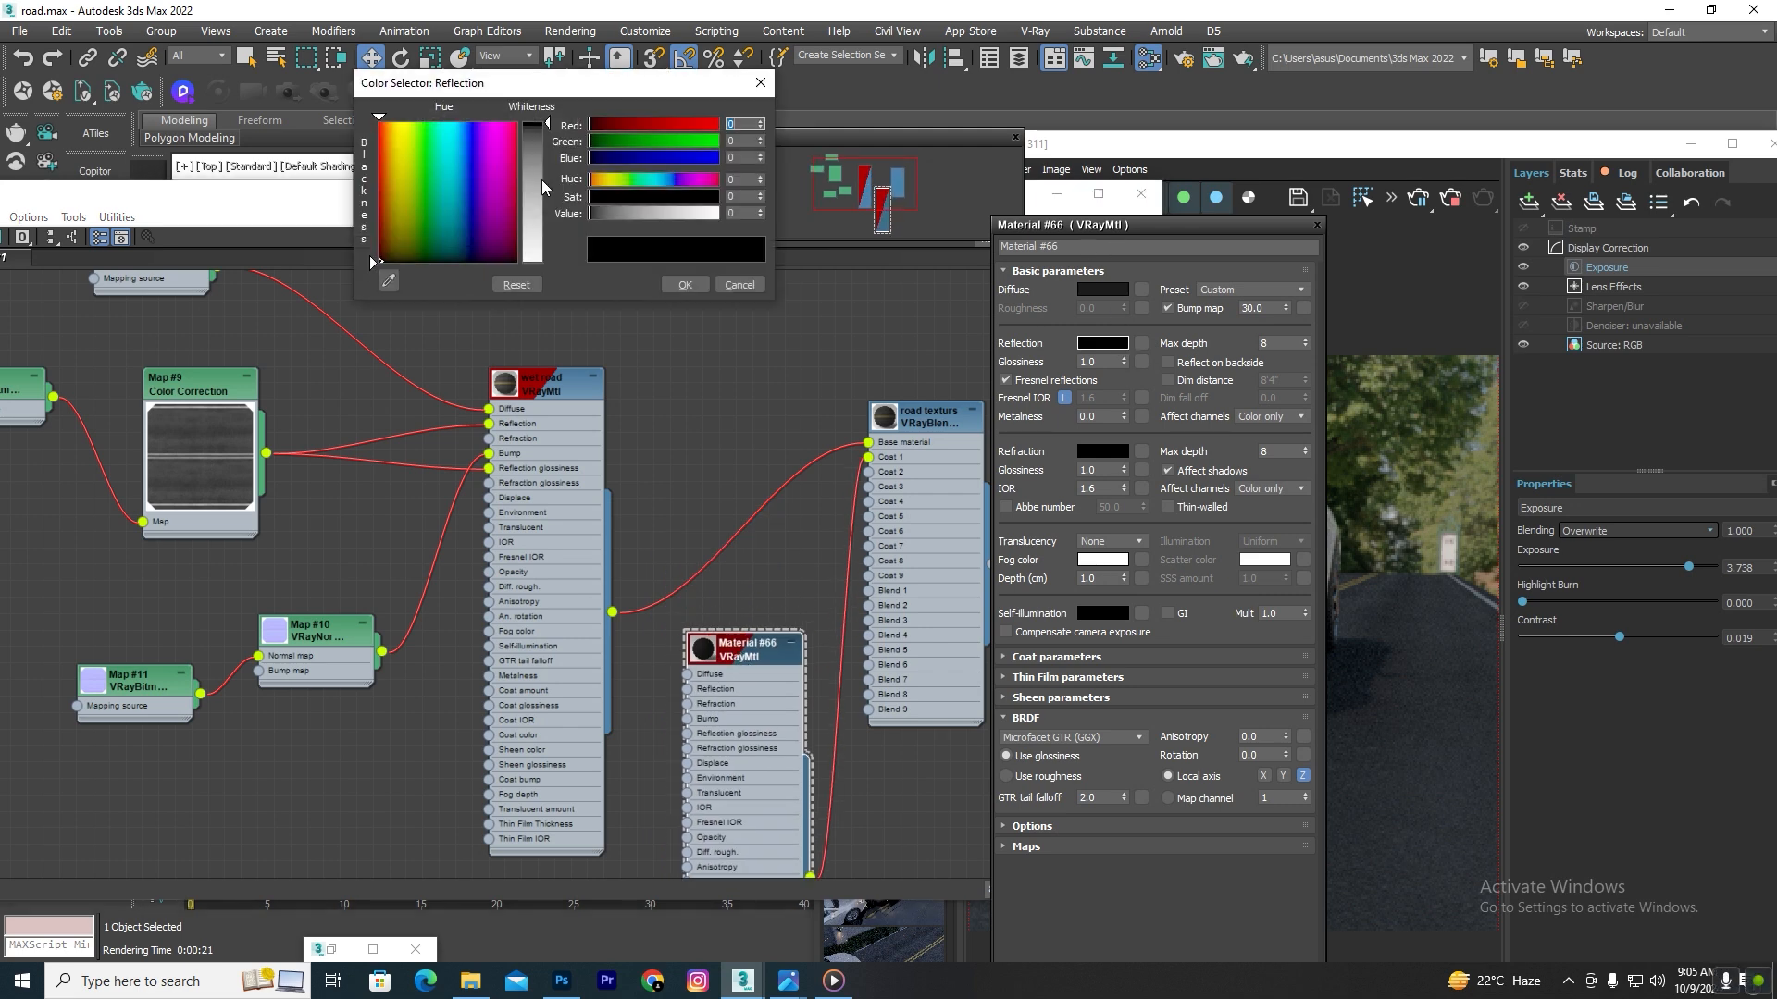
drag(544, 174, 552, 296)
click(684, 284)
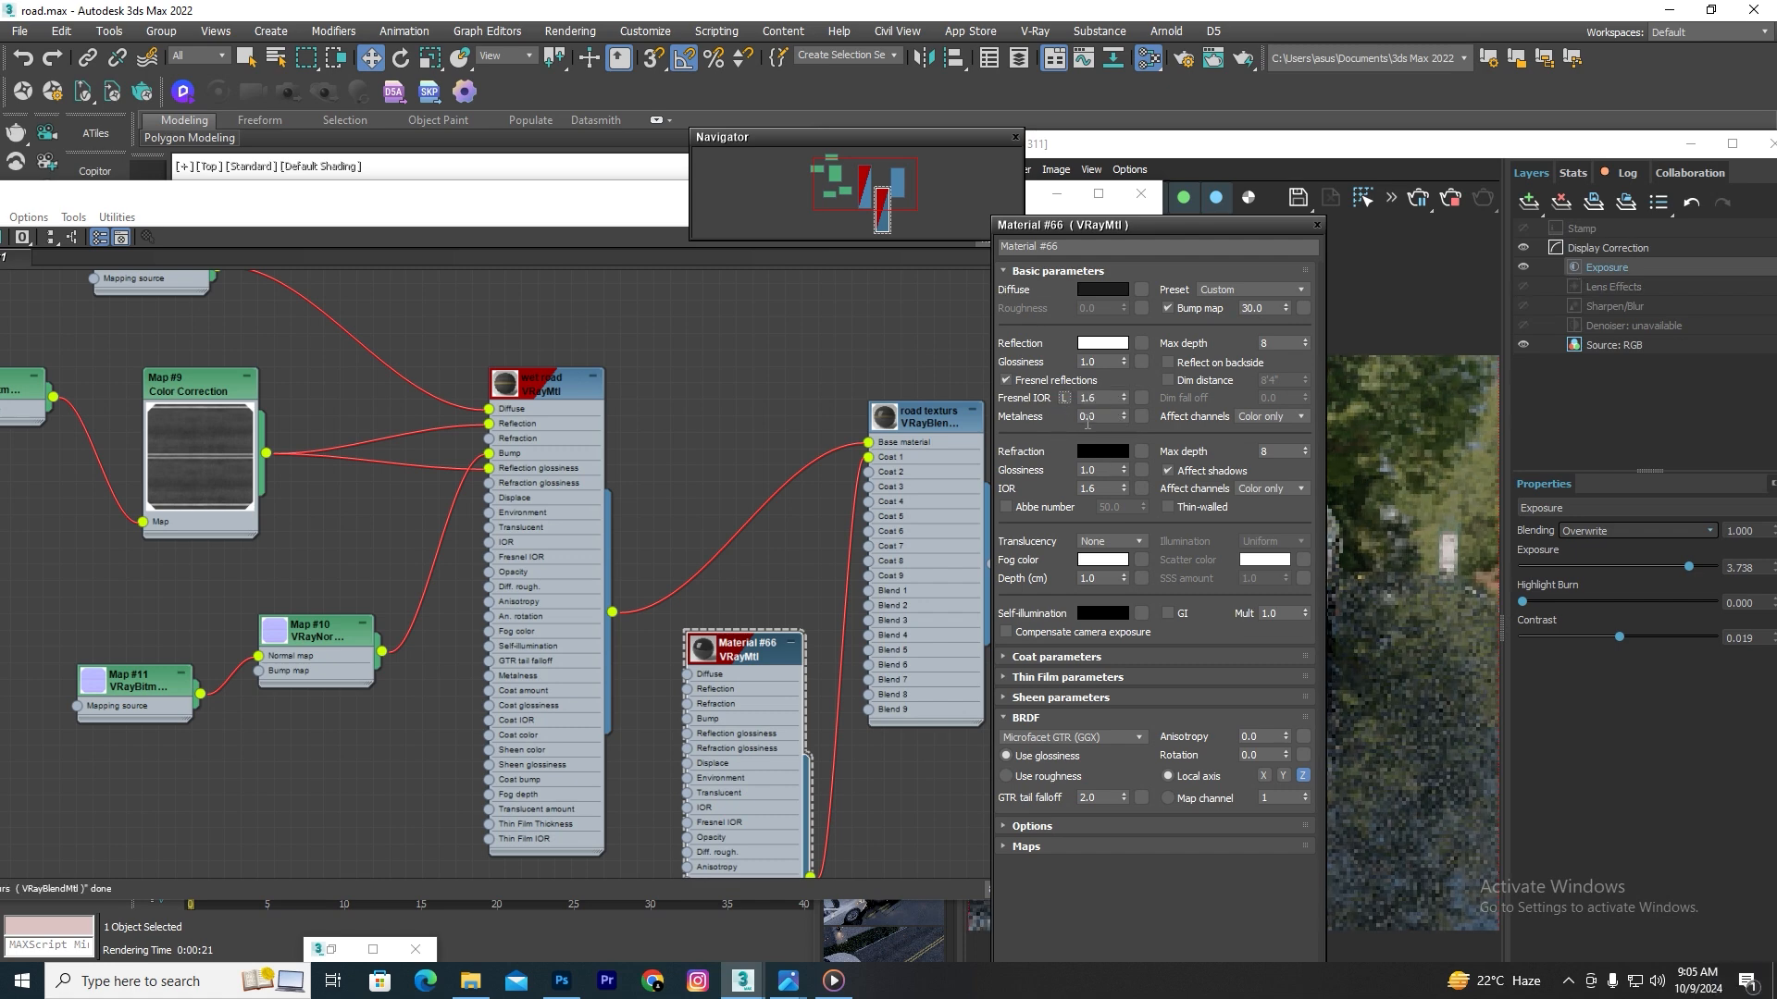
Step: Unlock the coat material's Fresnel IOR and set it to 1.333
click(1064, 398)
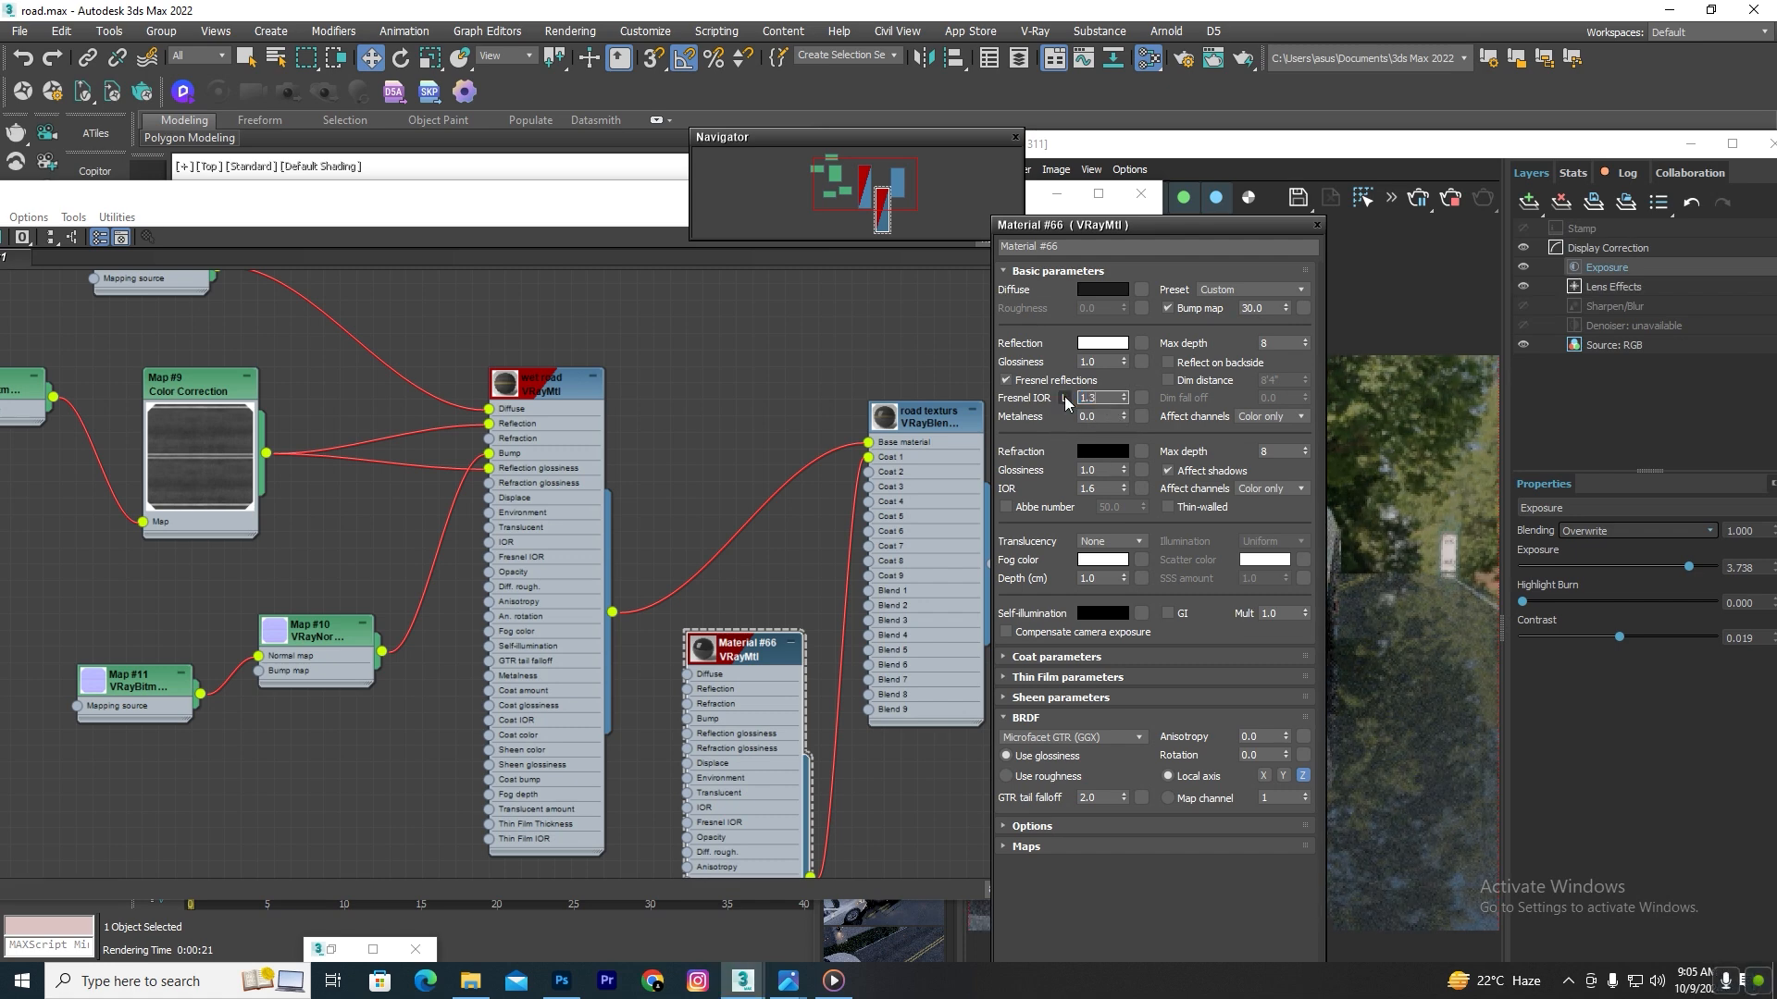
text(1.333)
key(Return)
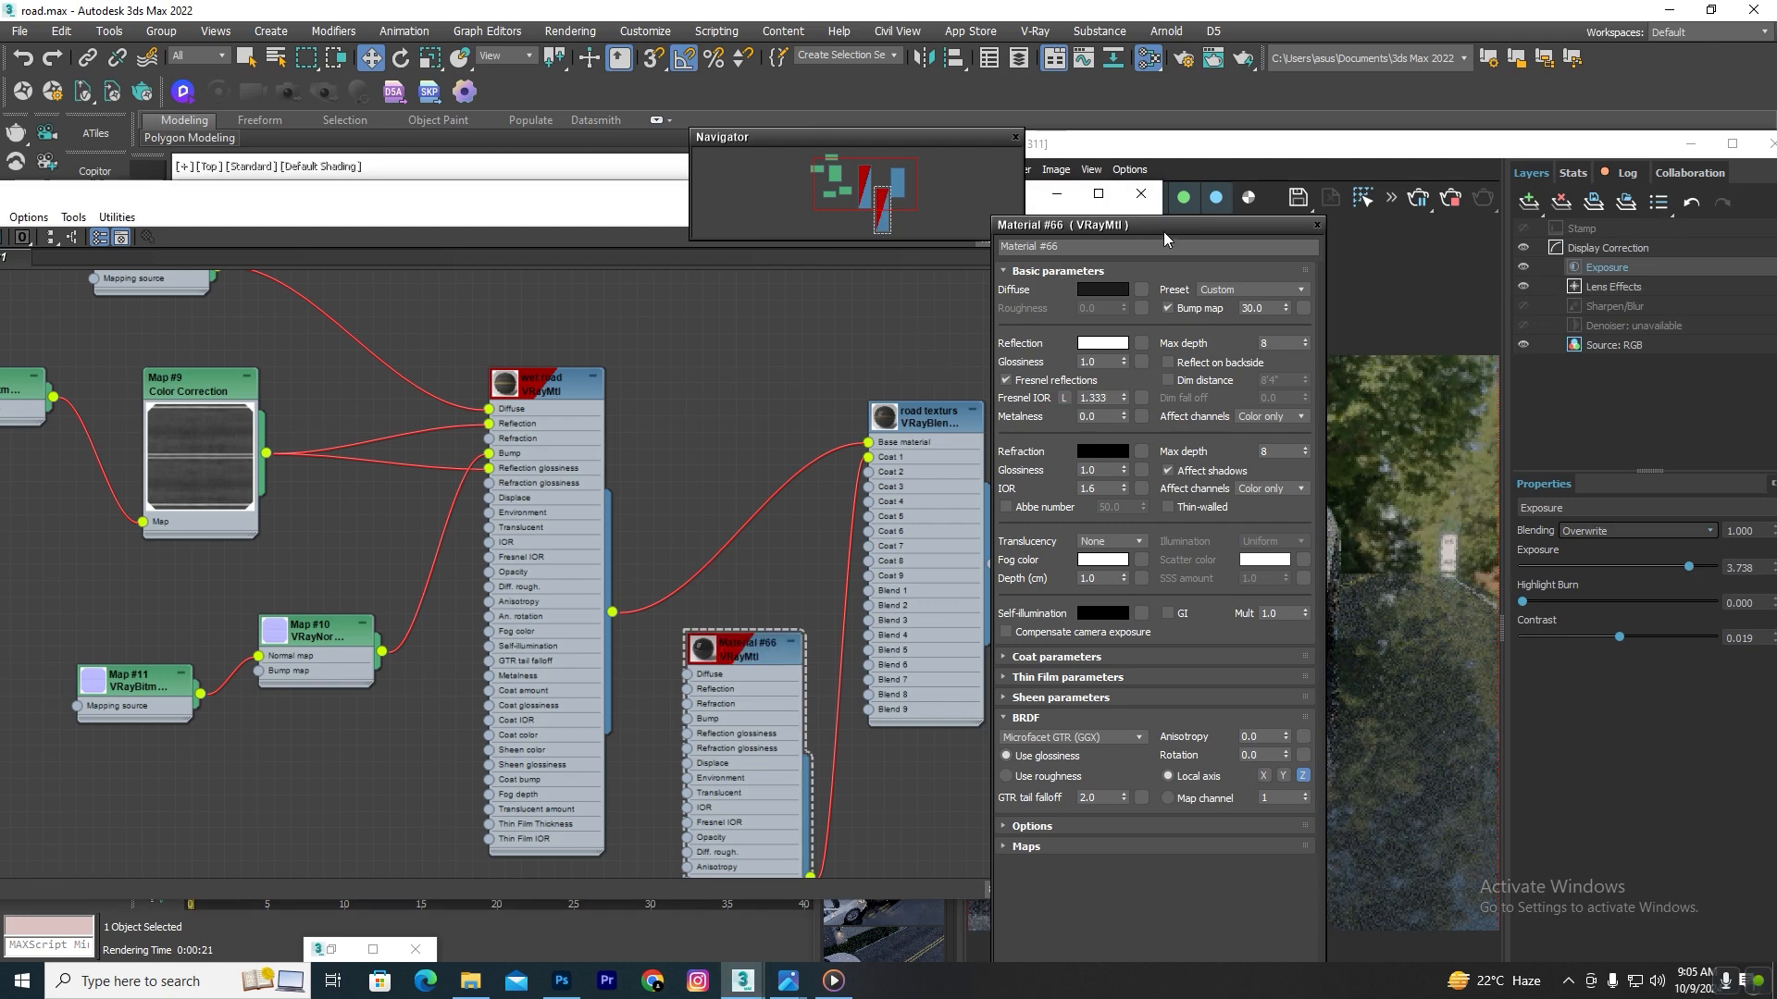
Step: Maximize the V-Ray Frame Buffer and examine the coat's reflections across the rendered road
drag(1163, 230, 654, 272)
drag(1451, 144, 1036, 75)
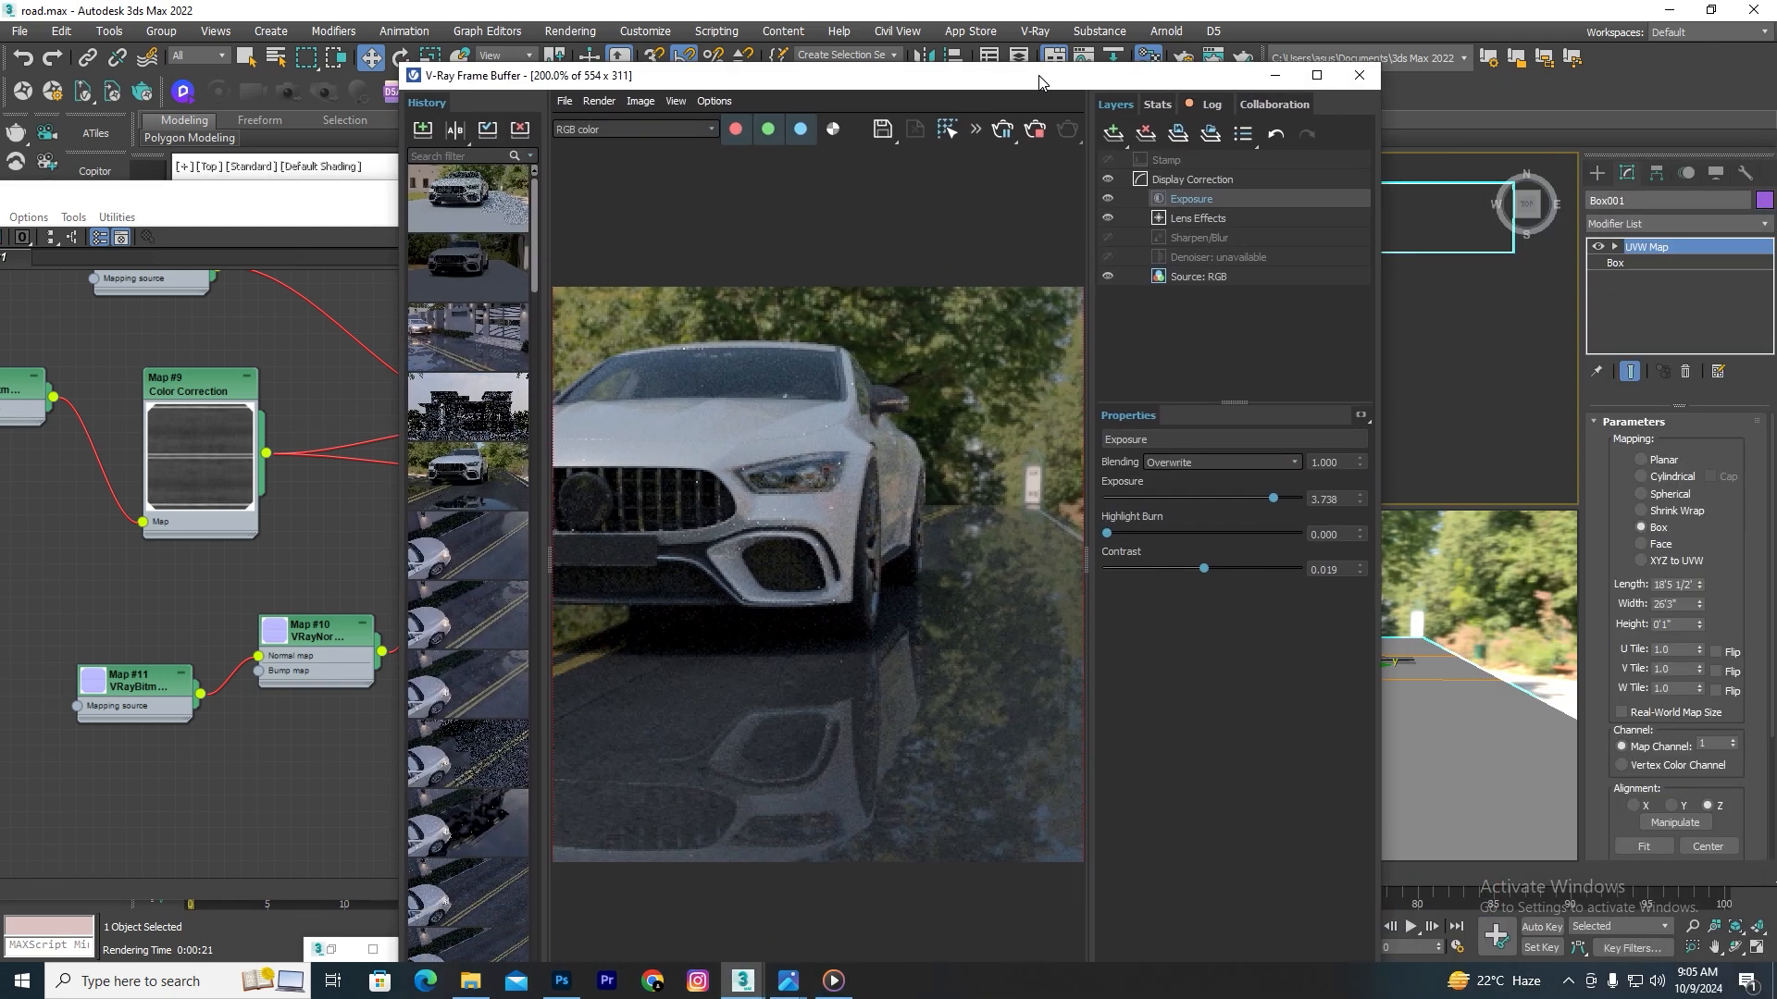
click(1322, 76)
scroll(1079, 360, down, 2)
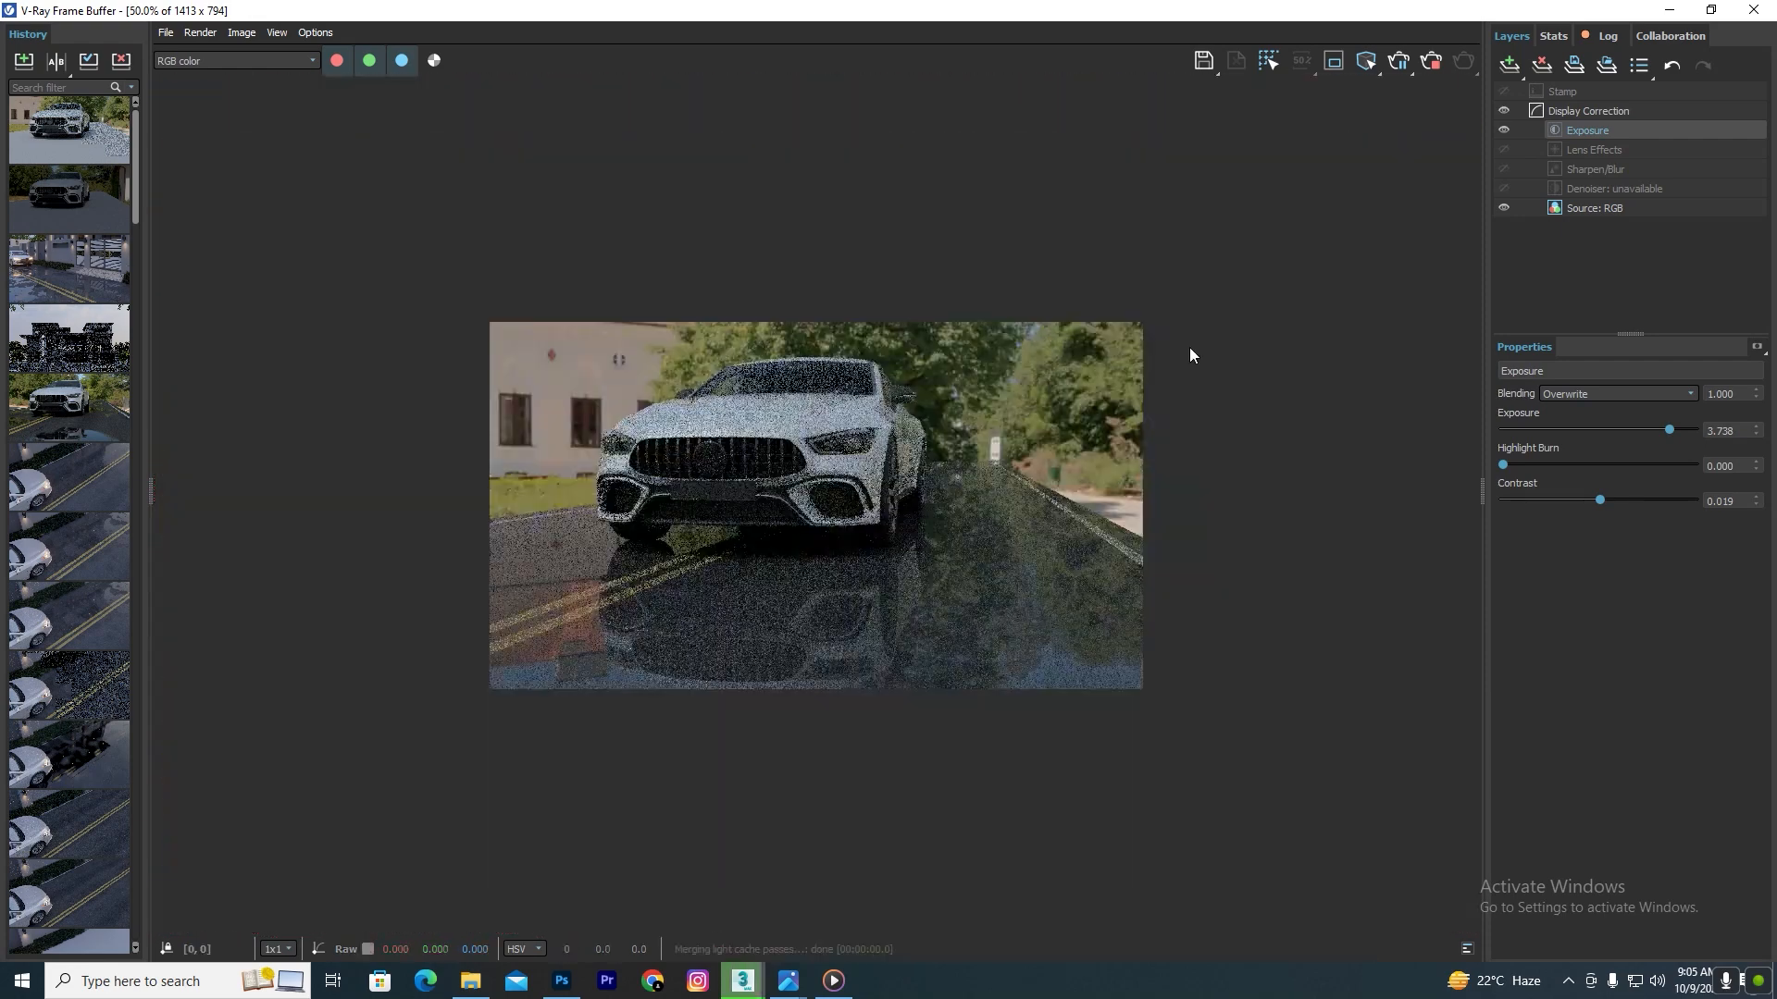
scroll(845, 636, up, 1)
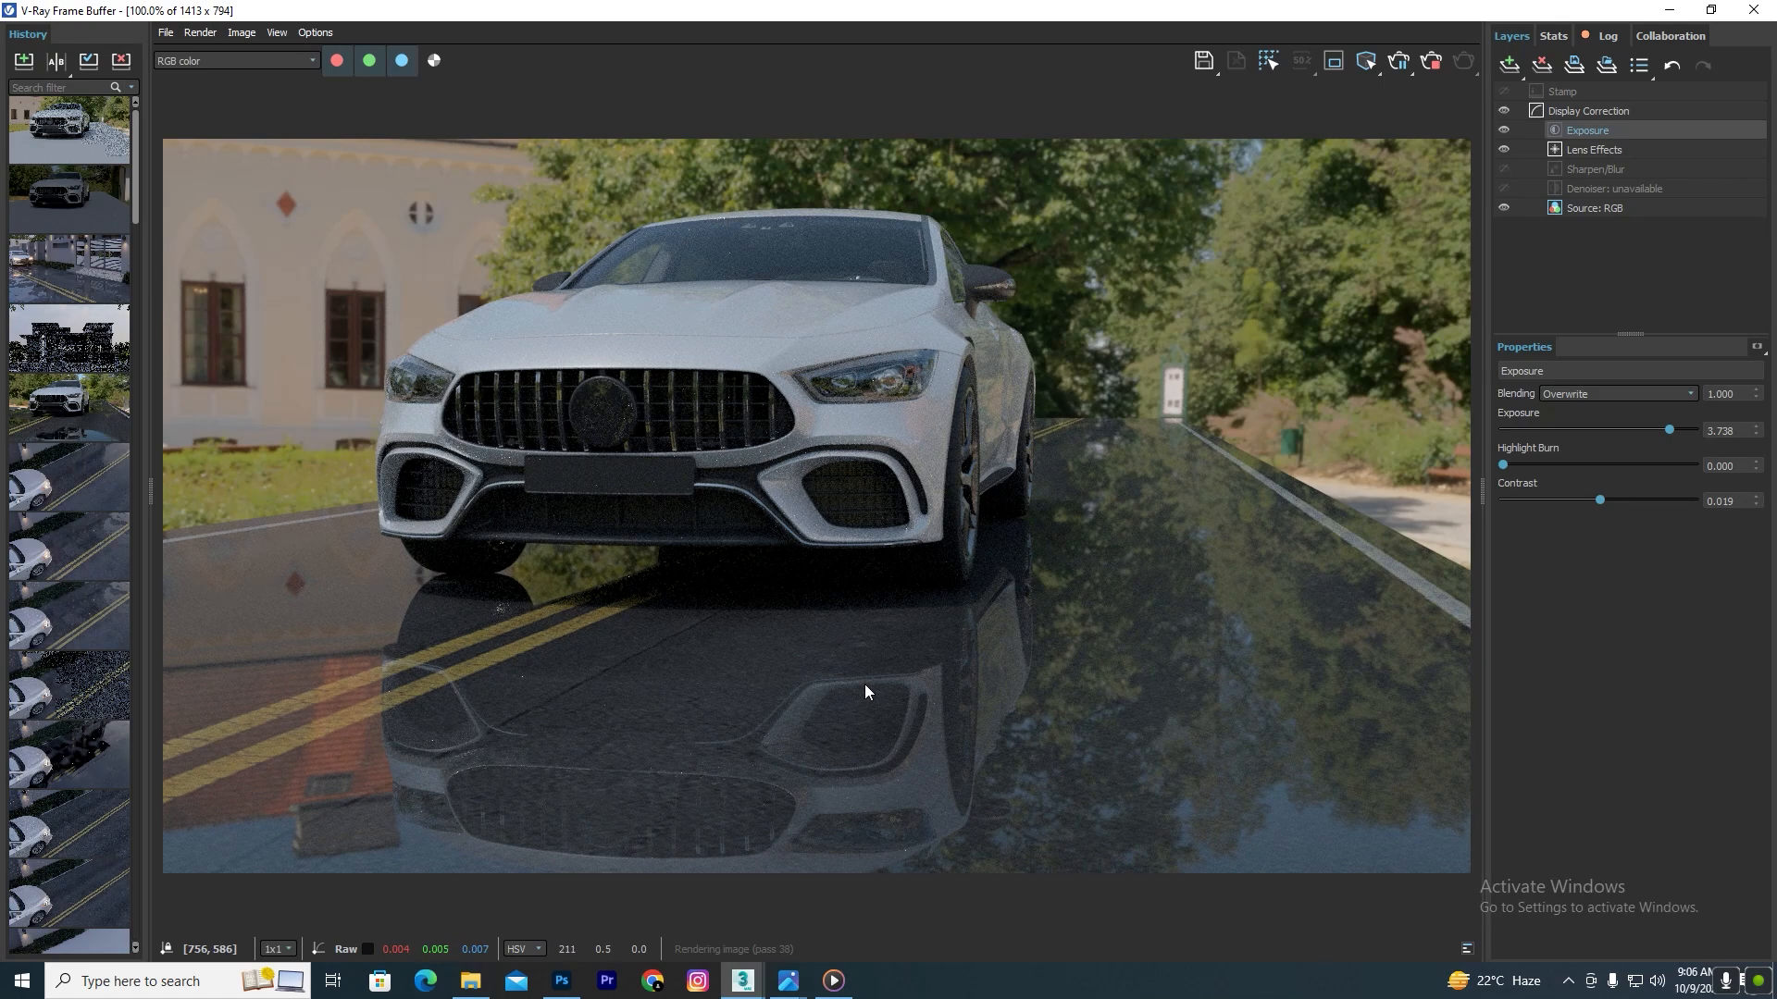
Step: Switch to Photos to compare the render with the Wet Road.png reference, and return to the frame buffer
mouse_move(743, 988)
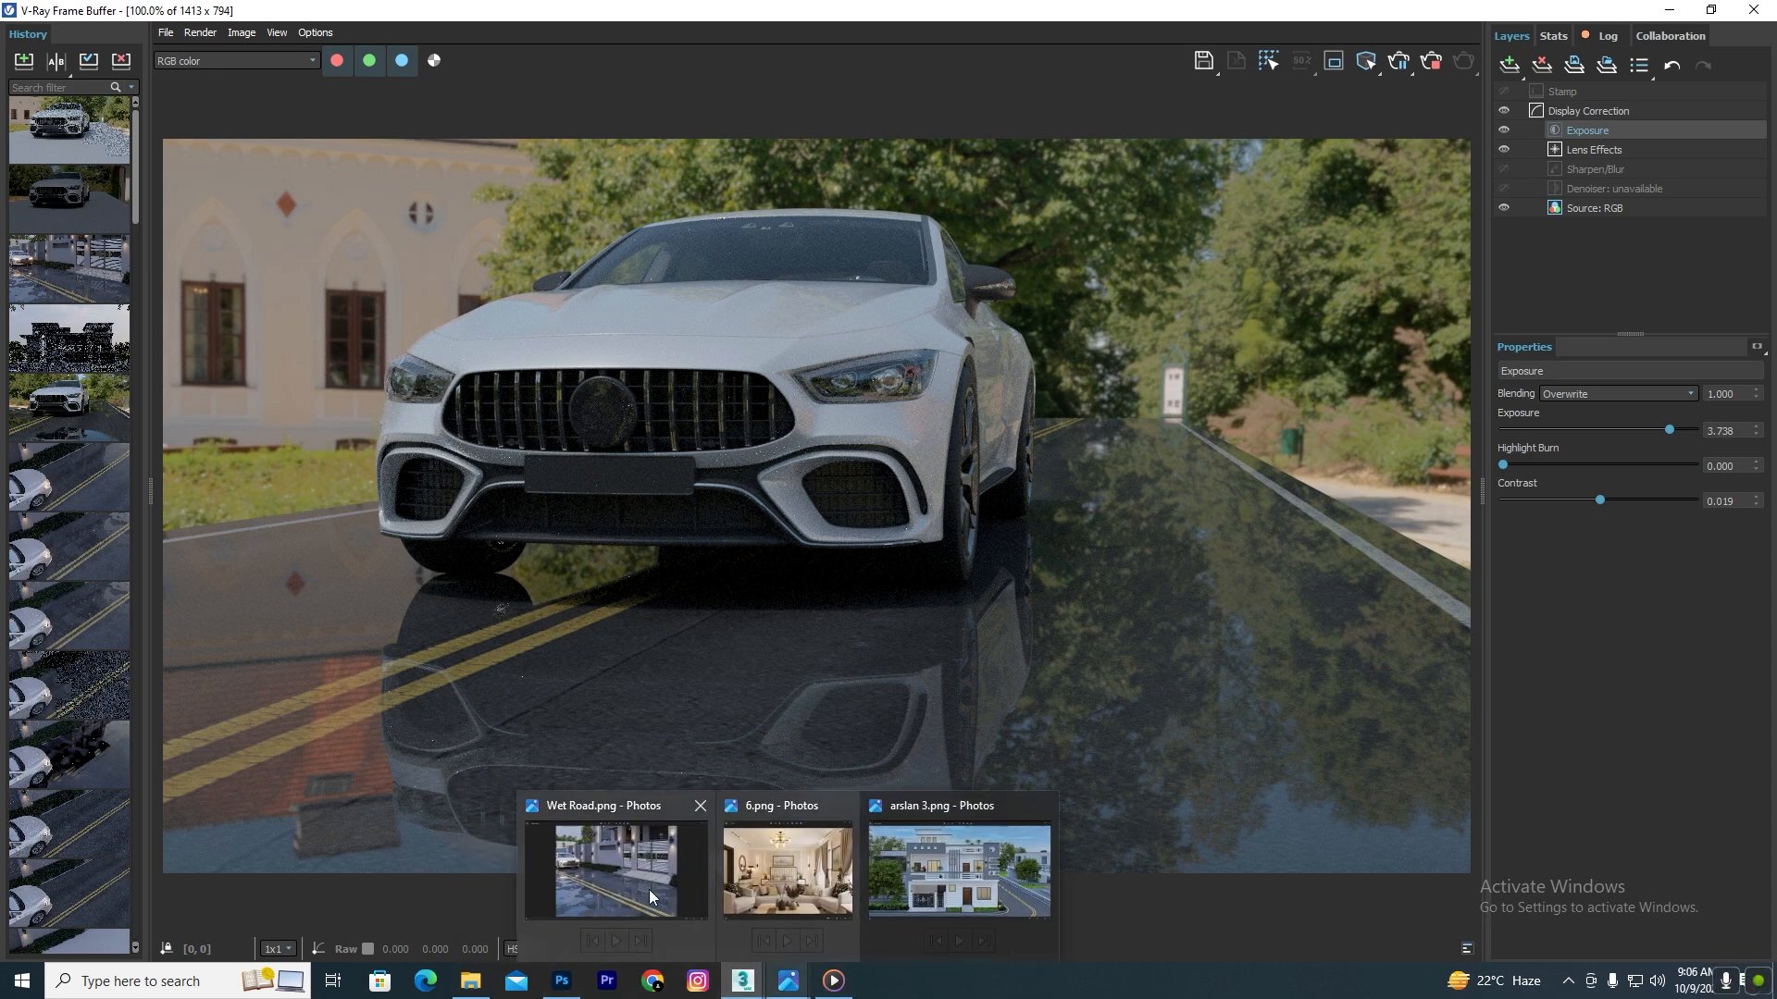
click(649, 895)
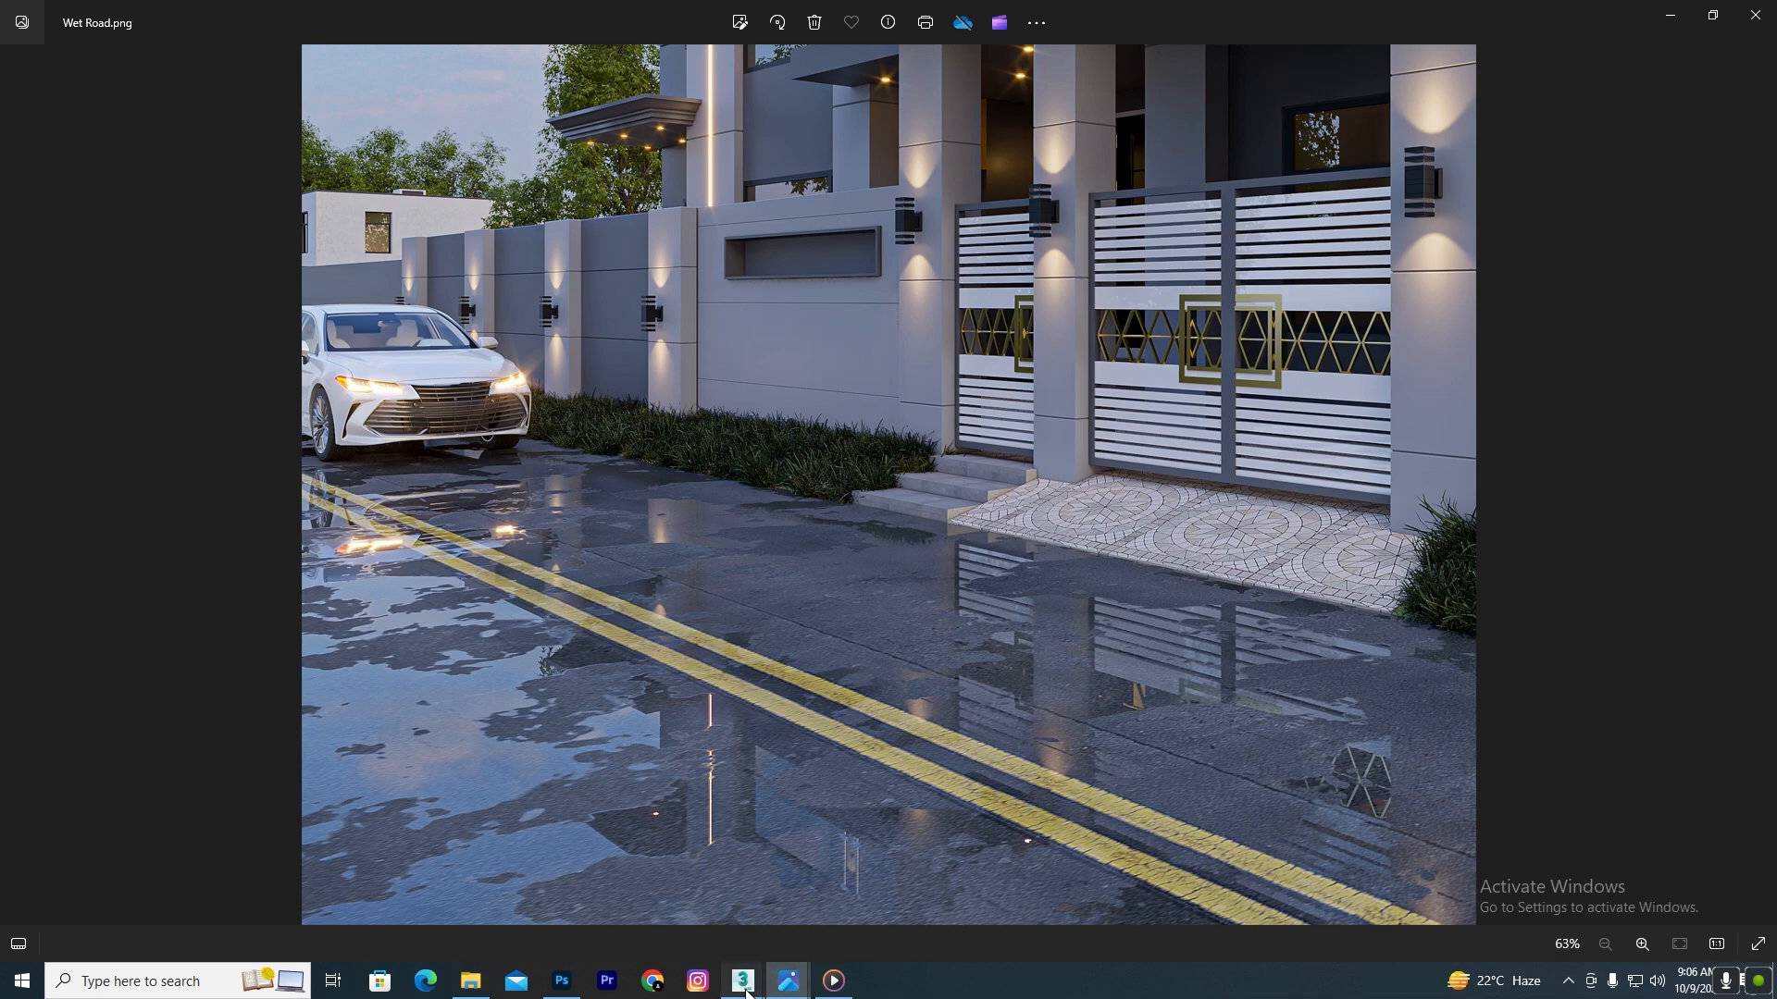
mouse_move(744, 981)
click(786, 909)
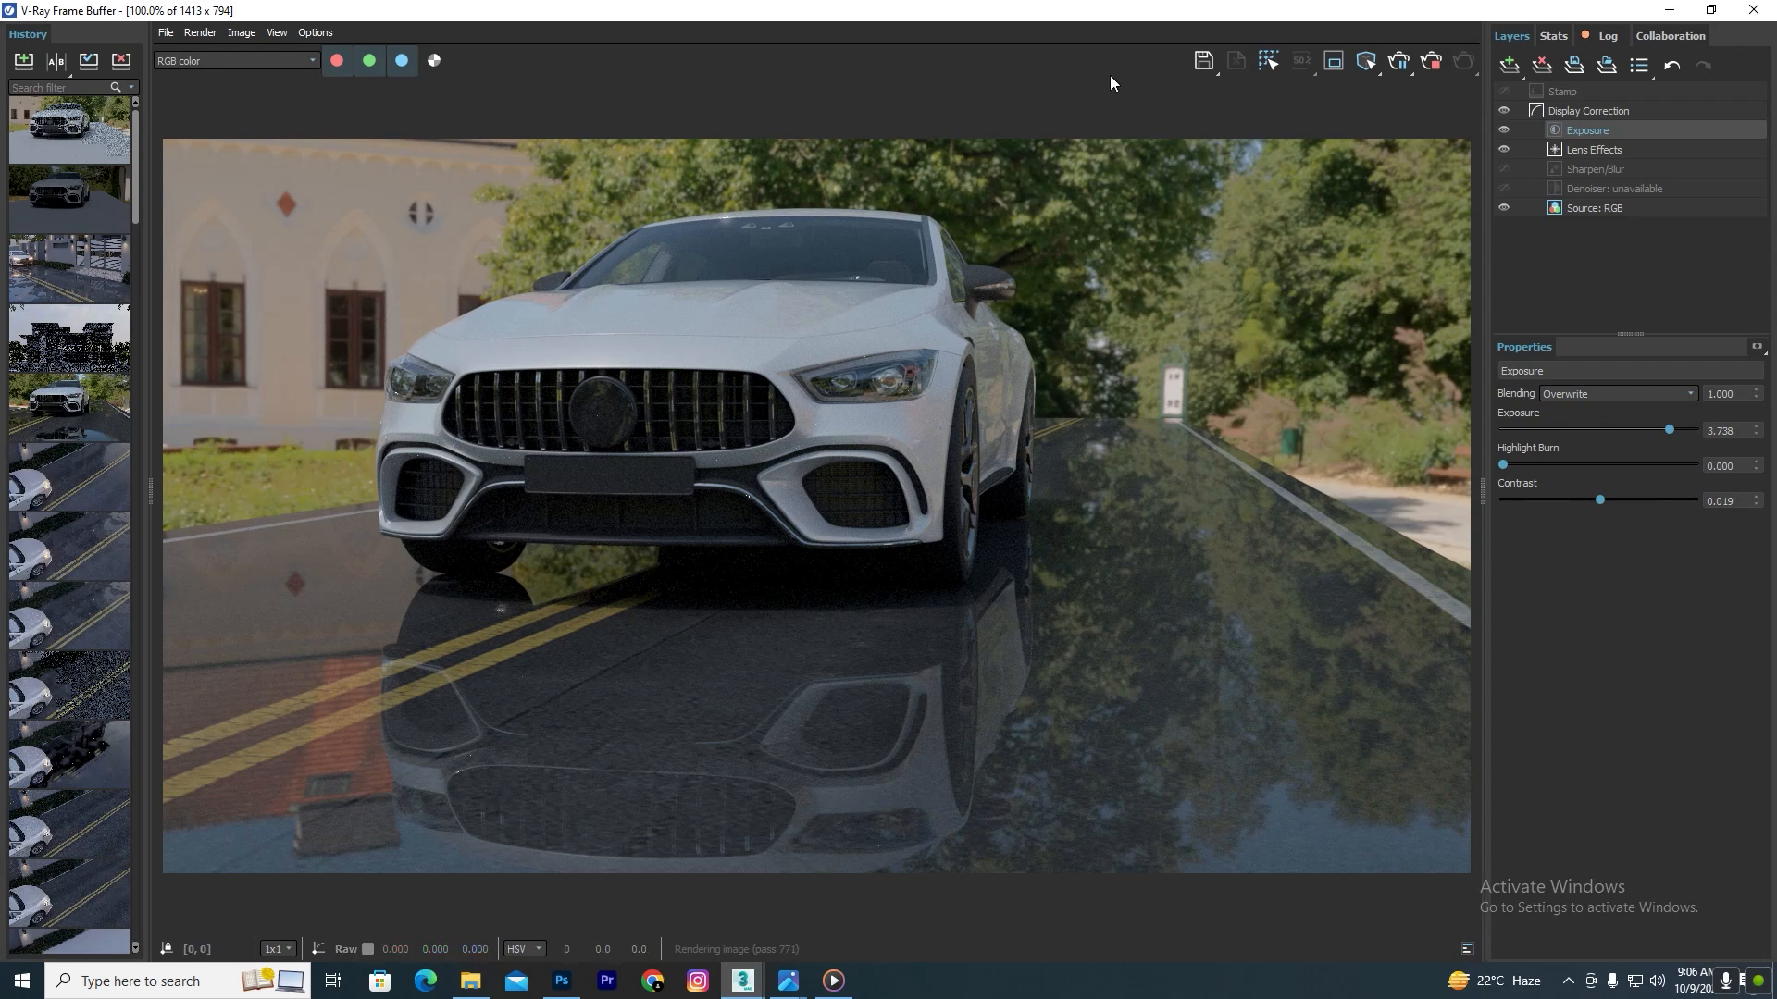
Step: Restore the frame buffer's size, bring the material editor forward and reposition the wet road and coat material nodes
double_click(1259, 19)
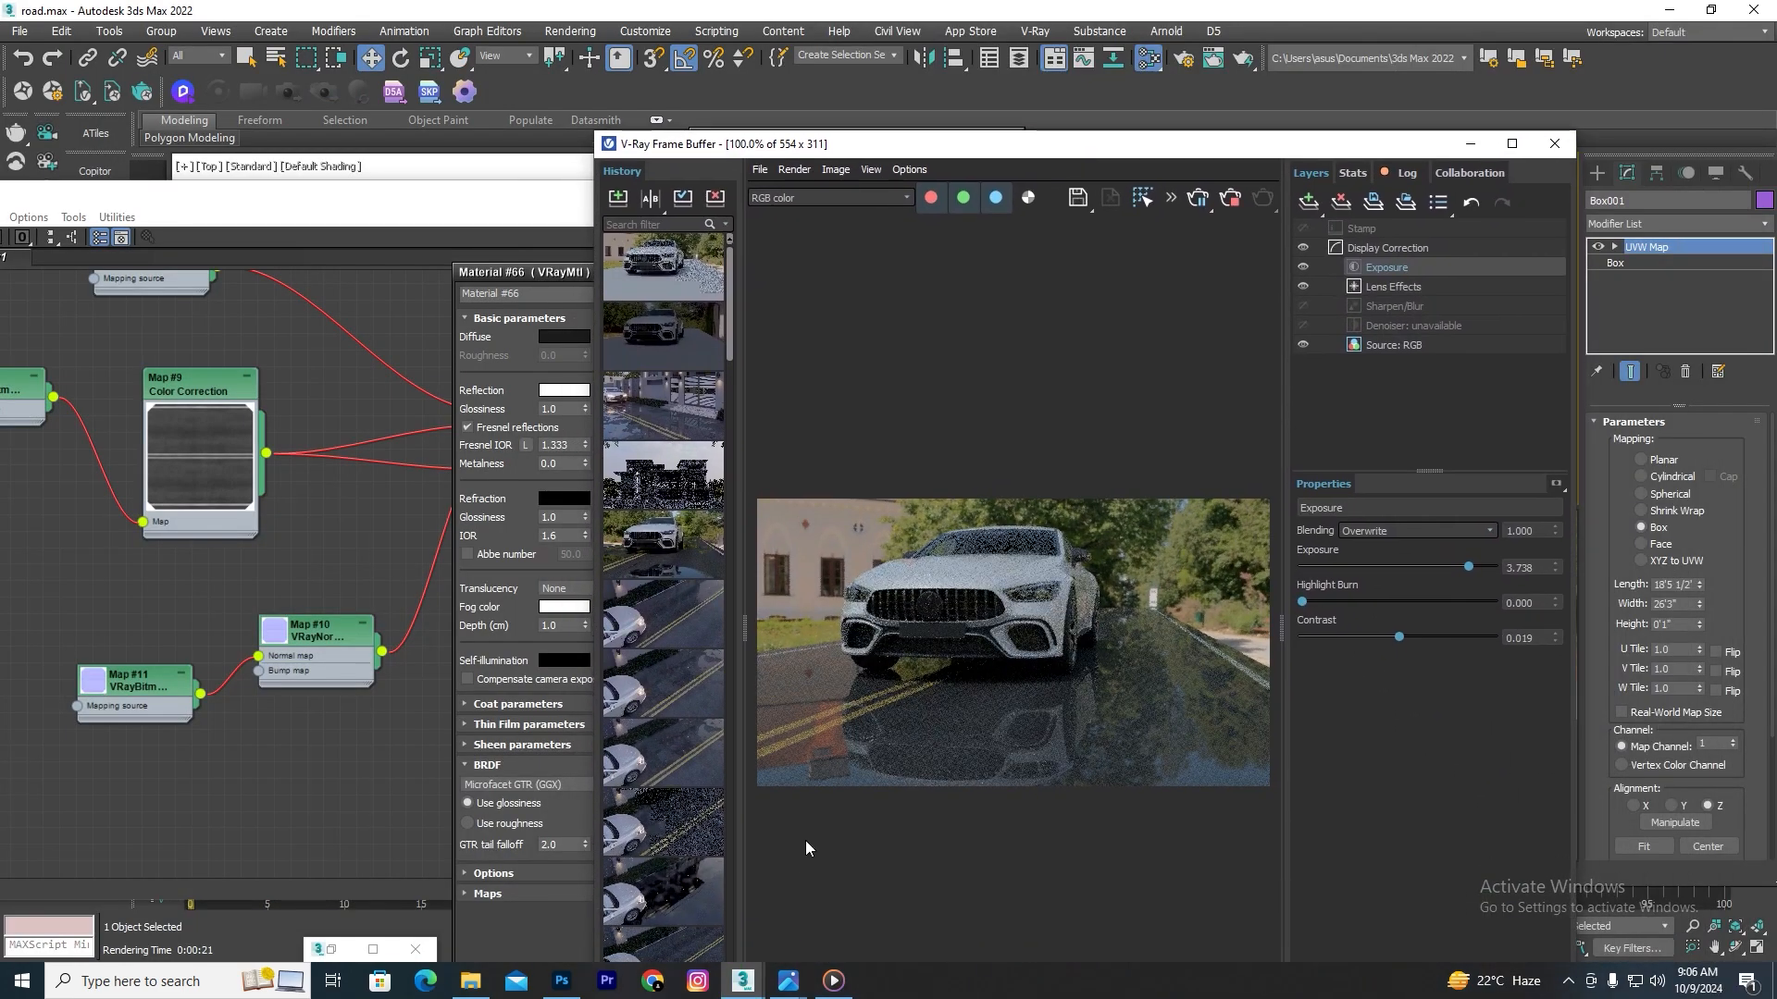
drag(480, 206, 646, 206)
drag(648, 283, 1192, 193)
drag(716, 418, 586, 320)
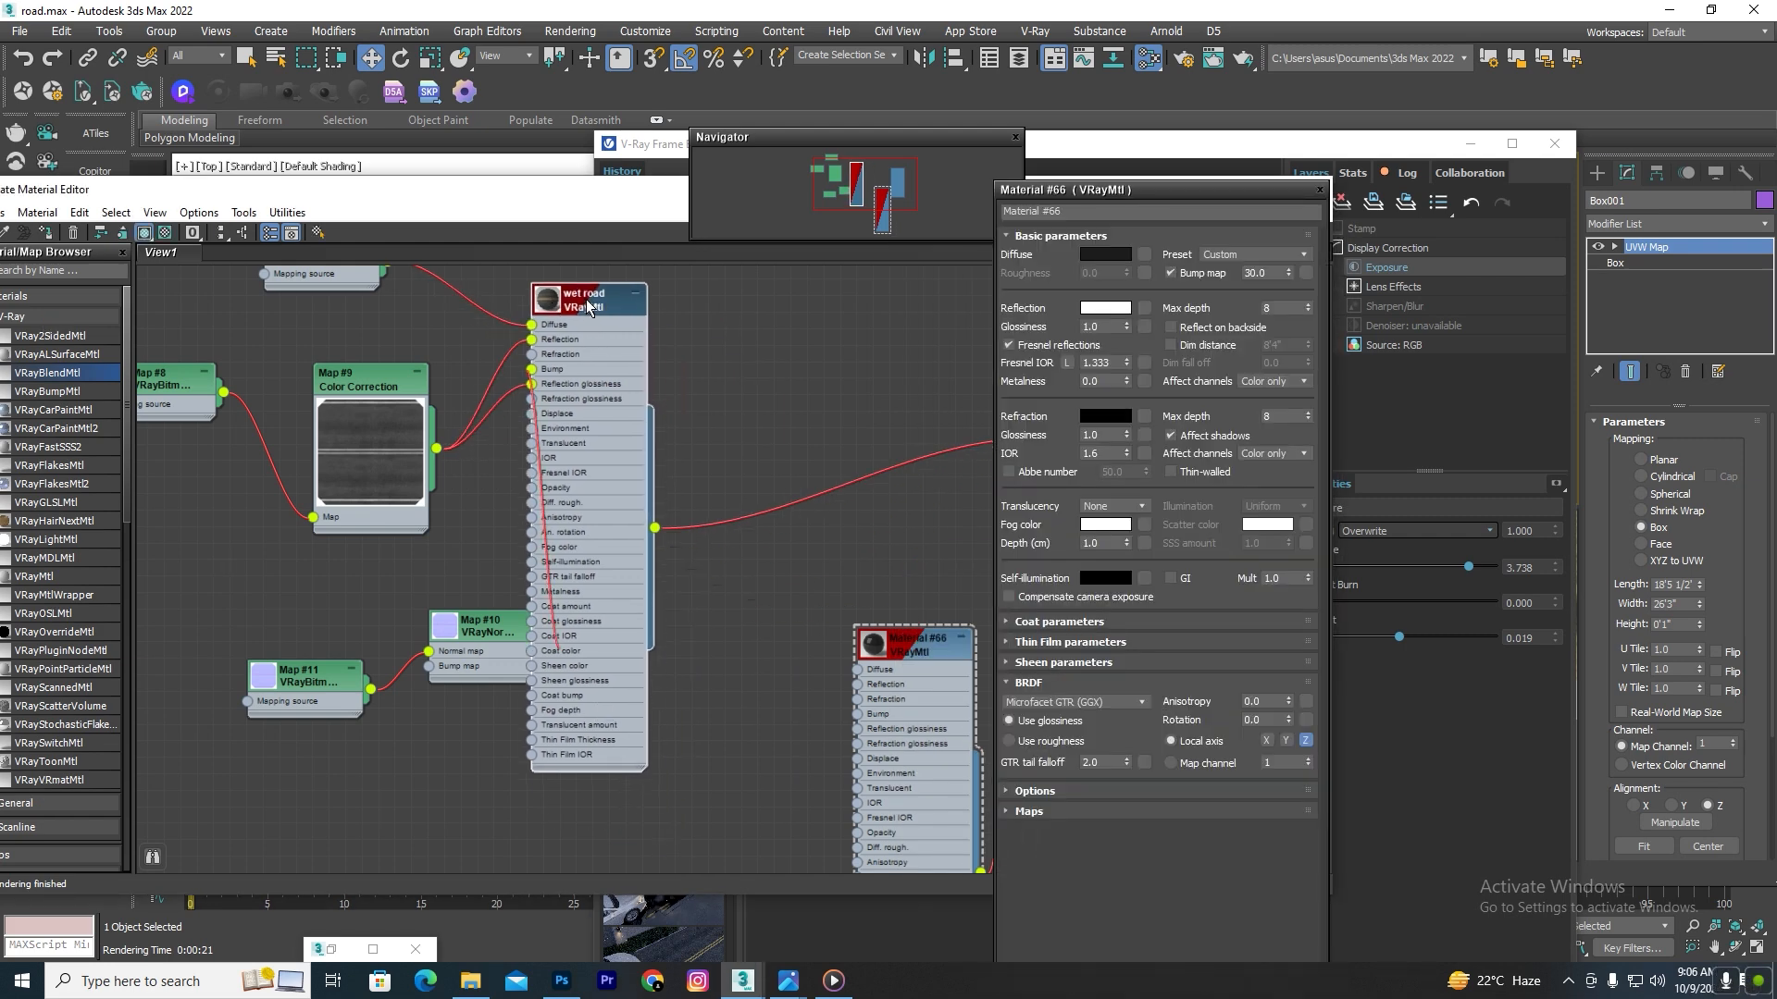
drag(886, 830, 855, 679)
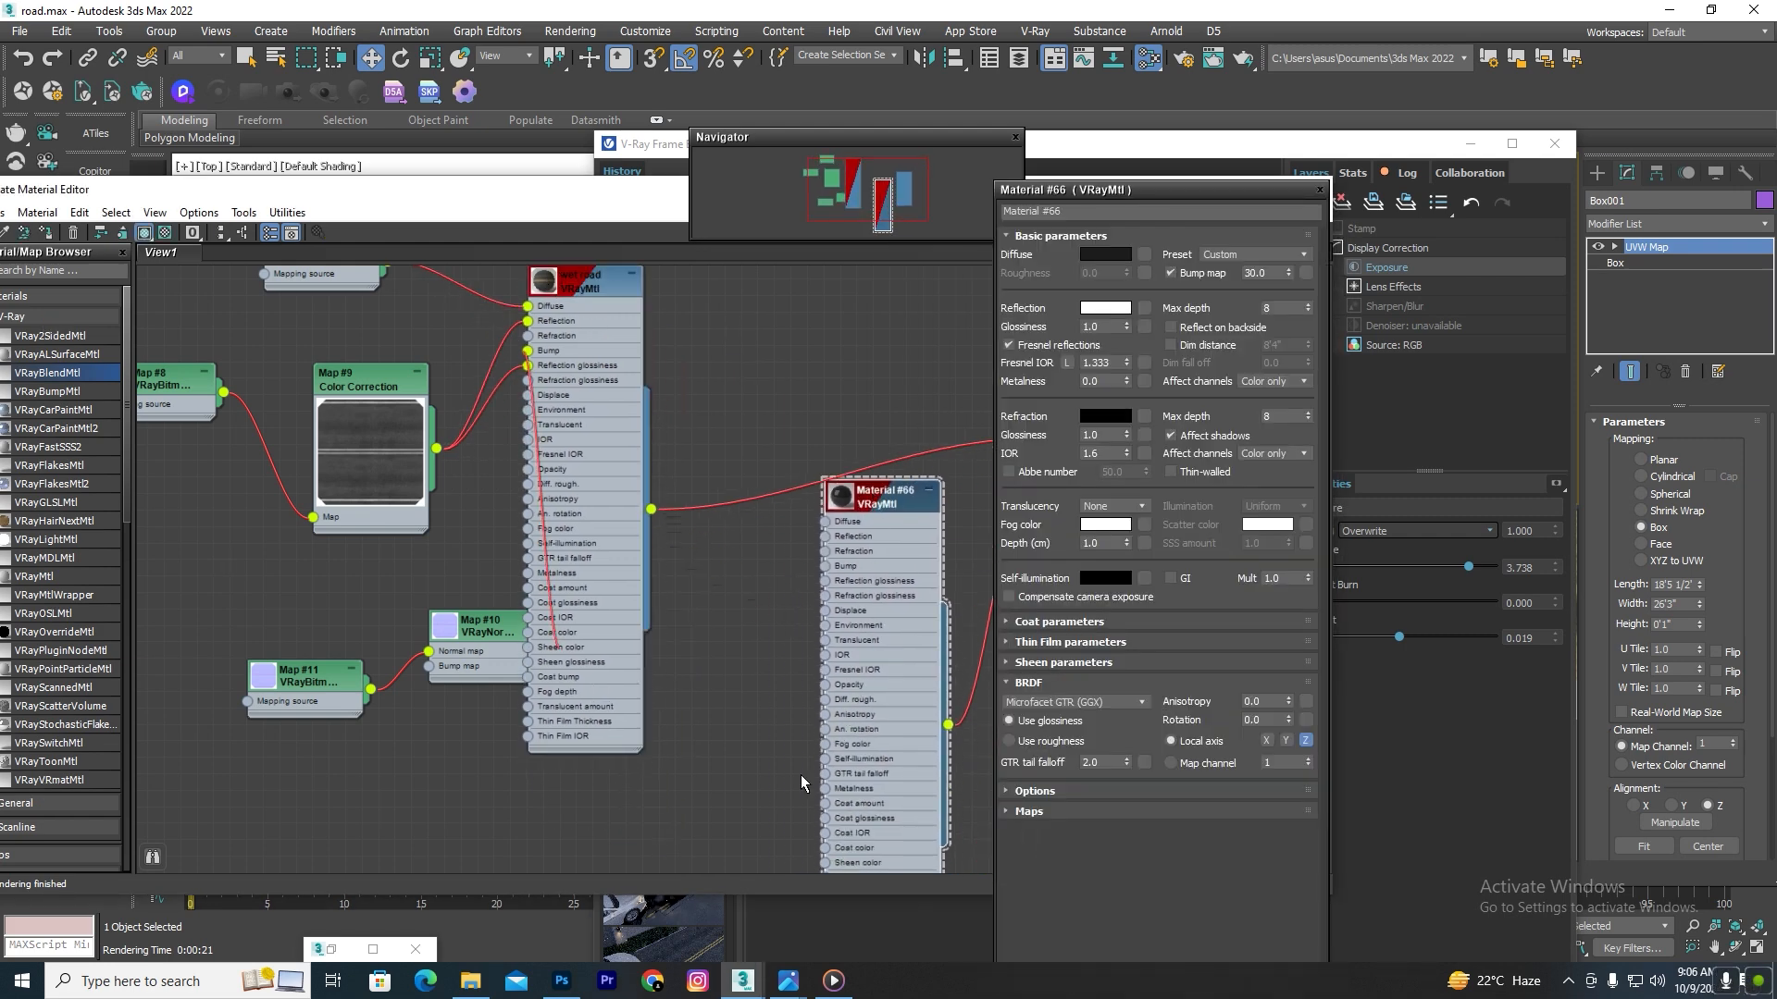
Step: Switch to File Explorer, view the black-and-white puddle mask download (69).jpeg from Downloads, and put the preview away
click(470, 981)
click(77, 195)
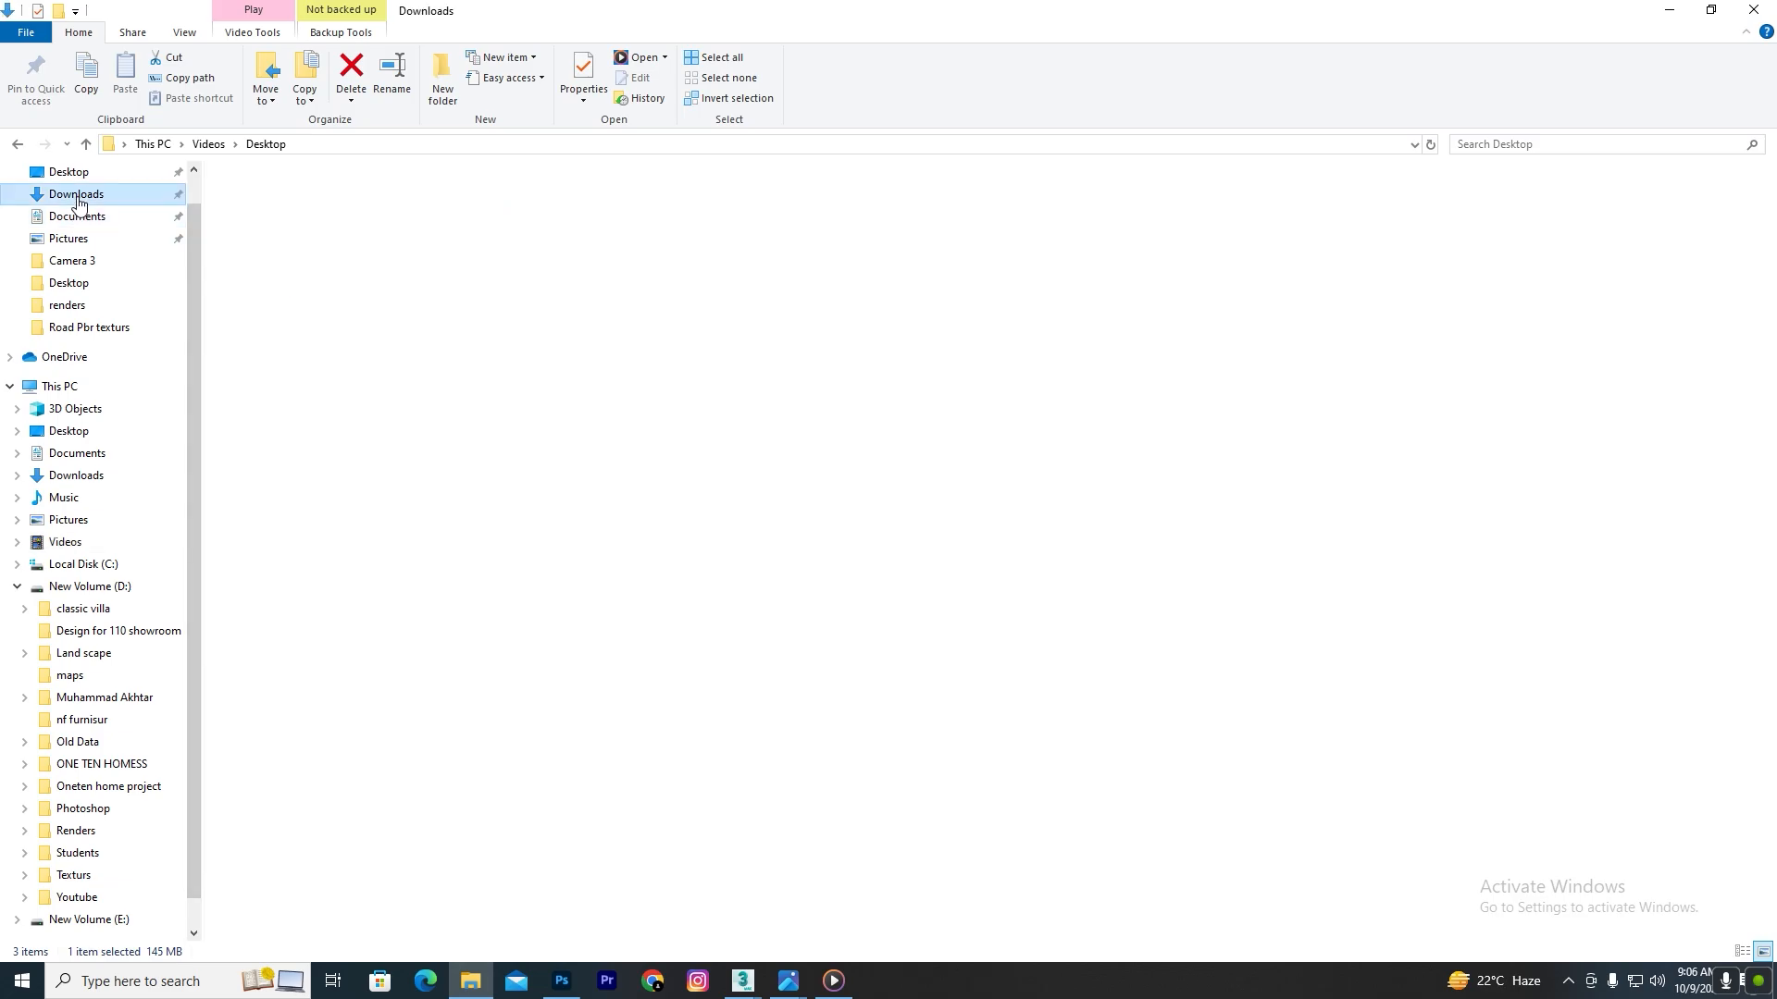
double_click(370, 222)
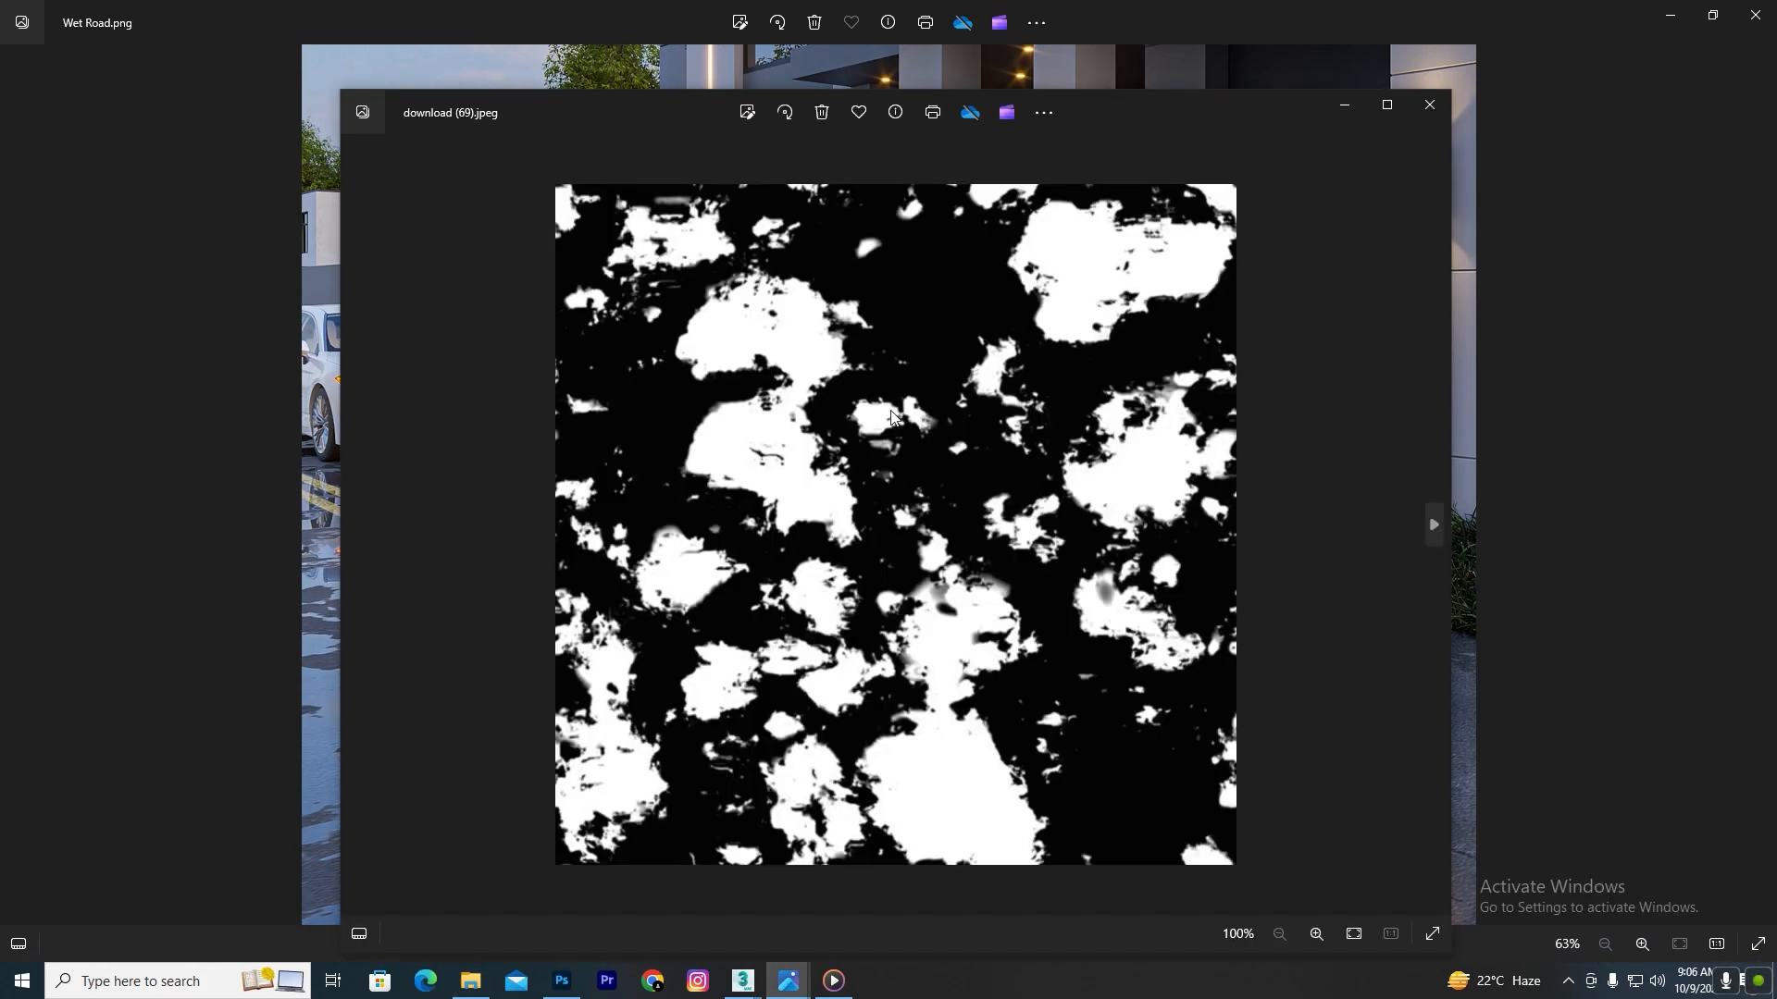
click(1327, 106)
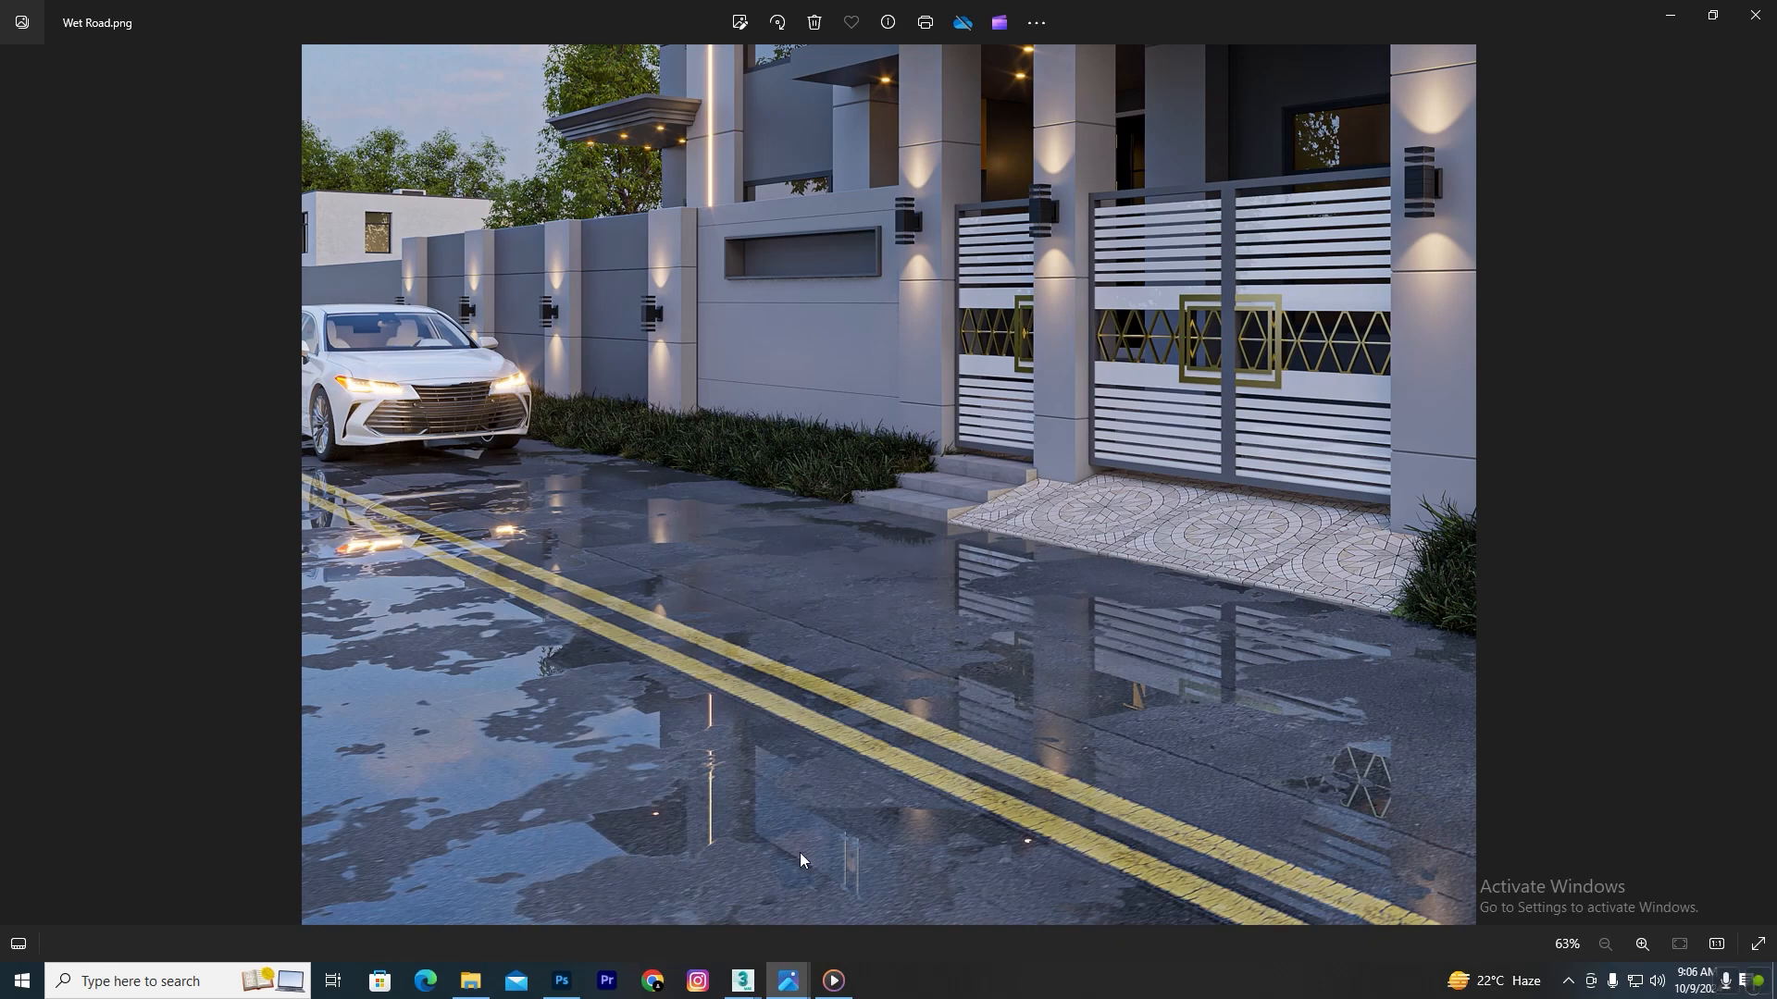
Step: Switch back to 3ds Max and move the Material #66 coat node away from the road blend material
mouse_move(743, 981)
click(808, 919)
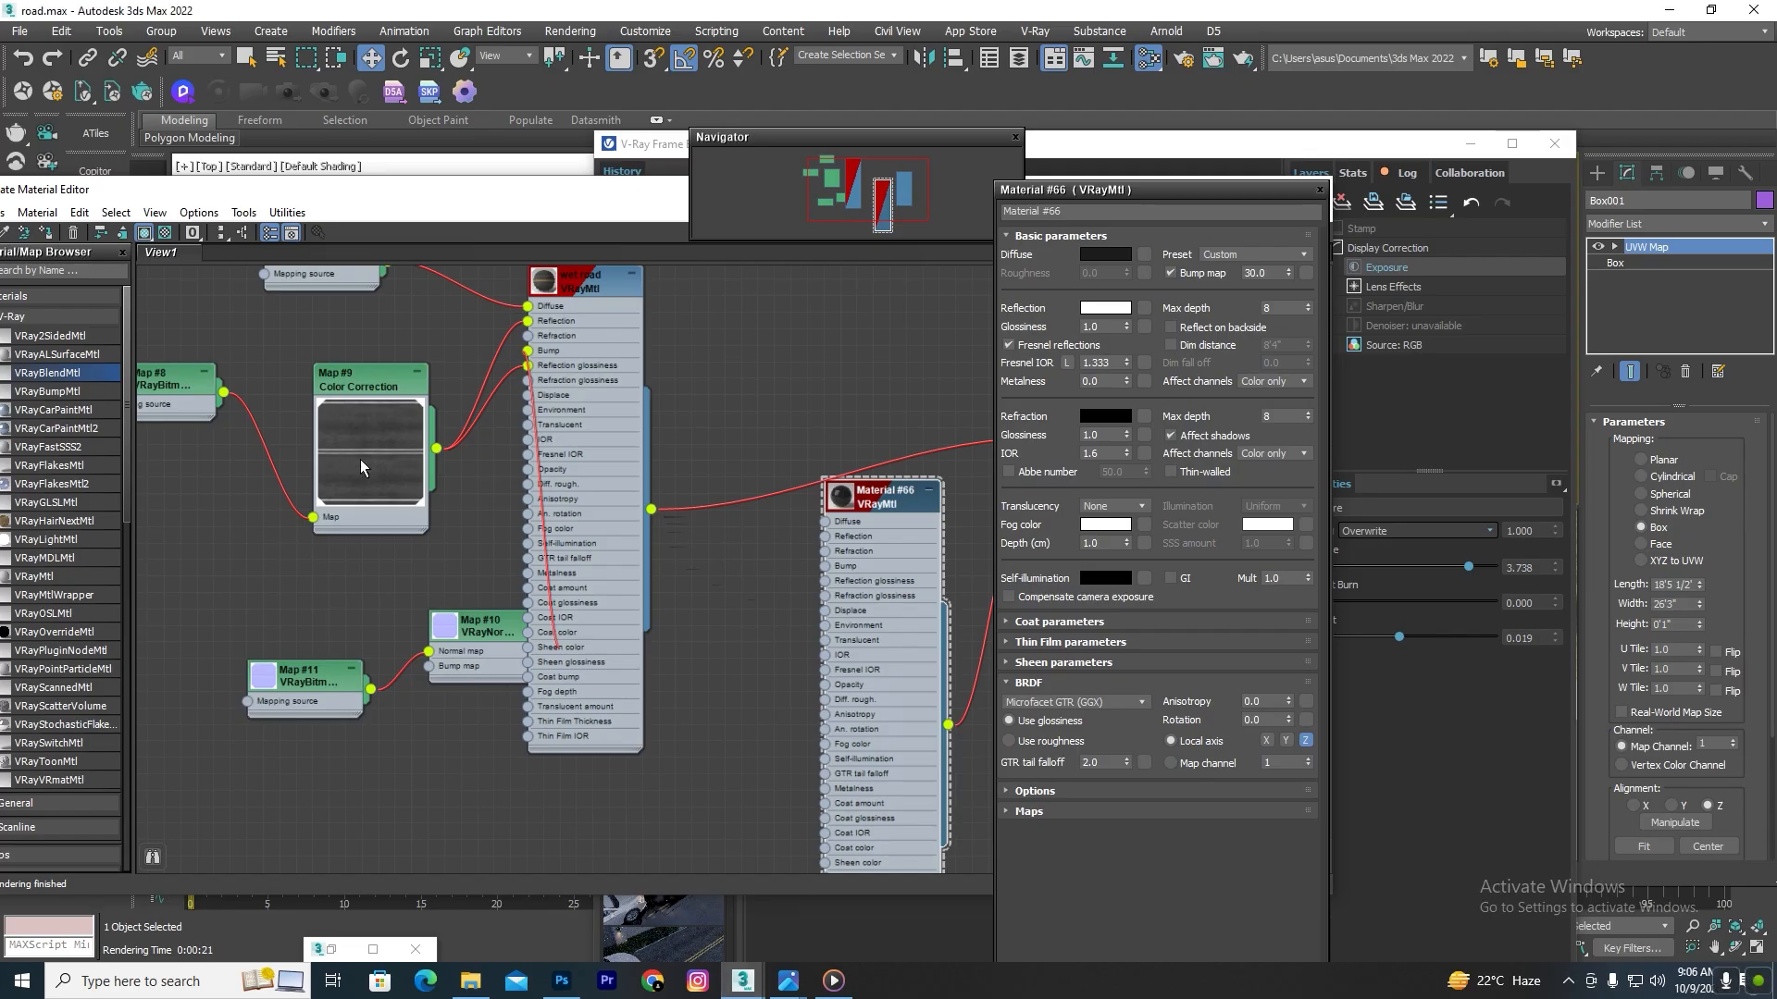
scroll(841, 793, up, 4)
scroll(600, 614, down, 7)
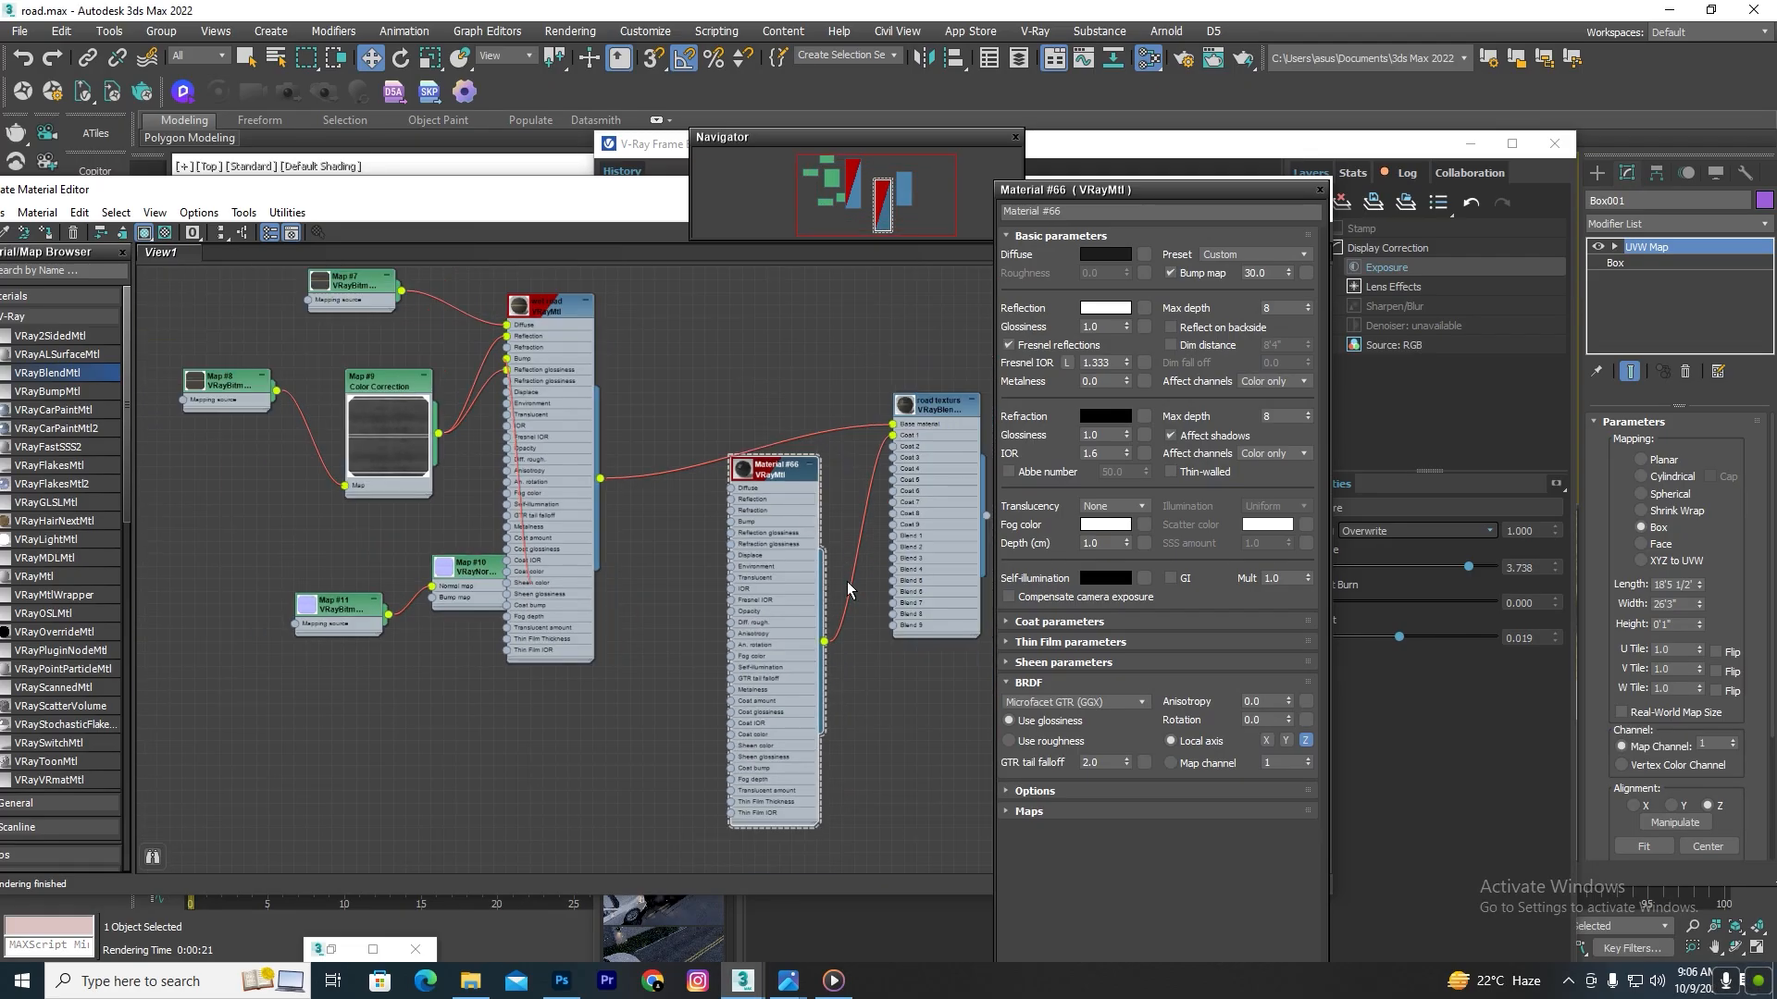
drag(791, 485, 680, 472)
scroll(875, 536, up, 4)
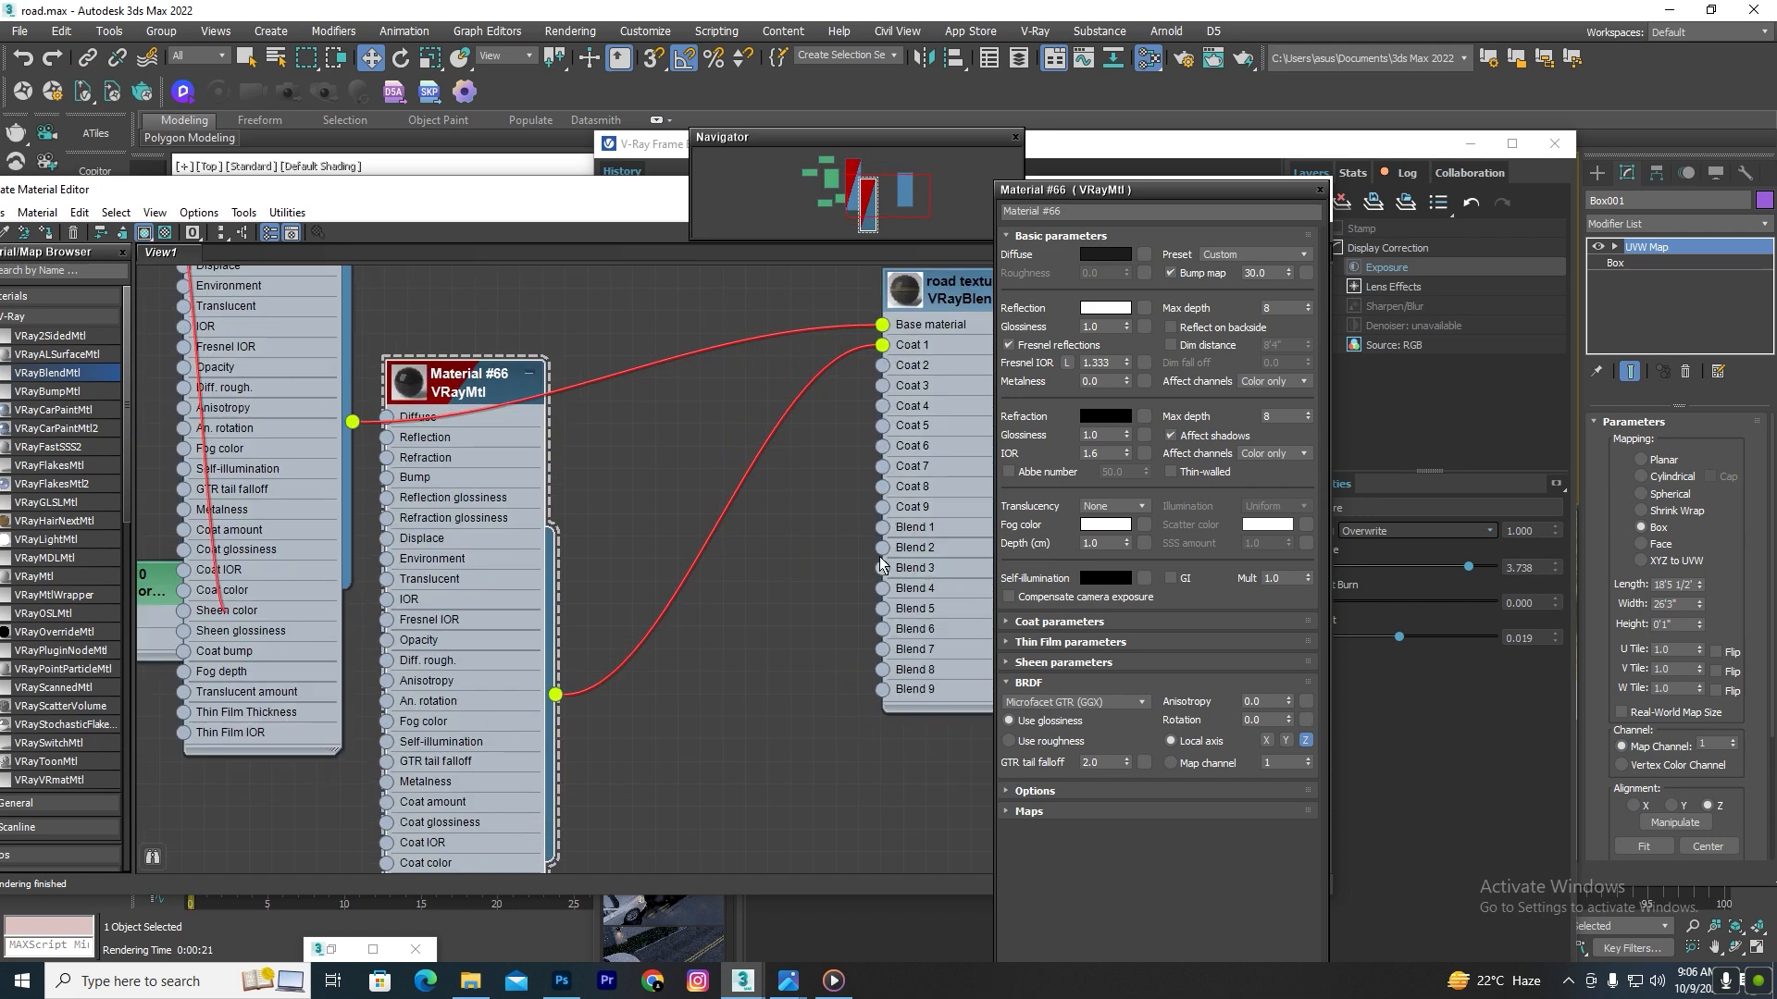
Step: Connect a VRayBitmap to the road blend material's Blend 1 slot, loading download (69).jpeg from Downloads as the puddle mask
drag(880, 520, 720, 705)
mouse_move(765, 716)
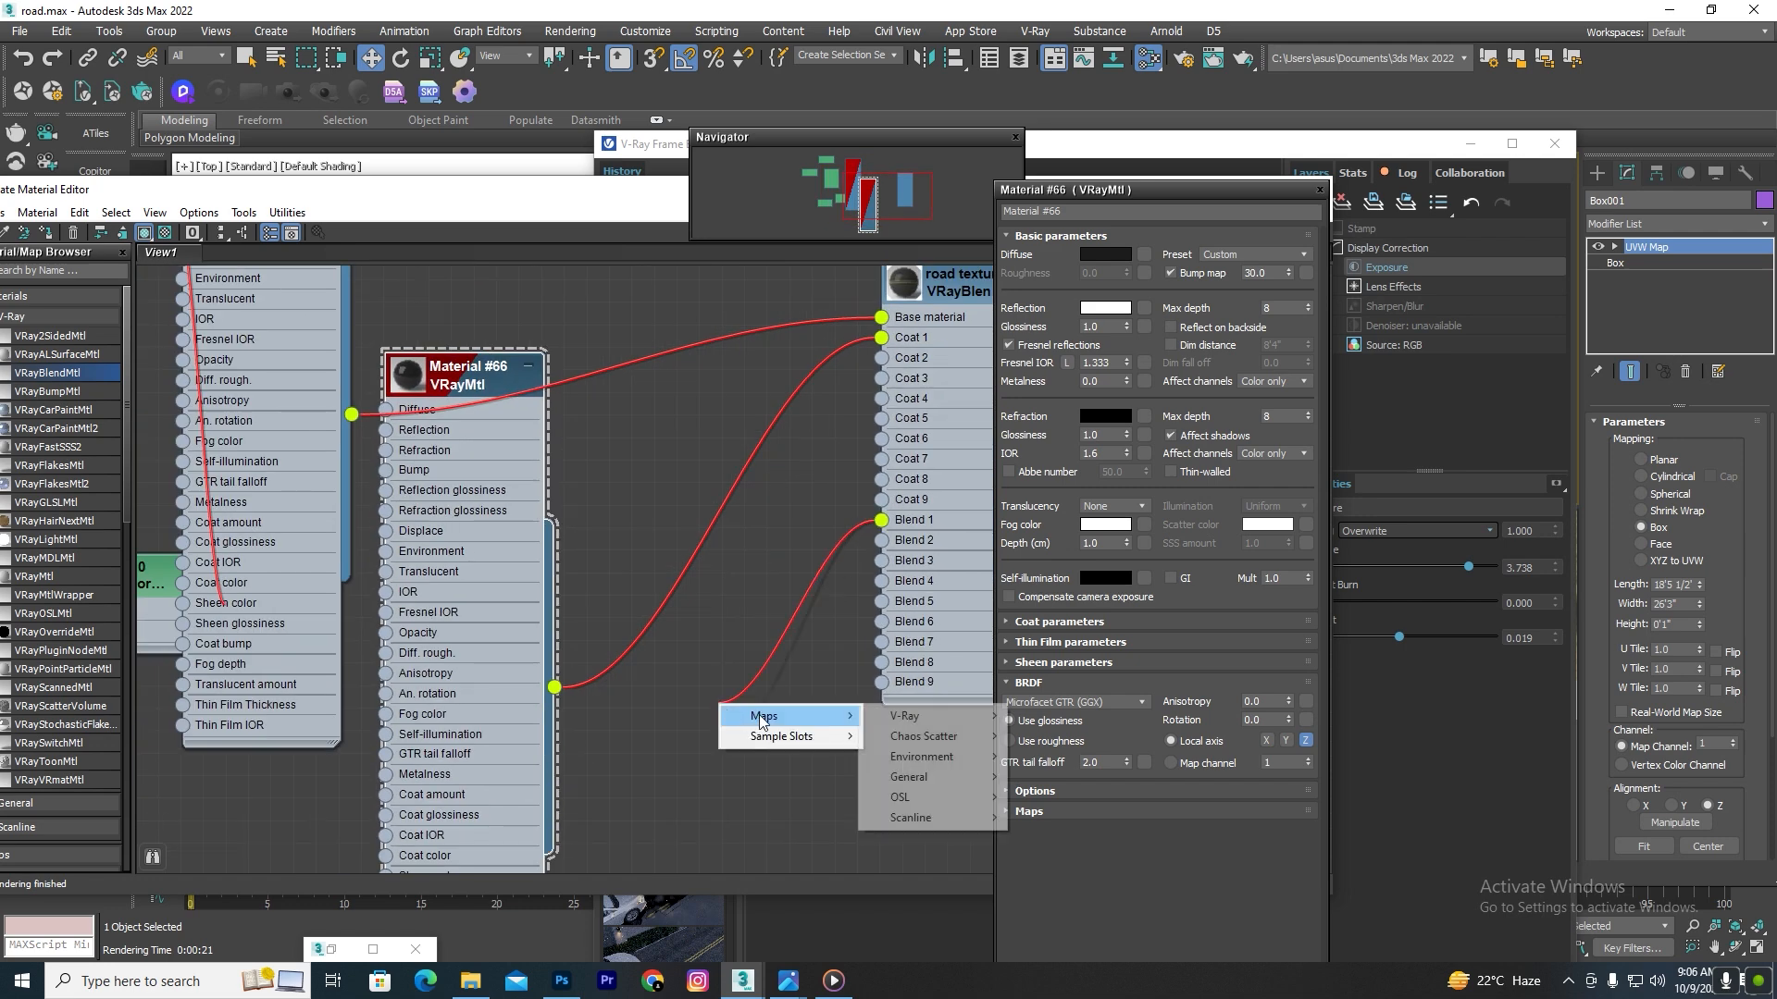
mouse_move(934, 719)
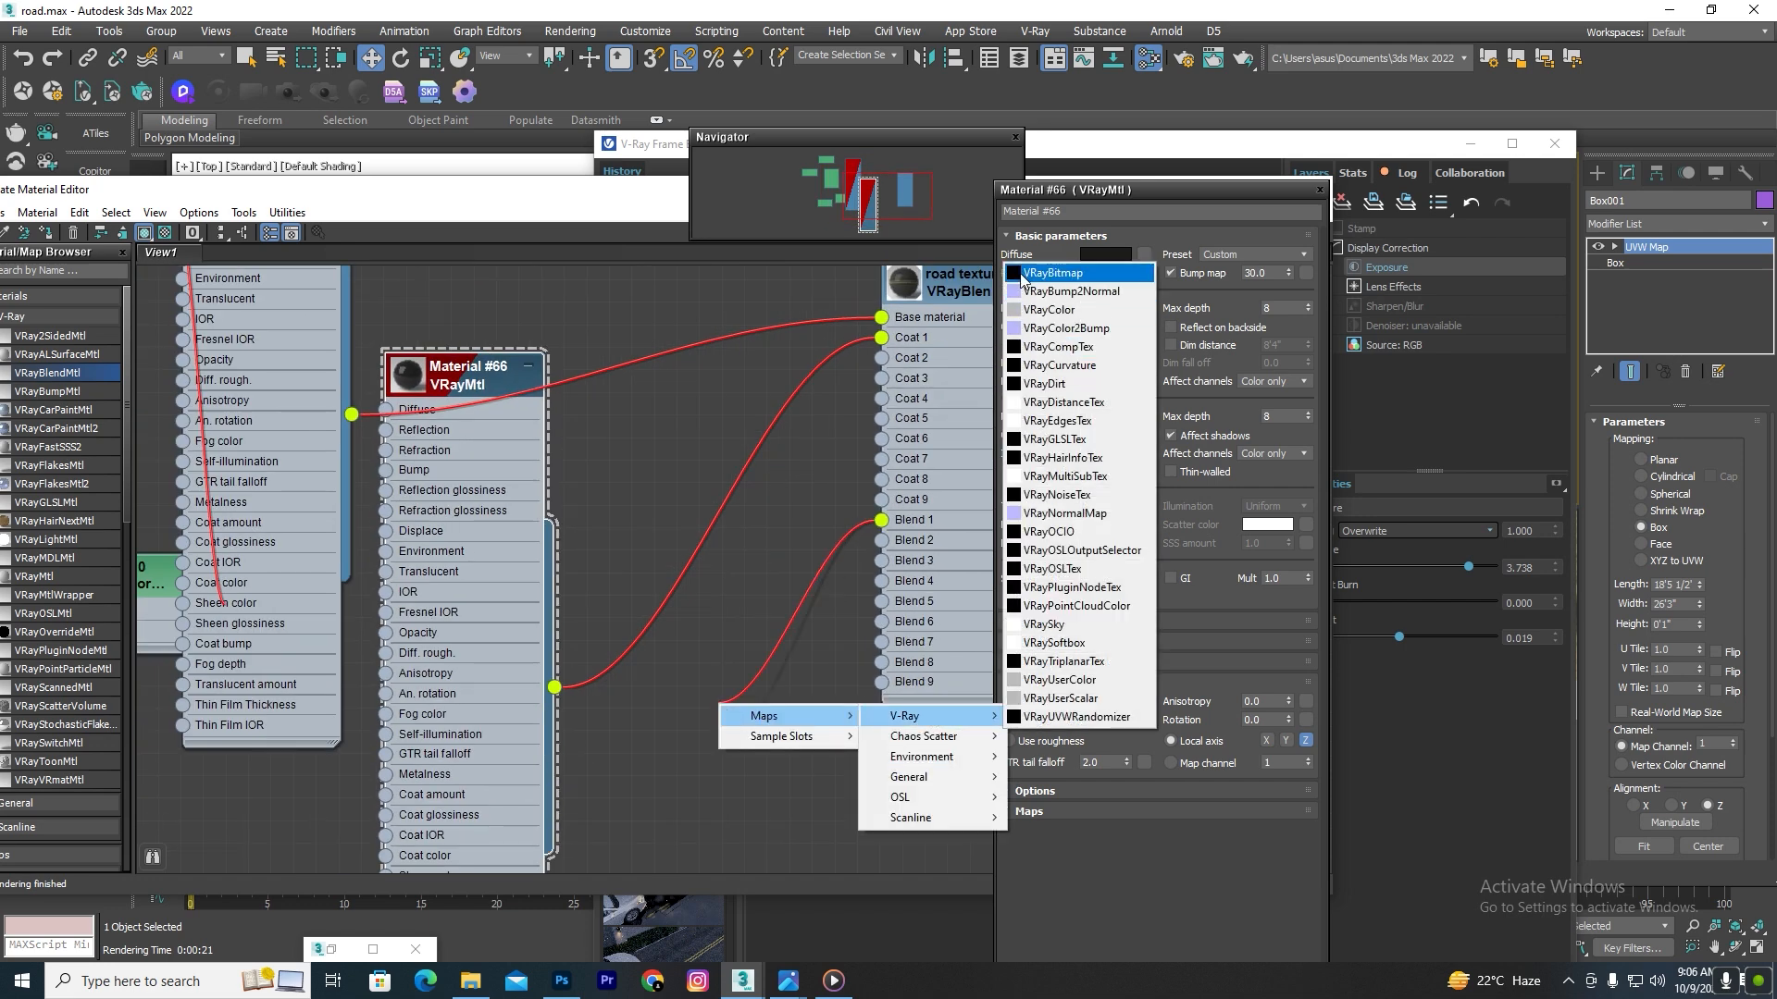
click(1055, 273)
click(52, 306)
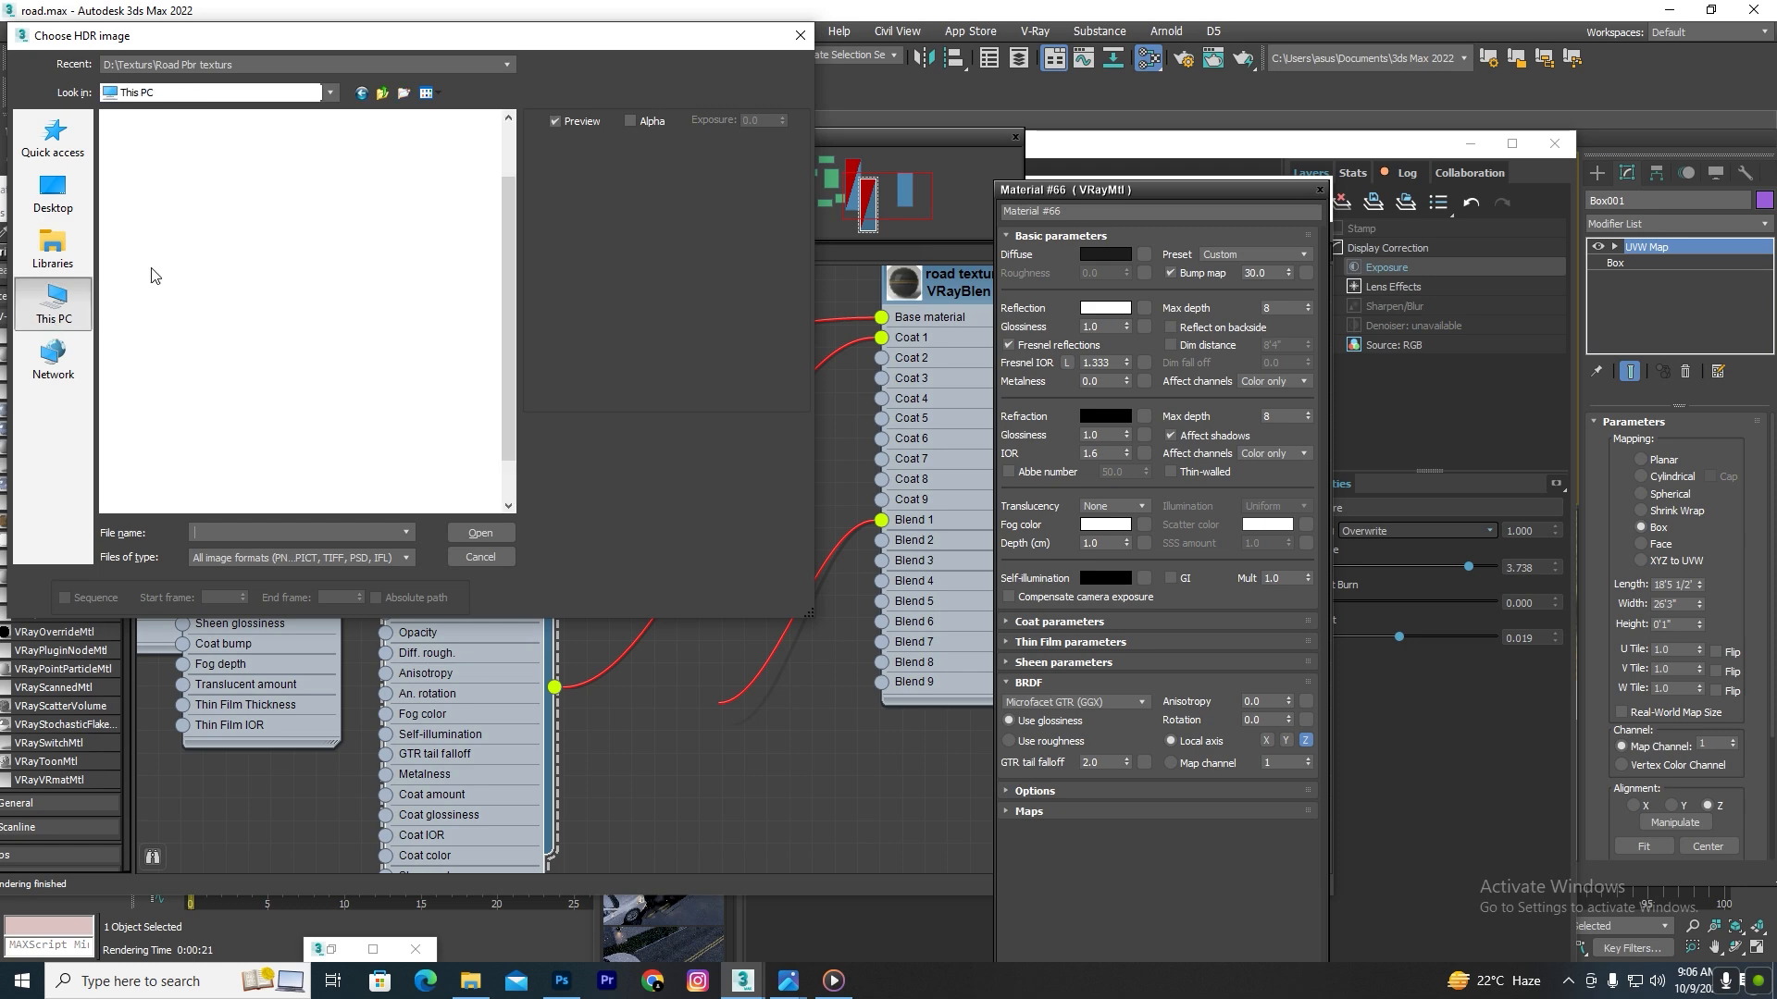
double_click(206, 237)
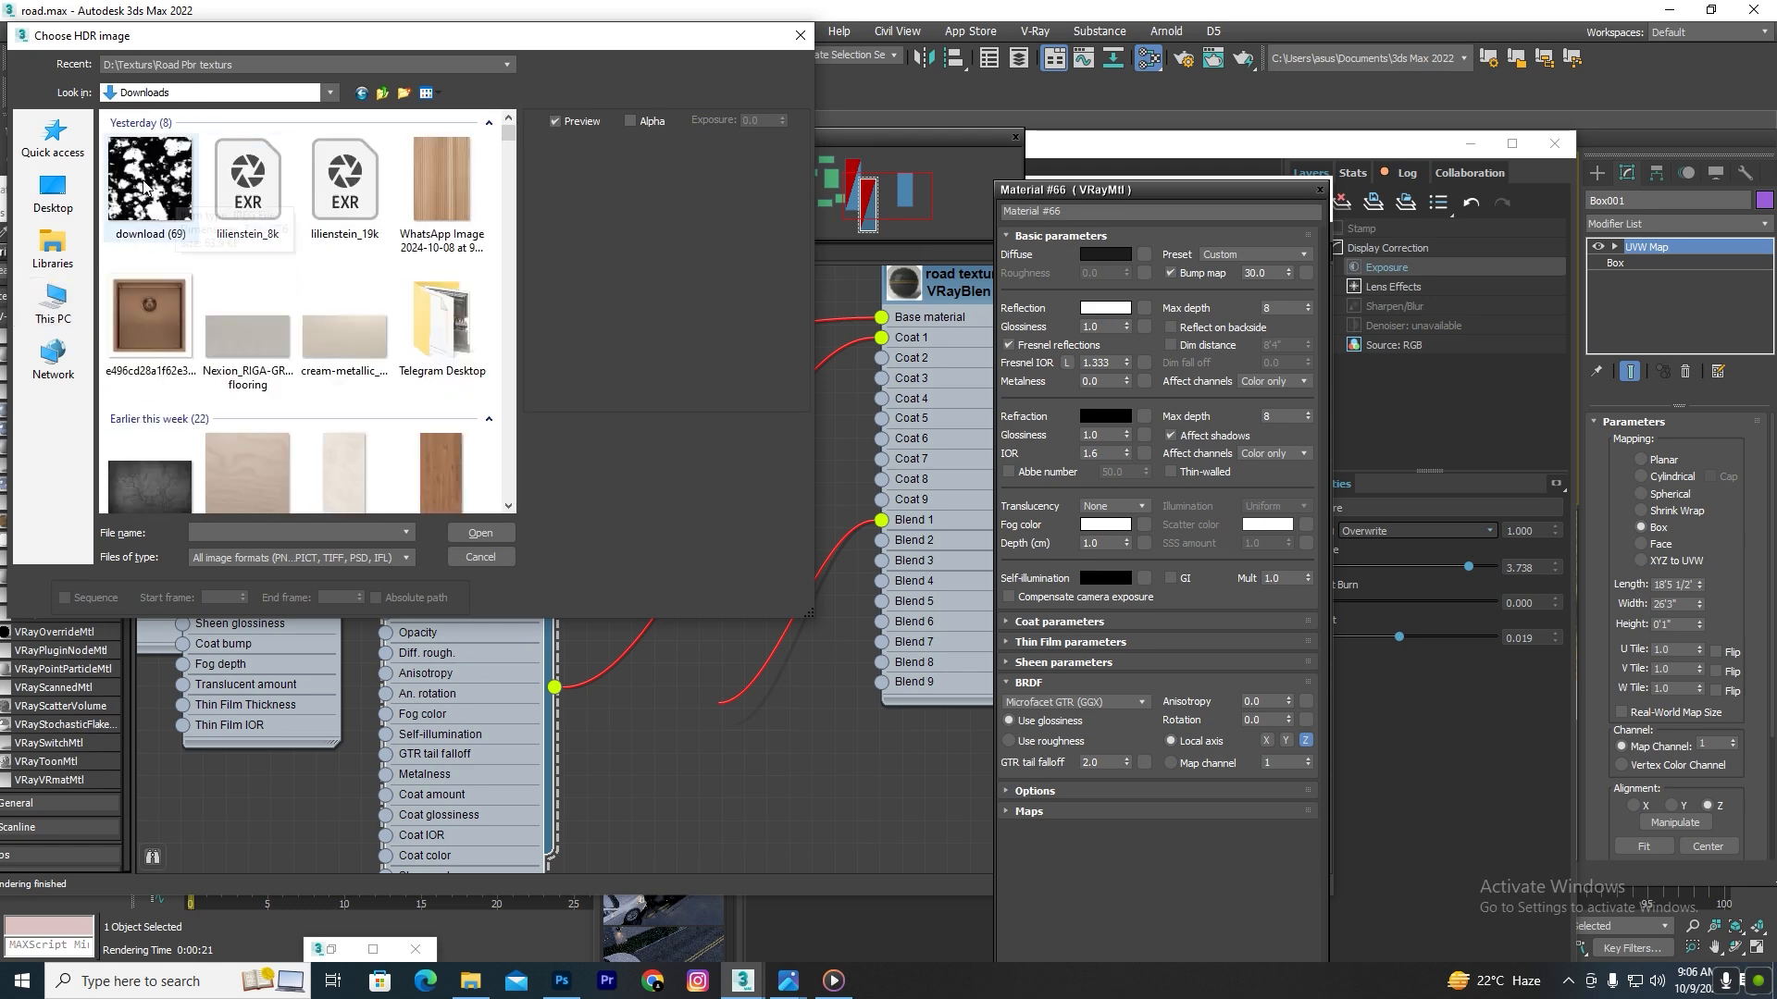
click(153, 190)
click(478, 534)
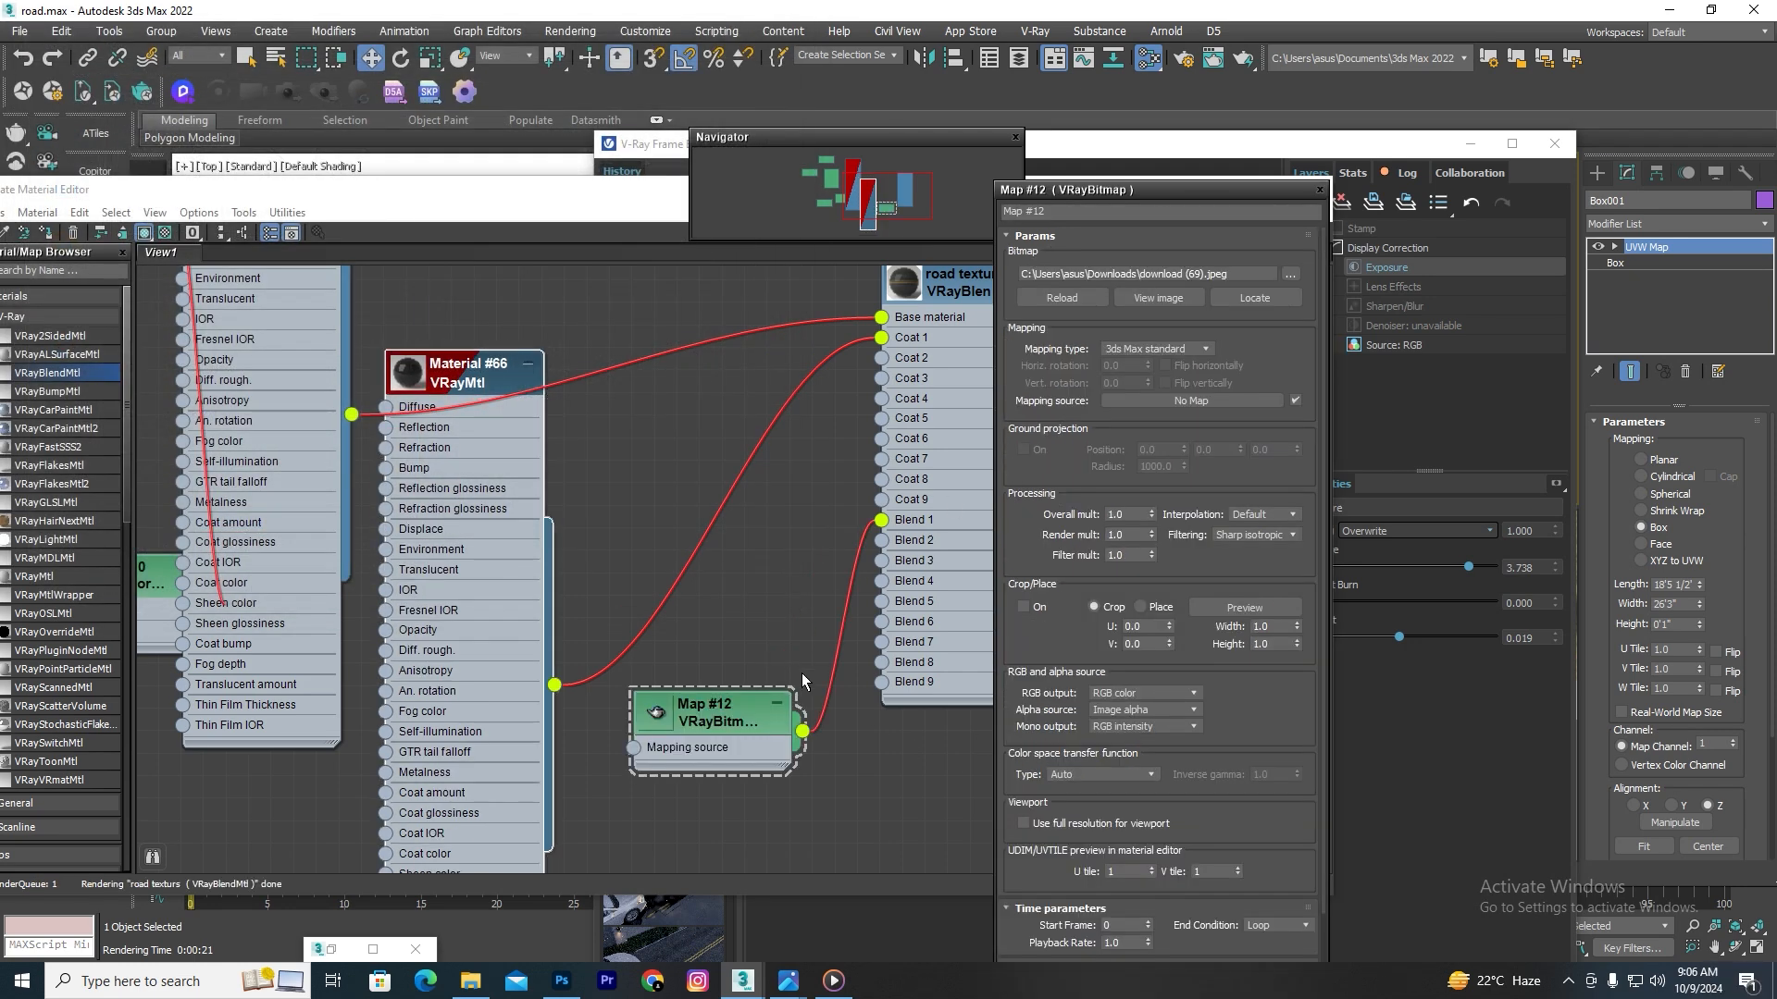
Step: Bring the frame buffer forward, put the Chaos Cosmos Browser away and inspect the masked puddles in the render
drag(1232, 146, 651, 159)
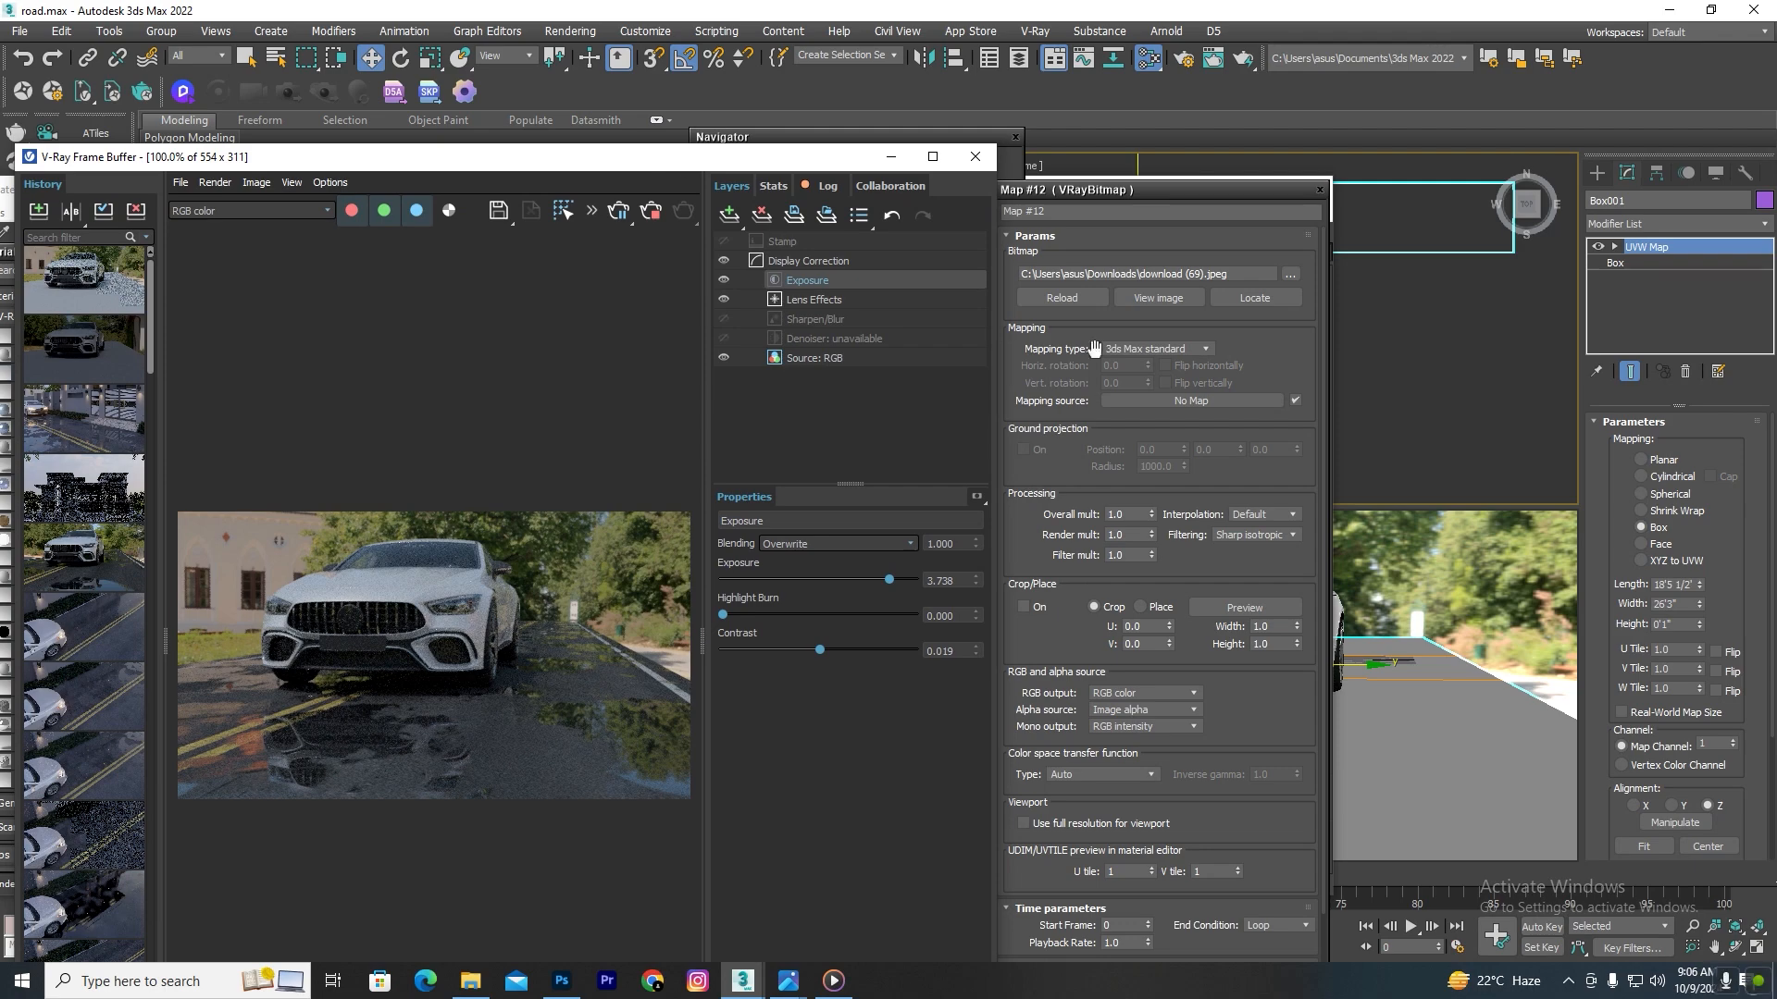
drag(761, 166, 1333, 197)
click(373, 950)
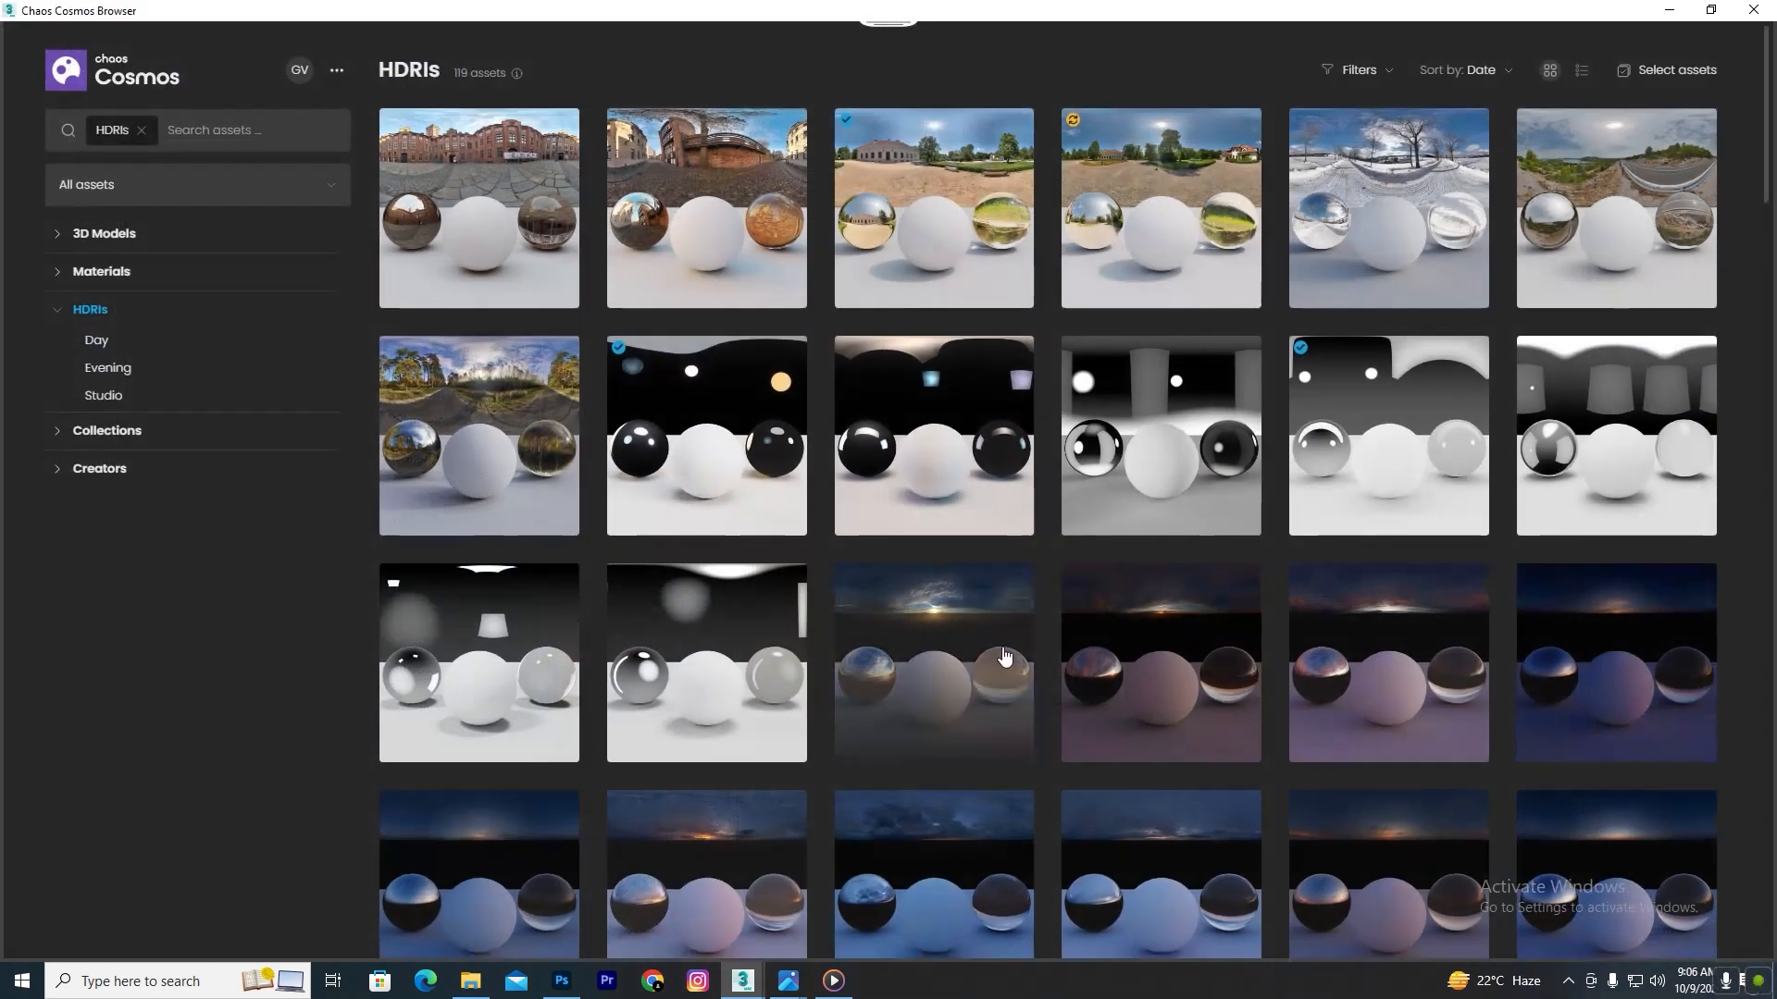
click(1665, 12)
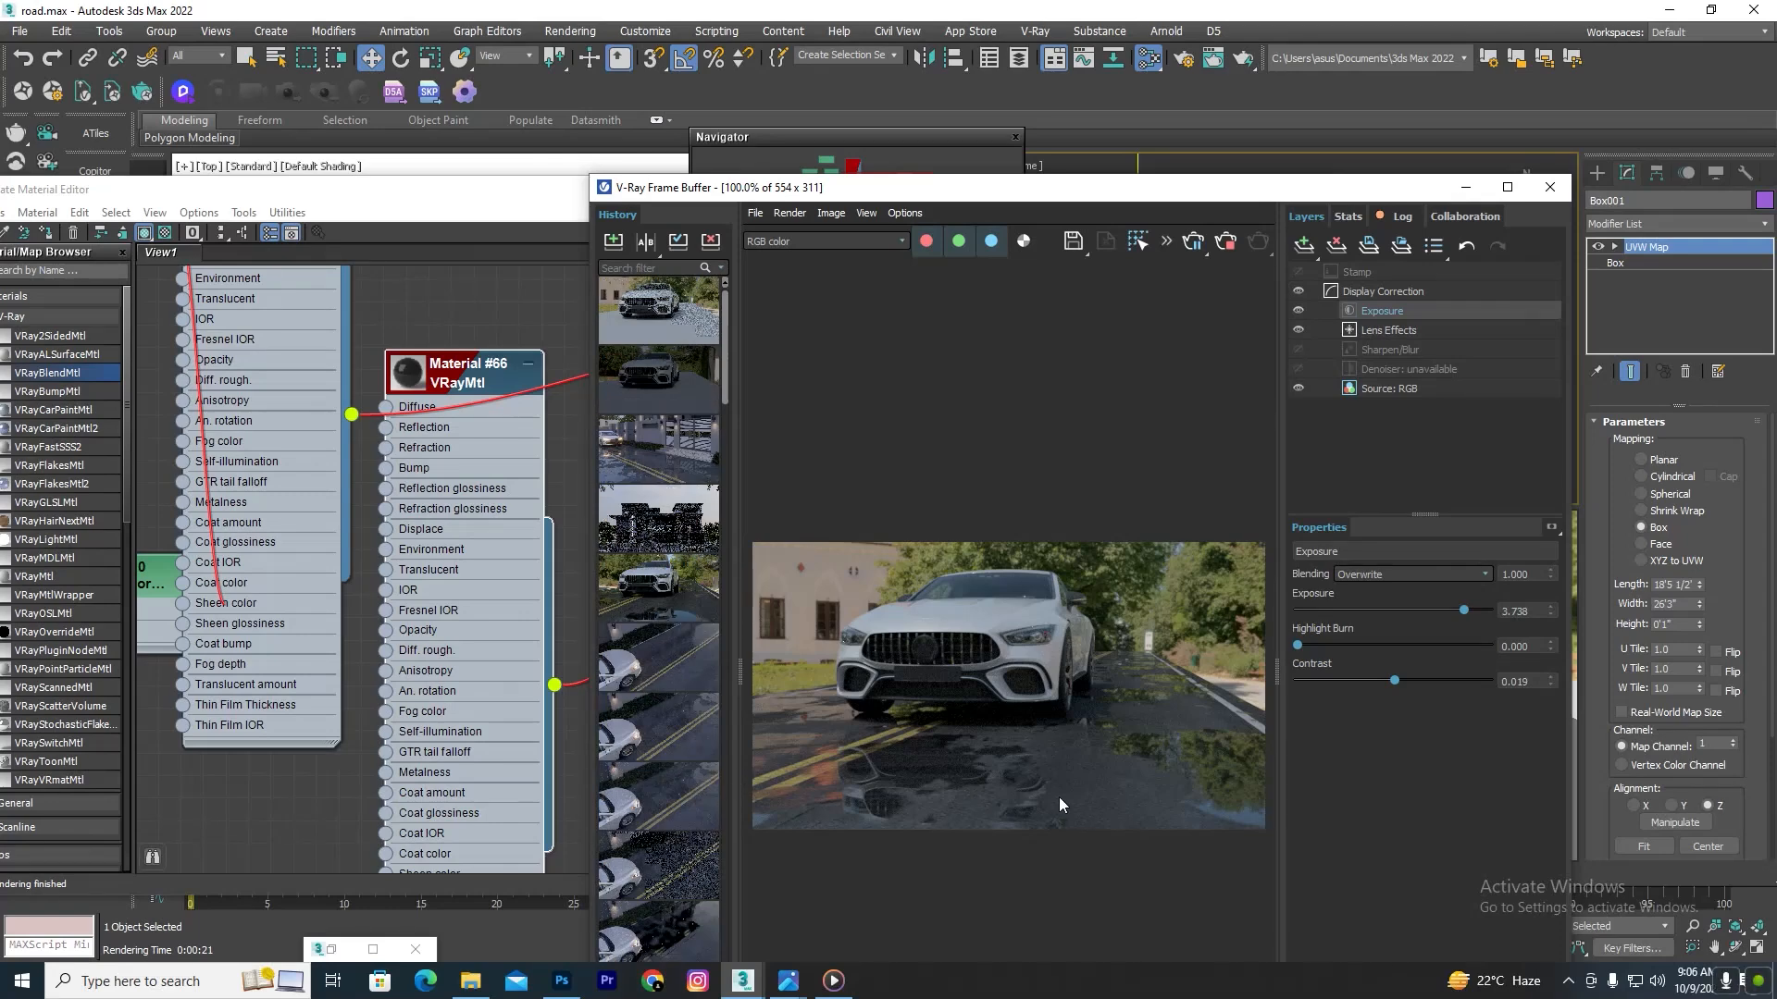
scroll(1058, 797, up, 3)
scroll(1023, 752, down, 3)
drag(703, 188, 877, 174)
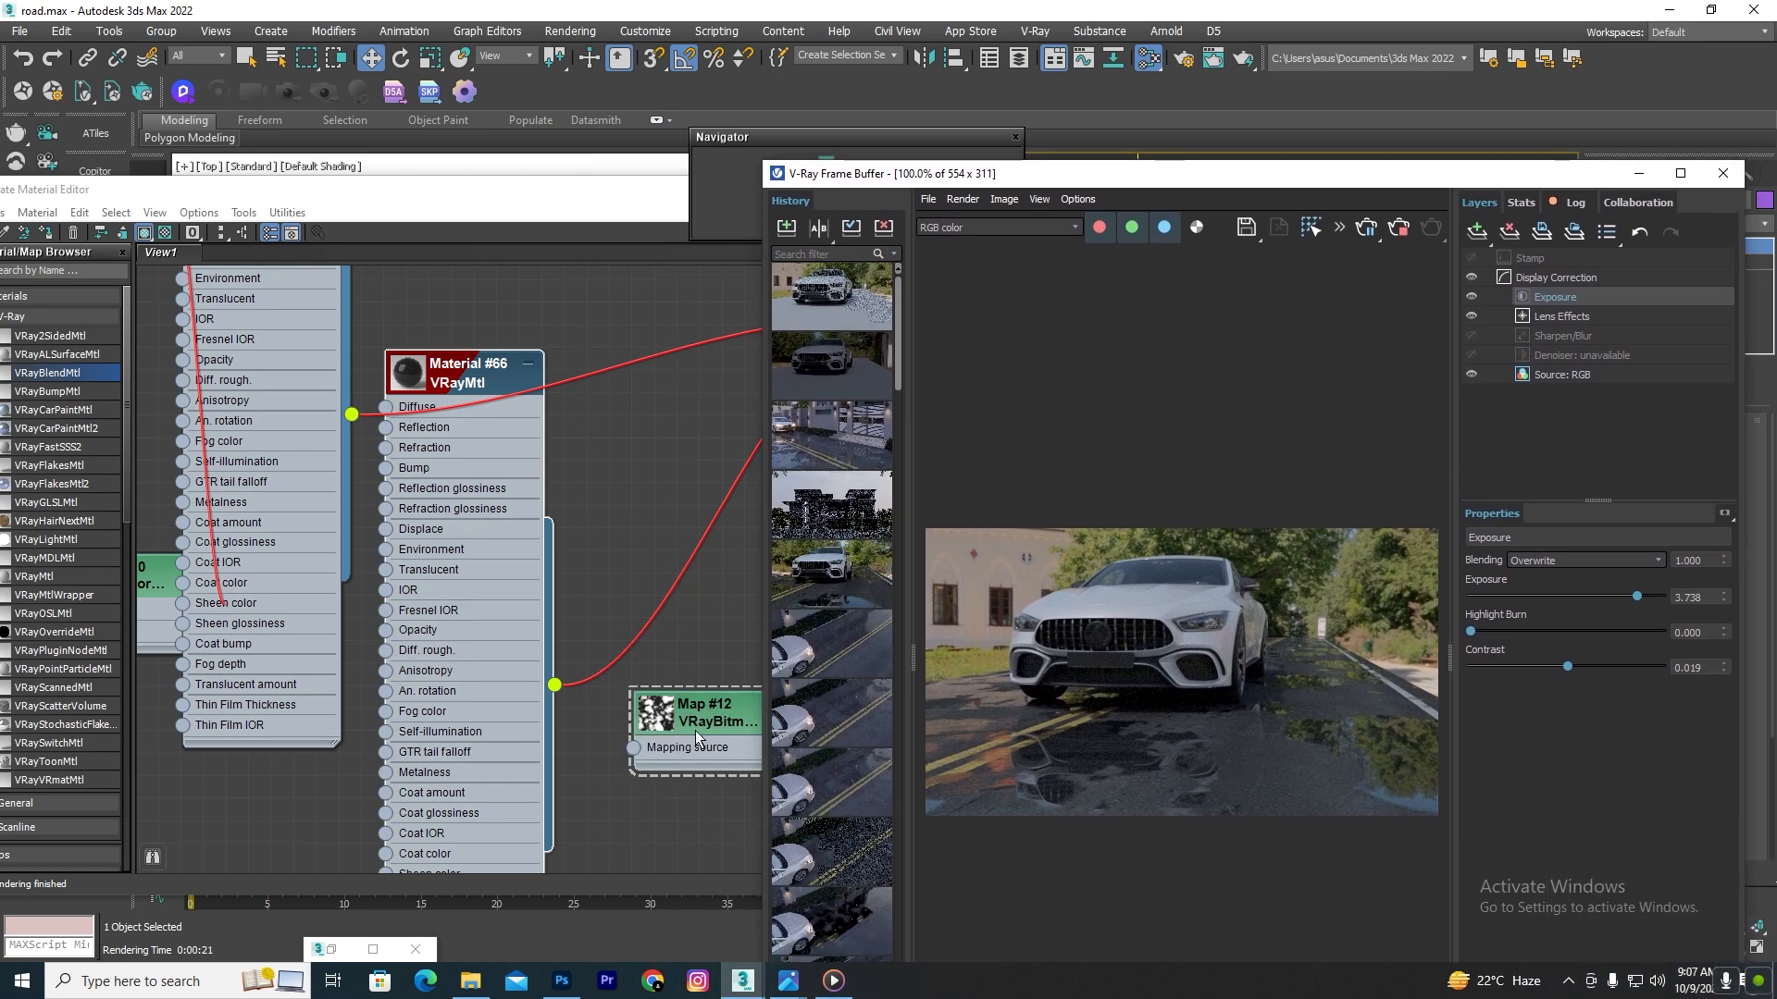
Step: Set the puddle mask bitmap's U and V tiling to 0.5
click(709, 723)
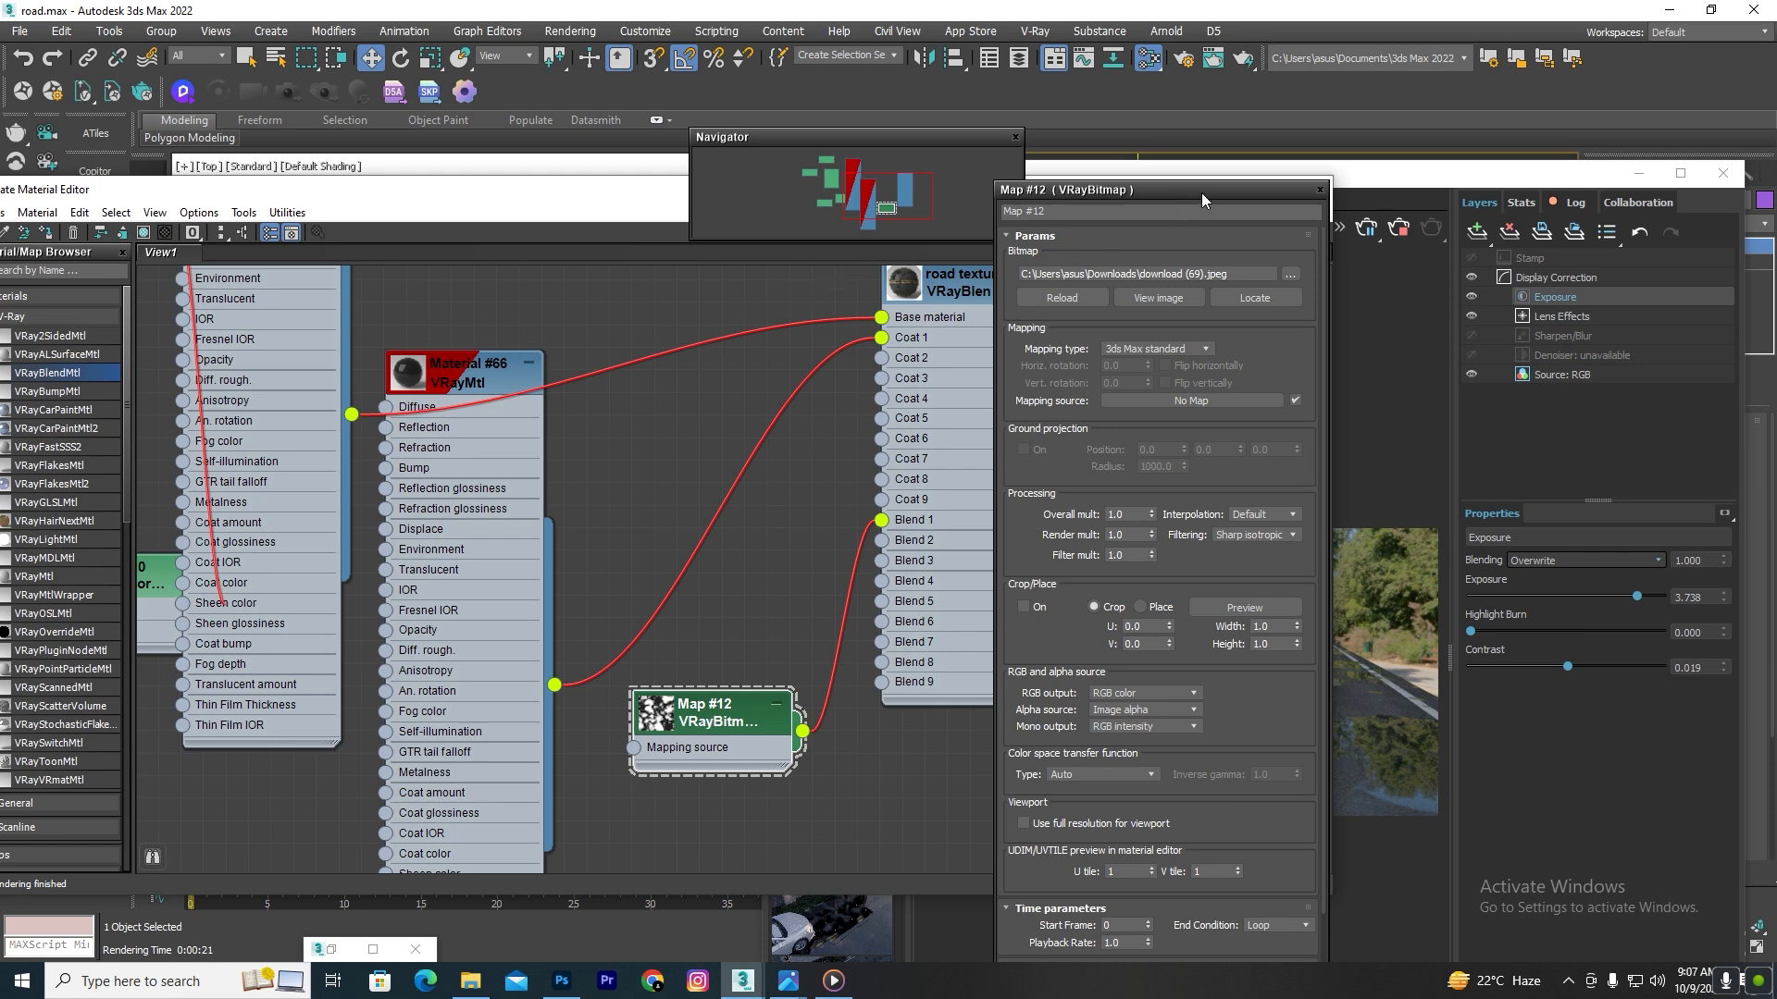
drag(1203, 201, 253, 152)
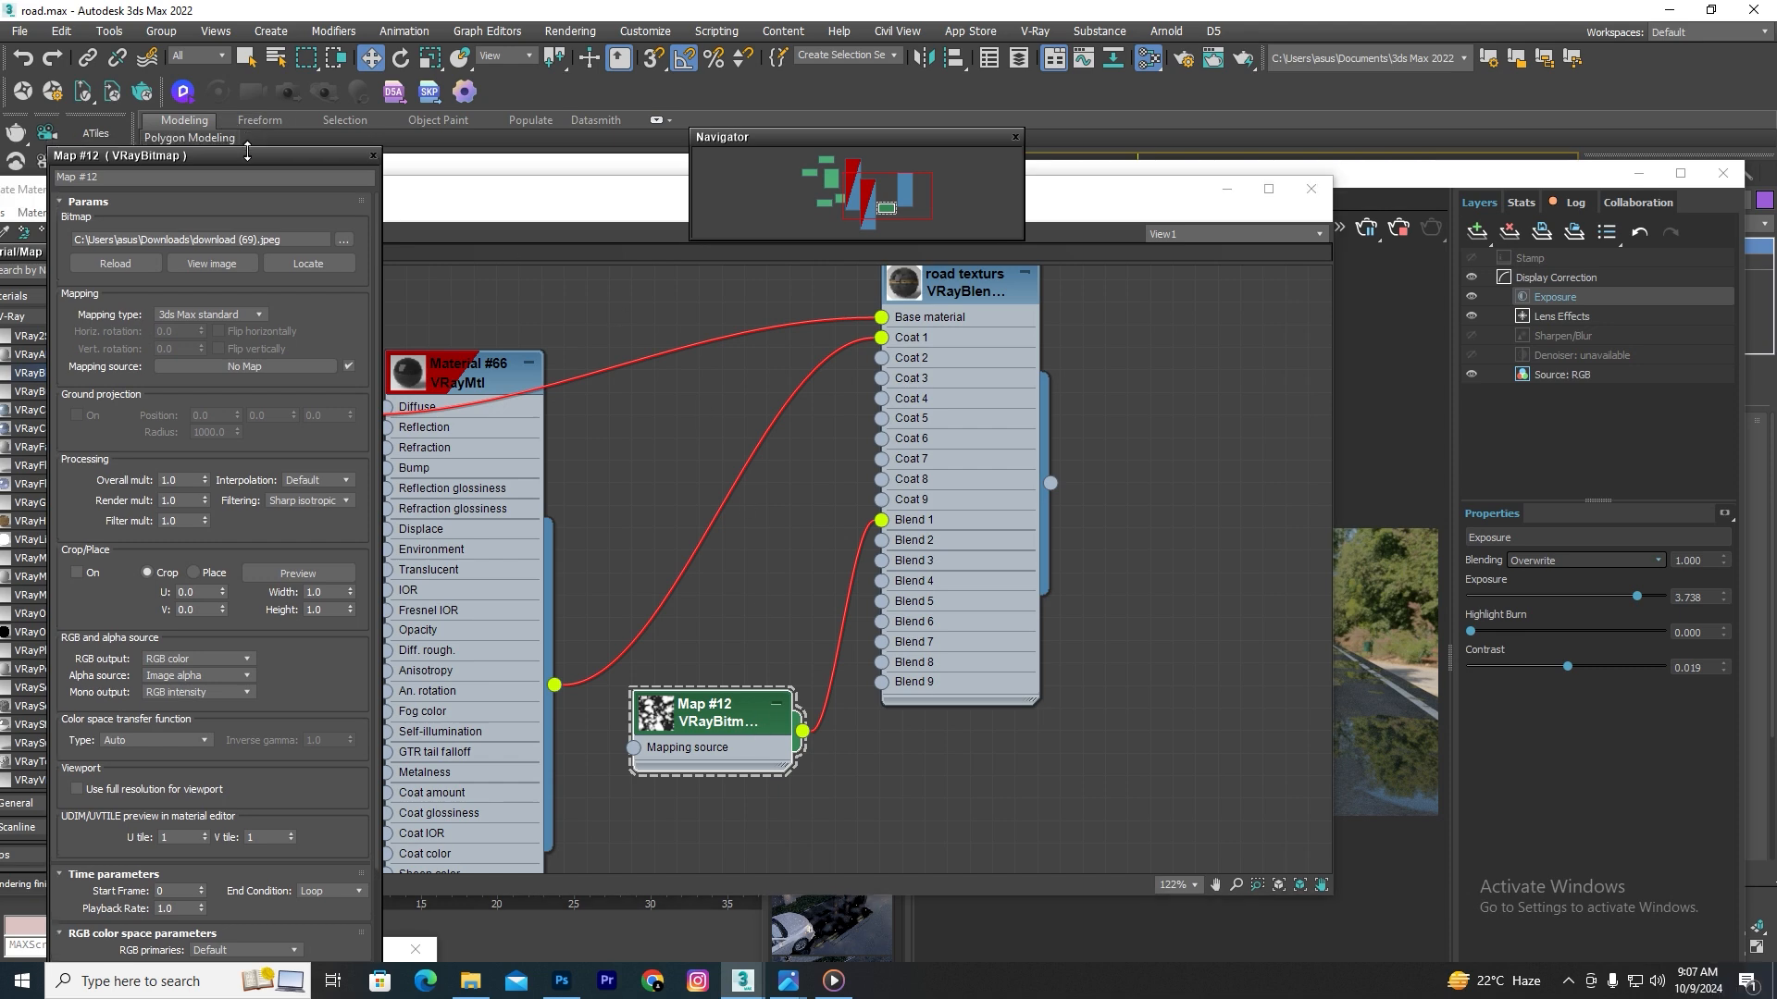
drag(257, 159, 1285, 101)
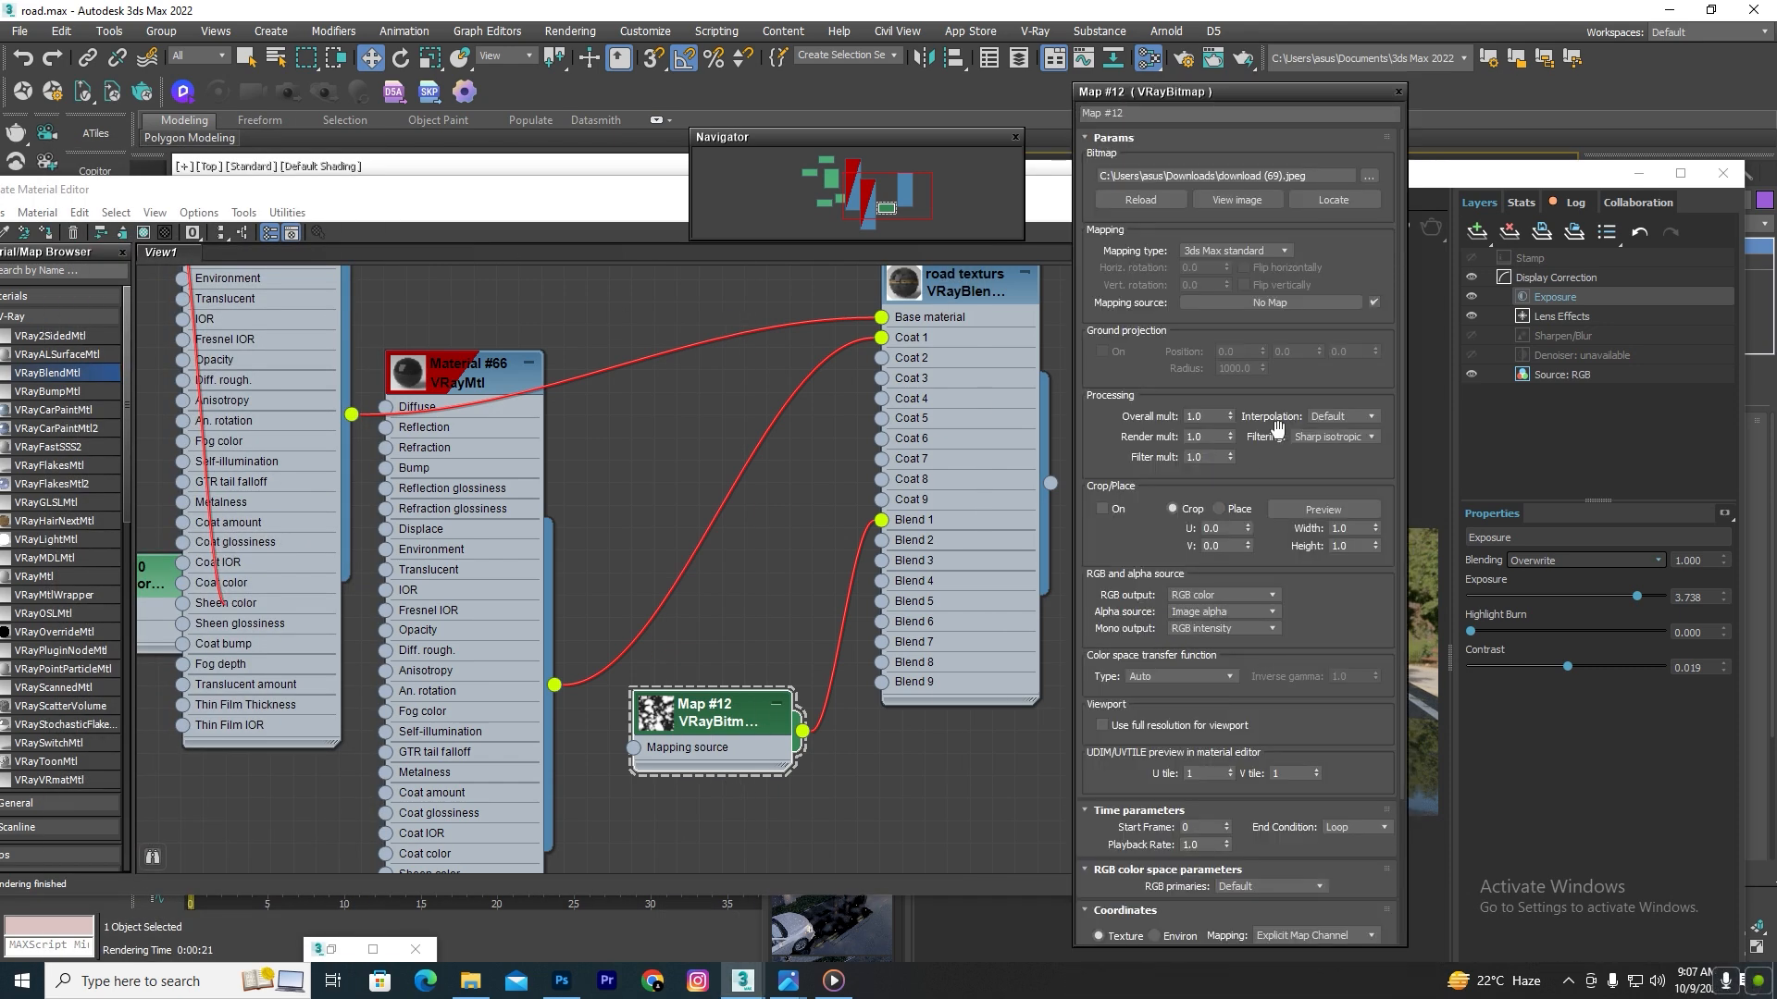
scroll(1236, 697, down, 4)
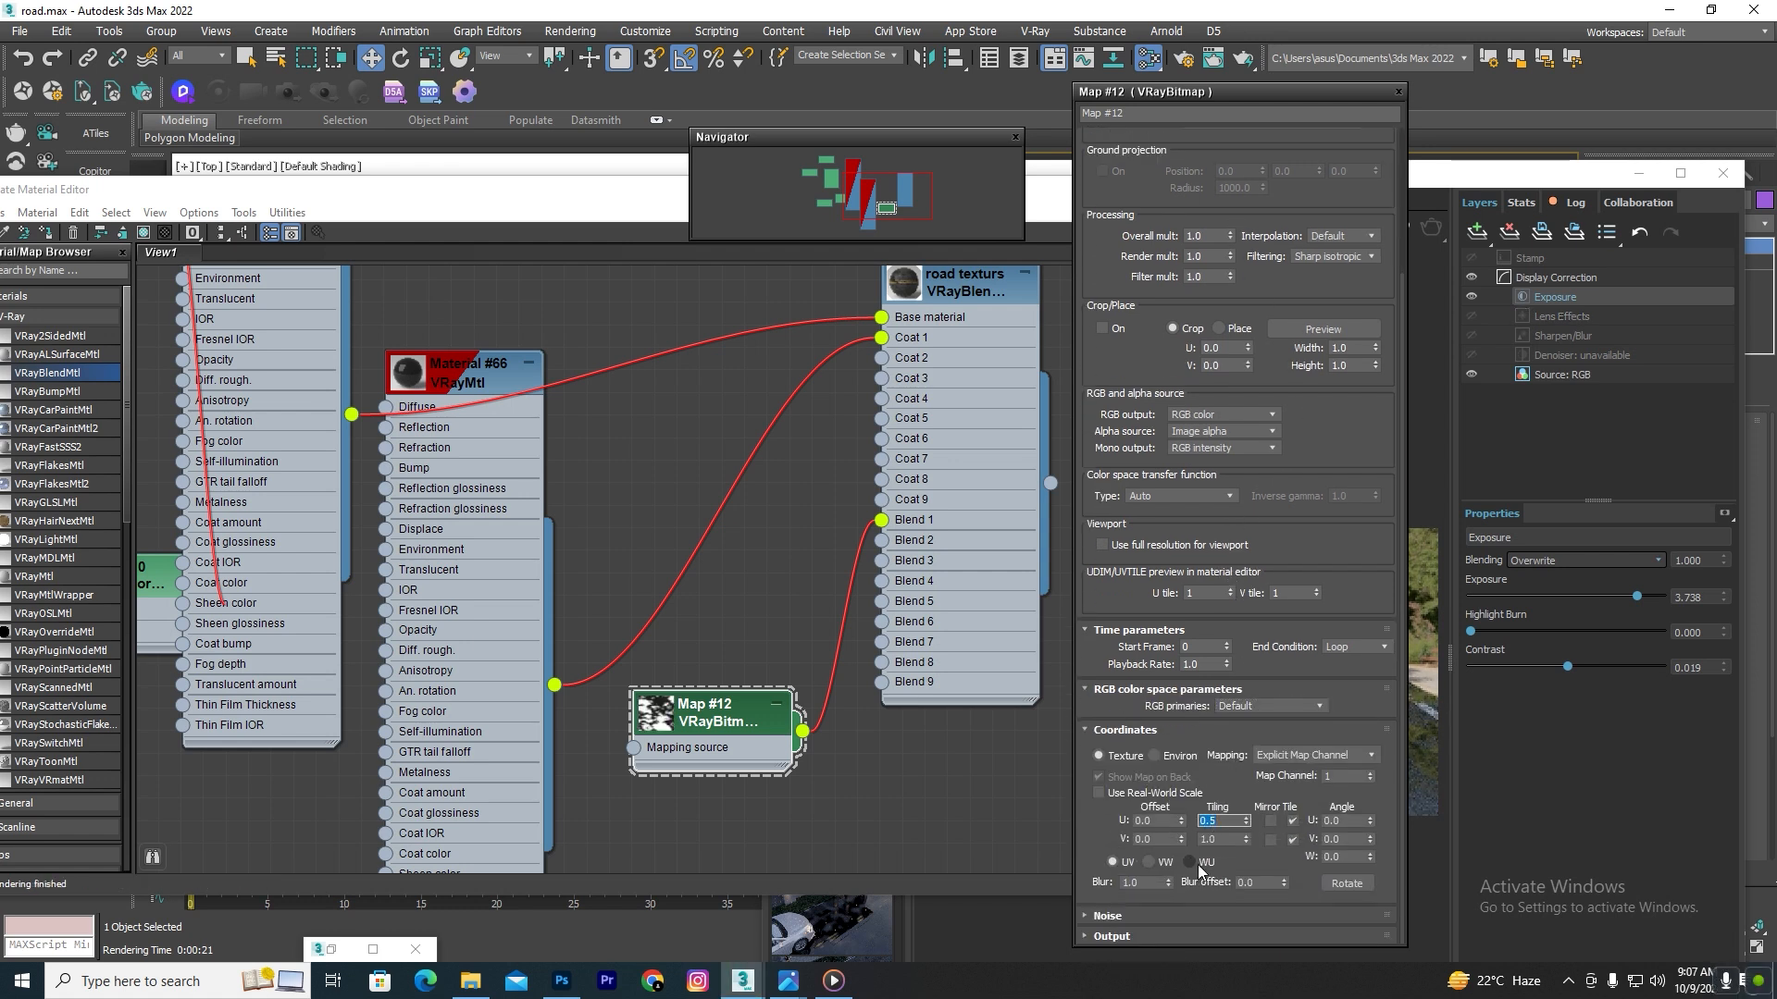
key(Tab)
text(.5)
key(Return)
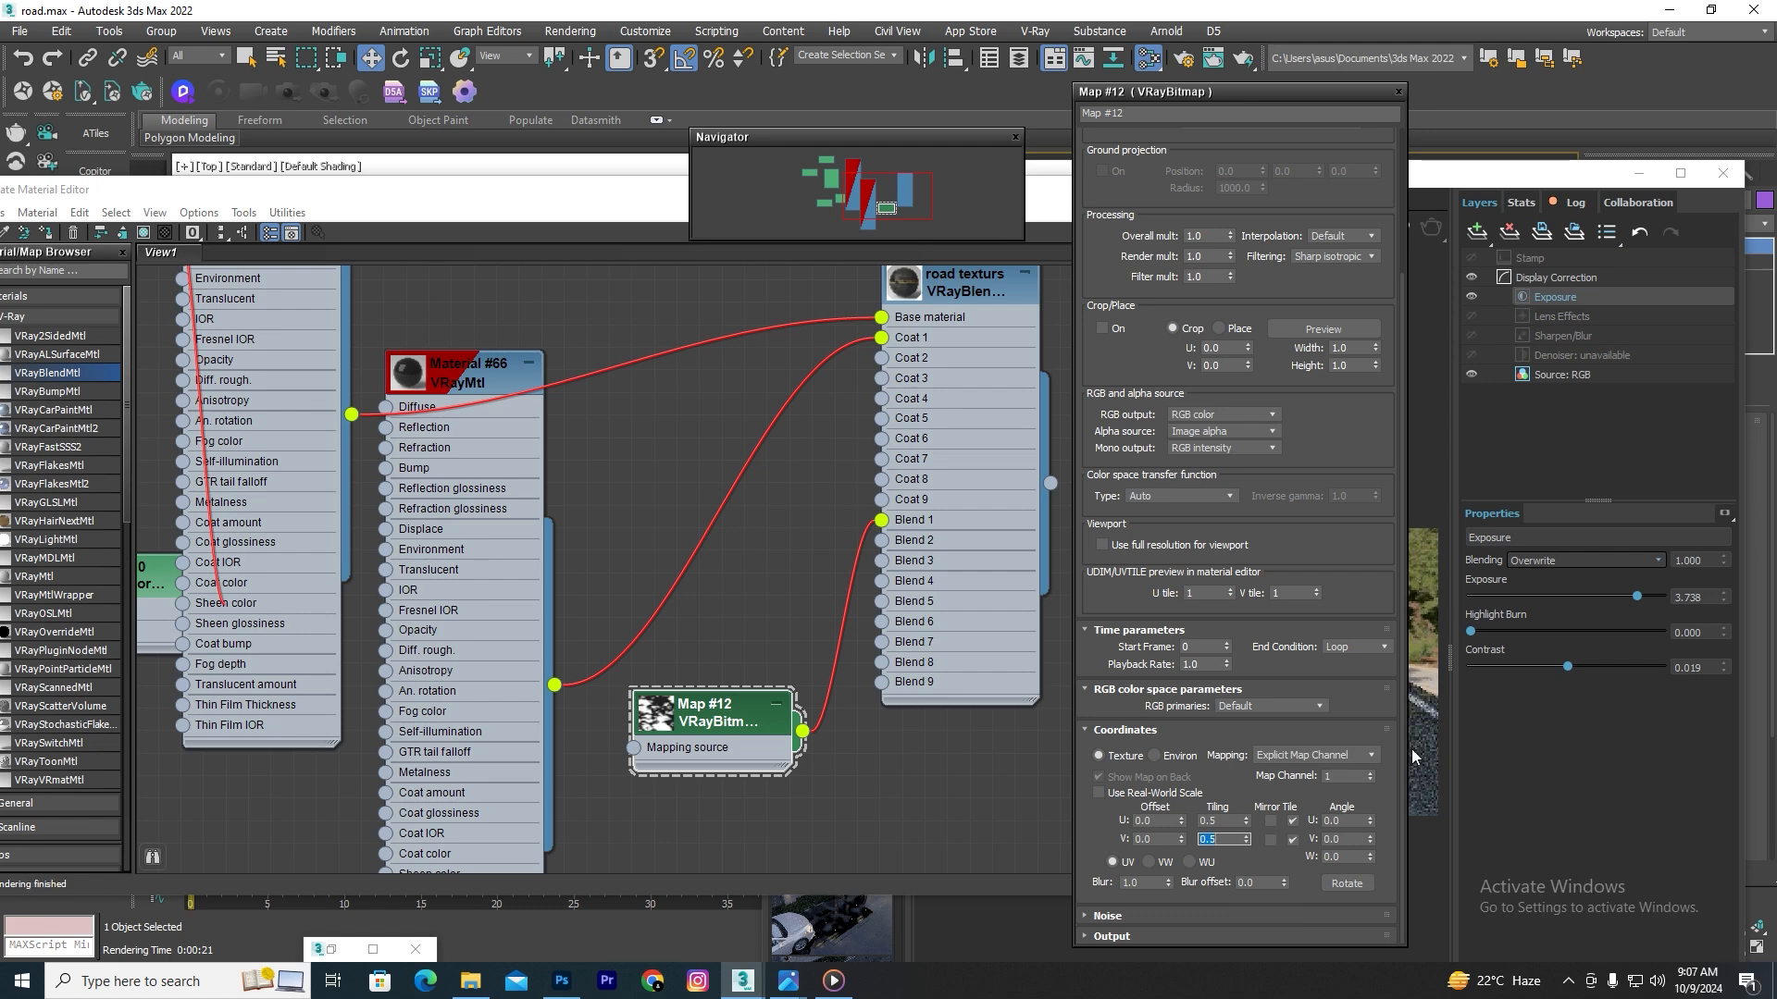
Step: Uncover and maximize the V-Ray Frame Buffer to examine the enlarged puddle reflections, and restore its size
drag(1285, 94, 645, 171)
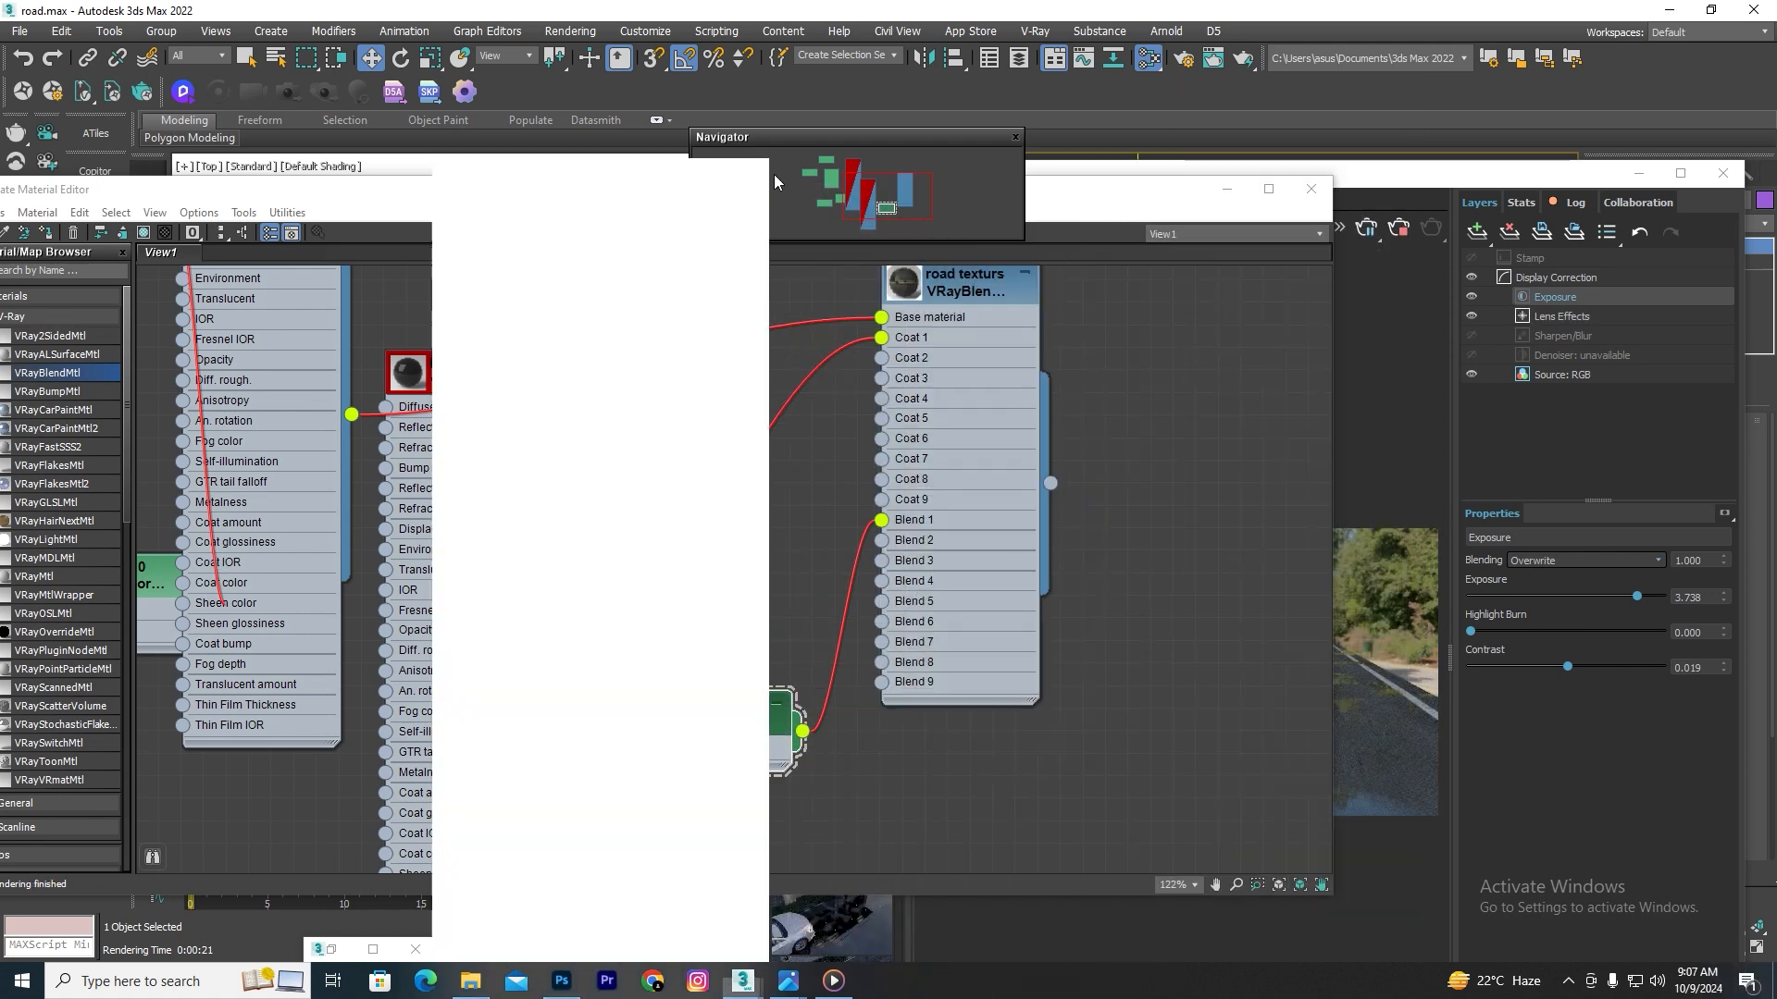
drag(1179, 193, 787, 234)
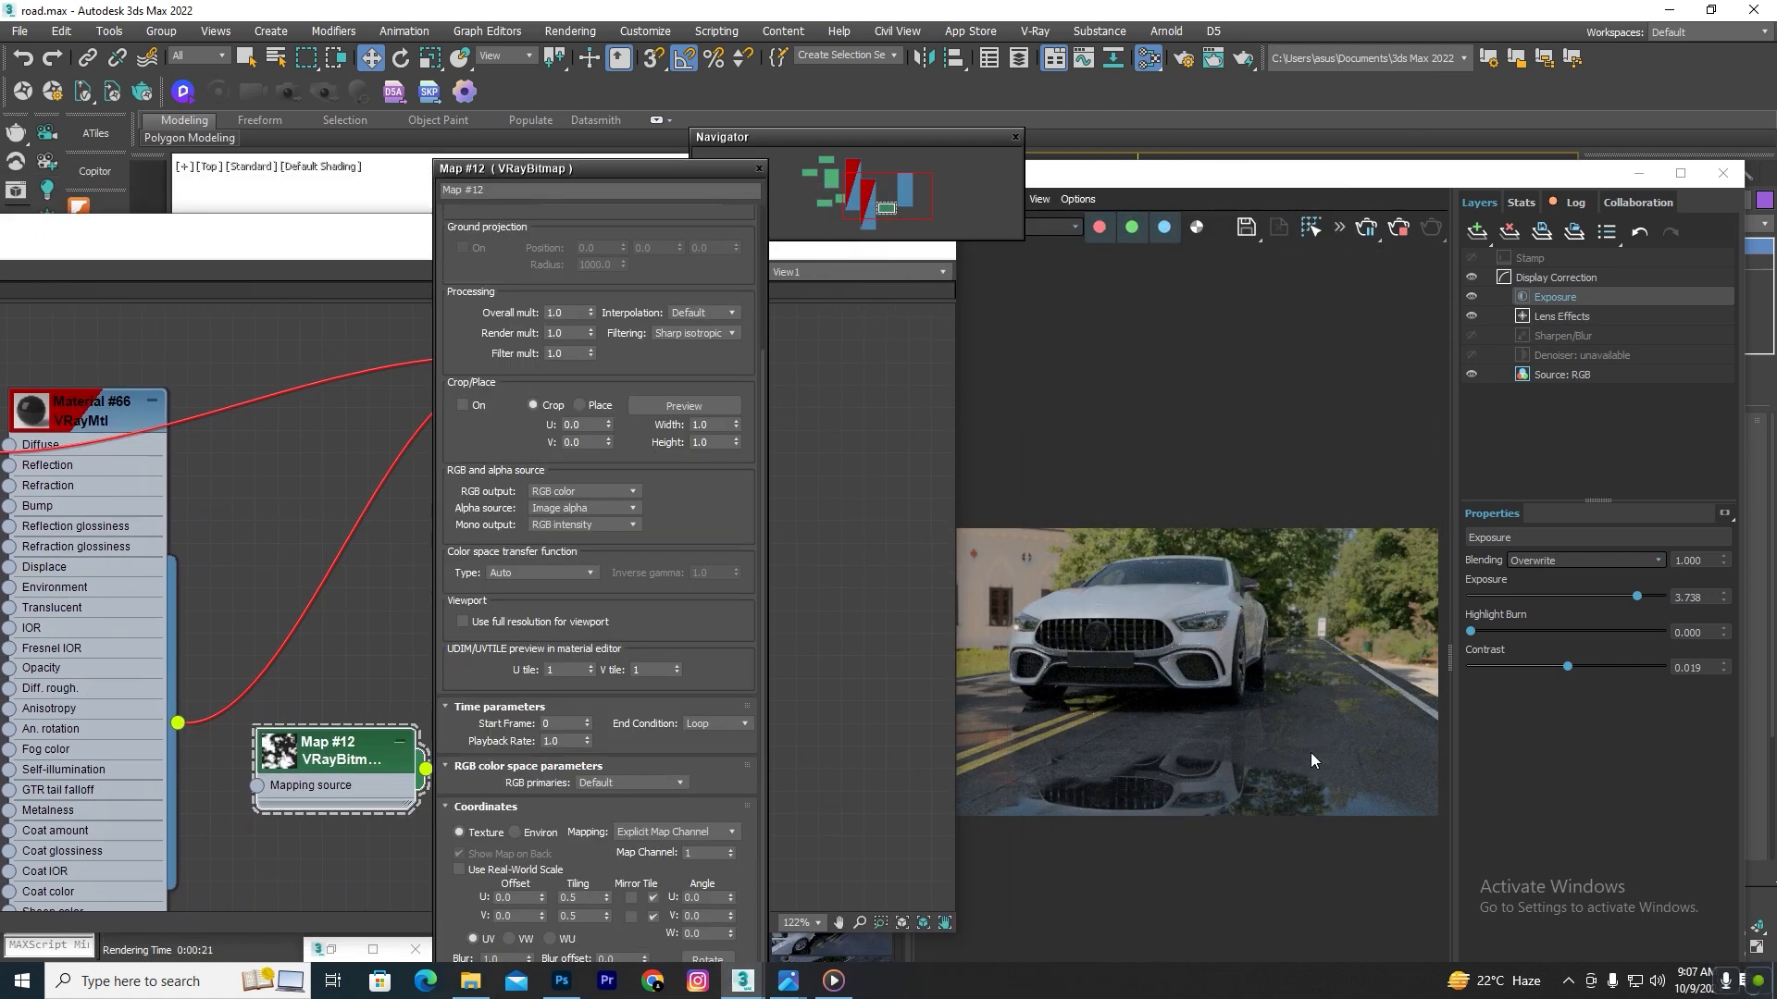
scroll(1295, 718, up, 2)
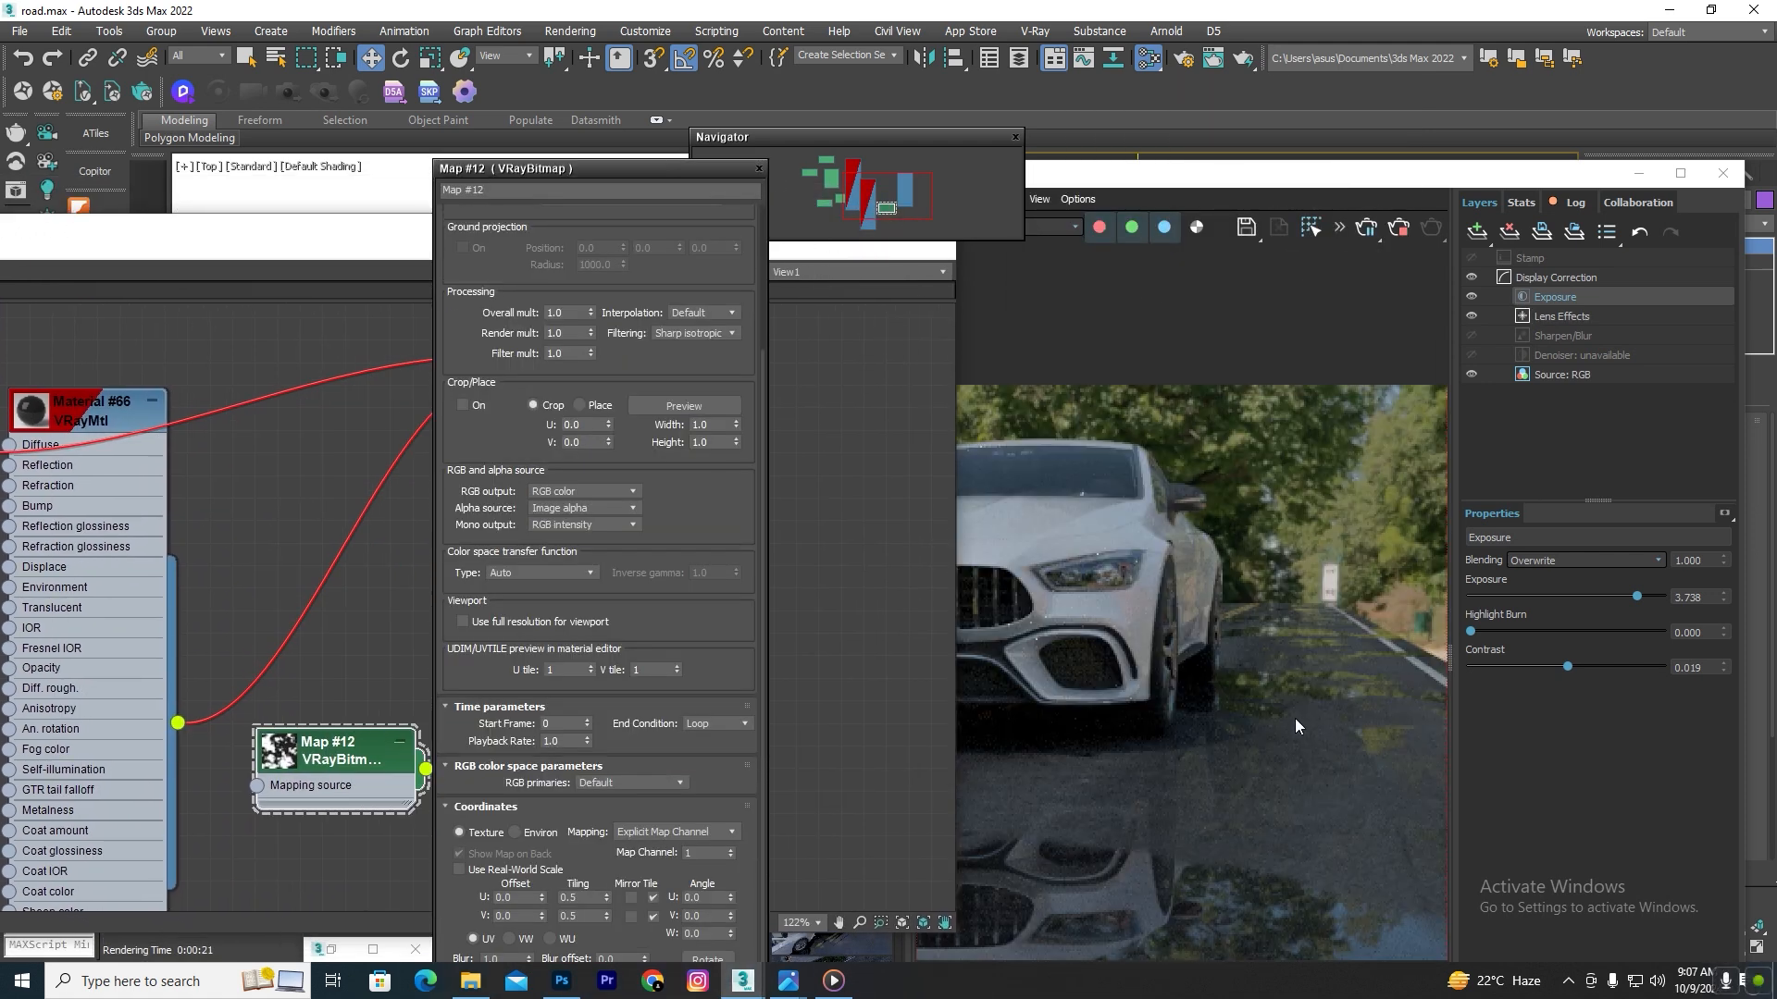
click(1680, 173)
scroll(1036, 407, up, 2)
scroll(1035, 407, down, 3)
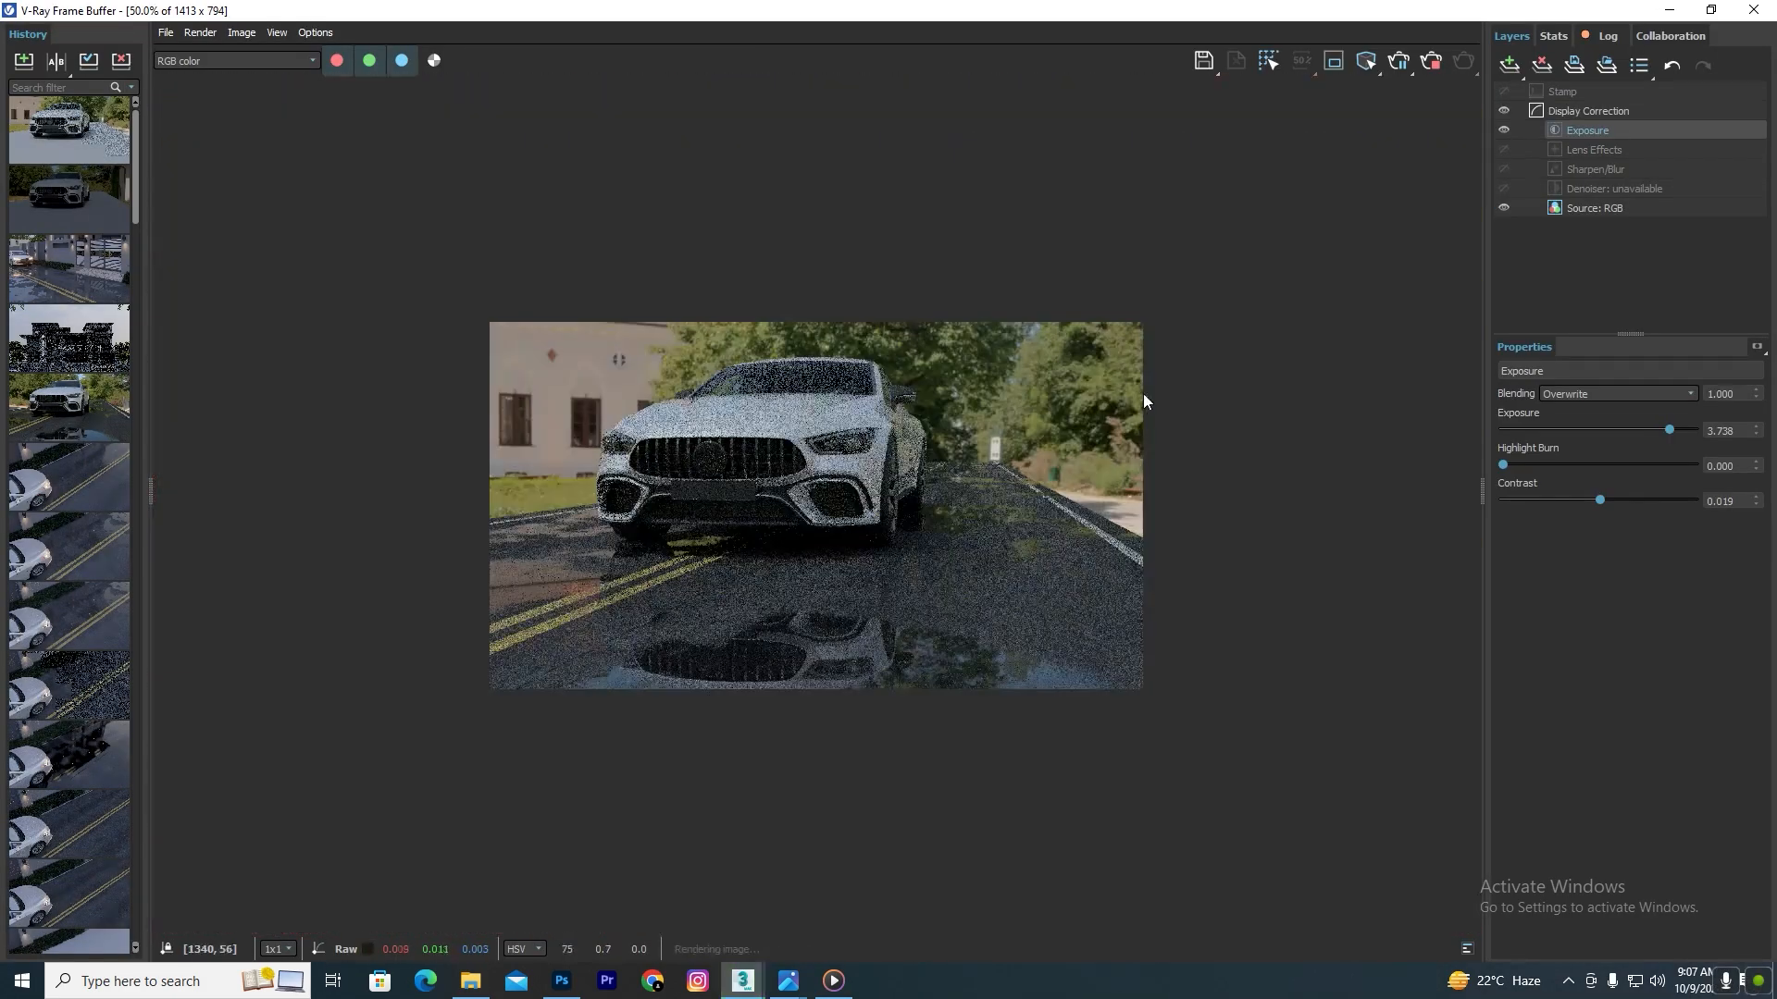
double_click(979, 531)
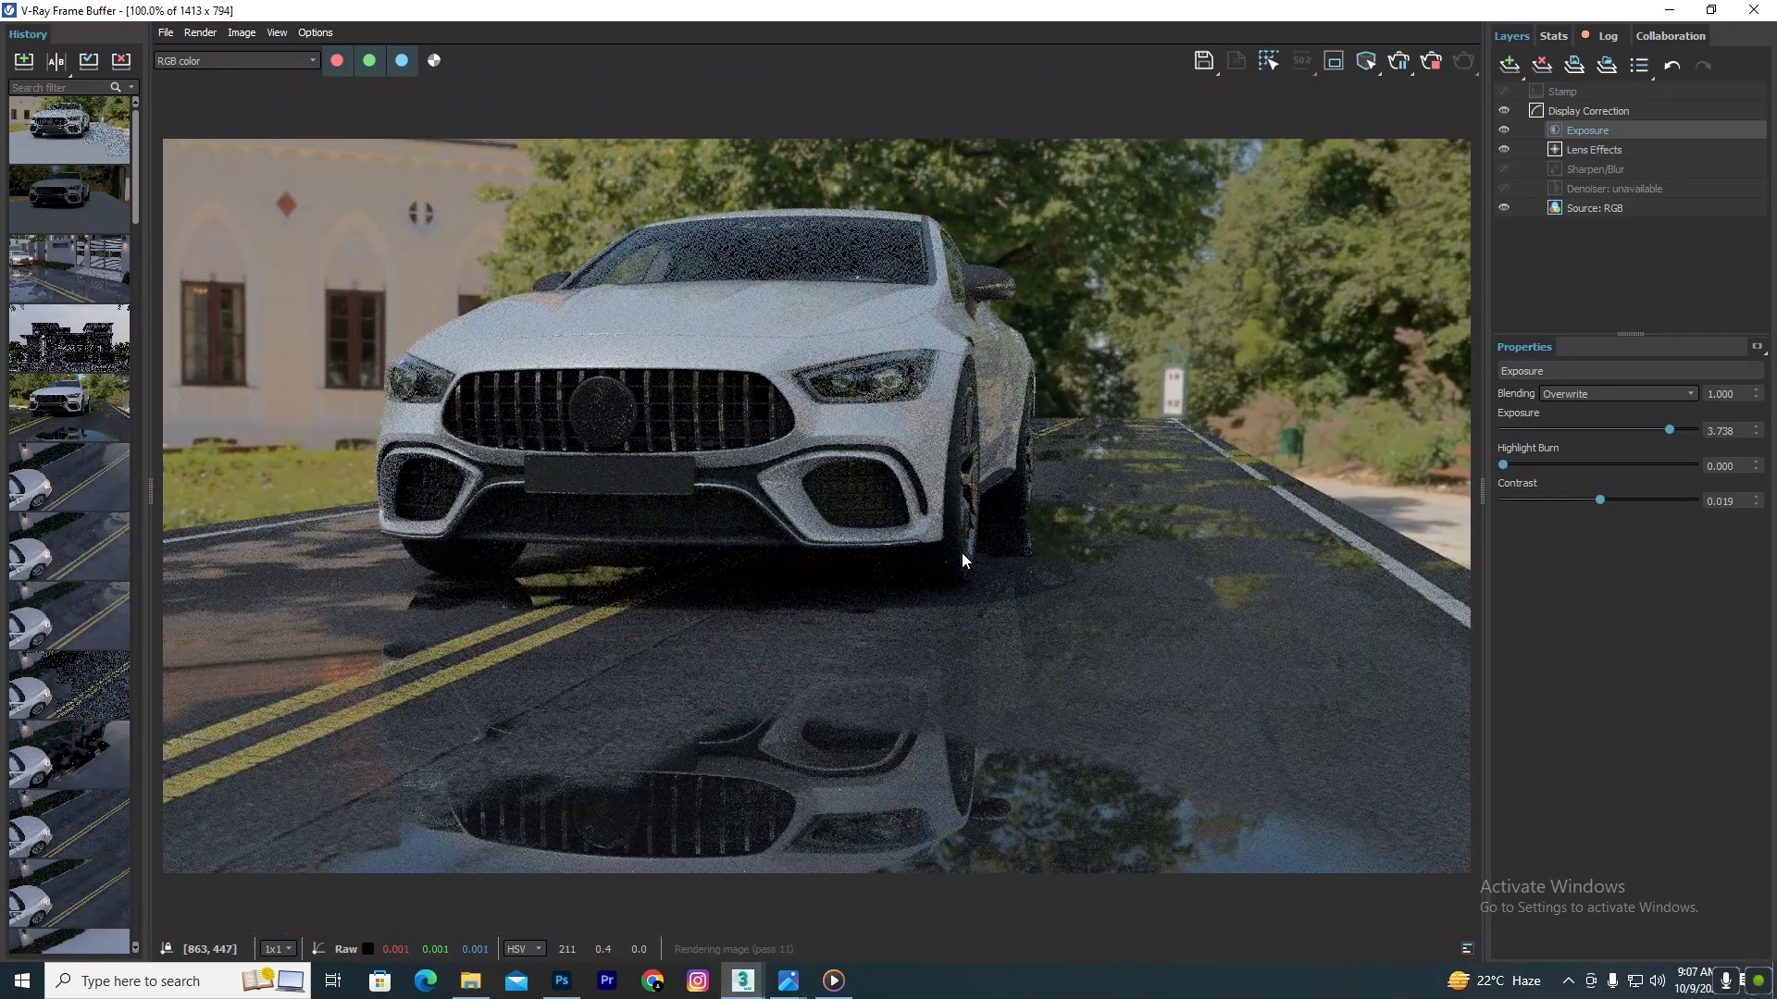
double_click(1280, 14)
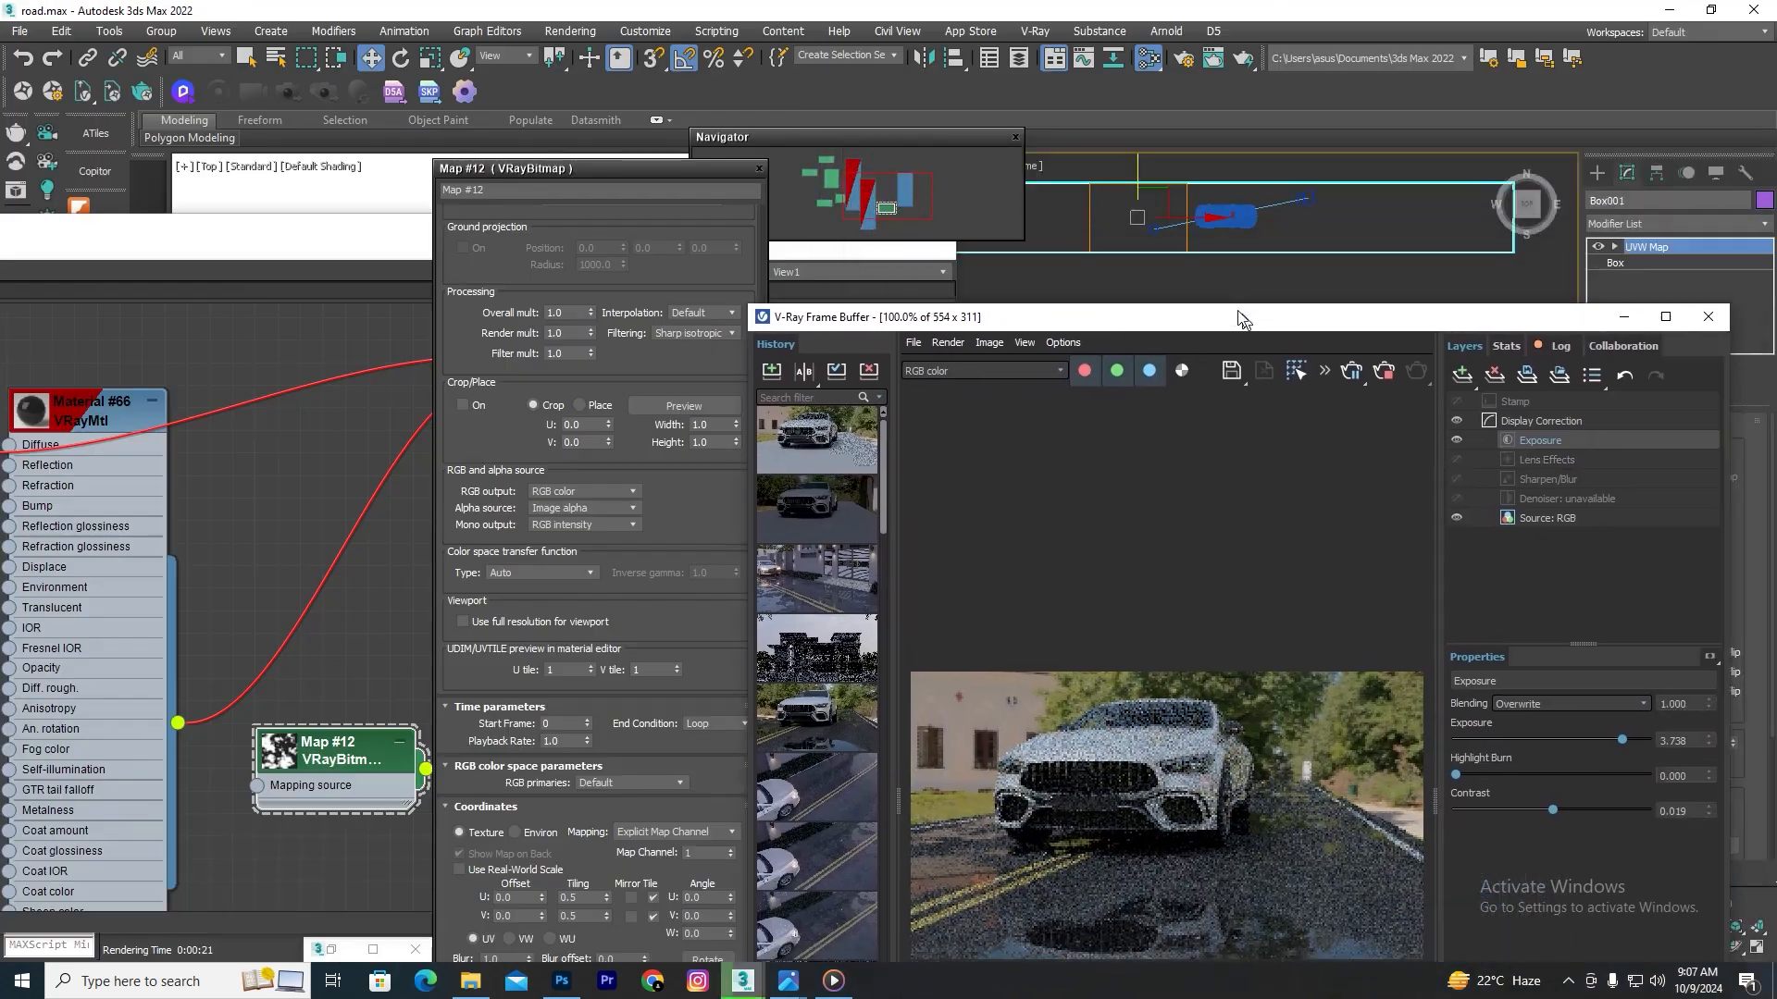
Step: Close the mask bitmap's parameters and switch from the Slate to the Compact Material Editor
click(611, 174)
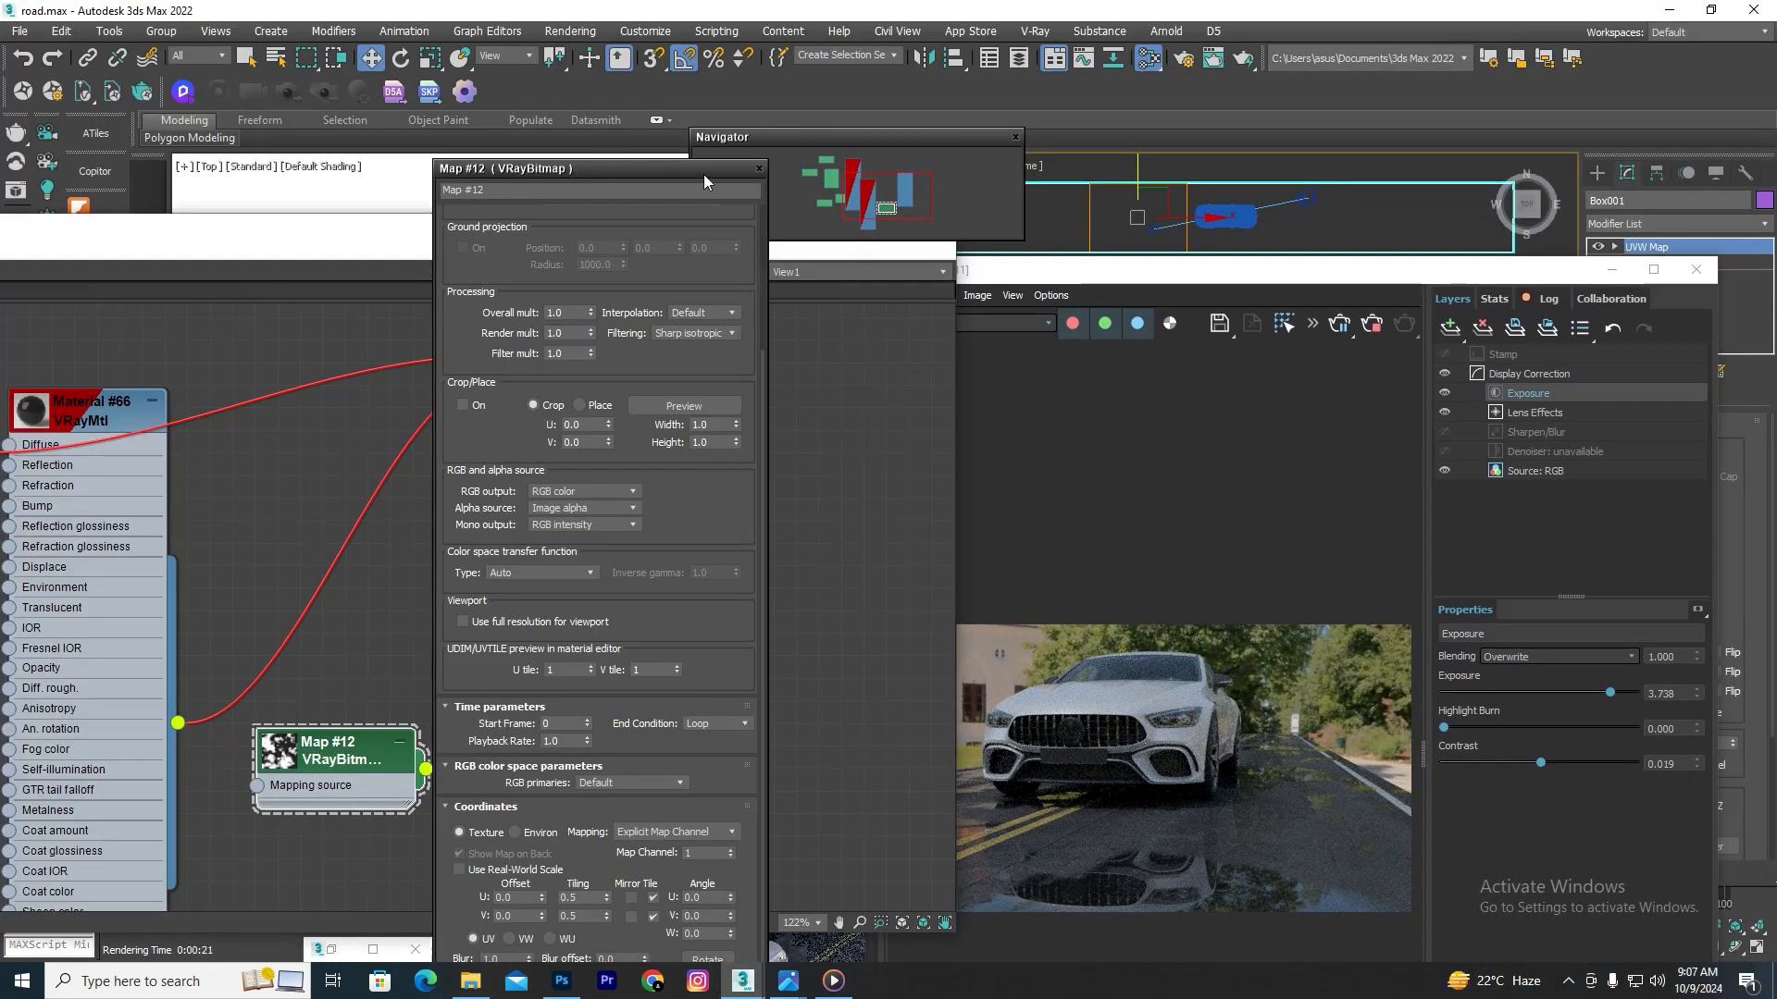
click(758, 170)
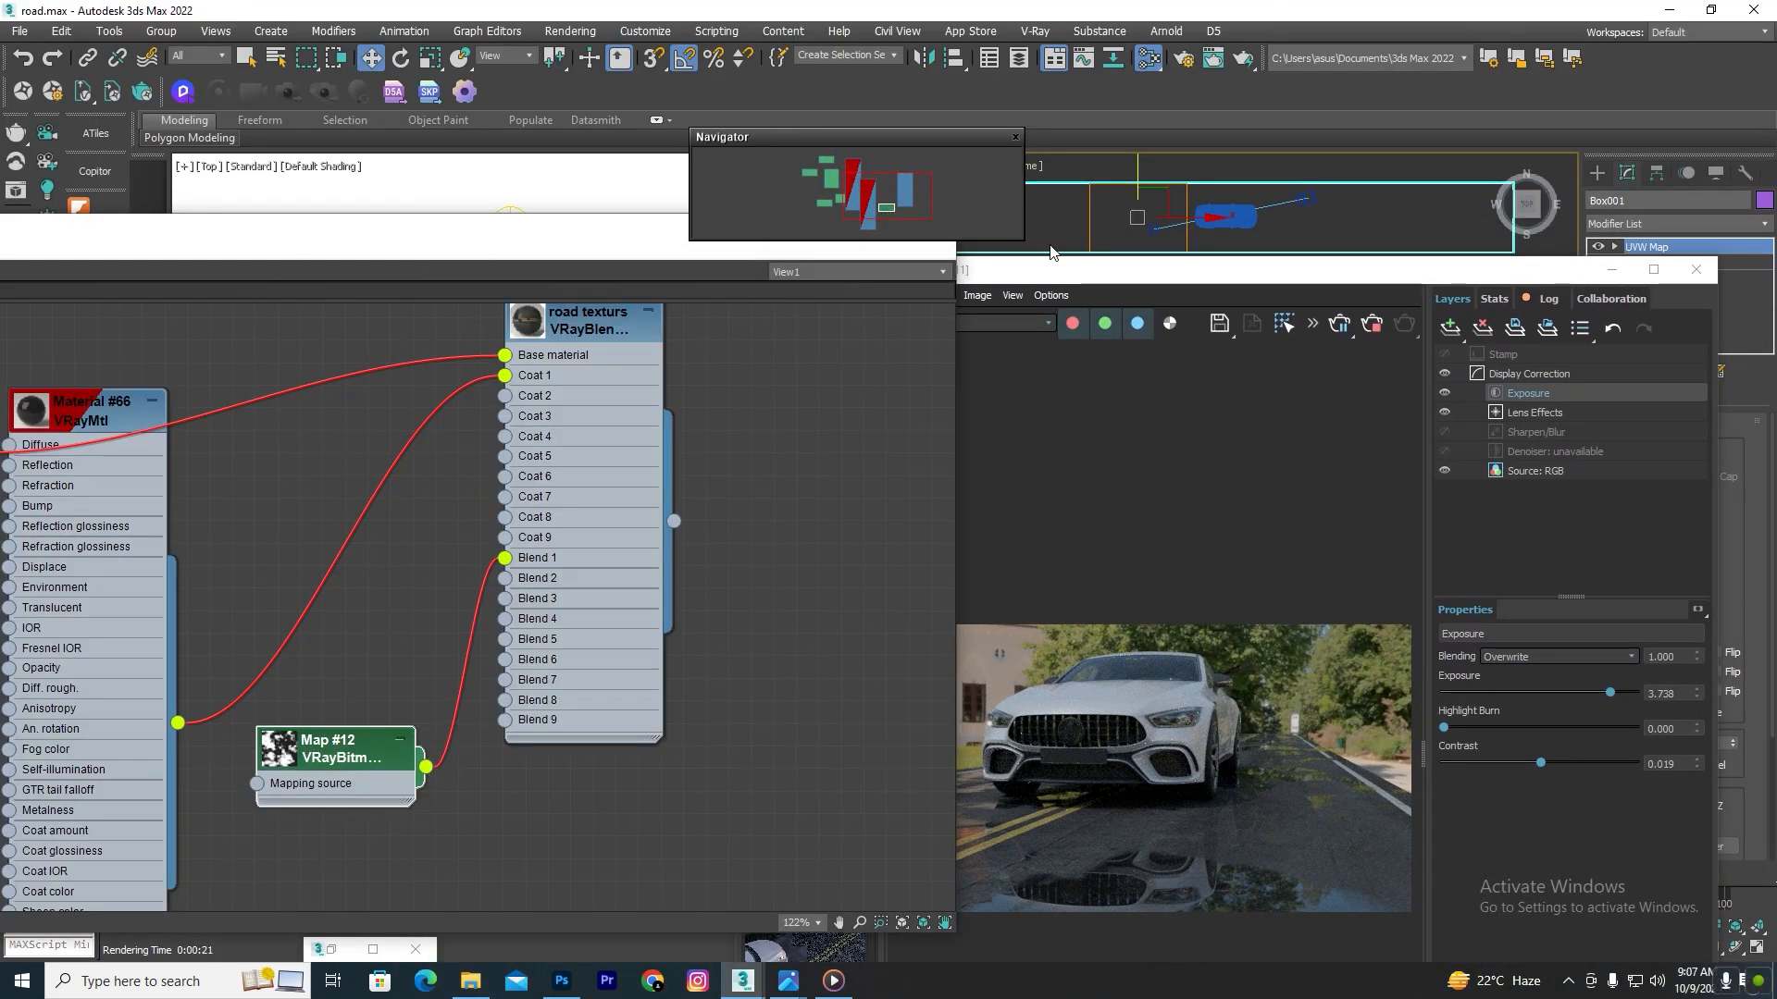
drag(519, 233, 1046, 182)
click(141, 198)
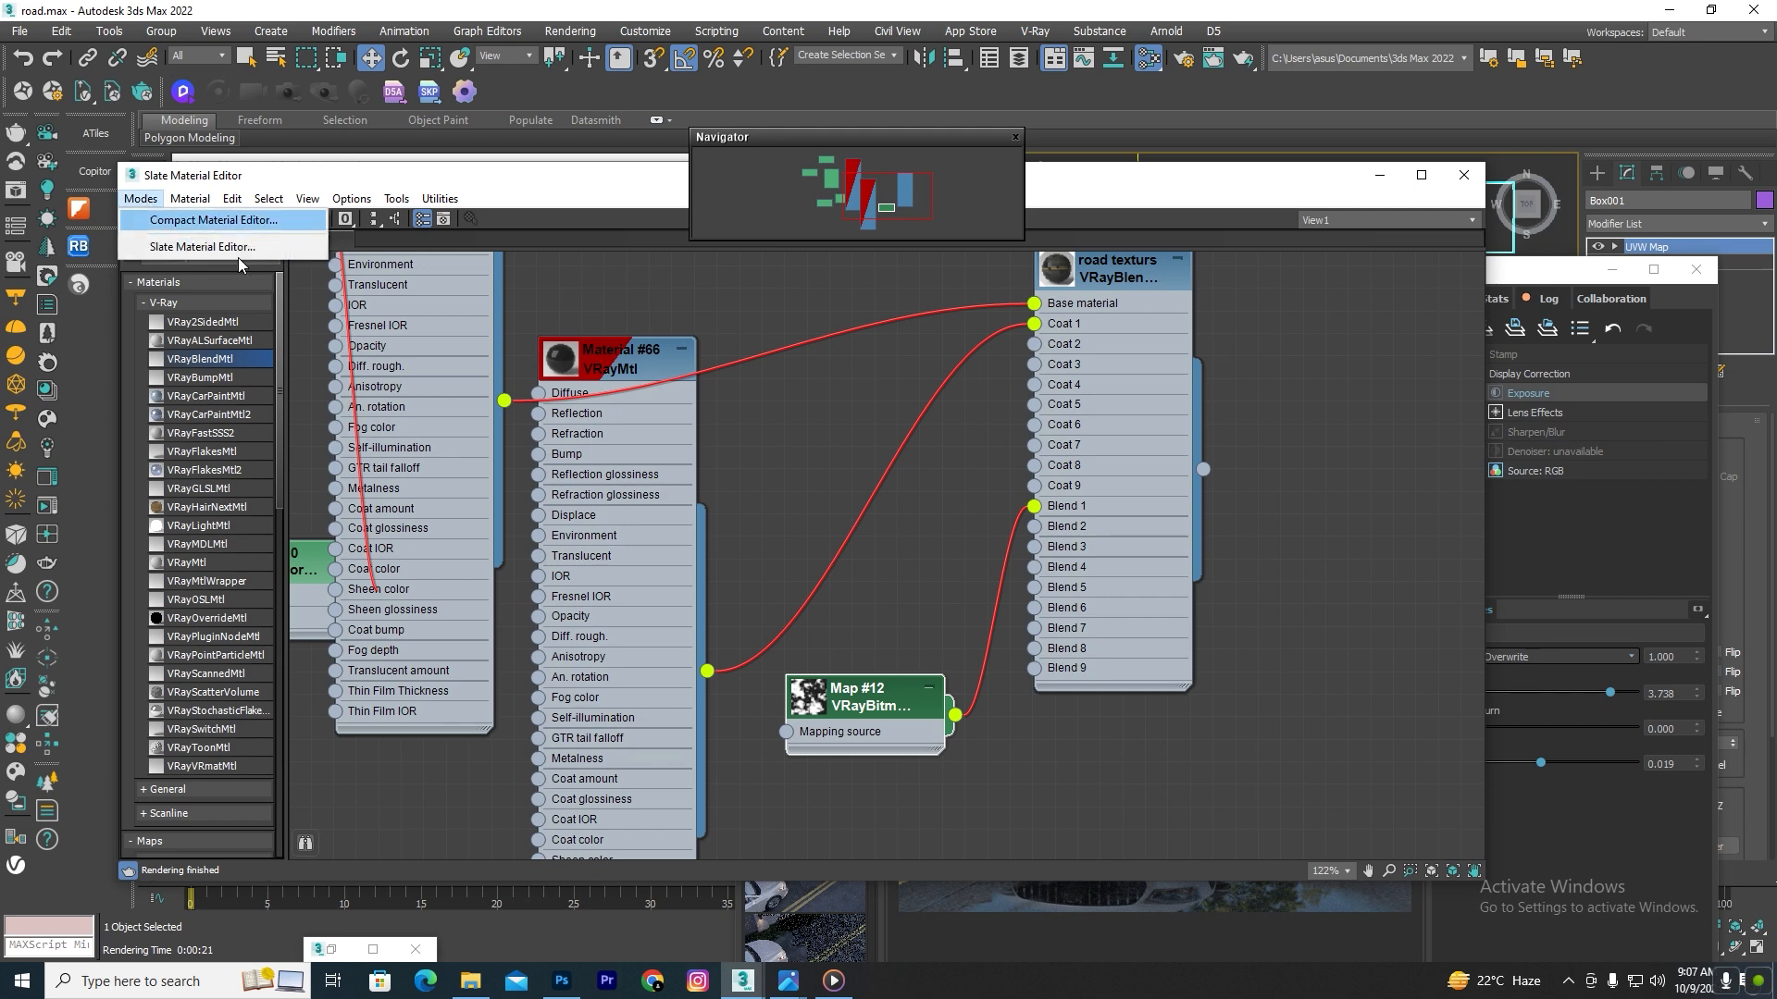
click(189, 219)
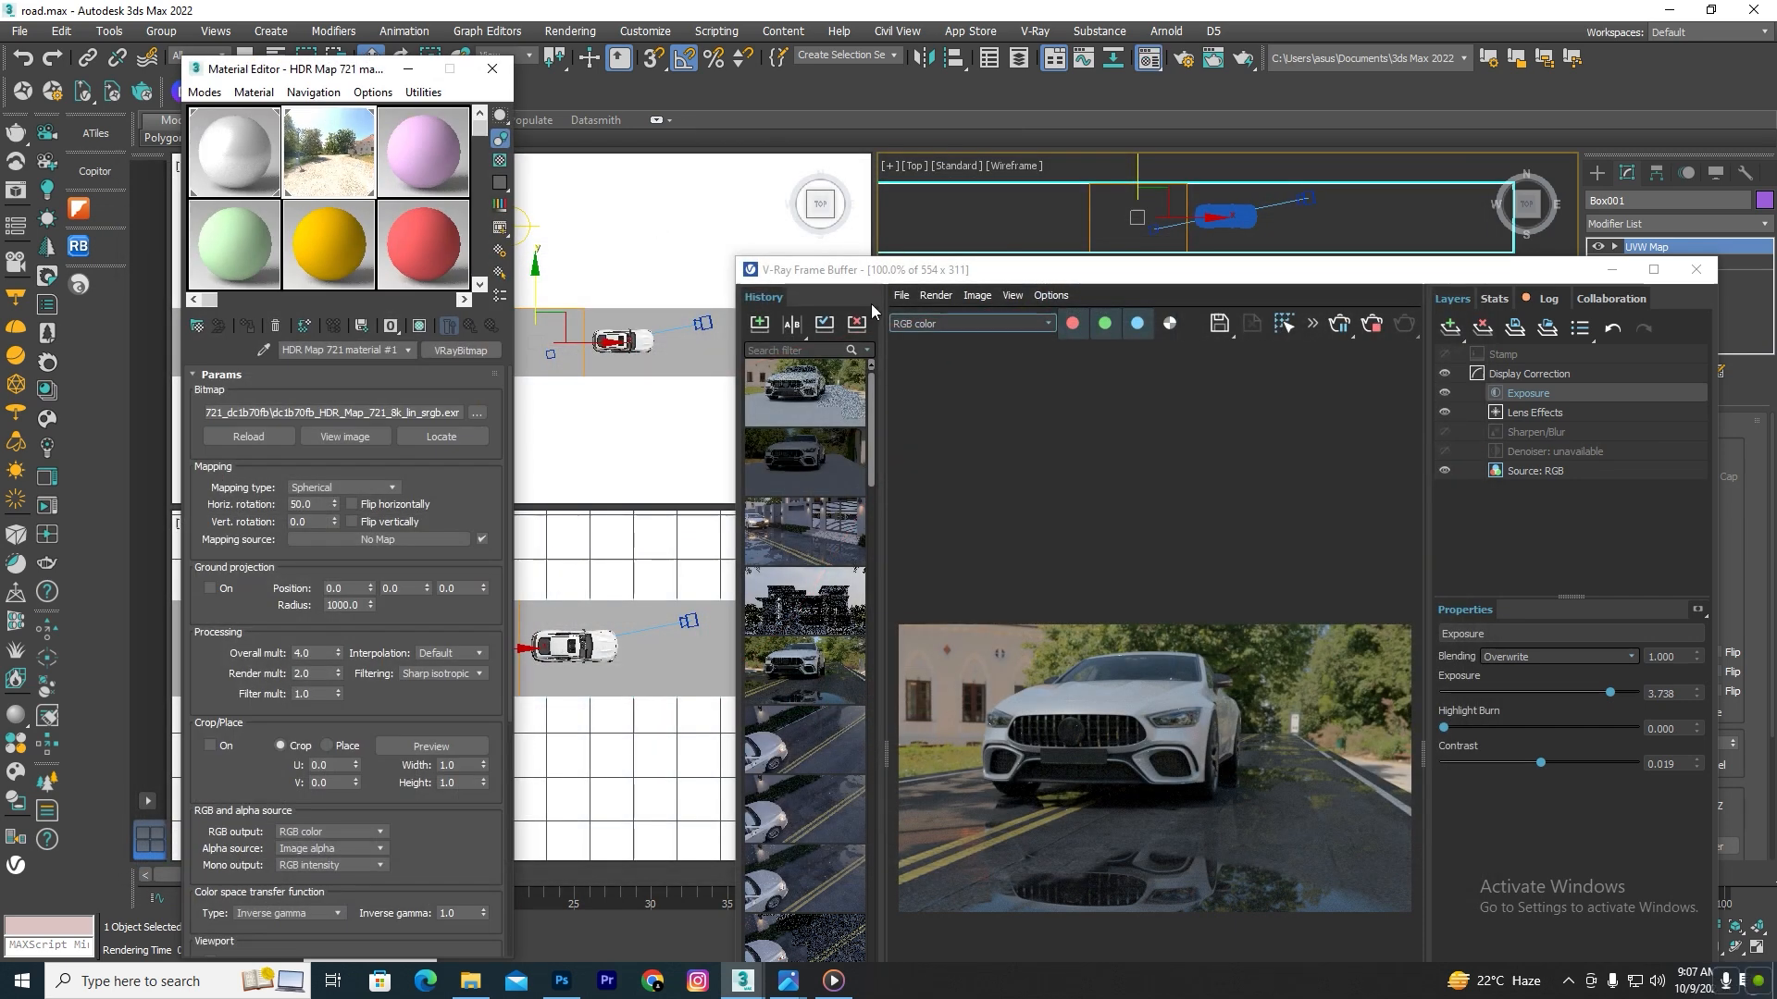
Step: Assign the green VRayMtl sample named wet road to the road box, replacing the scene material of the same name
click(246, 259)
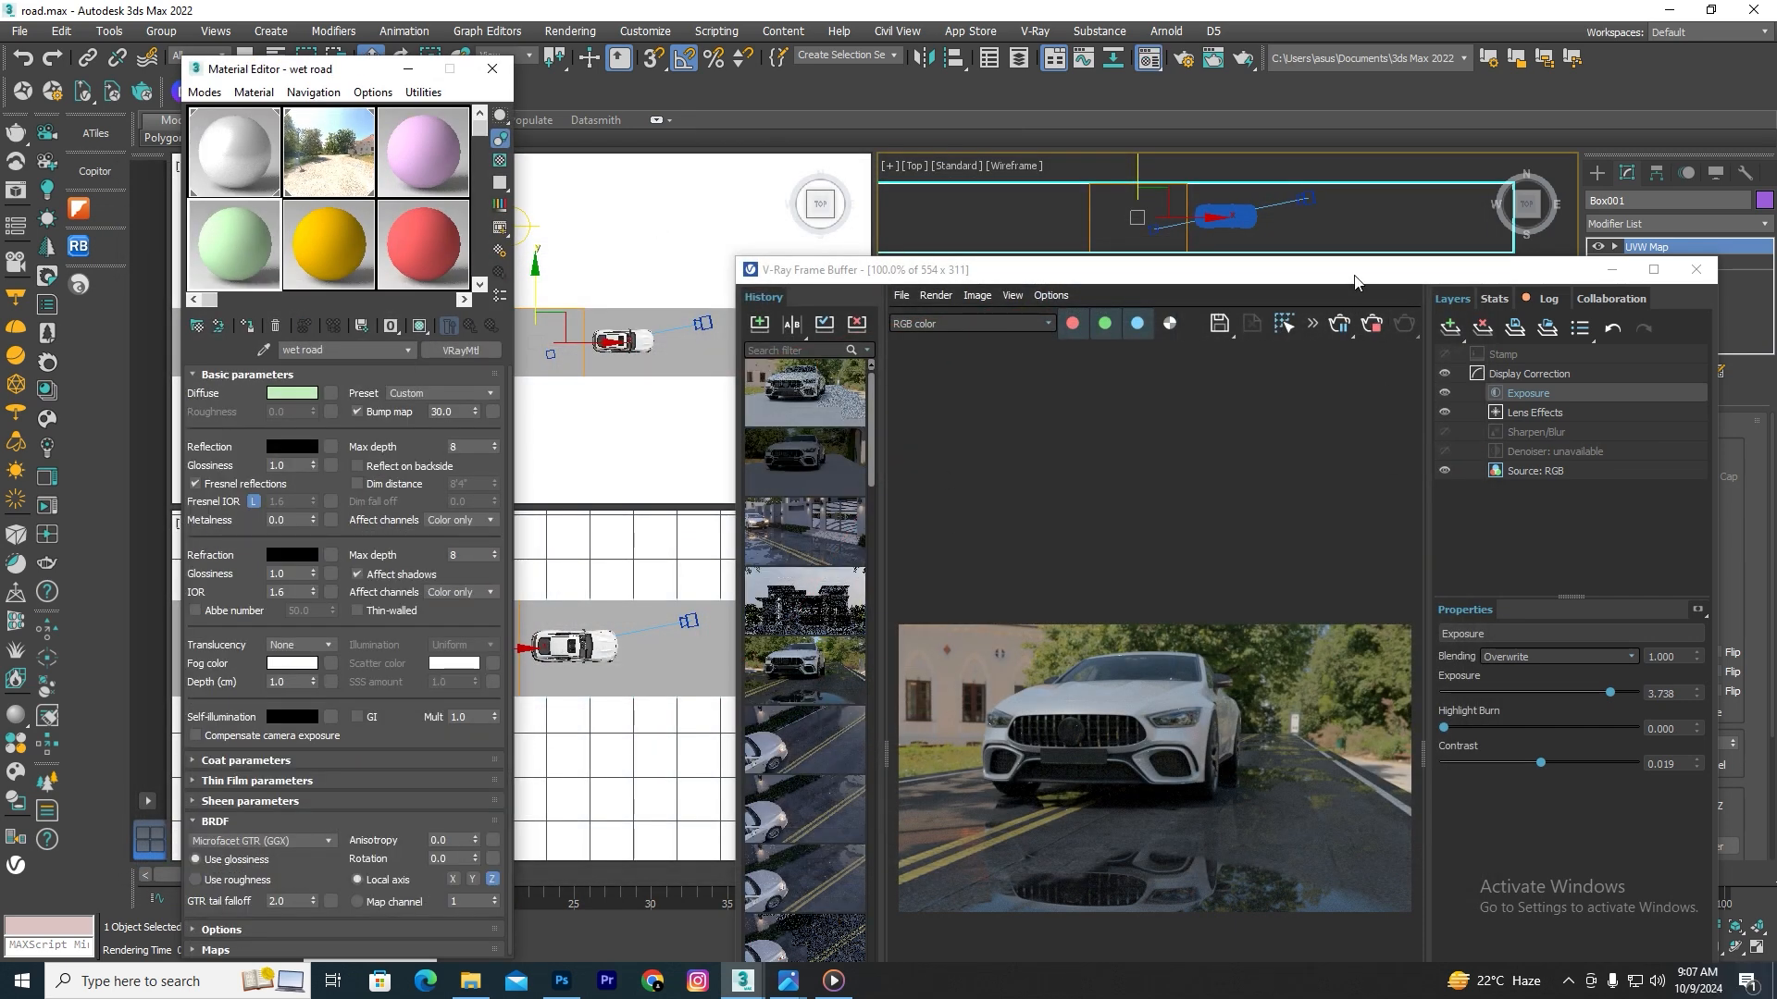
drag(1110, 270, 808, 404)
click(1488, 720)
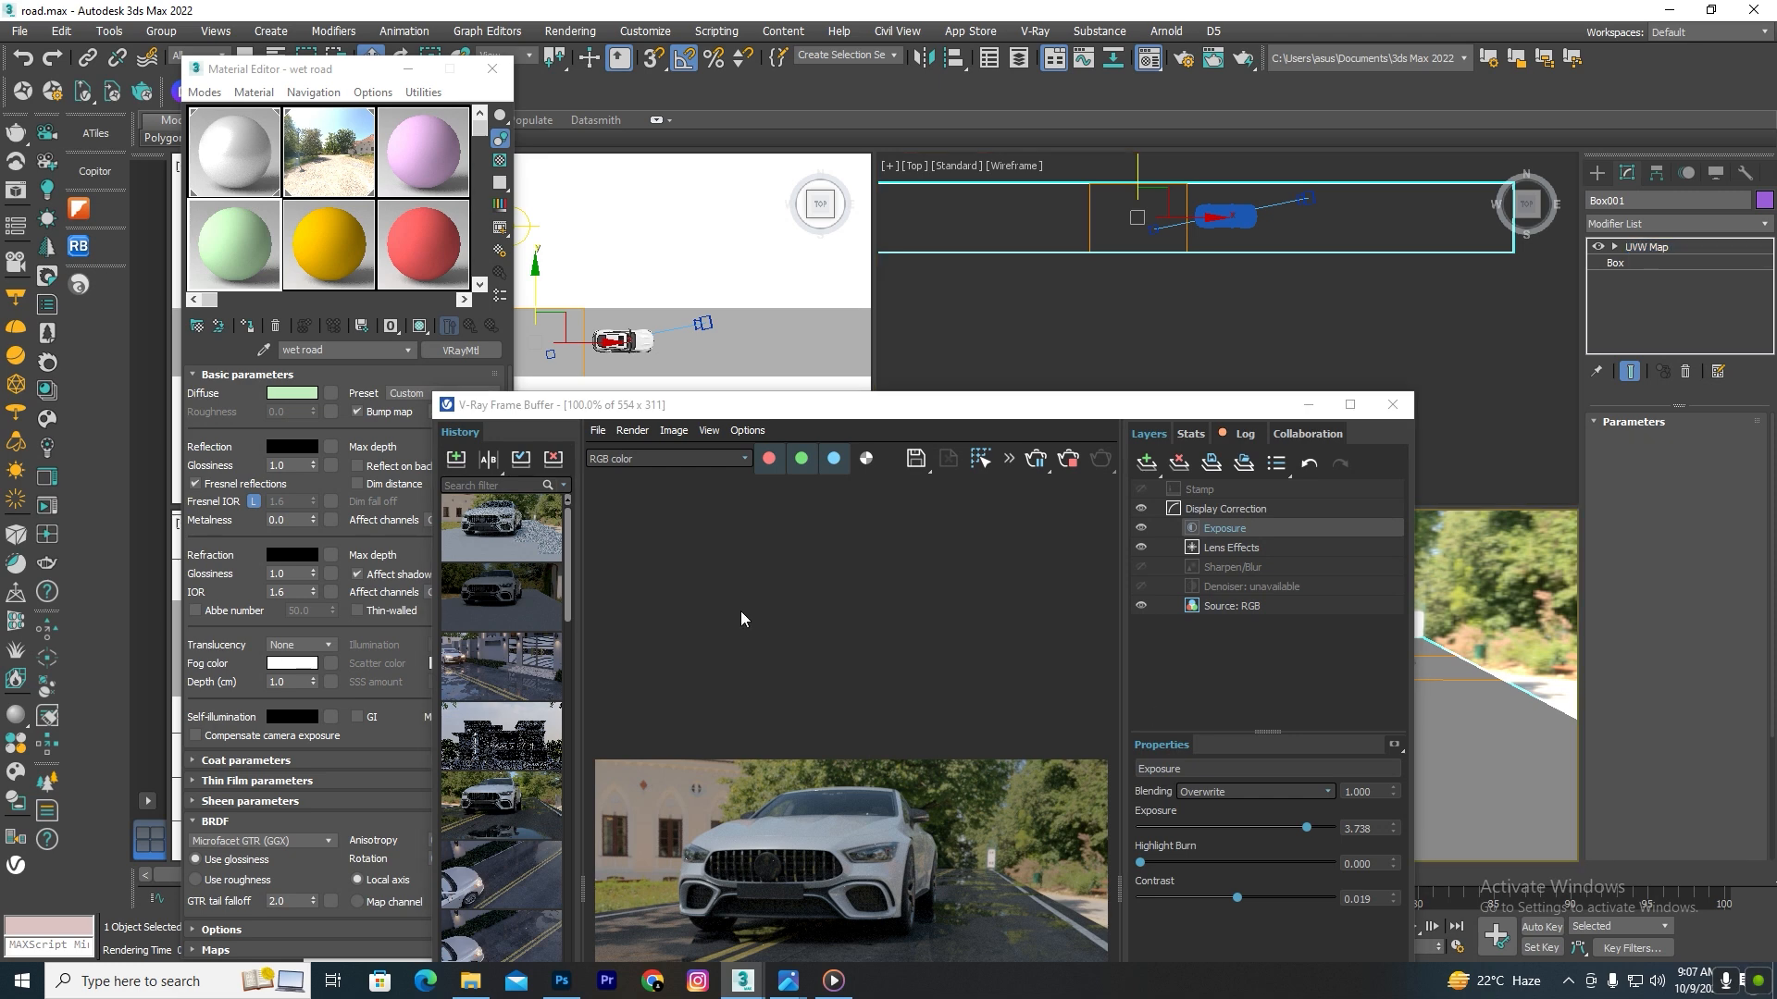
click(246, 327)
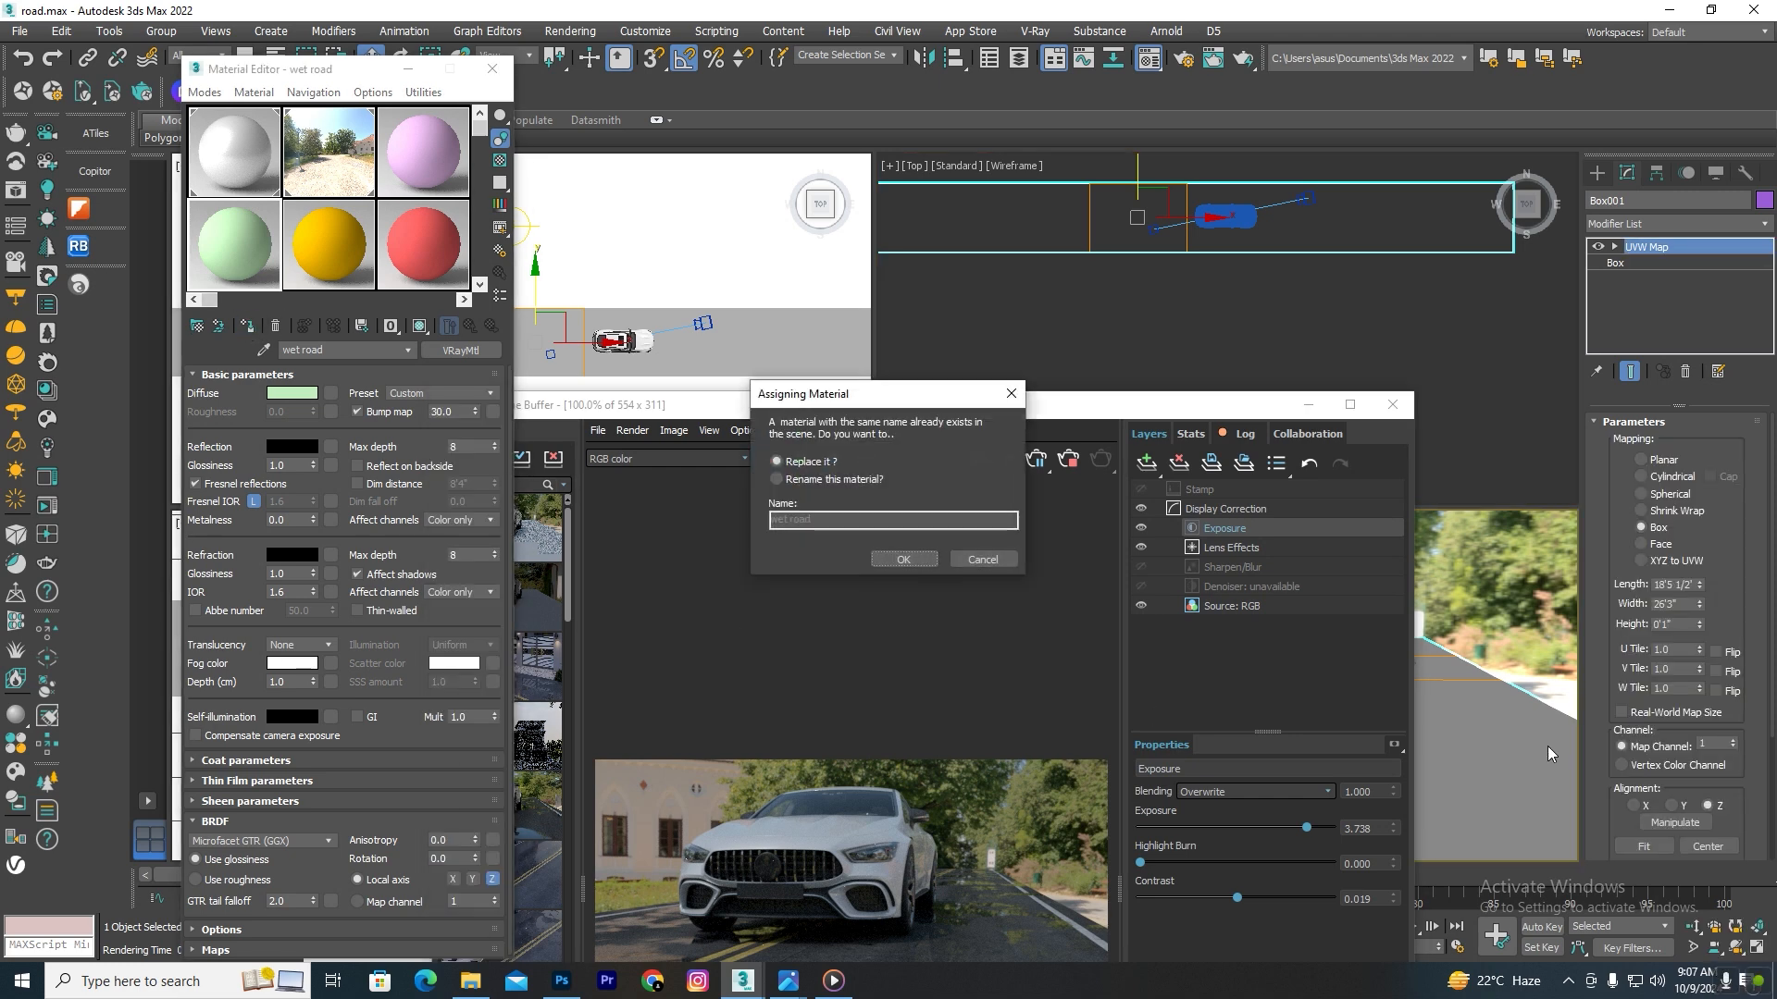
click(907, 563)
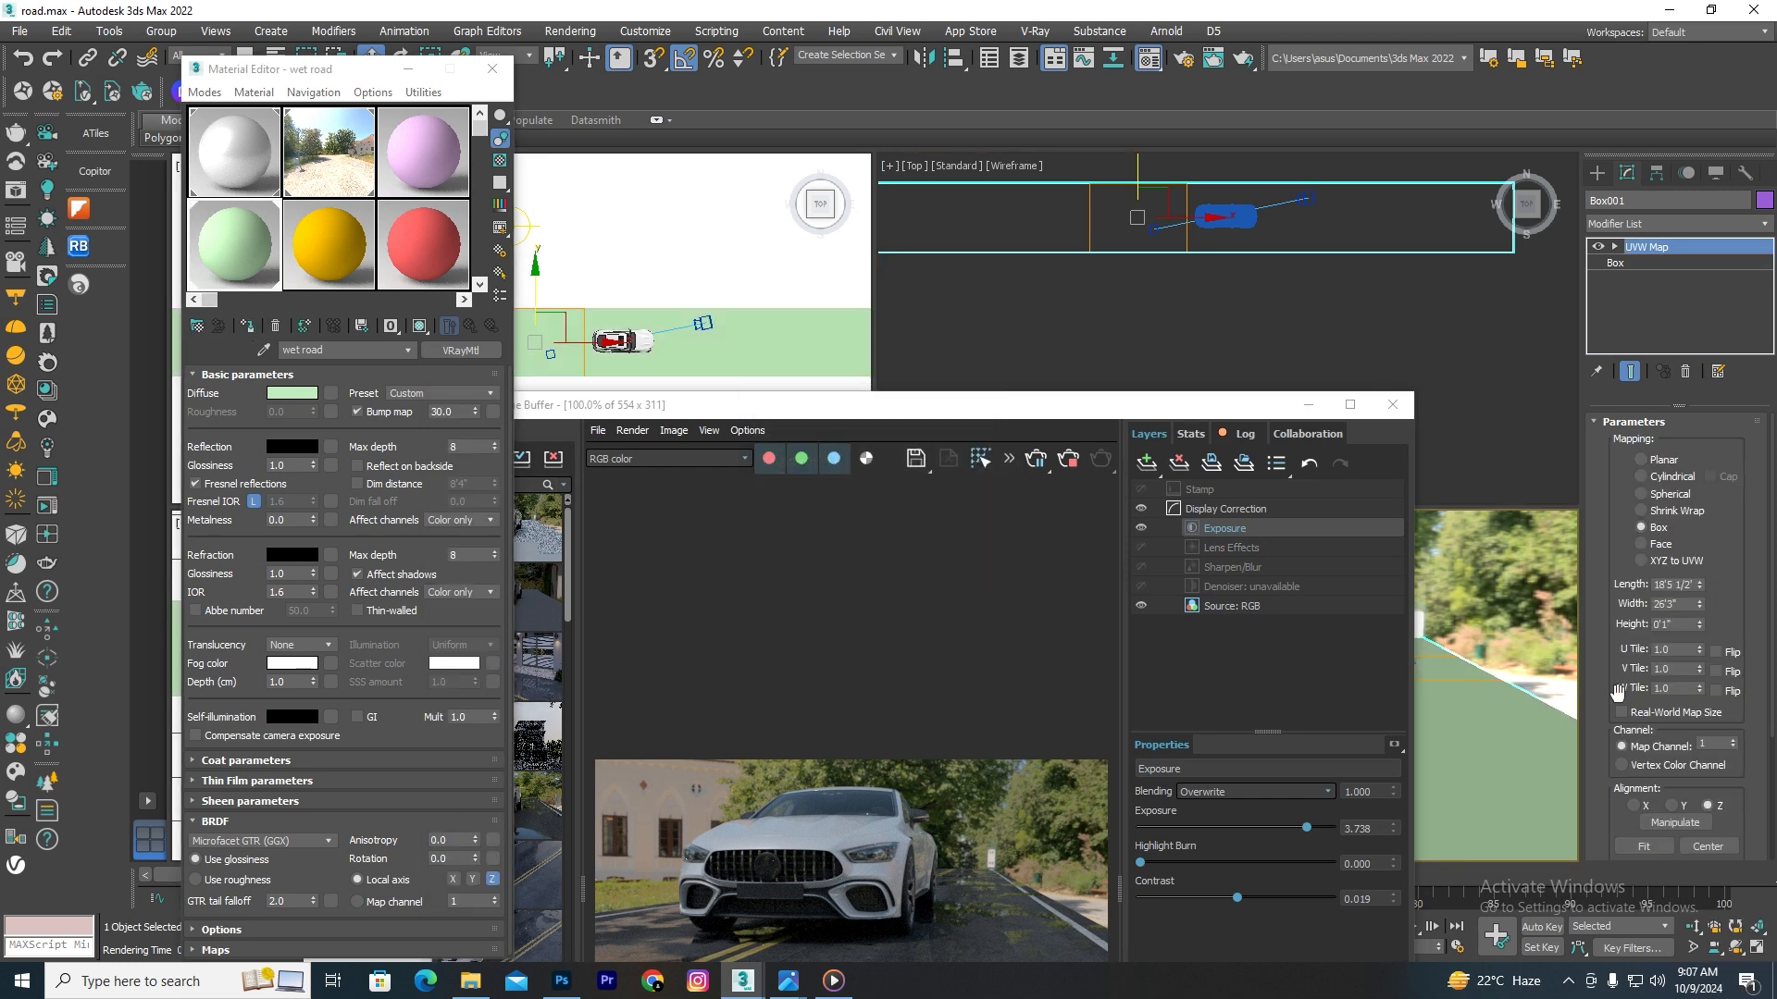
Step: Load 175_Highway road PBR texture-seamless from the D: drive's Road Pbr texturs folder as a VRayBitmap in the wet road material's diffuse slot
click(330, 393)
click(744, 278)
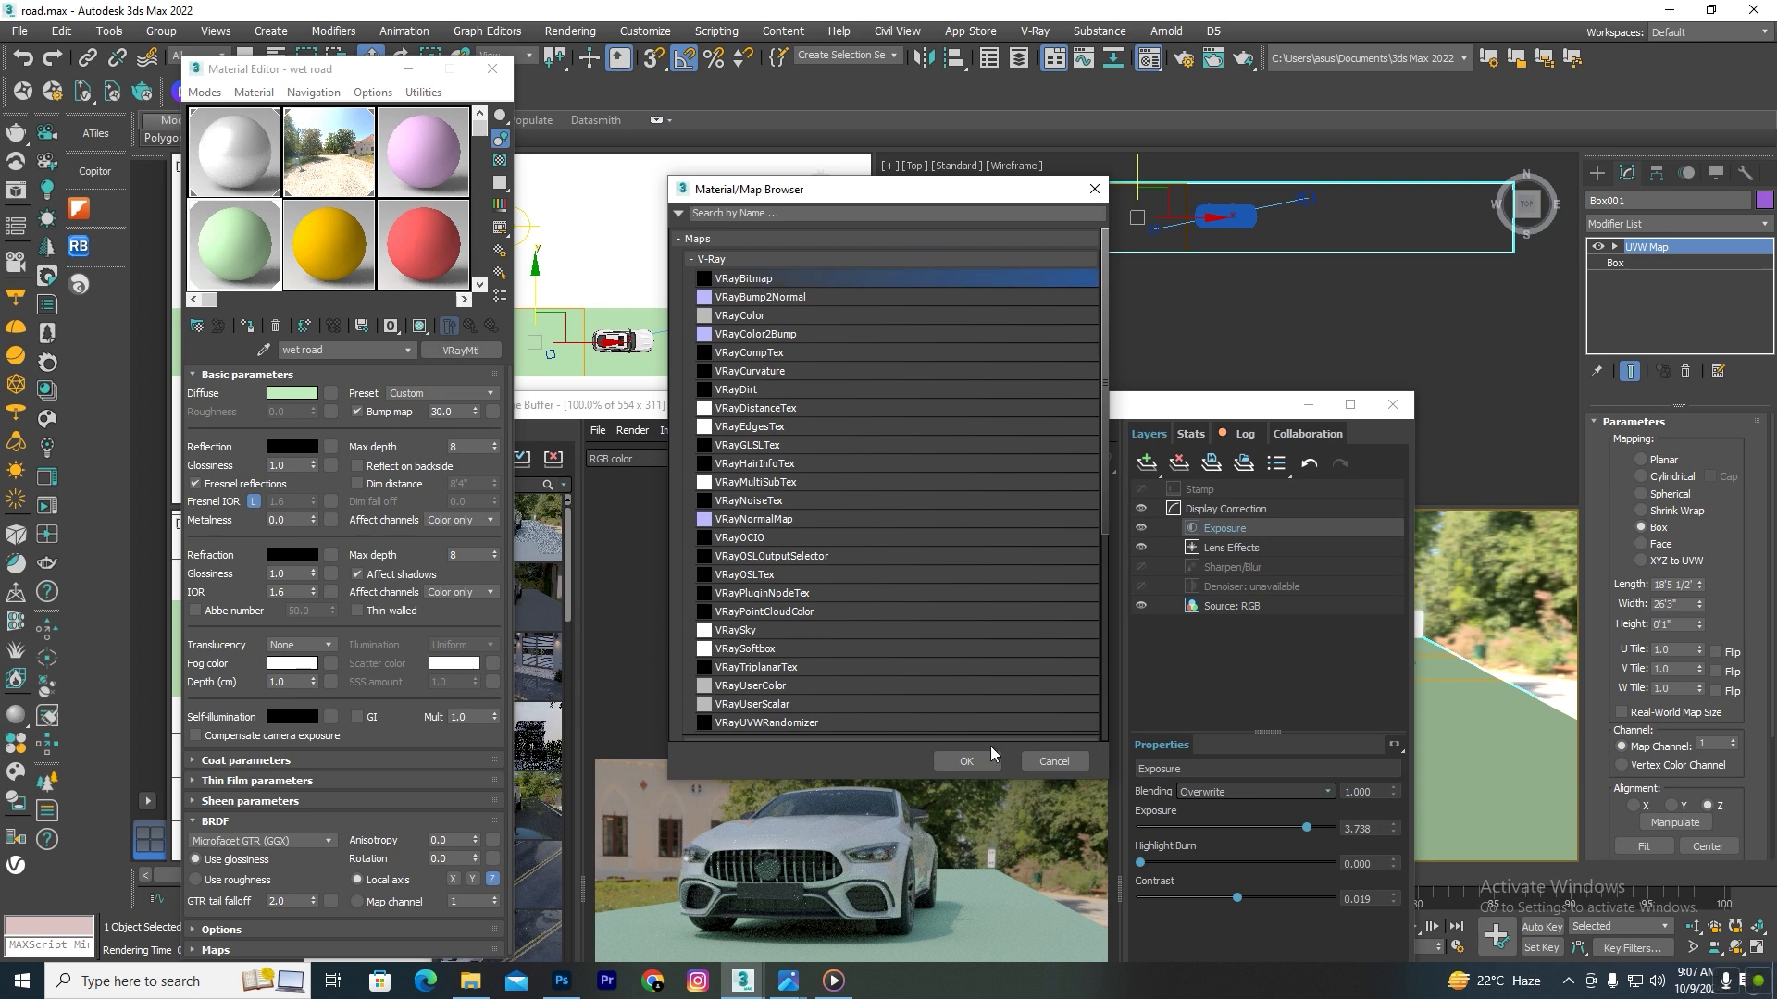
click(965, 761)
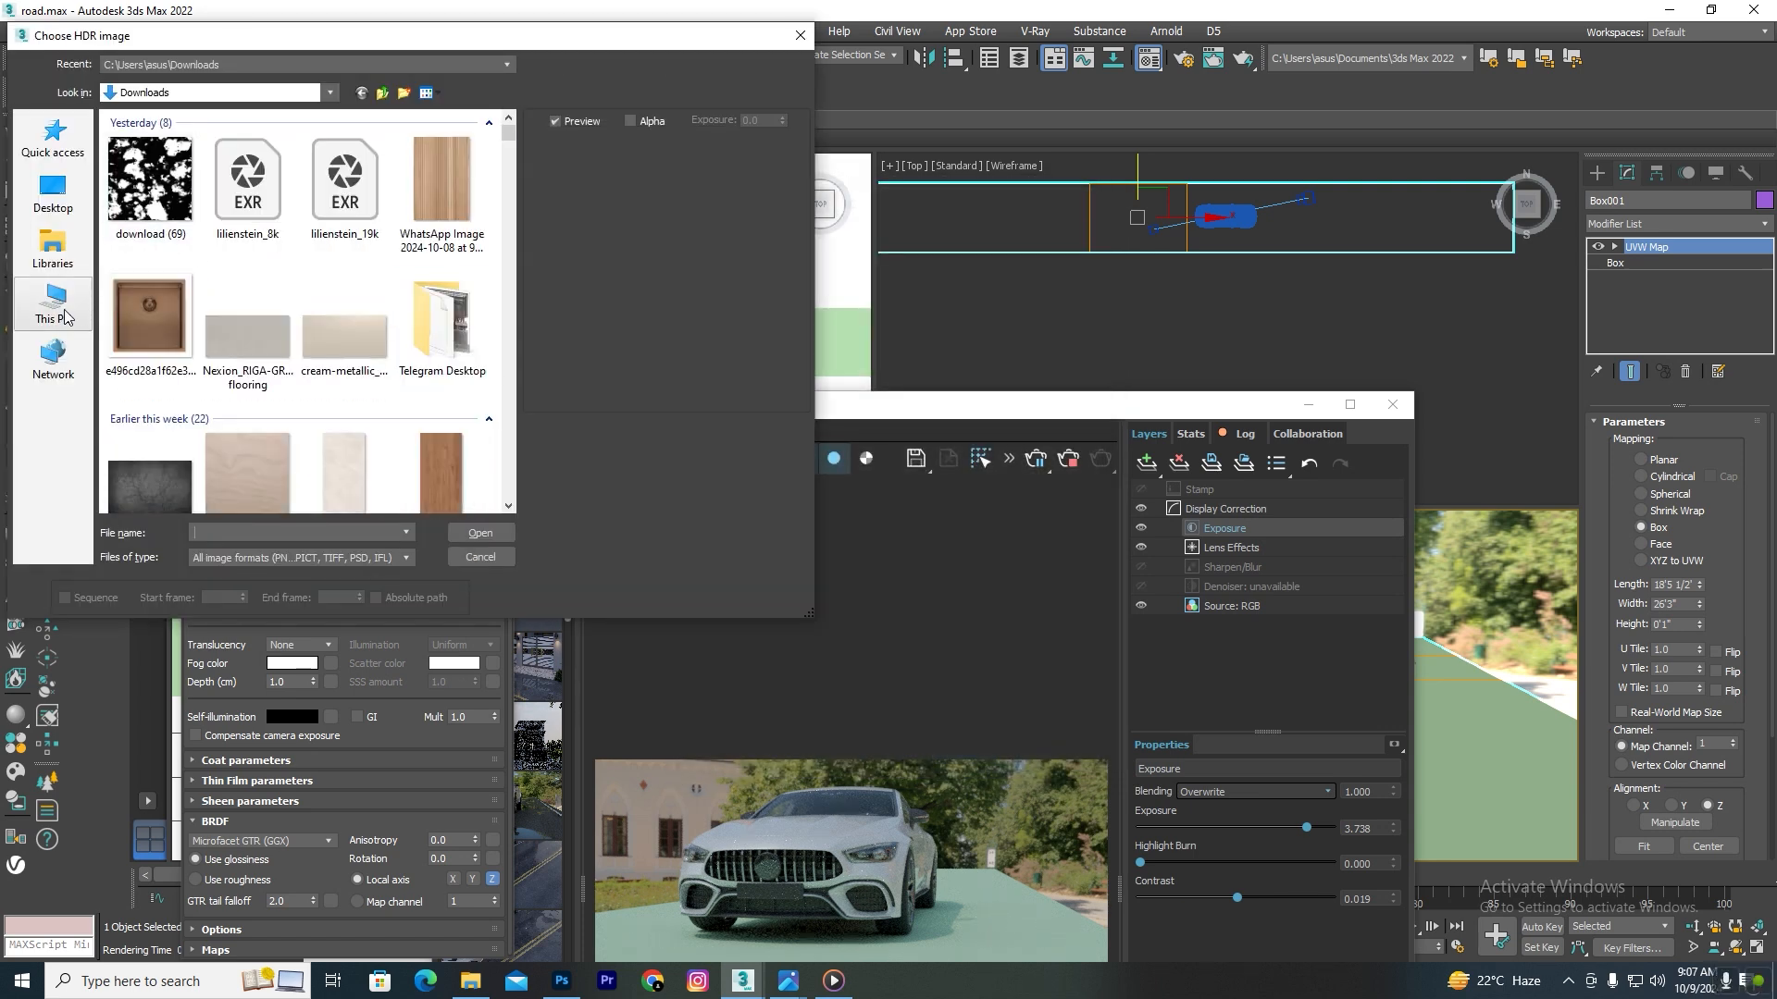
click(54, 304)
scroll(379, 343, down, 2)
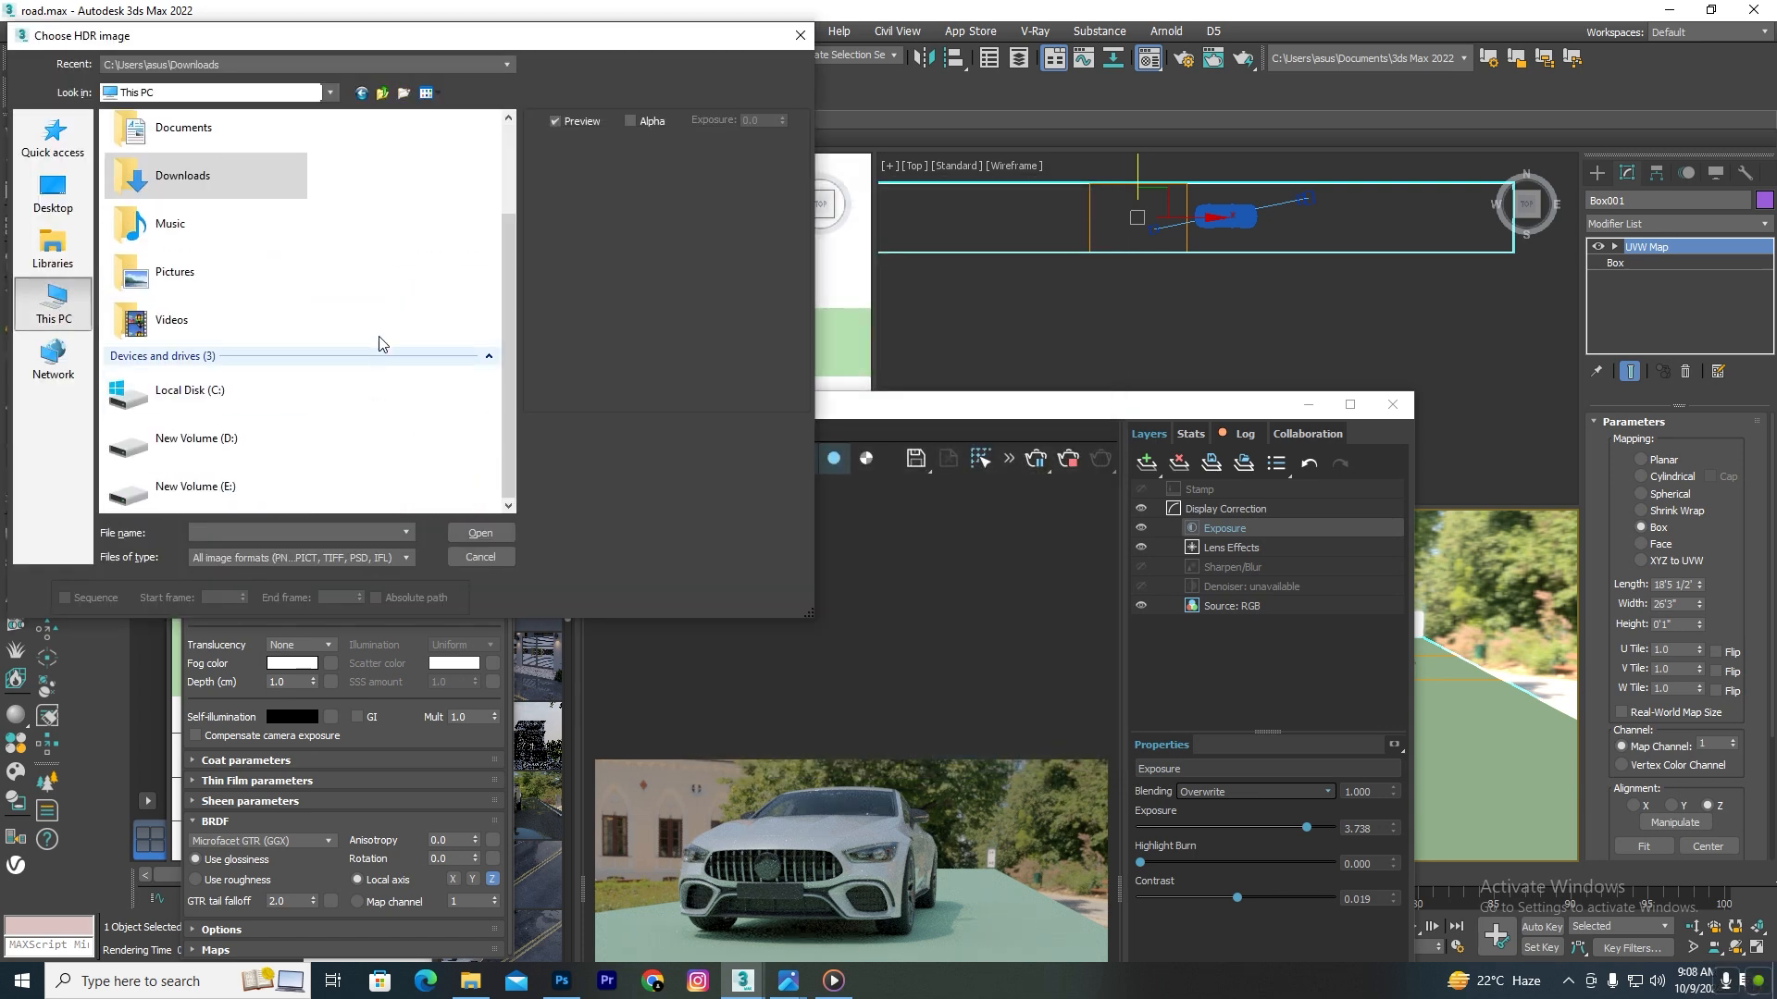
double_click(211, 444)
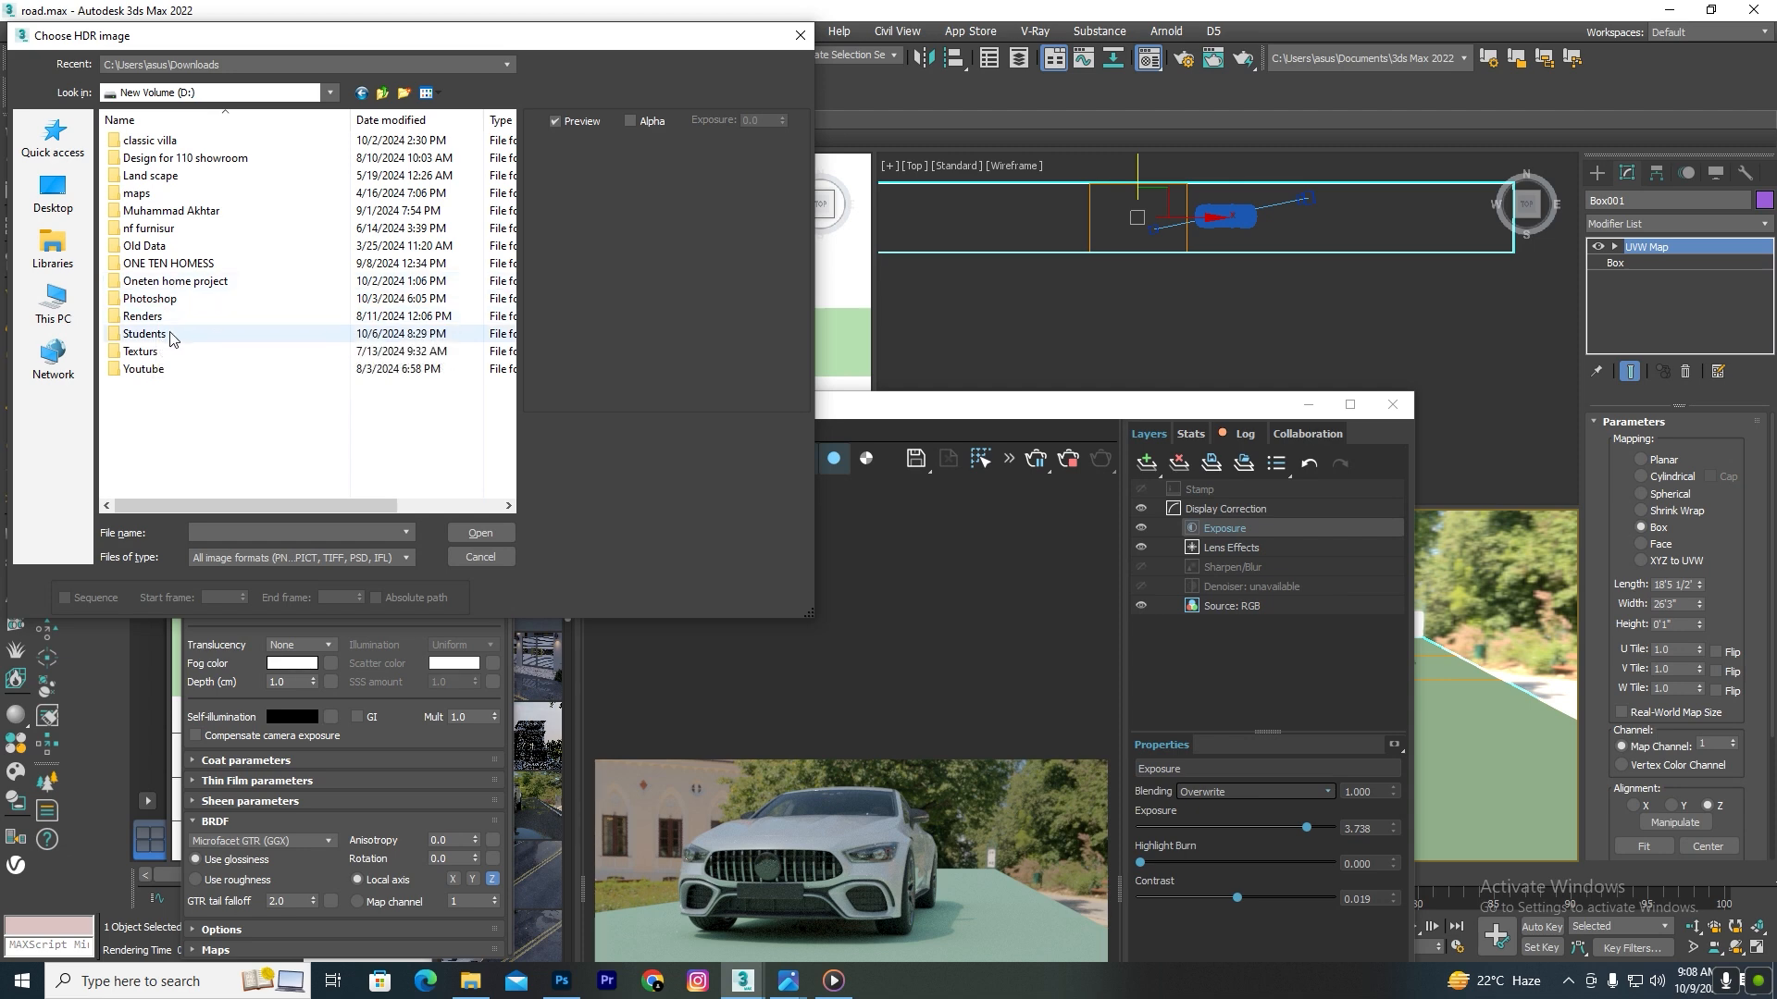
double_click(140, 352)
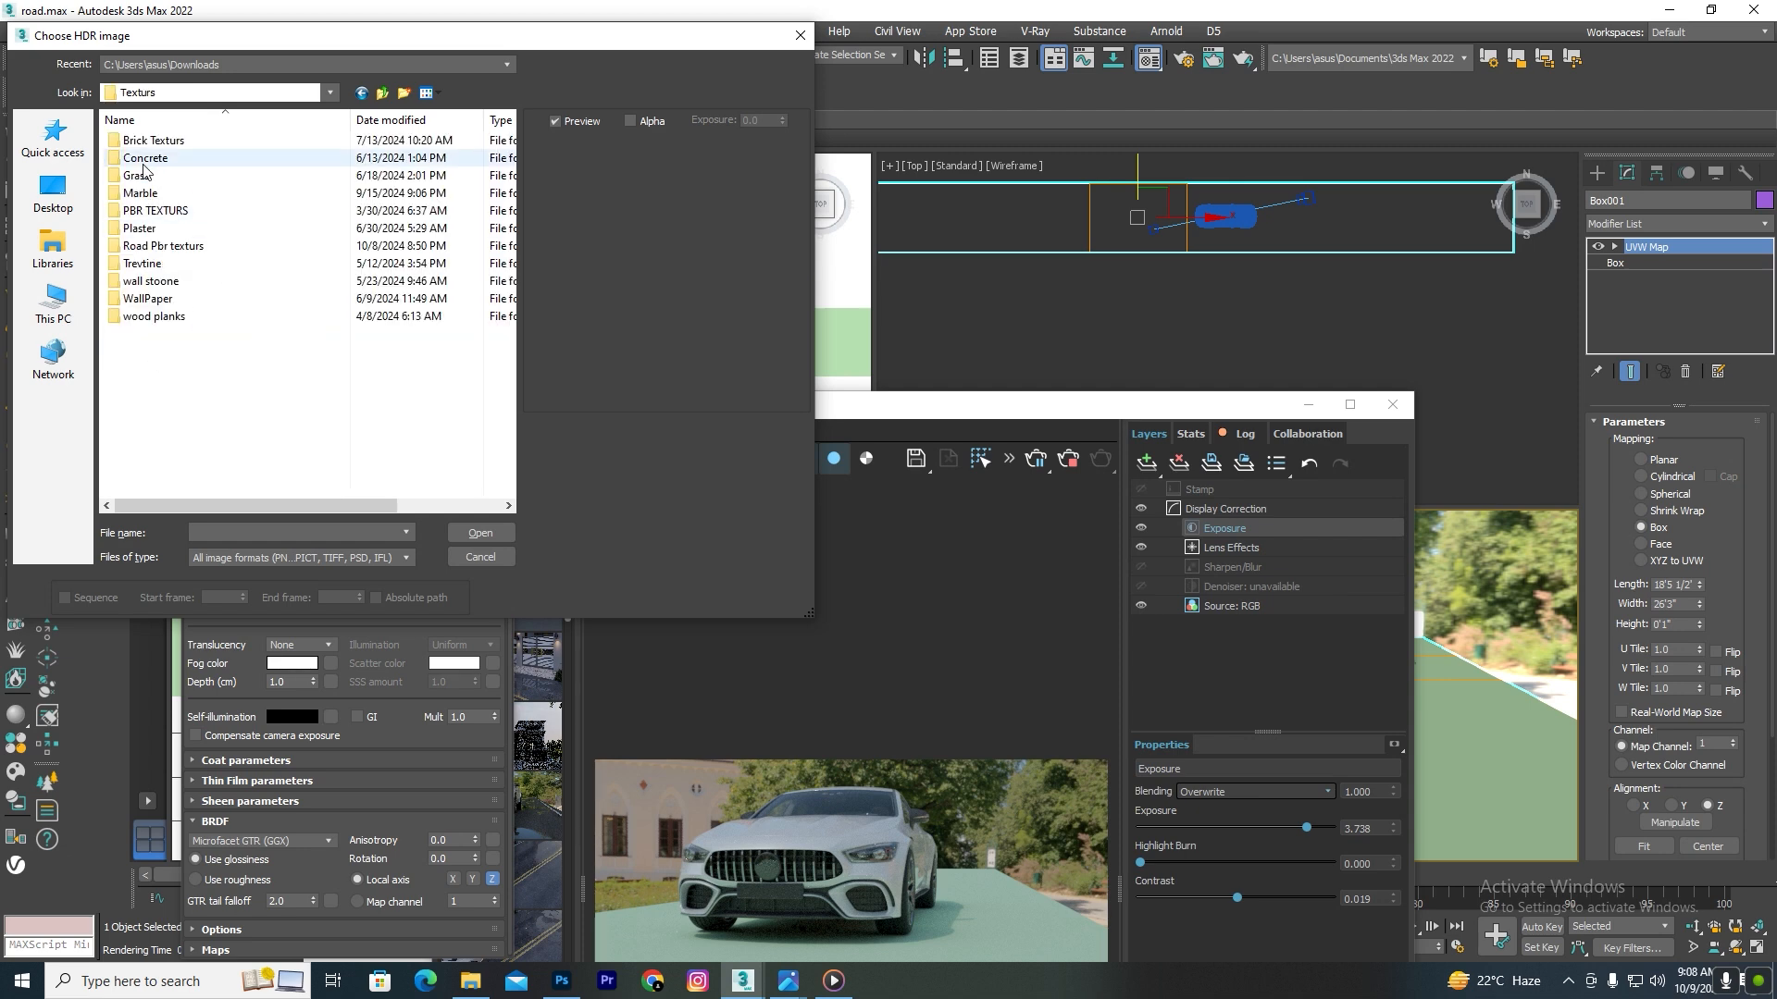
double_click(148, 245)
click(247, 175)
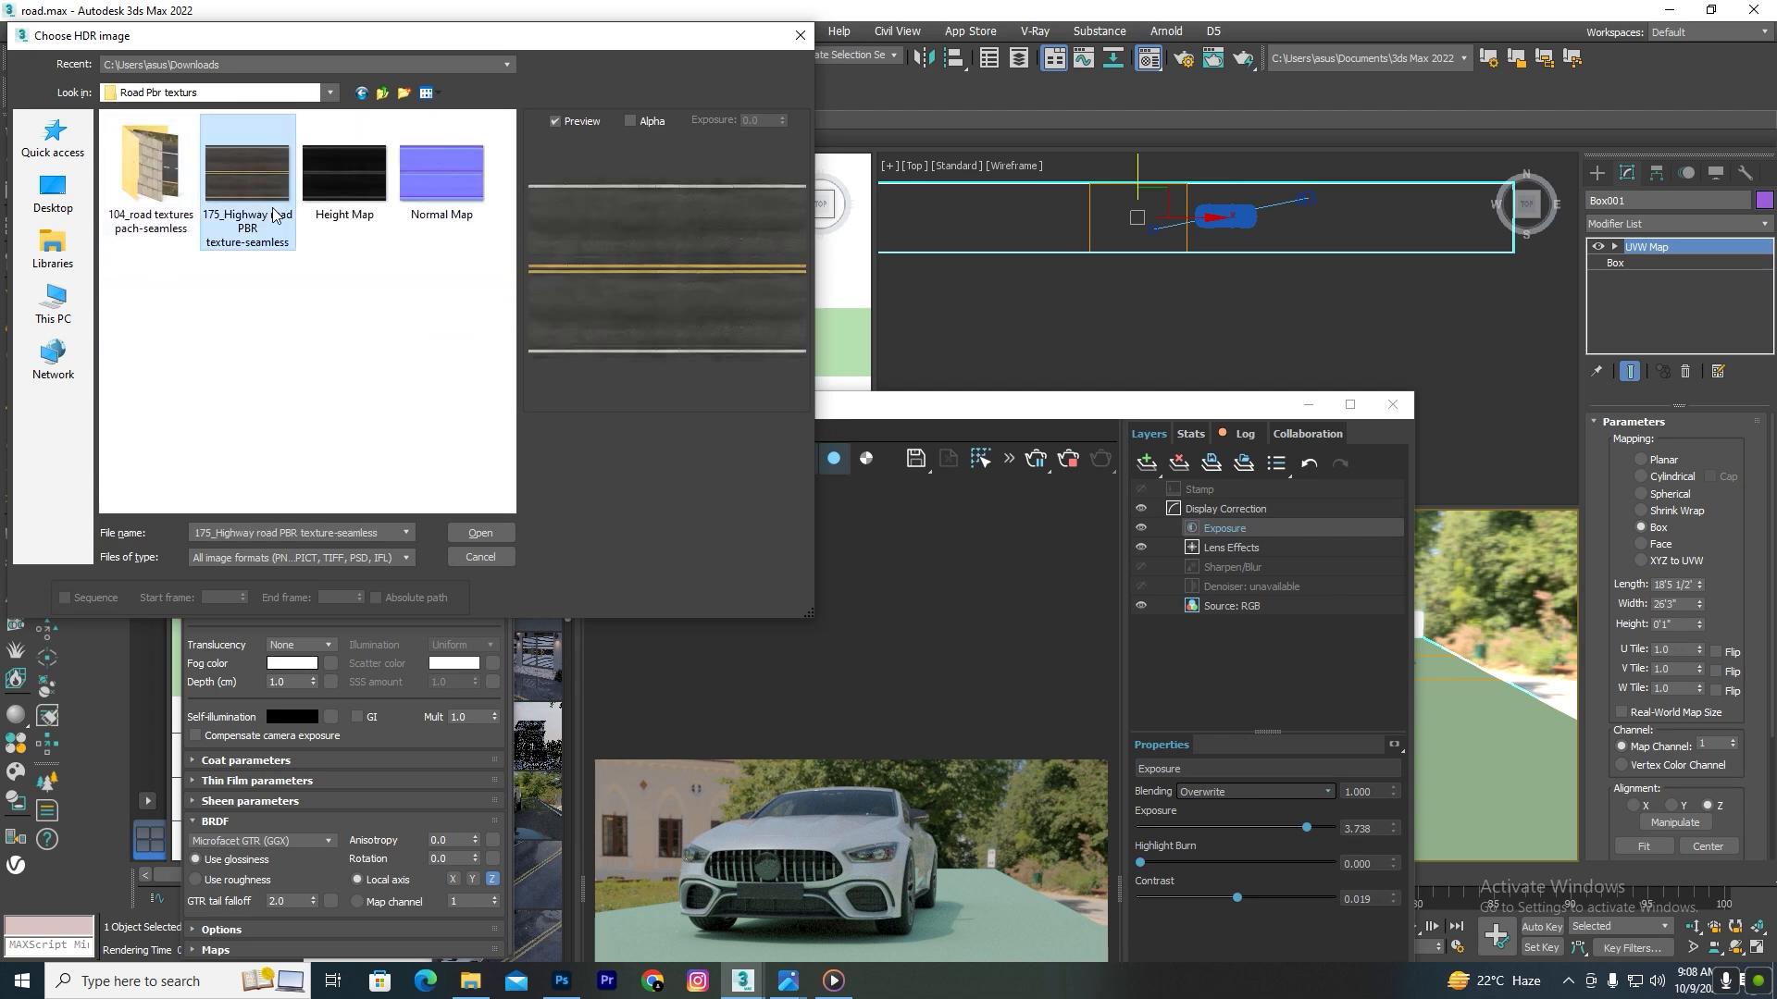
click(480, 533)
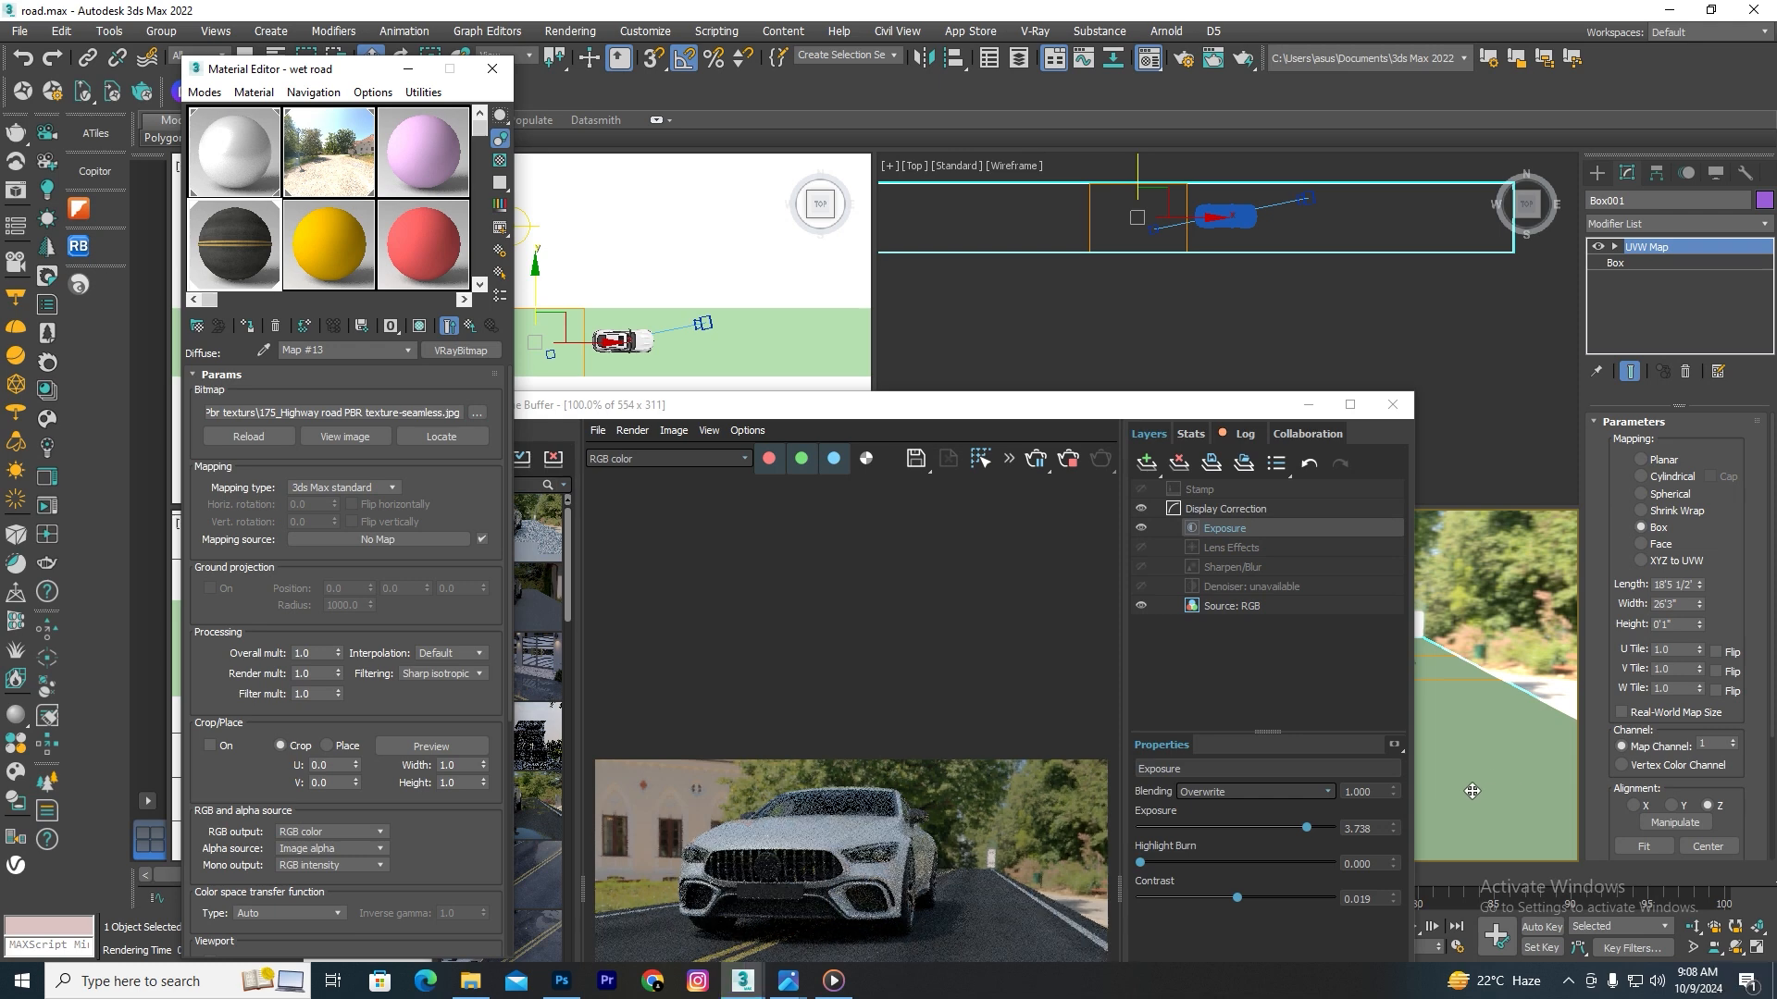
Step: Move the V-Ray Frame Buffer clear of the material editor and set the wet road material's reflection color to white
drag(1180, 404, 1388, 153)
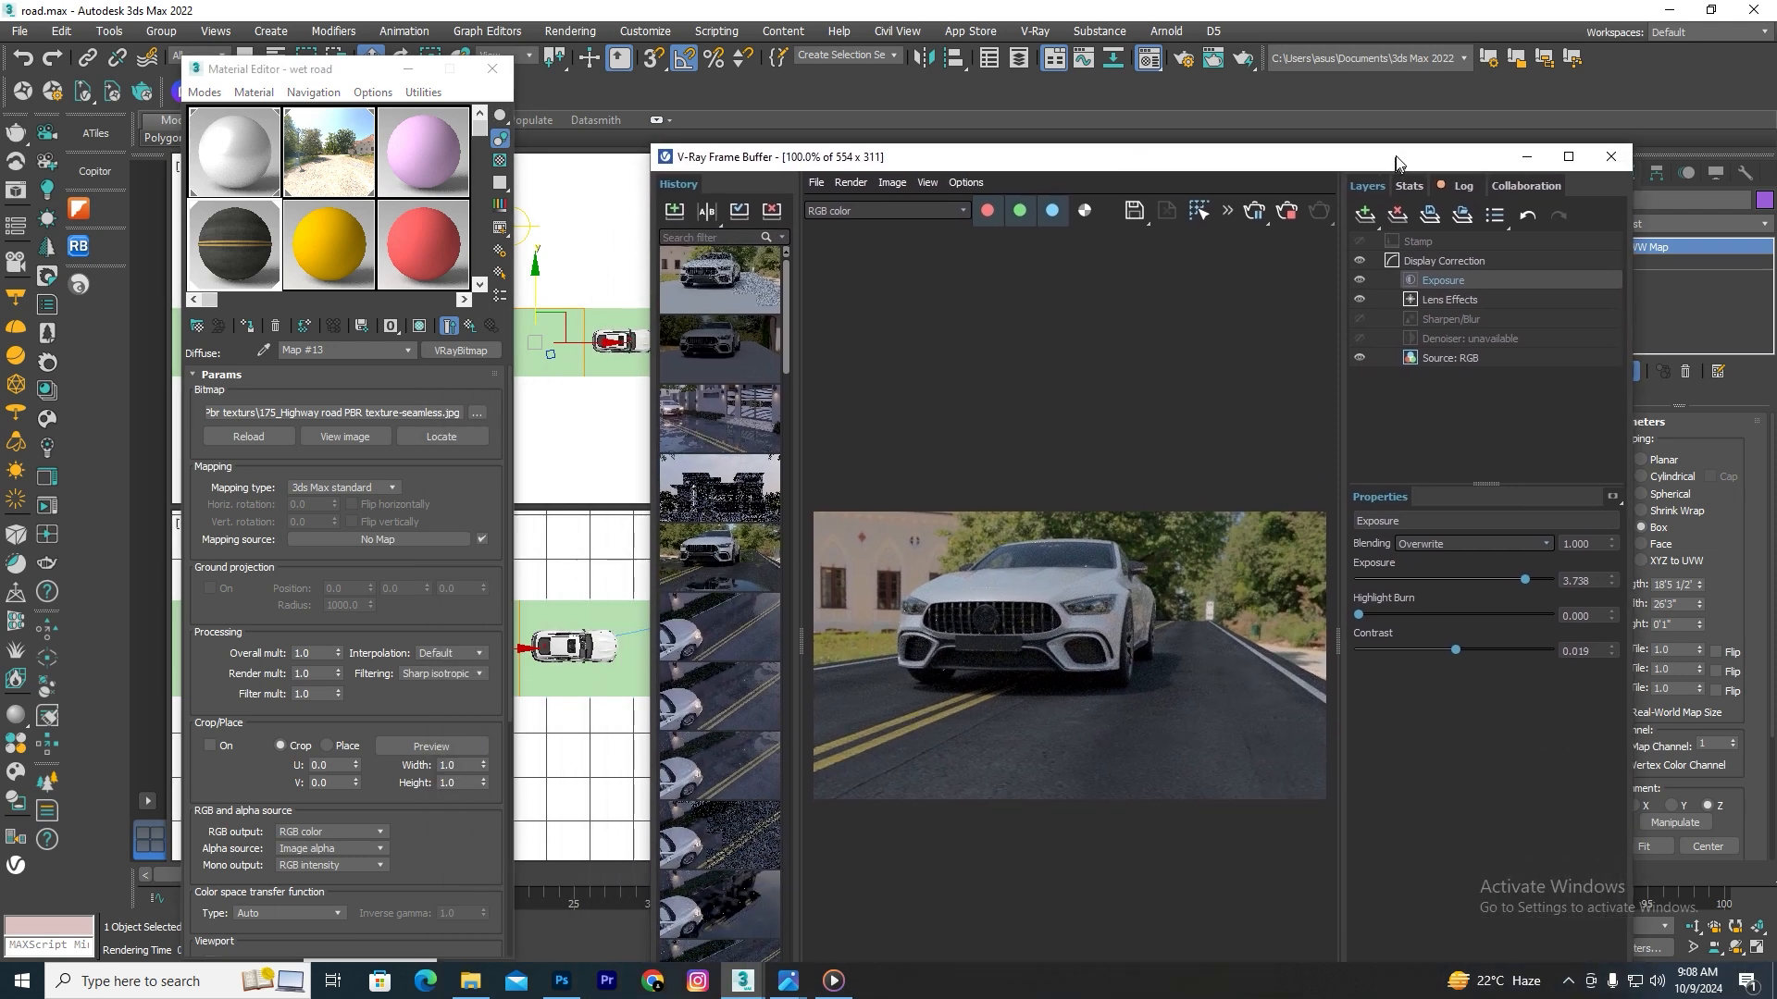
scroll(1164, 740, up, 3)
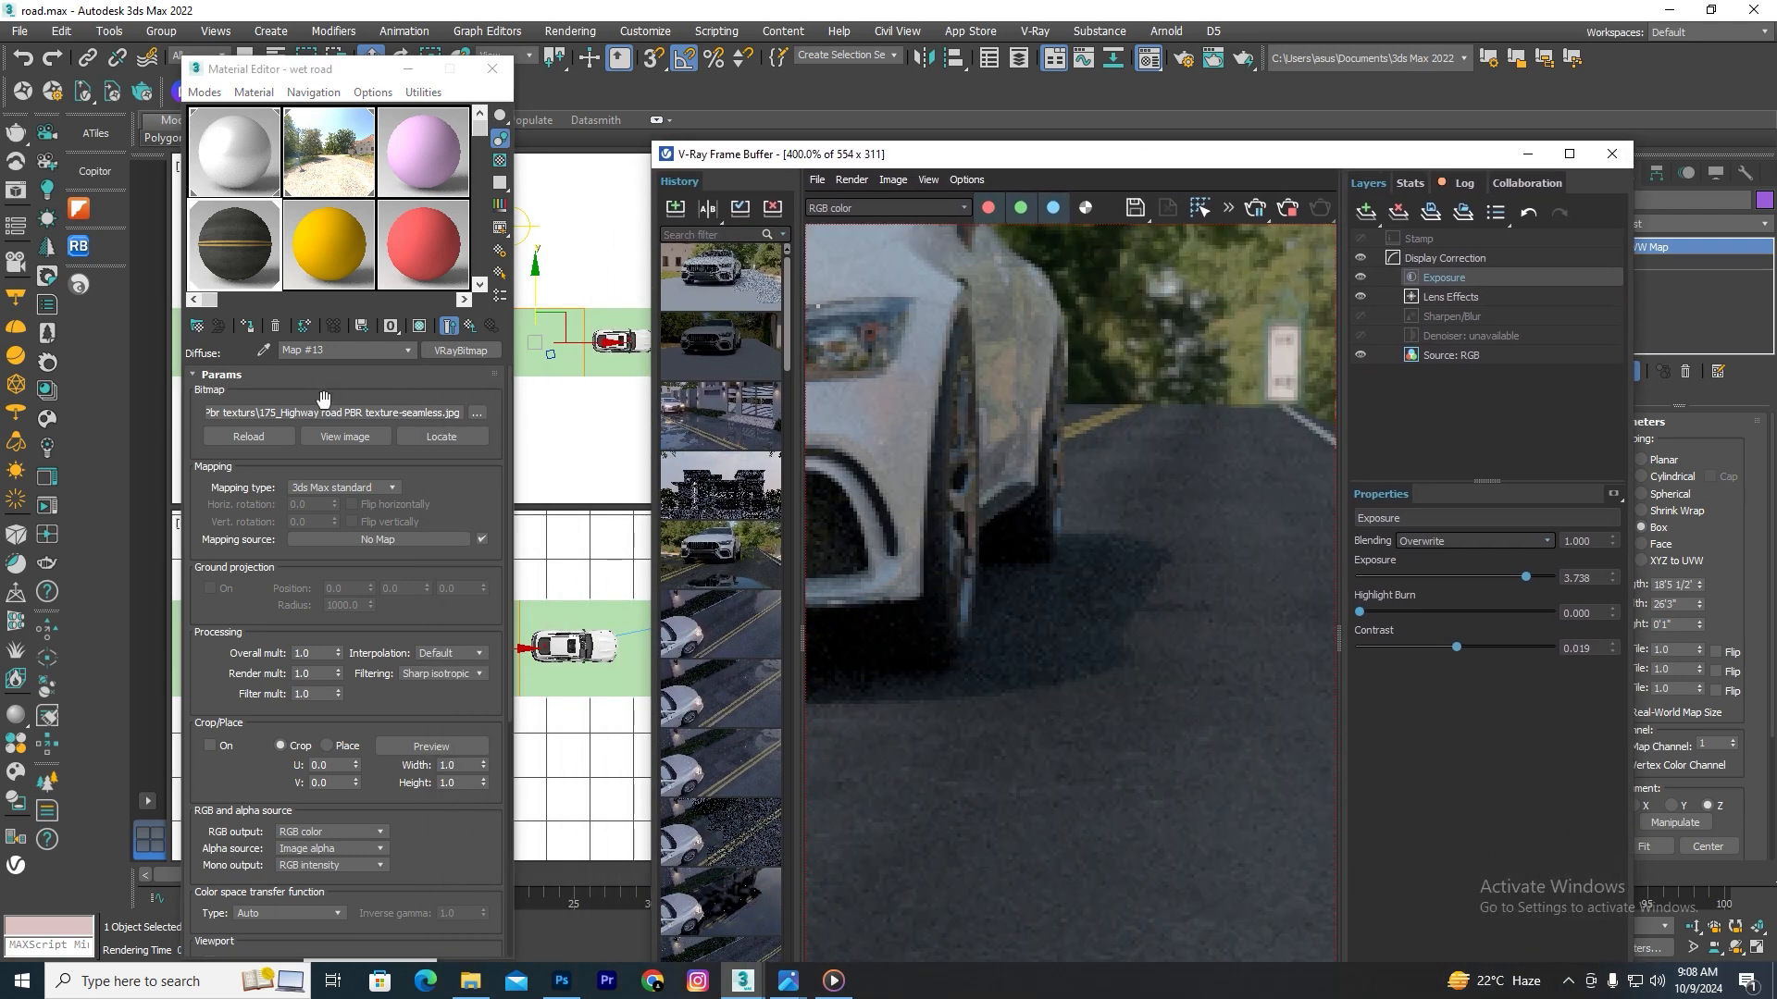
click(474, 329)
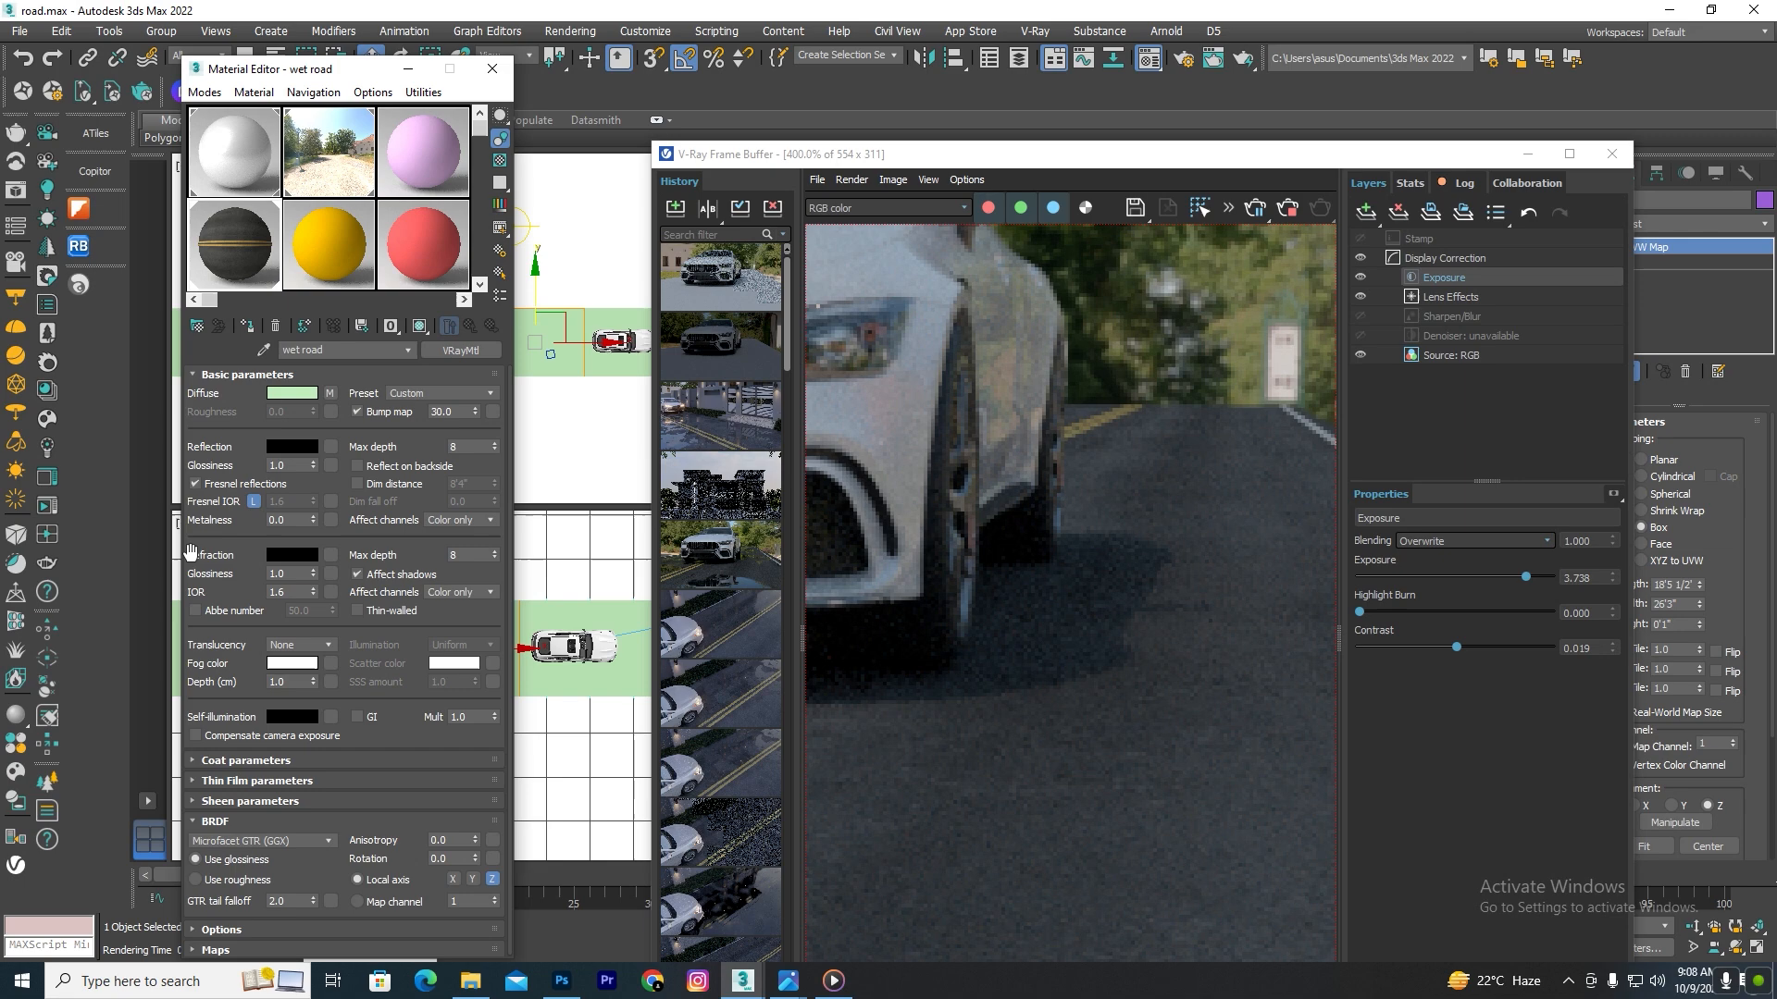
click(302, 451)
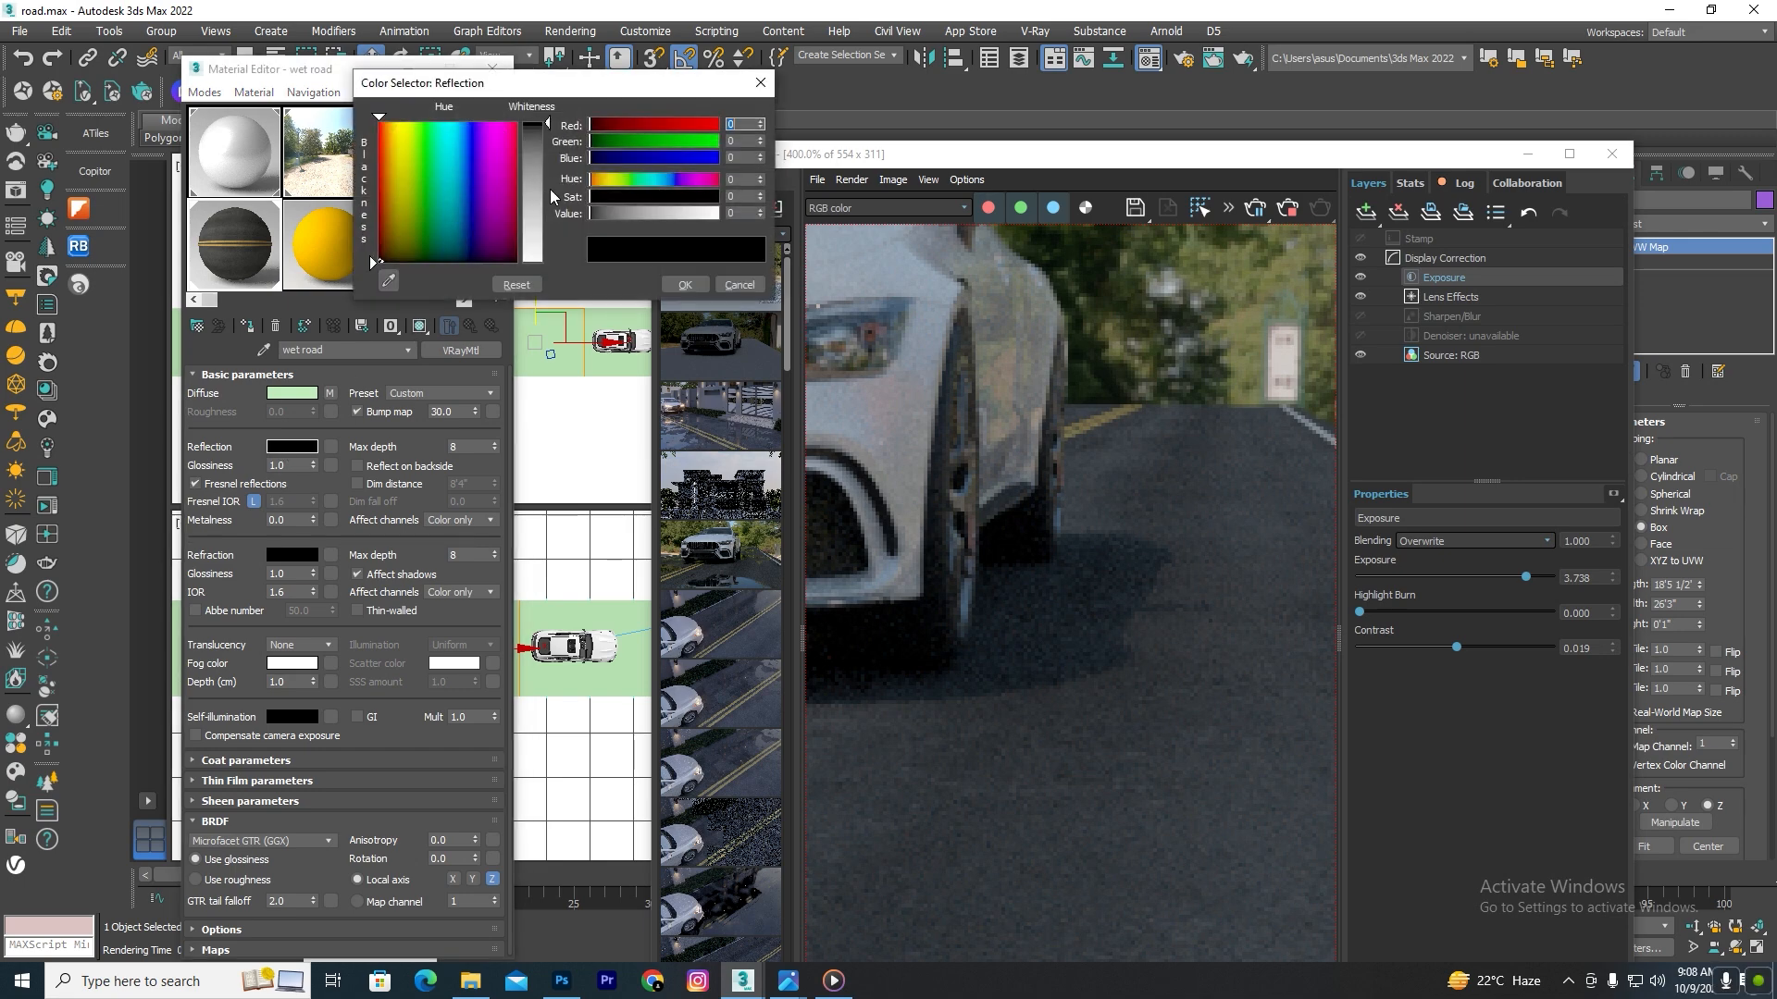
drag(547, 194, 547, 269)
click(687, 286)
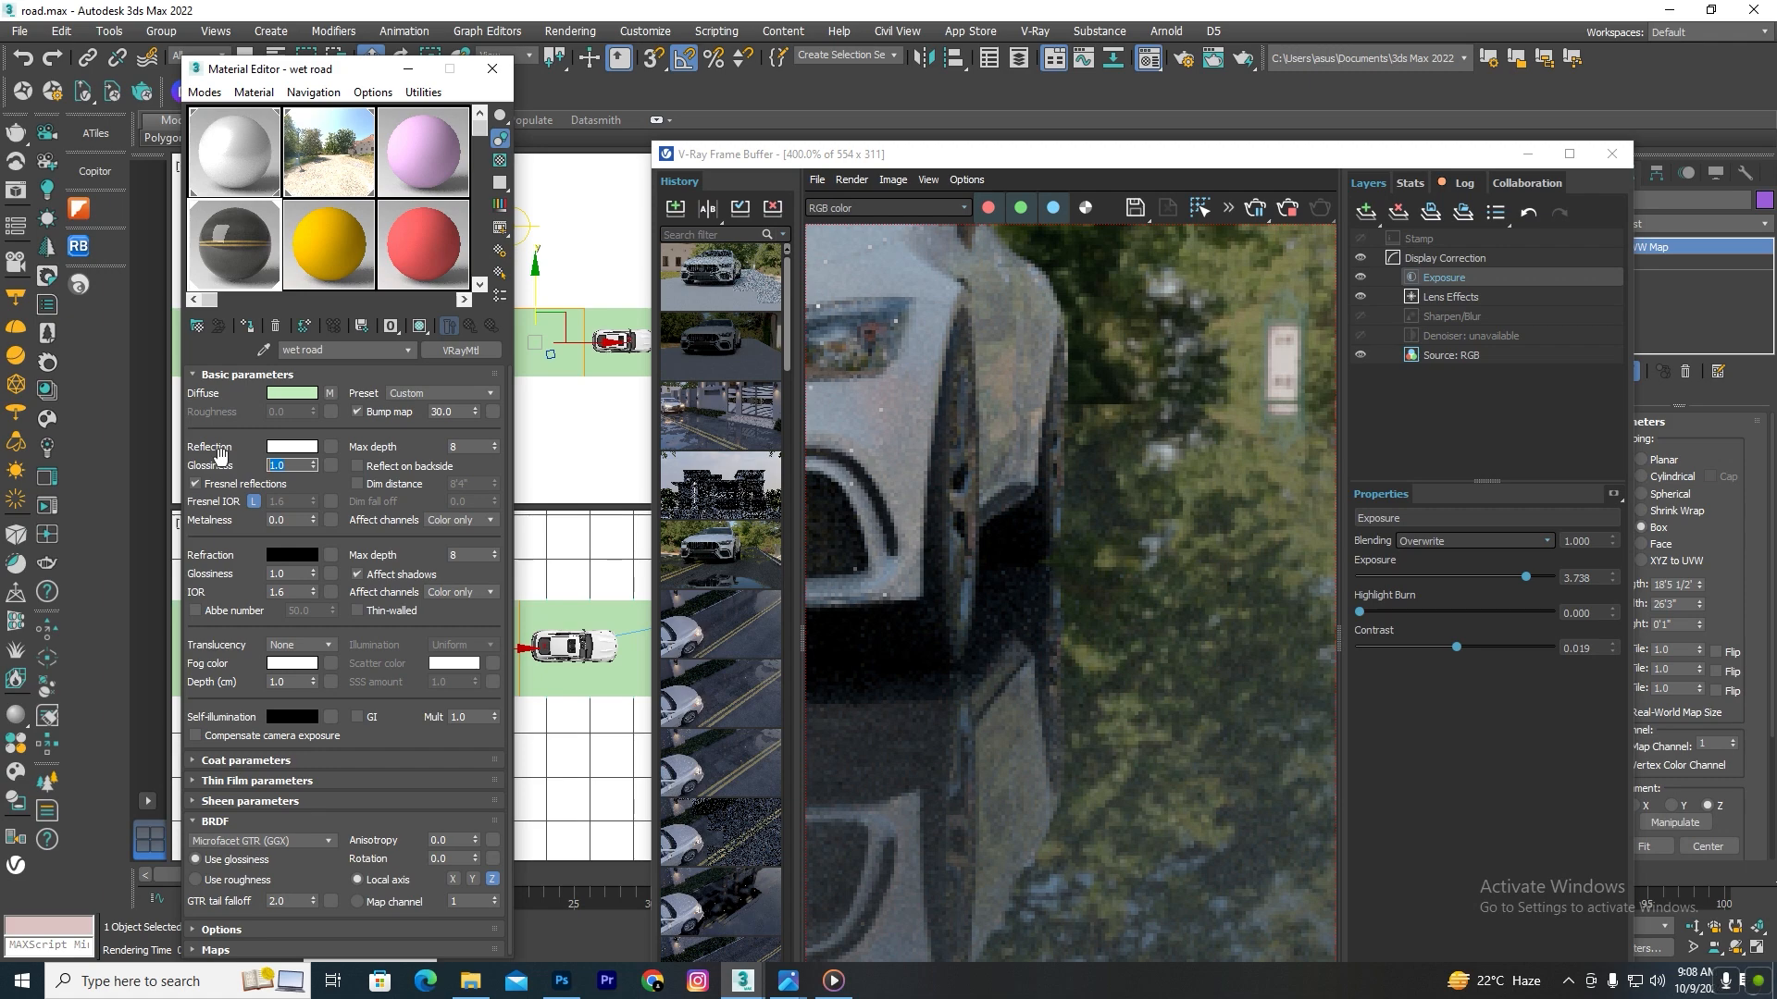
Step: Unlock the wet road material's Fresnel IOR and set it to 1.33
click(253, 502)
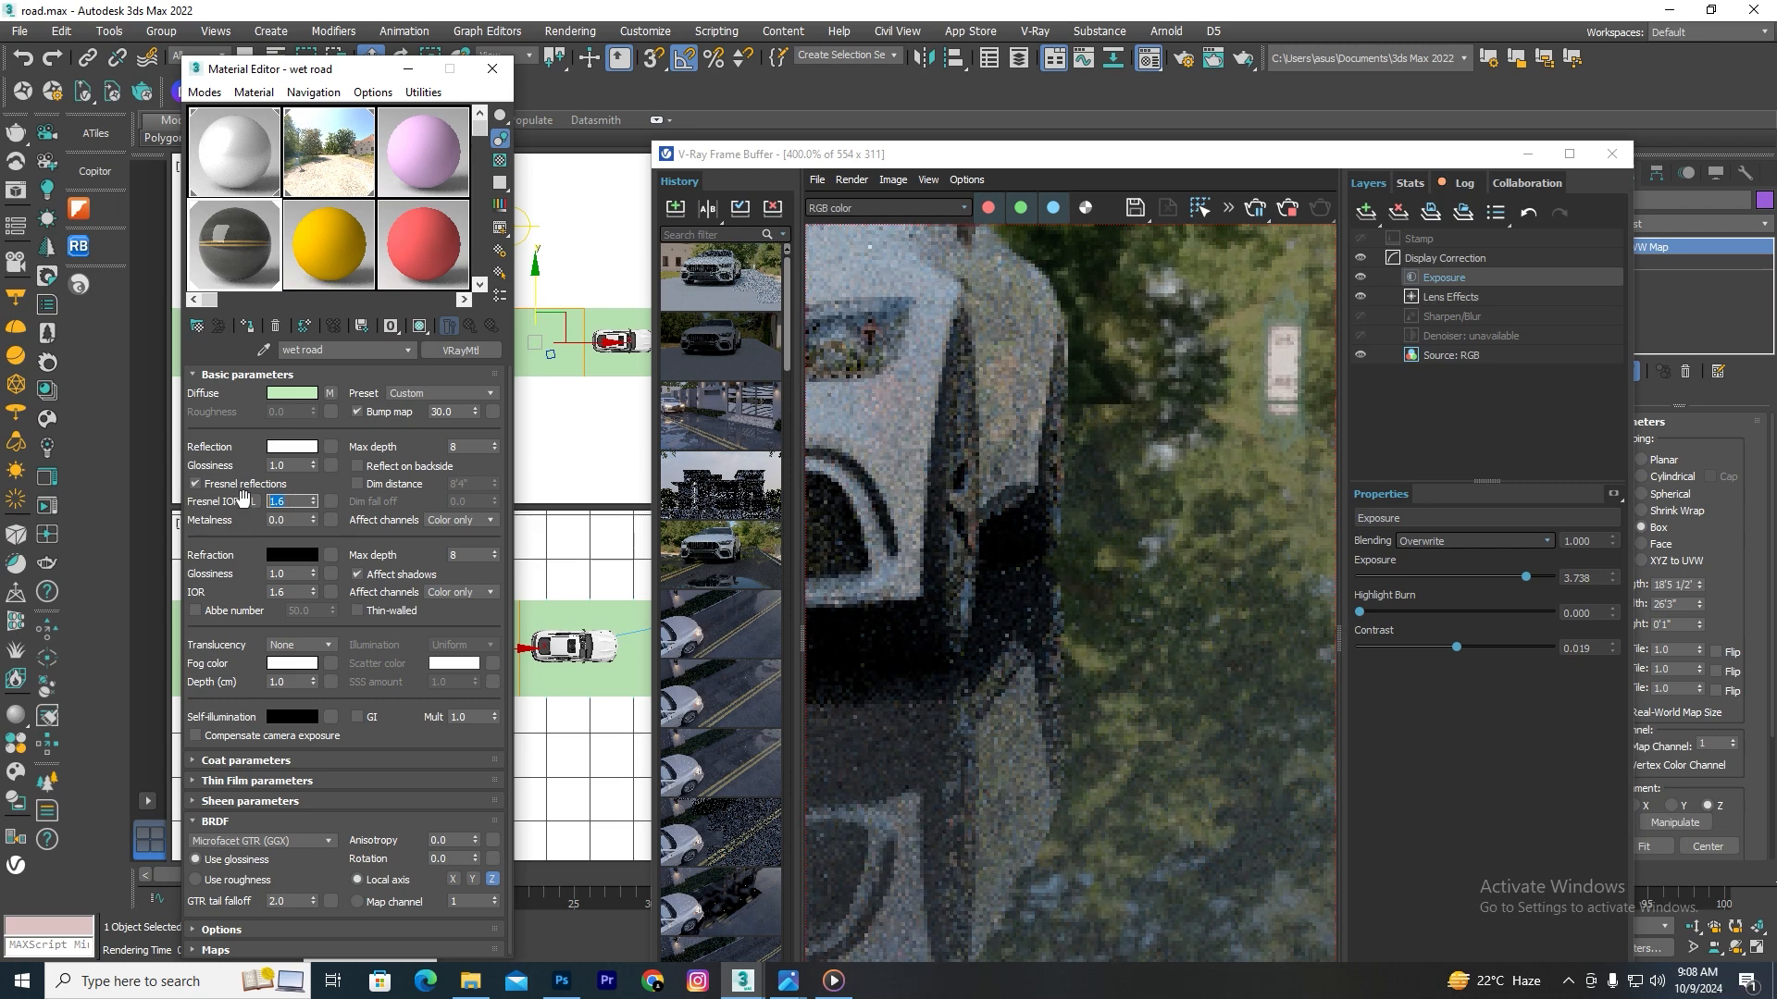
text(1)
key(Return)
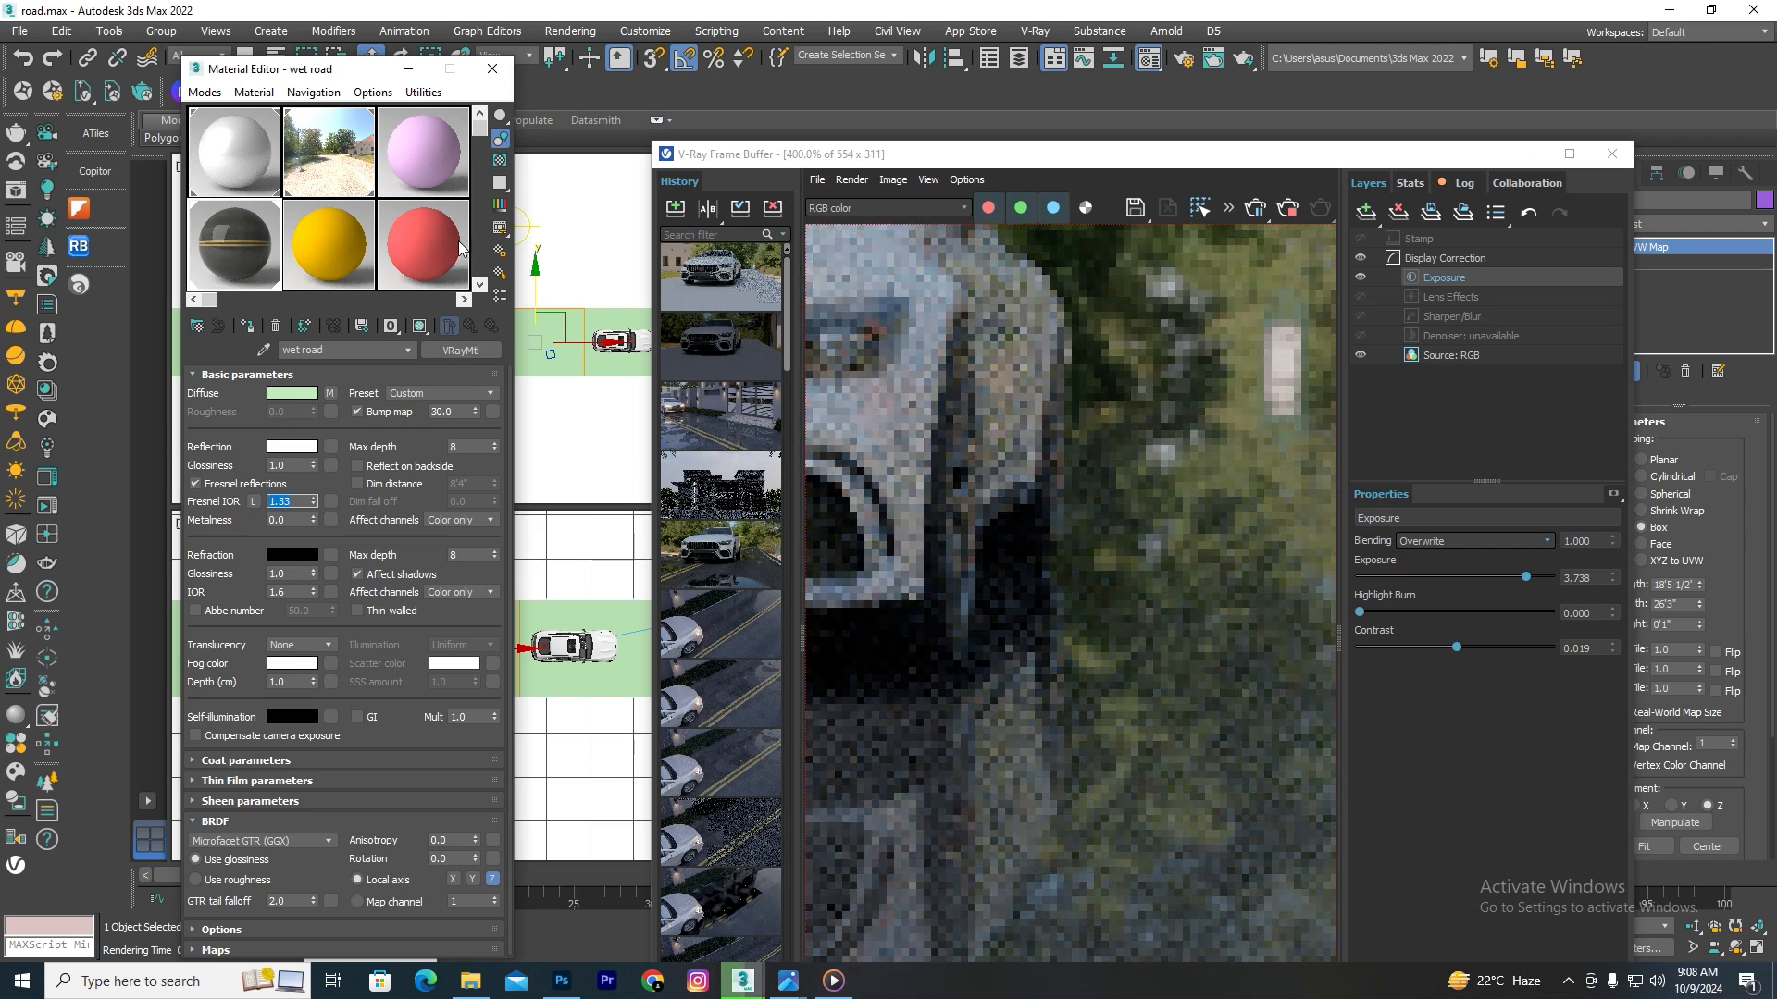
Step: Reposition the material editor and assign a VRayNormalMap to the wet road material's bump slot
mouse_move(350, 78)
mouse_down()
mouse_move(327, 112)
mouse_move(324, 95)
mouse_up()
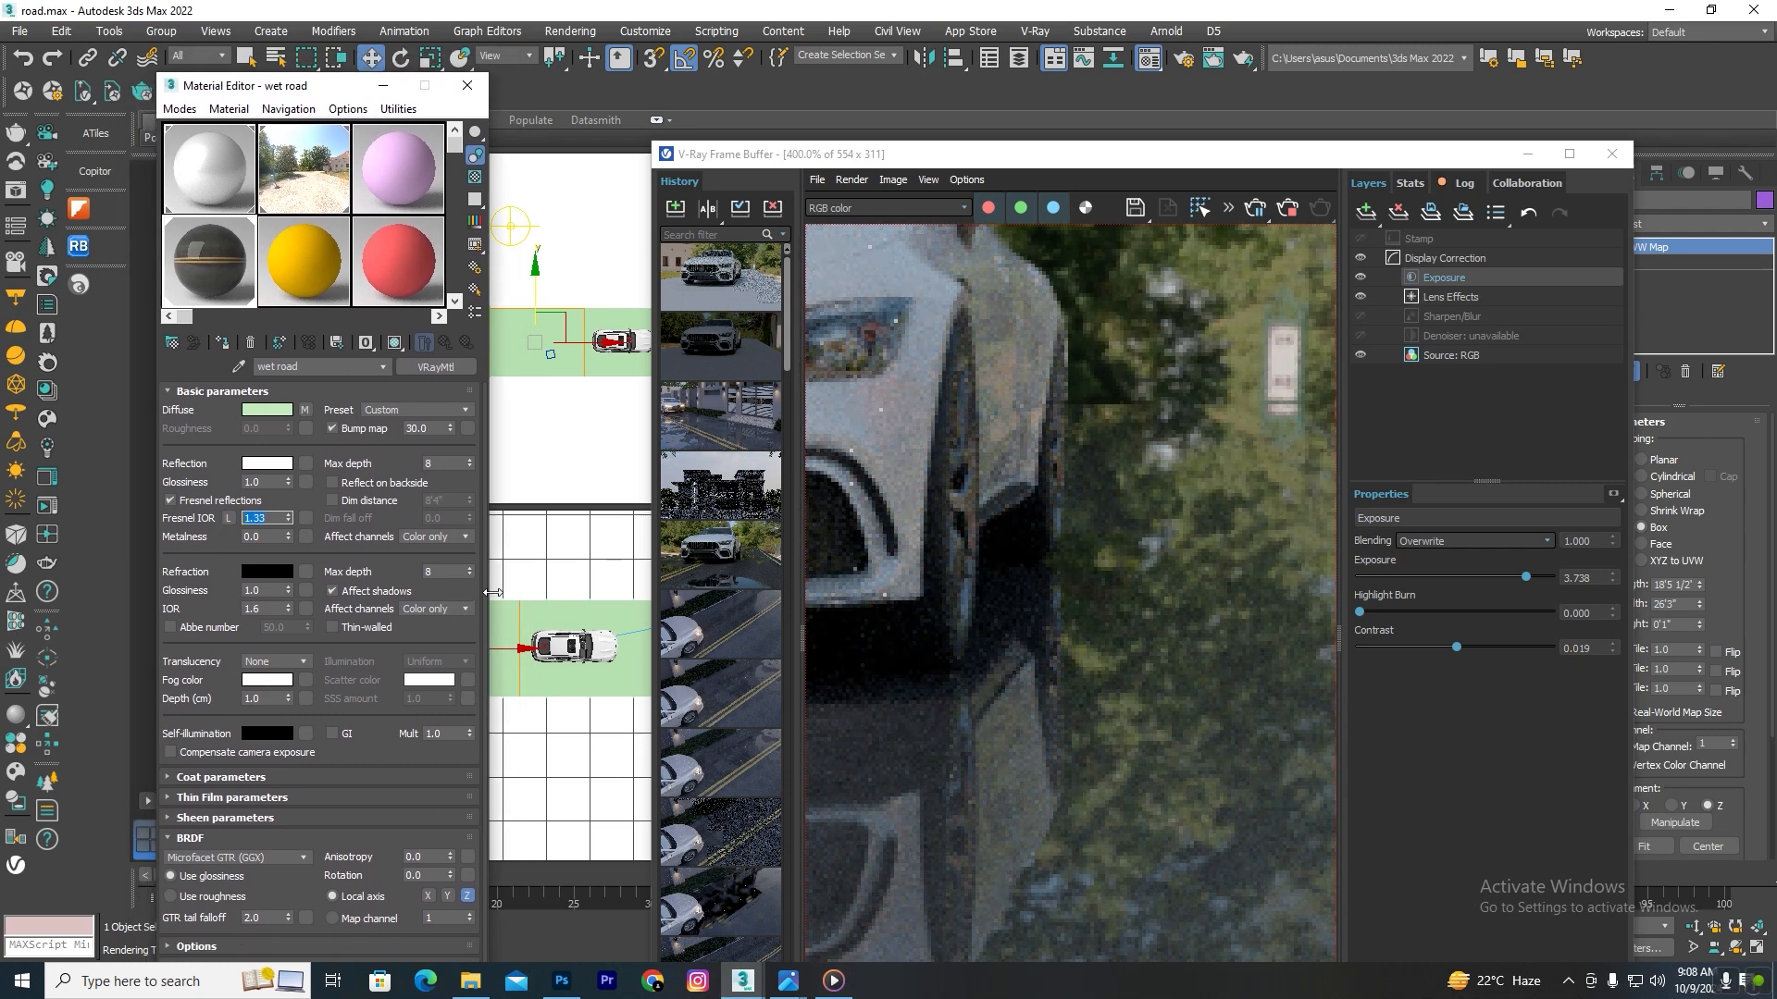
drag(485, 604, 485, 618)
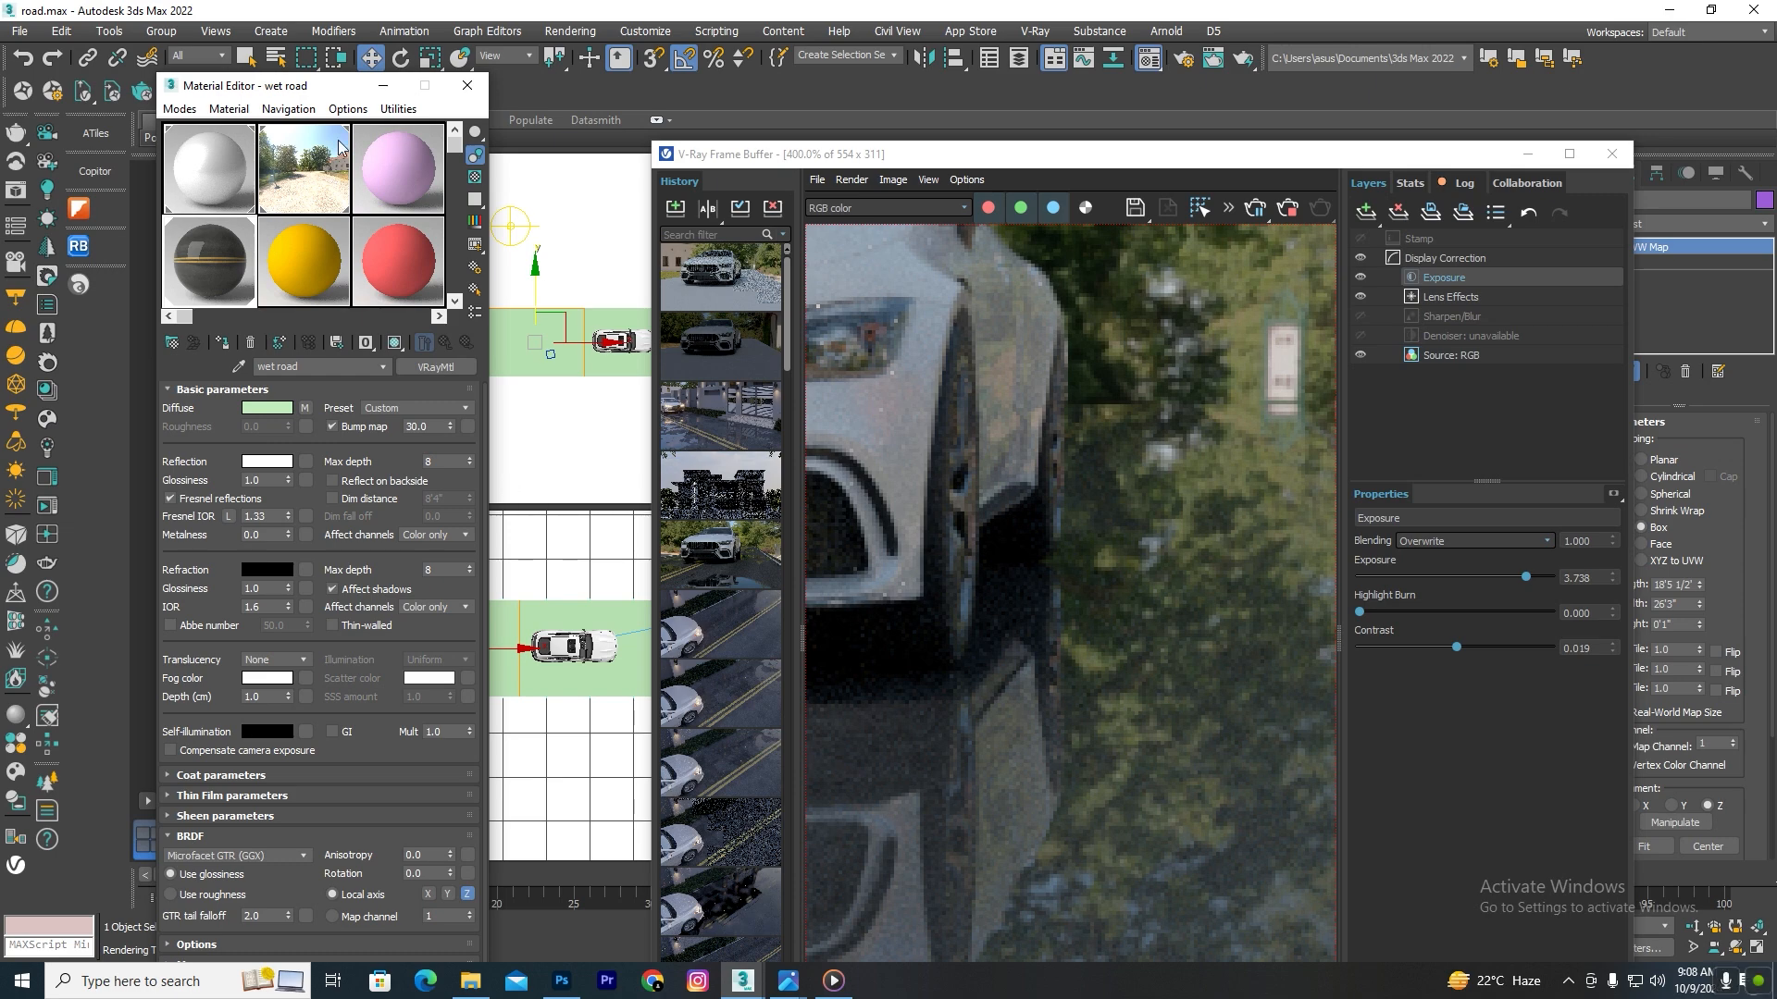
drag(351, 85, 440, 14)
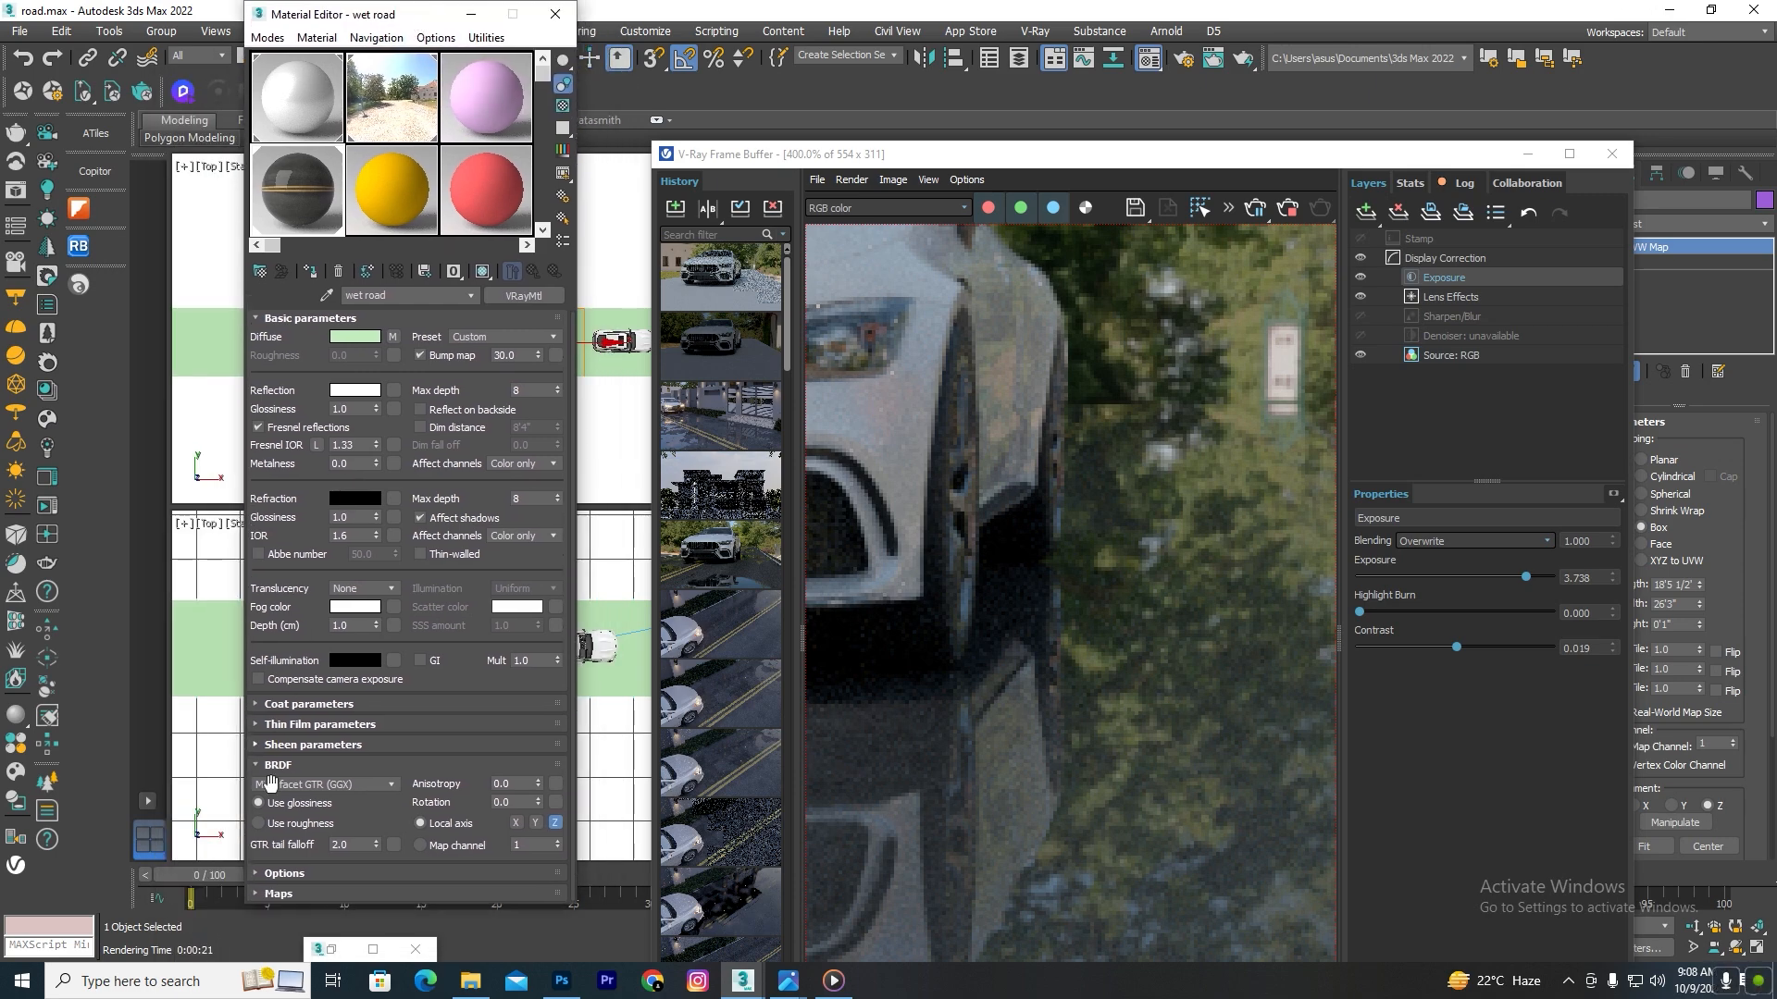
click(265, 895)
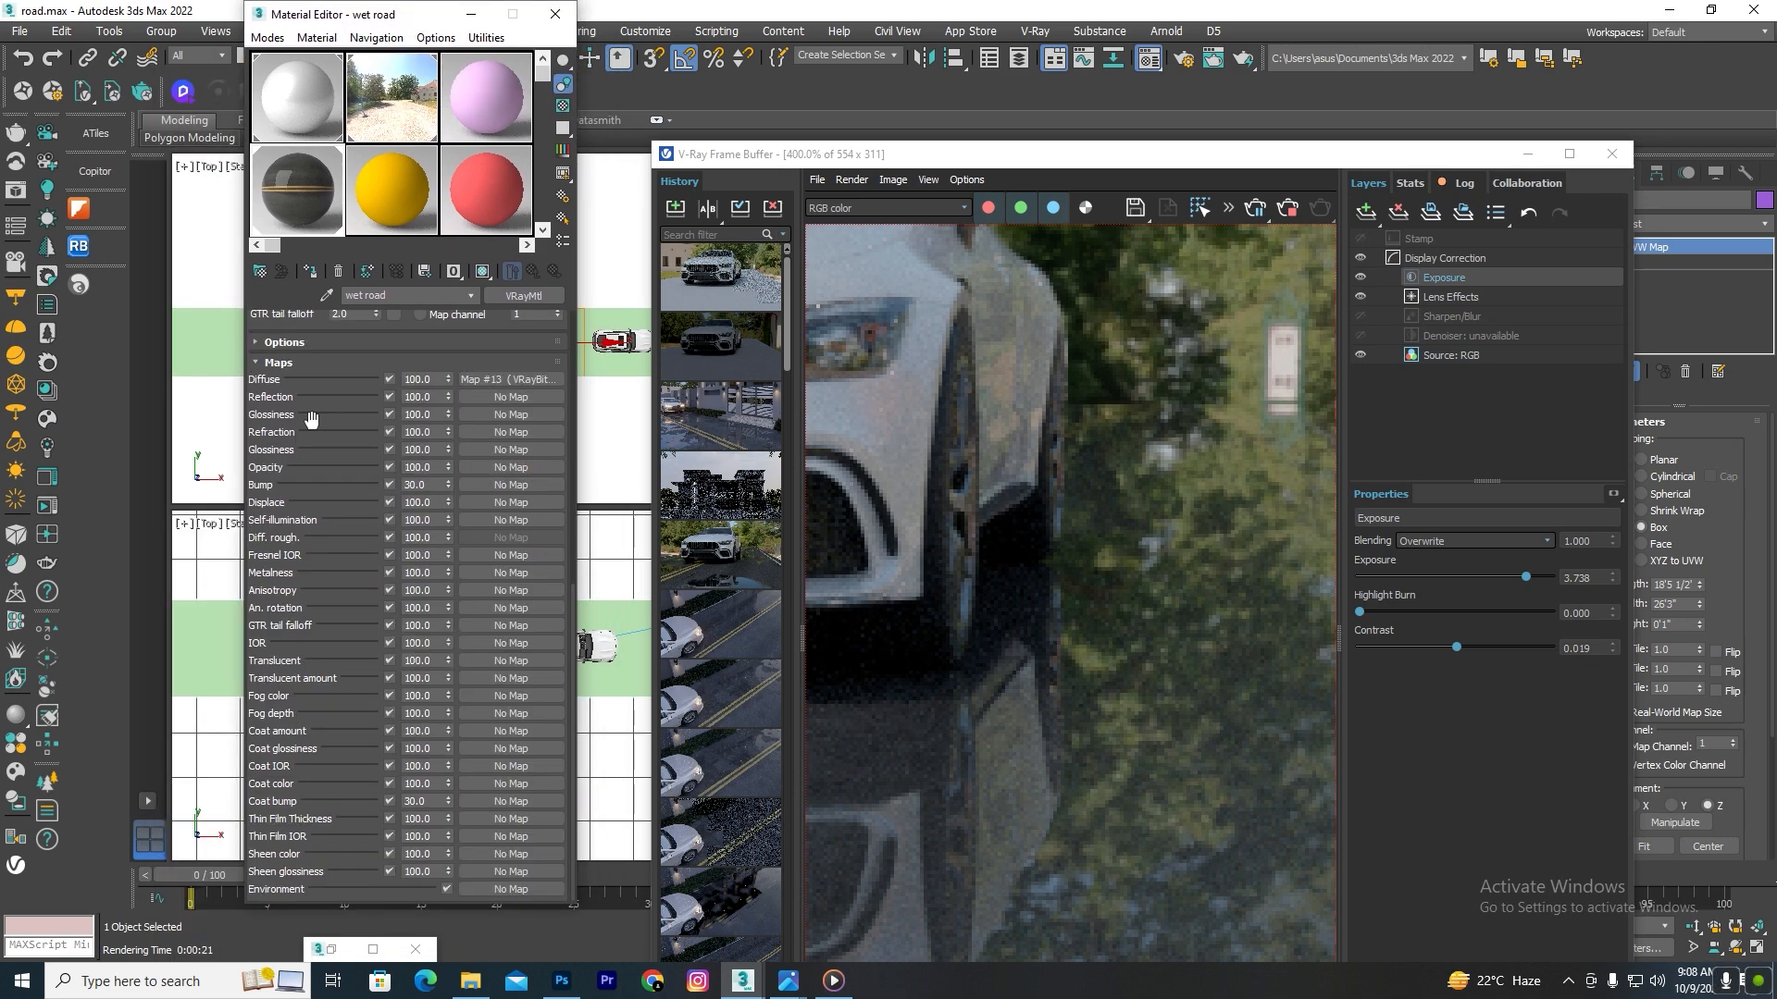
click(508, 487)
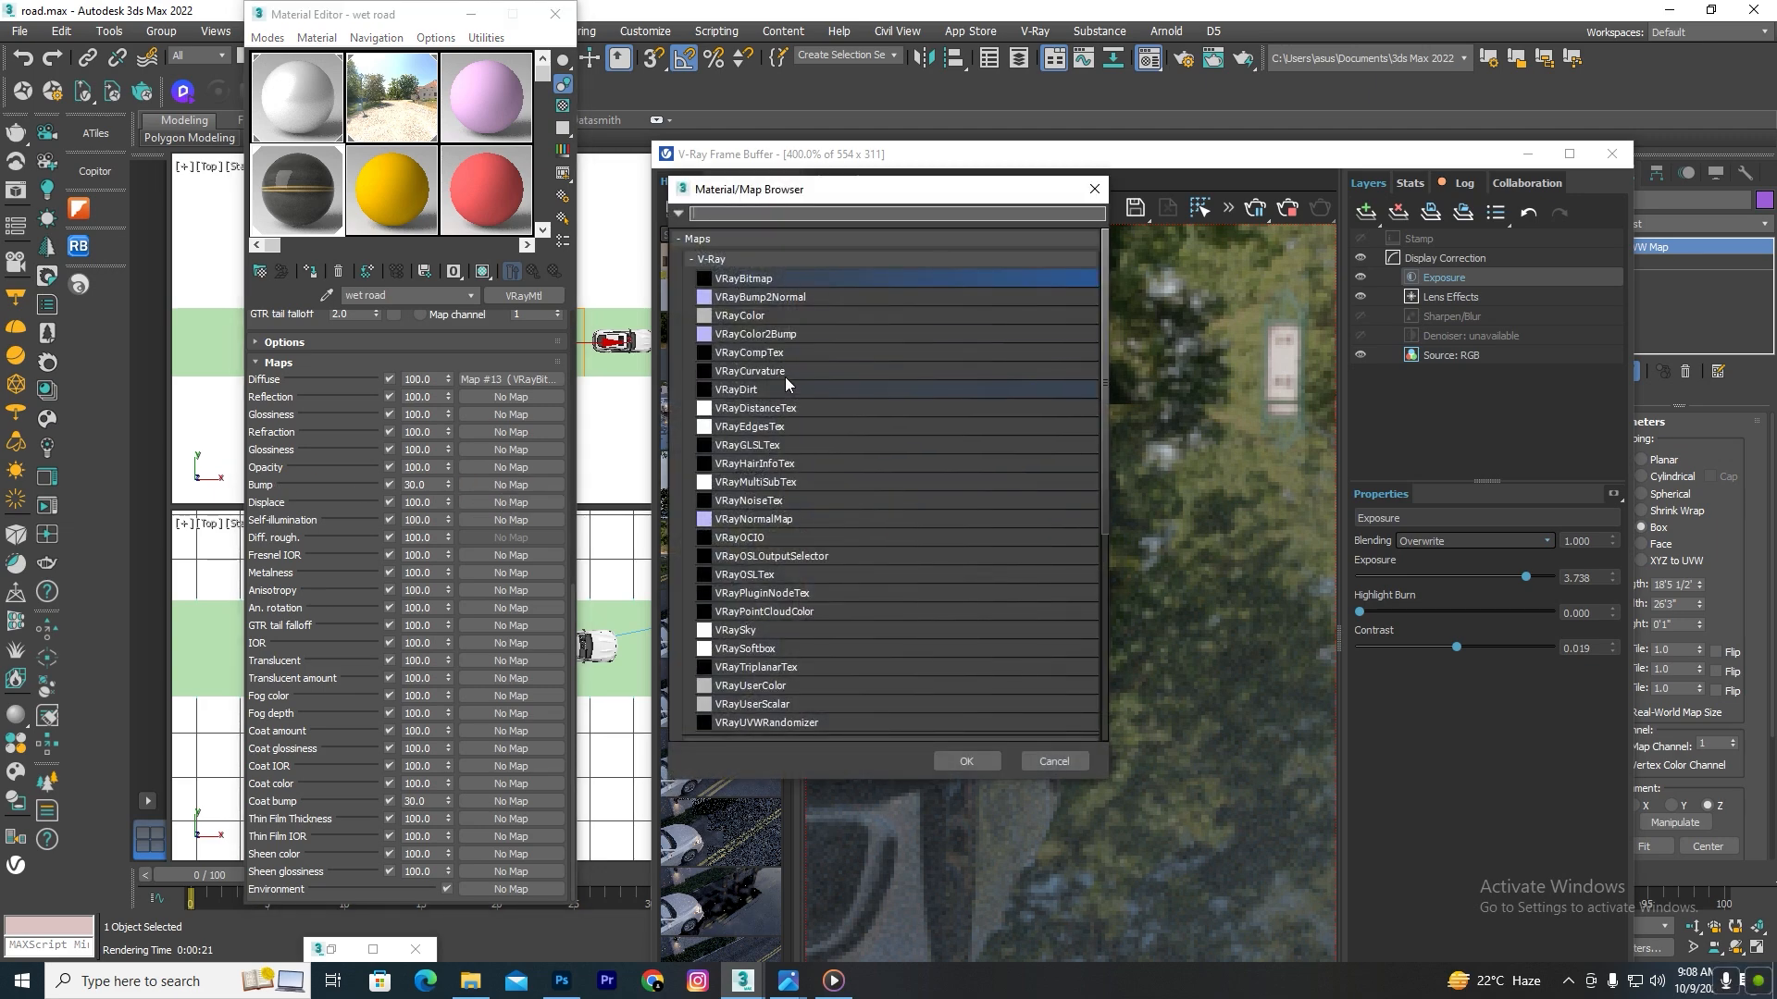
scroll(763, 315, down, 2)
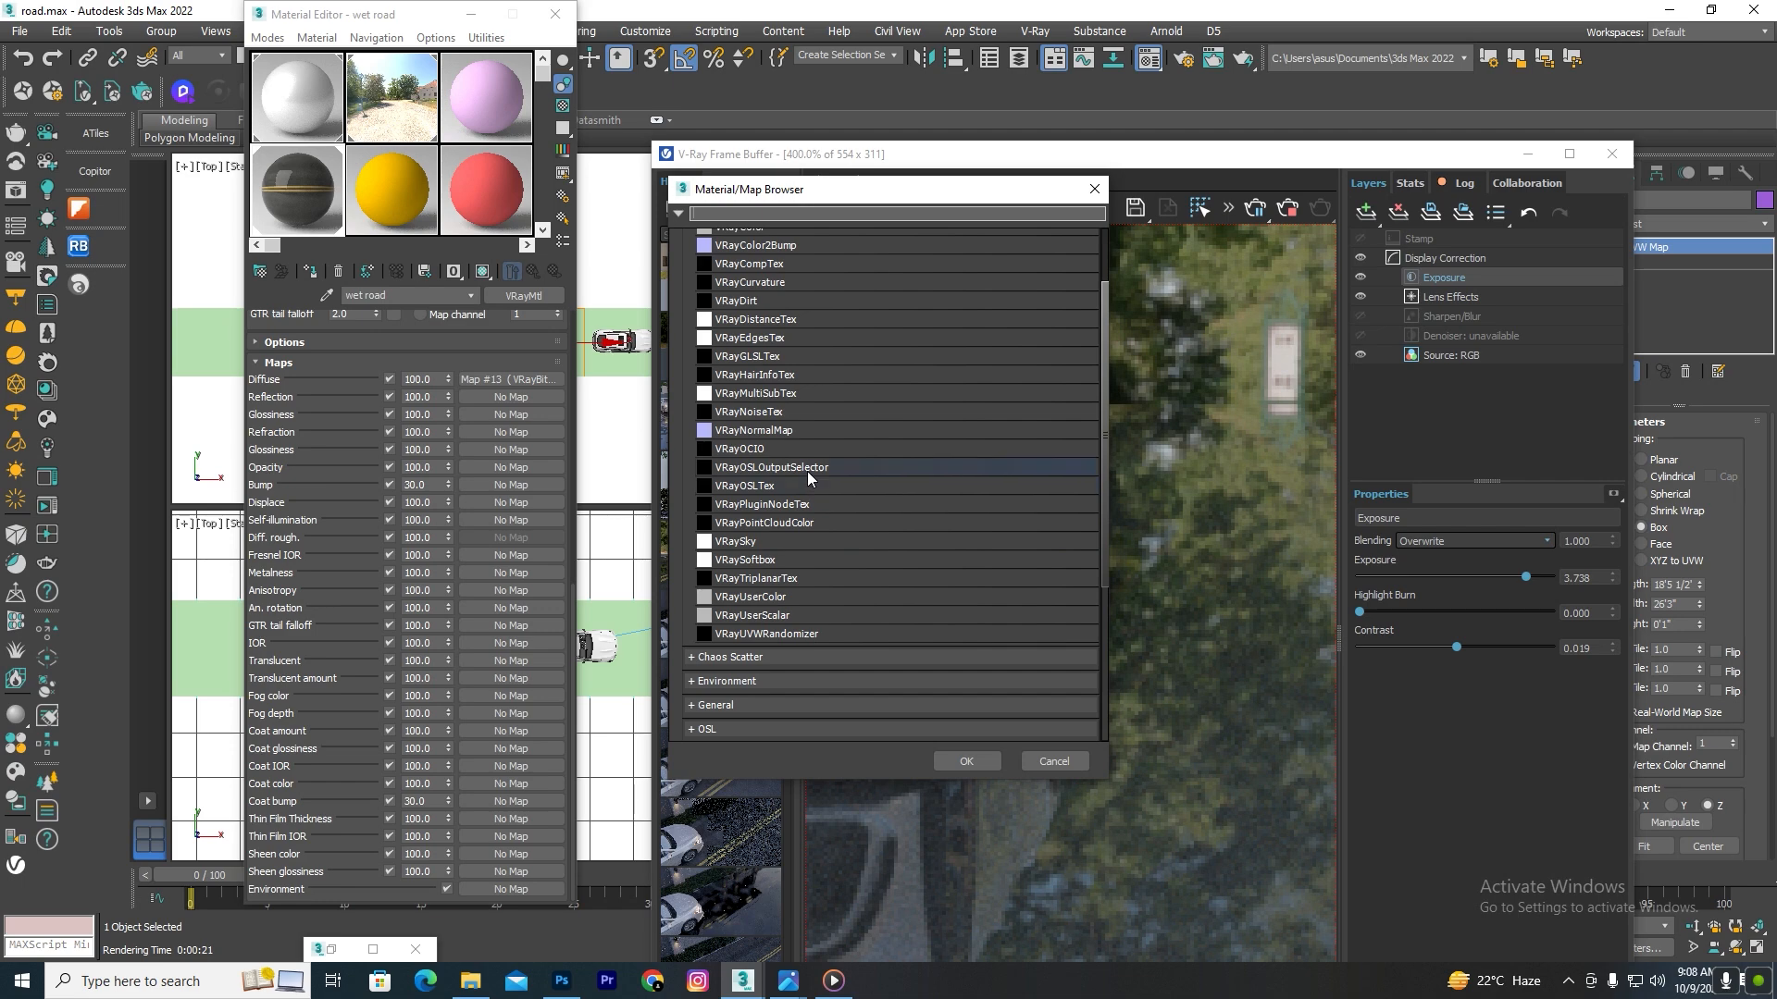
click(785, 431)
click(966, 761)
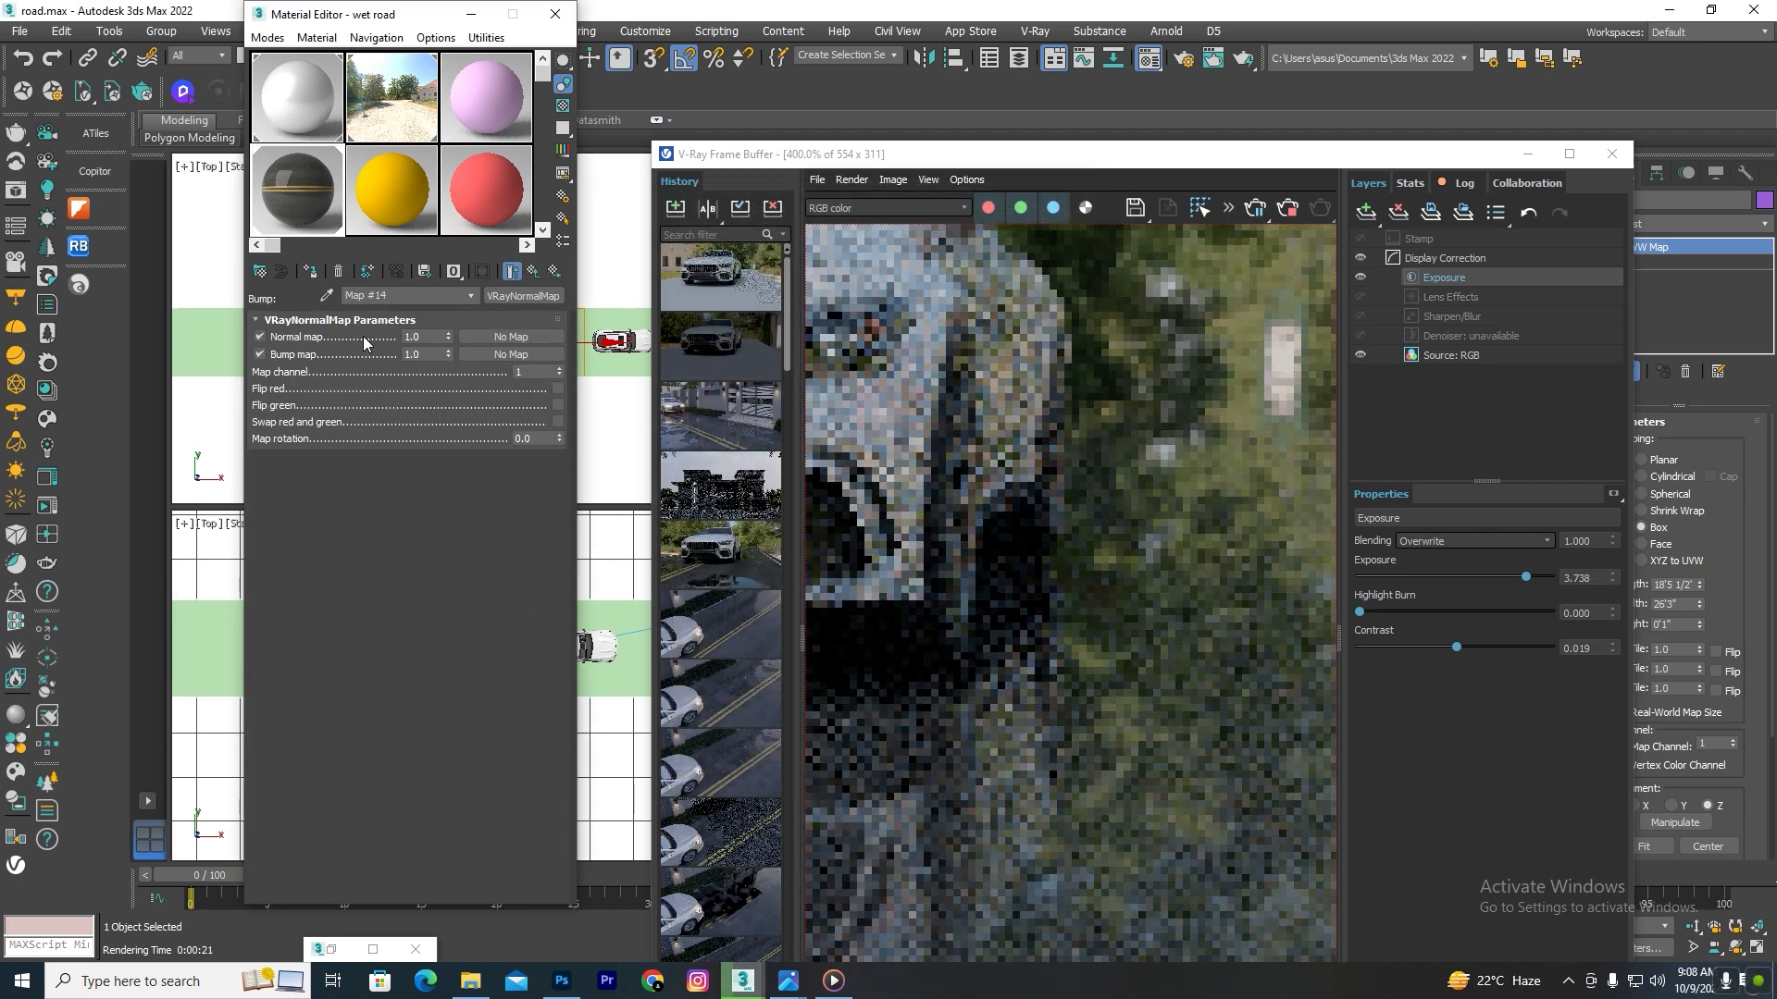
Step: Load the Normal Map image as a VRayBitmap in the VRayNormalMap's normal map slot and check the road's reflections in the render
click(511, 337)
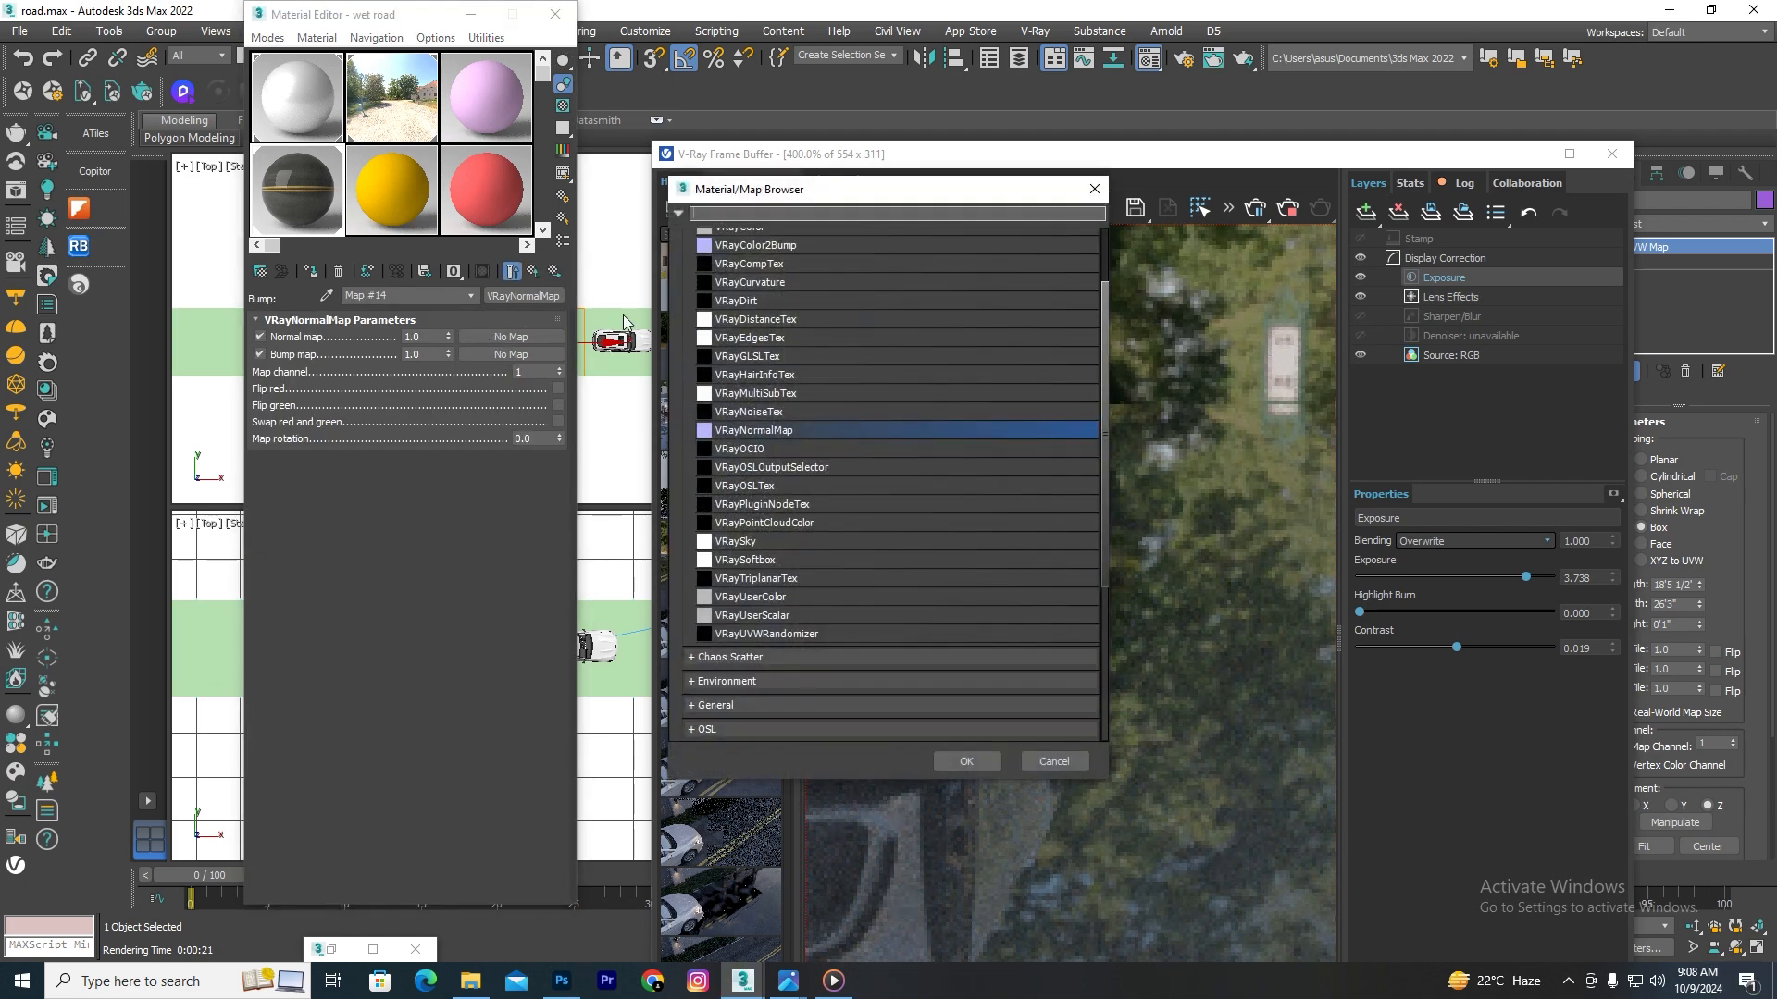
scroll(755, 264, up, 2)
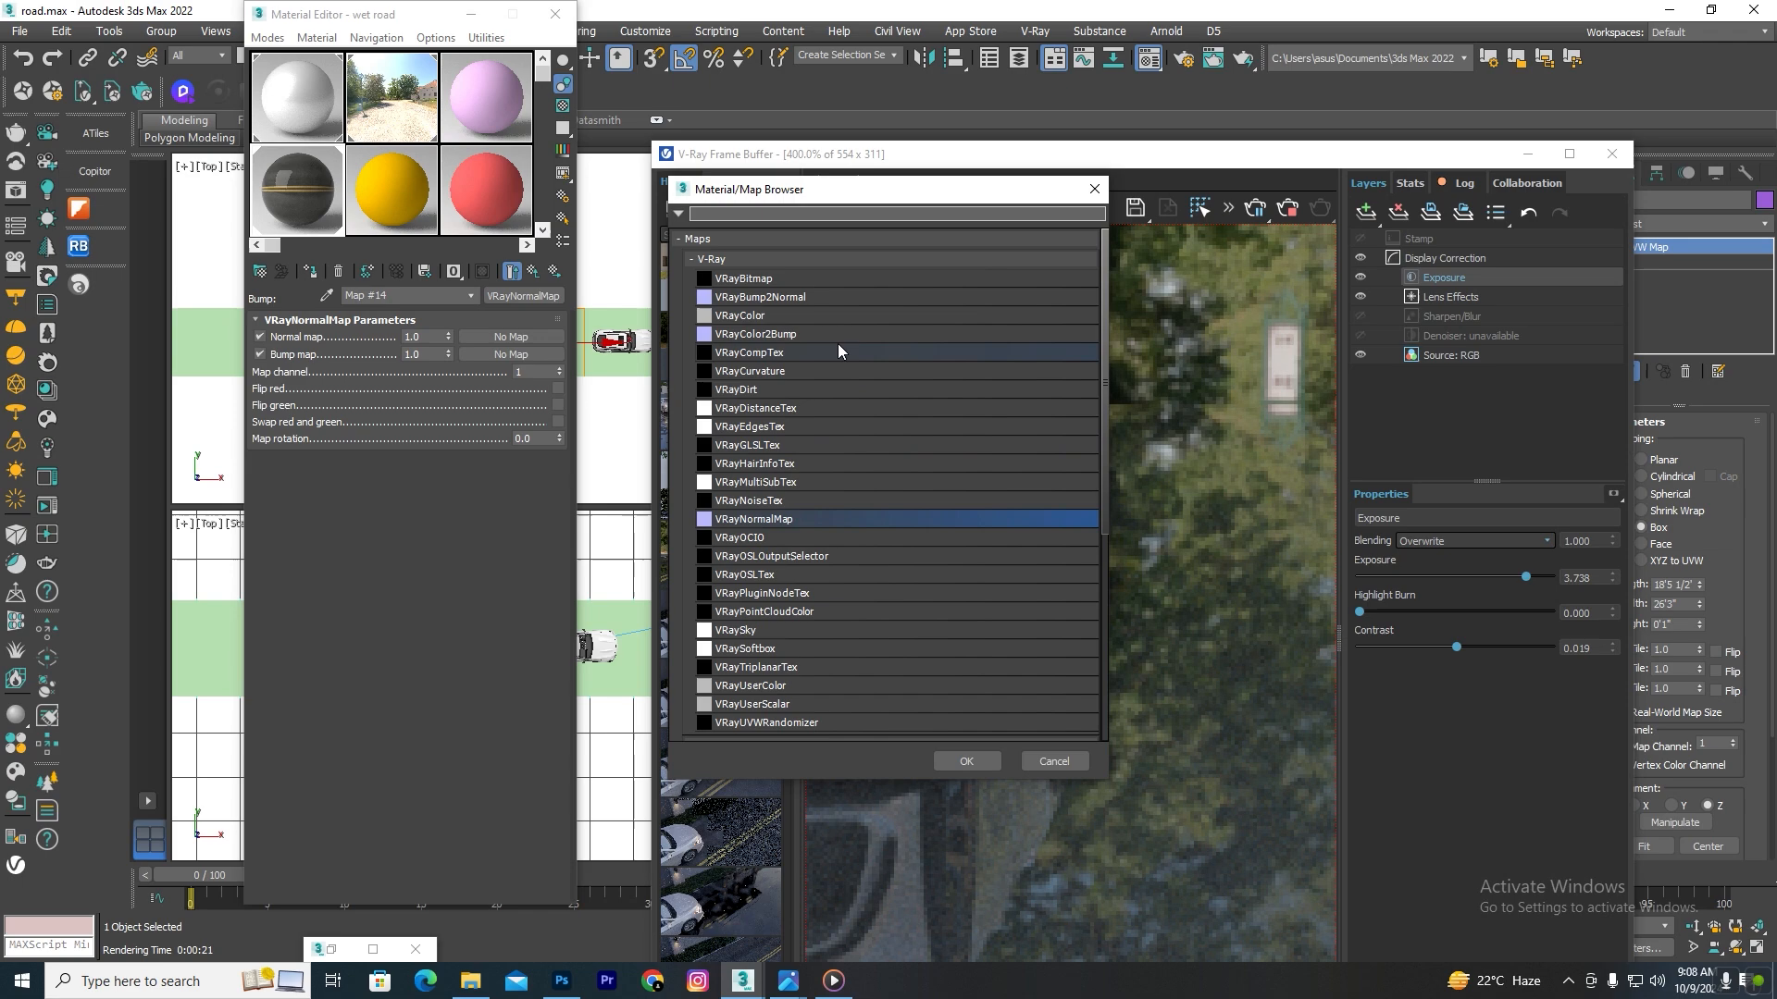
click(754, 279)
click(965, 760)
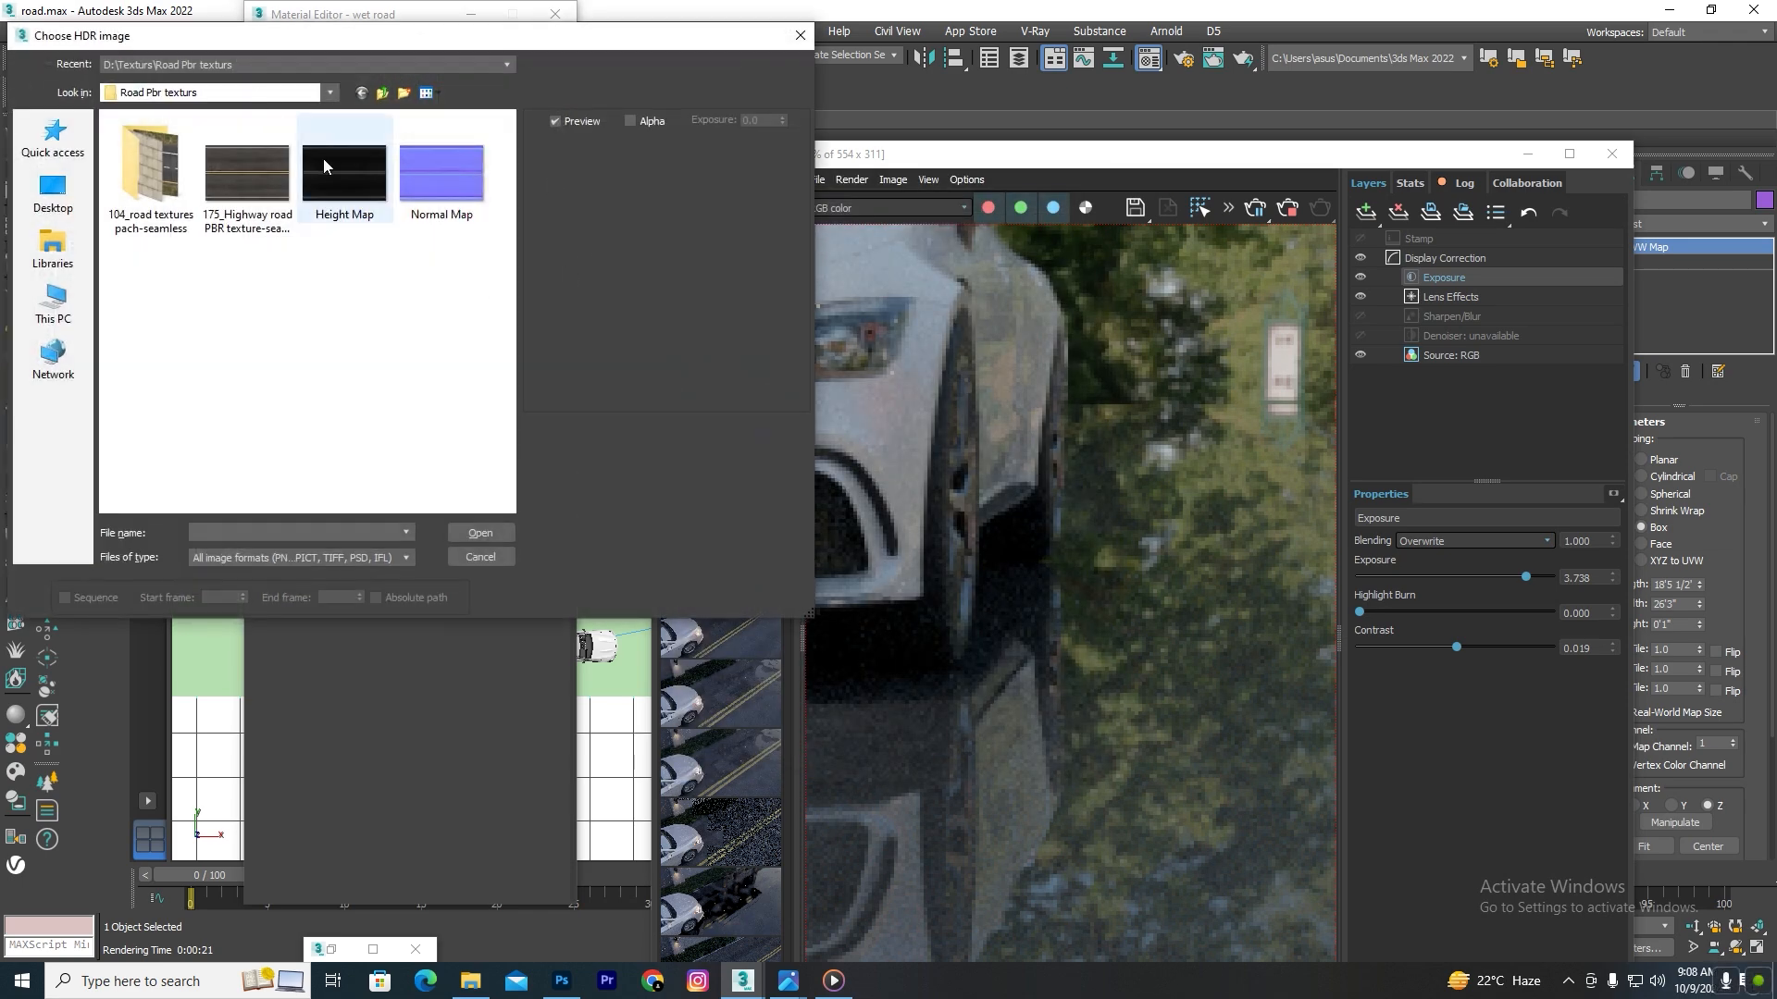
click(438, 190)
click(498, 534)
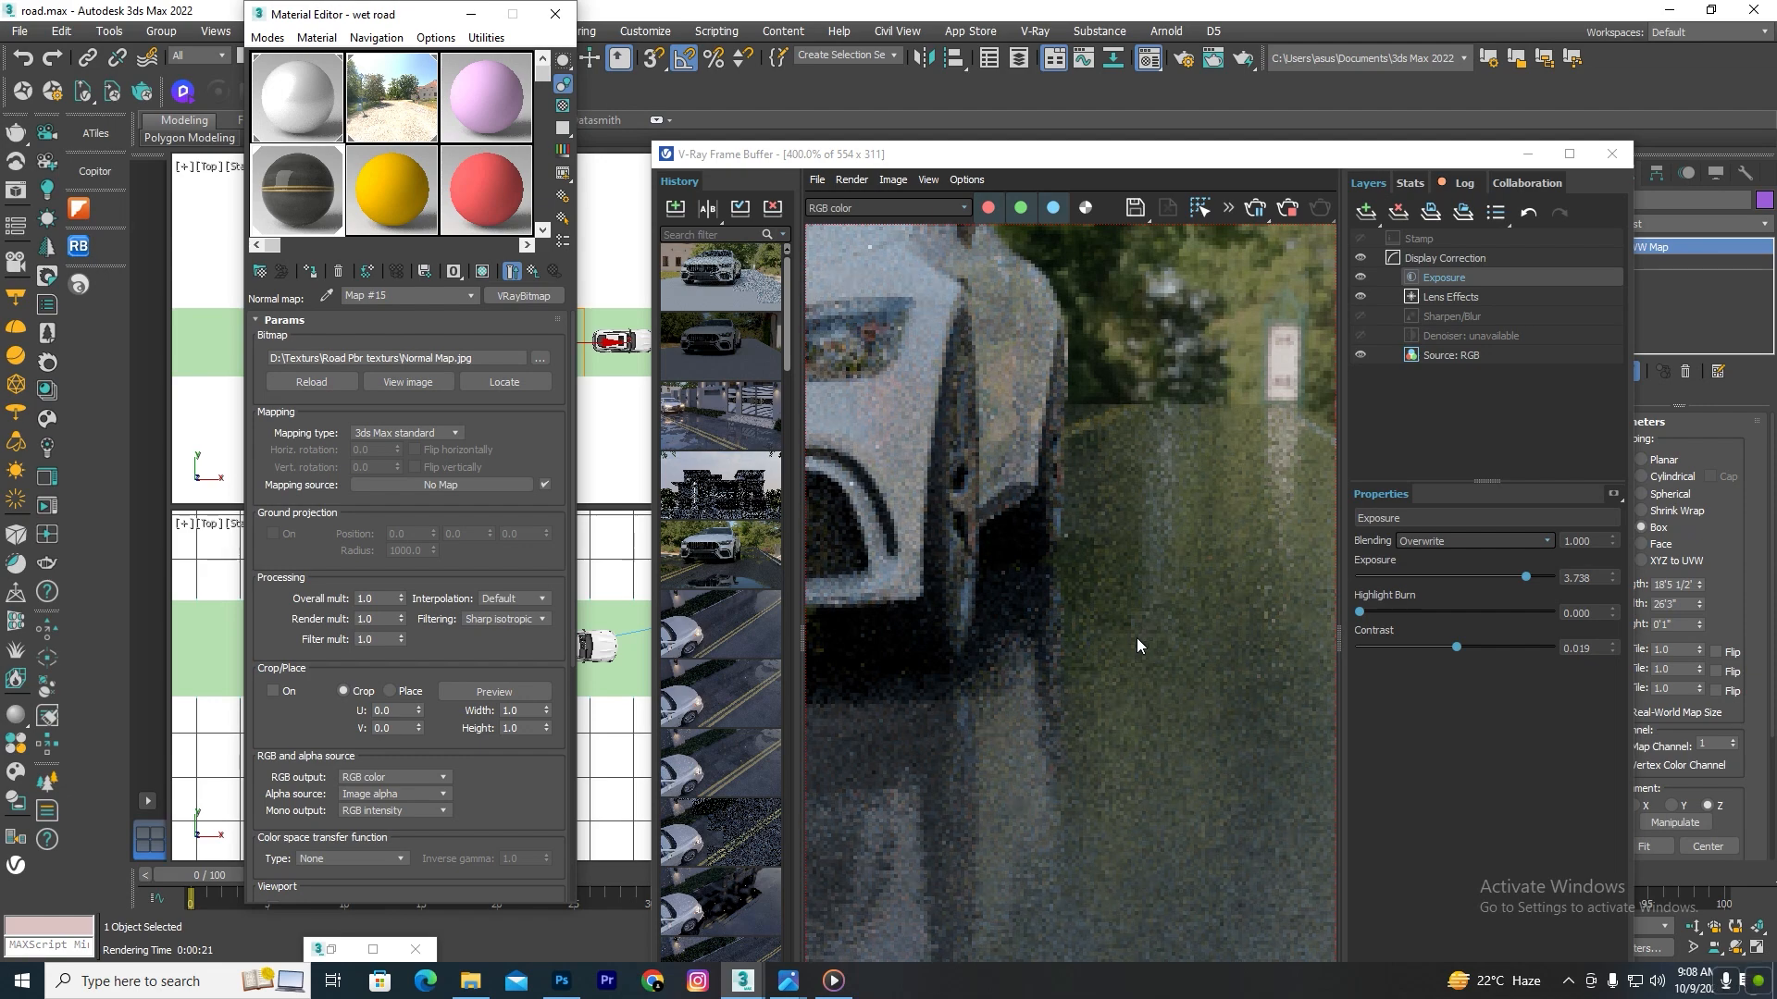
scroll(1208, 581, down, 1)
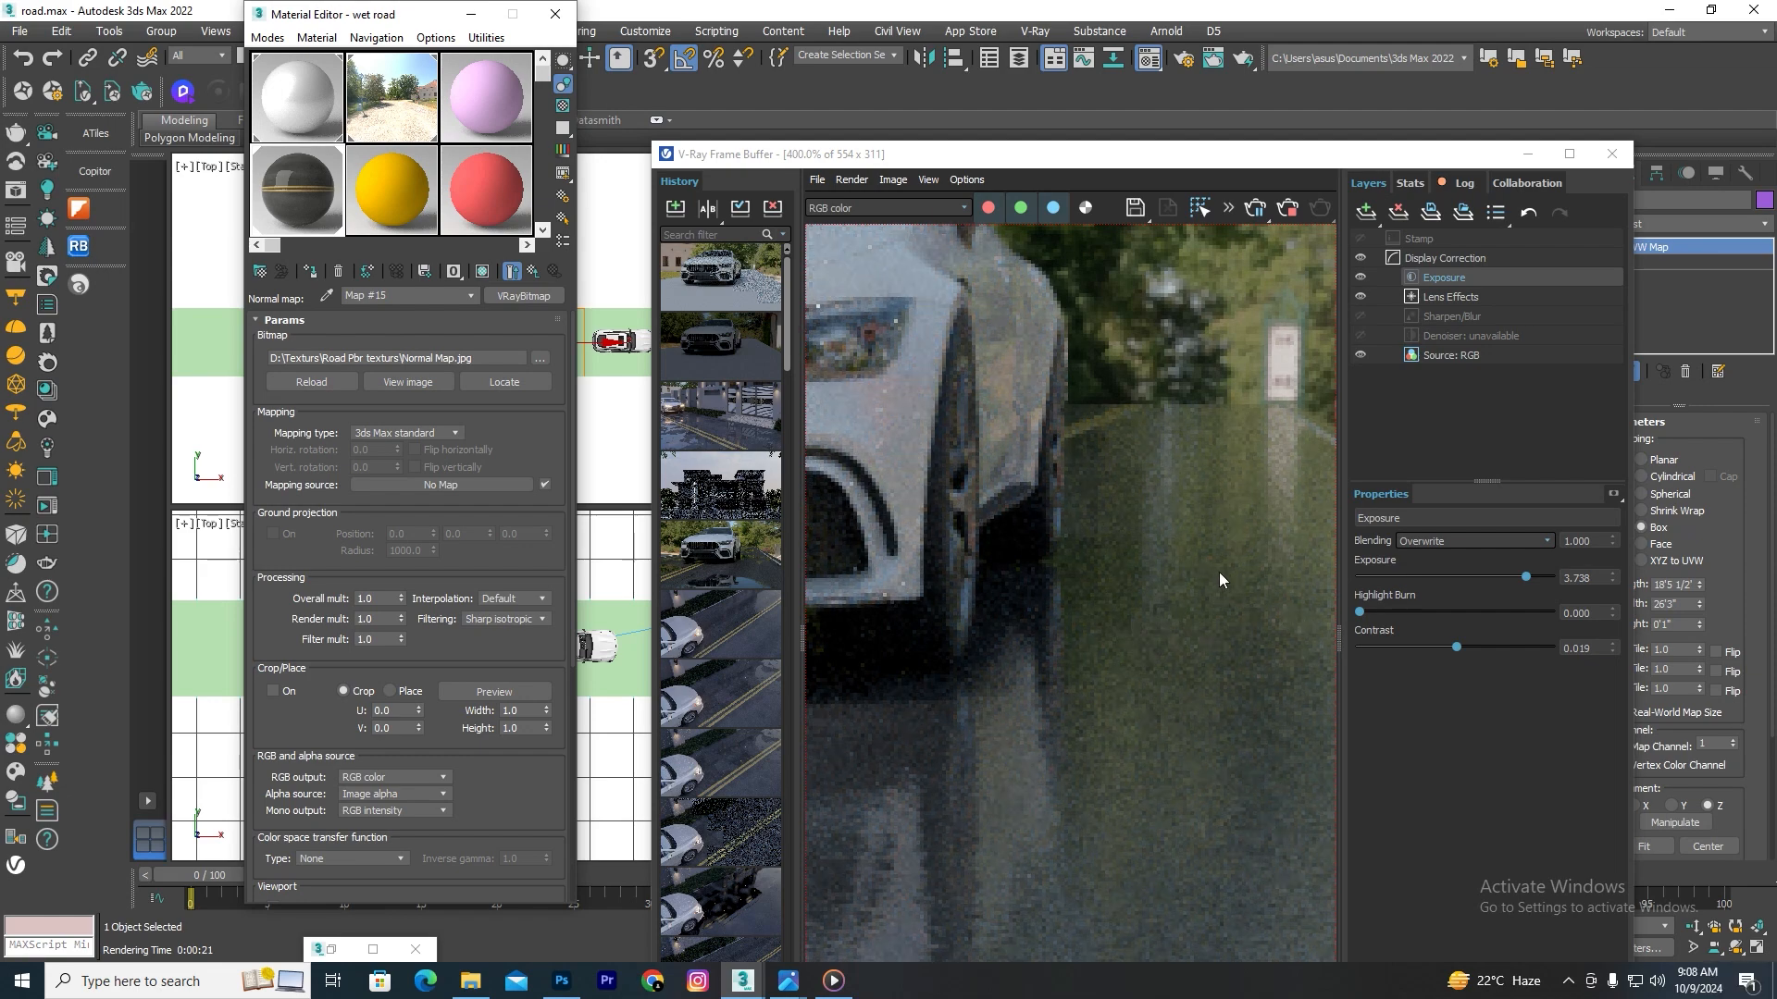
scroll(1158, 531, down, 1)
scroll(1098, 713, up, 1)
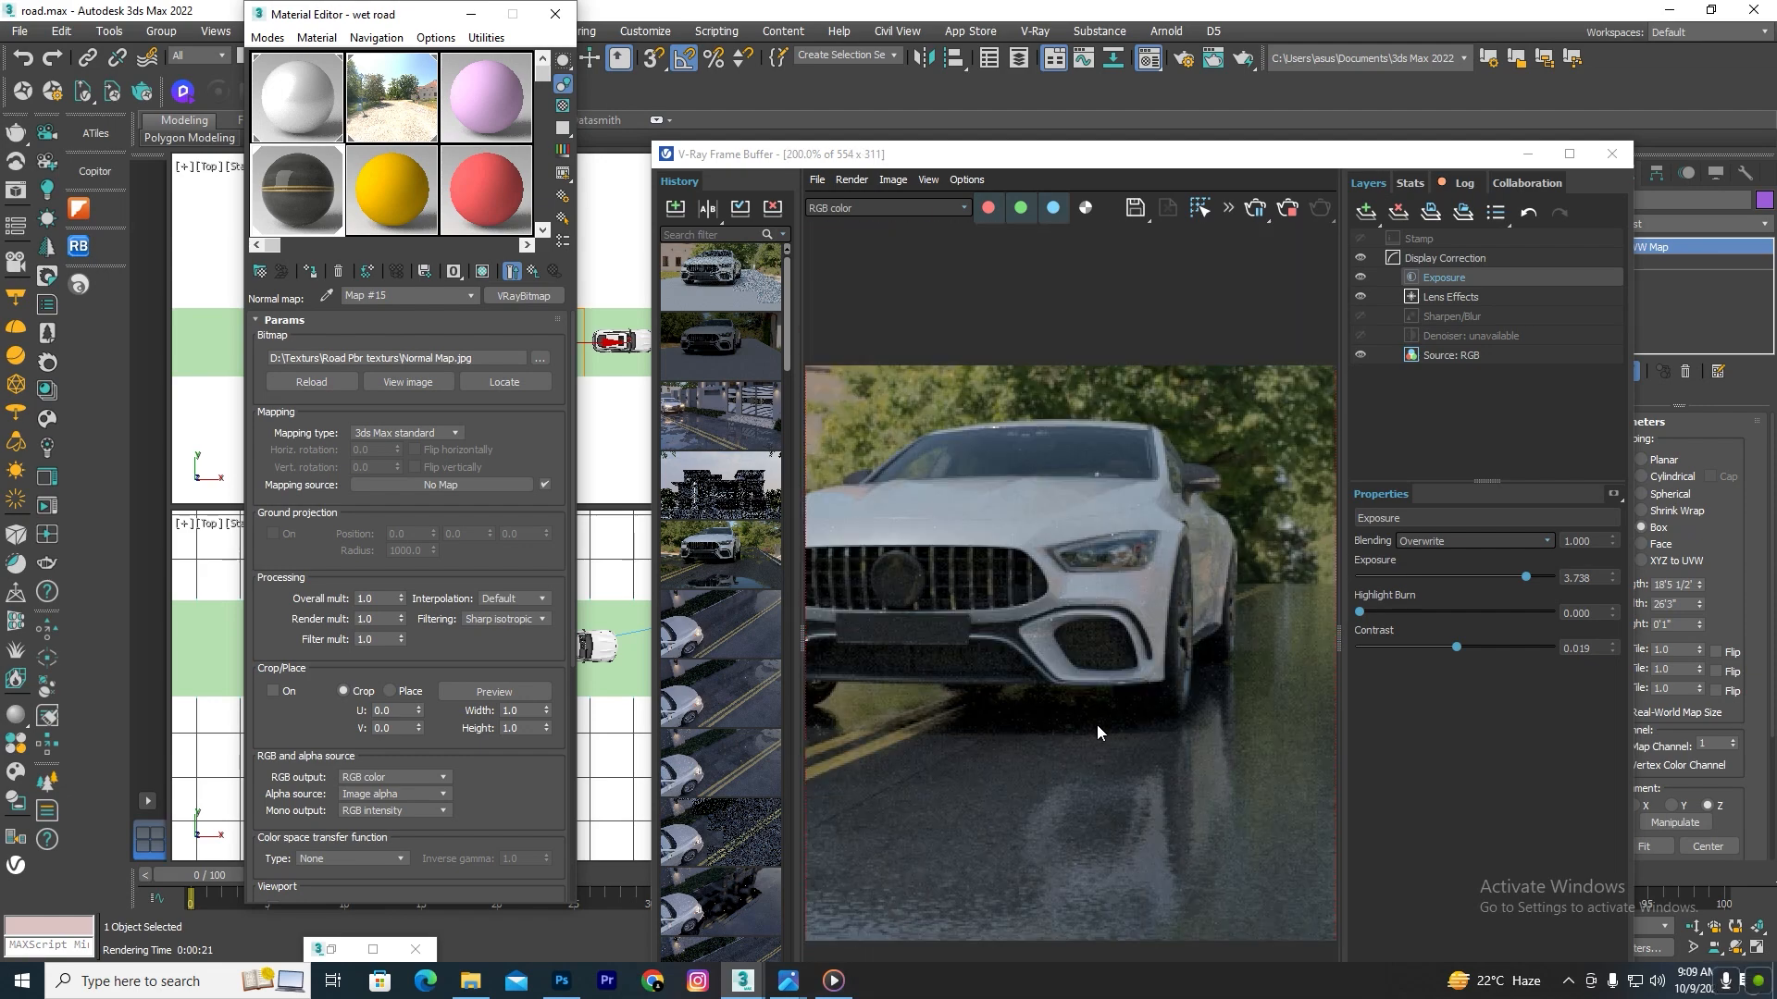
scroll(1097, 724, down, 2)
scroll(1105, 721, up, 1)
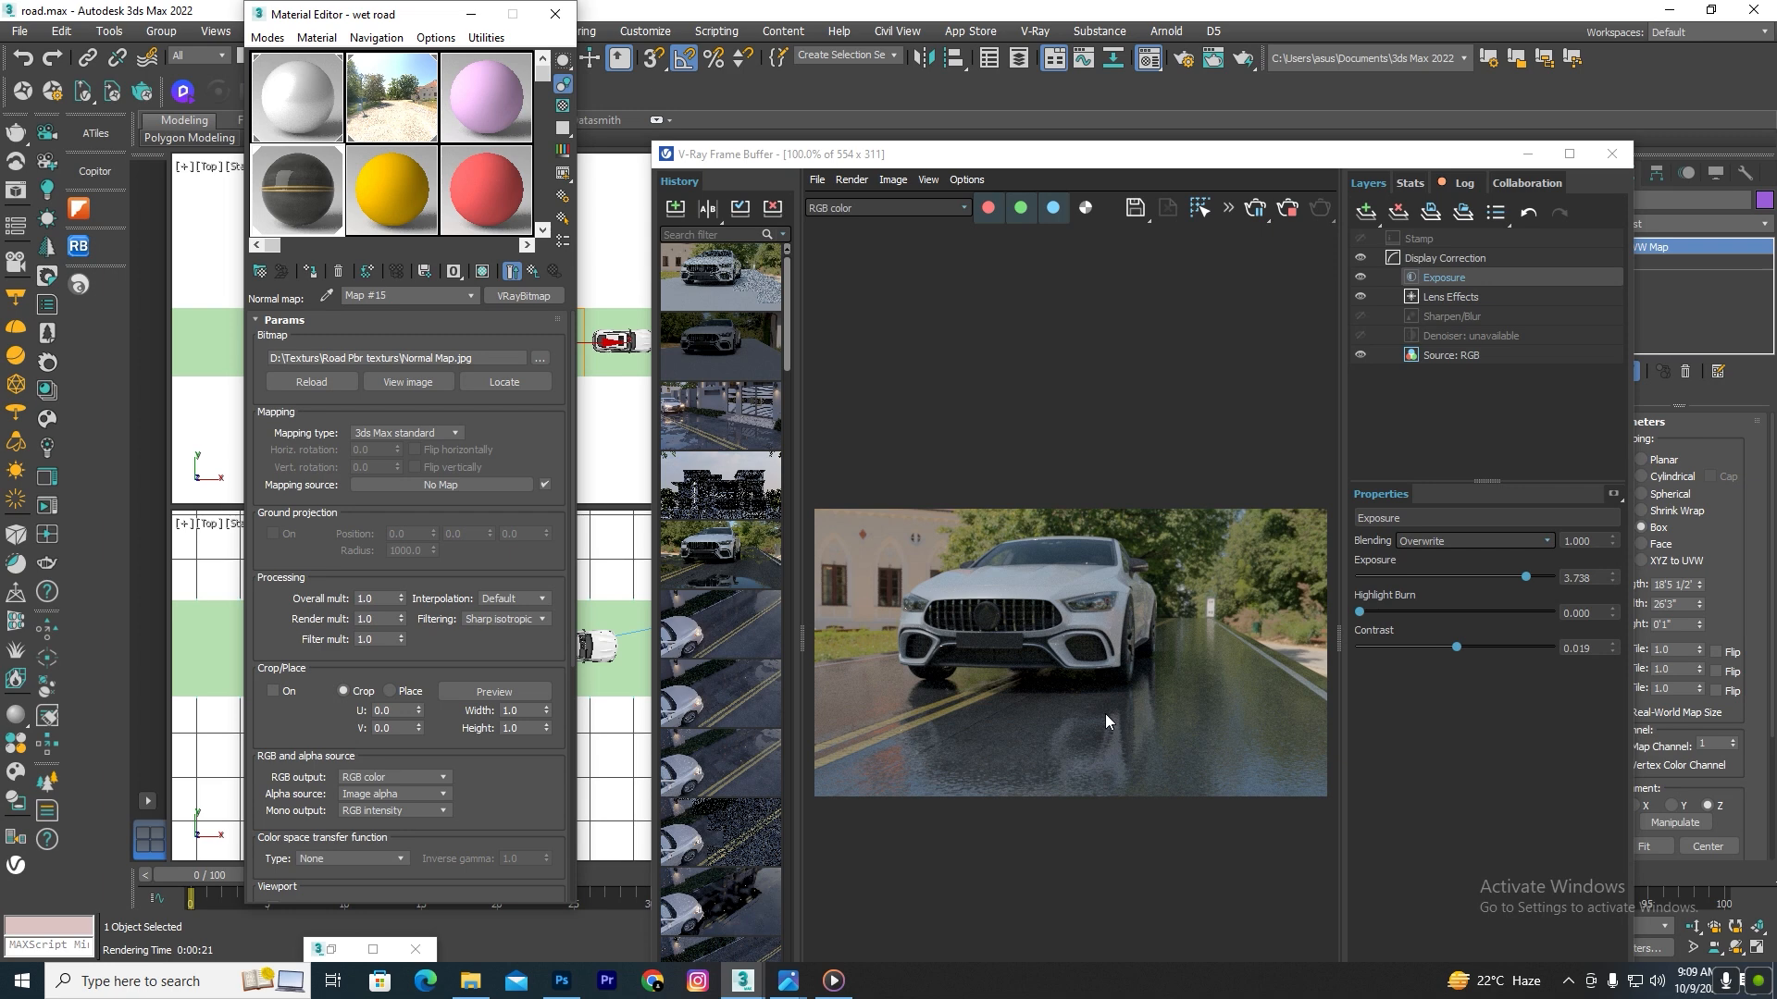
Step: Return to the wet road material's basic parameters and clear its bump map
click(532, 271)
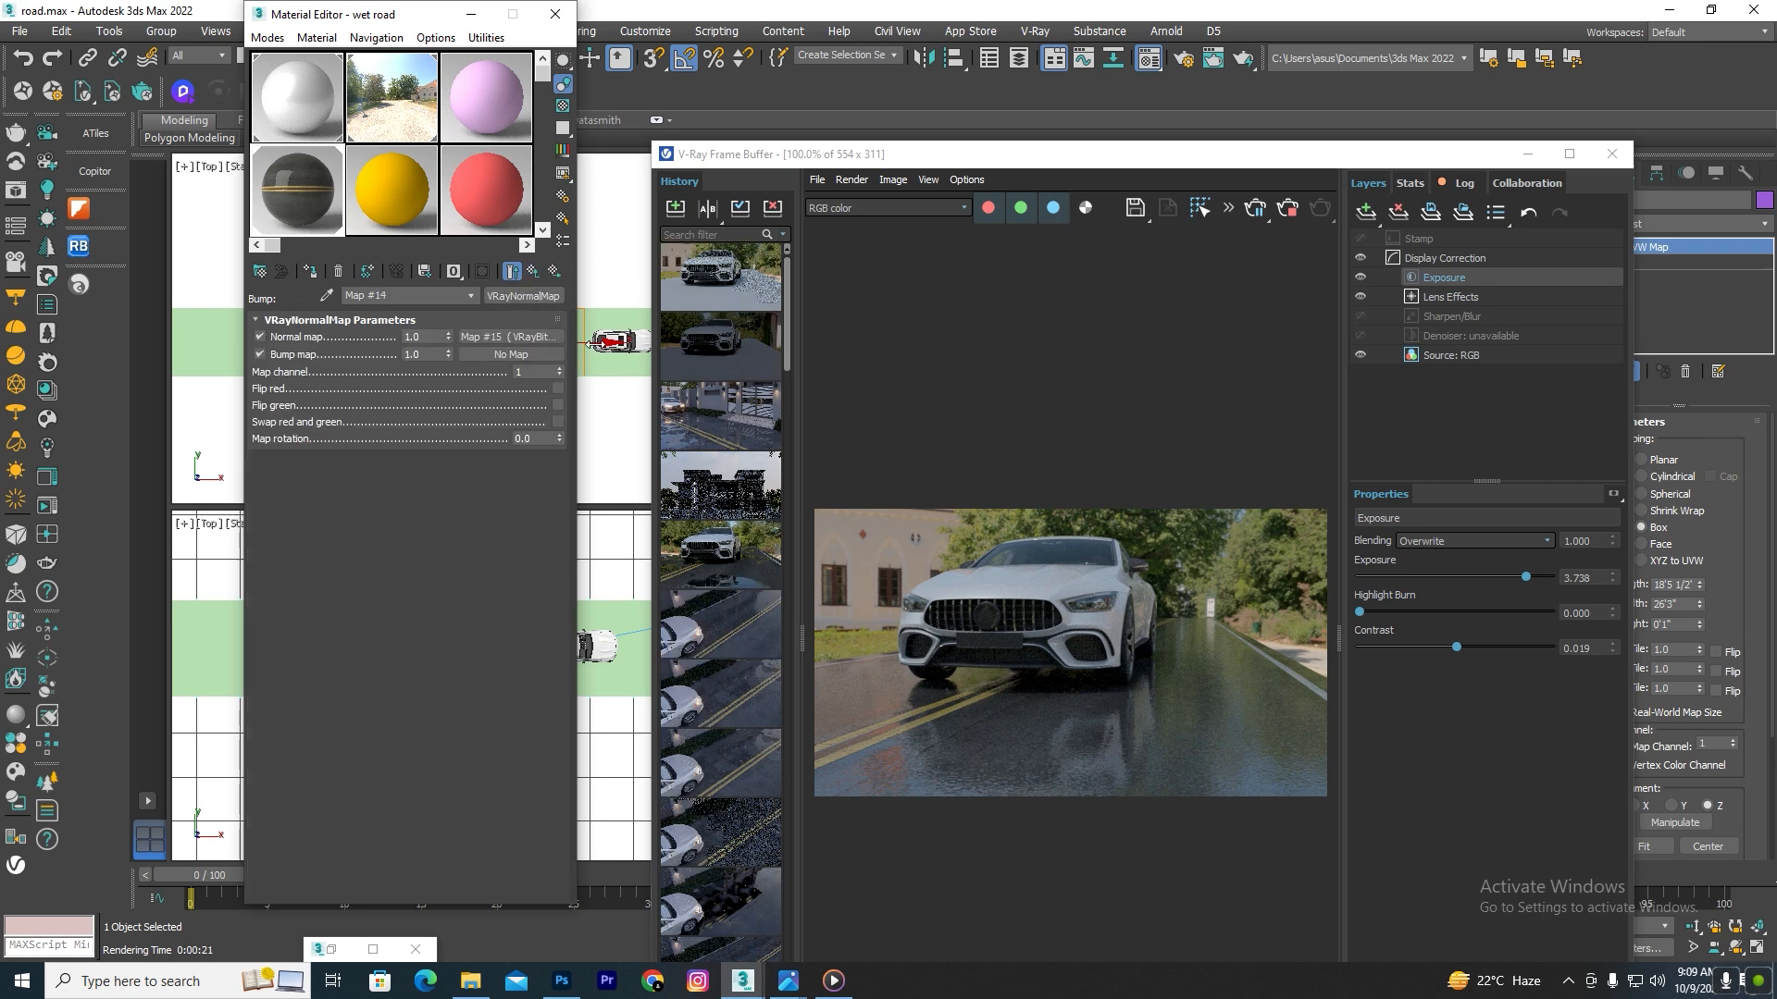
click(532, 271)
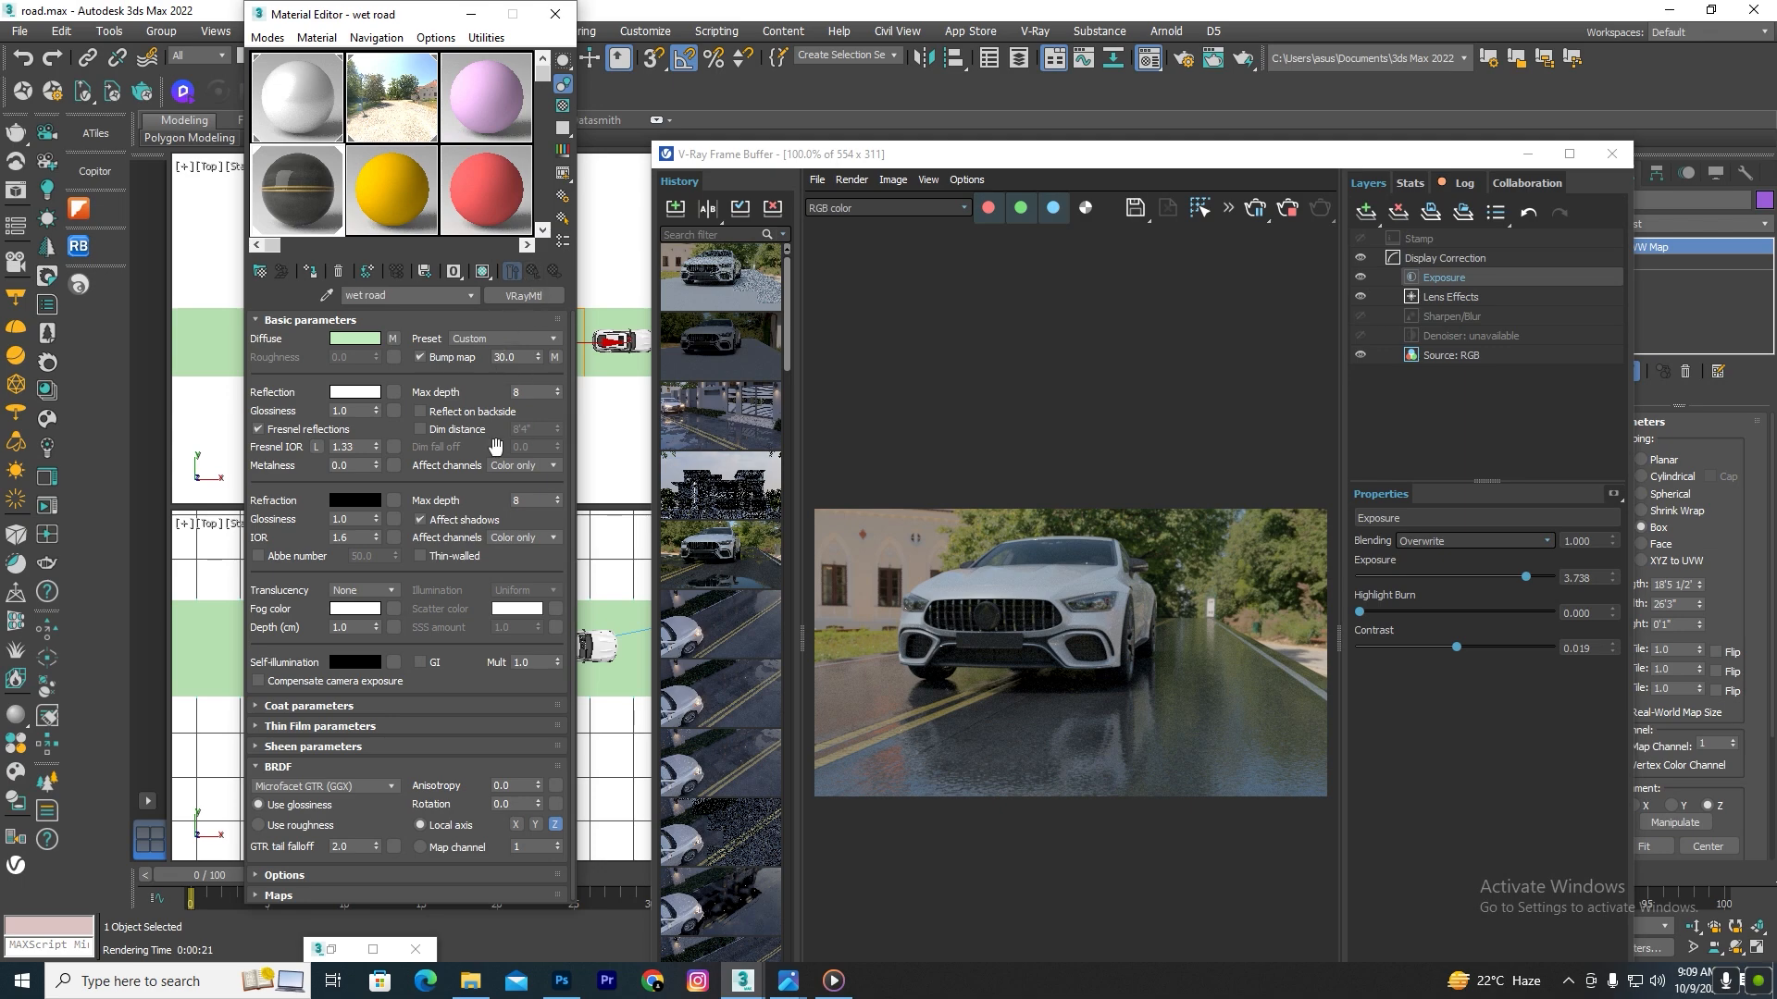
right_click(556, 359)
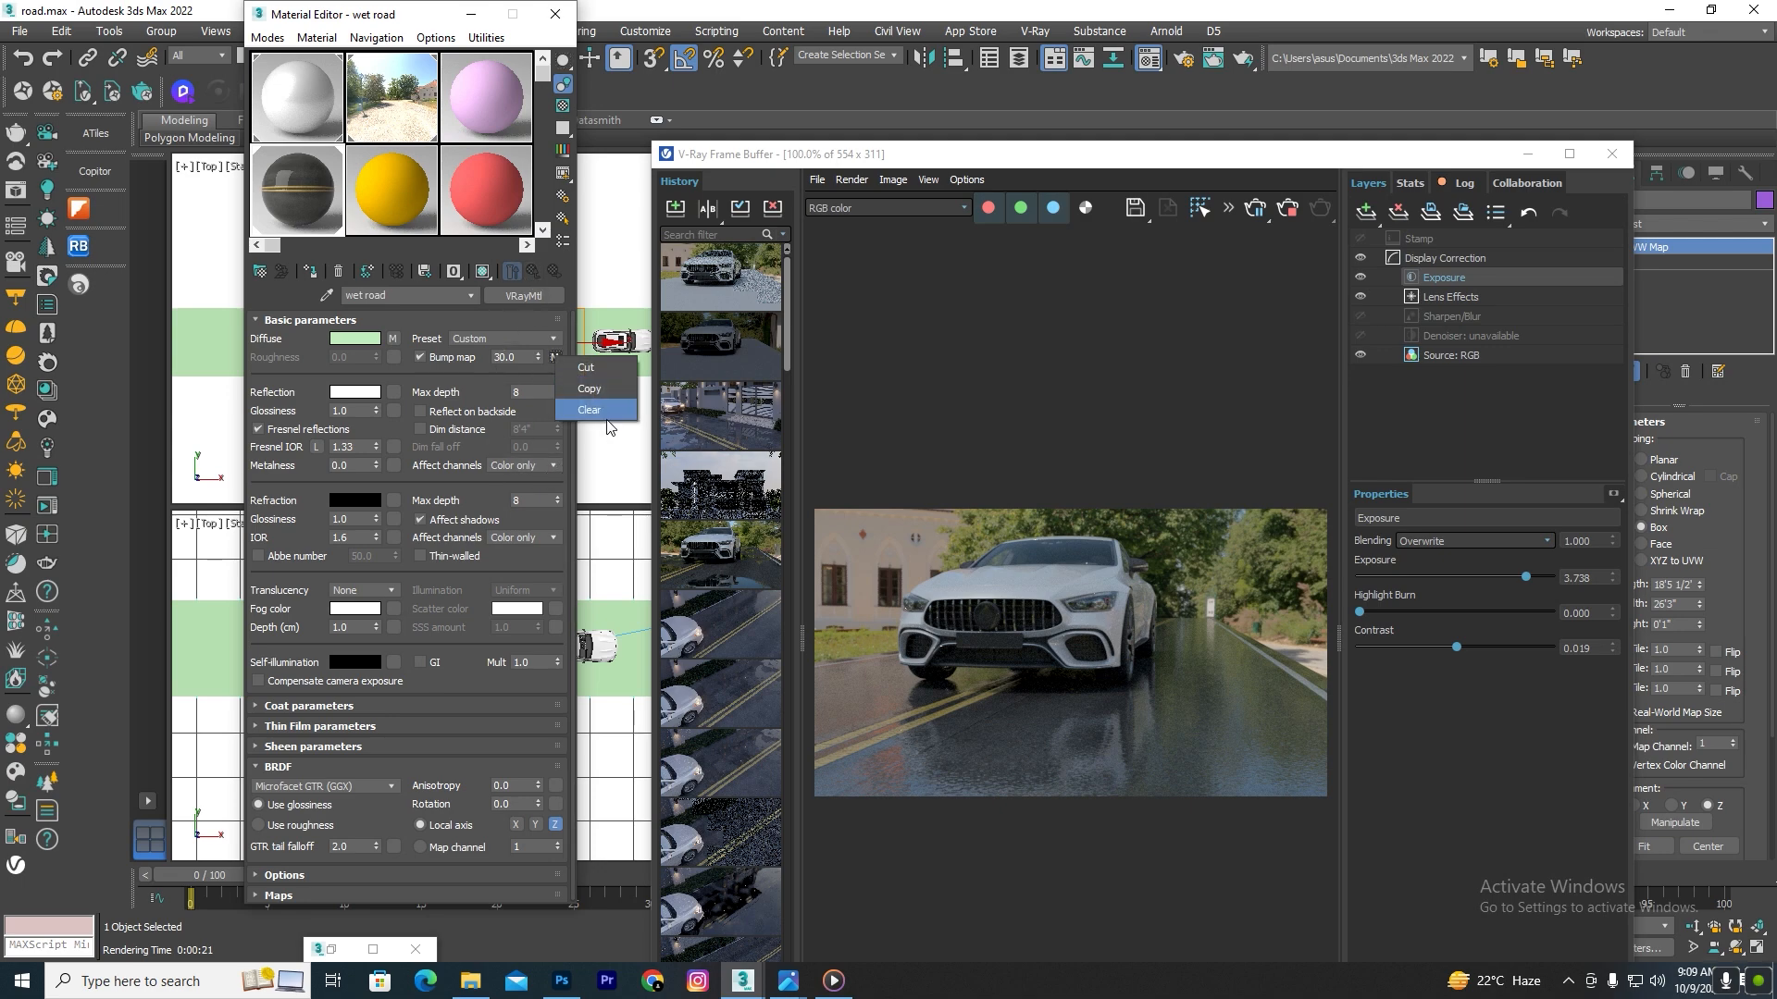
click(592, 431)
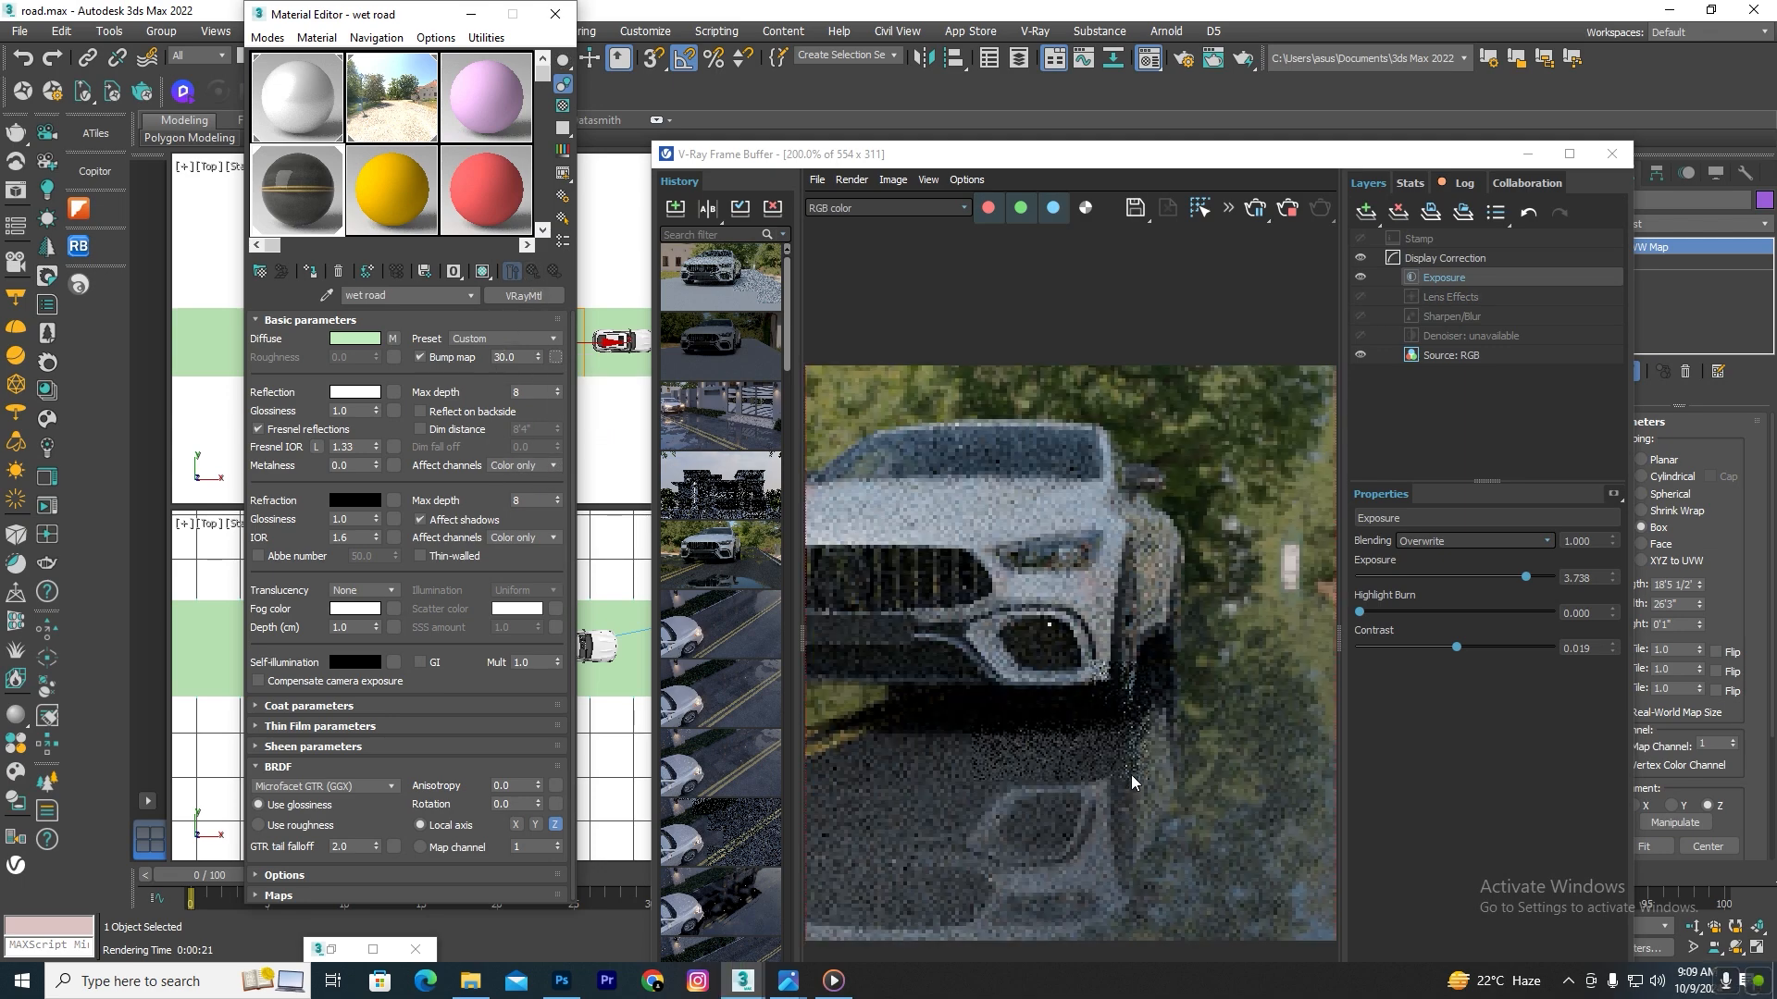
scroll(1254, 731, up, 1)
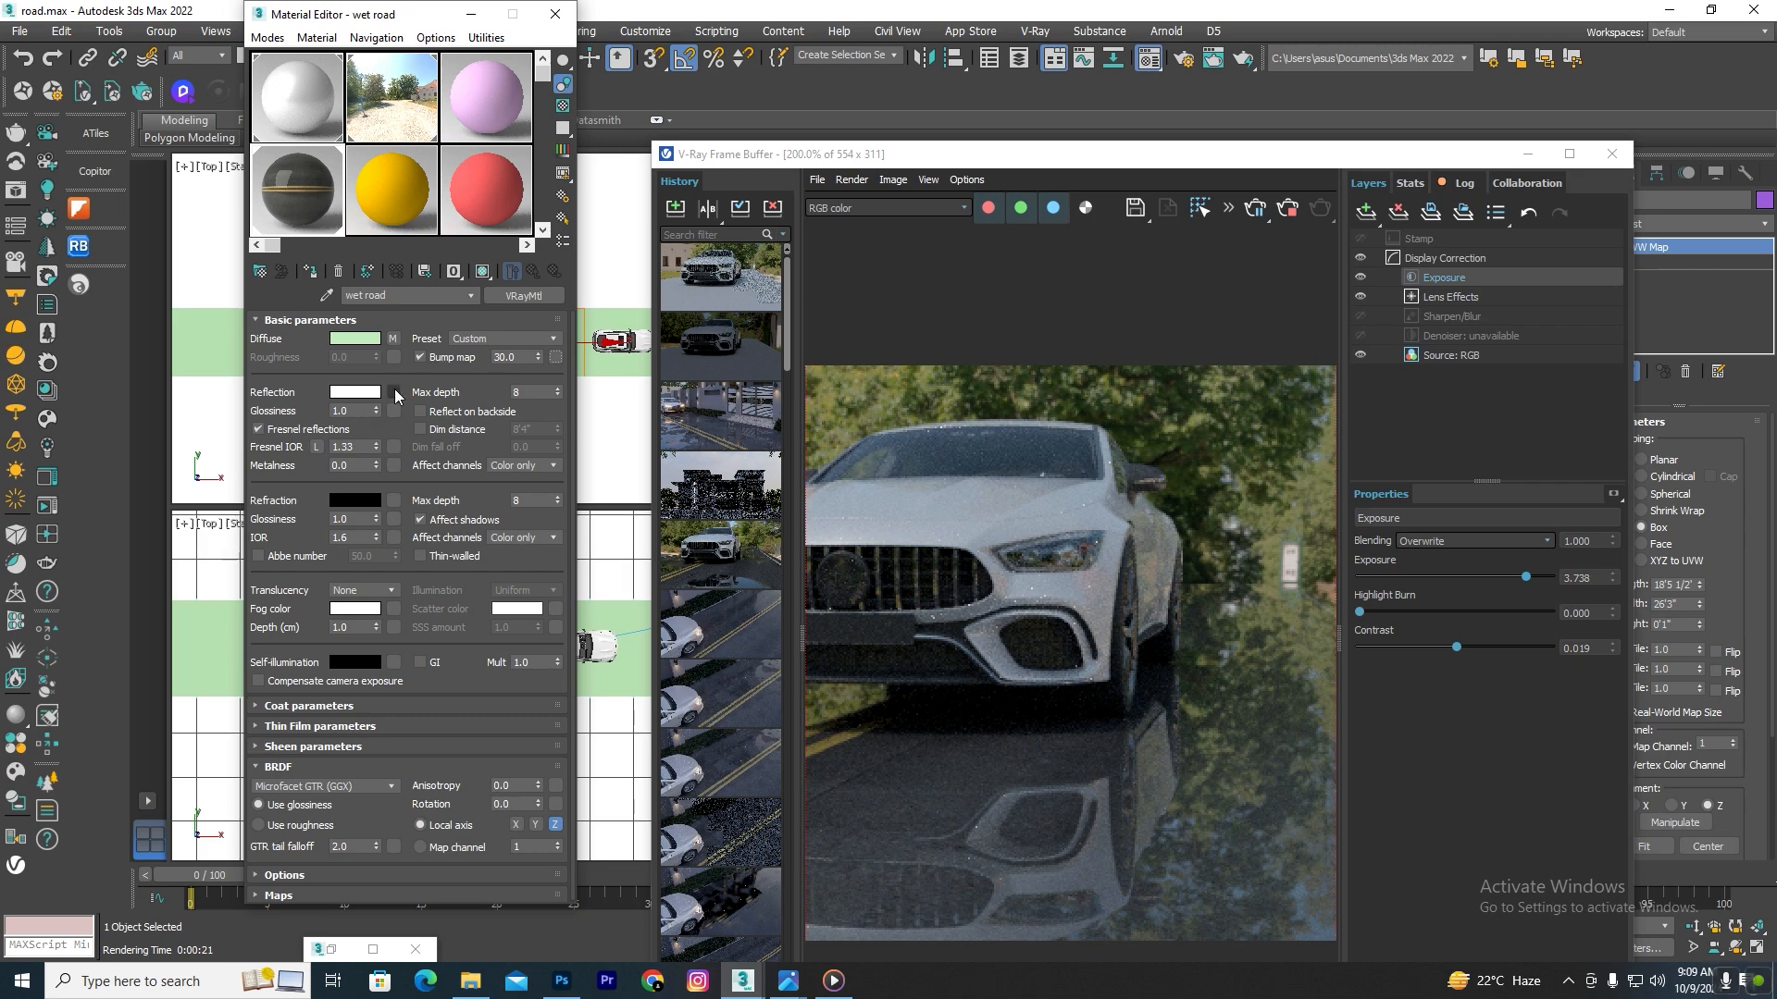
Step: Assign a Noise map from the General maps to the wet road material's reflection slot
click(396, 393)
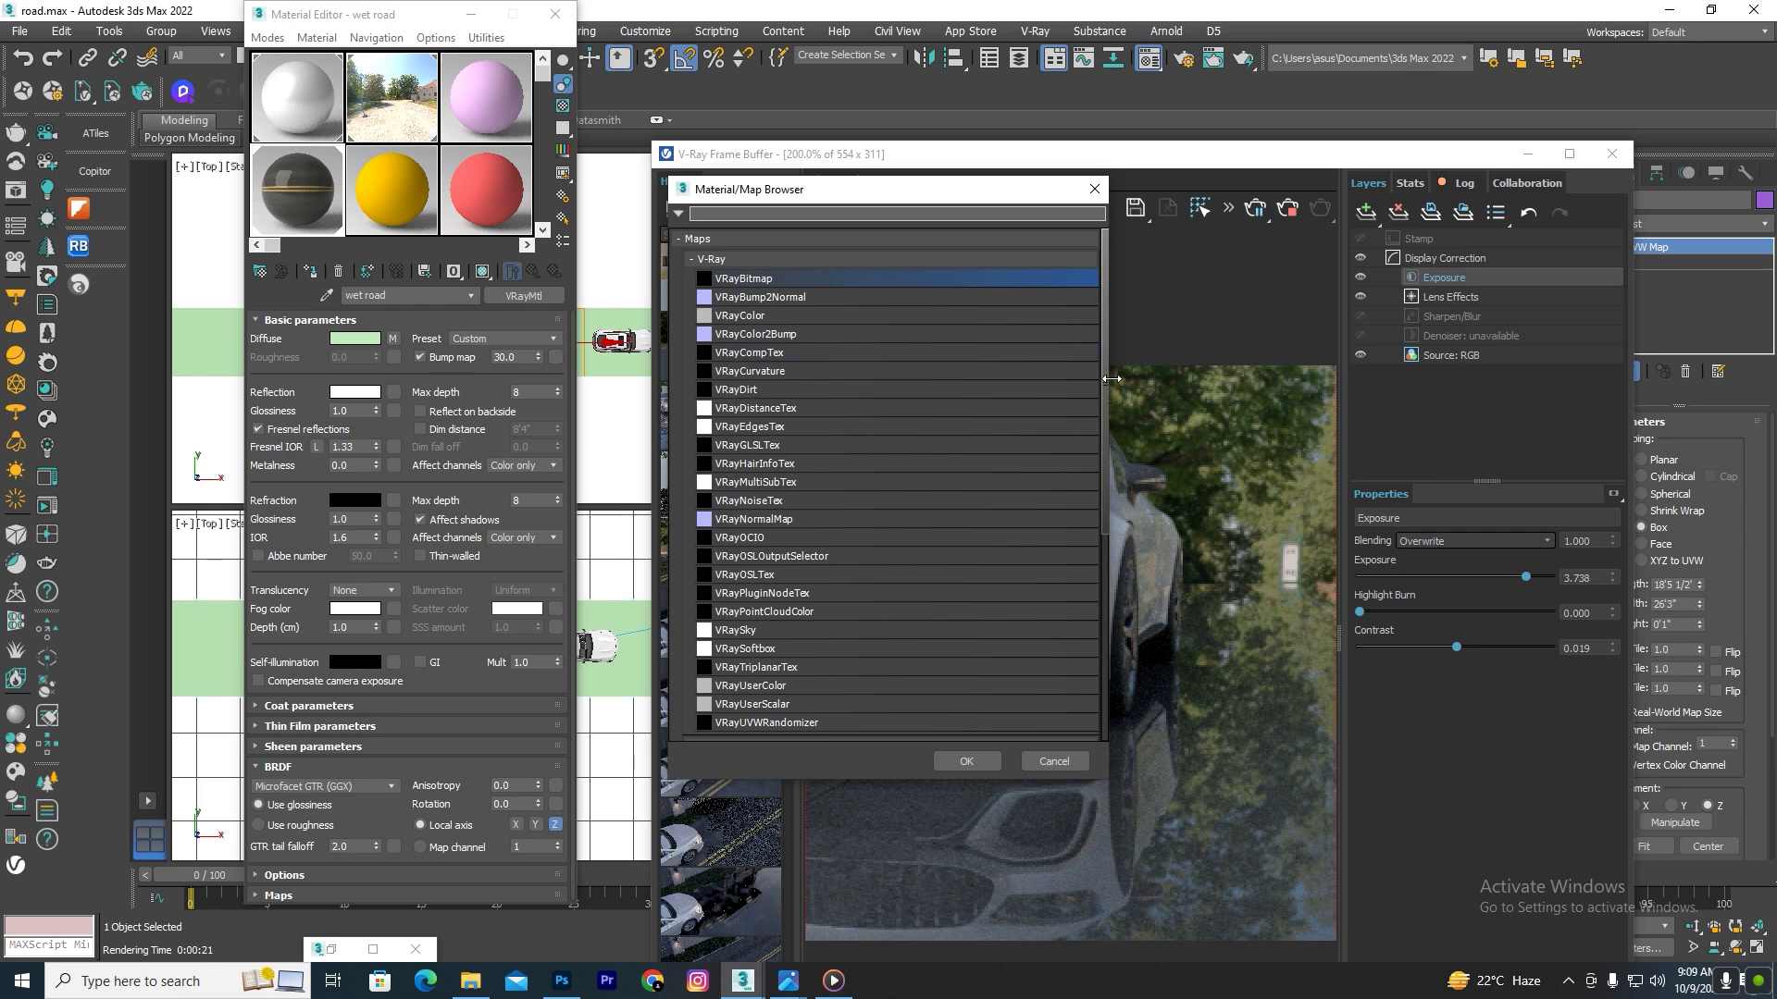
drag(1102, 407, 1094, 648)
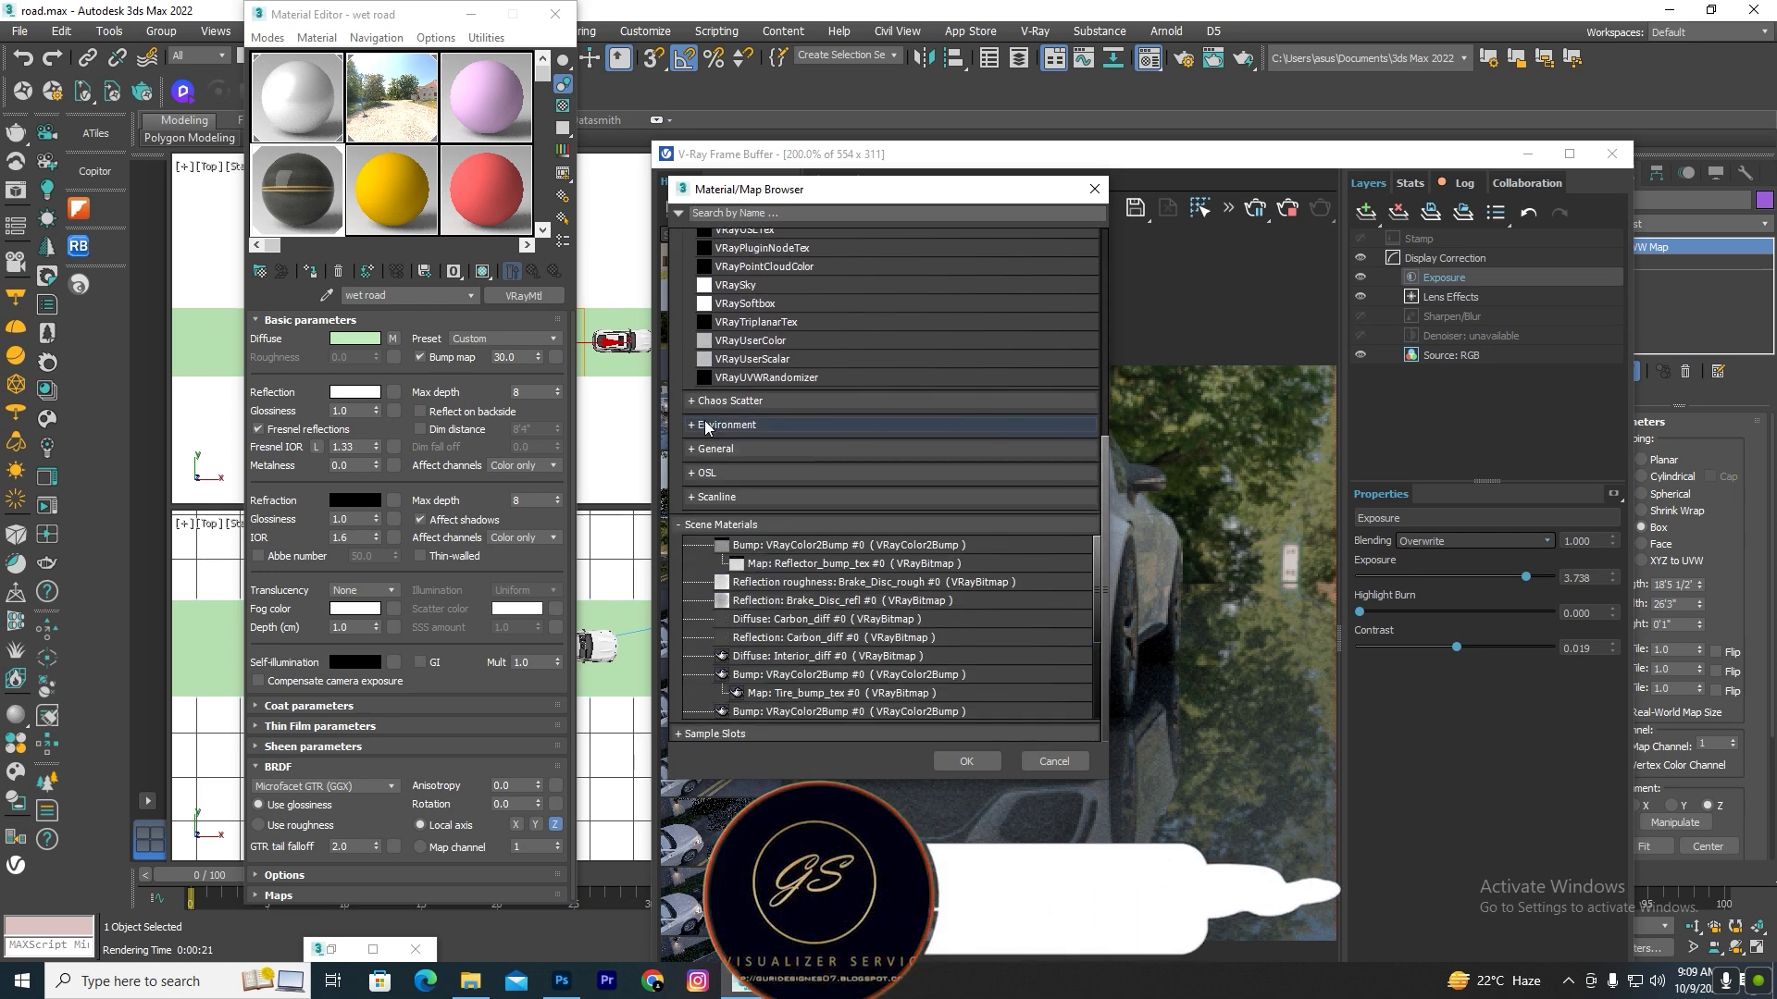
click(703, 449)
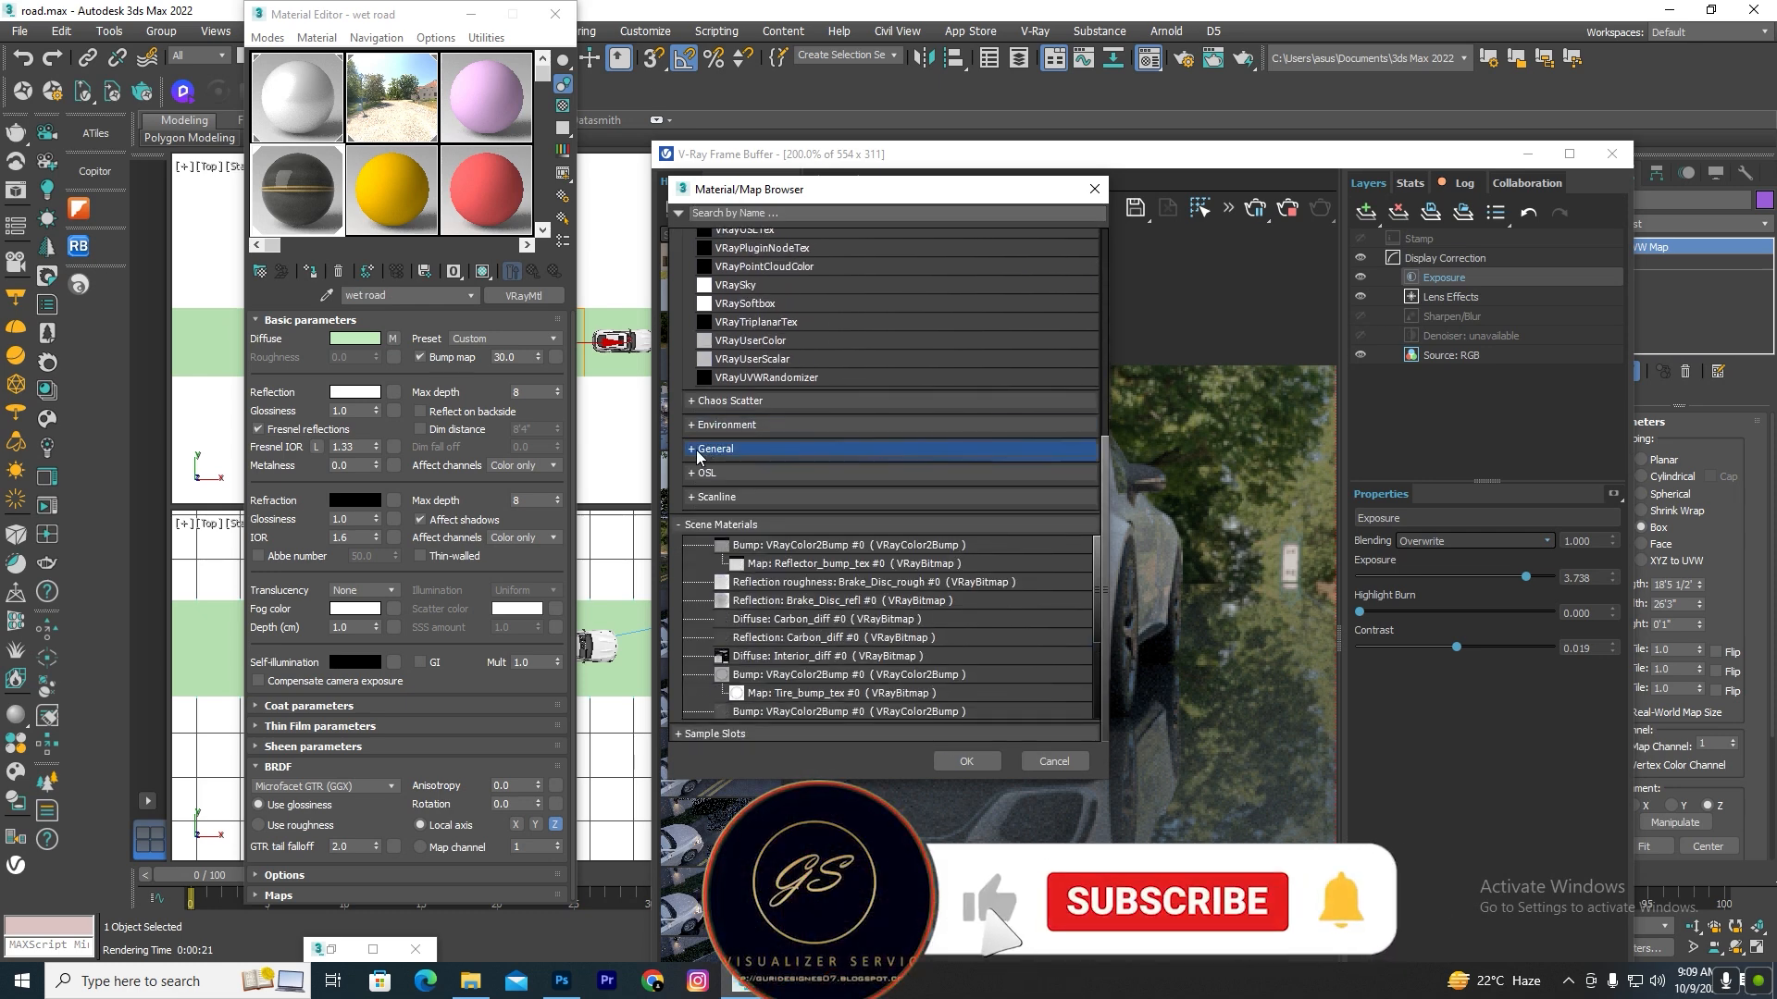
scroll(771, 588, down, 1)
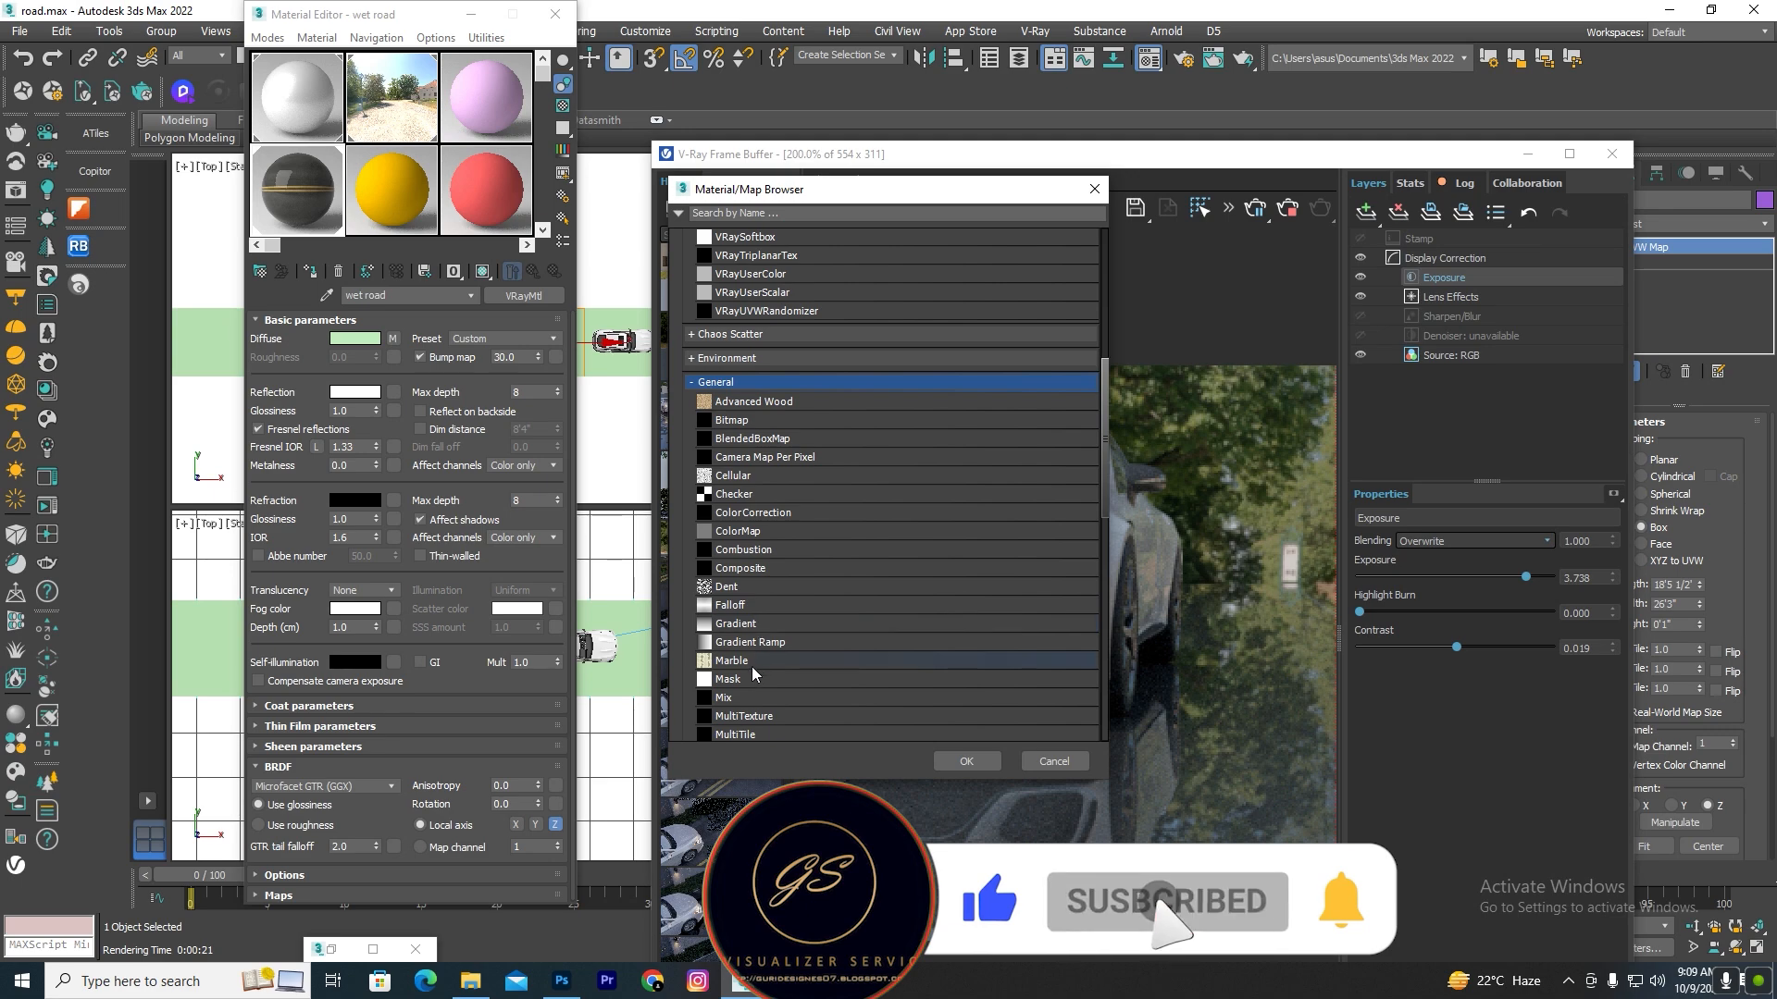
scroll(808, 633, down, 1)
scroll(815, 668, down, 3)
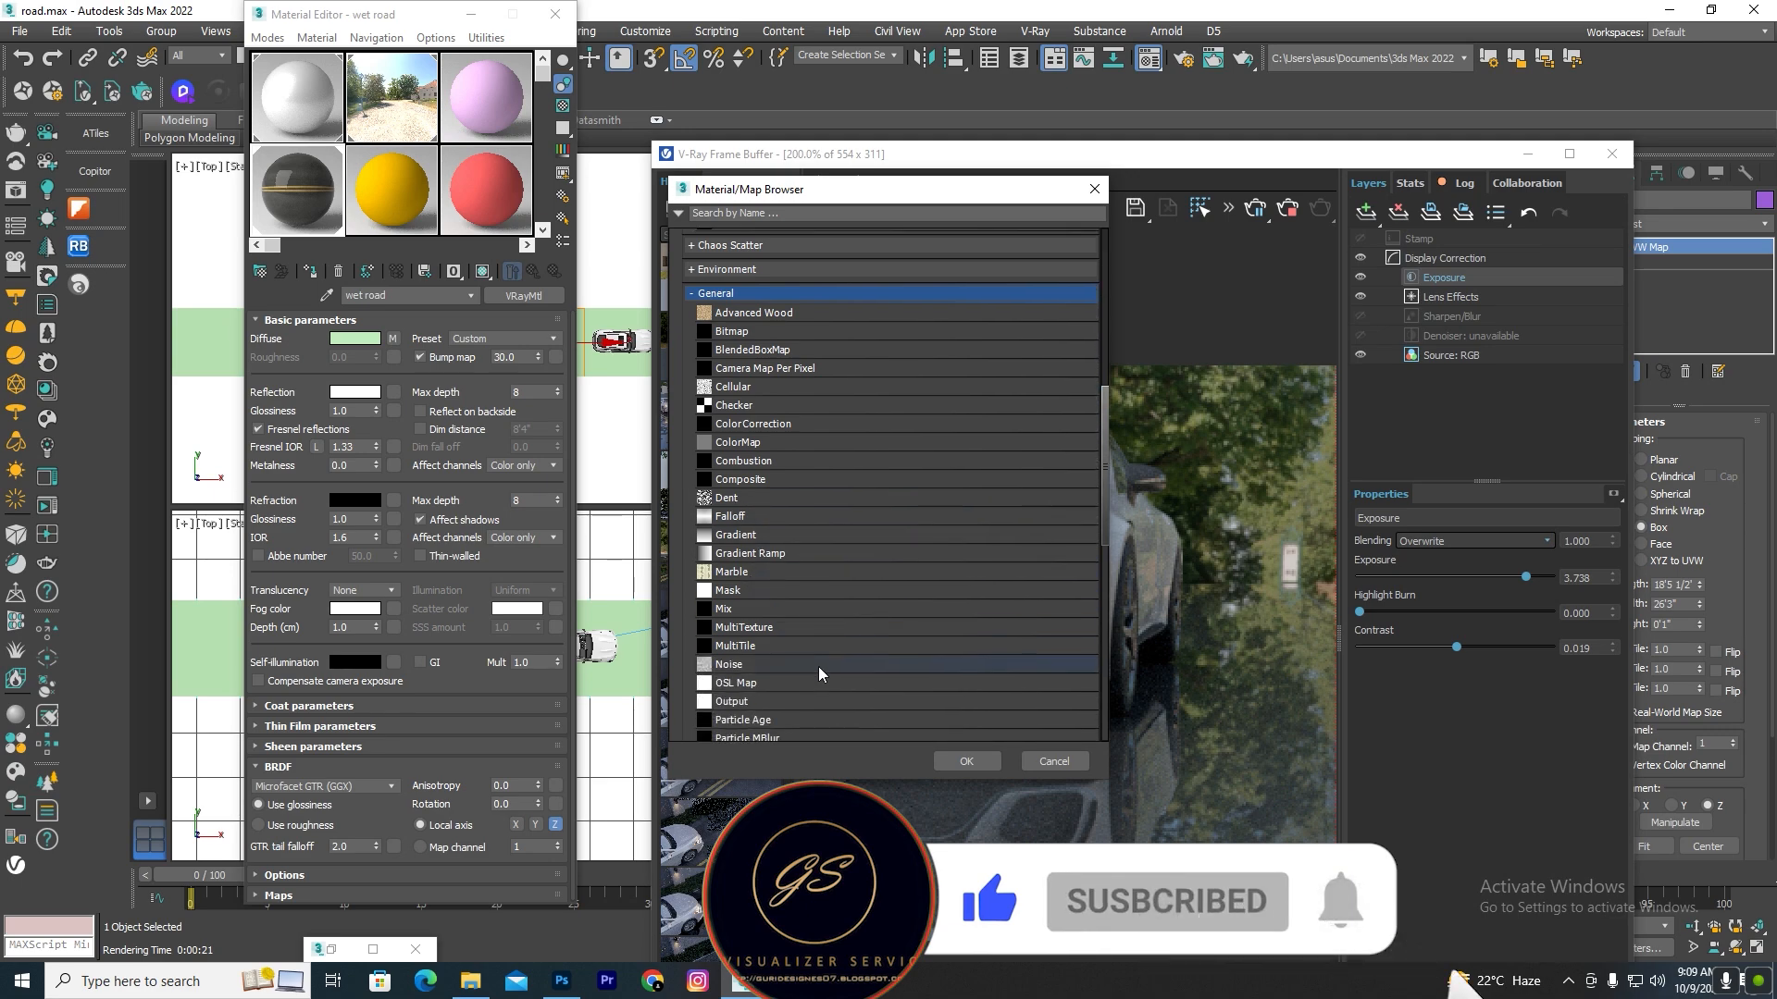
click(743, 668)
click(966, 761)
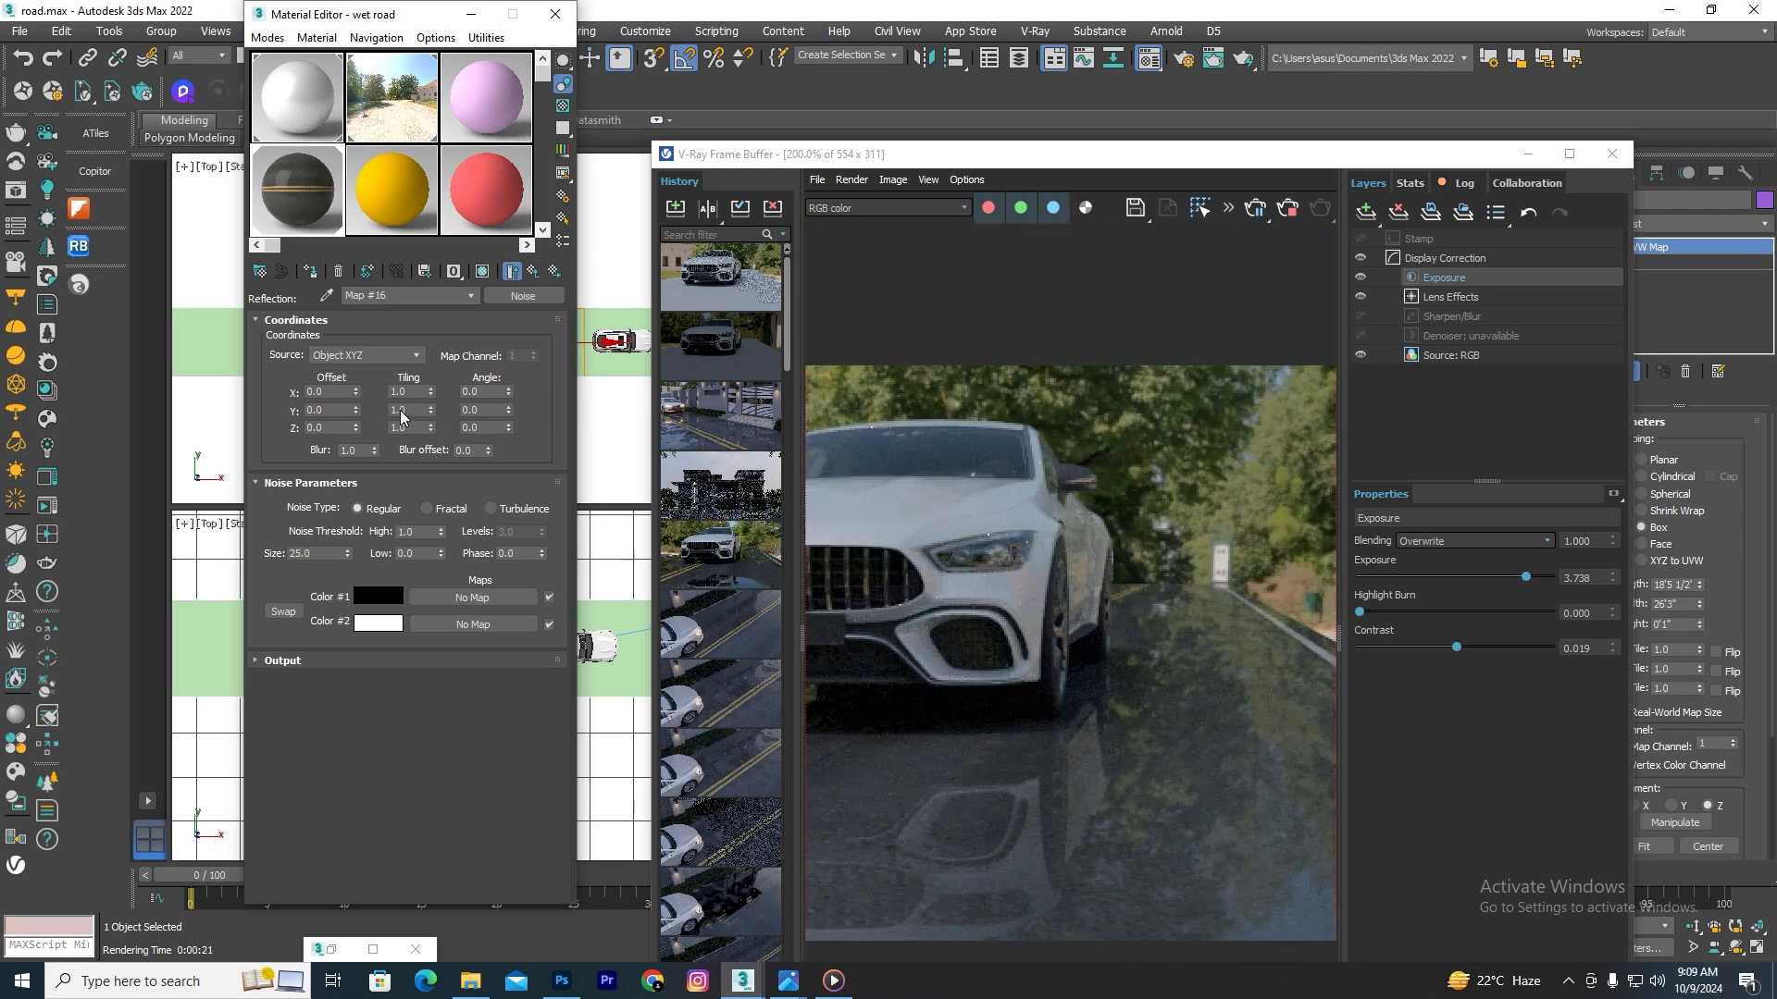
Step: Set the Noise map's size to 50 and its noise threshold to 0.6 high and 0.4 low
double_click(313, 552)
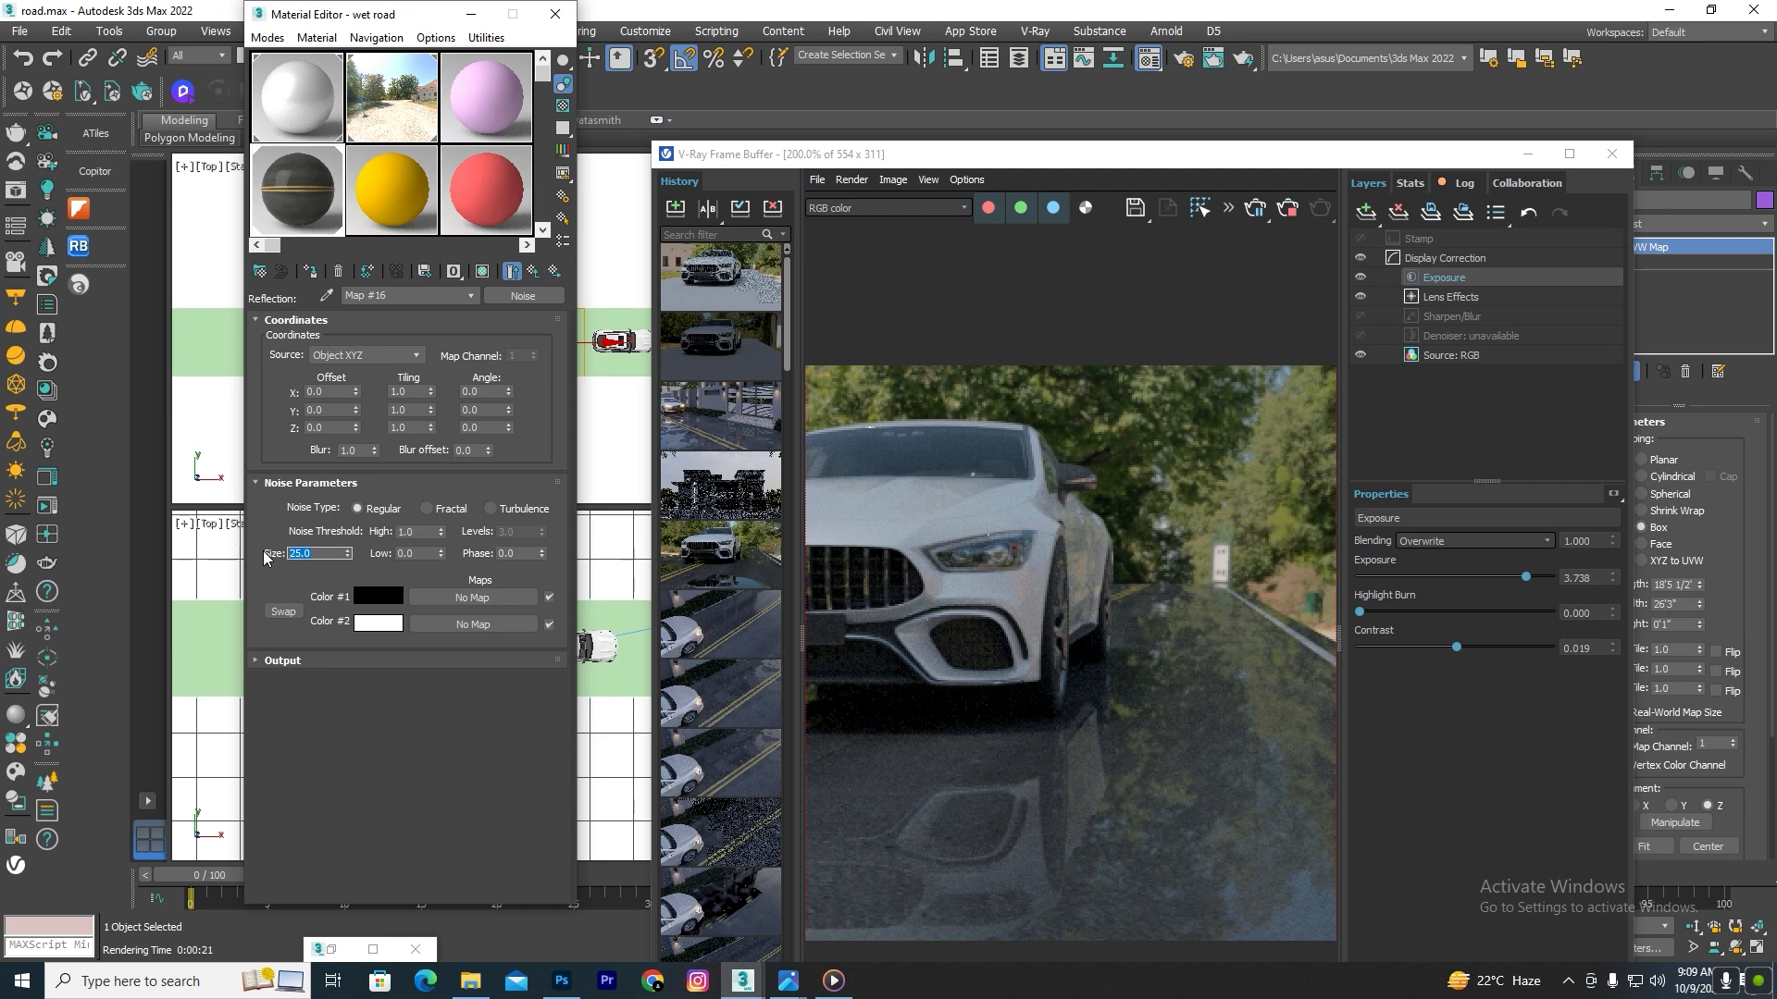
key(Tab)
text(.6)
key(Tab)
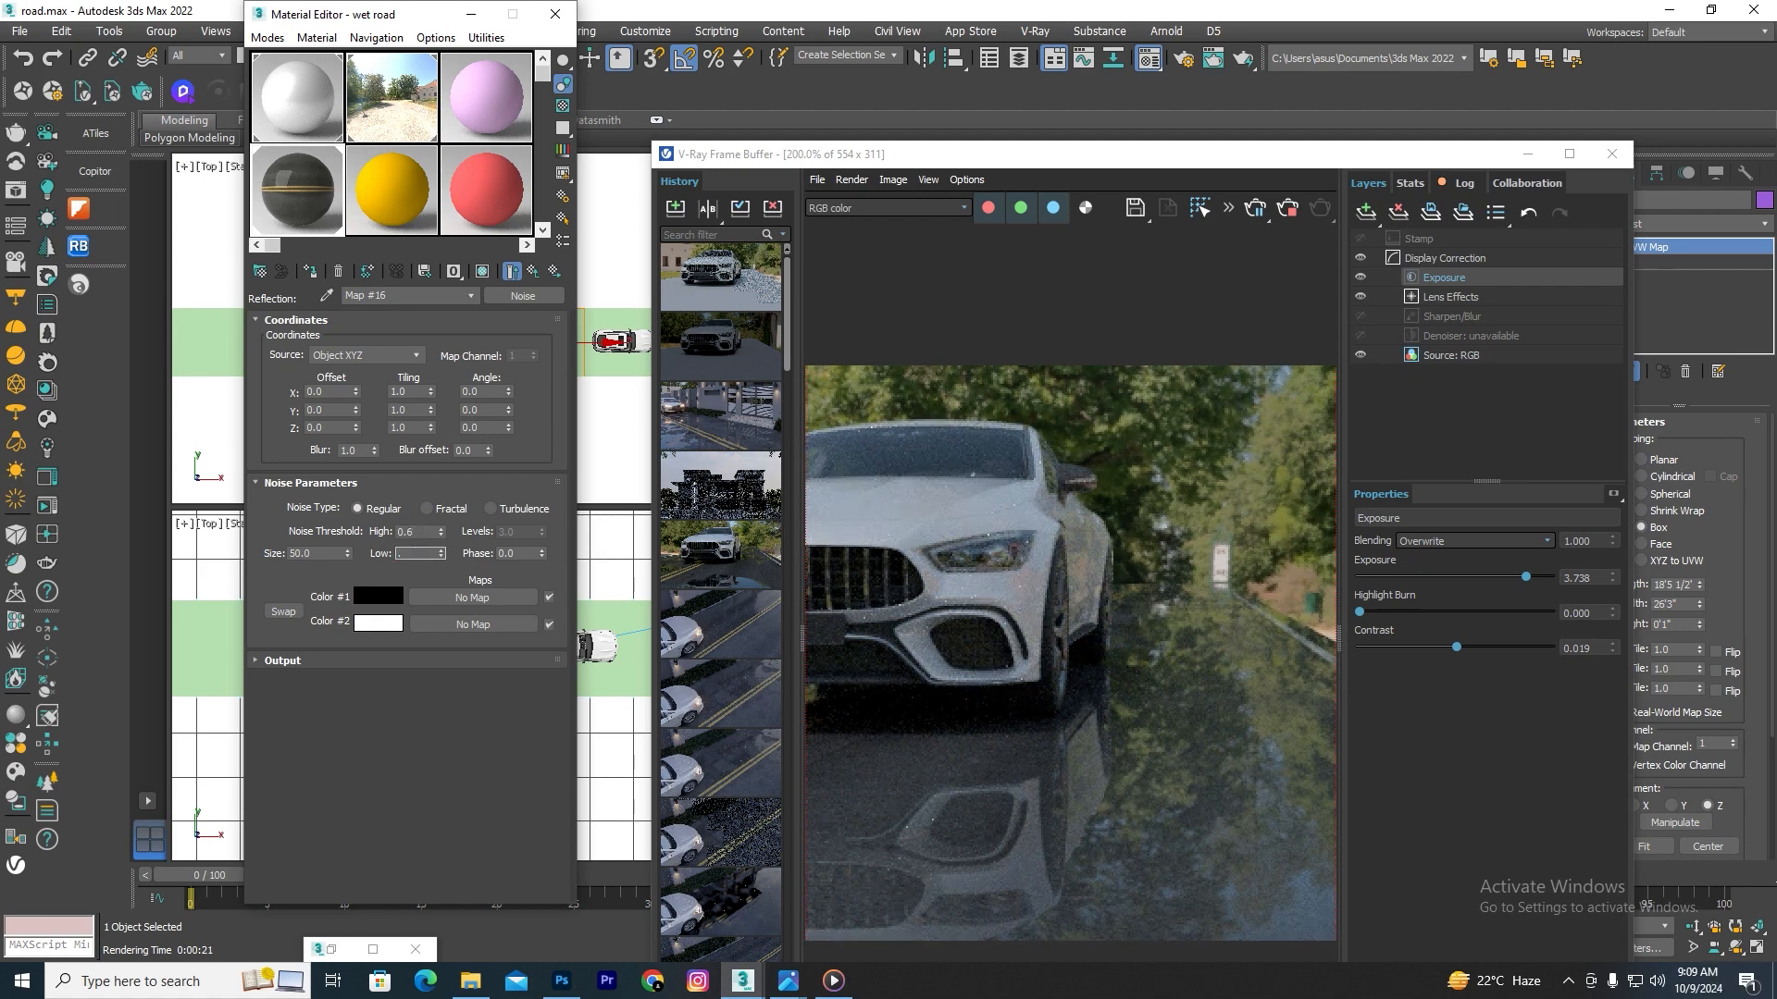
text(.5)
key(Return)
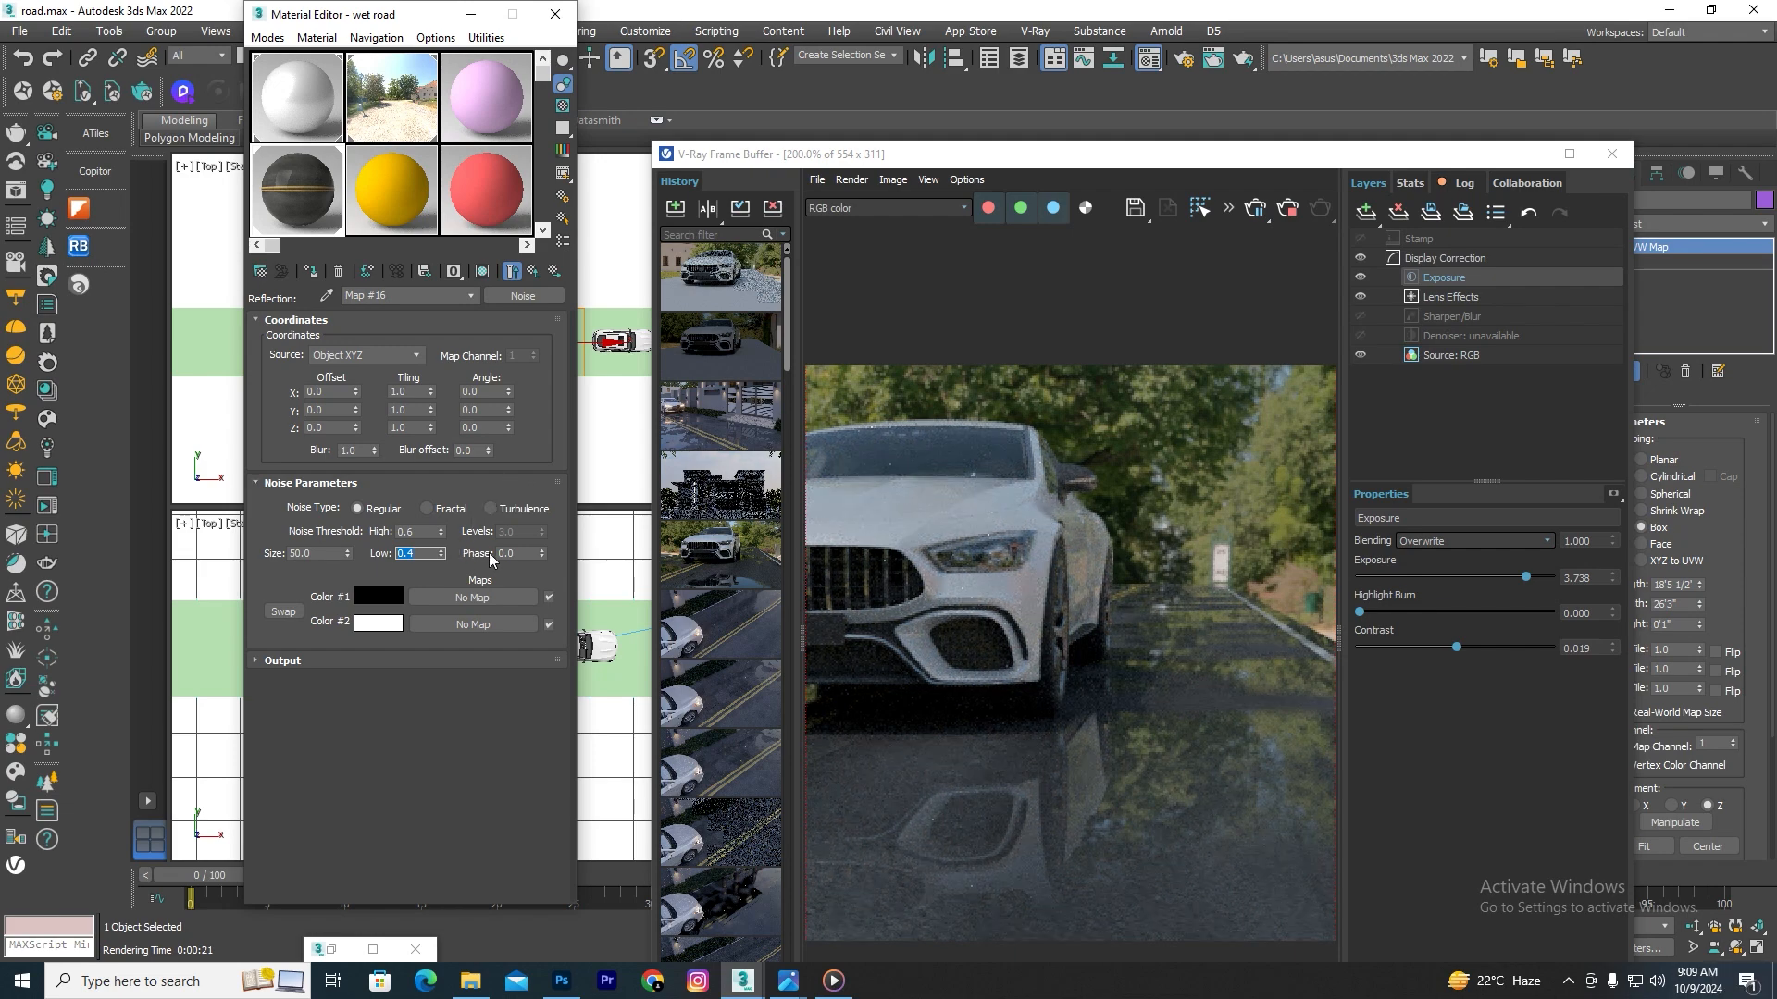
Step: Return to the wet road material and paste its reflection Noise map as an instance into the reflection glossiness slot
click(512, 270)
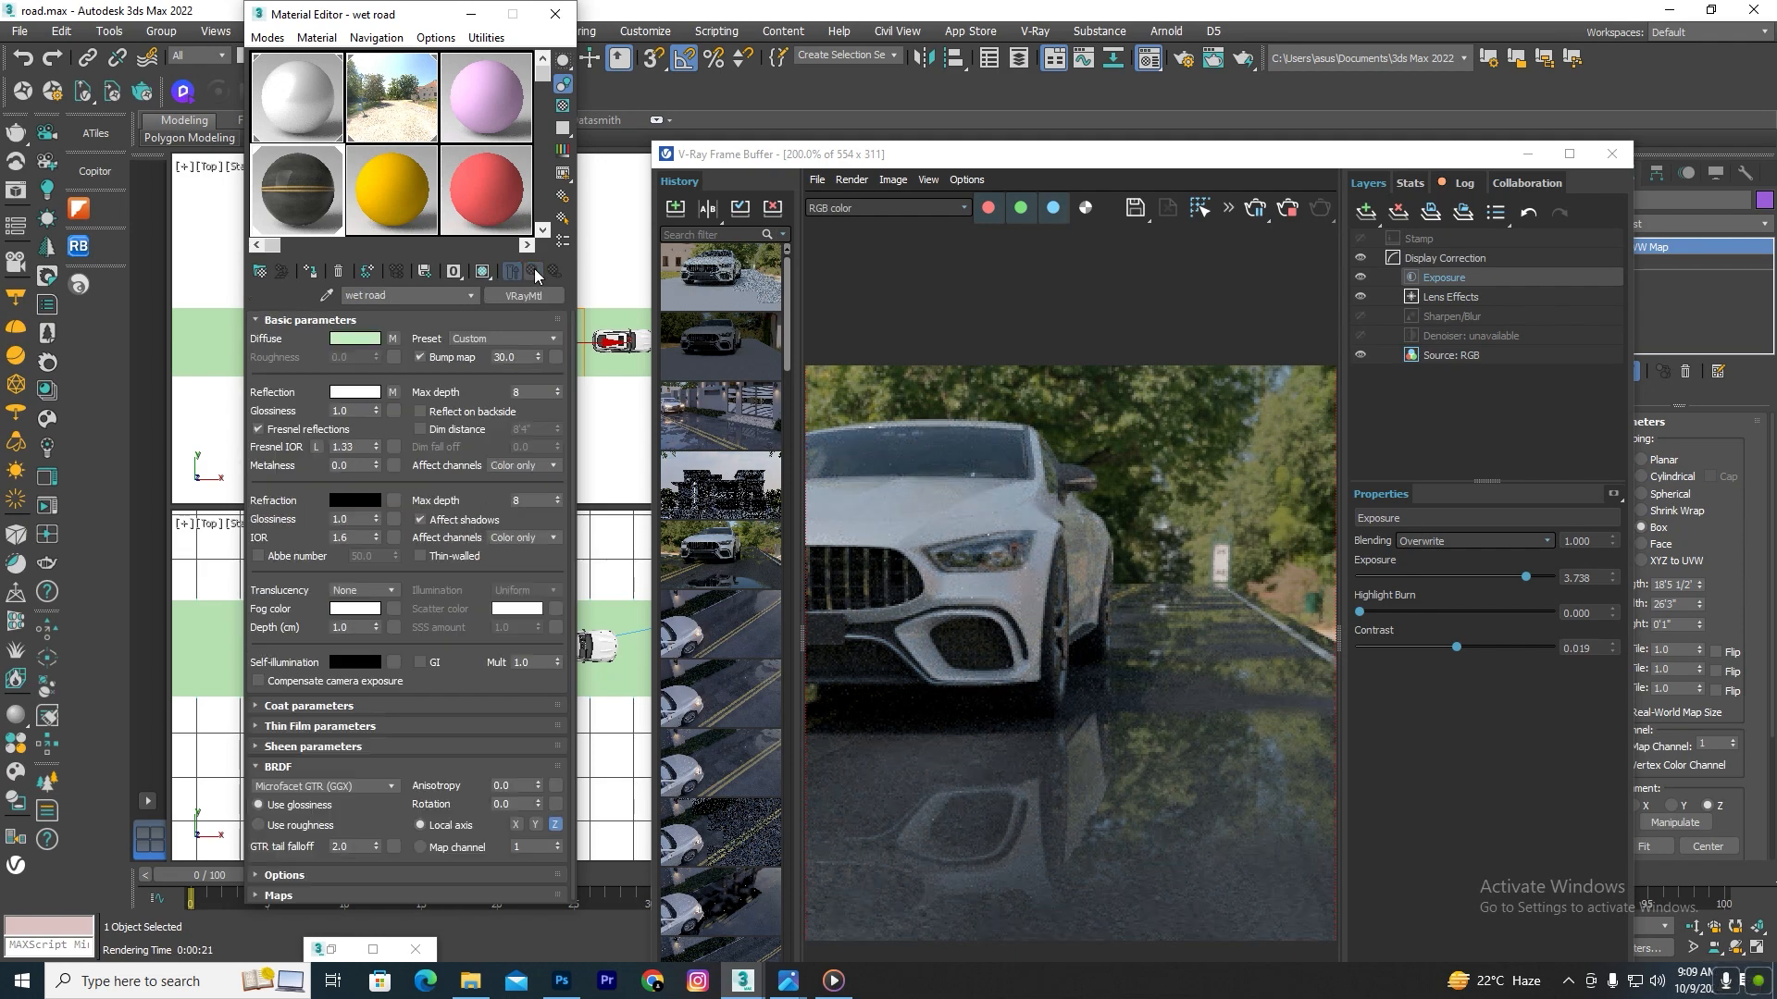
right_click(396, 395)
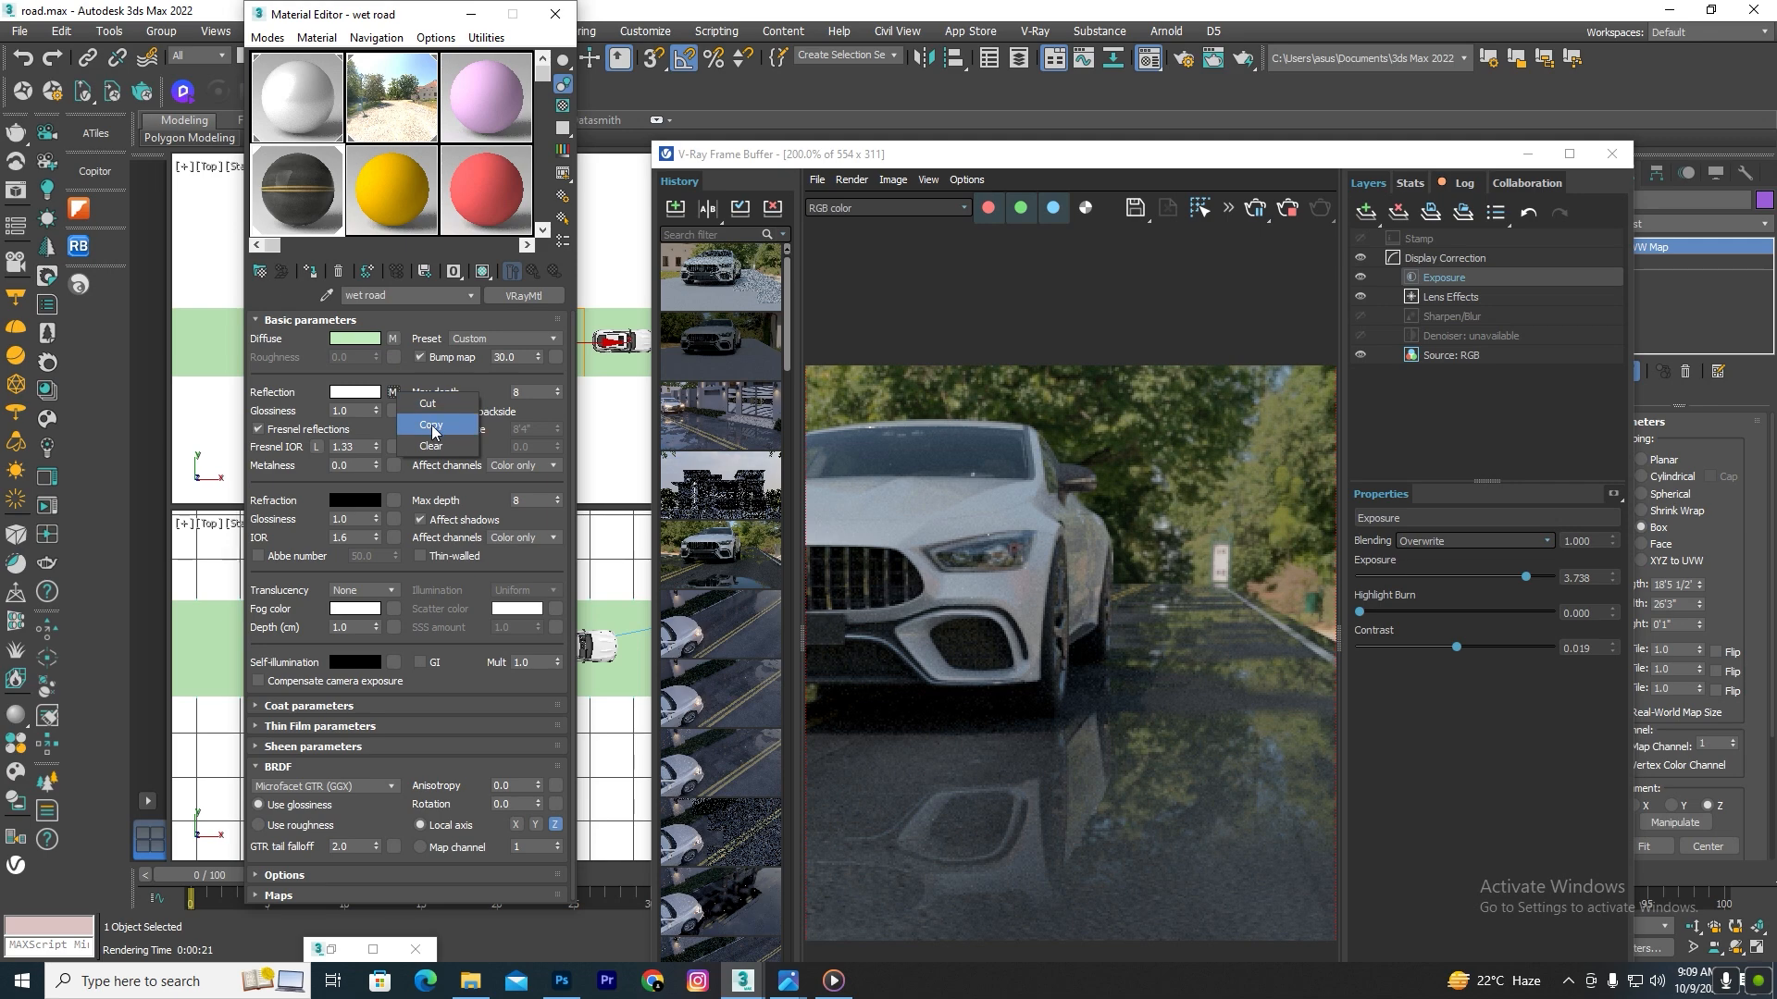
click(430, 424)
right_click(393, 411)
click(442, 446)
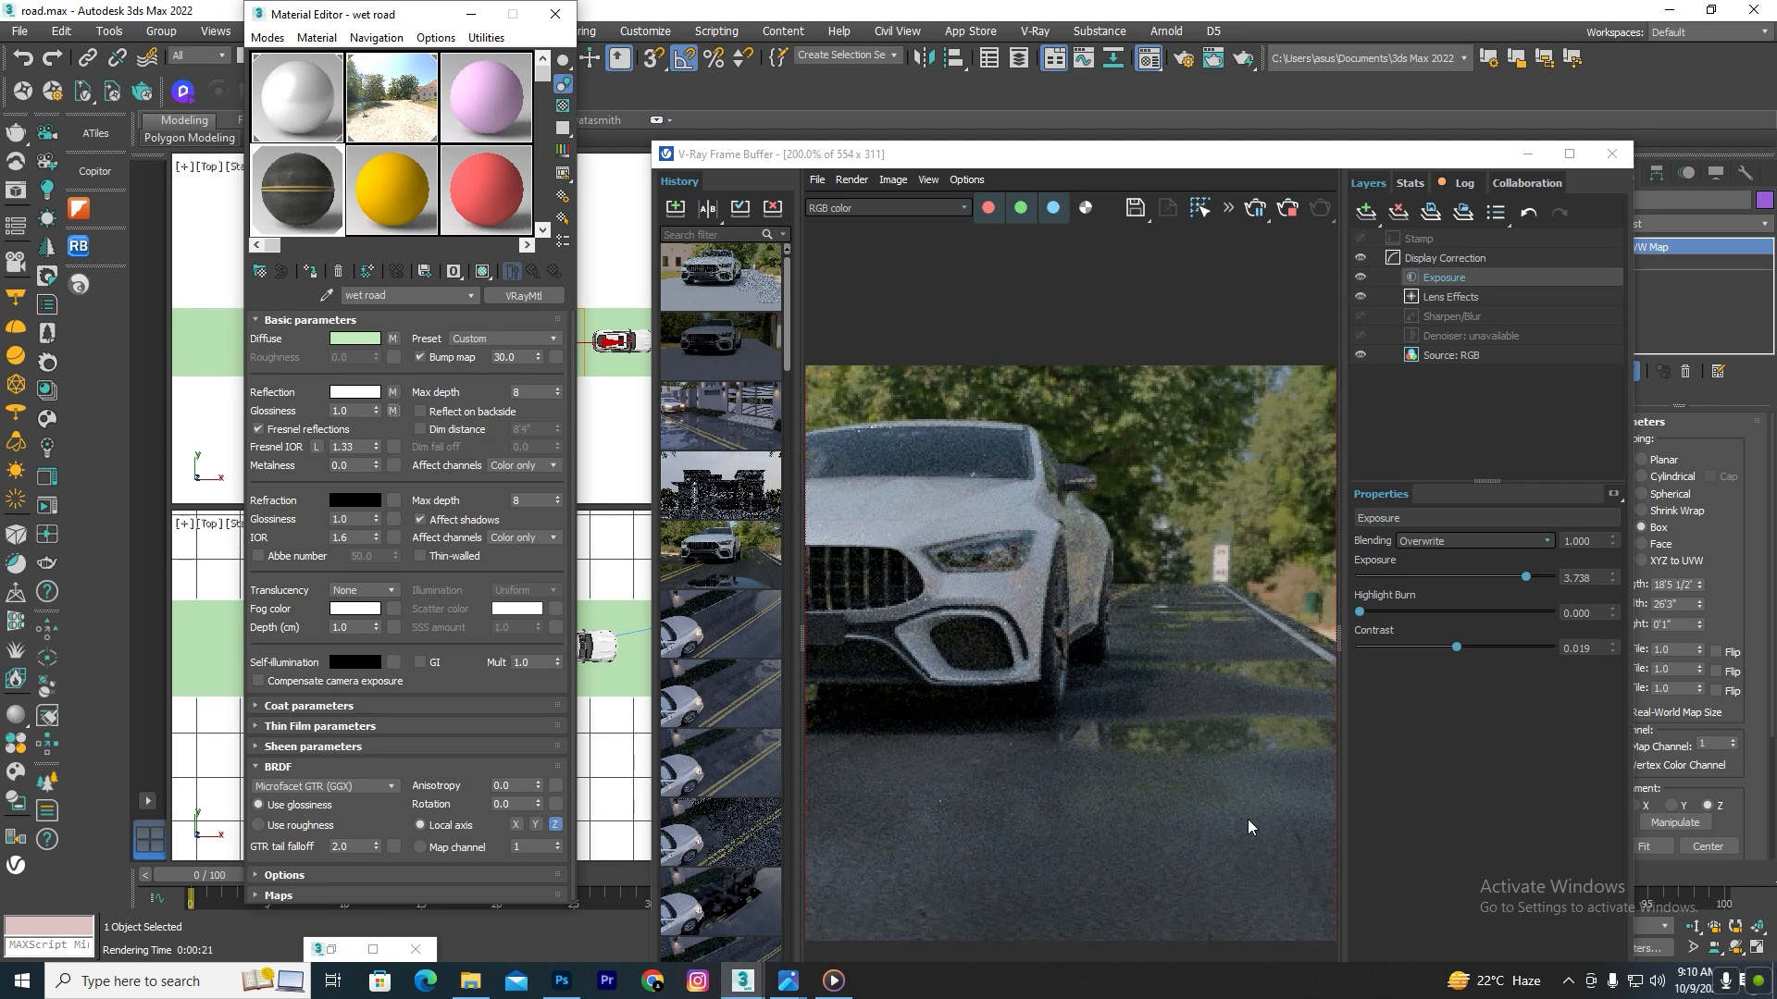
Step: Enlarge the V-Ray Frame Buffer to examine the puddle reflections across the whole render, and restore the smaller window
click(1569, 155)
scroll(1162, 325, down, 3)
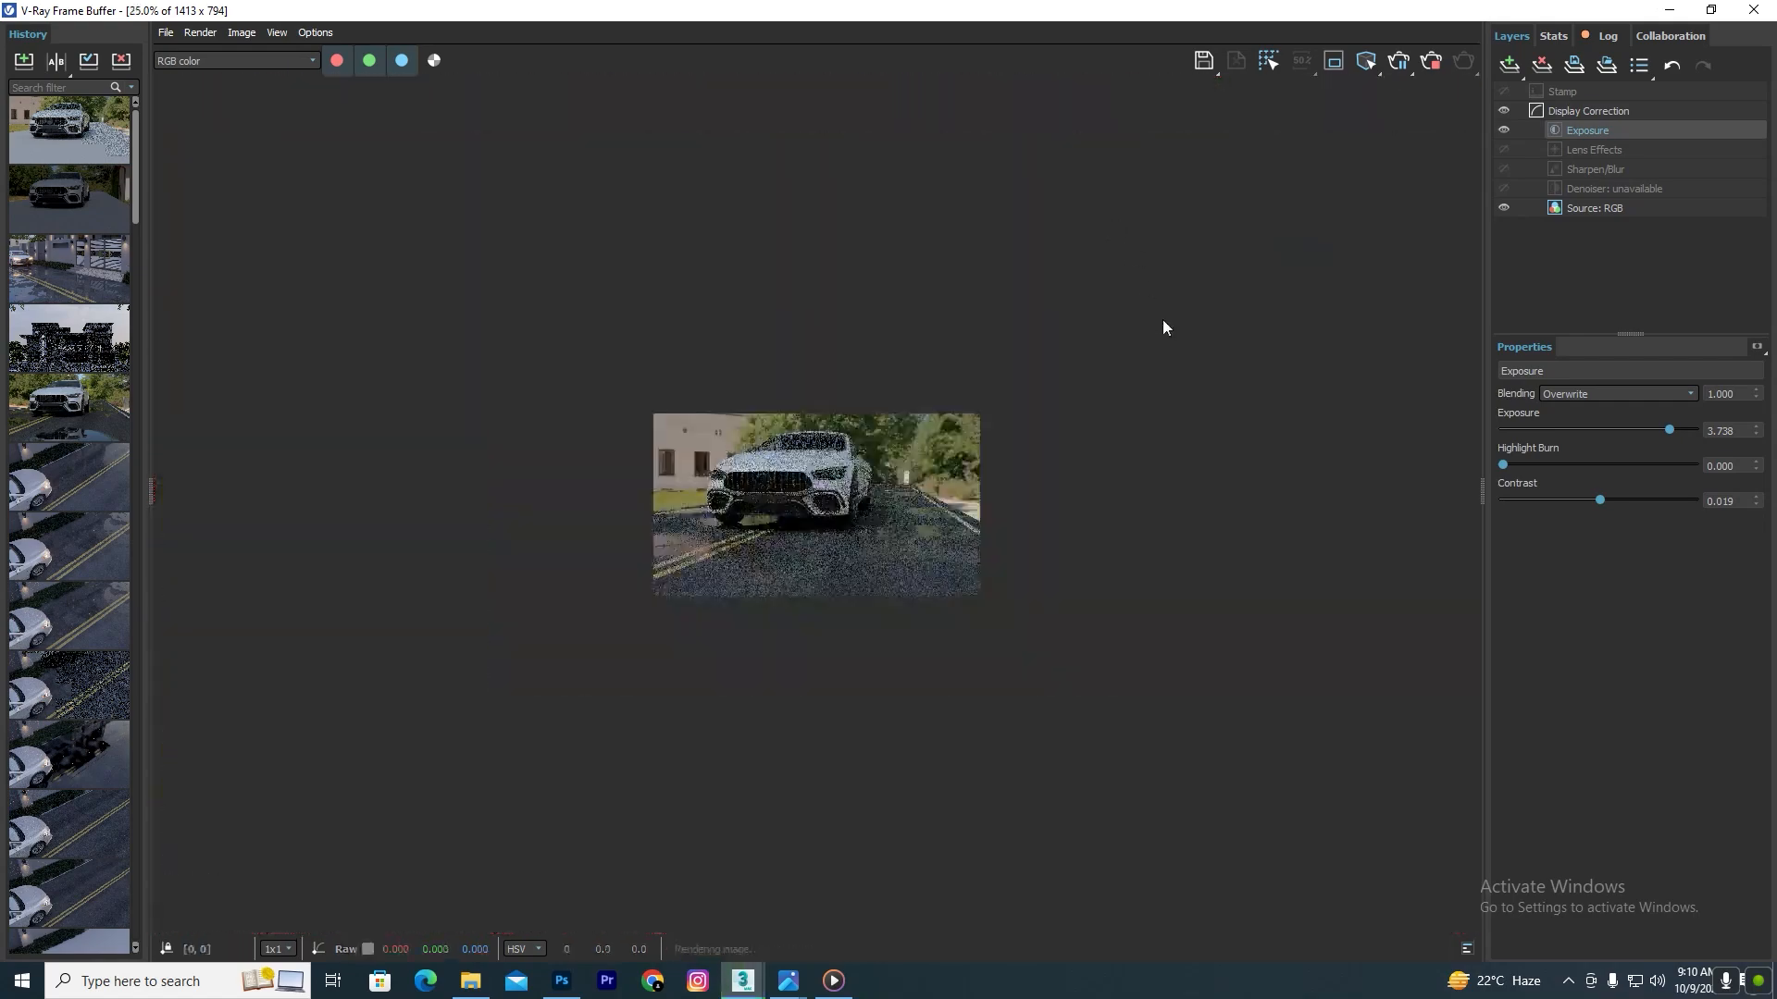
scroll(761, 587, up, 3)
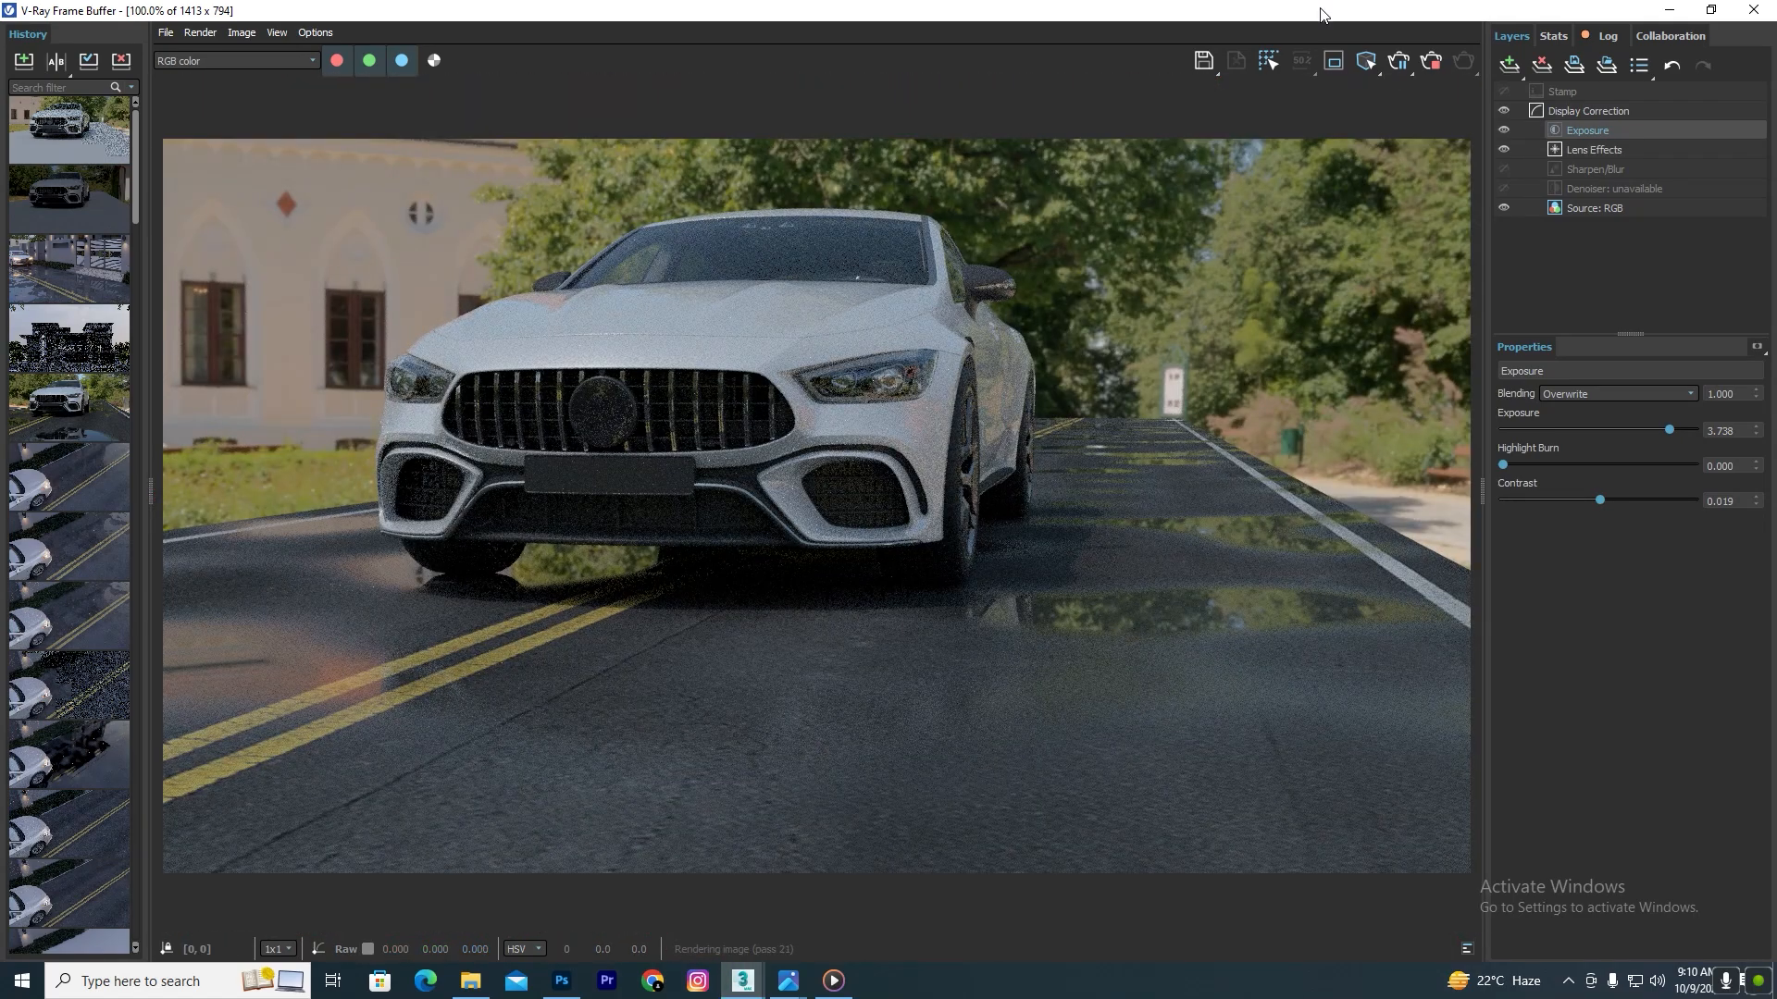
drag(1332, 23, 1168, 57)
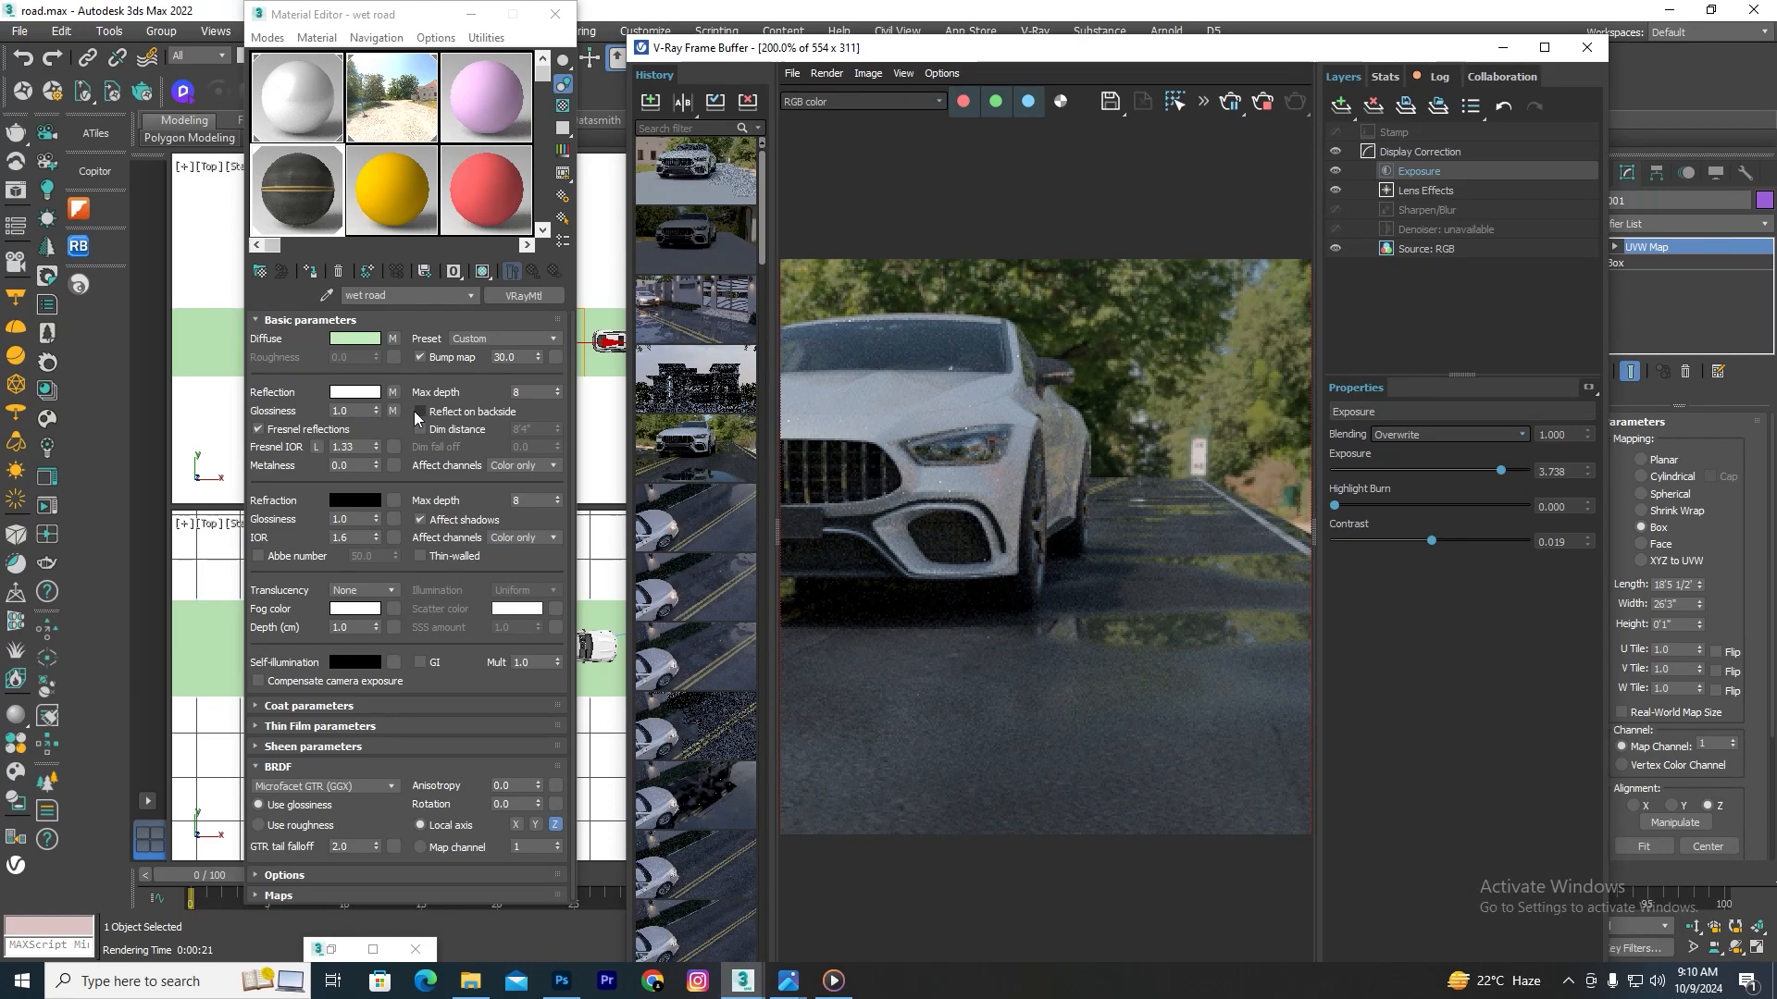
Step: Clear the Noise maps from the wet road material's reflection and glossiness slots
right_click(392, 398)
click(435, 472)
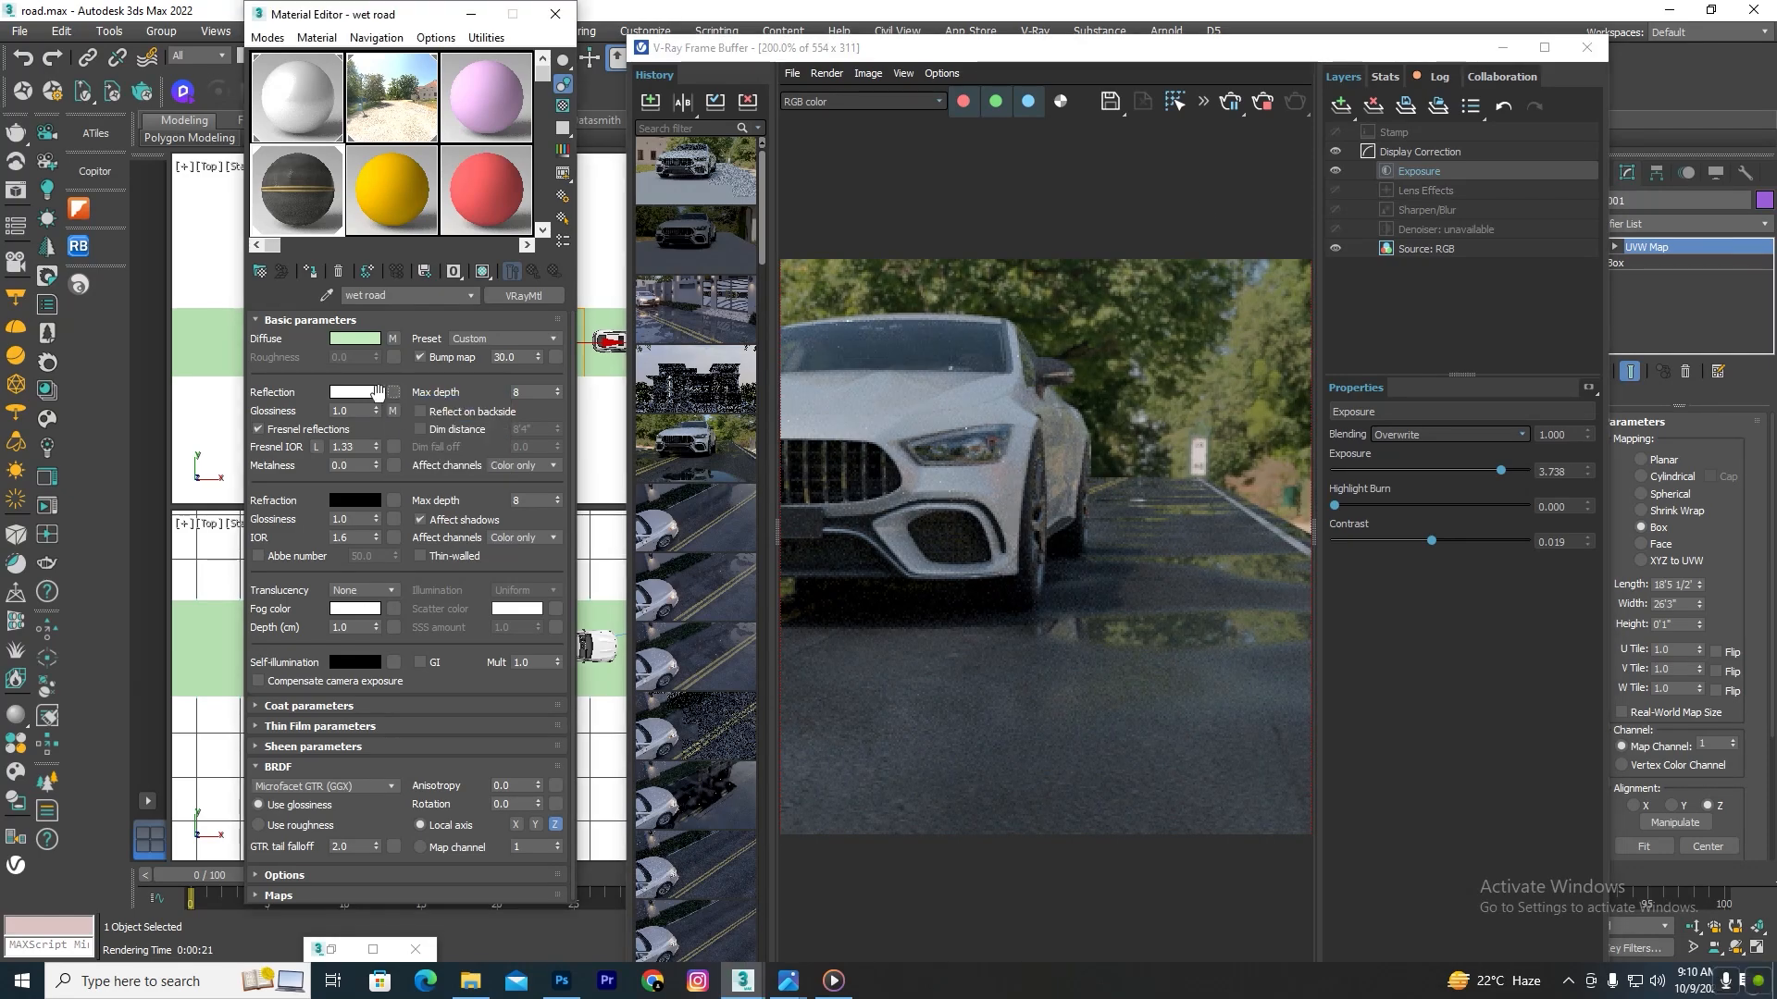
right_click(394, 416)
click(436, 488)
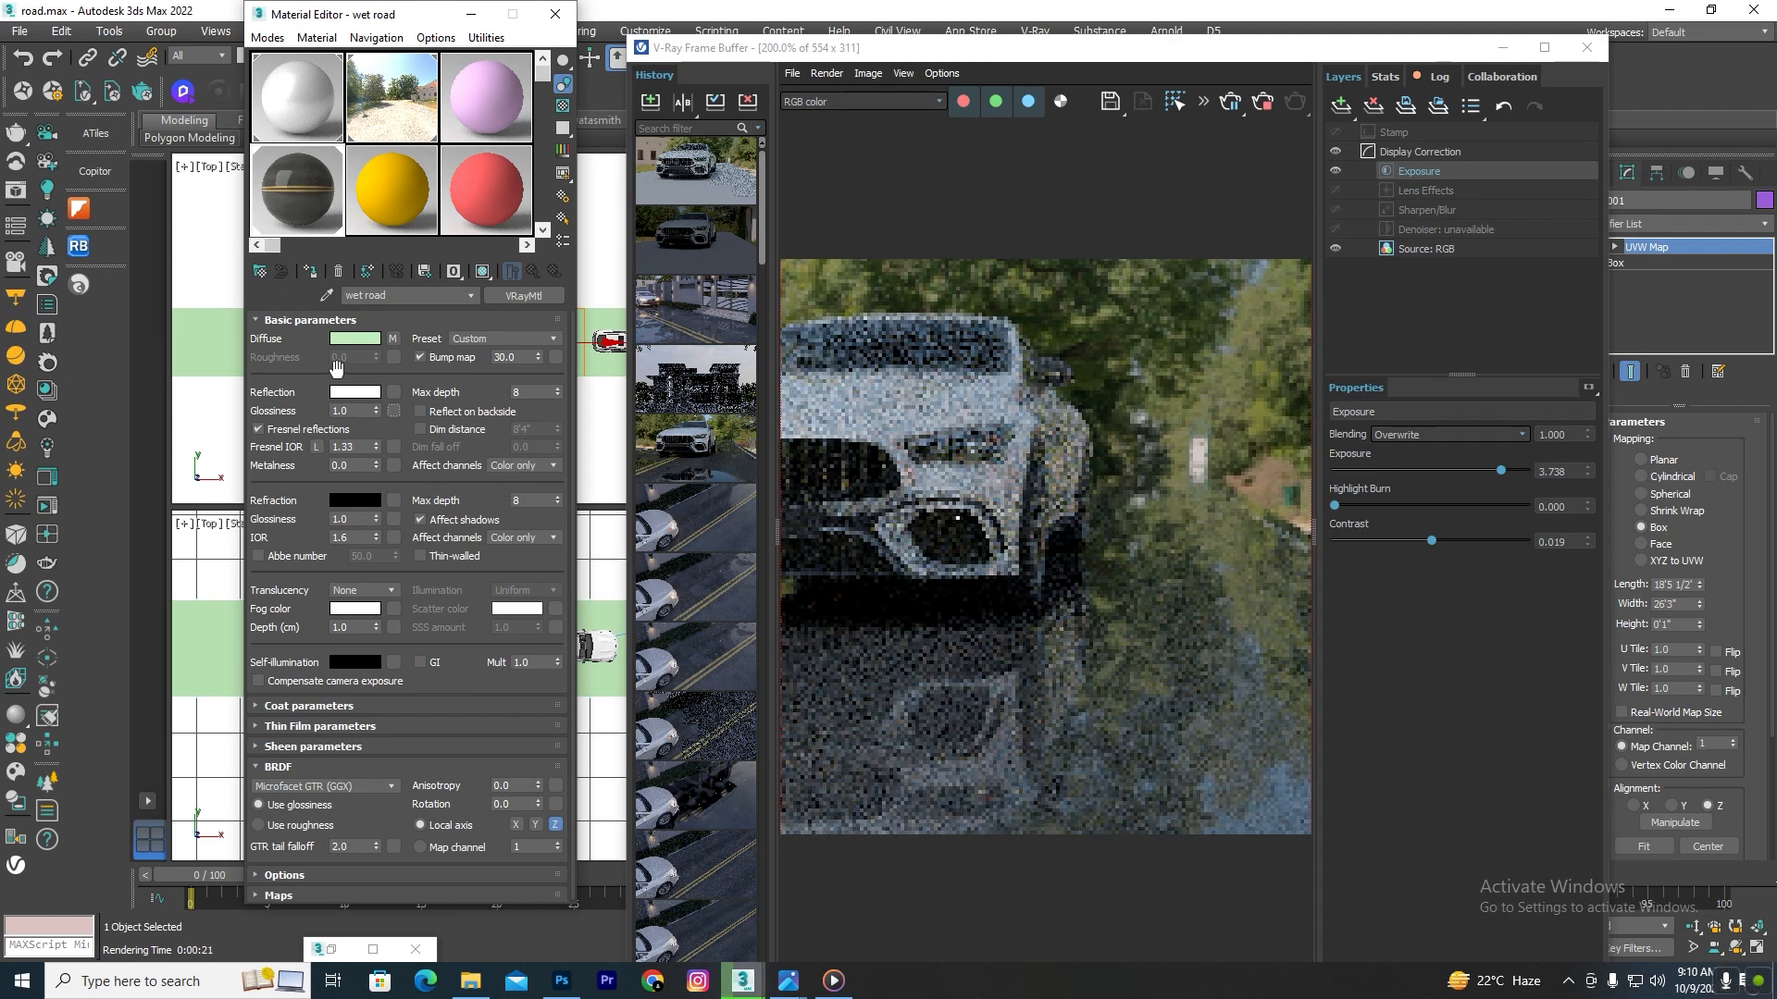
Step: Load download (69).jpeg from the Downloads folder as a VRayBitmap in the wet road material's reflection slot
click(392, 396)
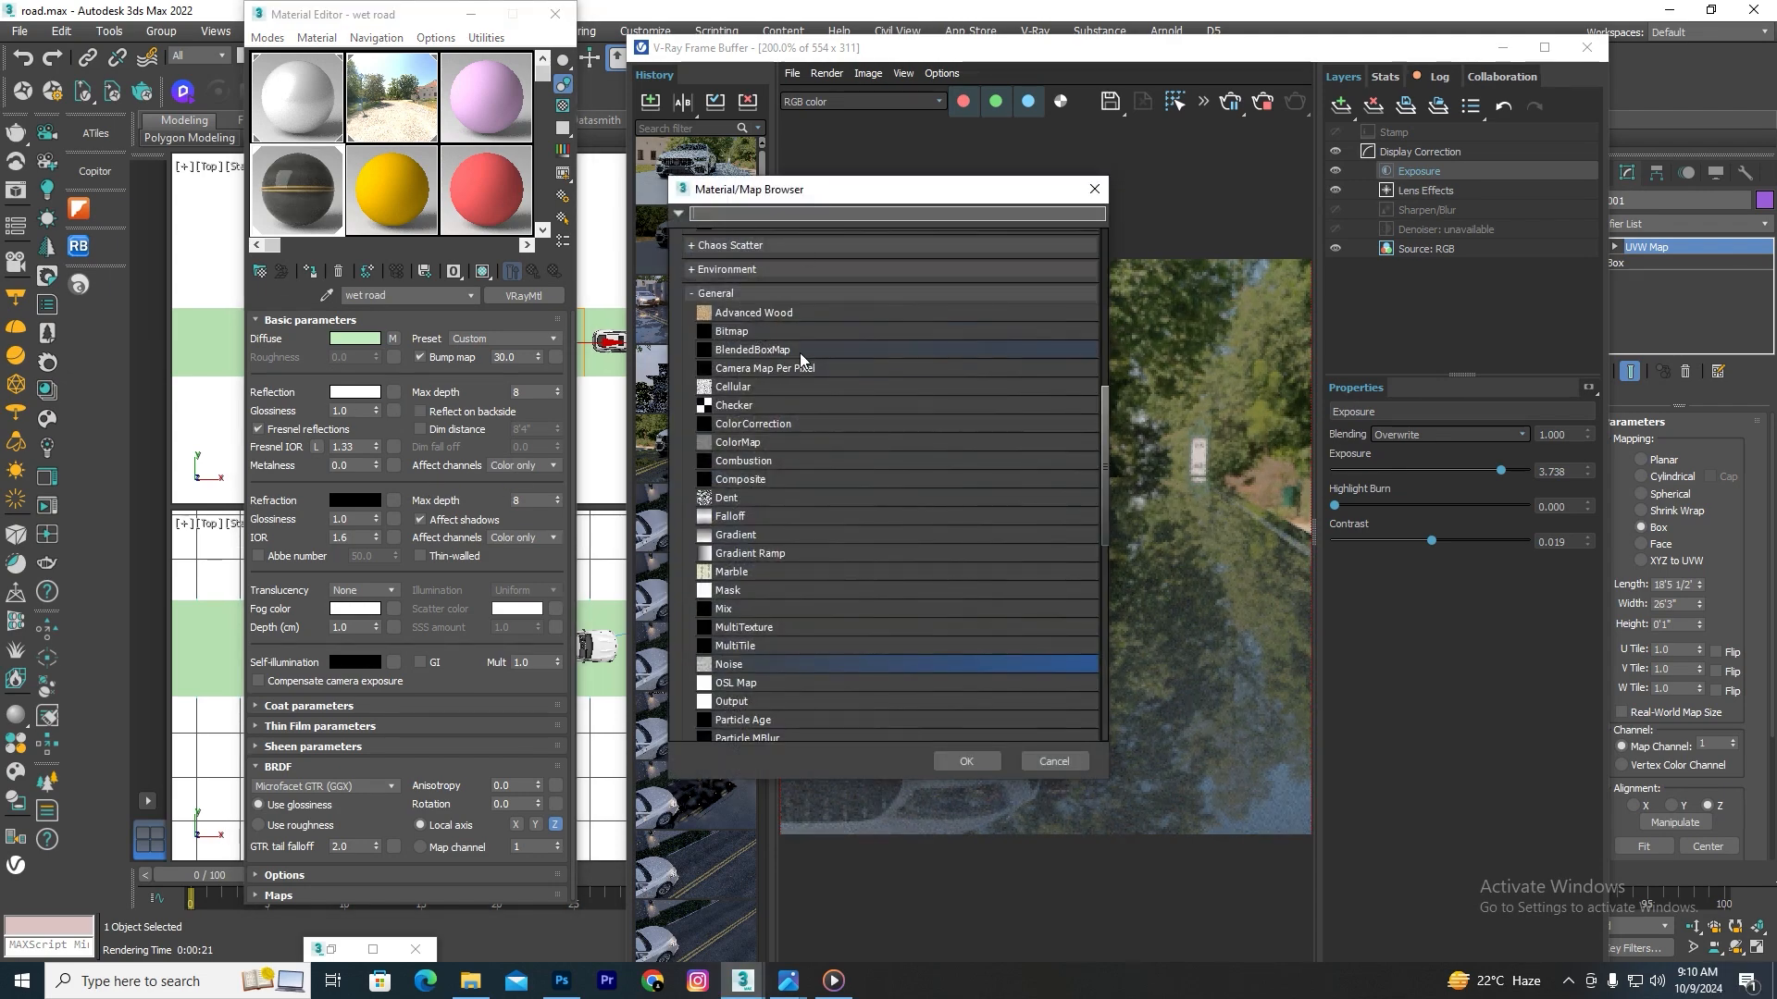
scroll(925, 334, down, 5)
scroll(1103, 363, up, 2)
scroll(1102, 362, up, 5)
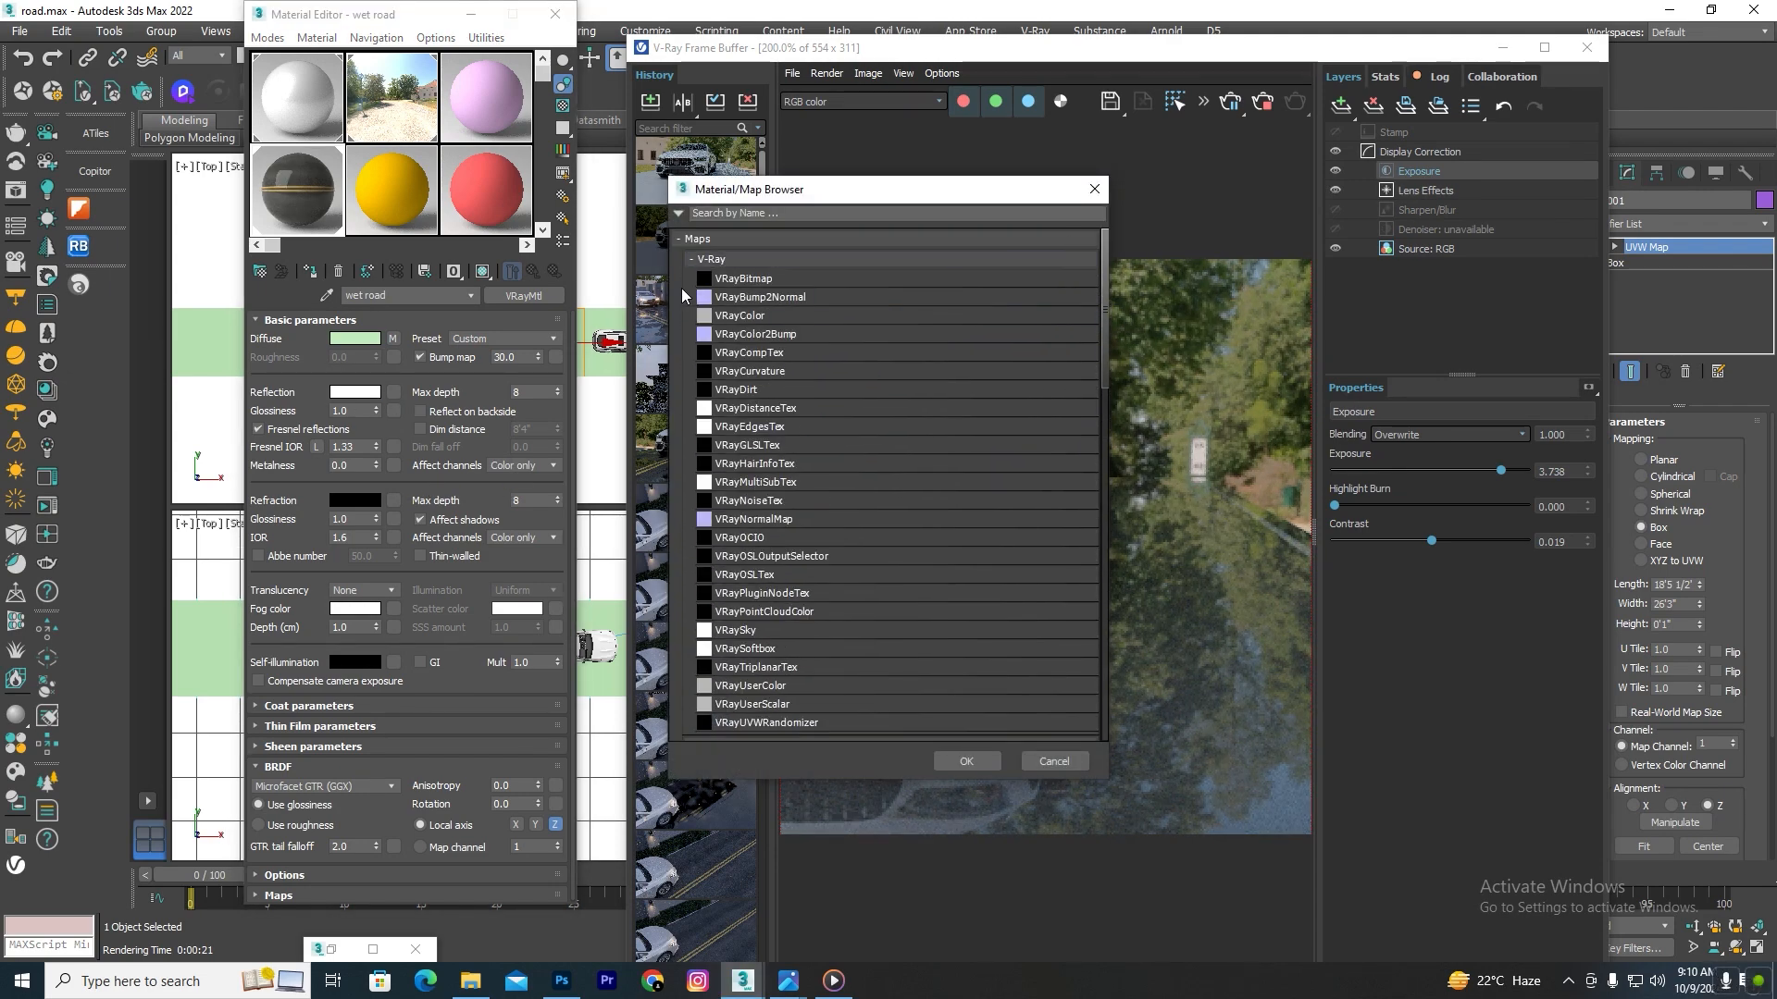
click(743, 278)
click(966, 760)
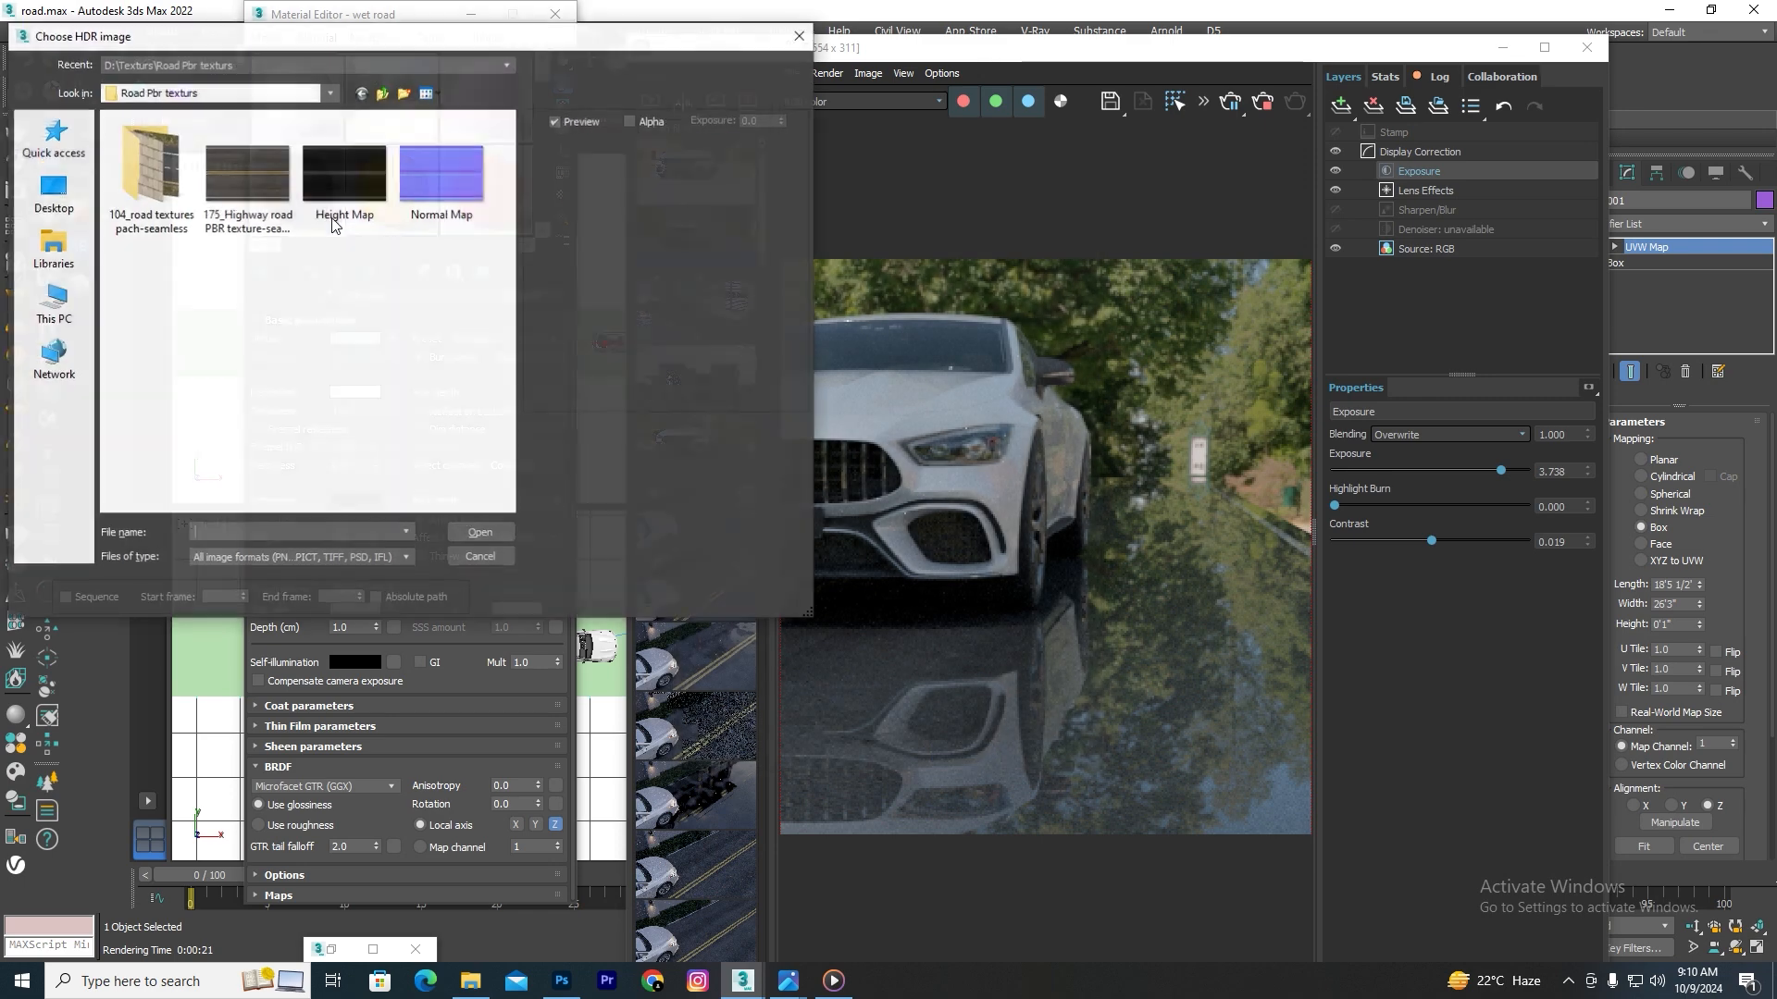
click(81, 305)
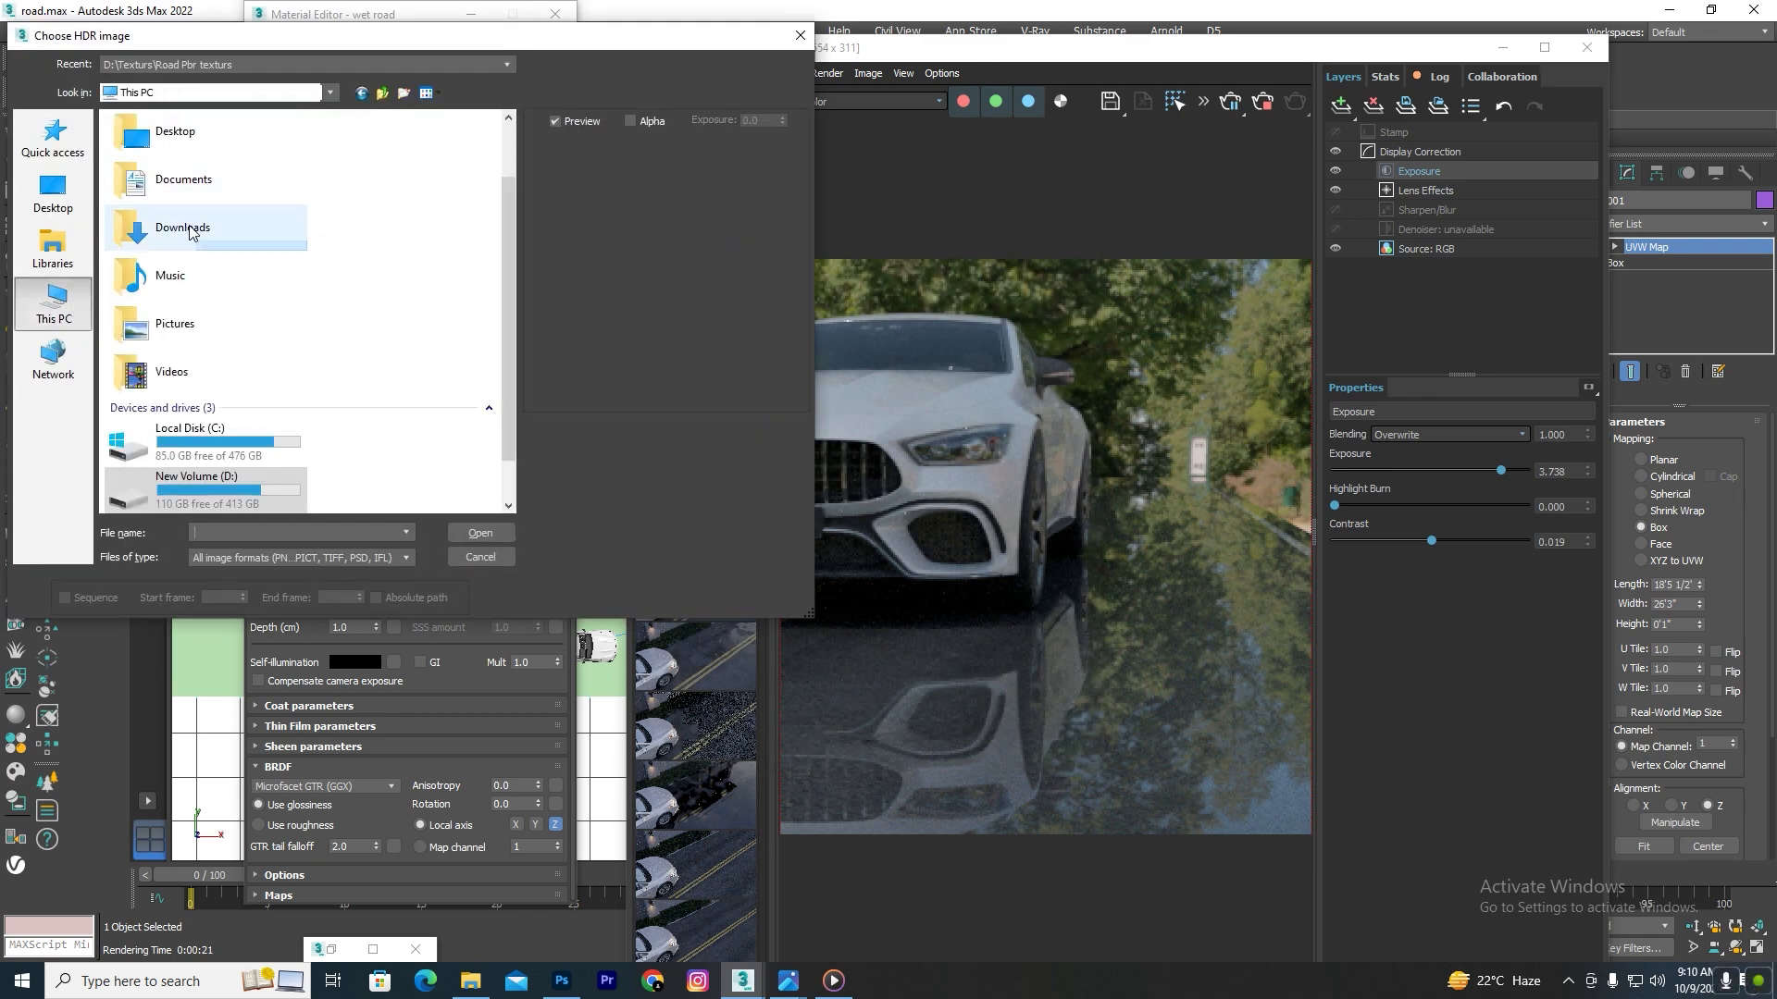
double_click(157, 229)
click(144, 169)
click(480, 533)
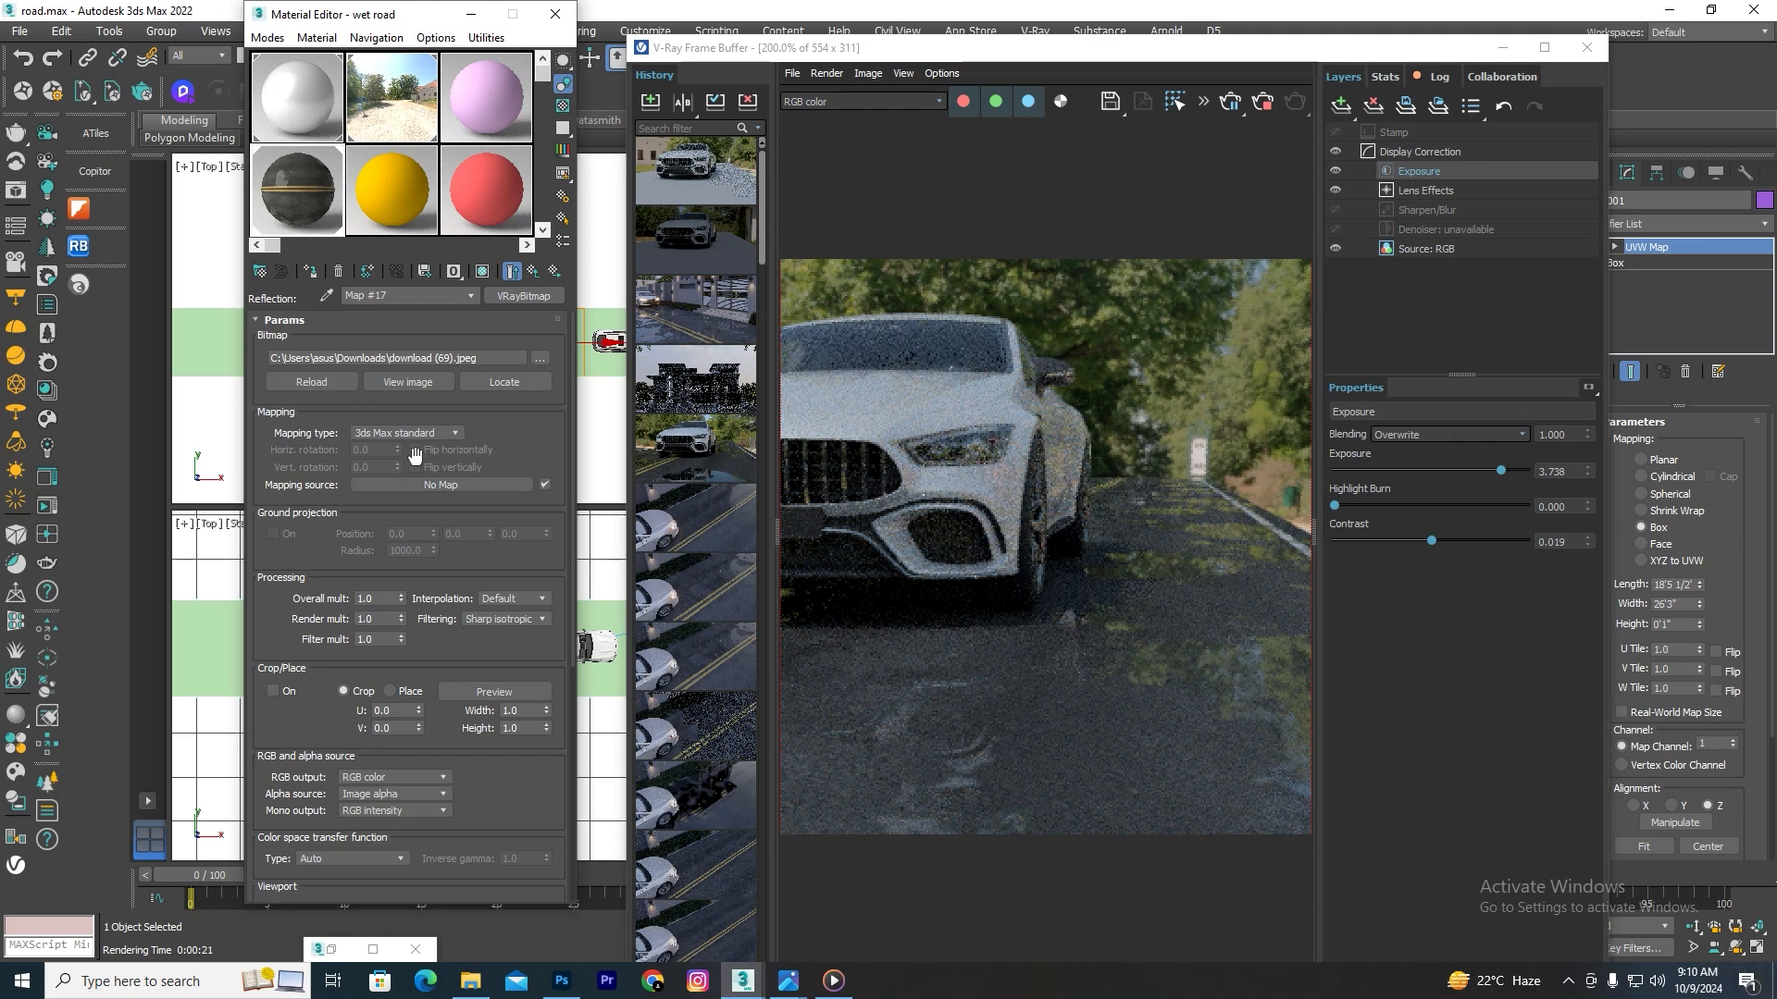
Step: Return to the wet road material and paste the reflection bitmap as an instance into the glossiness slot
click(534, 275)
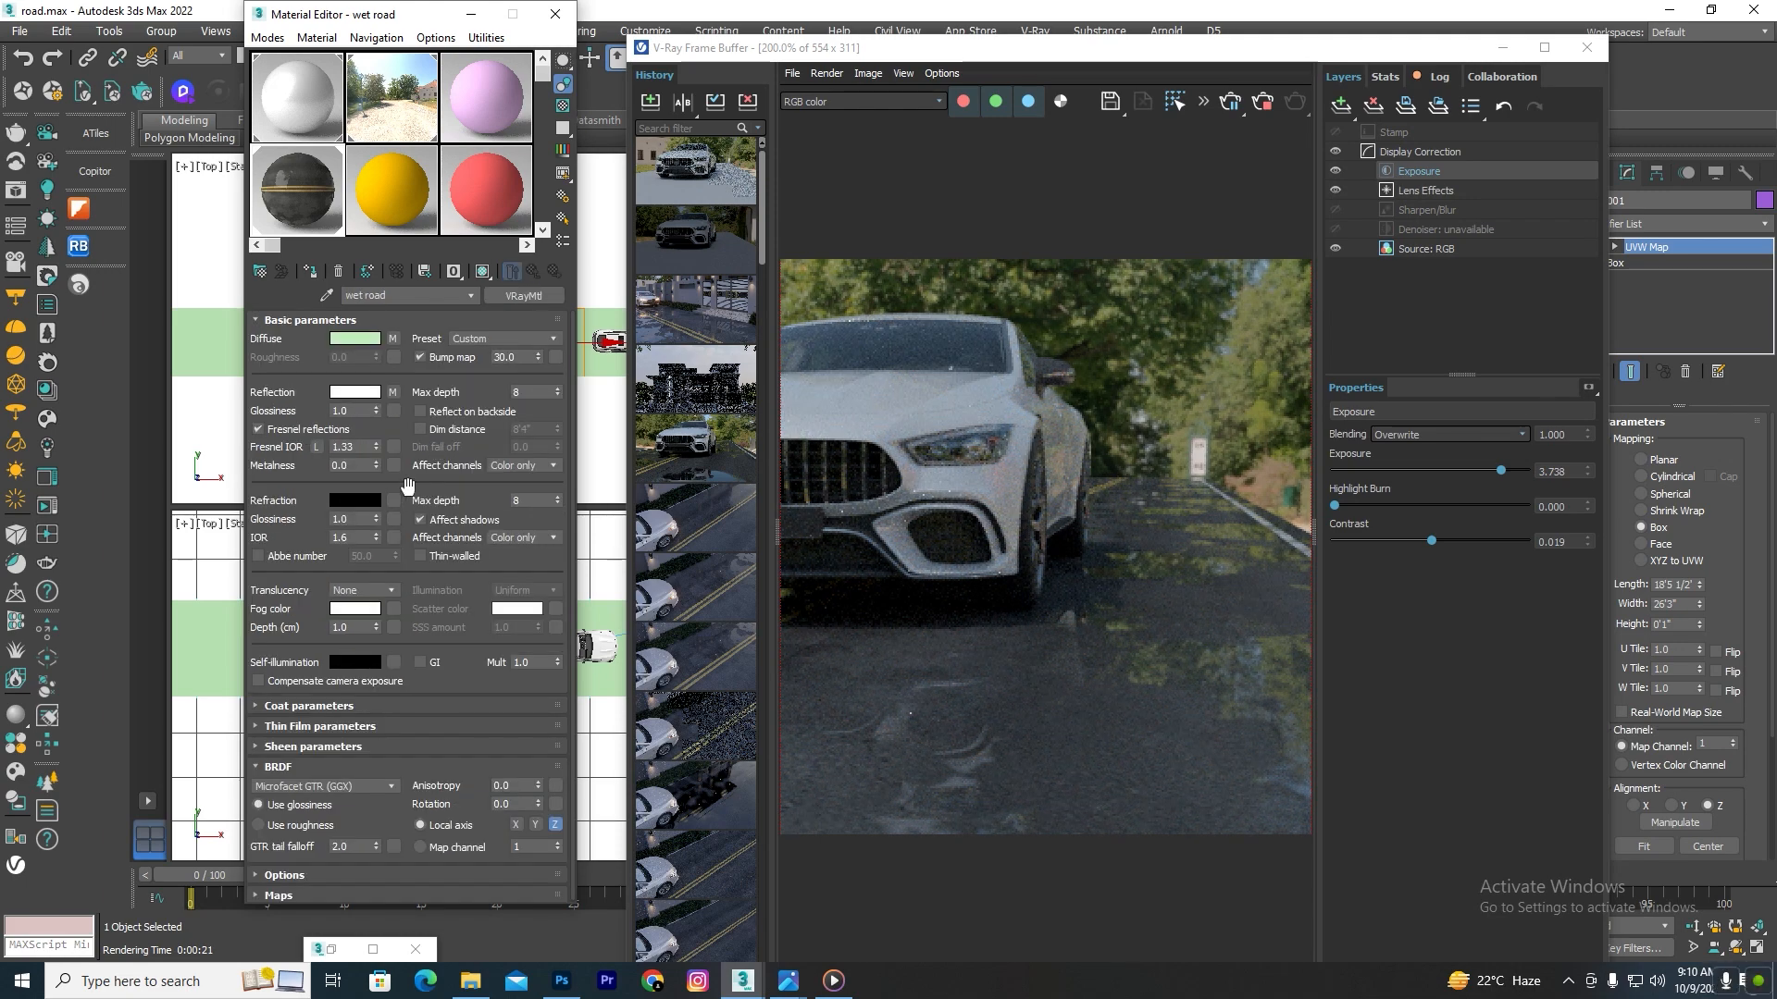
right_click(395, 393)
click(428, 423)
right_click(395, 411)
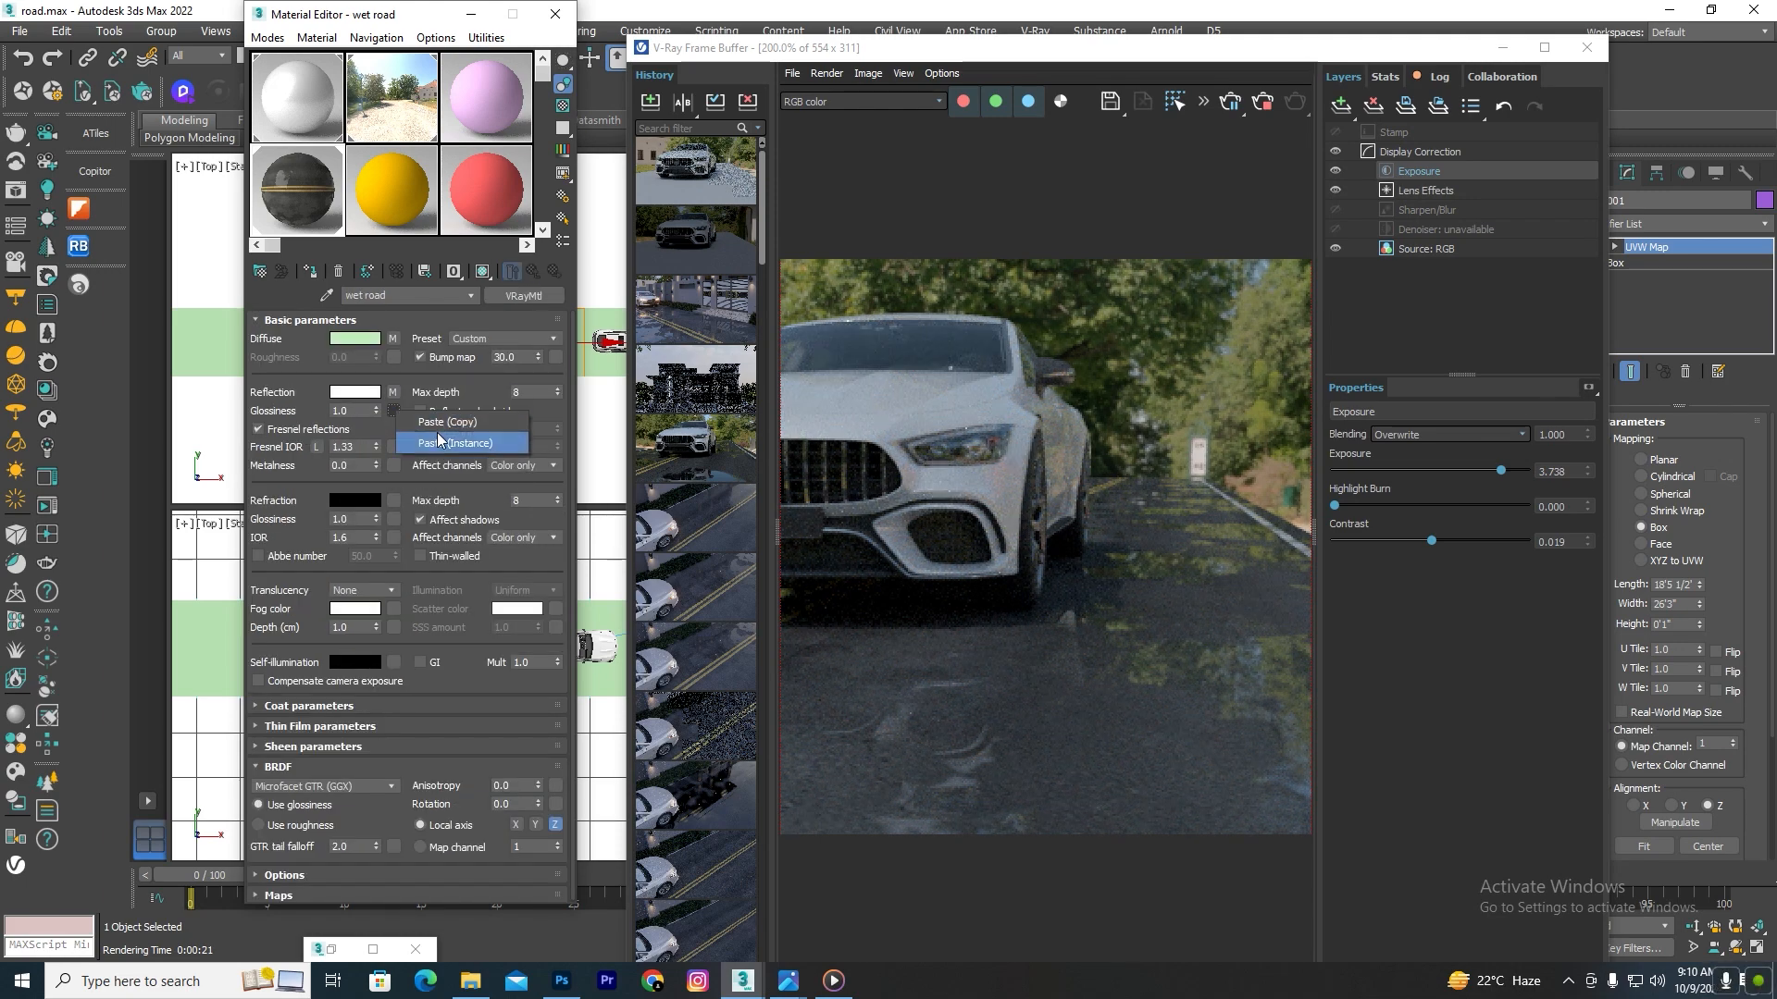
click(444, 438)
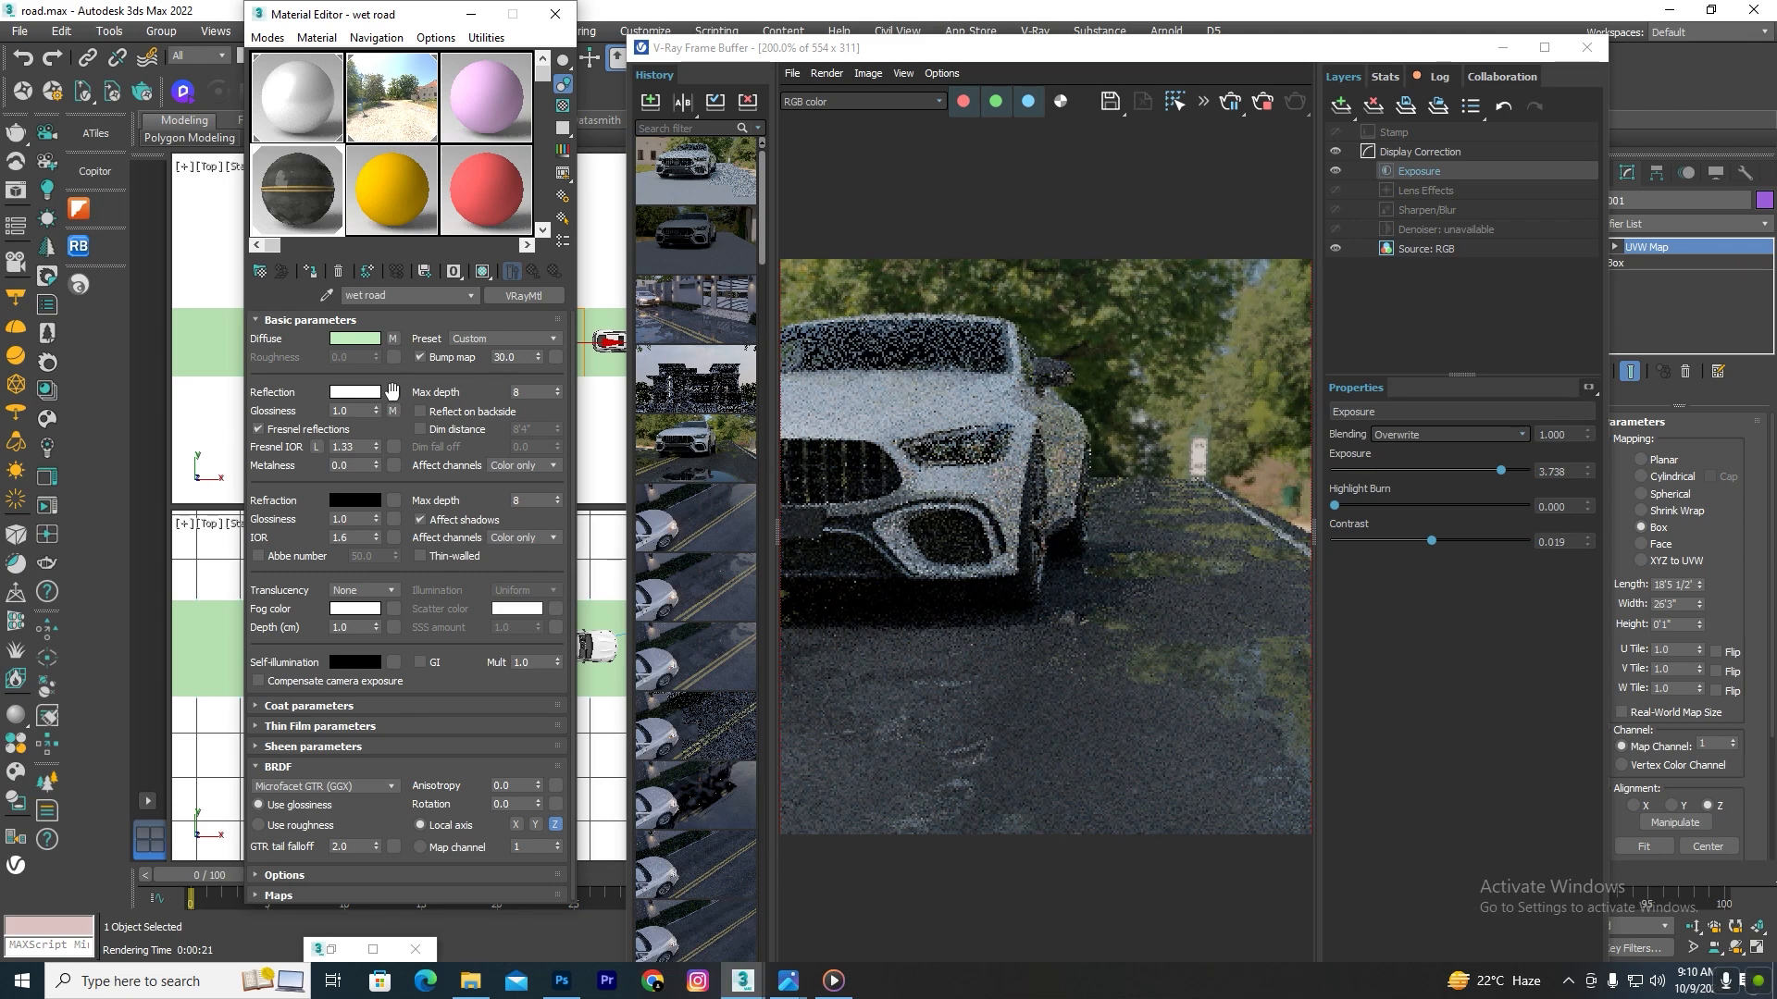
Step: Set the puddle bitmap's X and Y tiling to 0.5
click(395, 411)
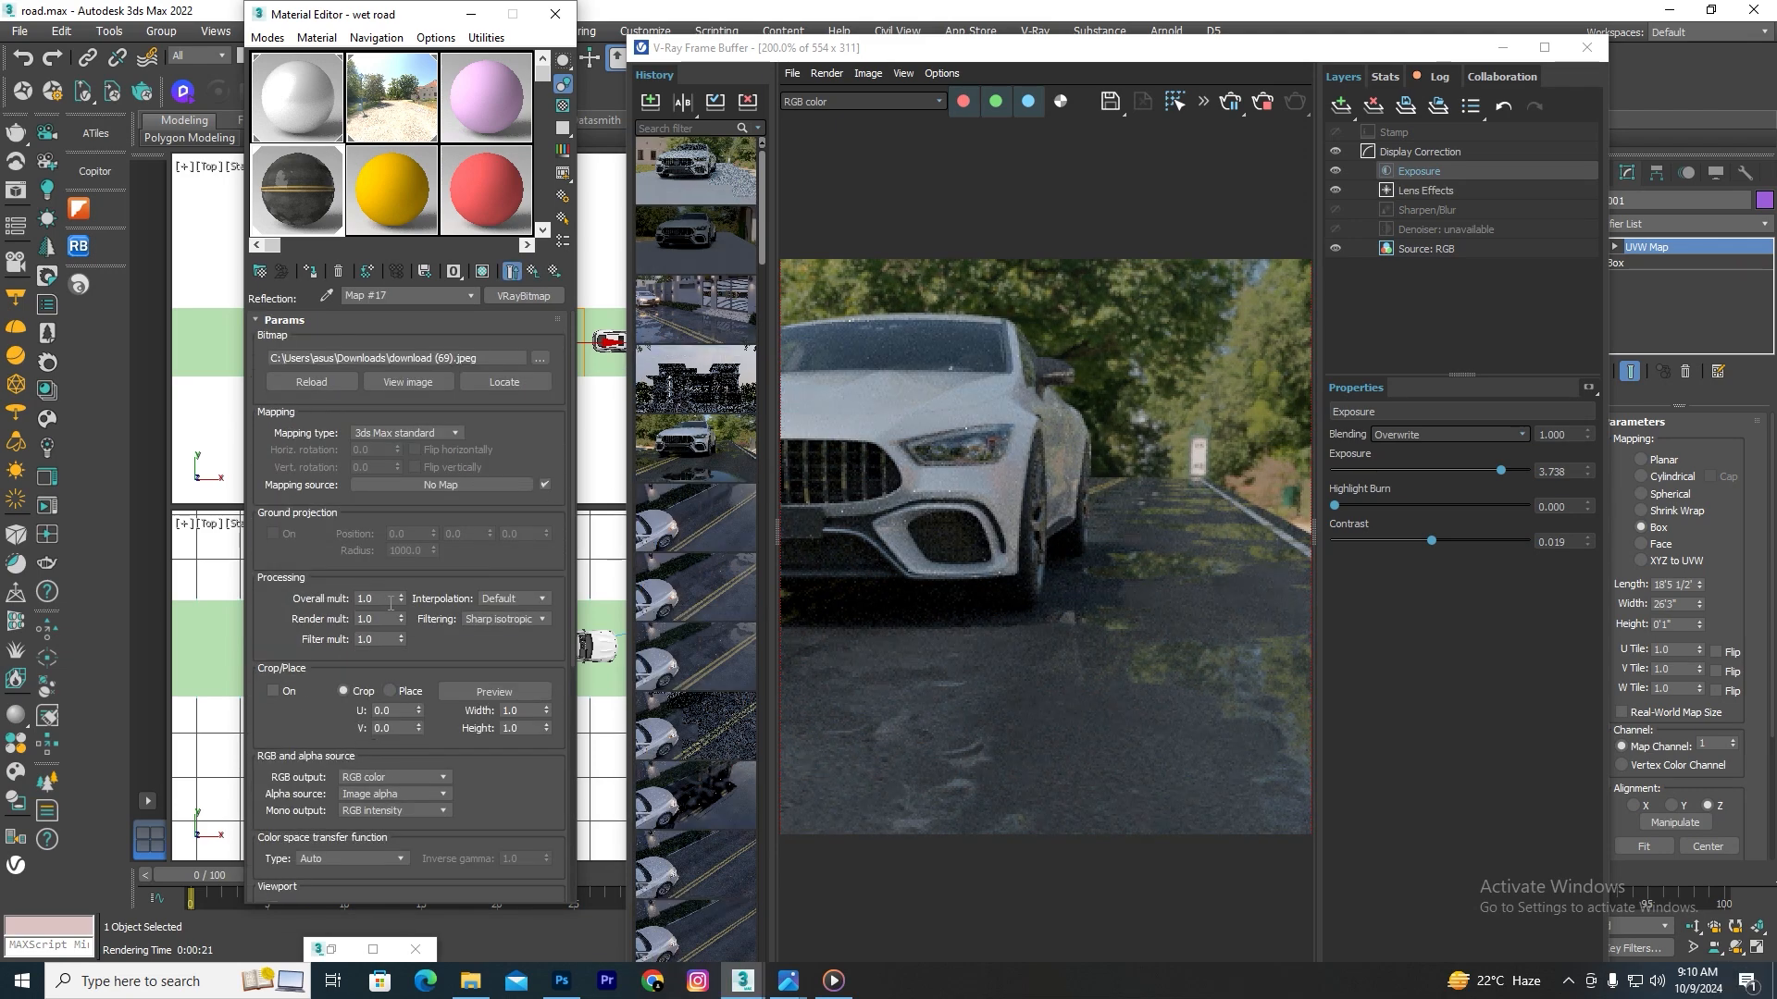
scroll(426, 685, down, 7)
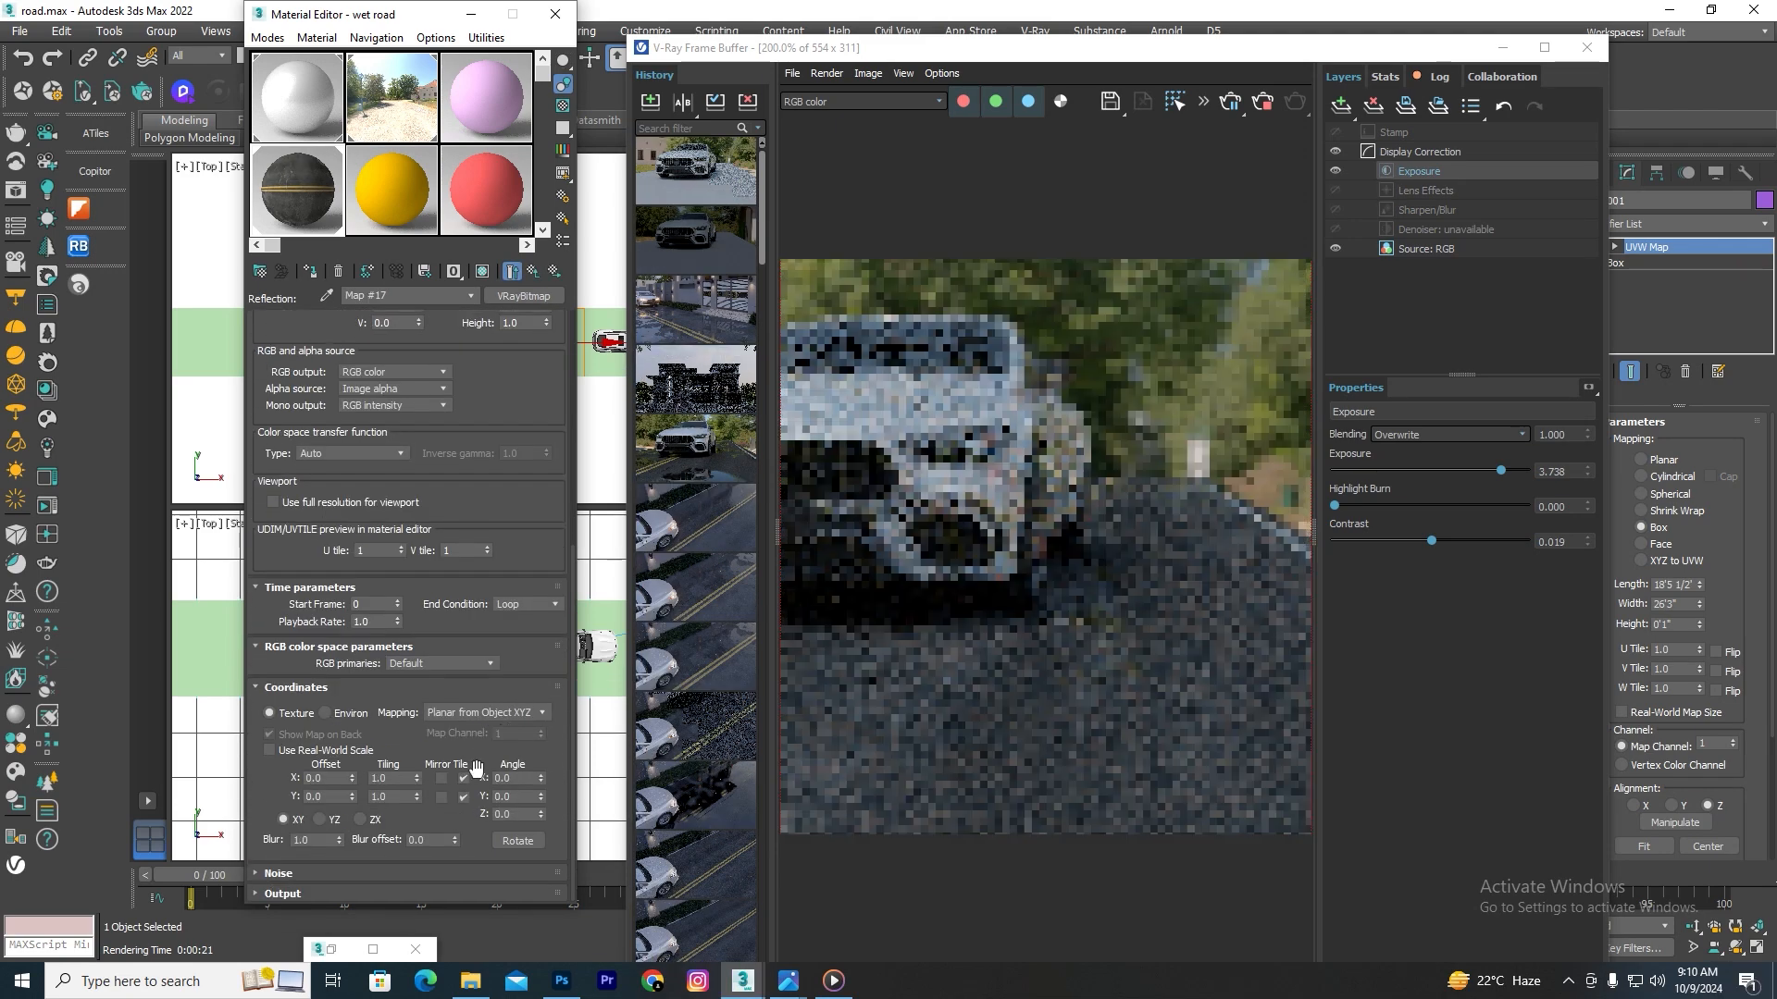
drag(398, 778, 344, 778)
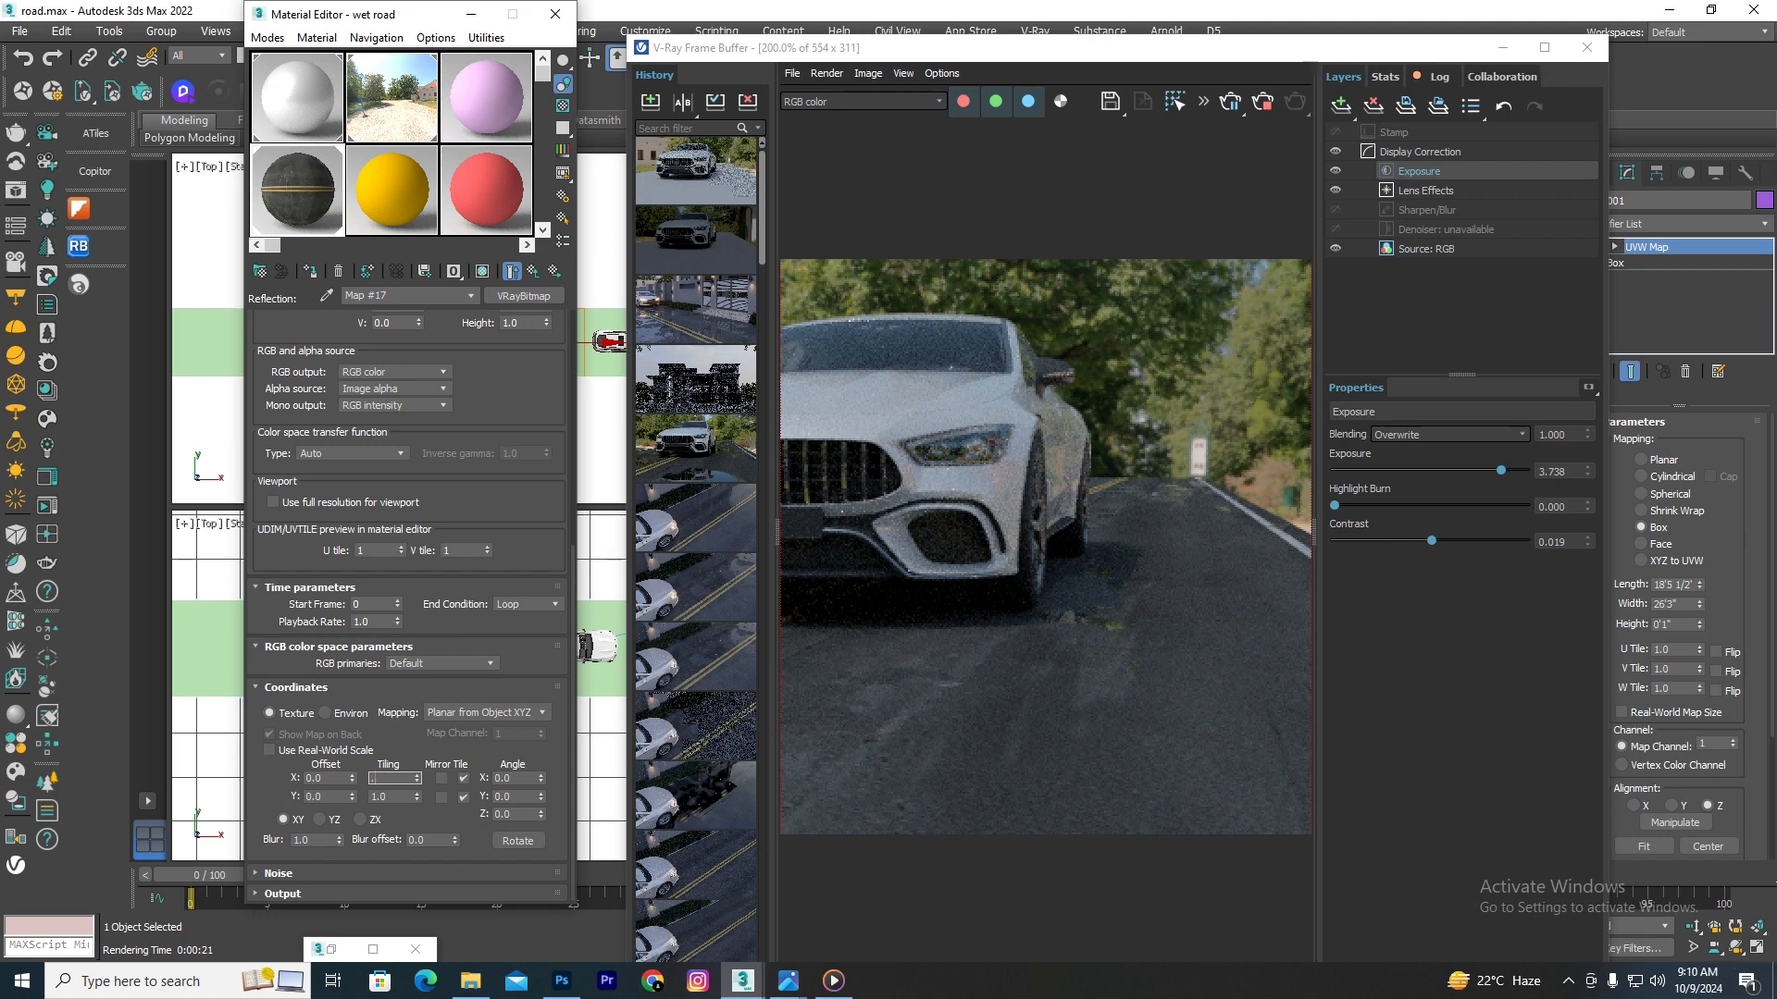
text(0.5)
key(Tab)
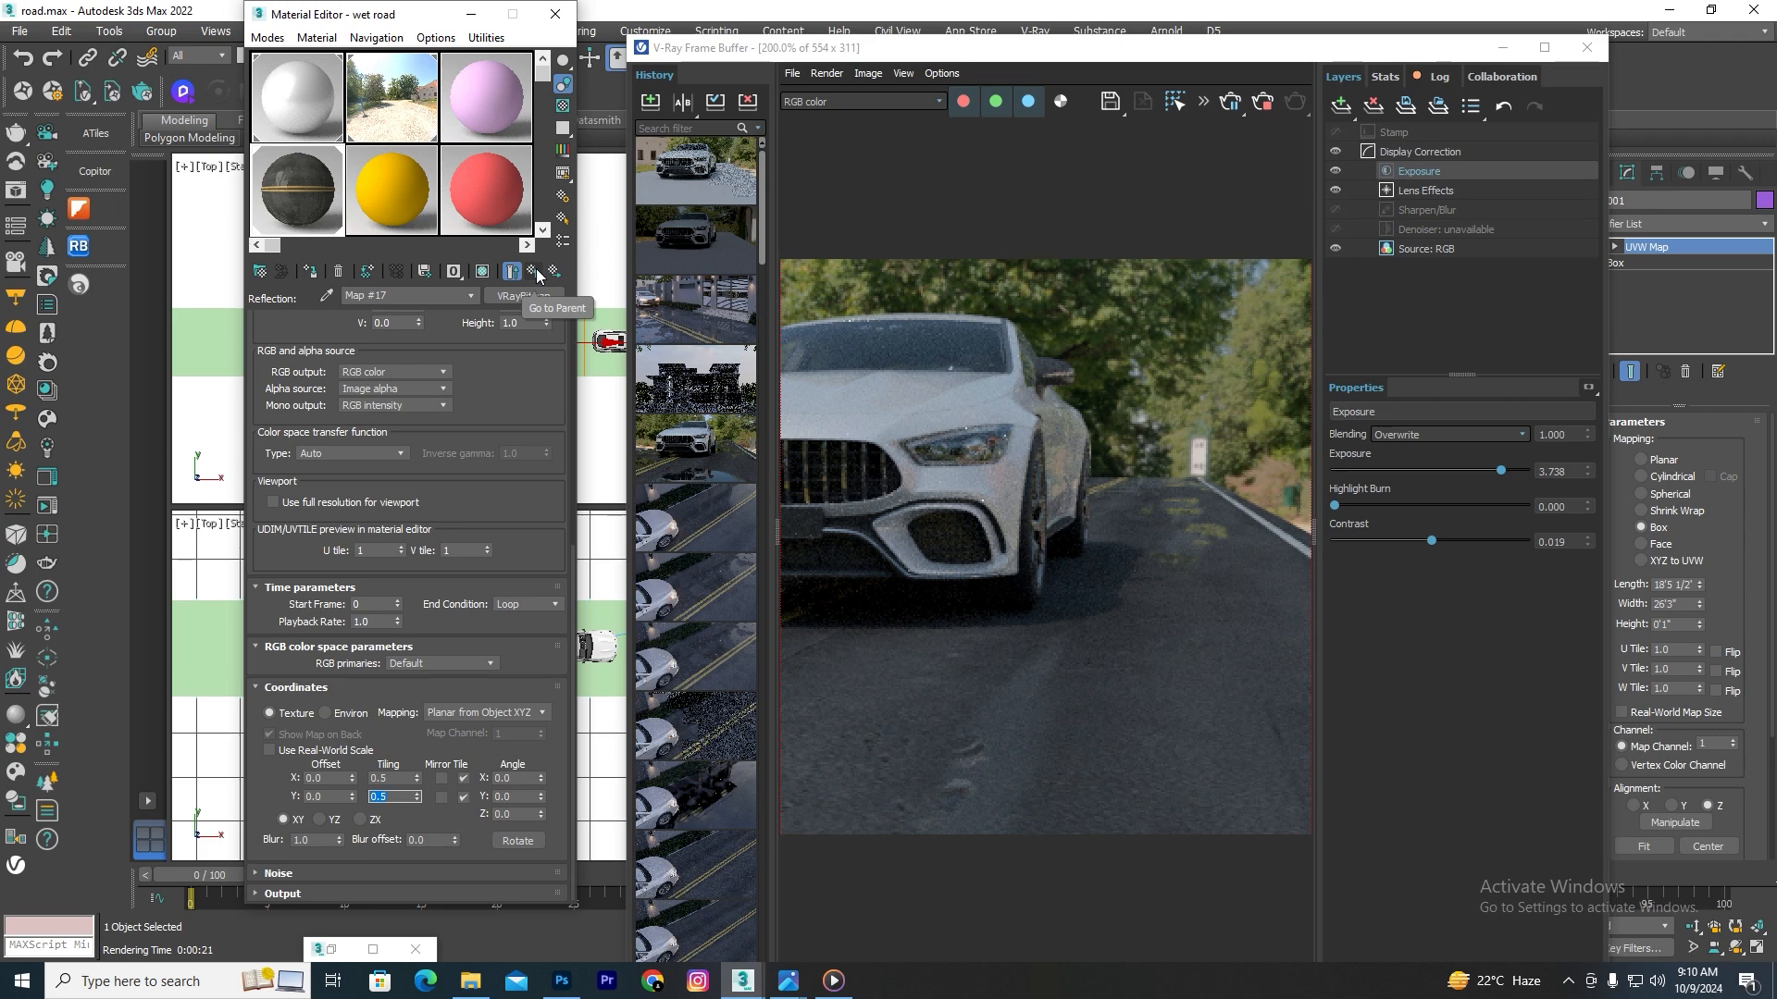
Step: Set the puddle bitmap's X and Y tiling back to 1.0 and return to the wet road material's basic parameters
click(372, 778)
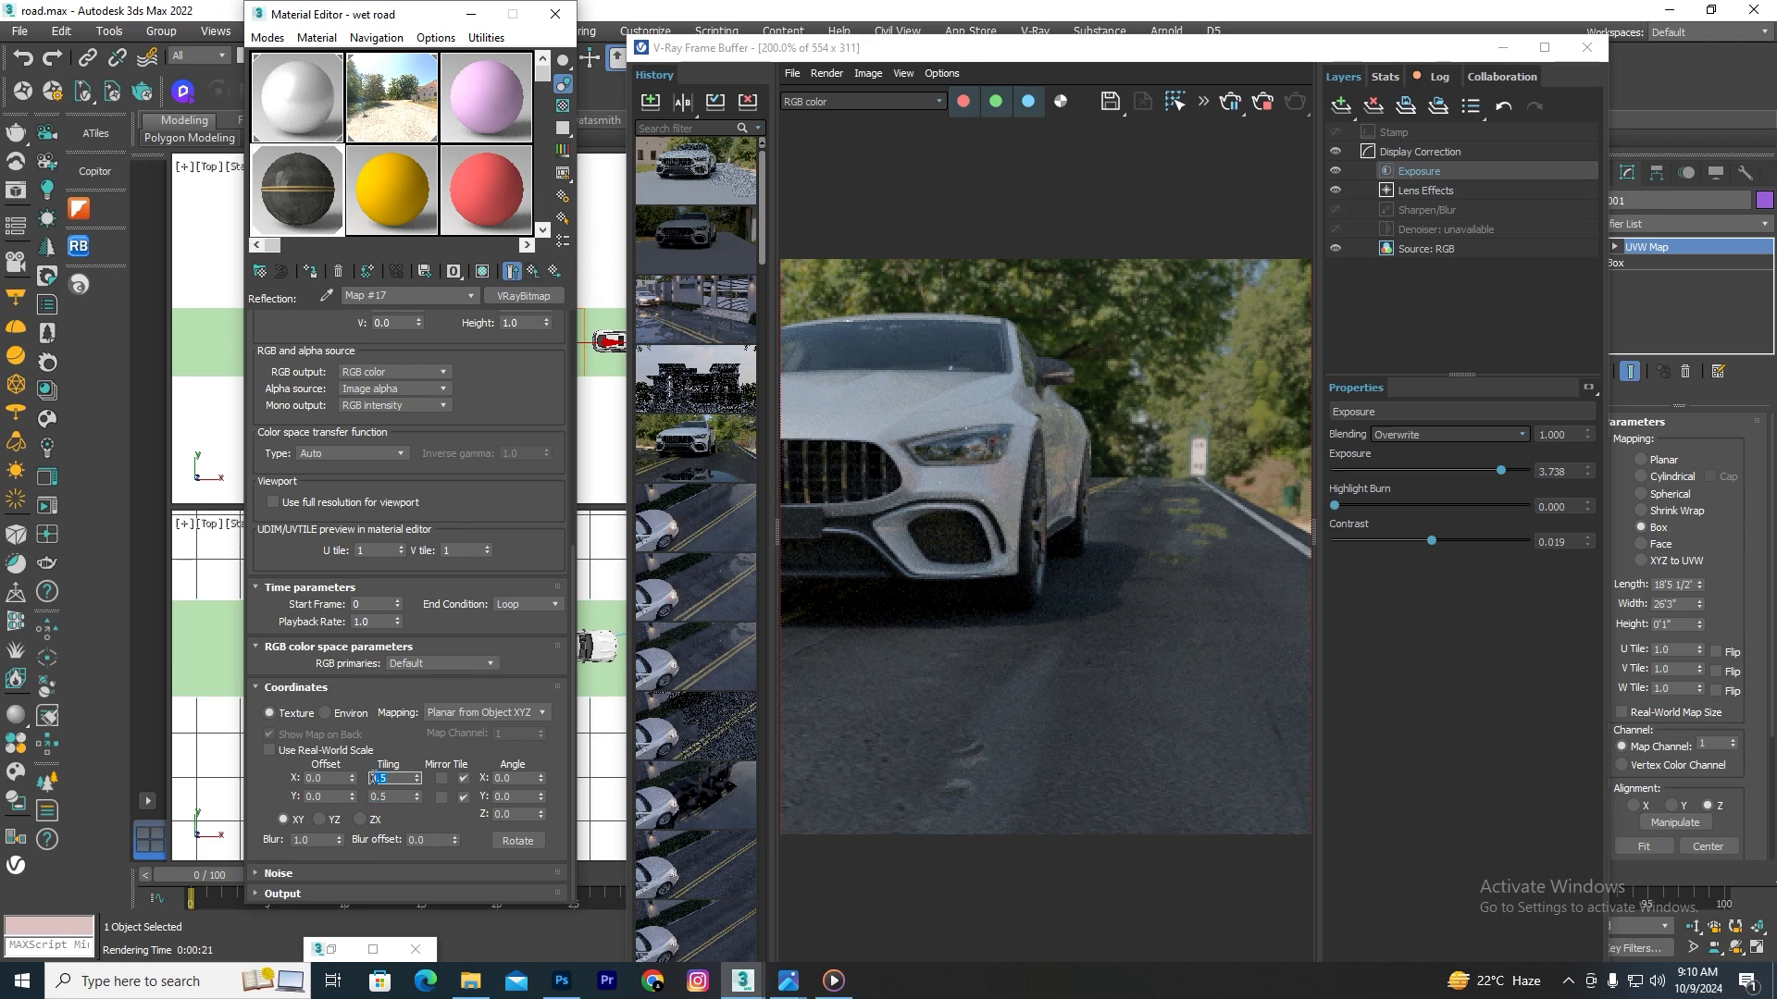
text(1)
key(Tab)
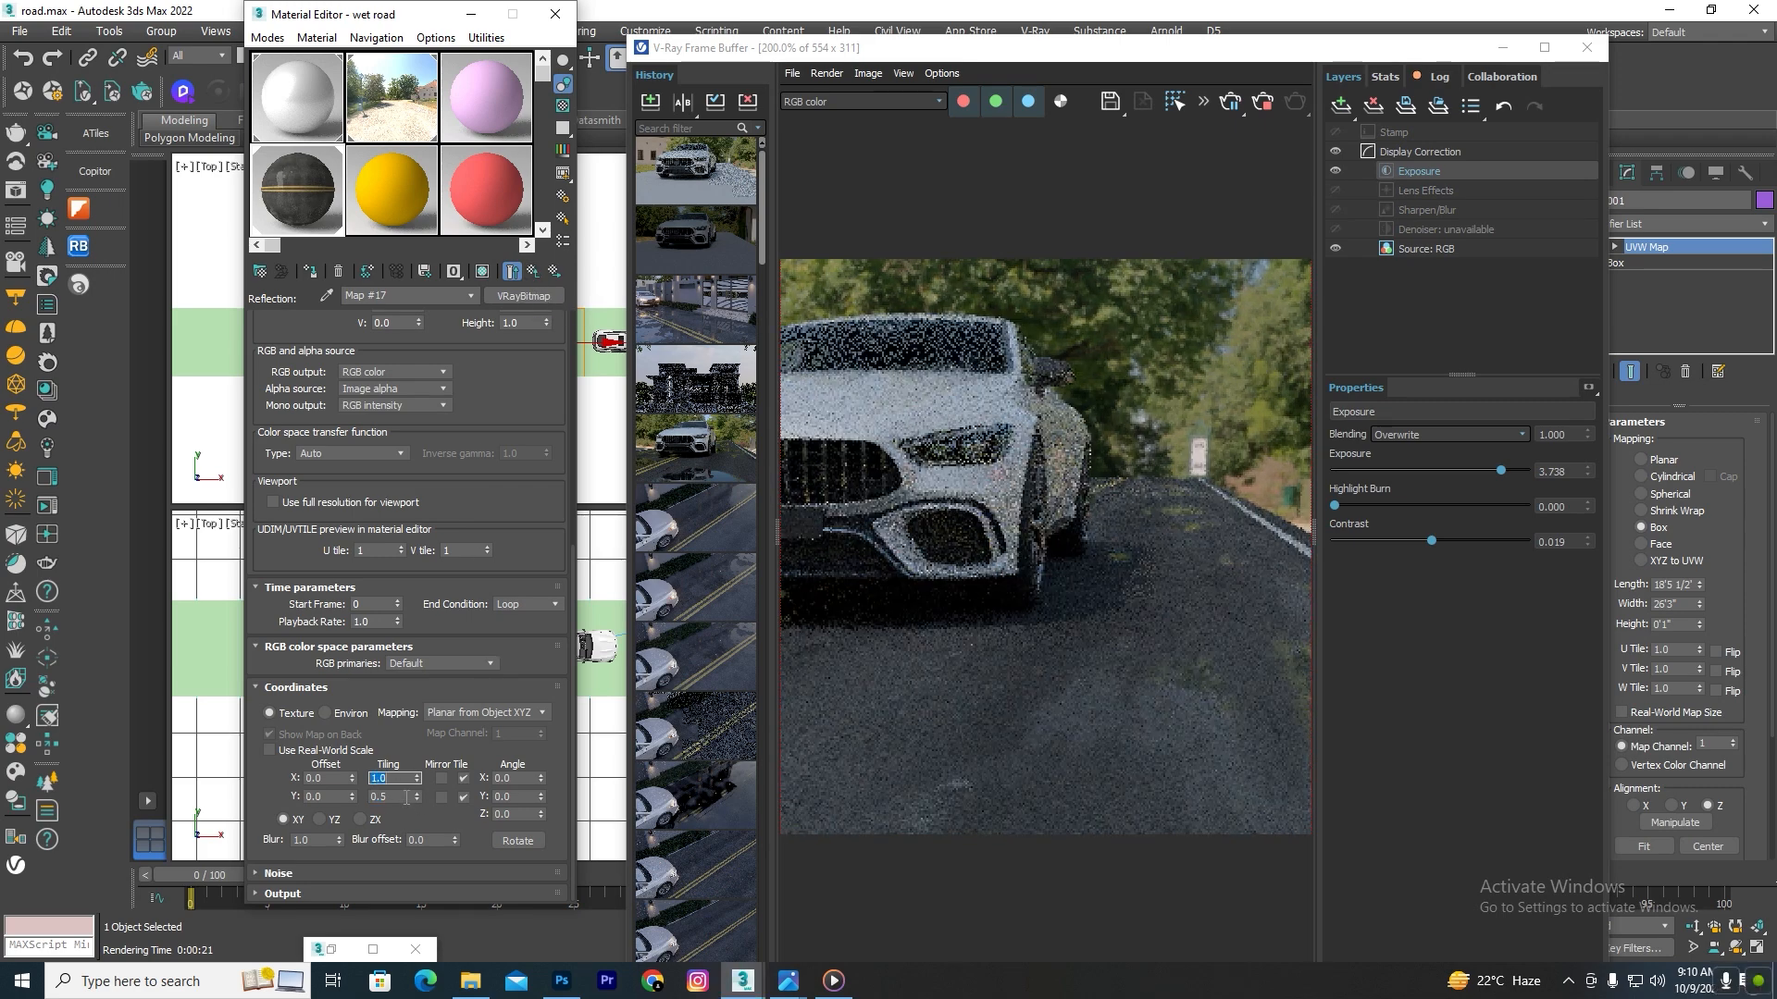
text(1)
key(Return)
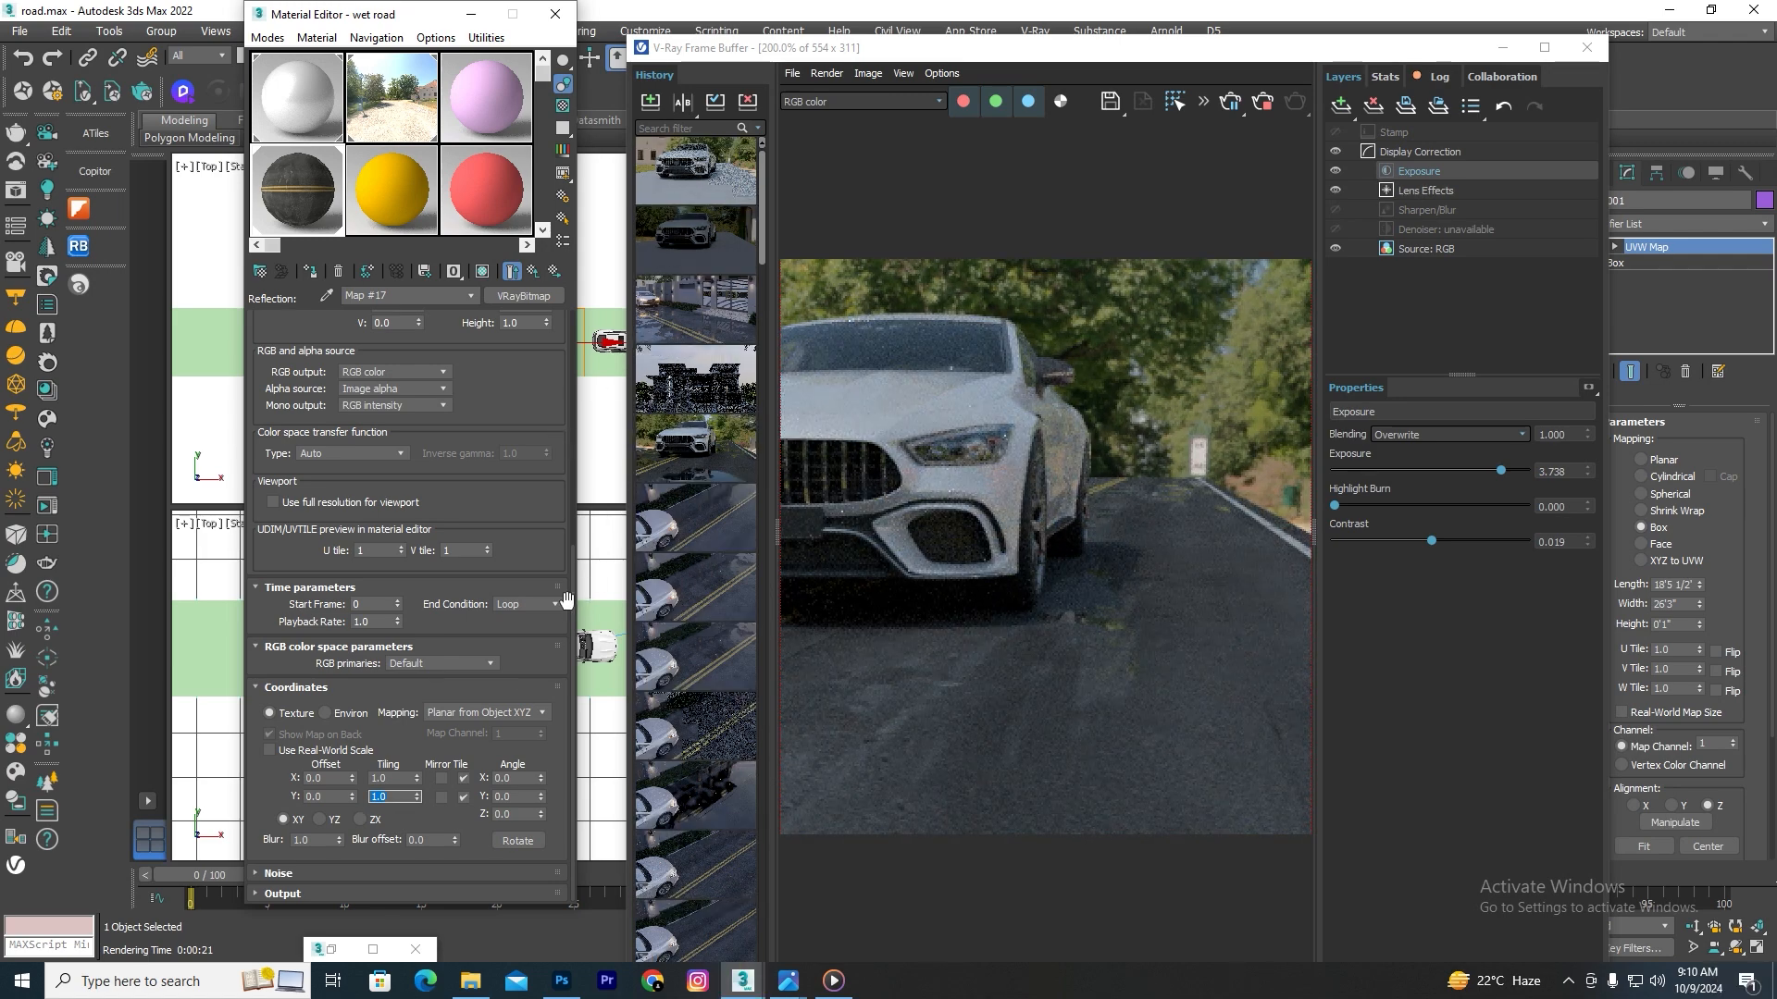
drag(572, 595, 590, 340)
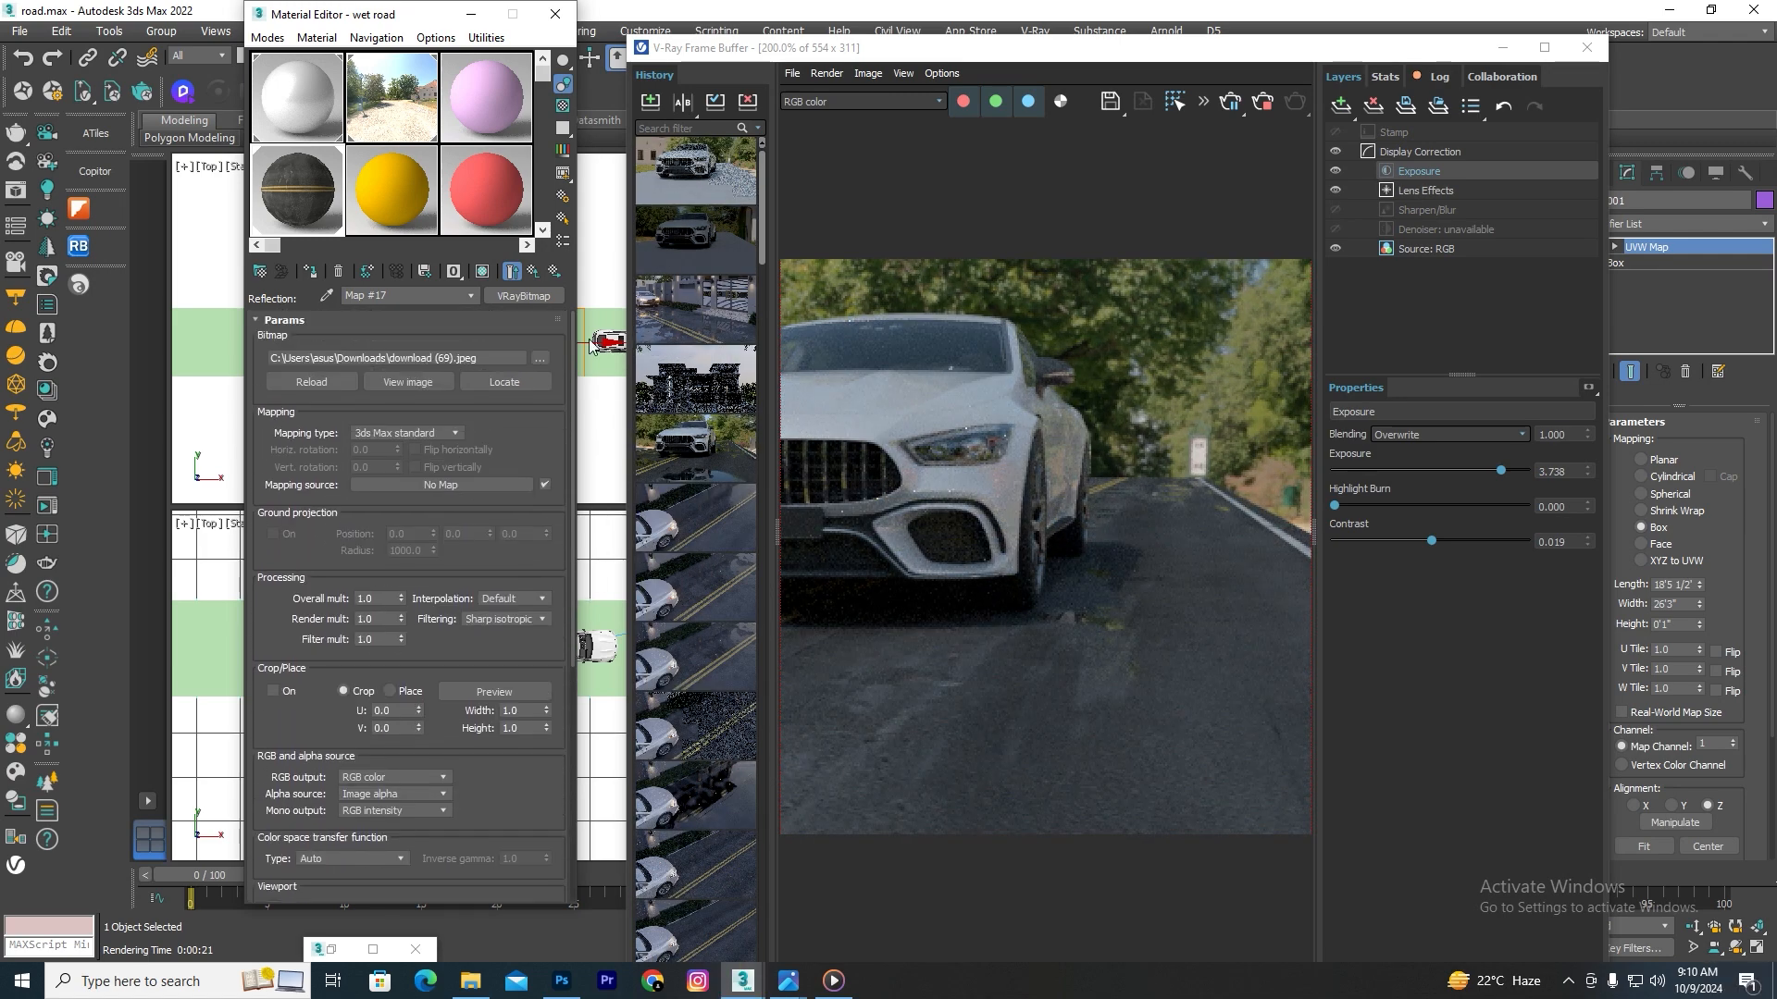
click(533, 271)
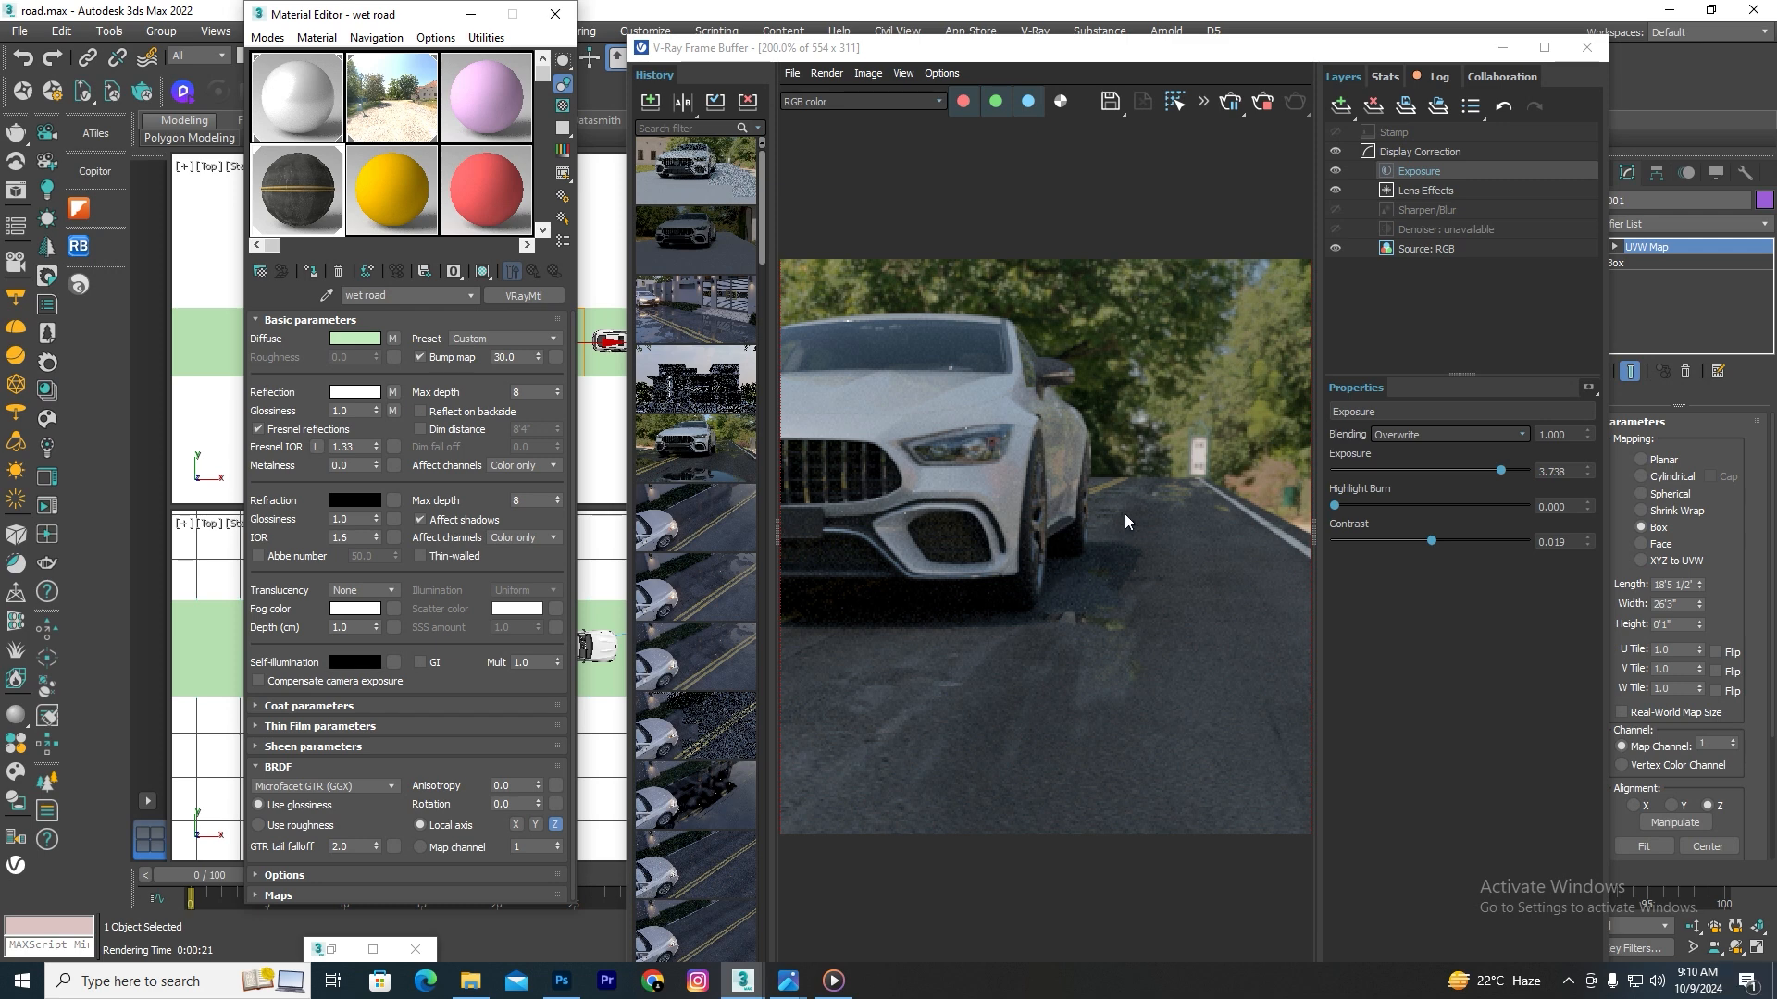
Step: Inspect the road in the render and bring up the Wet Road.png reference image in Photos for comparison
scroll(1035, 588, down, 2)
scroll(1025, 575, up, 1)
scroll(1224, 646, up, 1)
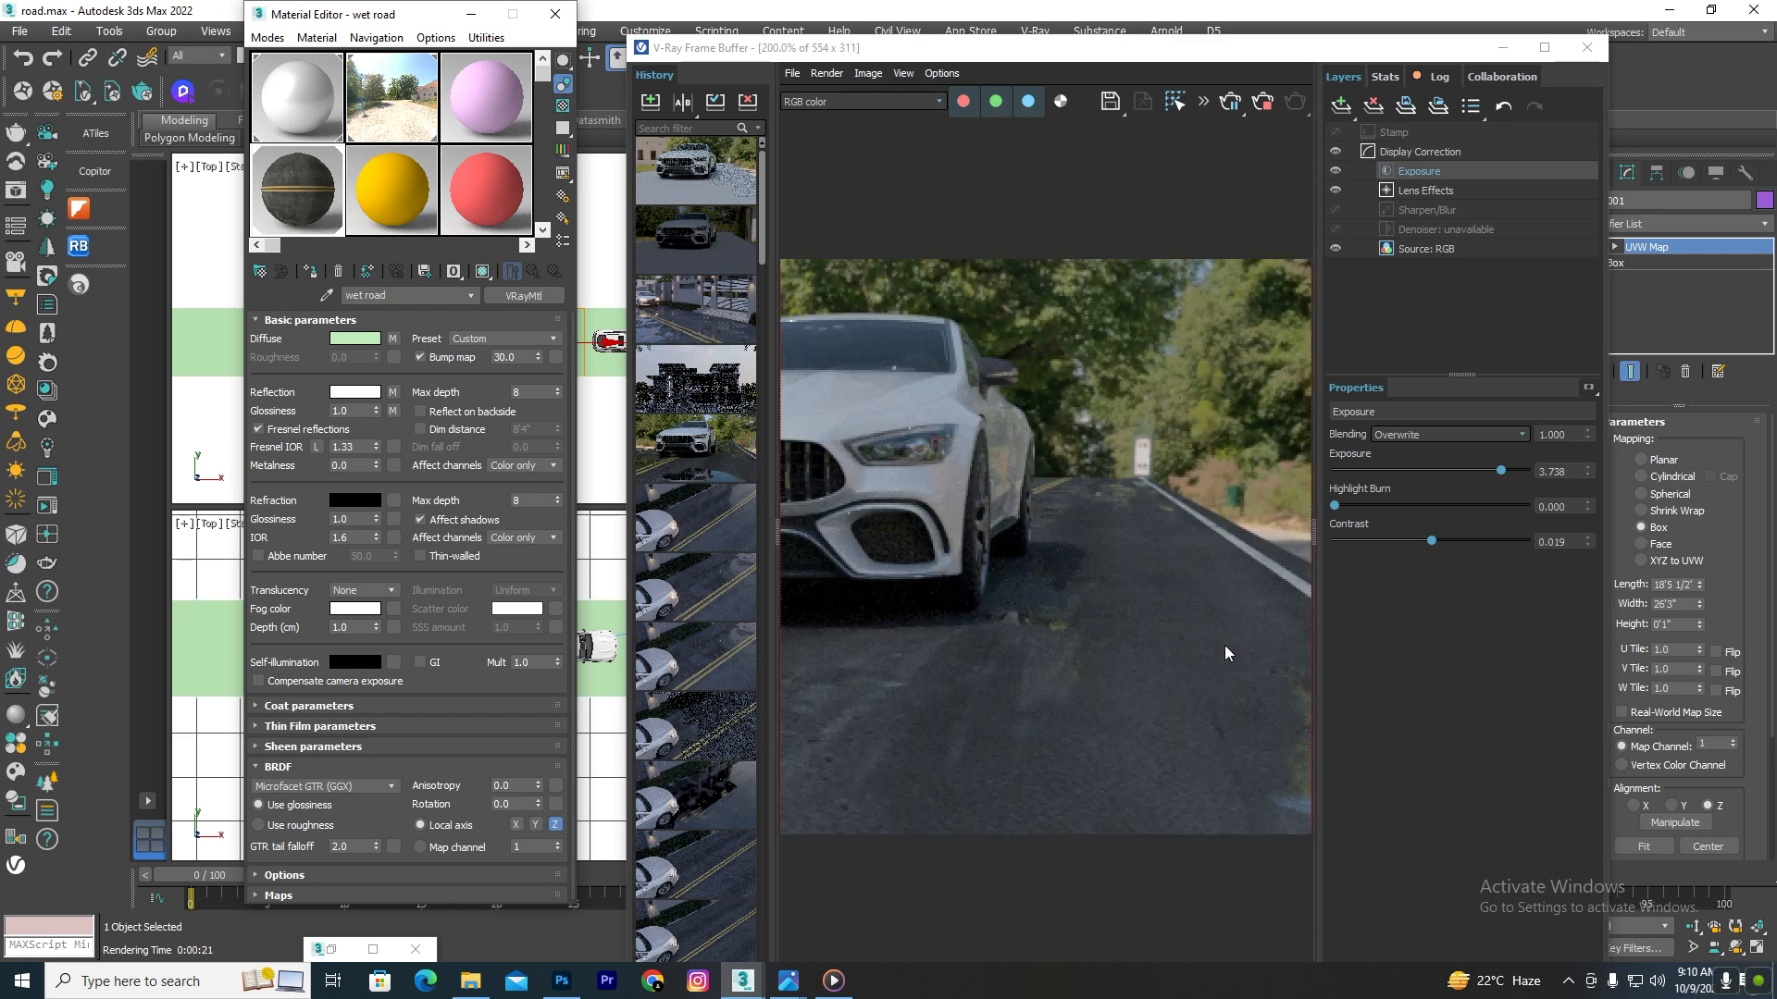
mouse_move(741, 983)
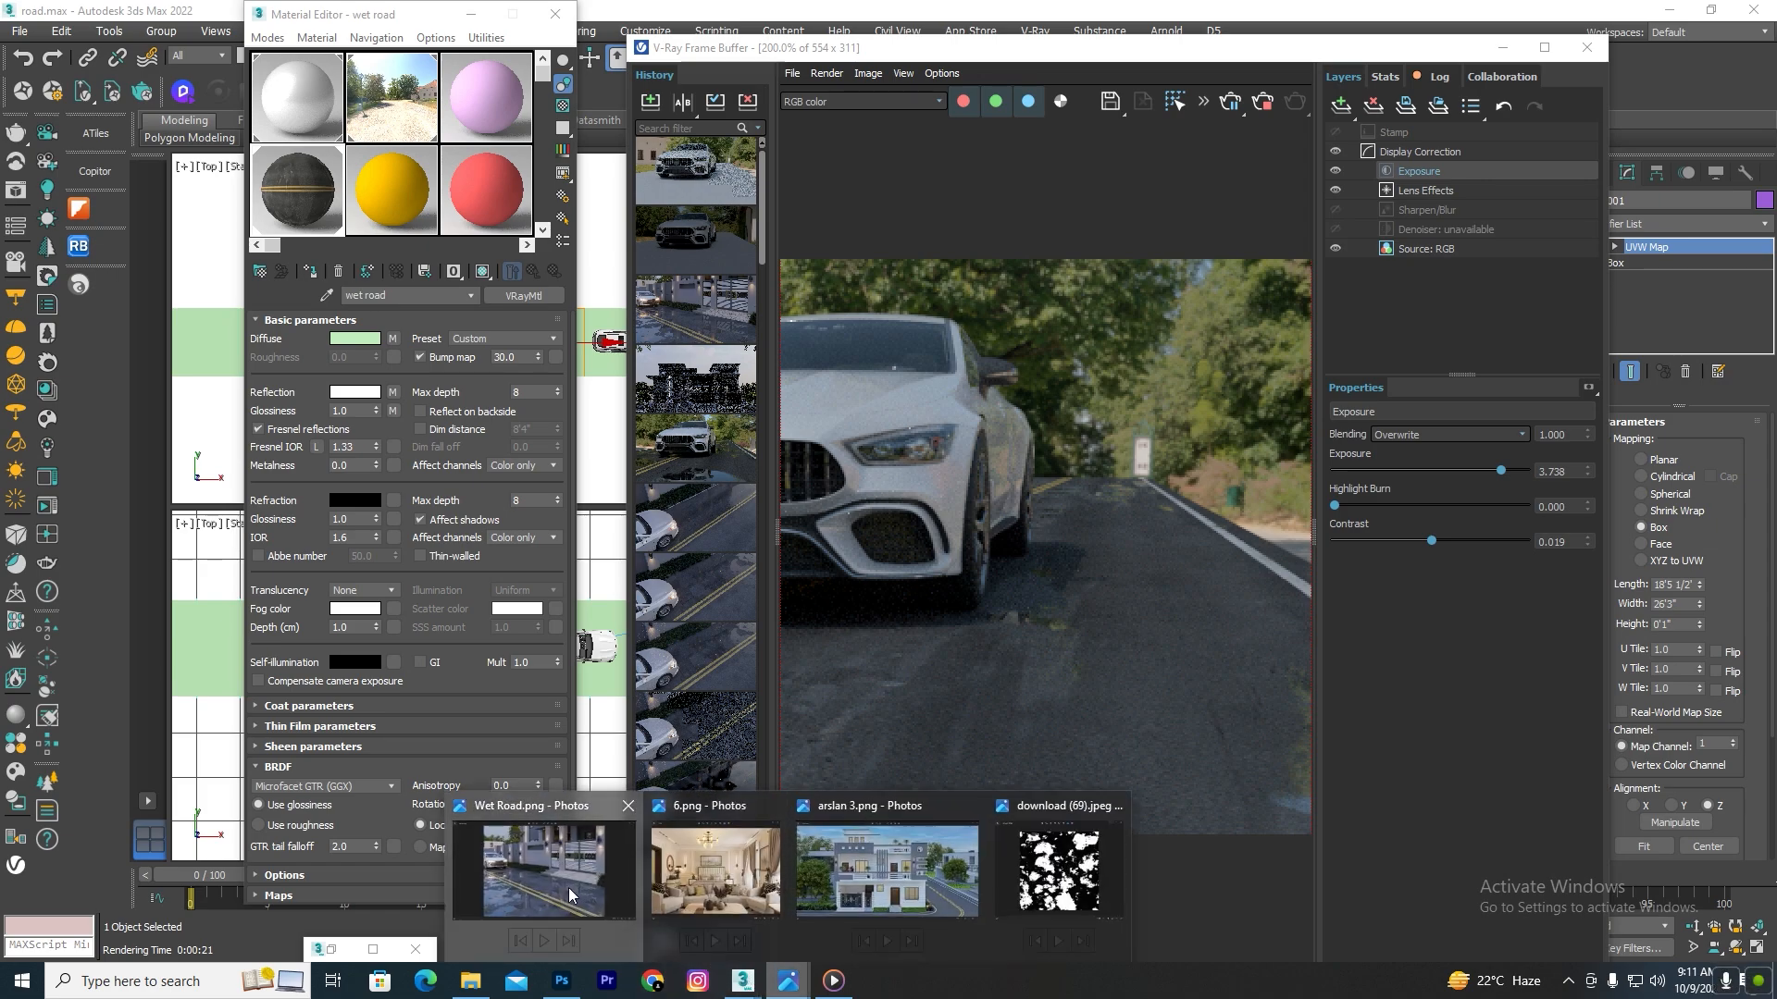
click(570, 890)
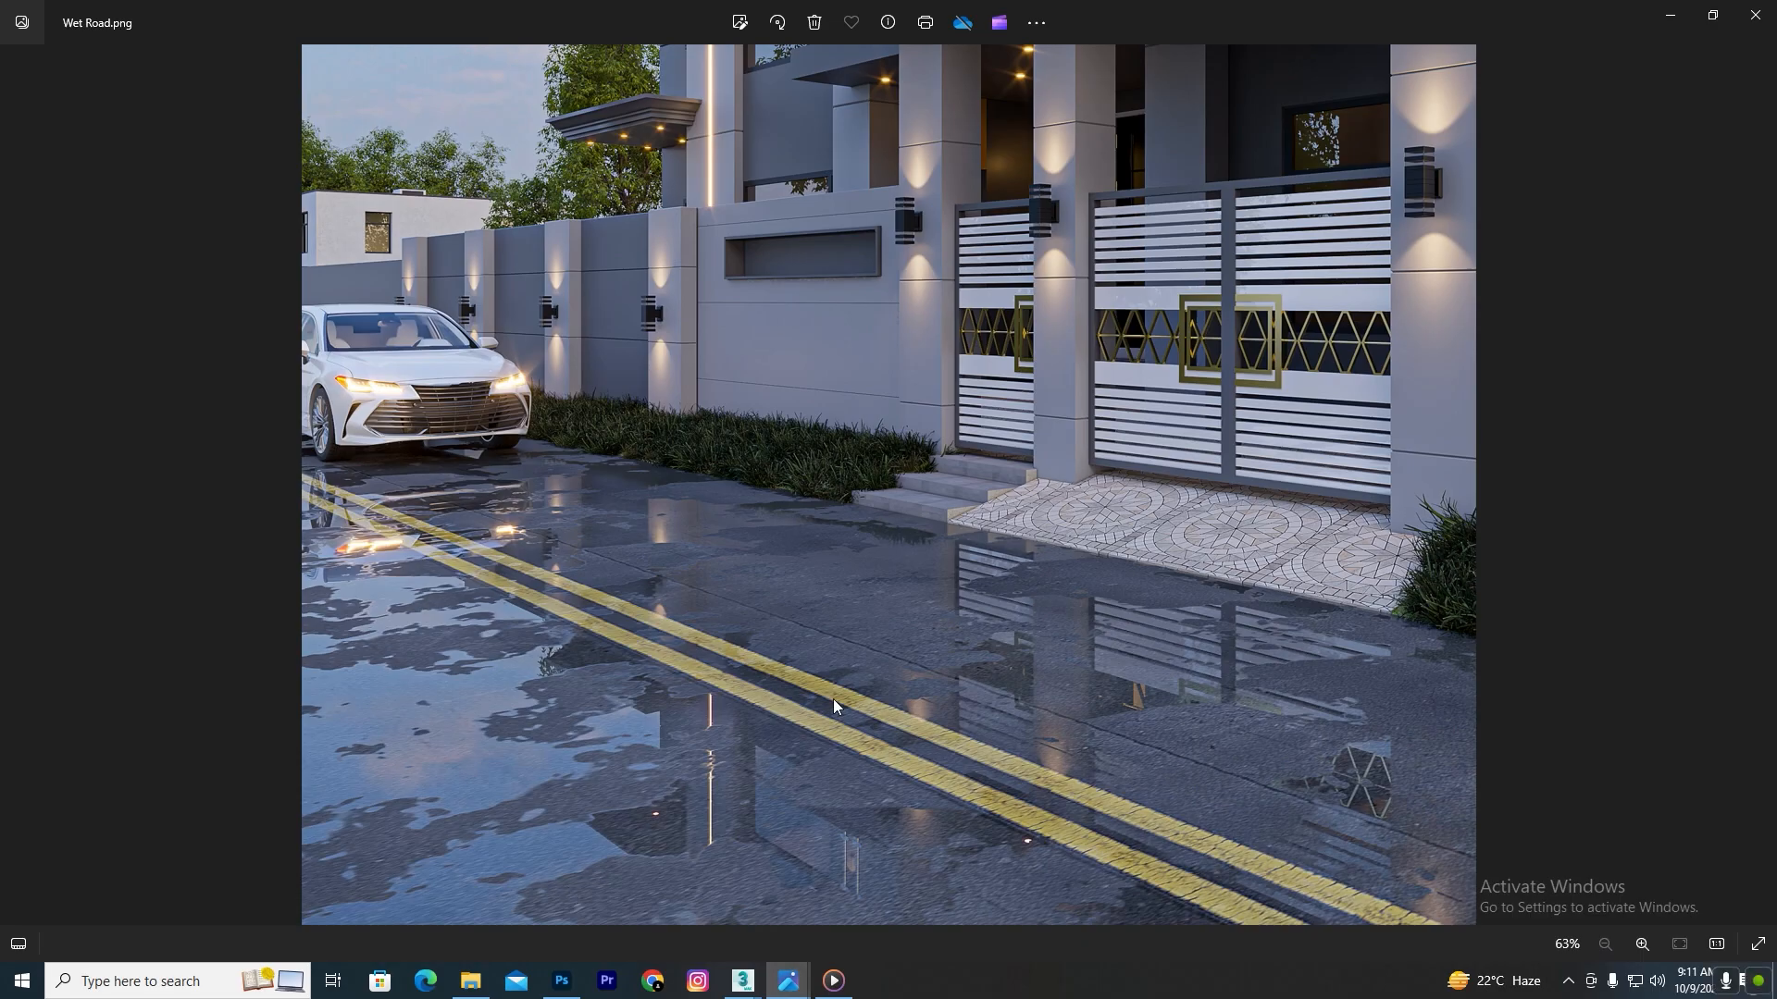